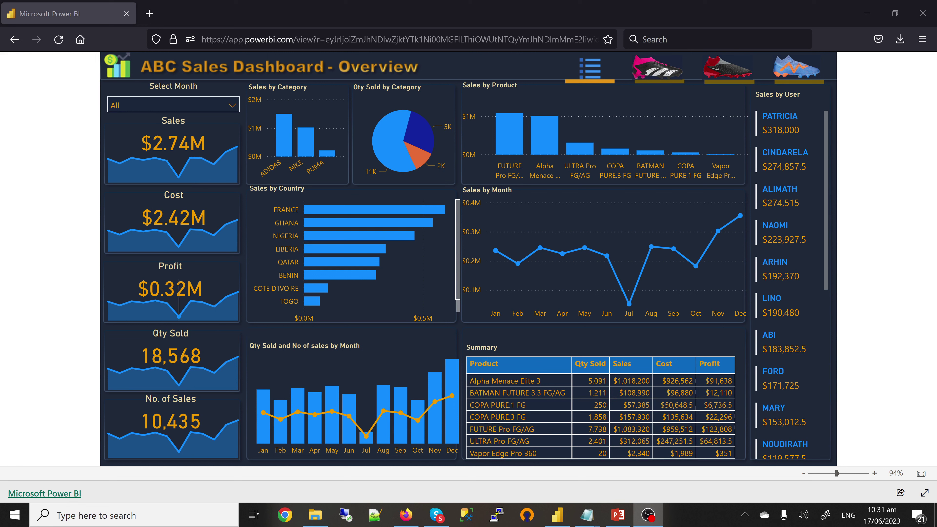
# - Look over the month filter choices and view the Adidas, Nike and Puma pages of the ABC Sales Dashboard
pyautogui.click(222, 105)
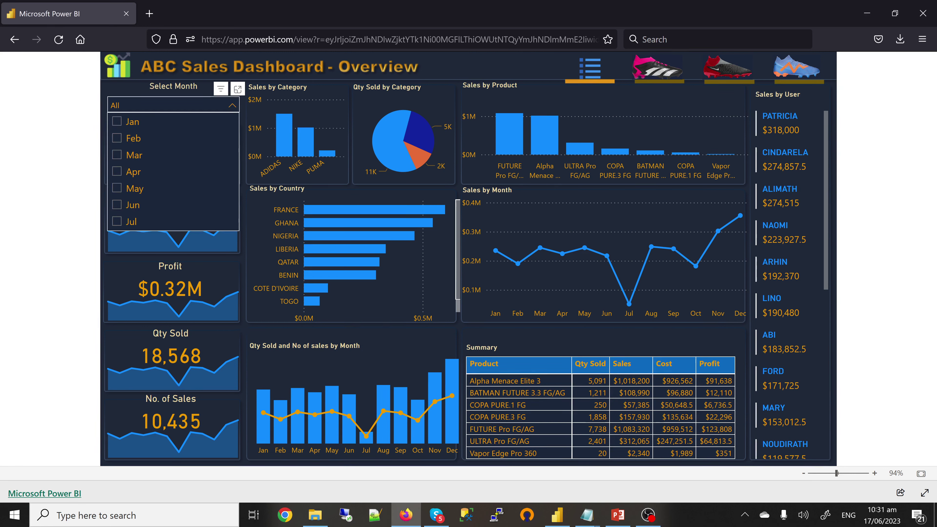
pyautogui.click(221, 105)
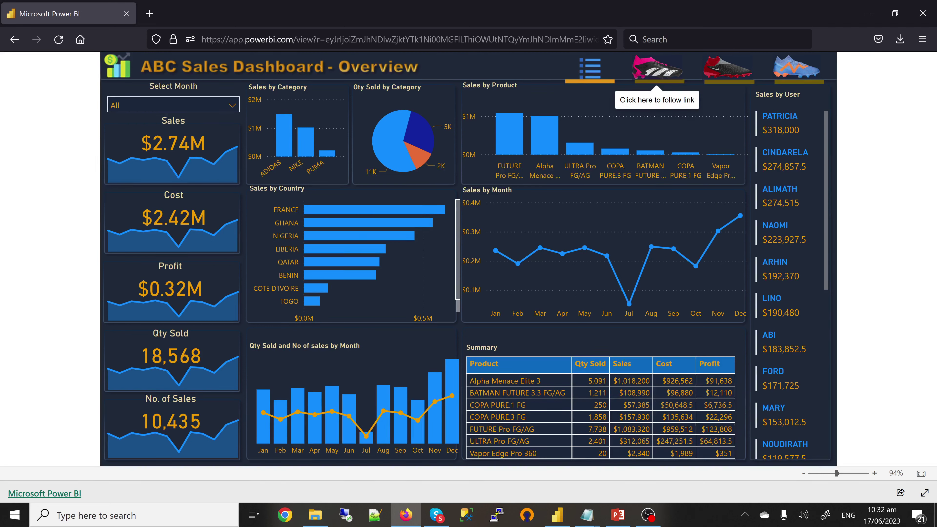
pyautogui.click(657, 67)
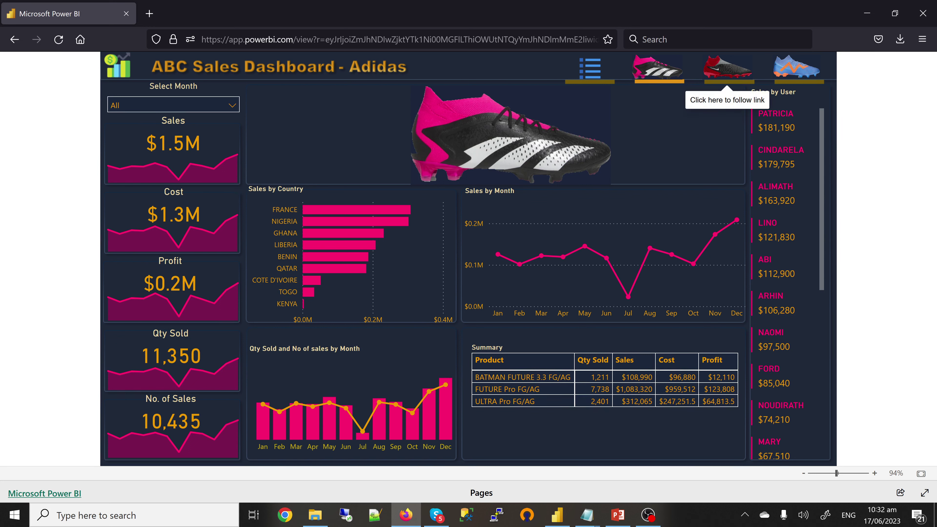
pyautogui.click(727, 68)
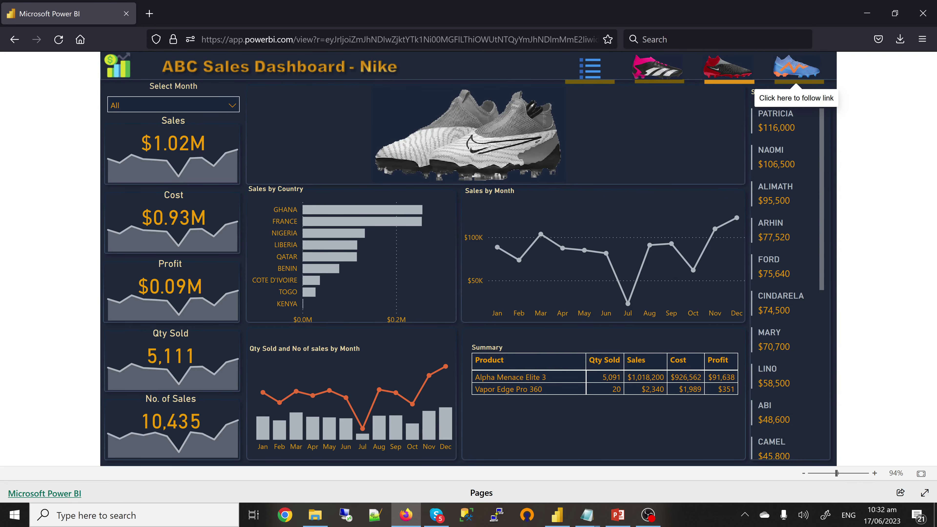
pyautogui.click(797, 68)
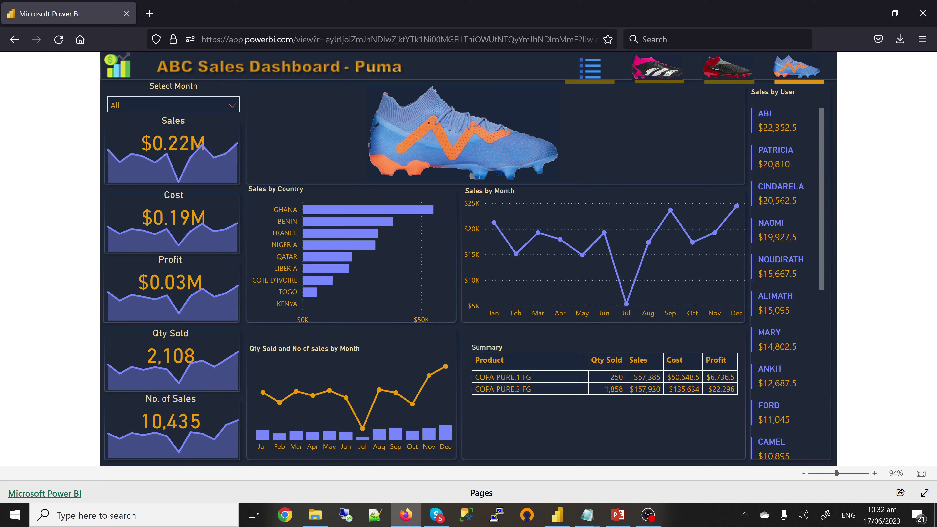
# - Switch to Steps.txt in Notepad and delete the dashboard link below the list of steps
pyautogui.click(587, 515)
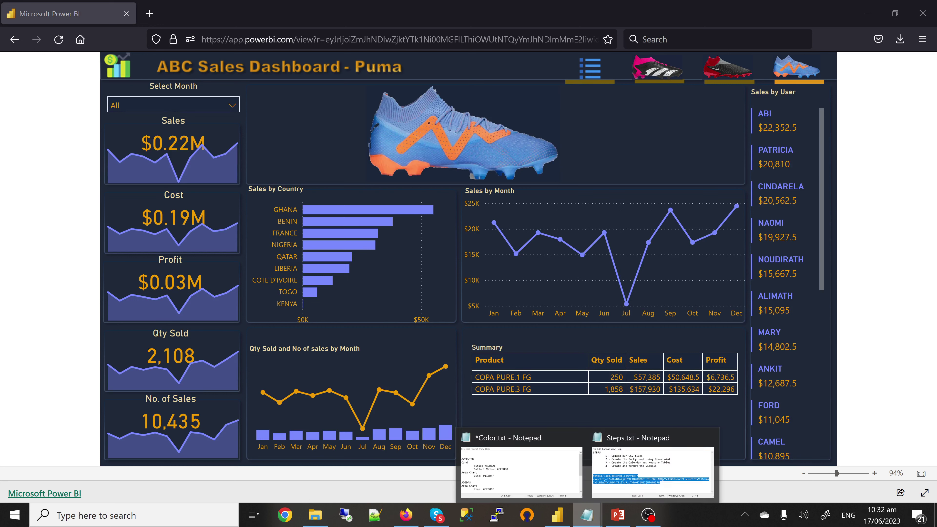
pyautogui.click(653, 470)
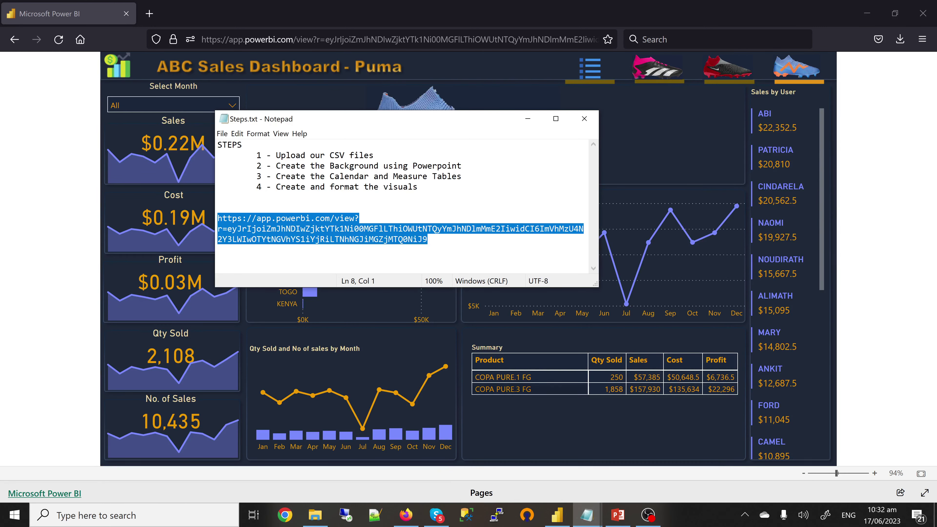
pyautogui.press('Delete')
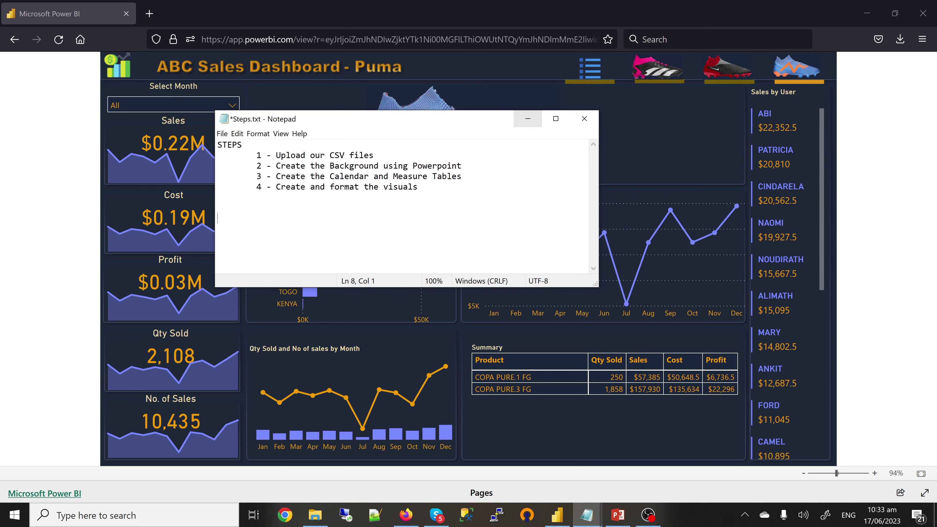
# - Switch to Power BI Desktop, get data from CompanyLocation.csv in the Dataset folder and open it for transformation in Power Query Editor
pyautogui.click(557, 515)
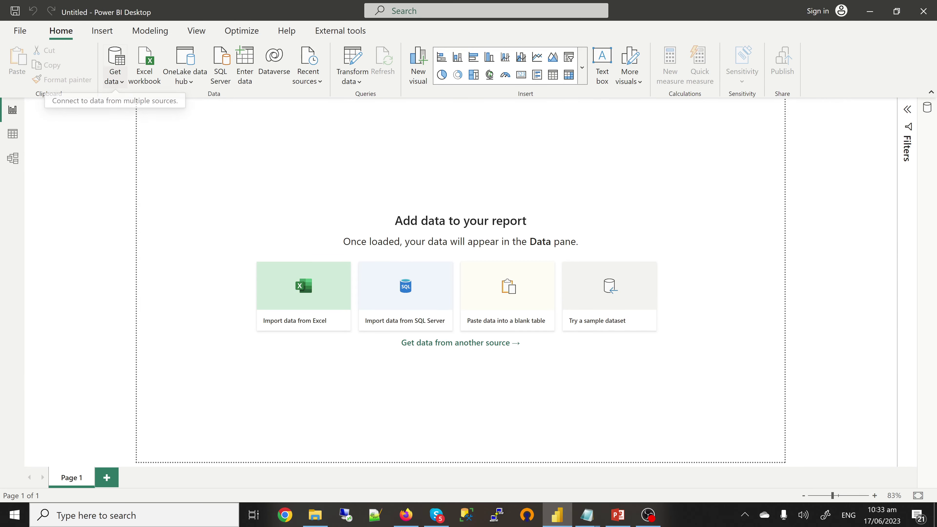
pyautogui.click(115, 80)
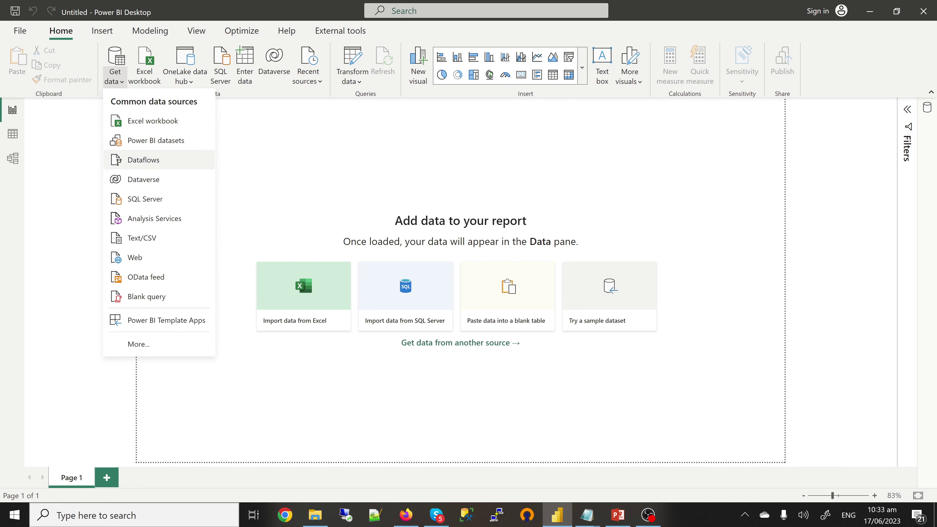
pyautogui.click(142, 237)
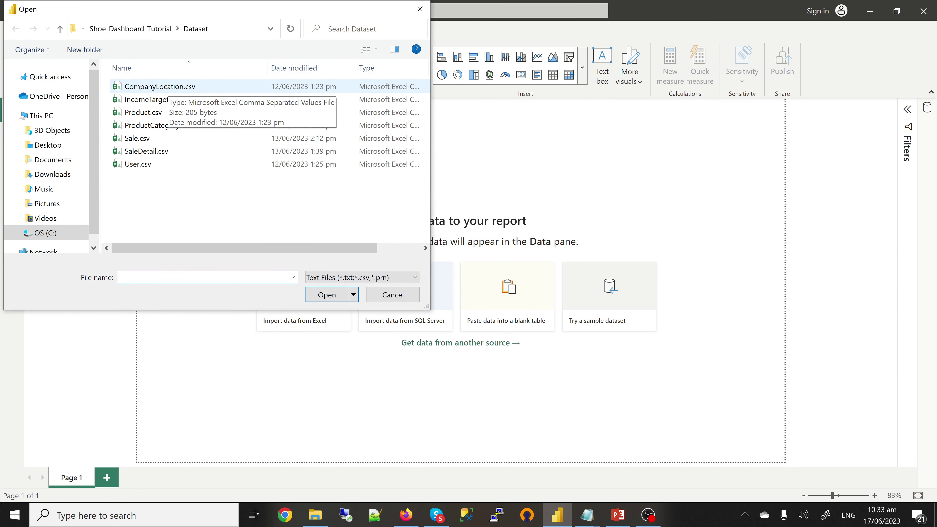
pyautogui.click(166, 86)
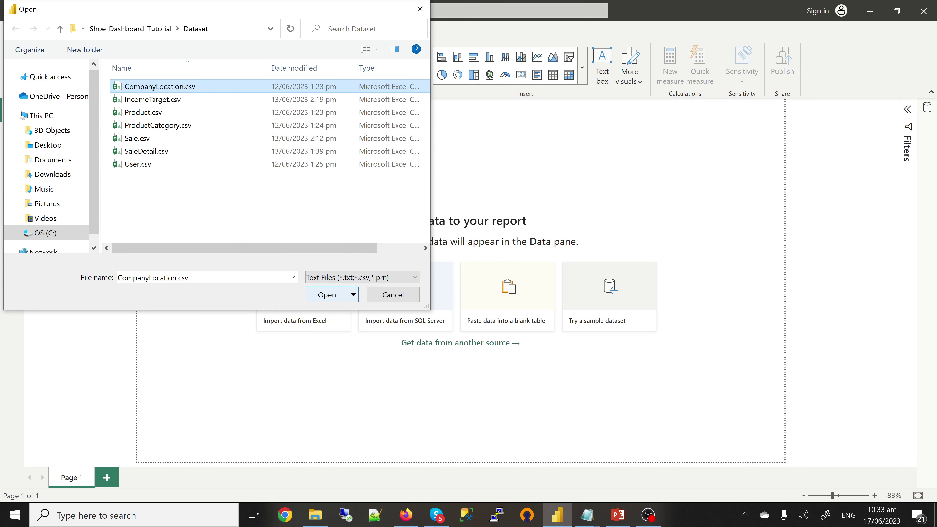
pyautogui.click(327, 294)
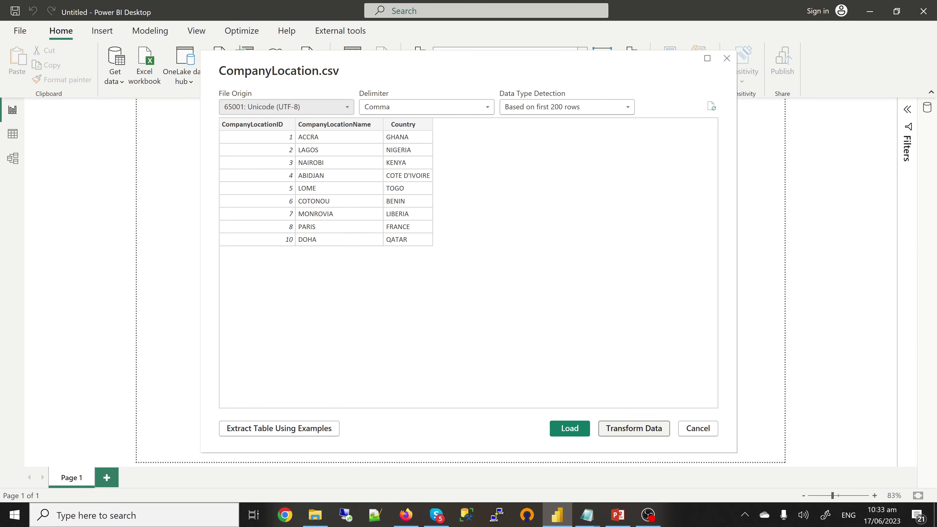
pyautogui.click(634, 428)
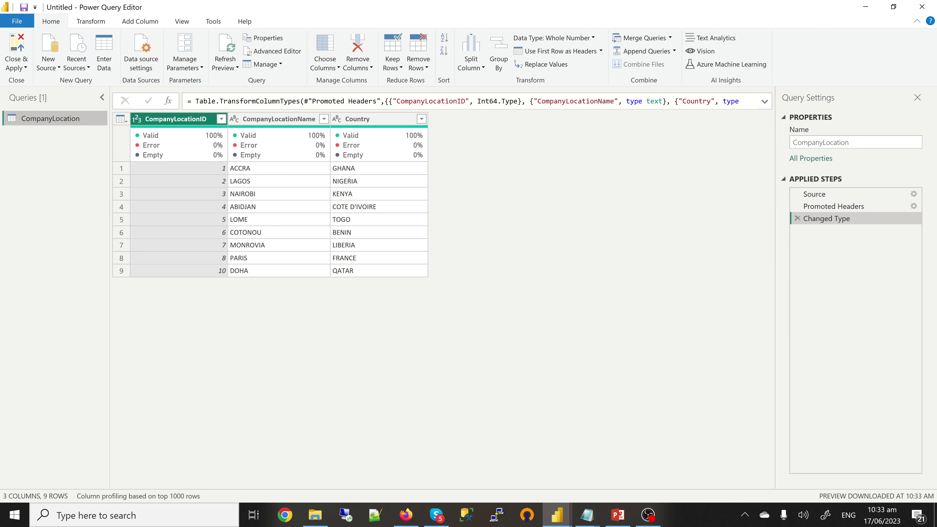
# - Add IncomeTarget.csv from the Dataset folder as a new Text/CSV query
pyautogui.click(48, 62)
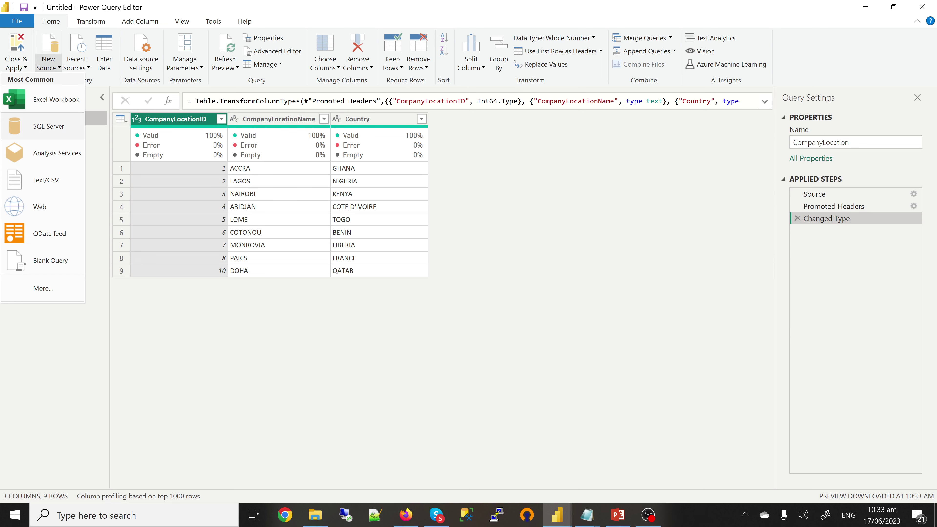
pyautogui.click(46, 180)
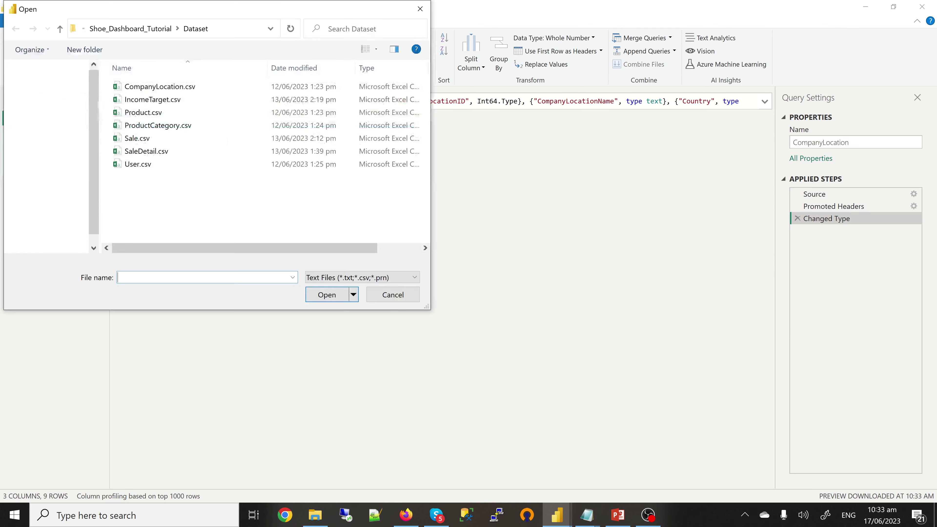
pyautogui.click(152, 99)
pyautogui.press('Return')
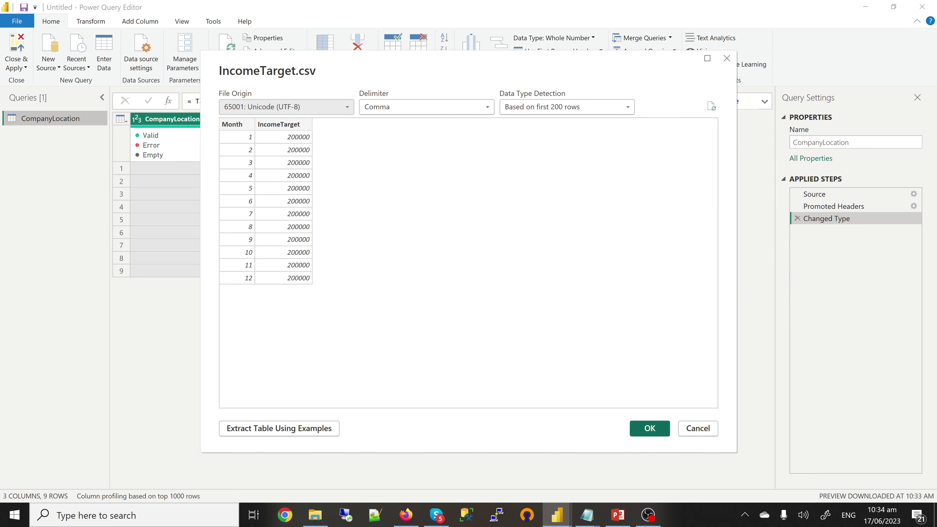
pyautogui.click(649, 428)
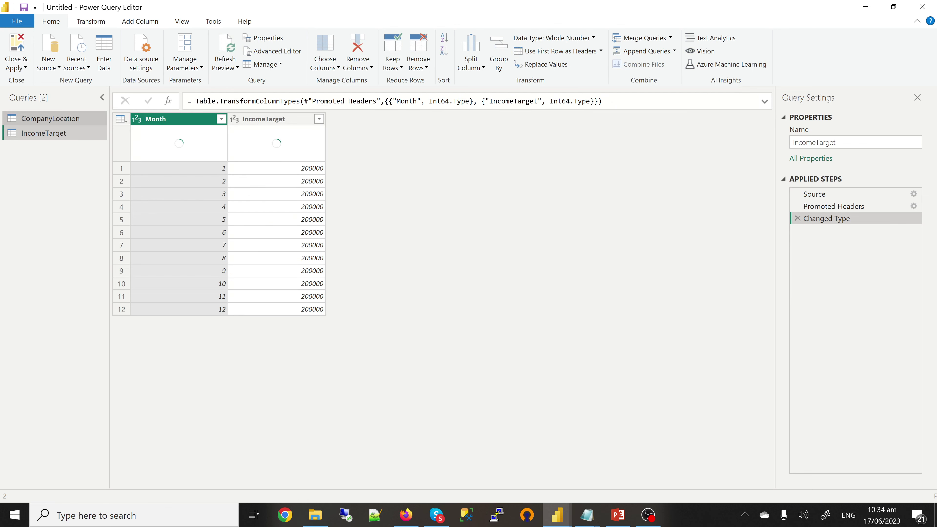
# - Add Product.csv from the Dataset folder as a new Text/CSV query
pyautogui.click(48, 63)
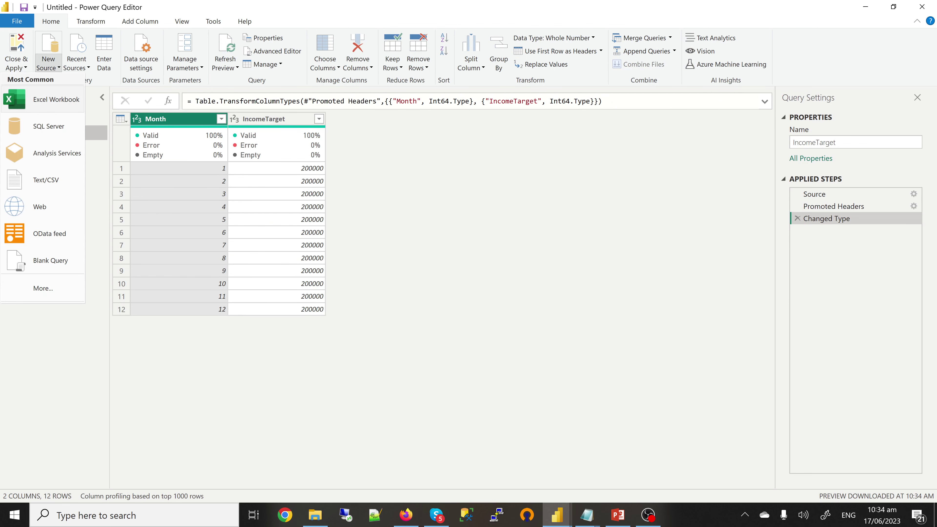
pyautogui.click(45, 180)
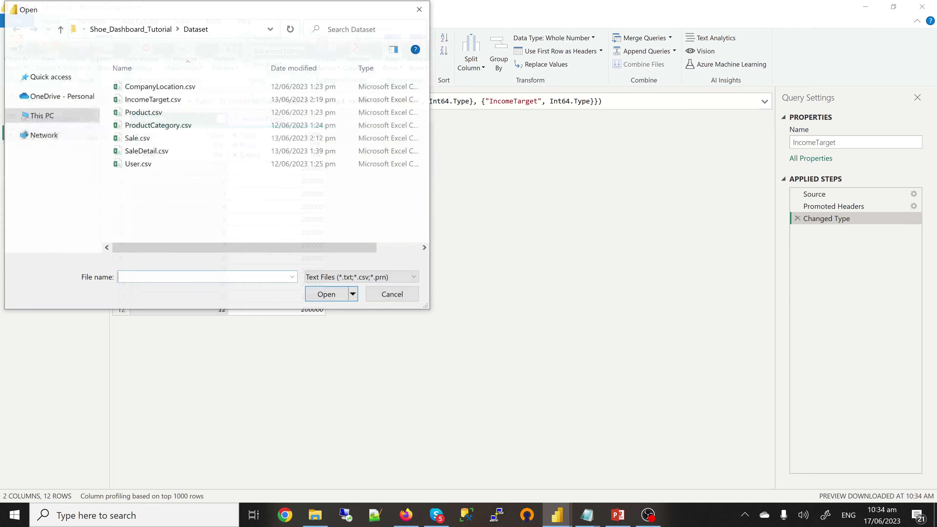
pyautogui.click(143, 112)
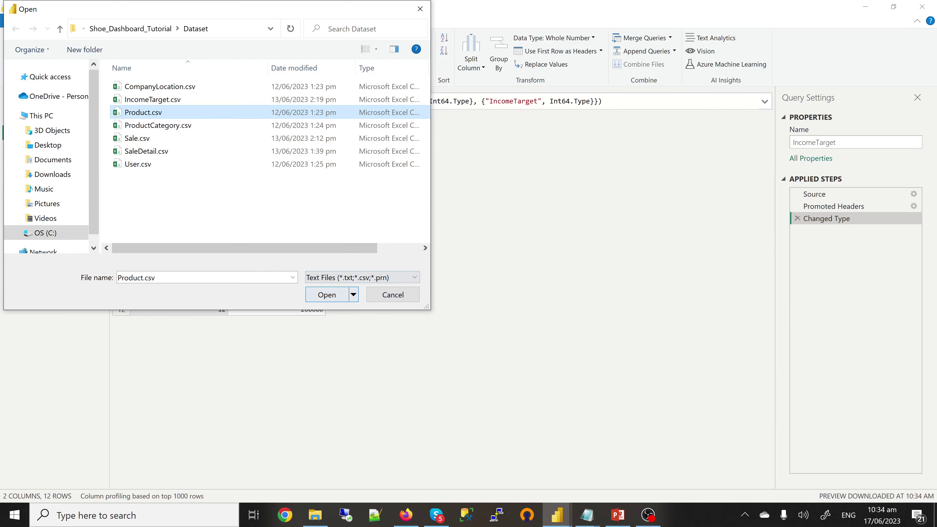
pyautogui.click(327, 294)
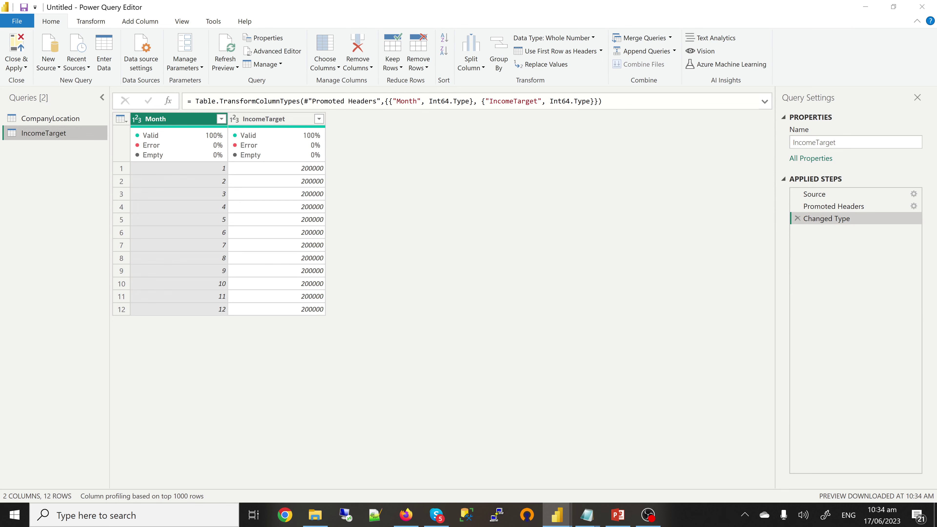
pyautogui.press('Return')
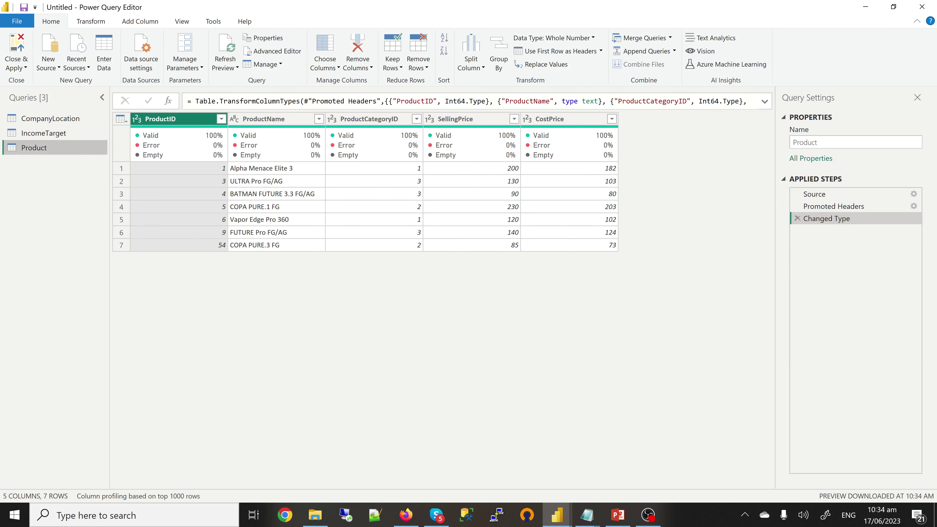
# - Add ProductCategory.csv from the Dataset folder as a new Text/CSV query
pyautogui.click(48, 61)
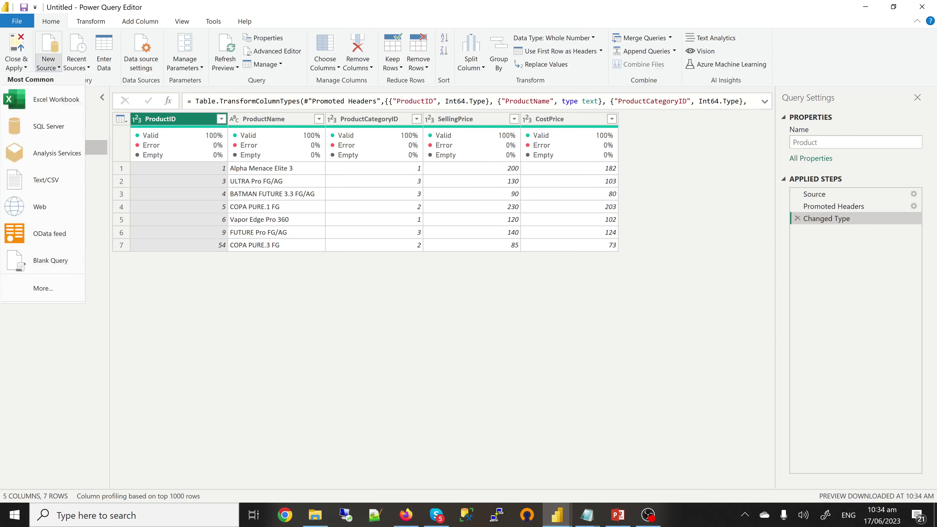
pyautogui.click(46, 180)
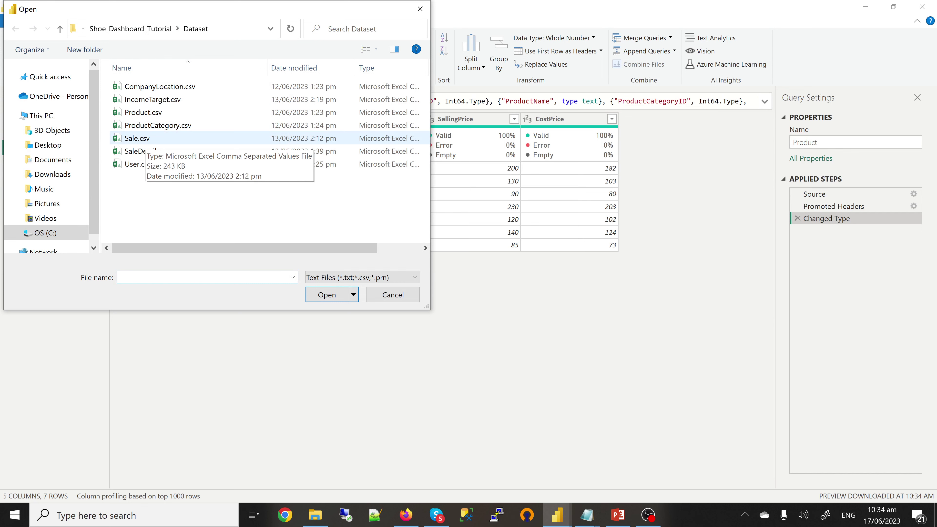
pyautogui.click(147, 125)
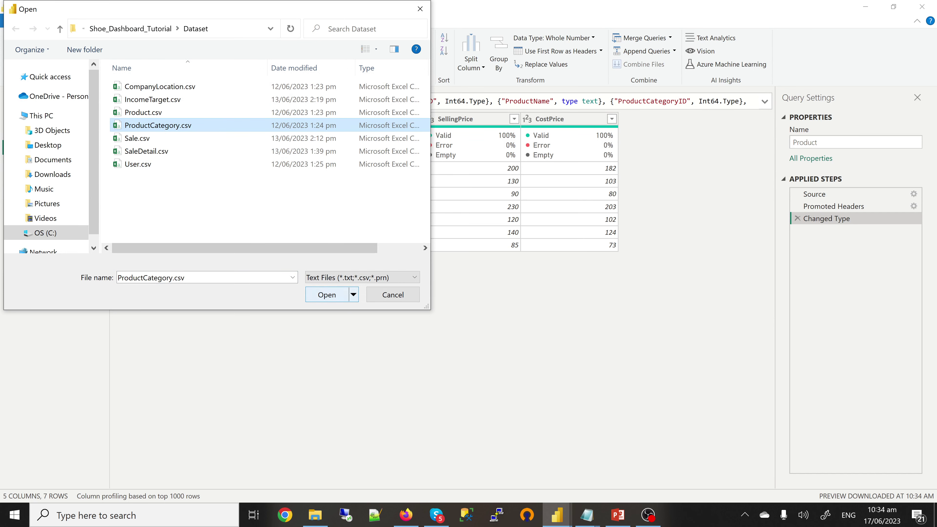
pyautogui.click(326, 294)
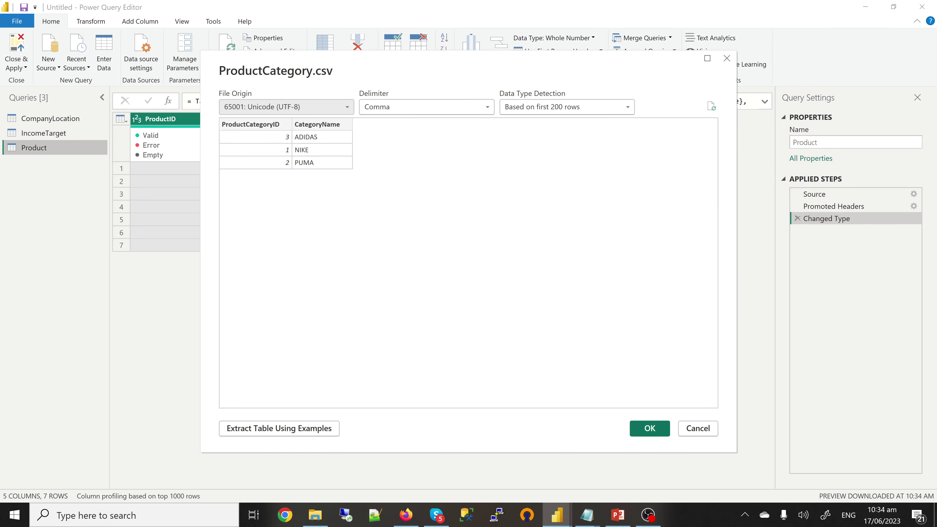
pyautogui.press('Return')
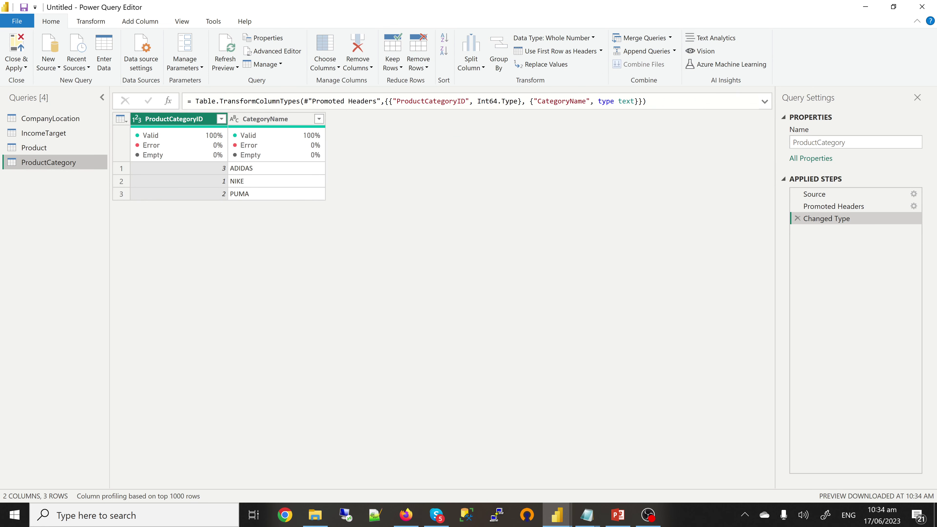
# - Add Sale.csv from the Dataset folder as a new Text/CSV query
pyautogui.click(48, 55)
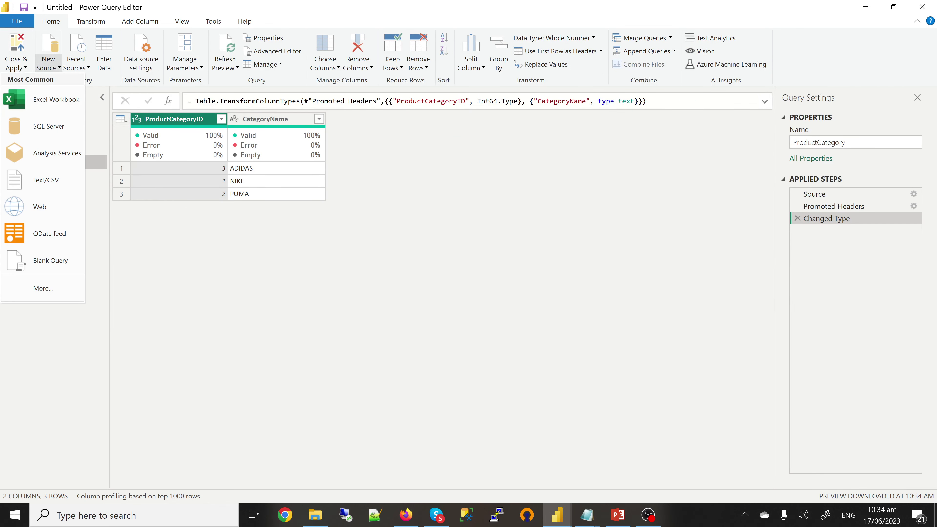
pyautogui.click(45, 179)
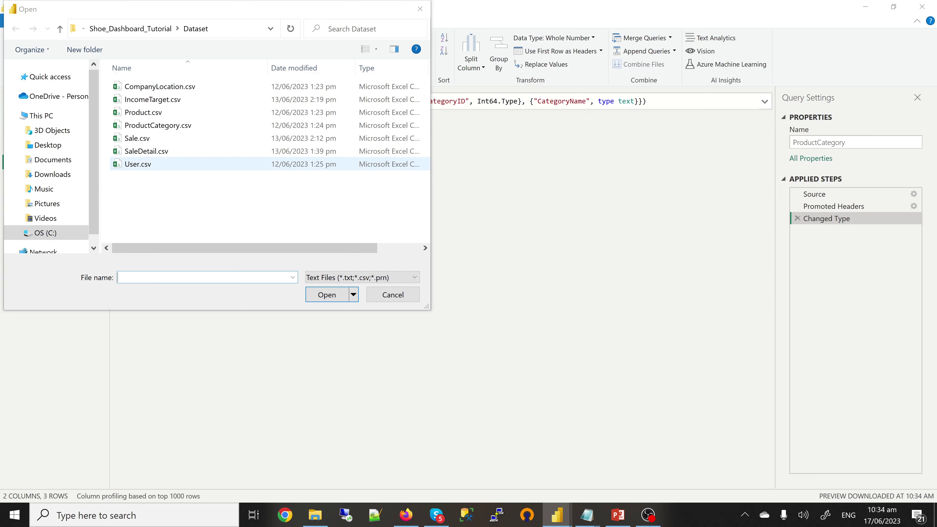
pyautogui.click(137, 138)
pyautogui.click(327, 294)
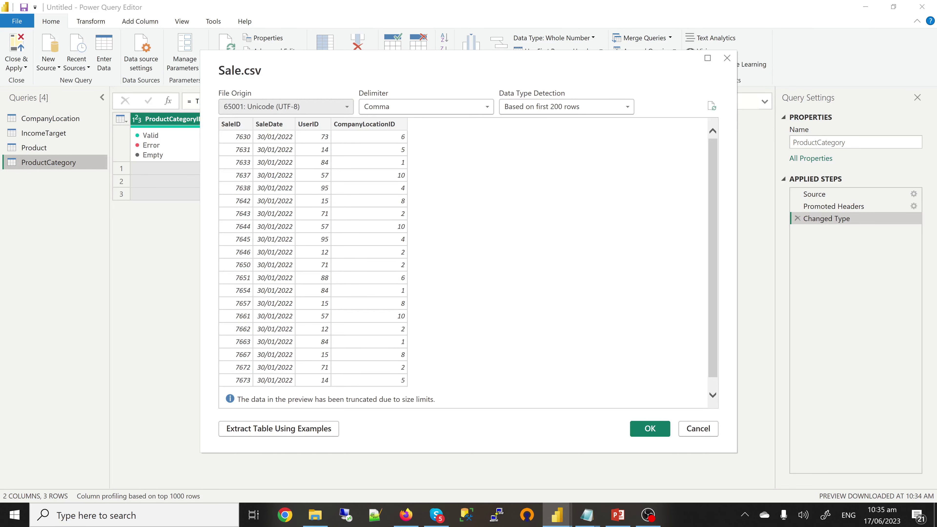
pyautogui.click(650, 428)
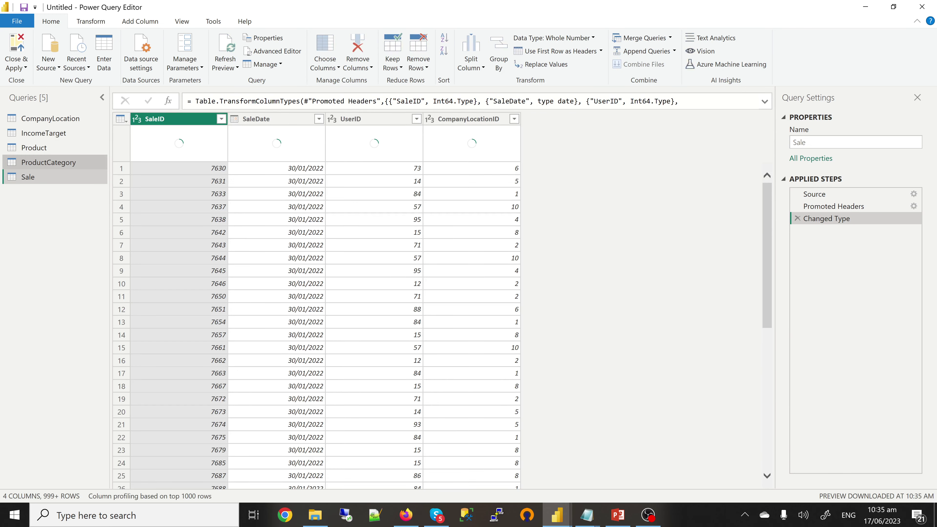
# - Add SaleDetail.csv from the Dataset folder as a new Text/CSV query
pyautogui.click(48, 64)
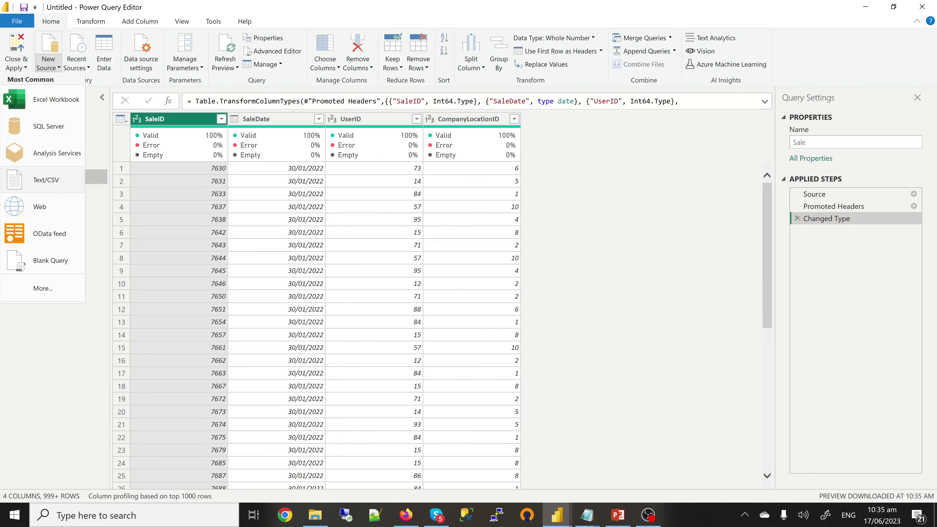
pyautogui.click(42, 180)
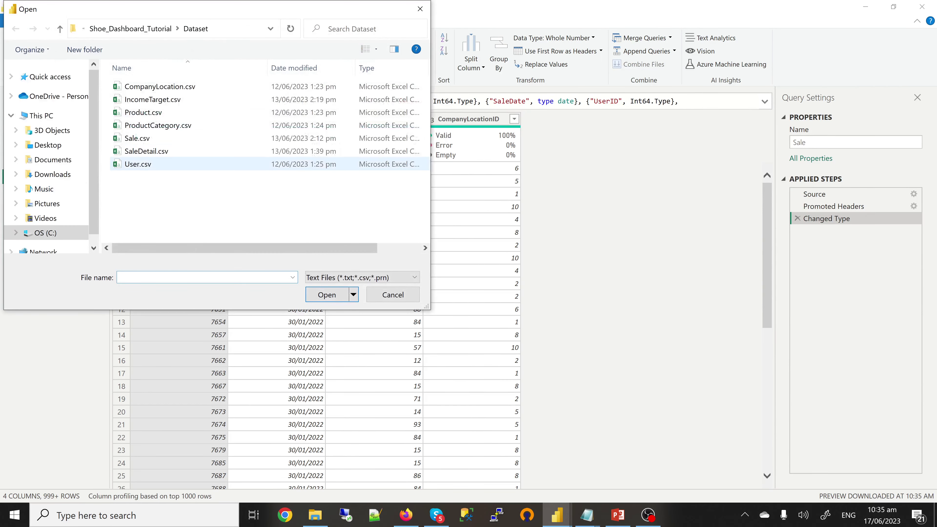
pyautogui.click(146, 151)
pyautogui.click(326, 294)
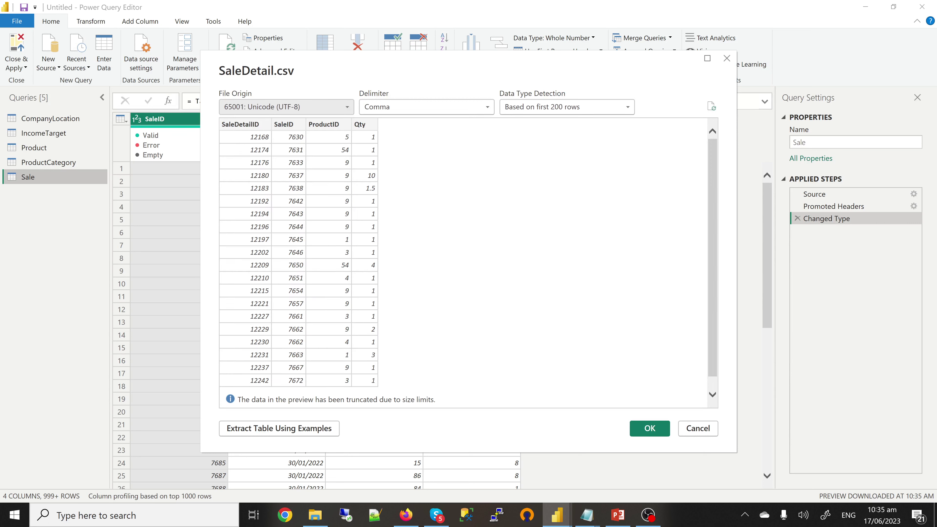
pyautogui.click(649, 428)
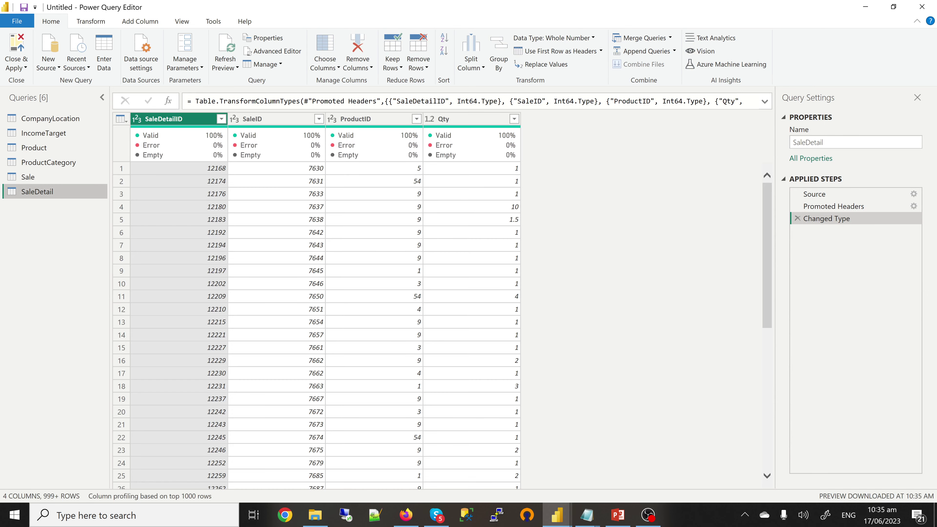
# - Add User.csv from the Dataset folder as a new Text/CSV query
pyautogui.click(48, 63)
pyautogui.click(44, 179)
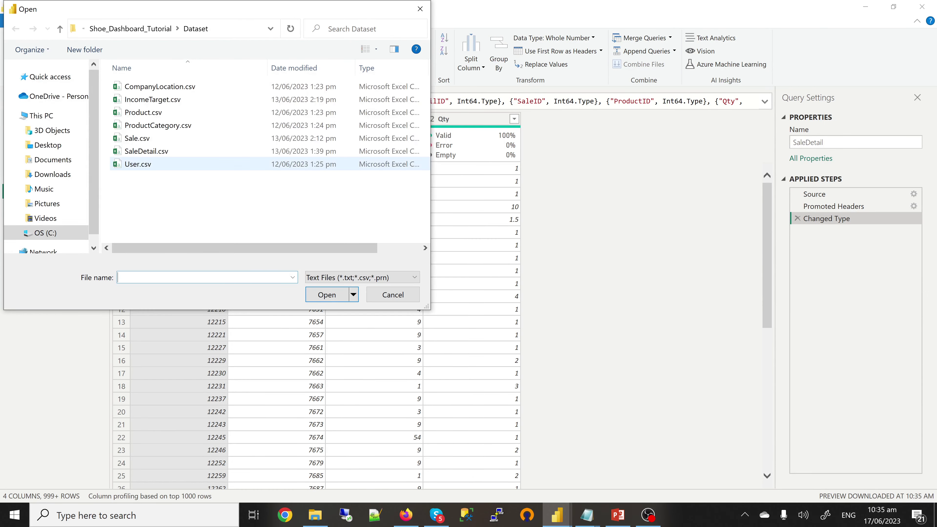
pyautogui.click(138, 164)
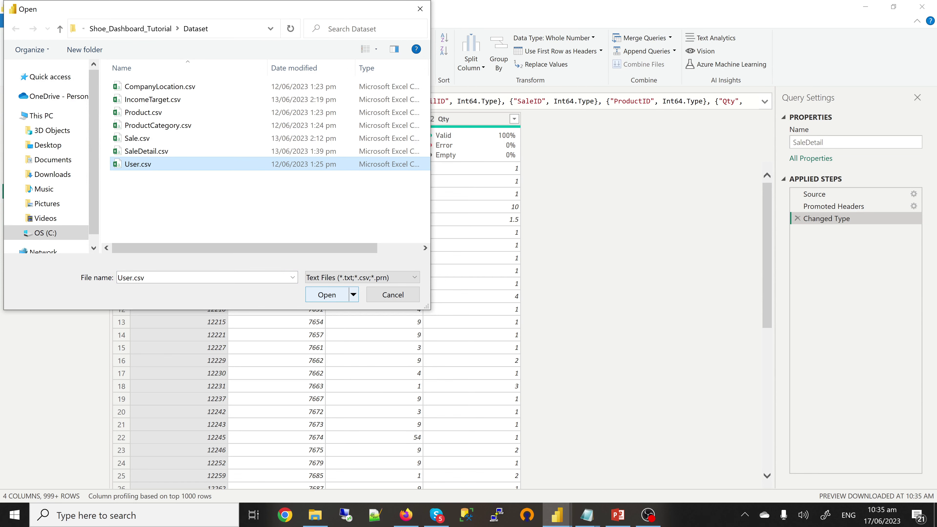
pyautogui.click(326, 294)
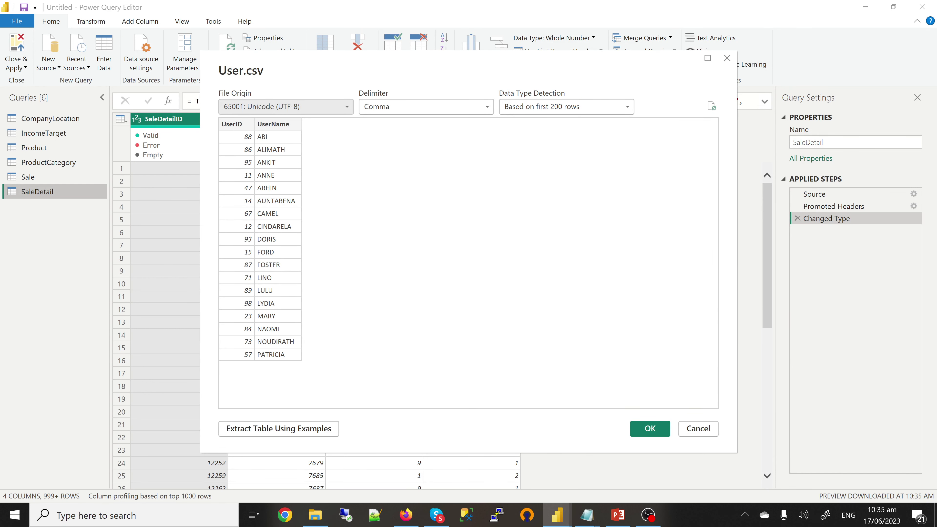
pyautogui.click(649, 428)
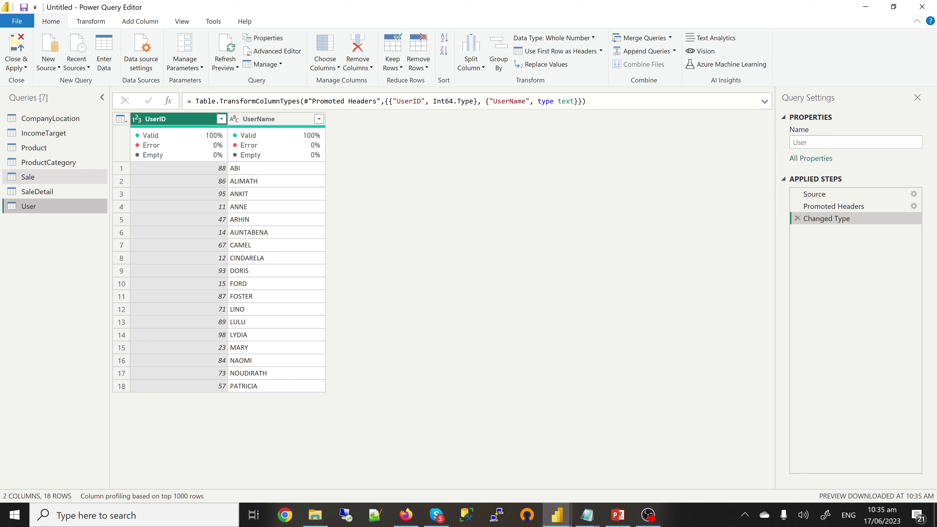
# - Review the SaleDetail, Sale and User queries, and close the query editor with all queries applied to the report
pyautogui.click(37, 191)
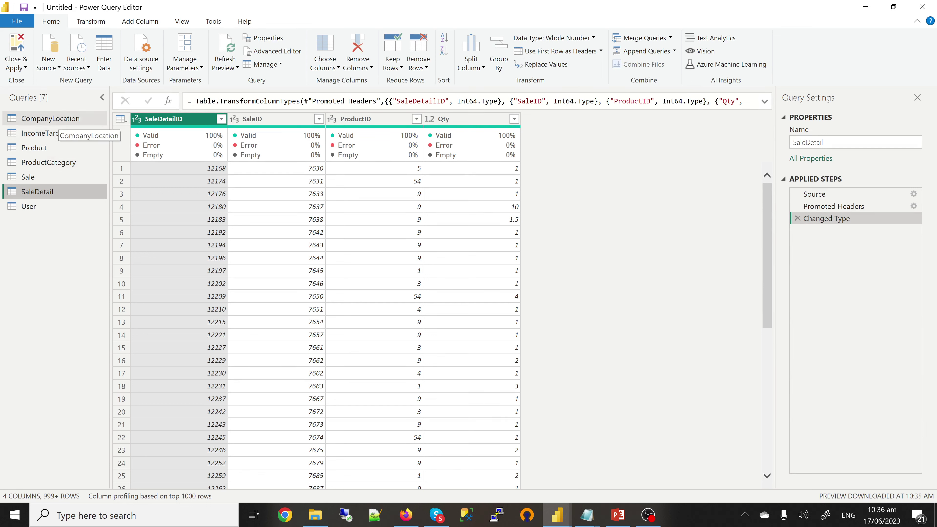
pyautogui.click(28, 177)
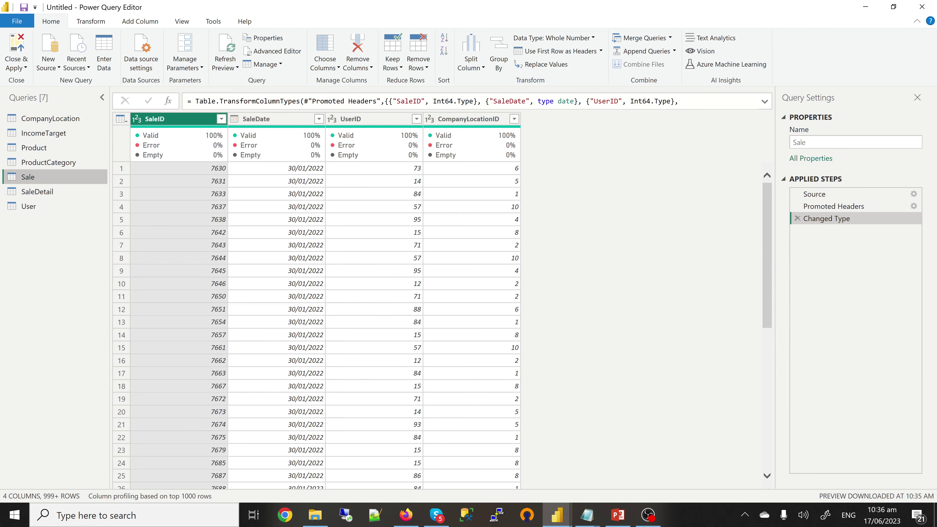
pyautogui.click(29, 206)
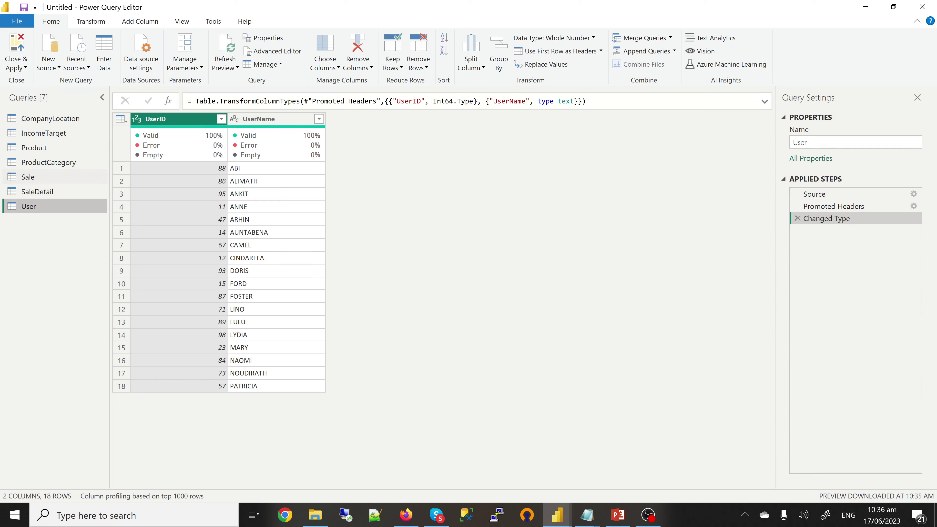
pyautogui.click(17, 68)
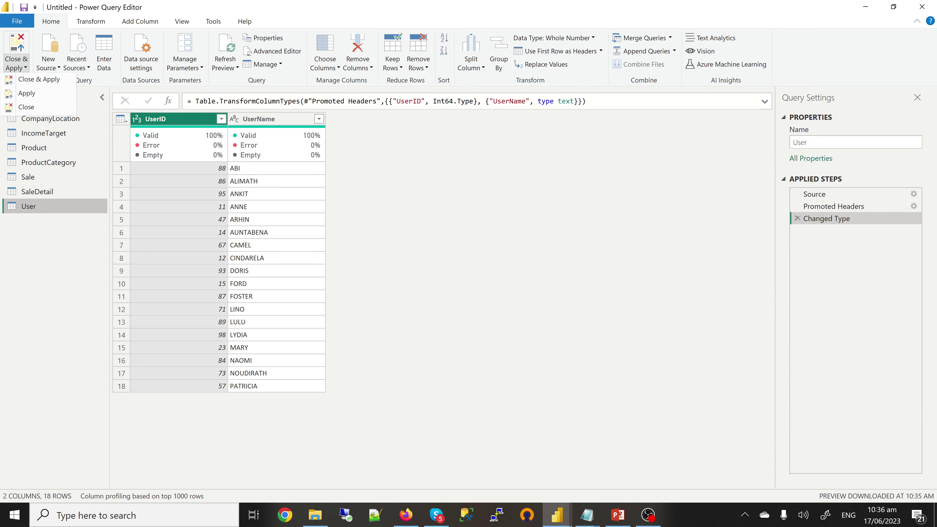
pyautogui.click(39, 80)
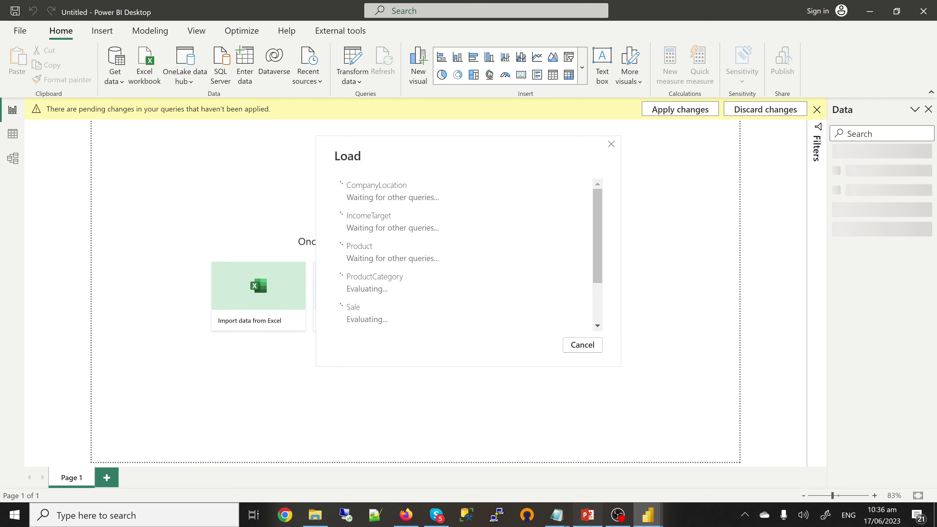
# - Switch to the blank PowerPoint presentation and delete the title and subtitle placeholders from the first slide
pyautogui.click(587, 514)
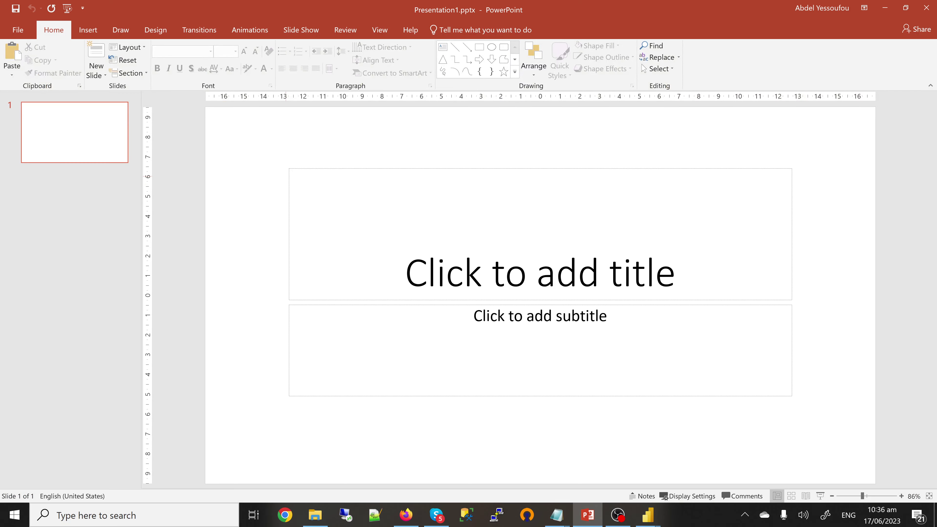
pyautogui.click(287, 178)
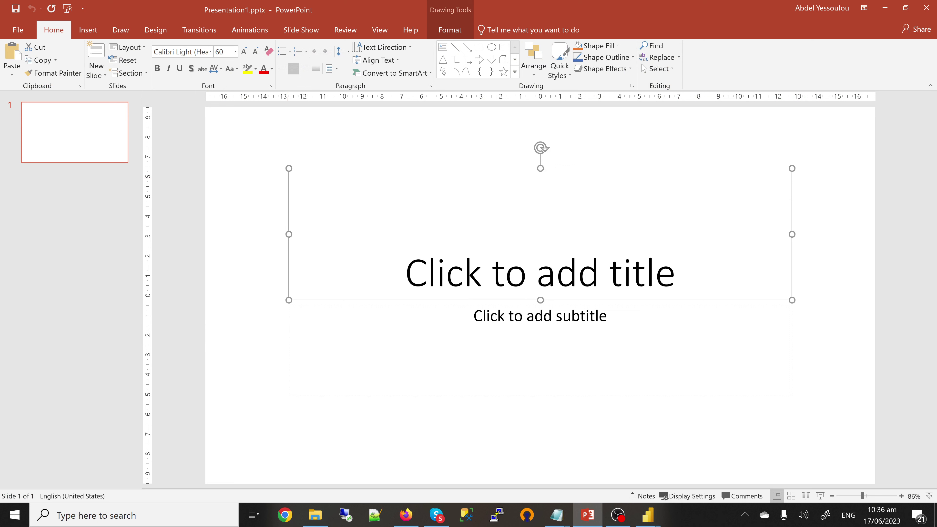
pyautogui.hotkey('ctrl', 'a')
pyautogui.press('Delete')
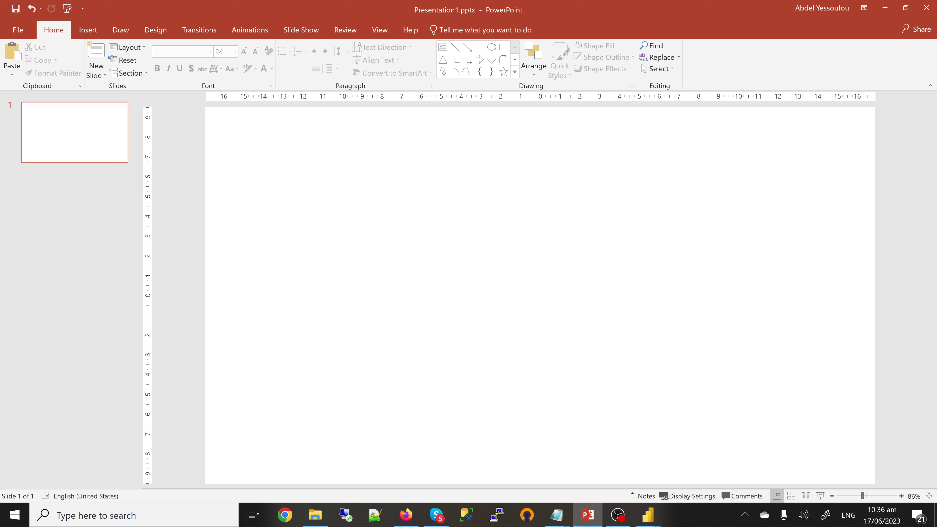
pyautogui.rightClick(361, 190)
pyautogui.press('Escape')
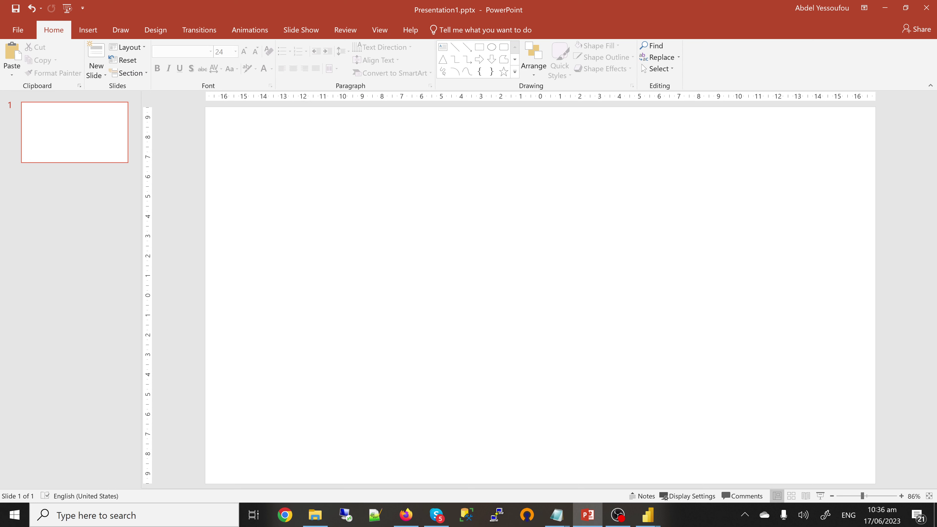
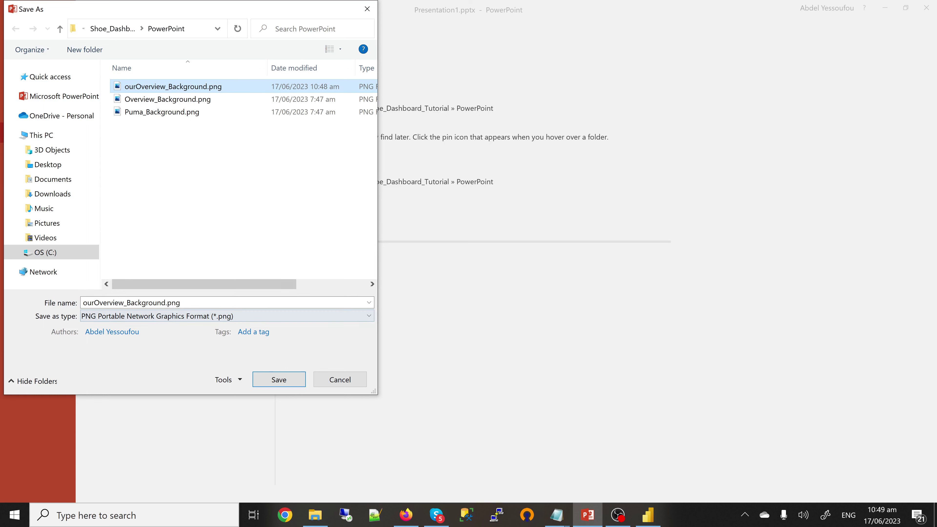
# - Enter ourAdidas_Background.png as the PNG file name, copy that name and cancel the save to return to the Adidas slide
pyautogui.click(131, 302)
pyautogui.click(131, 302)
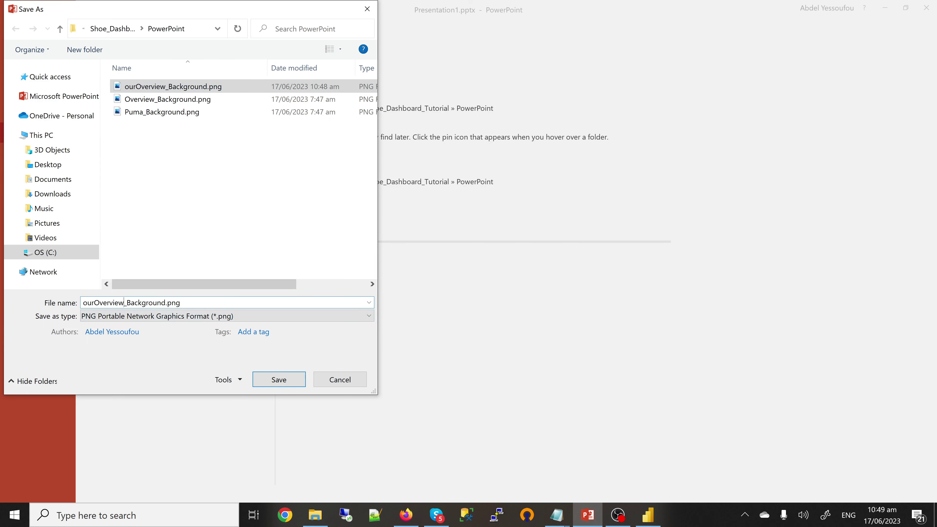
pyautogui.moveTo(124, 302); pyautogui.dragTo(94, 303)
pyautogui.write('Puma')
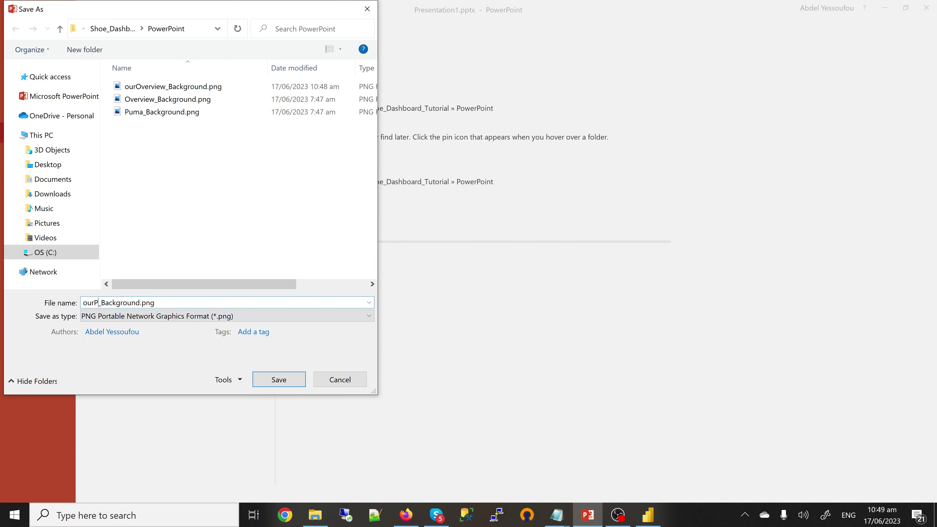
pyautogui.press('BackSpace')
pyautogui.press('BackSpace')
pyautogui.press('BackSpace')
pyautogui.press('BackSpace')
pyautogui.write('Adidas')
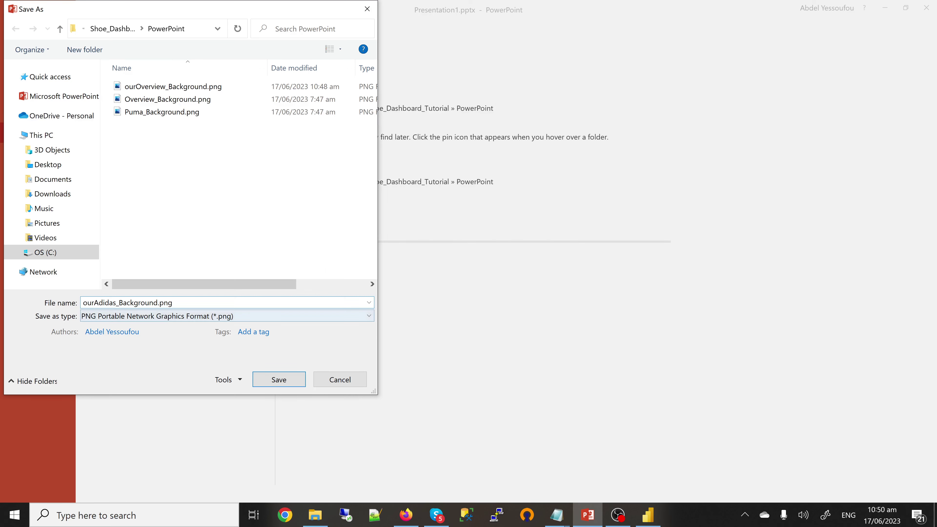
pyautogui.hotkey('ctrl', 'a')
pyautogui.hotkey('ctrl', 'c')
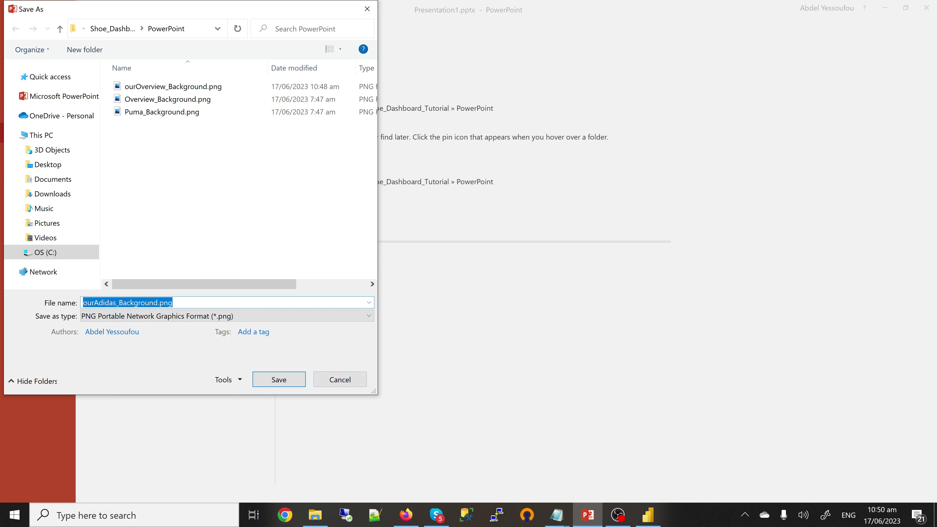
pyautogui.click(340, 380)
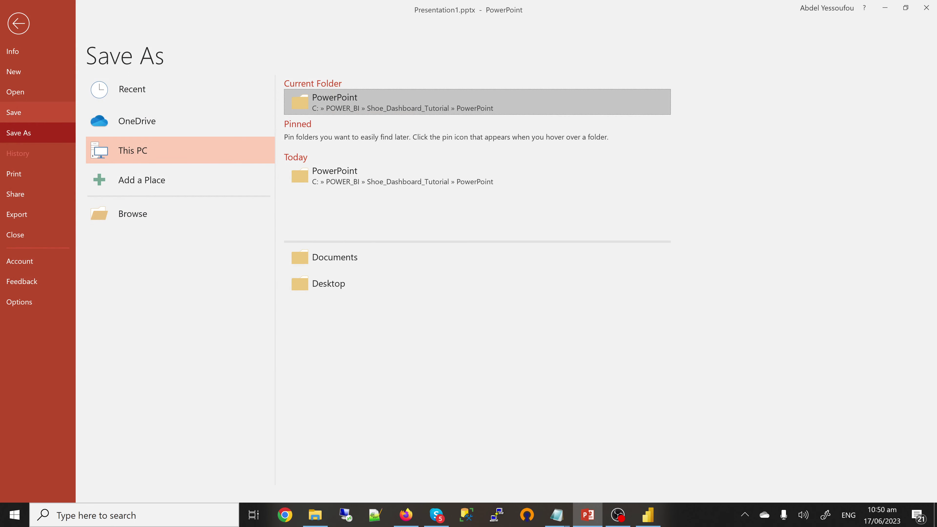
pyautogui.click(19, 23)
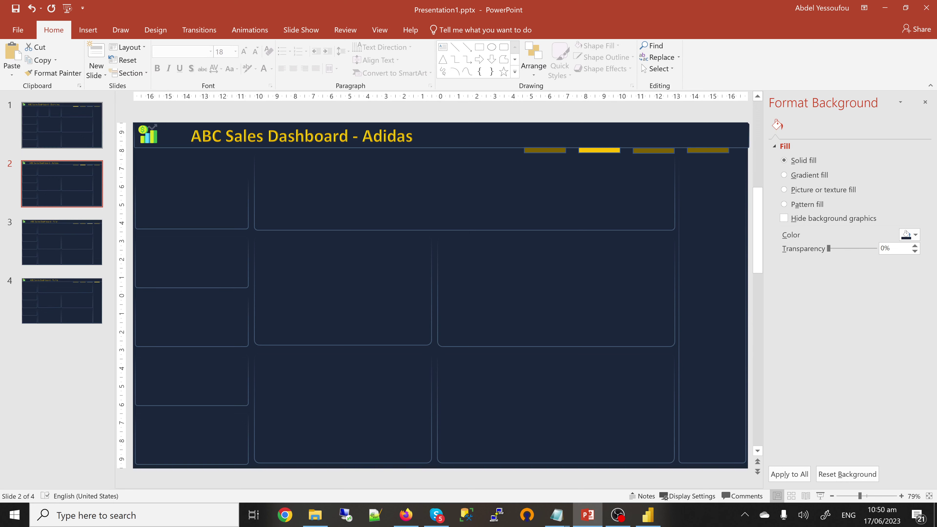
# - Export the Adidas slide to the PowerPoint folder in PNG format, named ourAdidas_Background.png
pyautogui.click(18, 30)
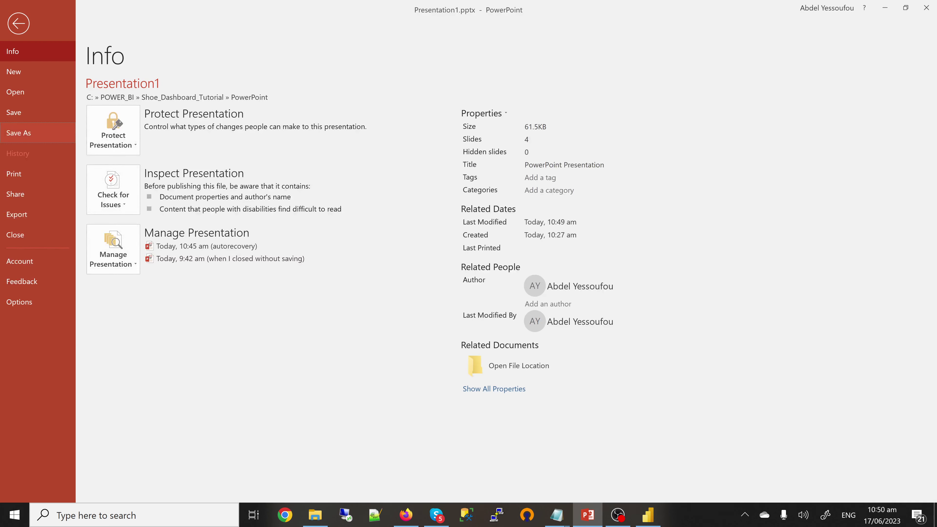
pyautogui.click(18, 132)
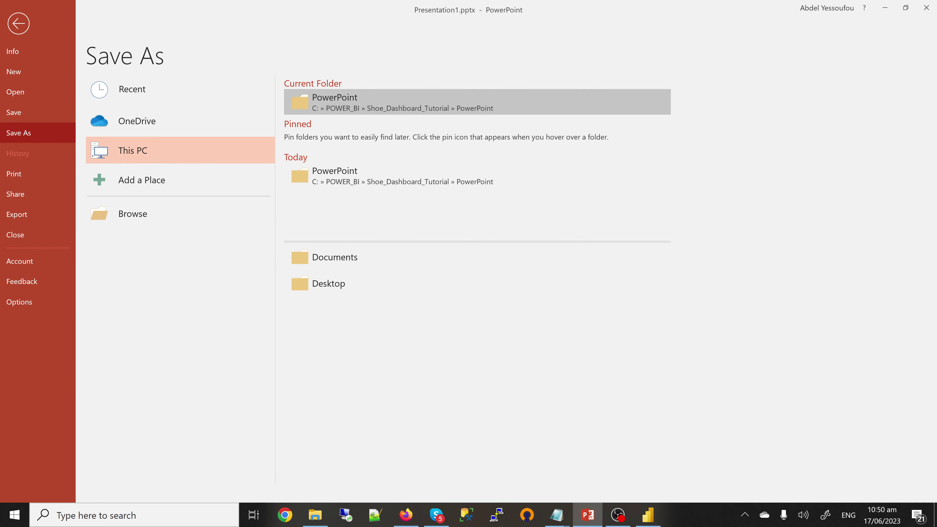
pyautogui.click(302, 316)
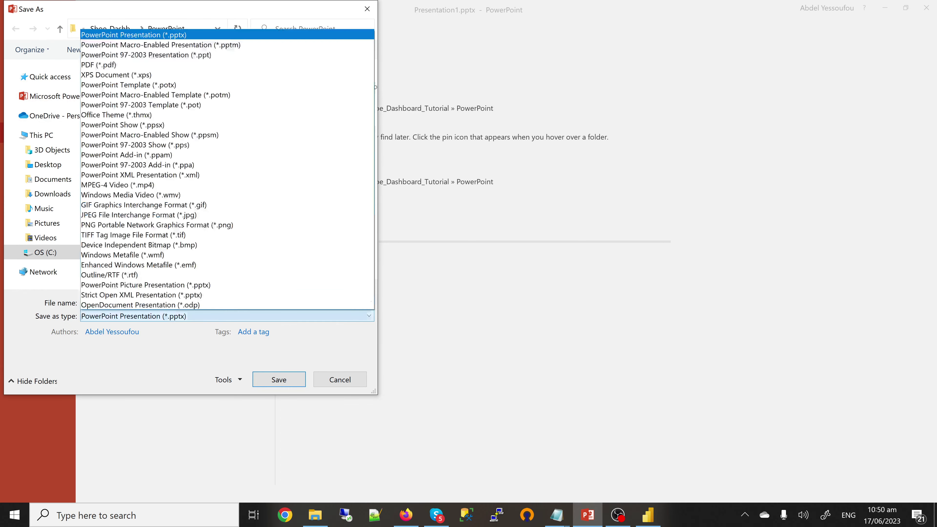
pyautogui.click(156, 224)
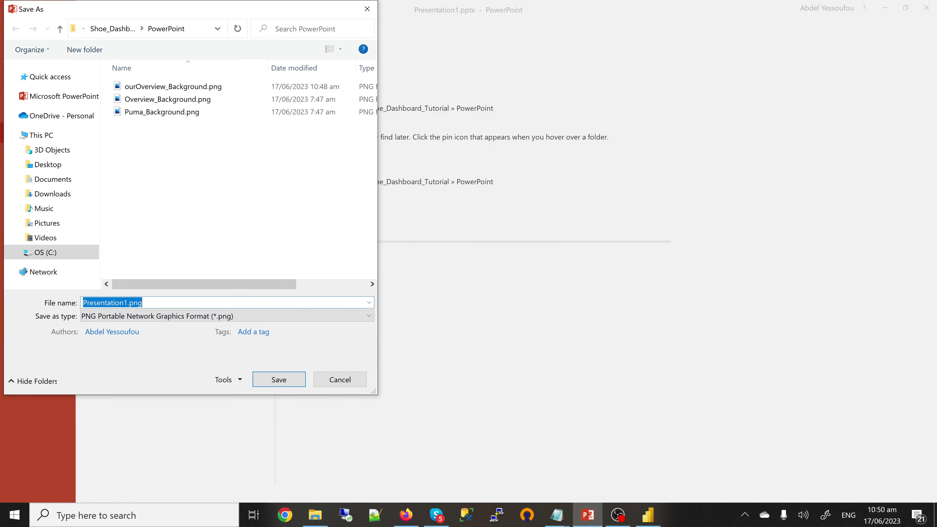
pyautogui.write('ourSlides_Background.png')
pyautogui.press('Return')
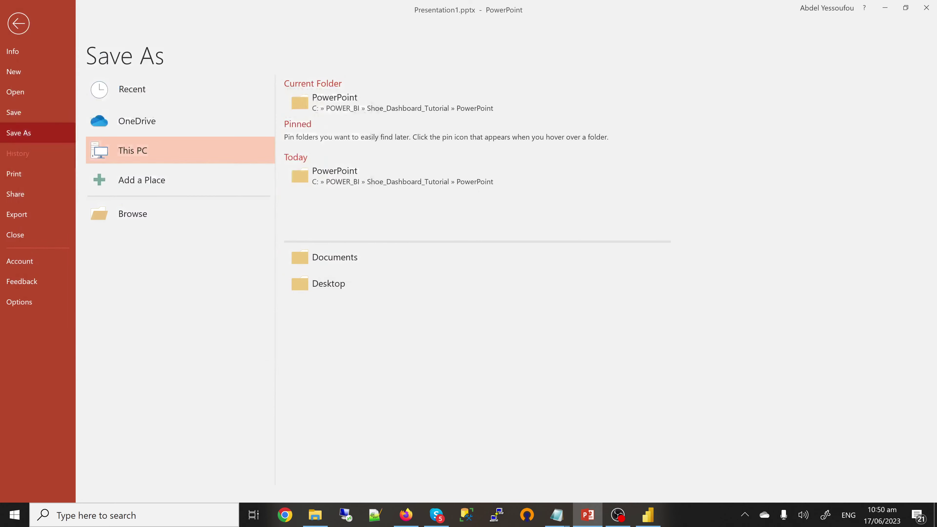
pyautogui.click(472, 291)
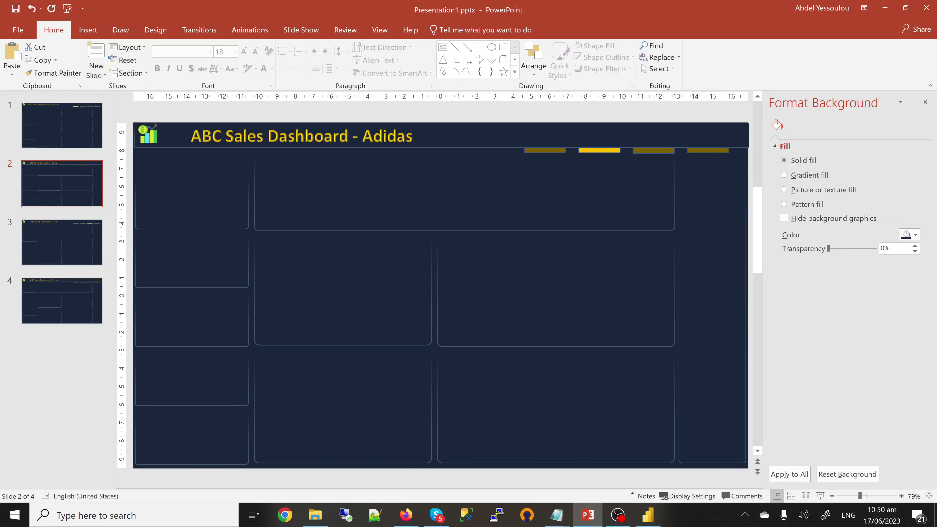
# - Export only the Nike slide to the PowerPoint folder in PNG format, named ourNike_Background.png
pyautogui.click(62, 242)
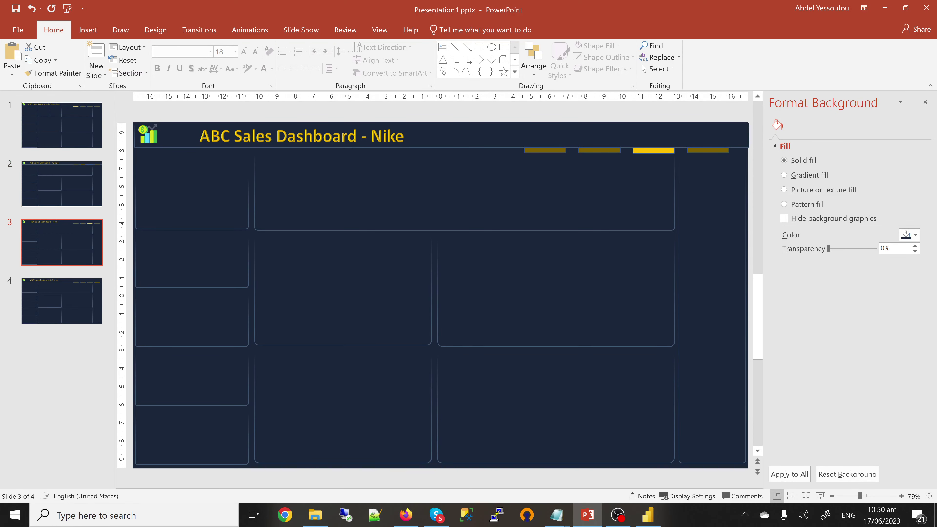
pyautogui.click(18, 30)
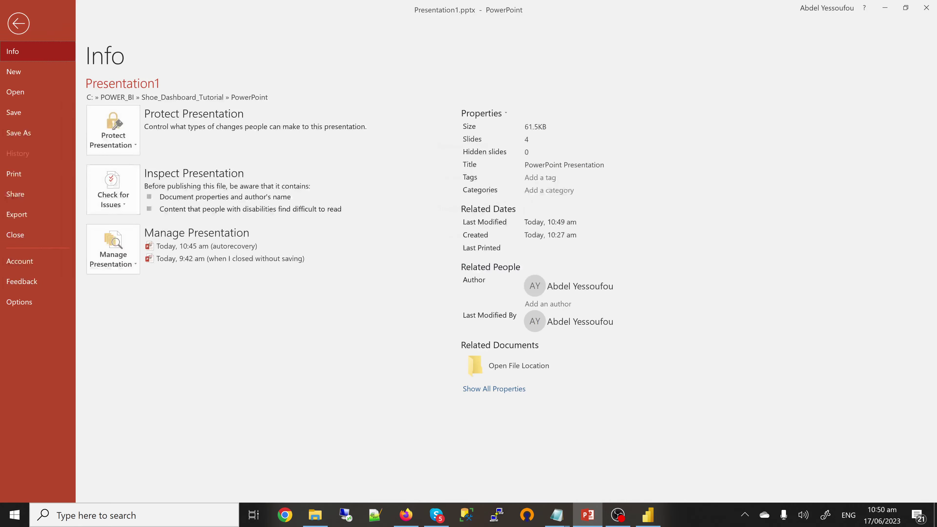
pyautogui.click(19, 132)
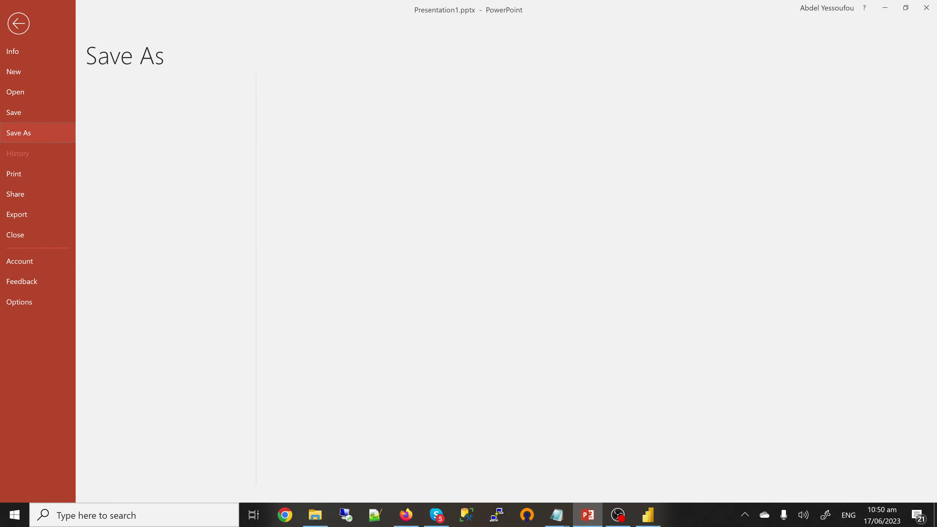
pyautogui.click(334, 102)
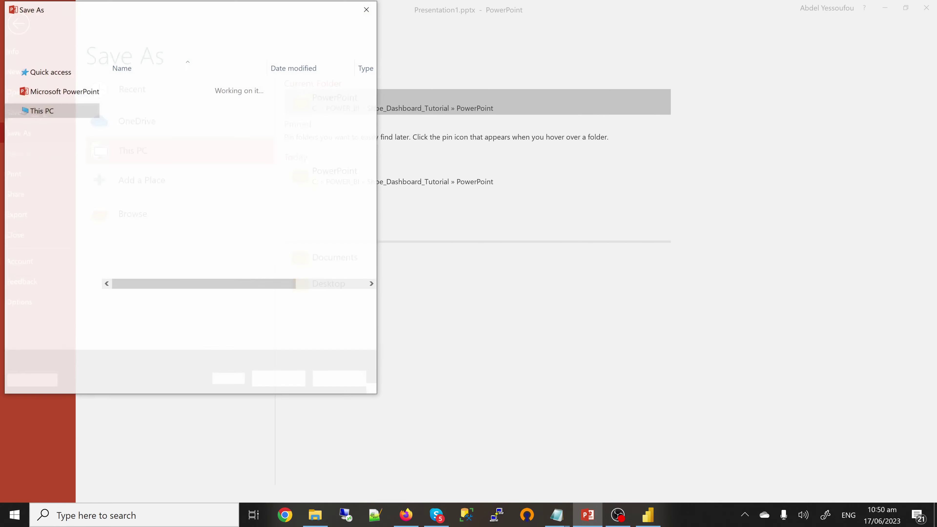
pyautogui.click(227, 316)
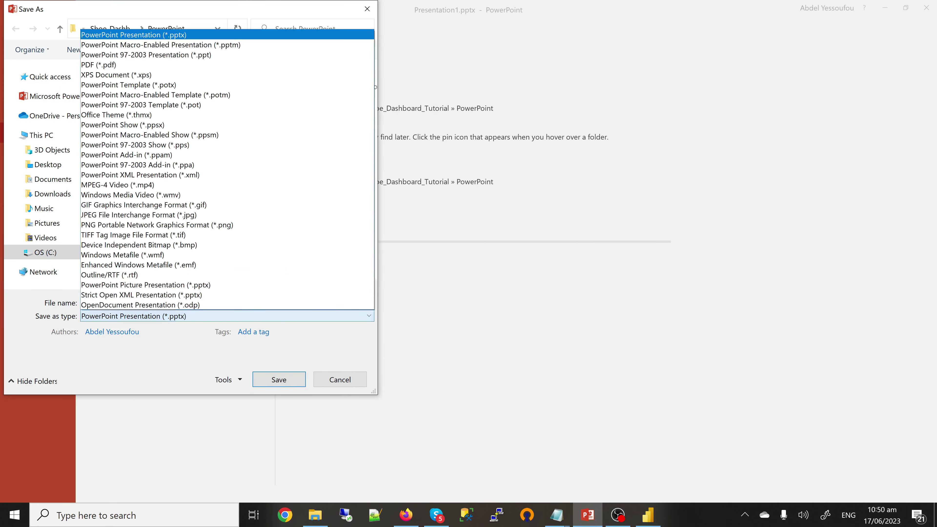
pyautogui.click(226, 224)
pyautogui.click(226, 302)
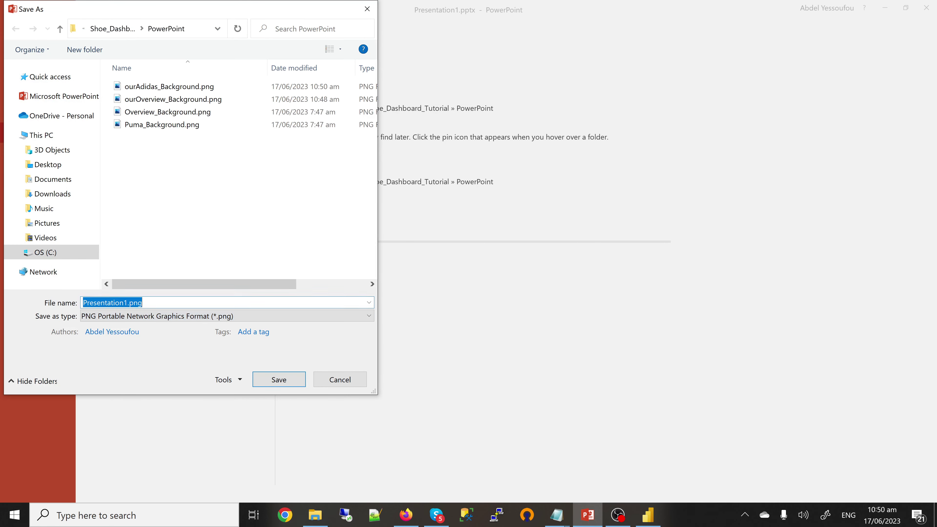
pyautogui.hotkey('ctrl', 'v')
pyautogui.hotkey('shift', 'Left')
pyautogui.hotkey('shift', 'Left')
pyautogui.hotkey('shift', 'Left')
pyautogui.hotkey('shift', 'Left')
pyautogui.hotkey('shift', 'Left')
pyautogui.hotkey('shift', 'Left')
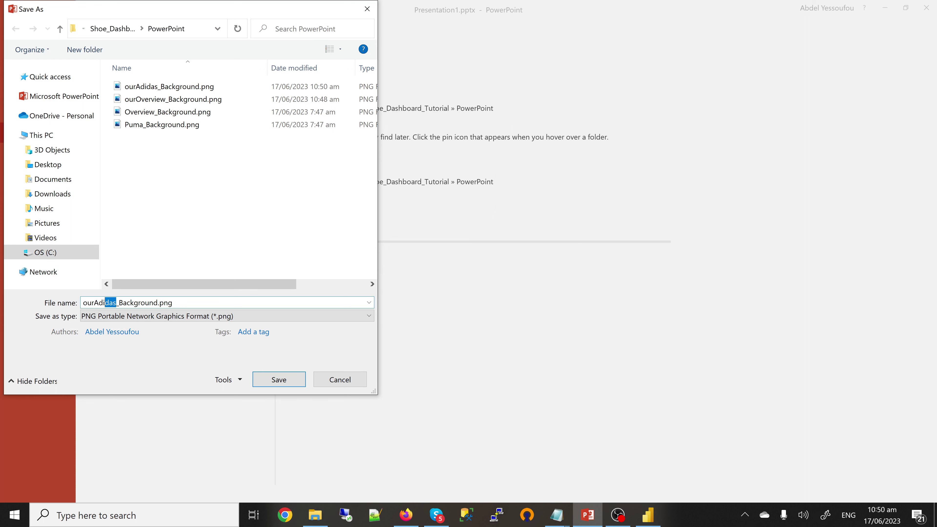
pyautogui.write('Nike')
pyautogui.press('Return')
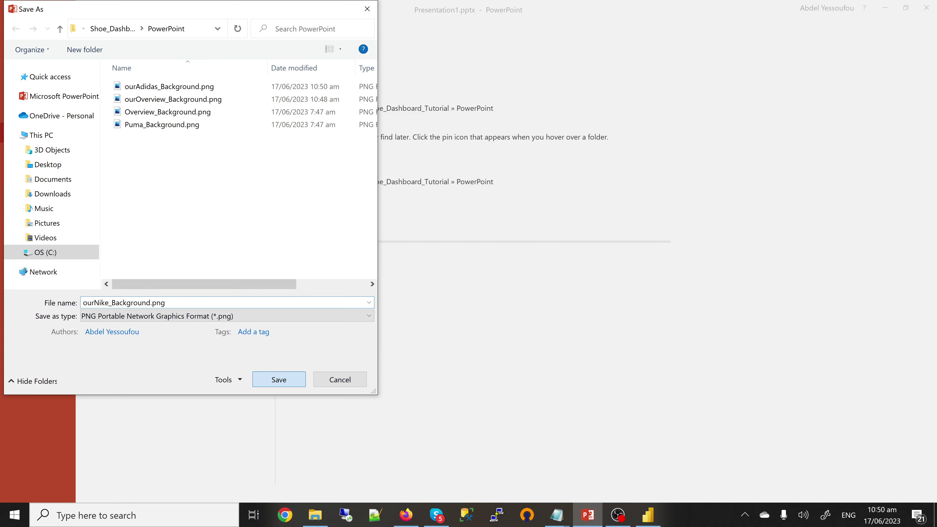
pyautogui.press('Tab')
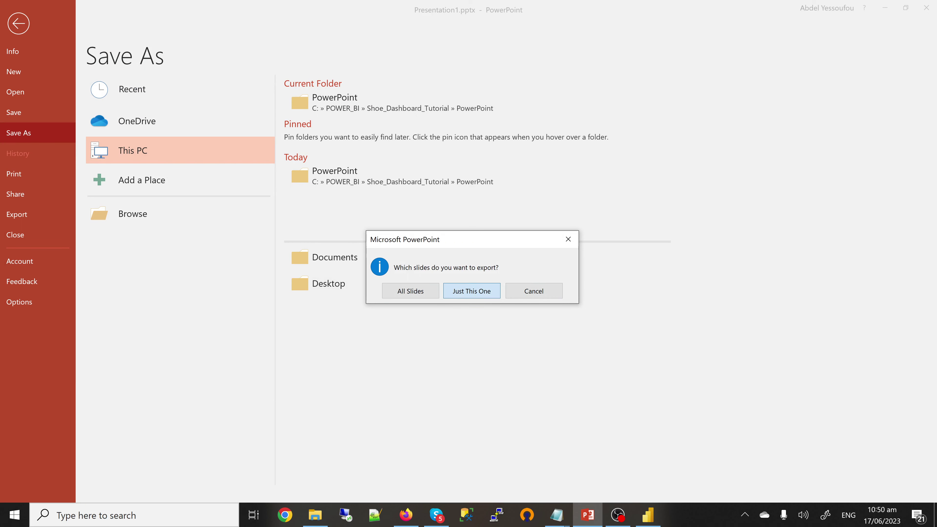
pyautogui.press('Return')
# - Export only the Puma slide to the PowerPoint folder in PNG format, named ourPuma_Background.png
pyautogui.click(61, 301)
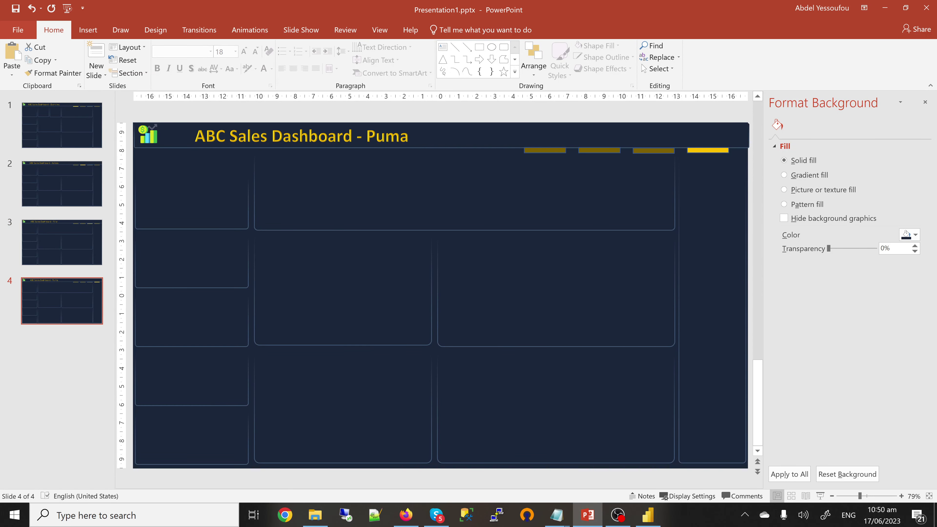
pyautogui.click(18, 29)
pyautogui.click(38, 132)
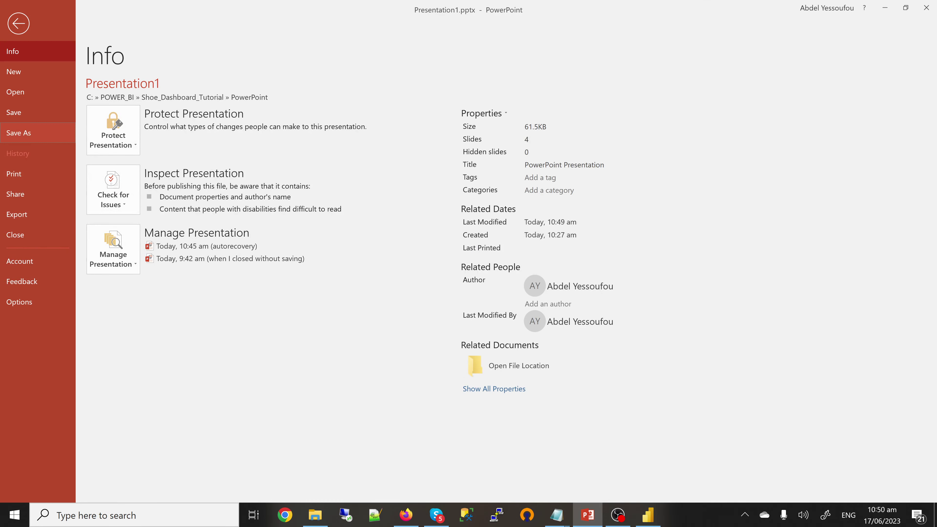
pyautogui.click(405, 101)
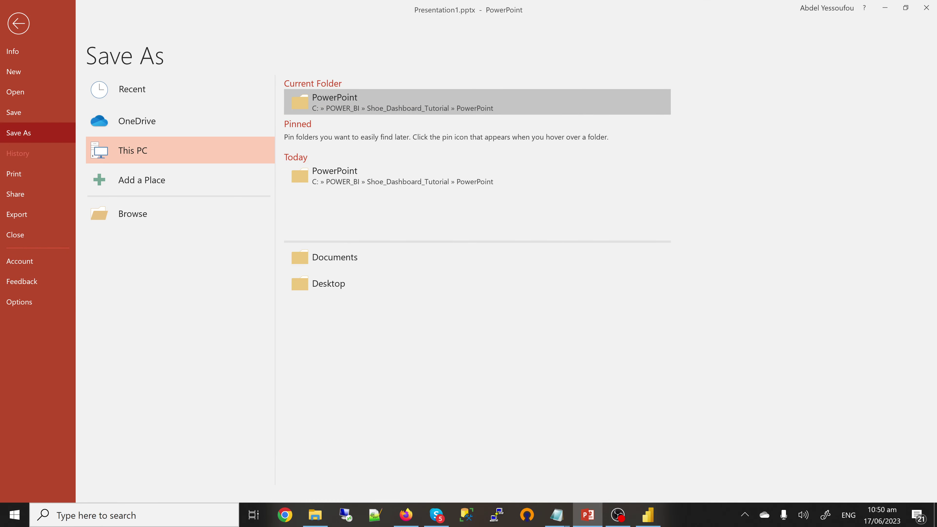
pyautogui.click(227, 315)
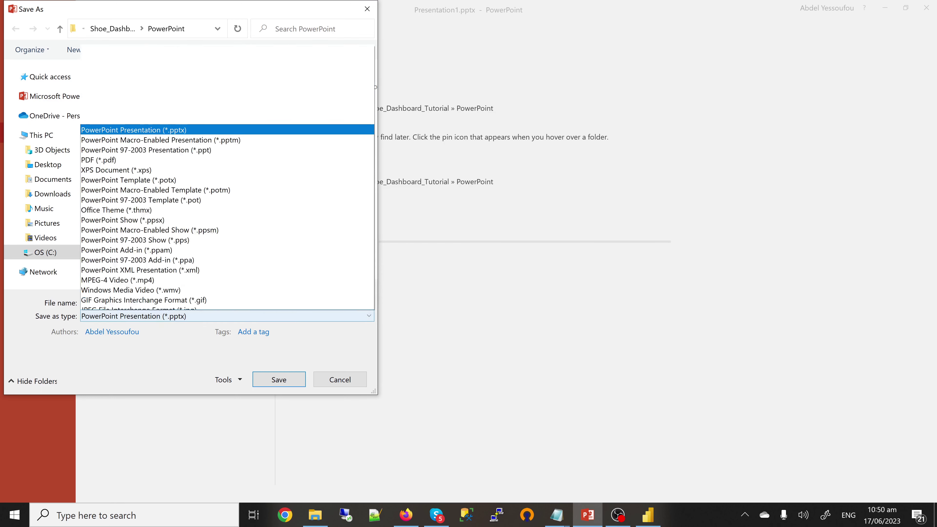
pyautogui.click(157, 225)
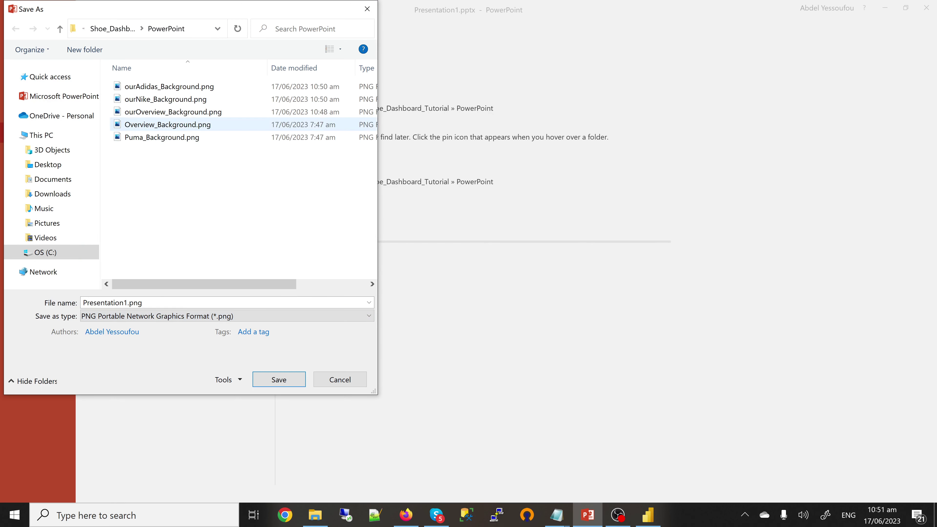
pyautogui.click(167, 125)
pyautogui.click(172, 112)
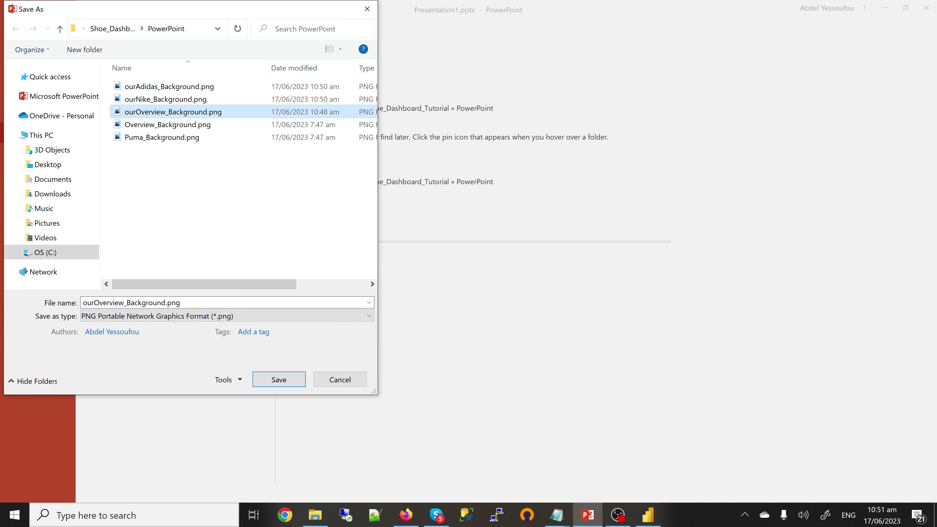
pyautogui.click(131, 302)
pyautogui.click(100, 302)
pyautogui.moveTo(124, 302); pyautogui.dragTo(94, 302)
pyautogui.write('Puma')
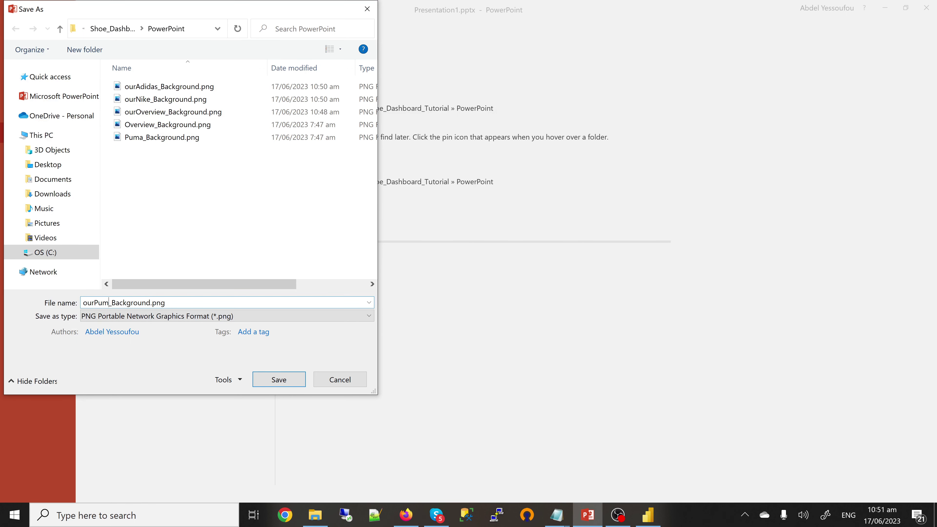
pyautogui.press('Return')
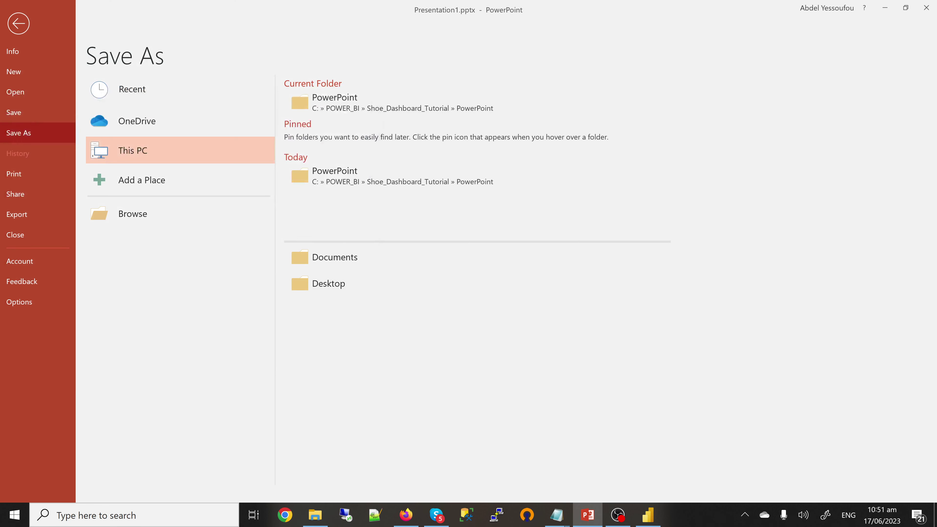
pyautogui.click(476, 292)
# - Switch to Power BI's model view and arrange the SaleDetail table further right of Sale, with Product directly beneath SaleDetail
pyautogui.click(647, 515)
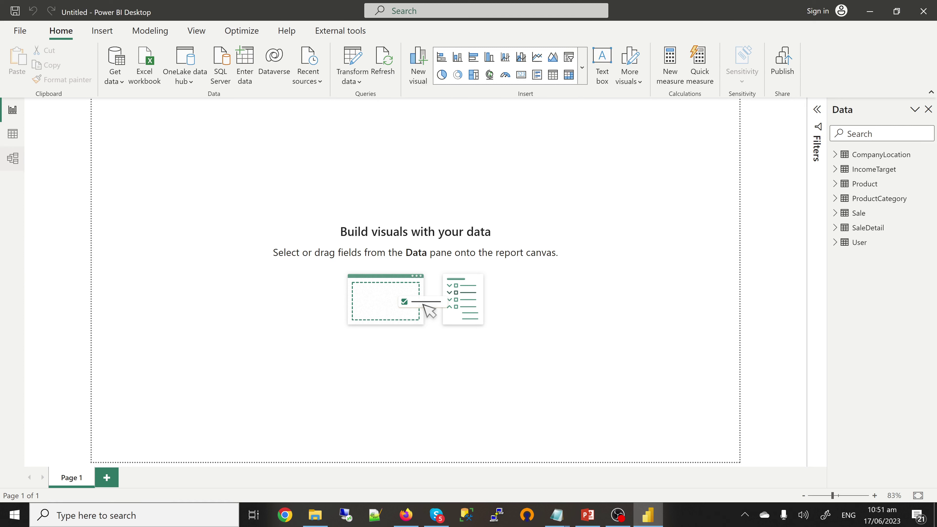
pyautogui.click(13, 158)
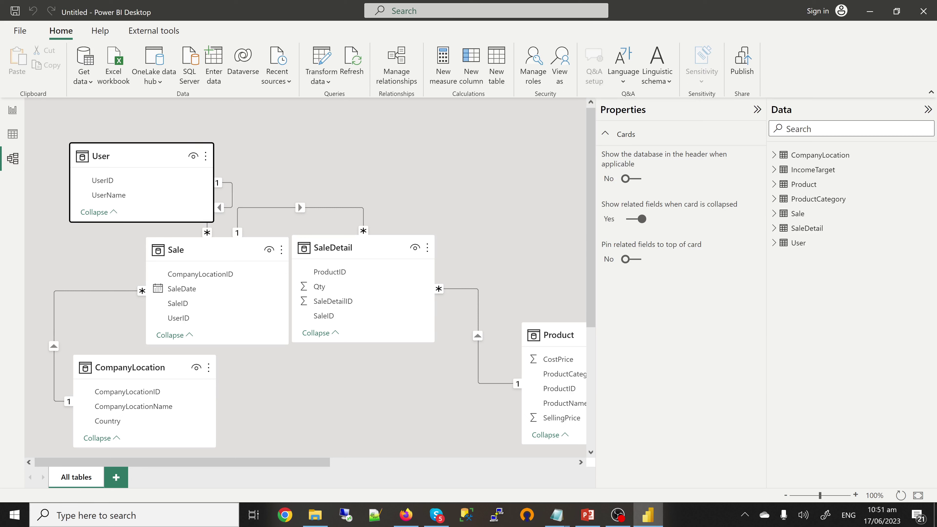
pyautogui.press('Tab')
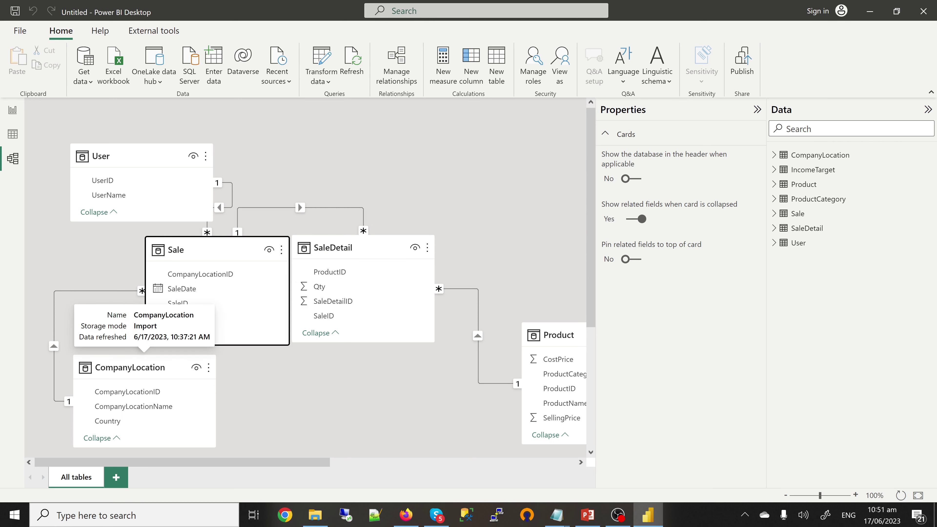
pyautogui.moveTo(363, 246); pyautogui.dragTo(416, 240)
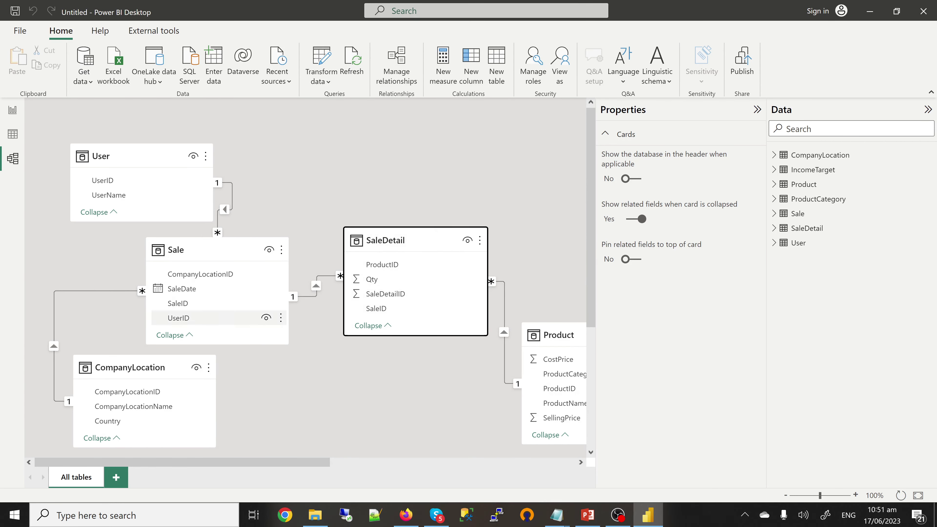
pyautogui.press('Tab')
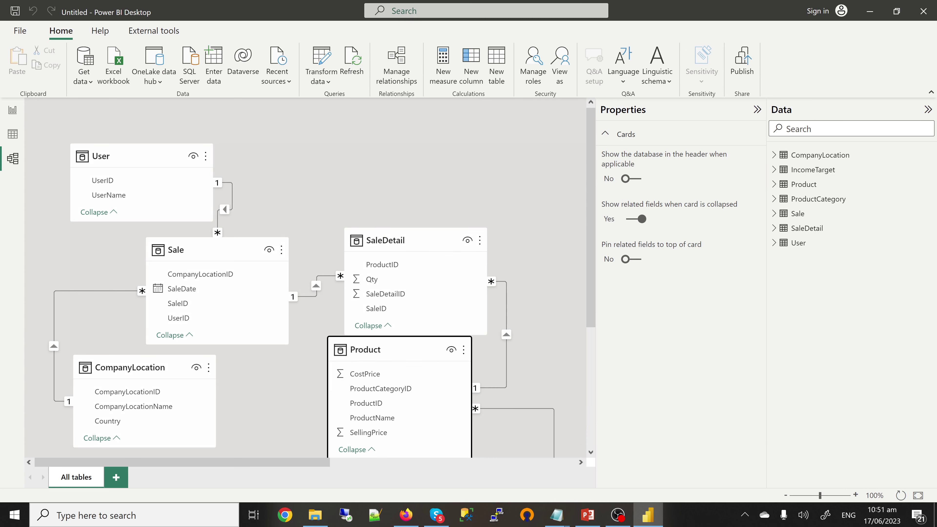
# - Bring the distant ProductCategory table over to the other tables in the model diagram and place it above SaleDetail
pyautogui.moveTo(590, 217); pyautogui.dragTo(590, 337)
pyautogui.hscroll(5, 310, 277)
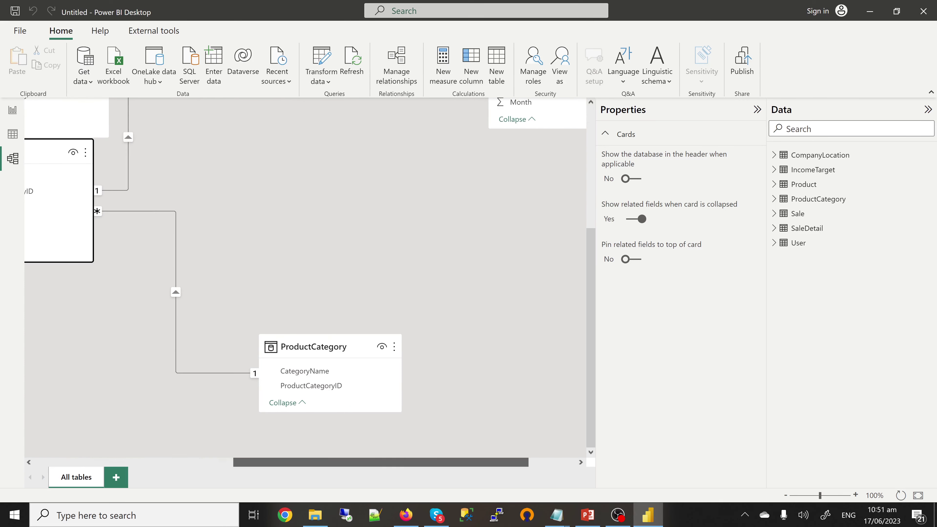
pyautogui.moveTo(330, 346); pyautogui.dragTo(109, 357)
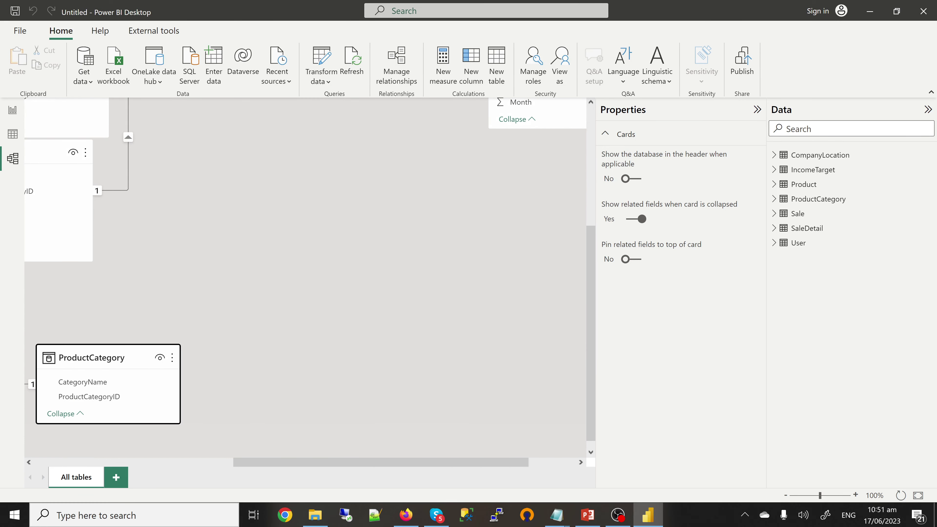
pyautogui.moveTo(380, 461); pyautogui.dragTo(182, 462)
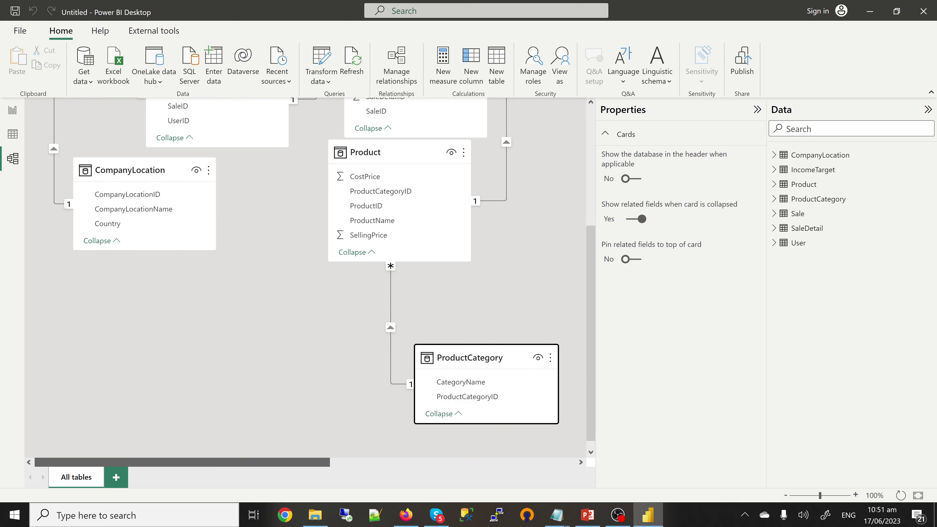
pyautogui.moveTo(479, 357); pyautogui.dragTo(306, 259)
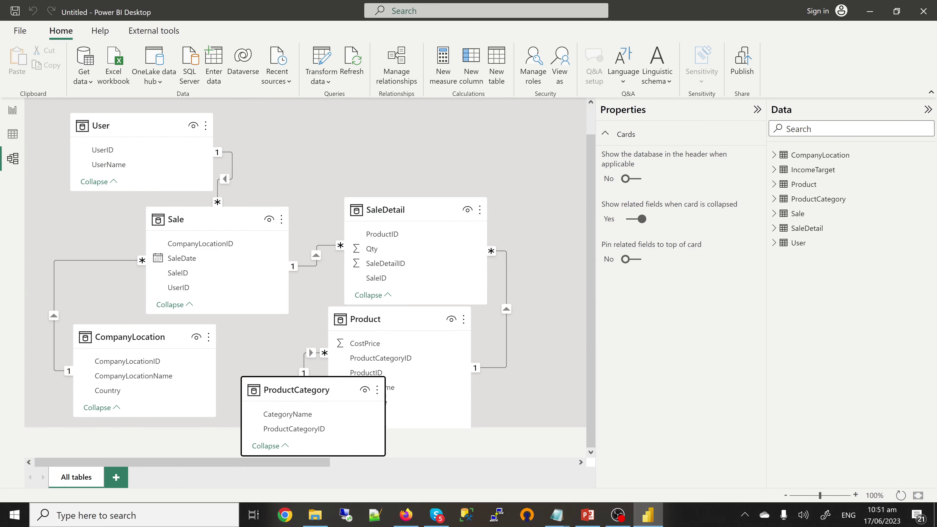
pyautogui.moveTo(296, 389); pyautogui.dragTo(459, 153)
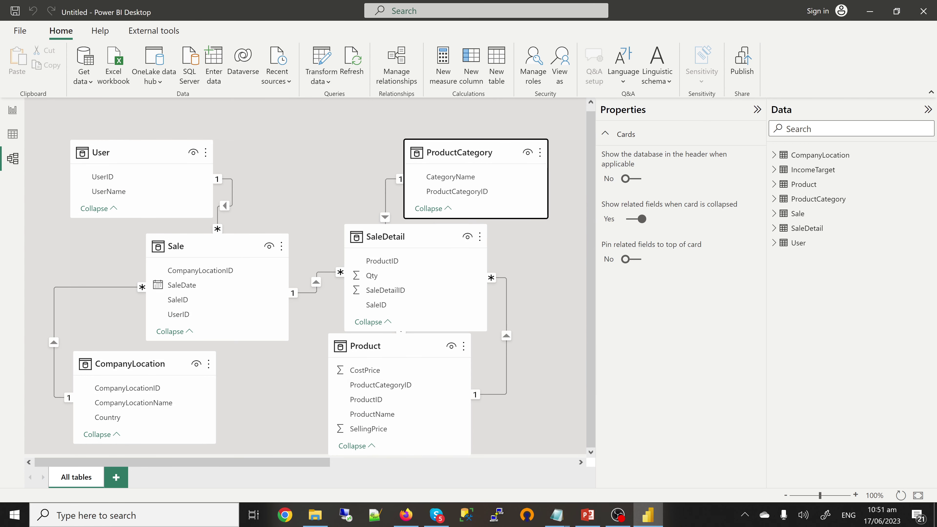
pyautogui.press('Escape')
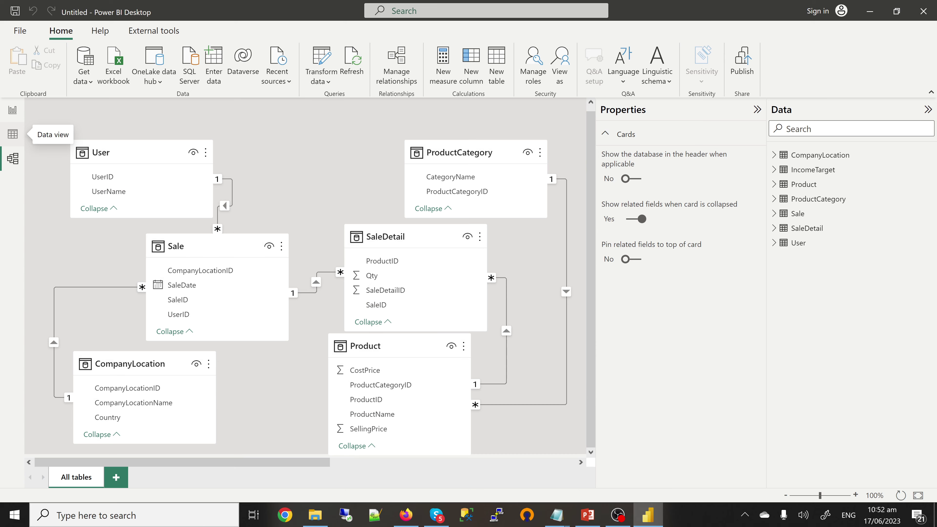
# - In the data view, start a calculated table named Calendar using CALENDAR with MIN(Sale[SaleDate]) as the start date
pyautogui.click(12, 134)
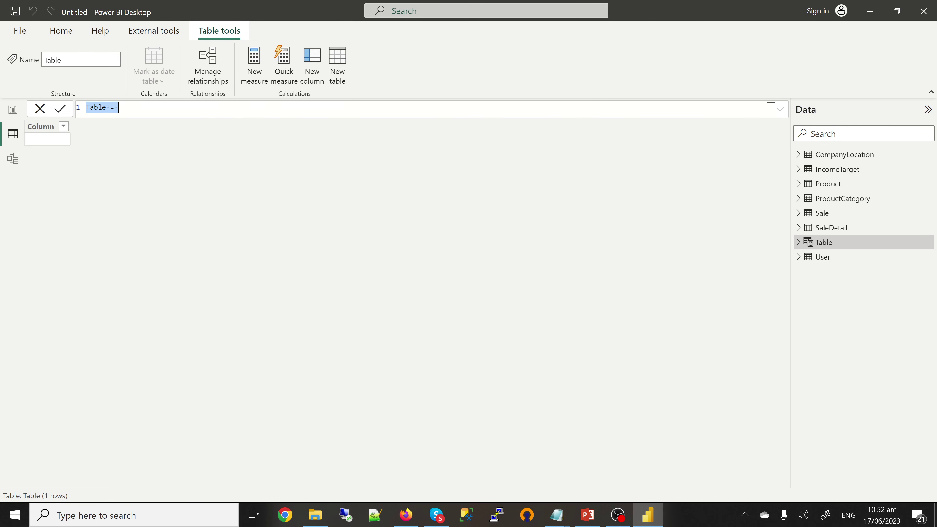
pyautogui.write('Calendar = ')
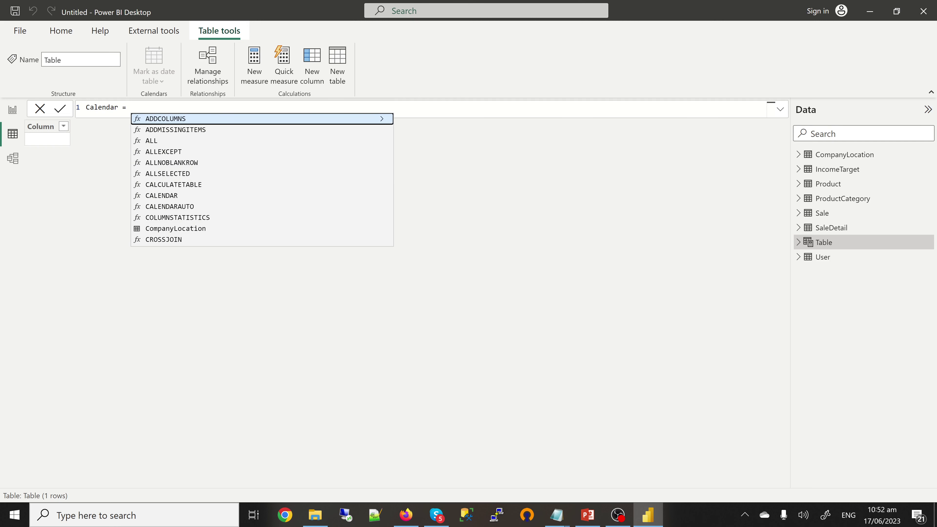
pyautogui.write('cal')
pyautogui.press('Down')
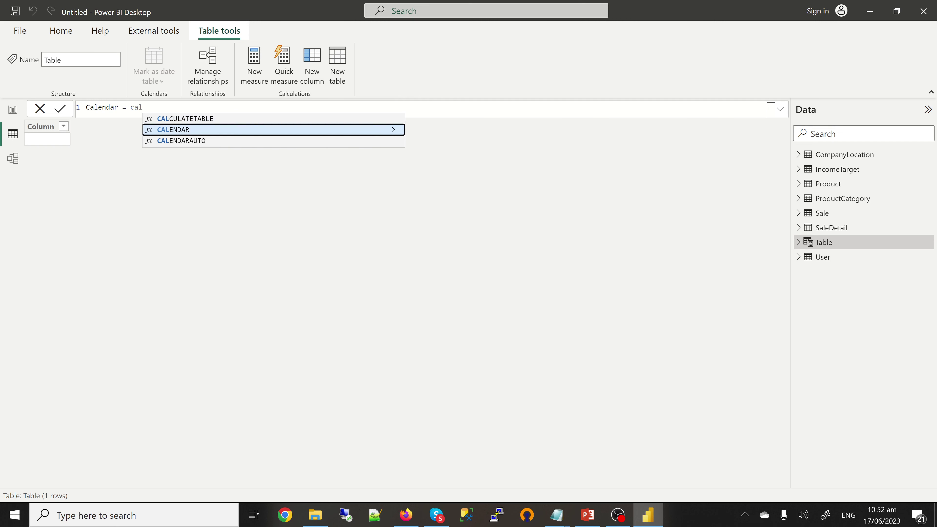
pyautogui.press('Tab')
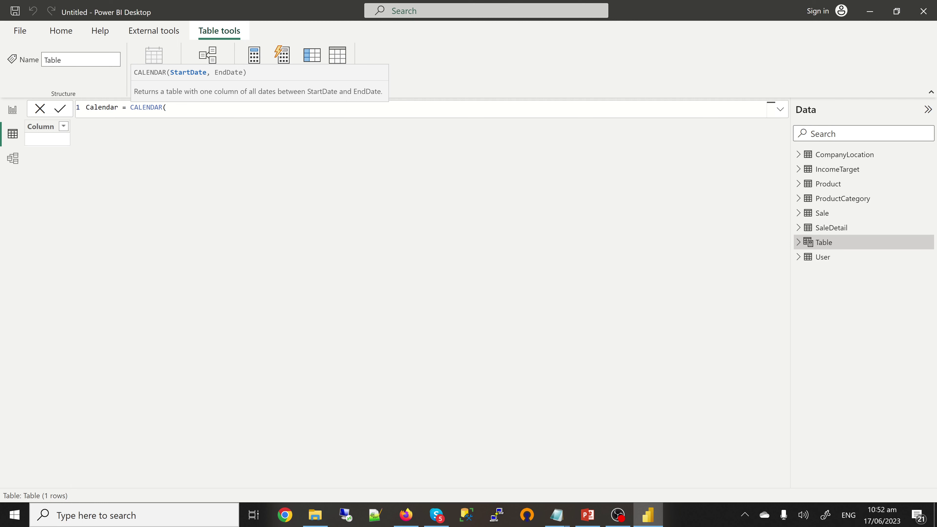
pyautogui.write('MIN(')
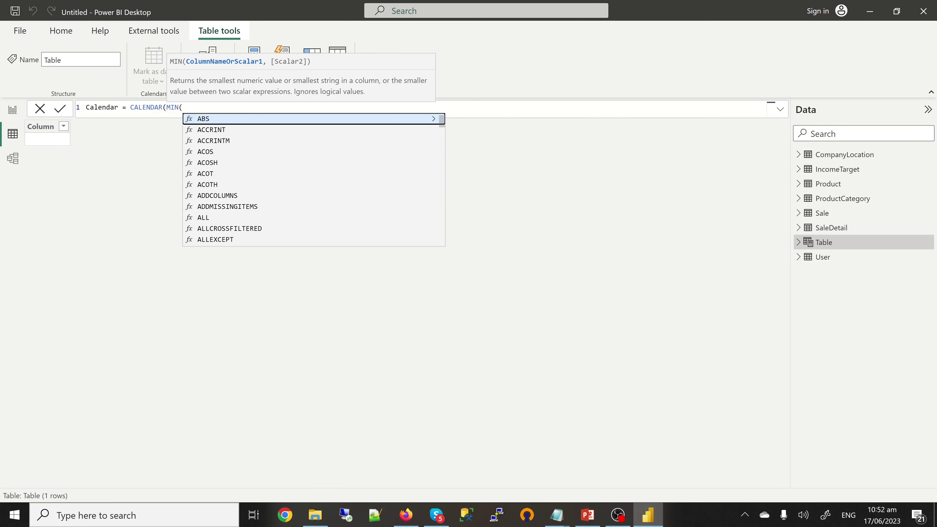
pyautogui.write('saled')
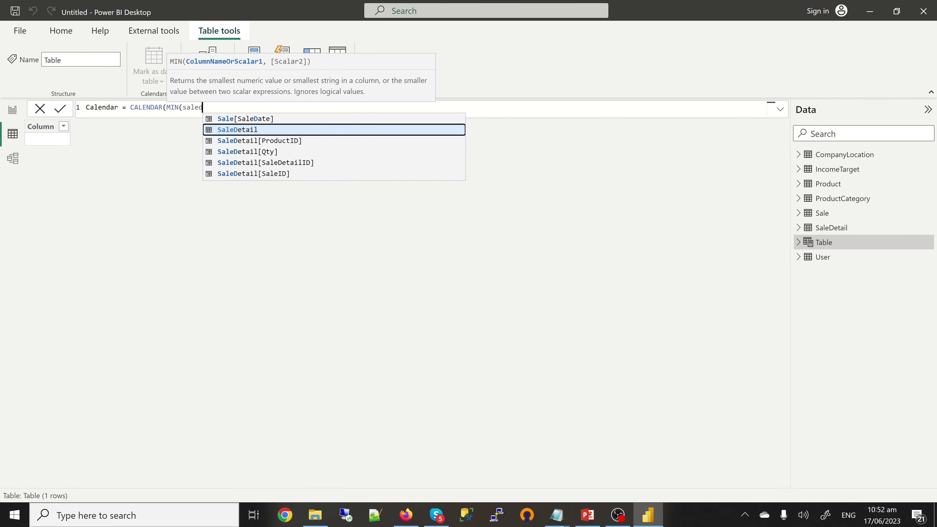
pyautogui.press('Up')
pyautogui.press('Tab')
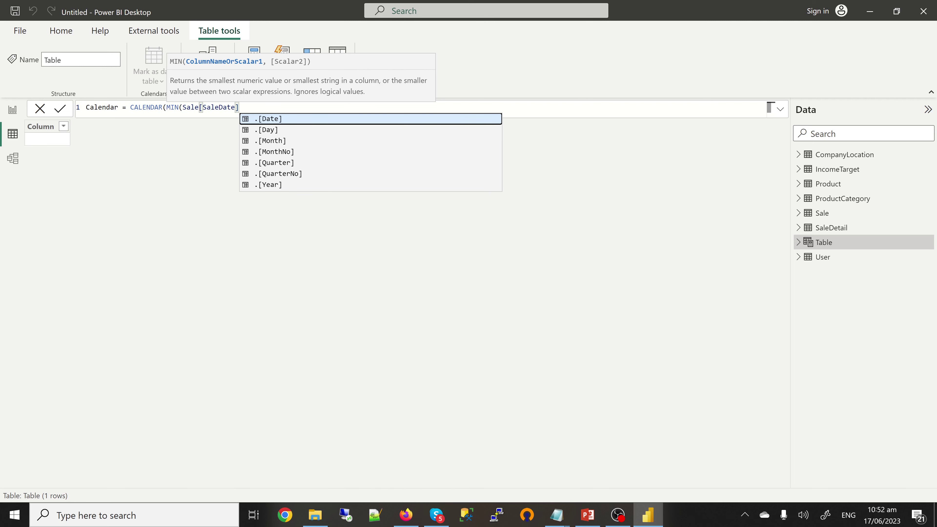
# - Complete the Calendar table formula with MAX(Sale[SaleDate]) as the end date and commit it
pyautogui.write('),max')
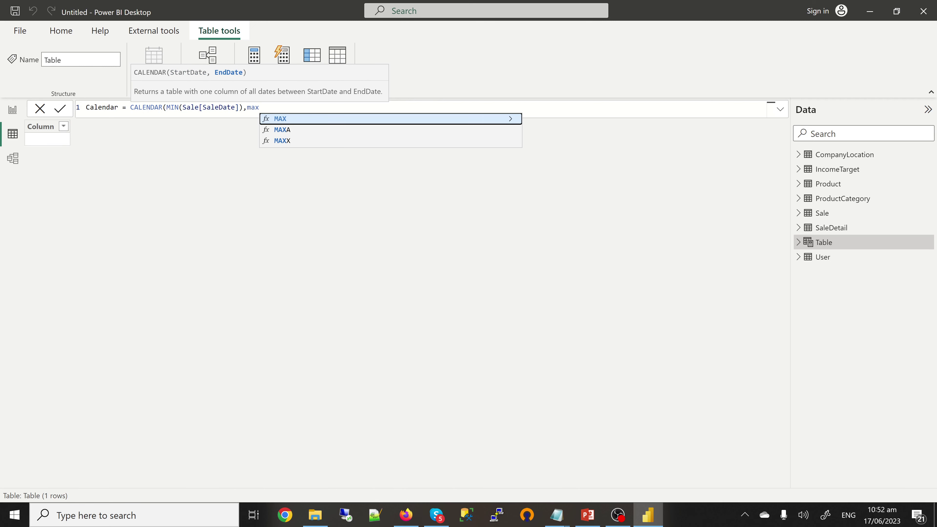
pyautogui.press('Tab')
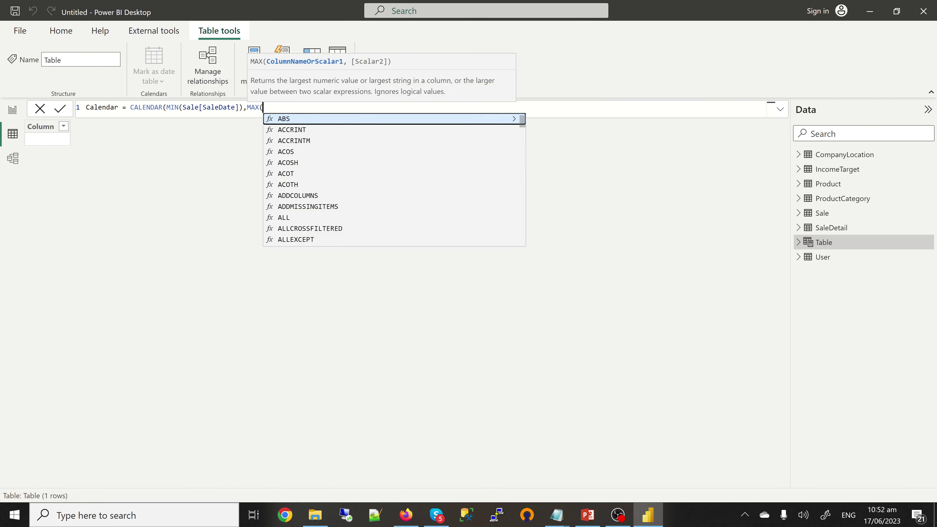
pyautogui.write('sale')
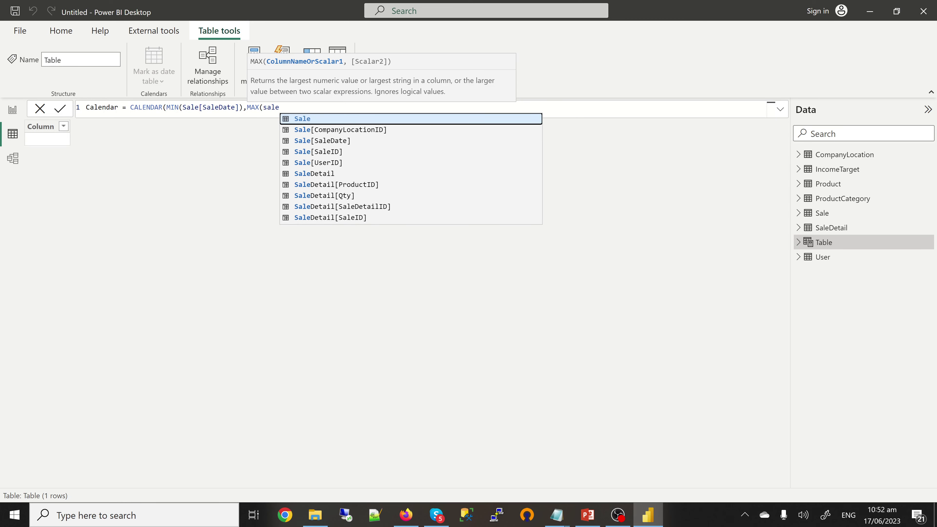
pyautogui.press('Down')
pyautogui.press('Down')
pyautogui.press('Tab')
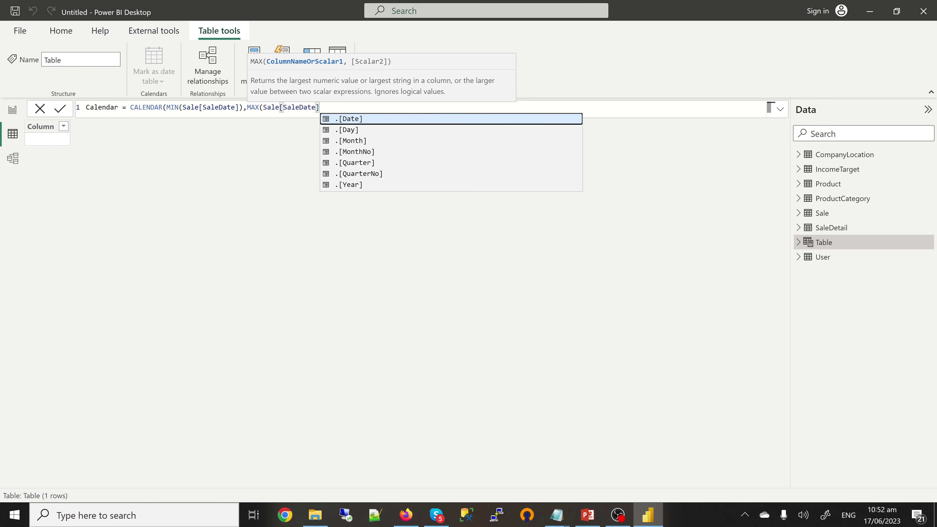
pyautogui.write('))')
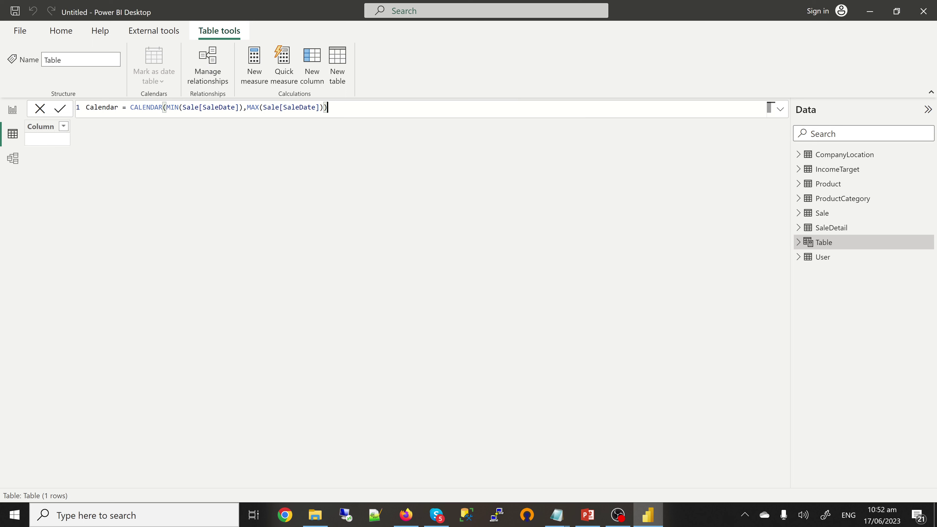
pyautogui.press('Return')
pyautogui.press('Return')
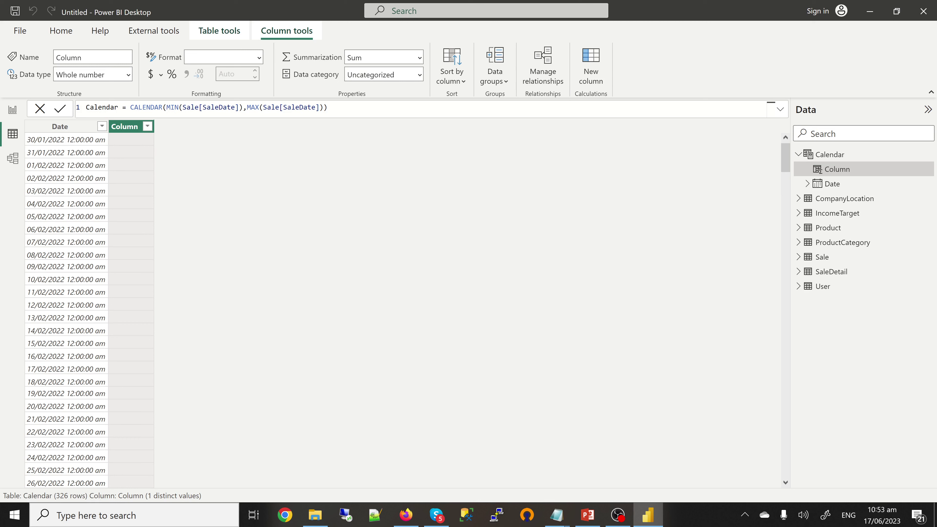
# - Add a calculated column to the Calendar table with the formula Month = FORMAT([Date],"mmm")
pyautogui.write('Mont')
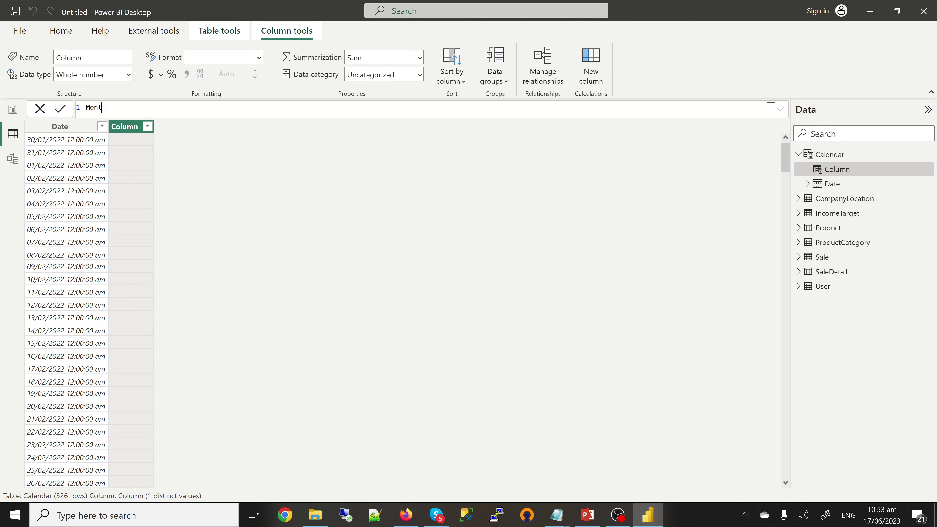
pyautogui.write('h = form')
pyautogui.press('Tab')
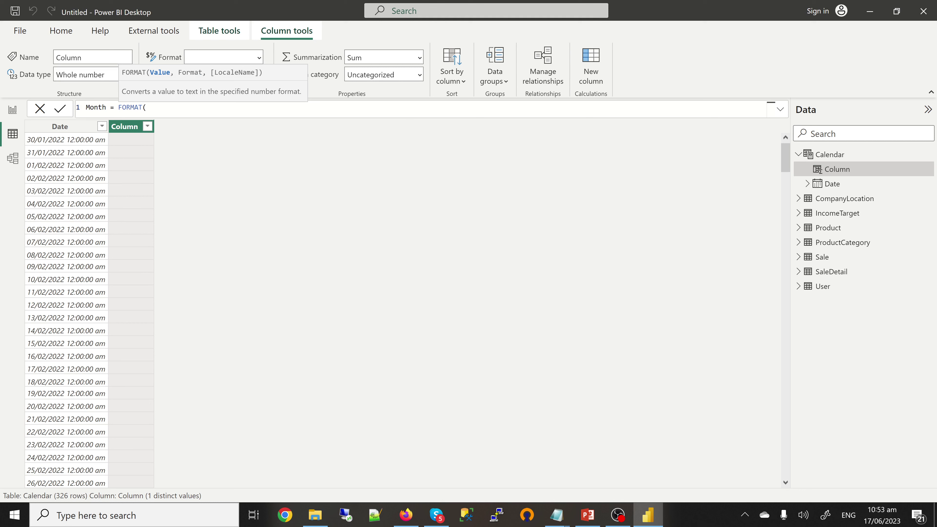
pyautogui.write('[Date]')
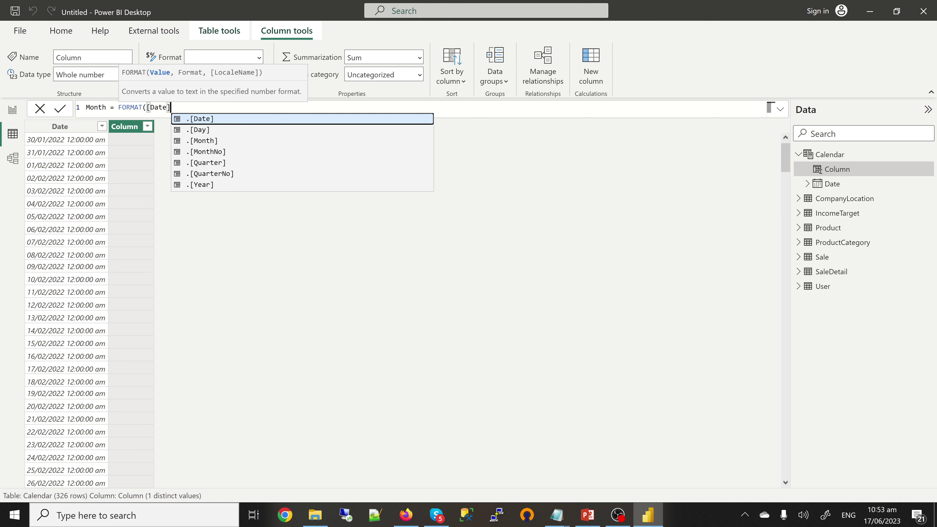
pyautogui.write(',')
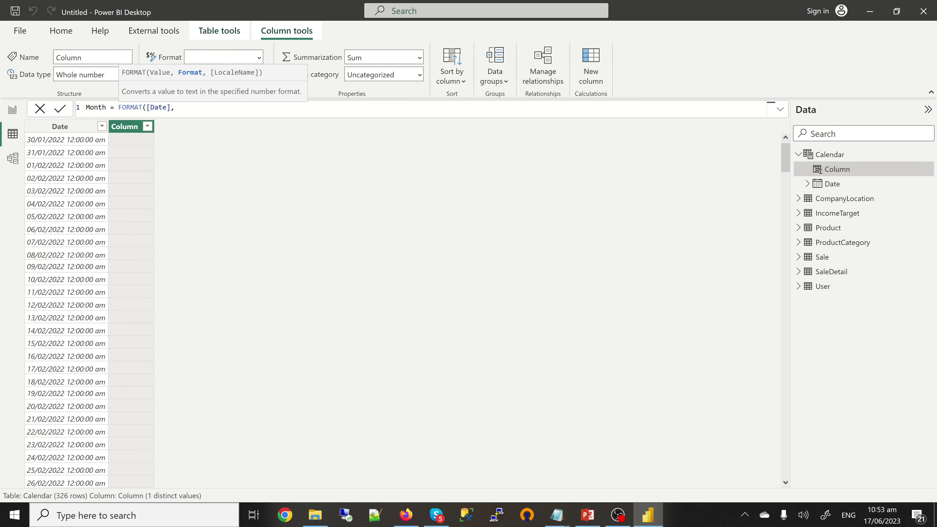
pyautogui.write('""mmm')
pyautogui.press('Right')
pyautogui.write(')')
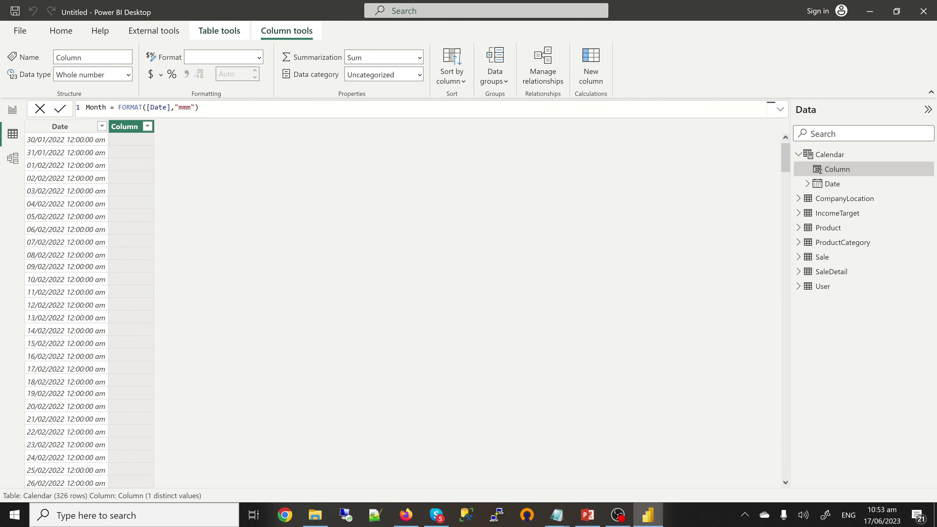
pyautogui.press('Return')
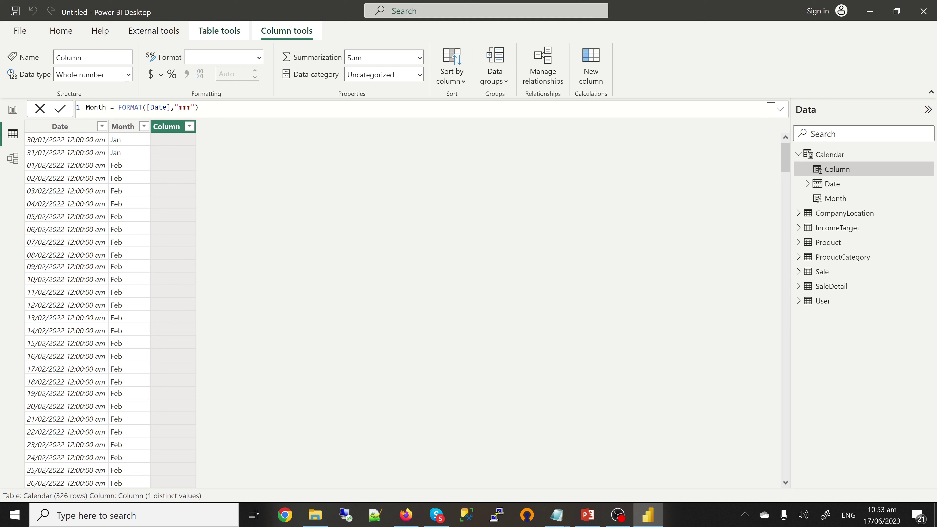
# - Add another calculated column to the Calendar table with the formula Month Index = MONTH([Date])
pyautogui.write('Month Index = mon')
pyautogui.press('Tab')
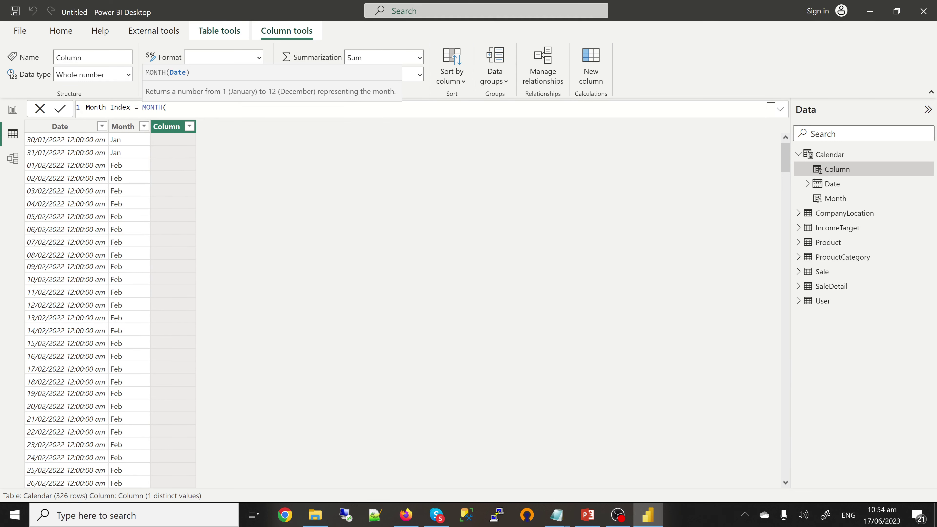
pyautogui.write('[Date])')
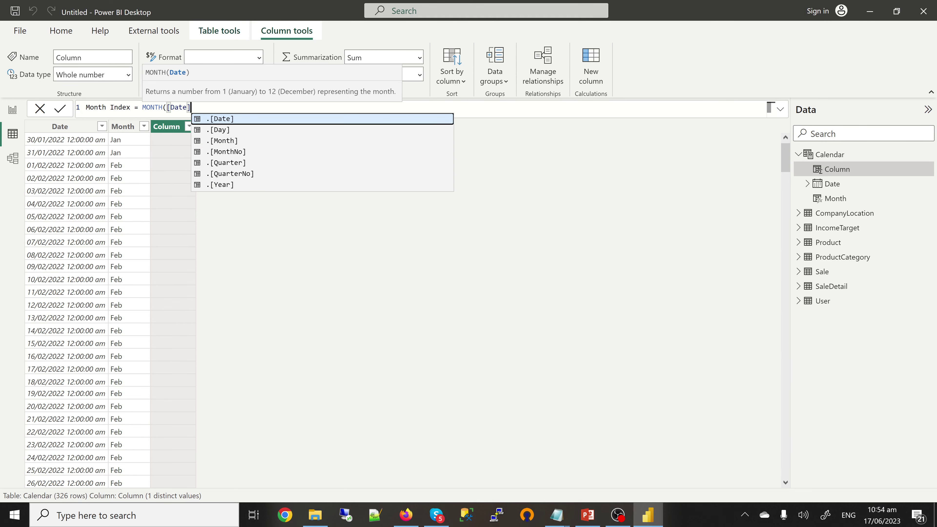
pyautogui.press('Return')
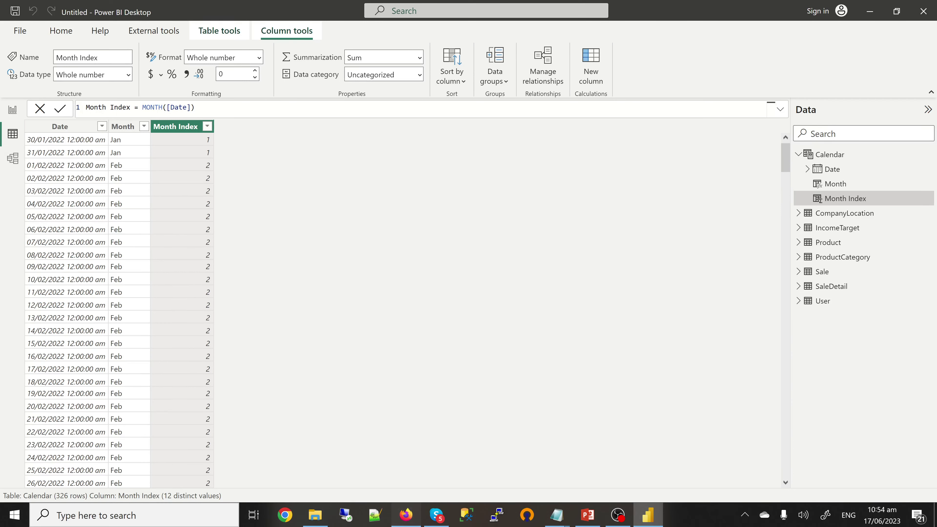
# - Review the finished ABC Sales Dashboard in Firefox, and back in Power BI examine the SaleDetail table's data and the Product table's fields
pyautogui.click(406, 515)
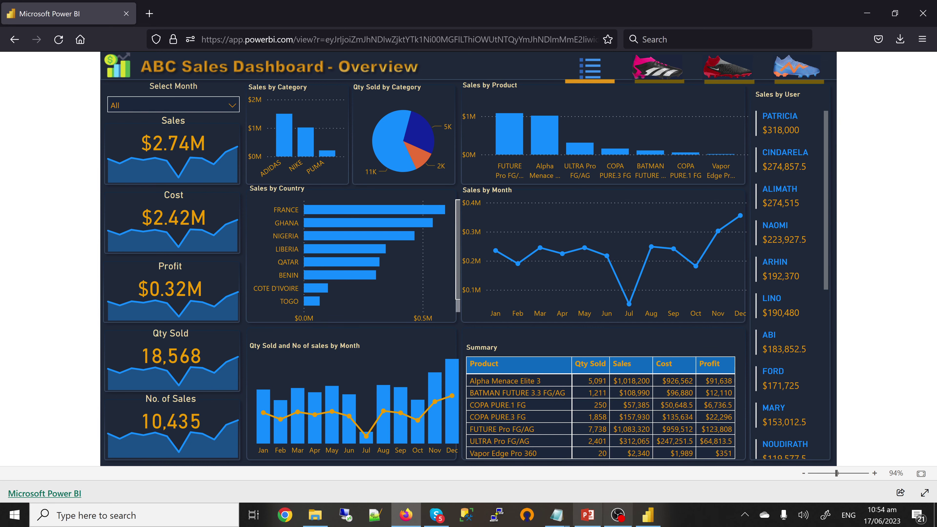
pyautogui.click(648, 514)
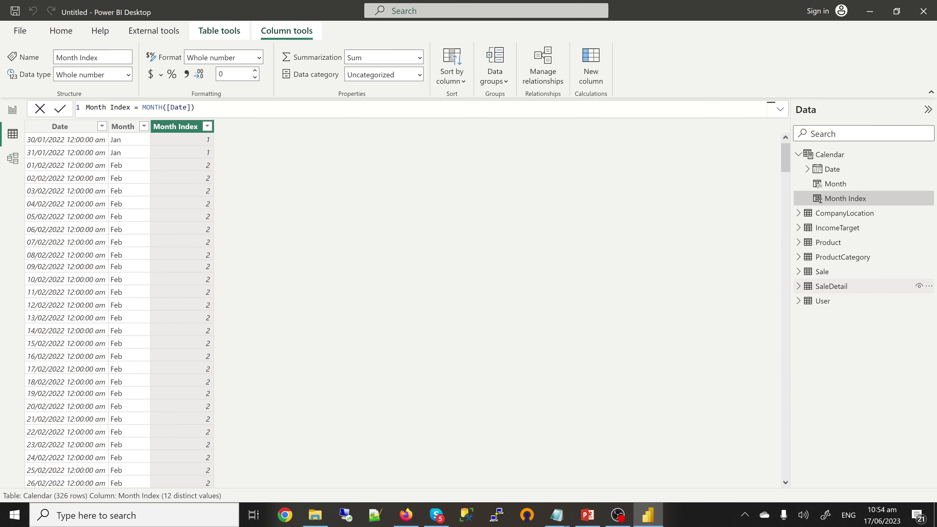
pyautogui.click(830, 286)
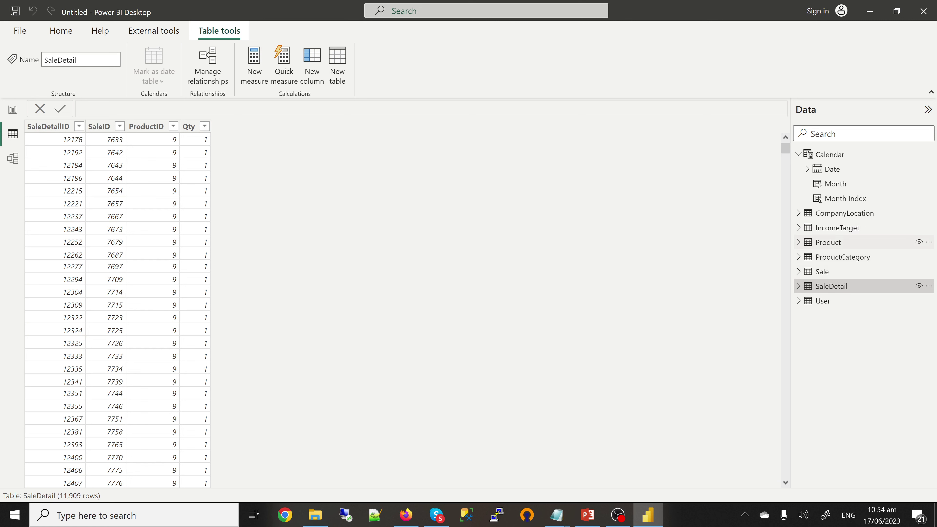
pyautogui.click(798, 242)
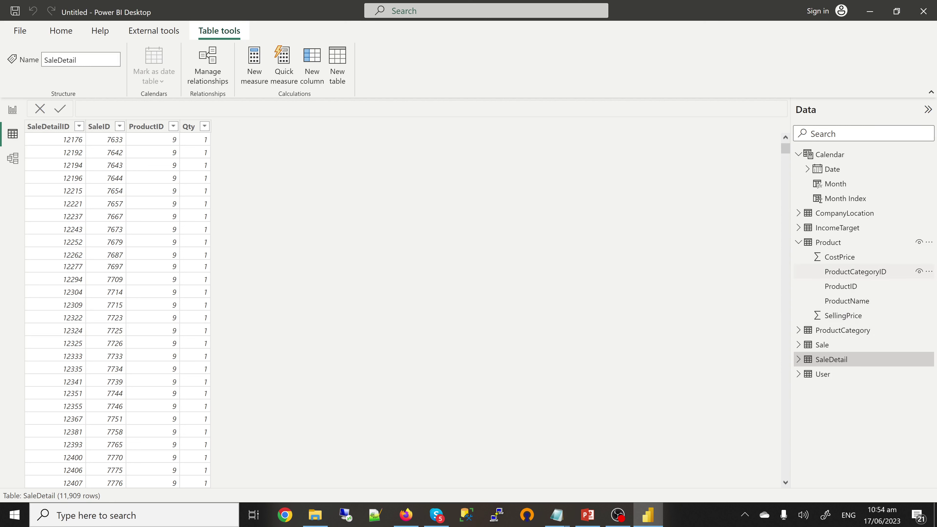
pyautogui.click(828, 242)
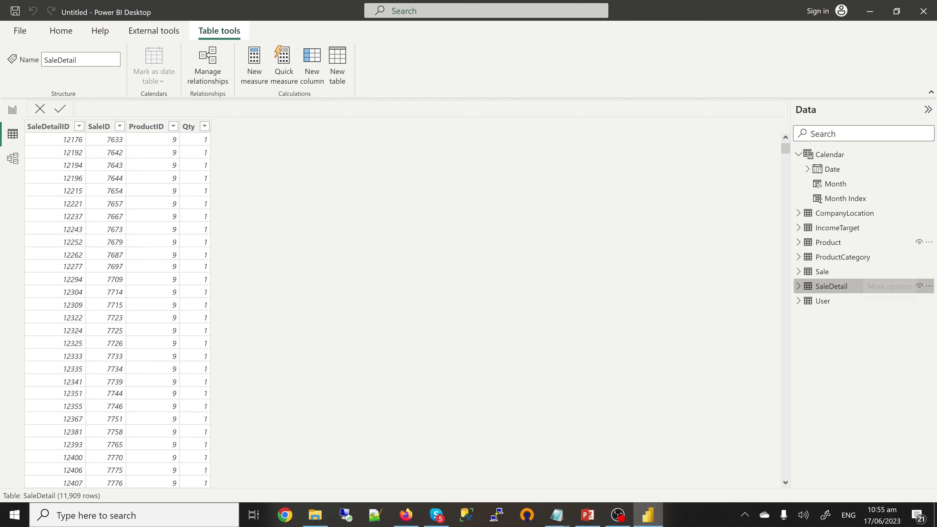
# - Add a calculated column named SaleDetailSellingTotal to the SaleDetail table and begin its formula with SaleDetail[Qty] *
pyautogui.click(928, 286)
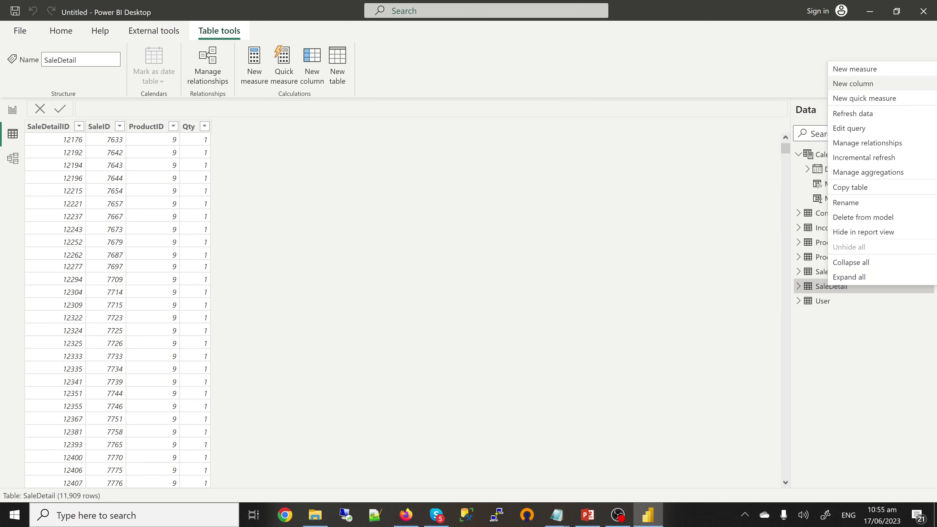
pyautogui.click(852, 84)
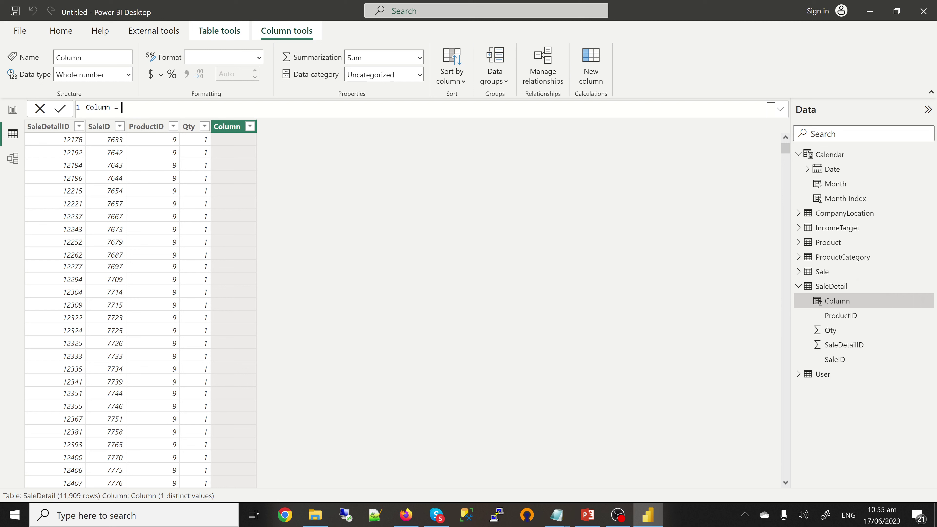
pyautogui.press('BackSpace')
pyautogui.press('BackSpace')
pyautogui.press('BackSpace')
pyautogui.press('BackSpace')
pyautogui.press('BackSpace')
pyautogui.press('BackSpace')
pyautogui.press('BackSpace')
pyautogui.press('BackSpace')
pyautogui.press('BackSpace')
pyautogui.write('SaleD')
pyautogui.write('etail')
pyautogui.write('Sa')
pyautogui.write('leTota')
pyautogui.write('l')
pyautogui.moveTo(167, 107); pyautogui.dragTo(130, 107)
pyautogui.write('ellingTotal = SaleDetail[Qty]')
pyautogui.press('Tab')
pyautogui.write('* ')
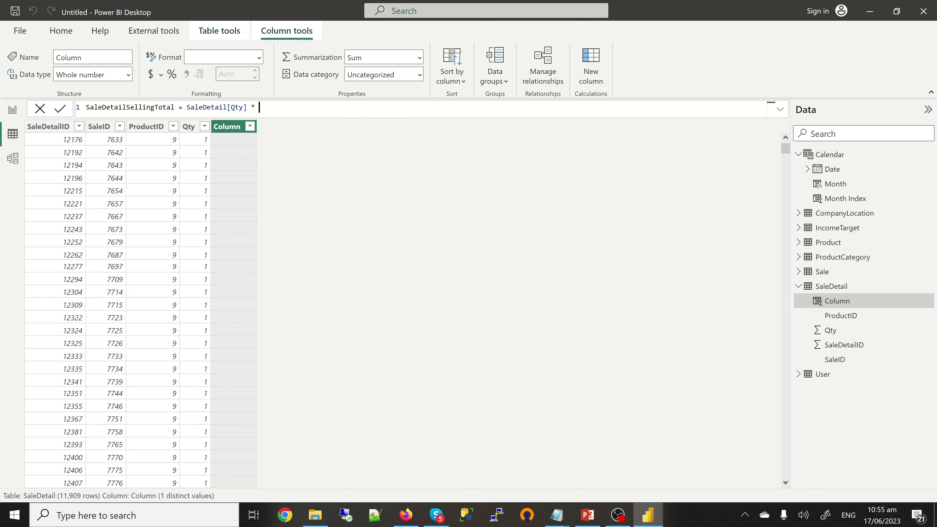
# - Complete the SaleDetailSellingTotal formula with RELATED('Product'[SellingPrice]) as the multiplier and commit it
pyautogui.write('rela')
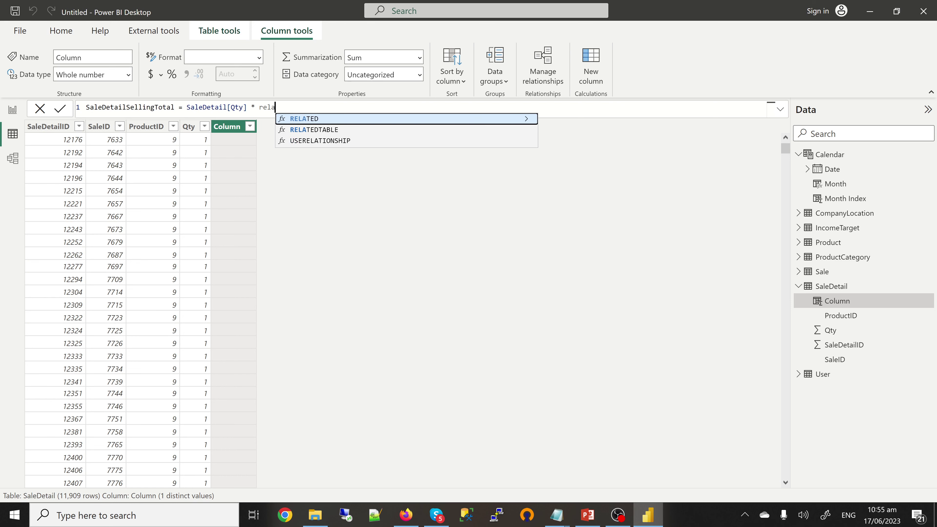
pyautogui.press('Tab')
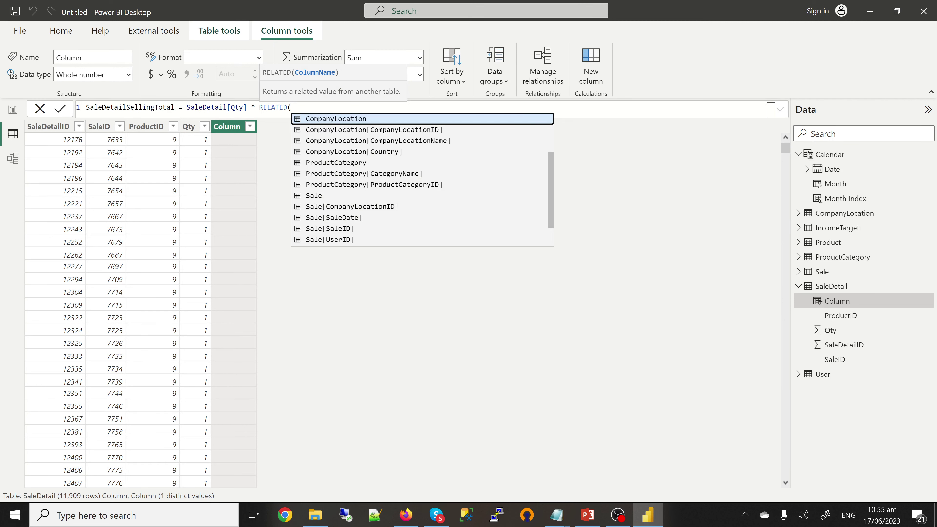
pyautogui.write('sell')
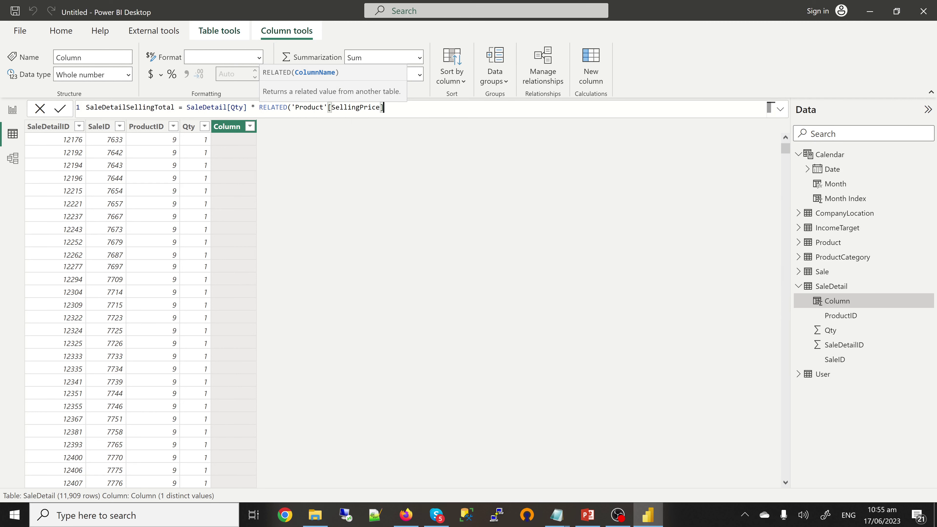
pyautogui.press('Tab')
pyautogui.write(')')
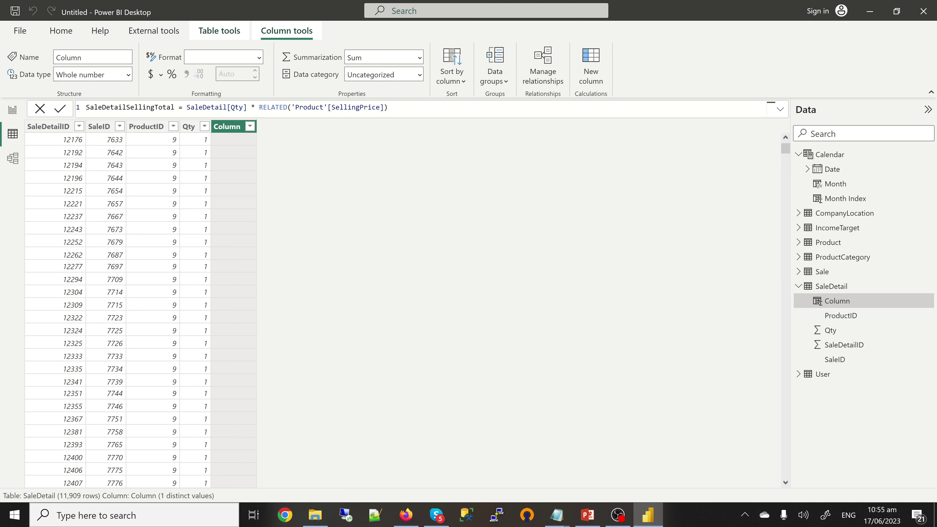
pyautogui.press('Return')
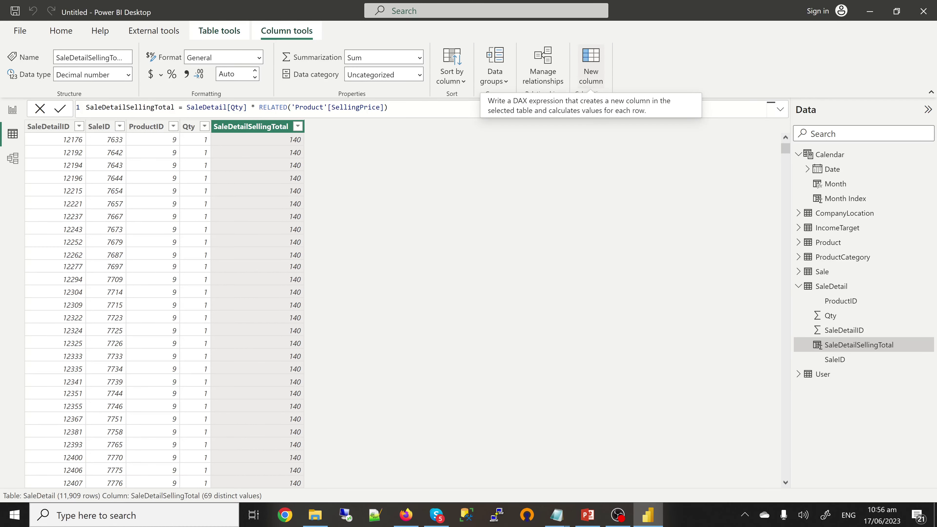
# - Add a calculated column to the SaleDetail table with the formula SaleDetailCostPrice = SaleDetail[Qty] * RELATED('Product'[CostPrice])
pyautogui.press('Return')
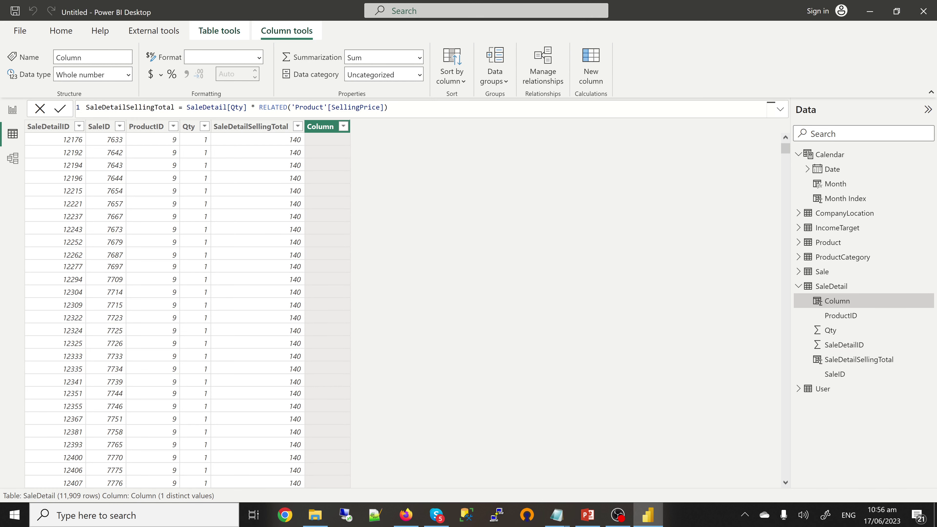
pyautogui.moveTo(110, 107); pyautogui.dragTo(85, 107)
pyautogui.write('SaleDeta')
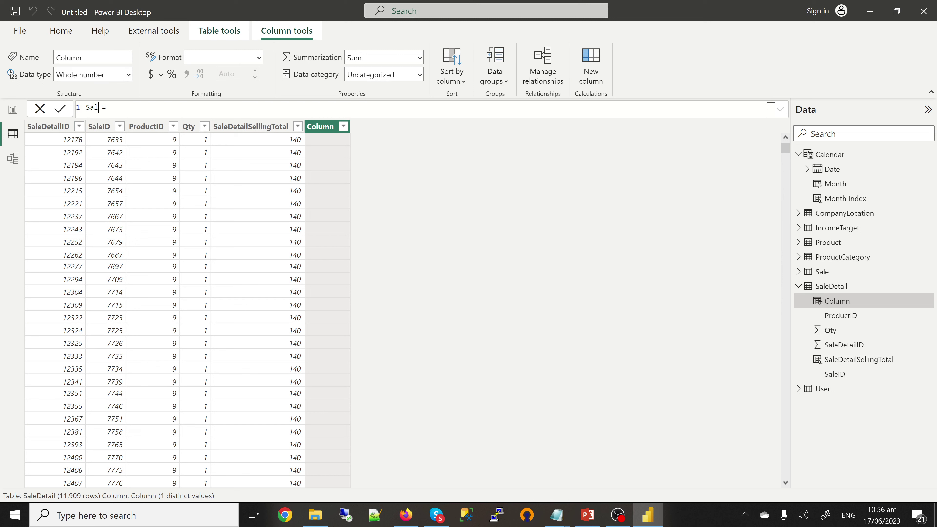
pyautogui.write('ilCost')
pyautogui.write('Price = qty')
pyautogui.press('Tab')
pyautogui.write('* rela')
pyautogui.press('Tab')
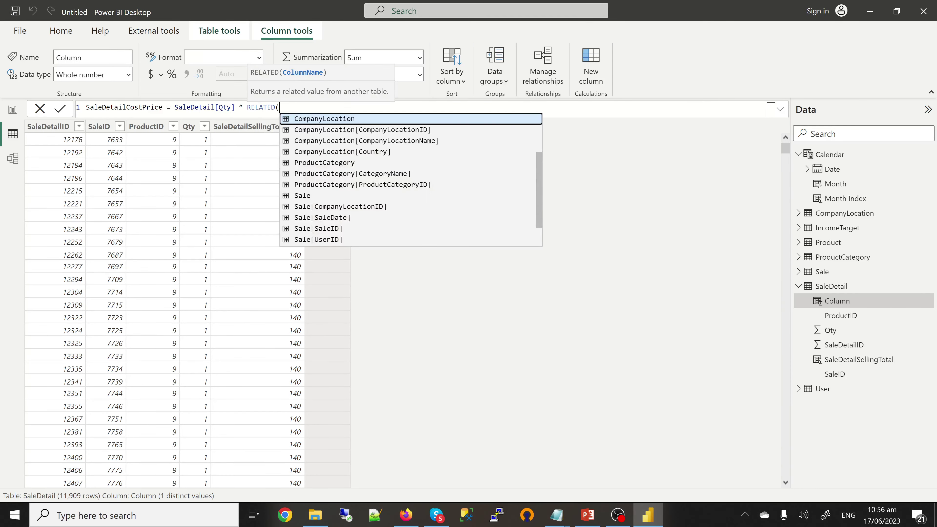
pyautogui.write('pro')
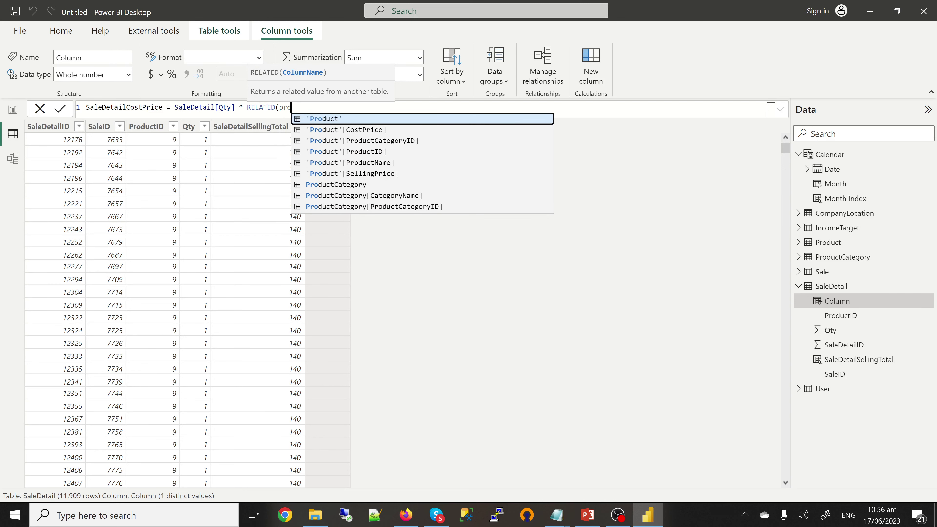
pyautogui.press('Down')
pyautogui.press('Tab')
pyautogui.write(')')
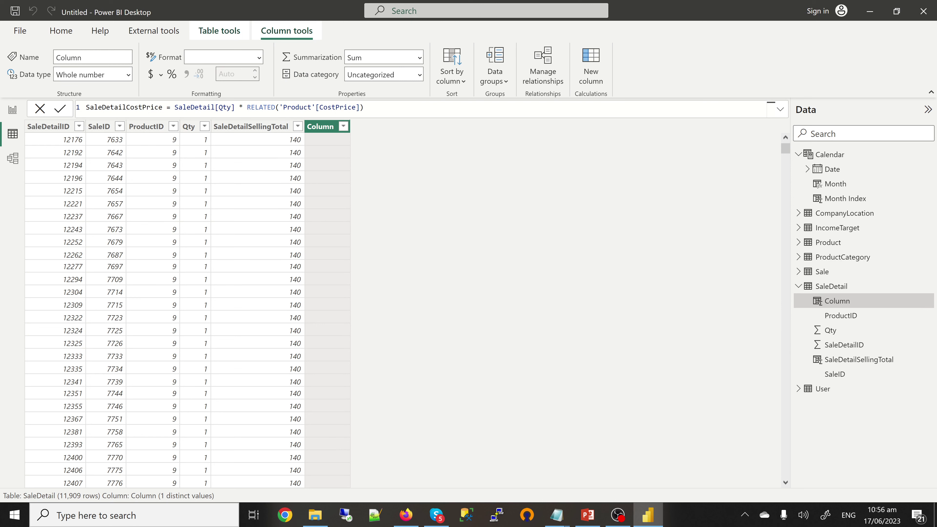
pyautogui.press('Return')
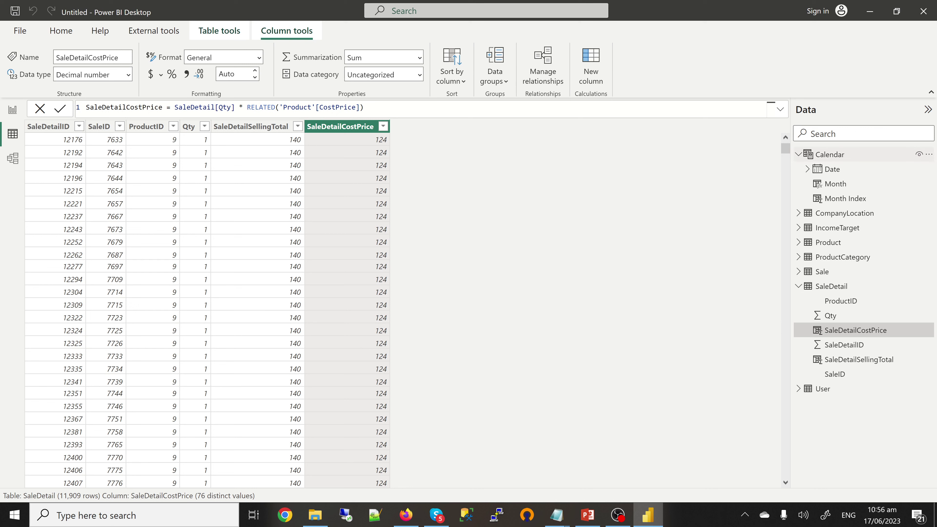
# - Collapse the expanded tables in the field list, and in the report view create and load an empty table named All Measures
pyautogui.click(798, 154)
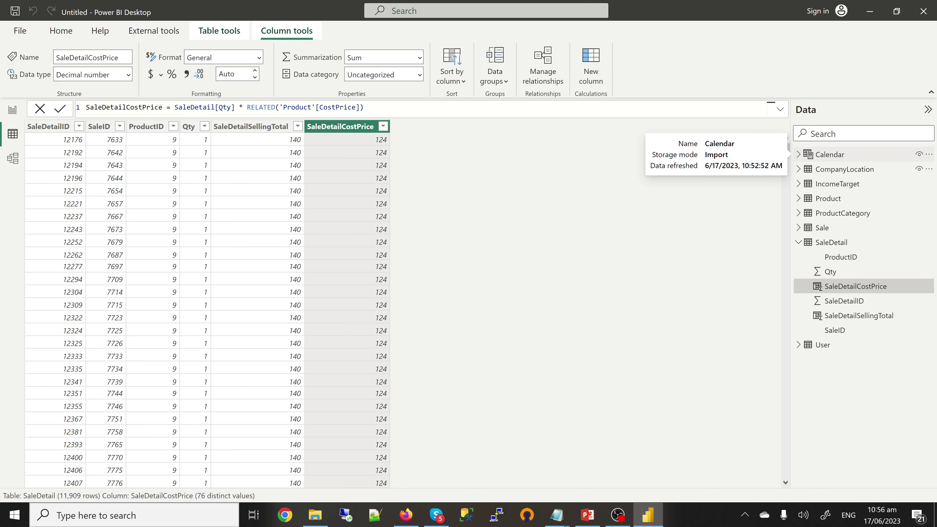
pyautogui.click(798, 242)
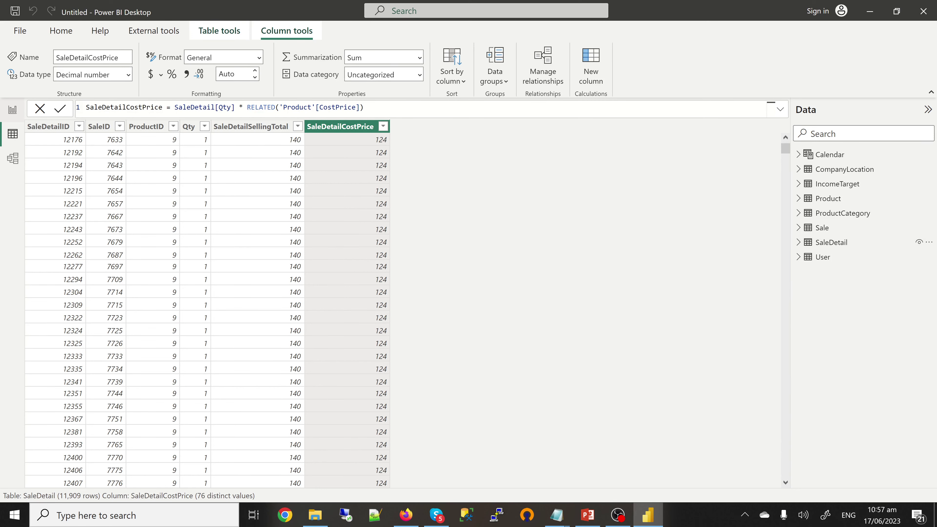
pyautogui.click(12, 109)
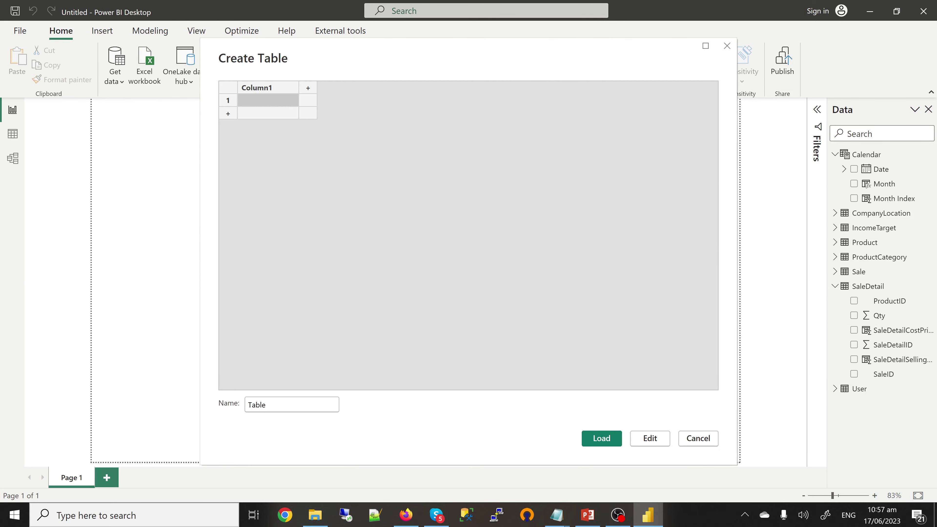
pyautogui.doubleClick(256, 404)
pyautogui.write('A')
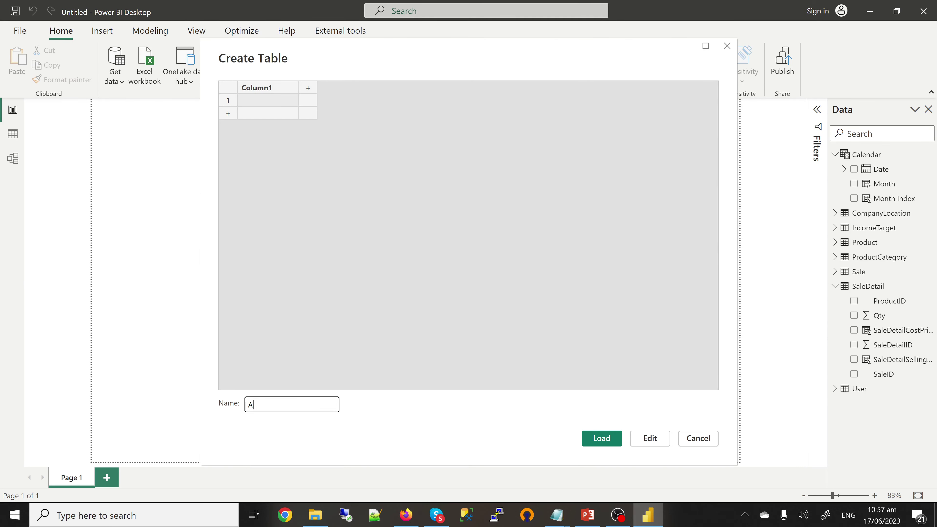
pyautogui.write('ll Measures')
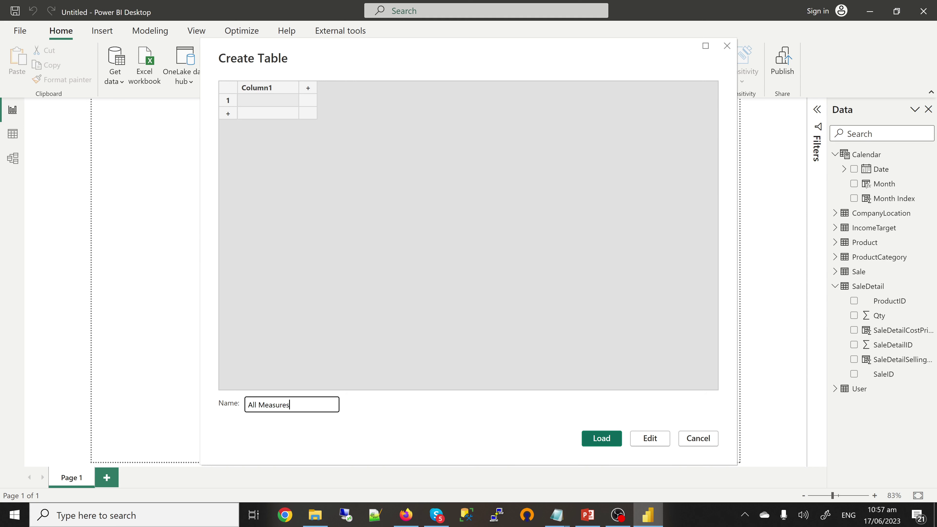
pyautogui.press('Return')
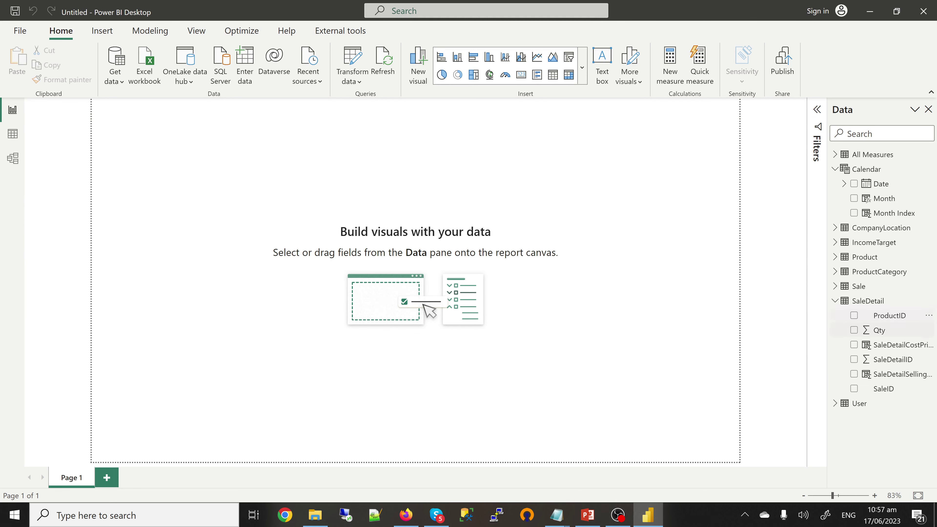
# - Add a measure to the All Measures table with the formula Sales Total = SUM(SaleDetail[SaleDetailSellingTotal])
pyautogui.click(835, 154)
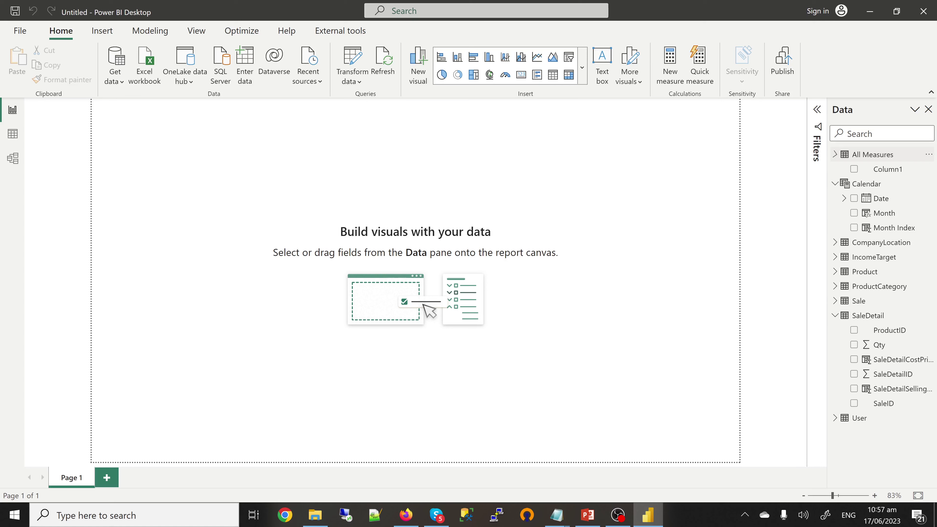
pyautogui.click(872, 154)
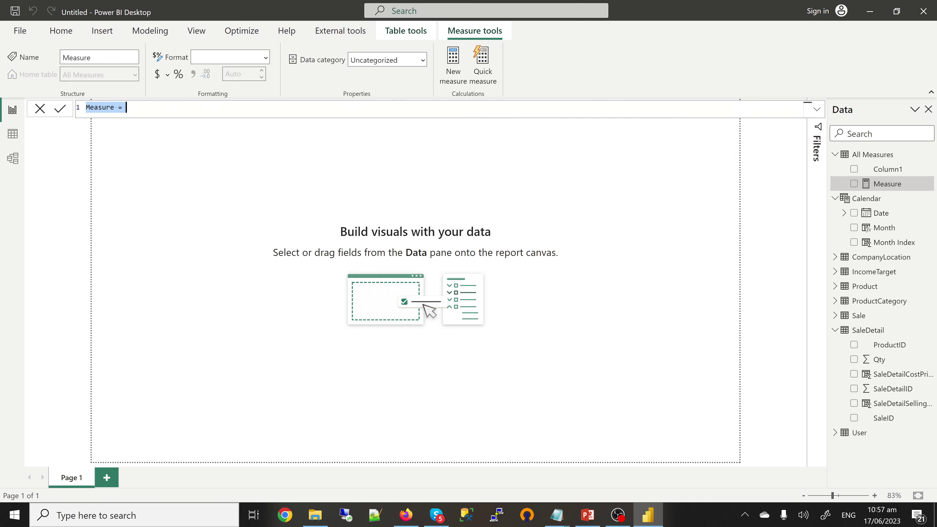
pyautogui.write('Sales Total = sum')
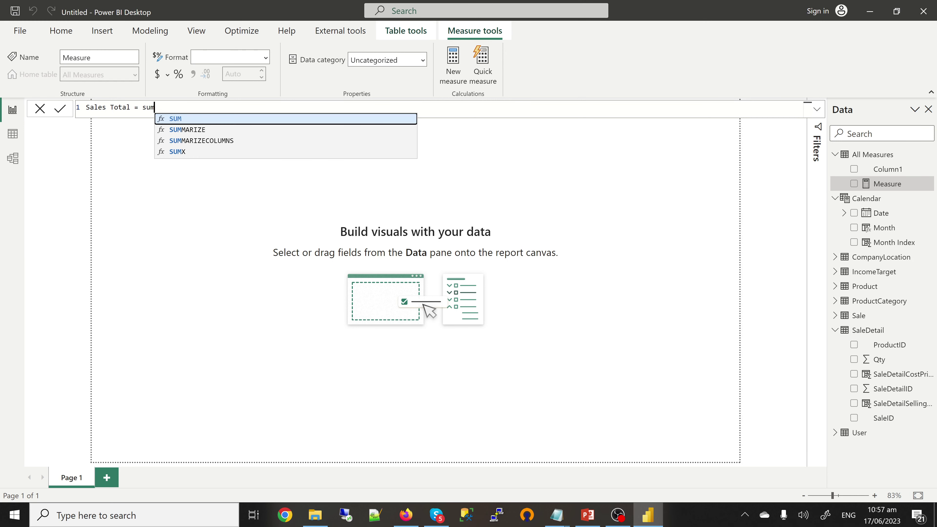
pyautogui.press('Tab')
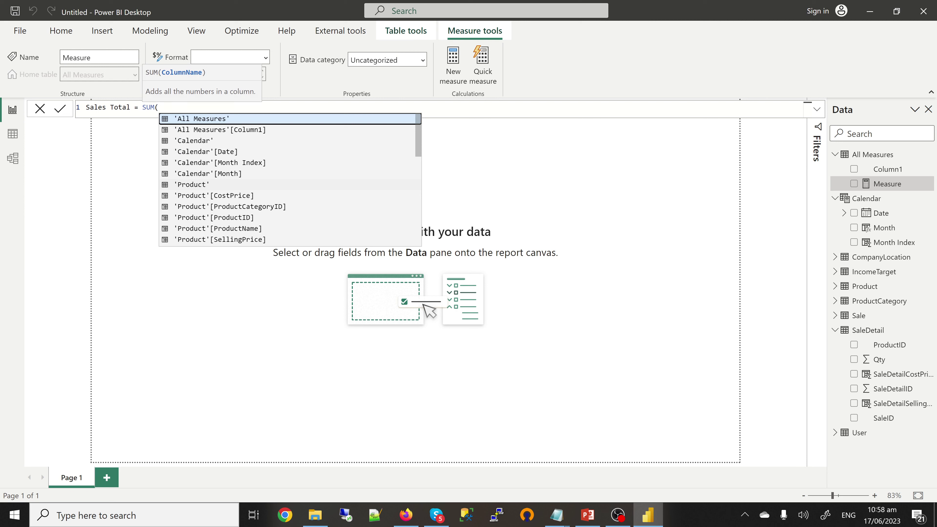
pyautogui.write('sale')
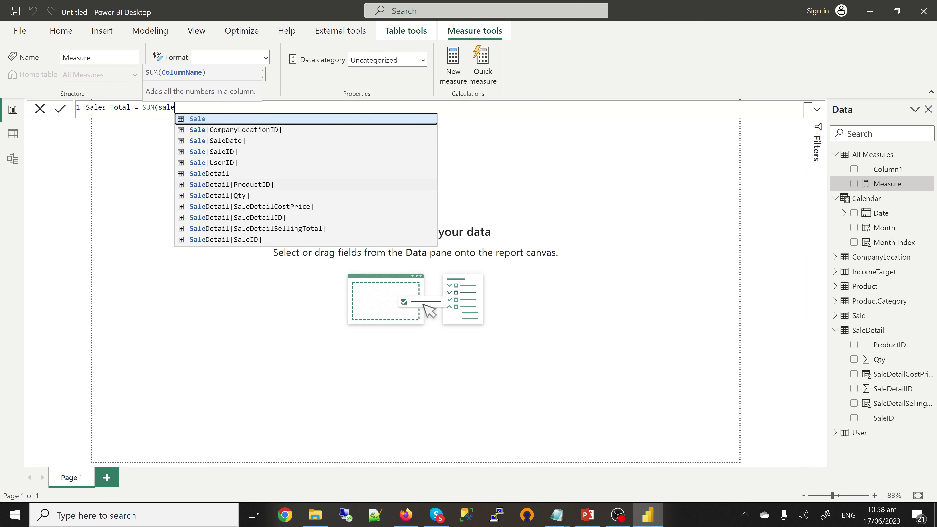
pyautogui.write('de')
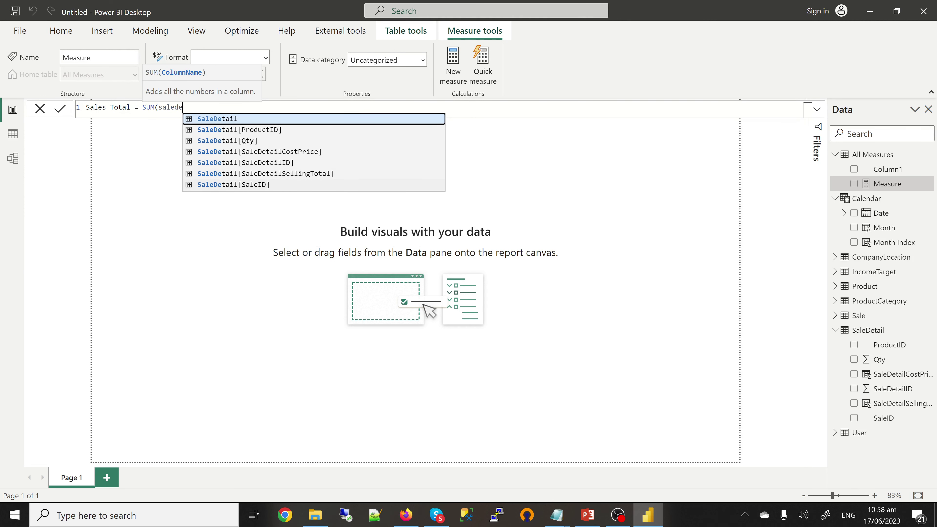
pyautogui.click(265, 173)
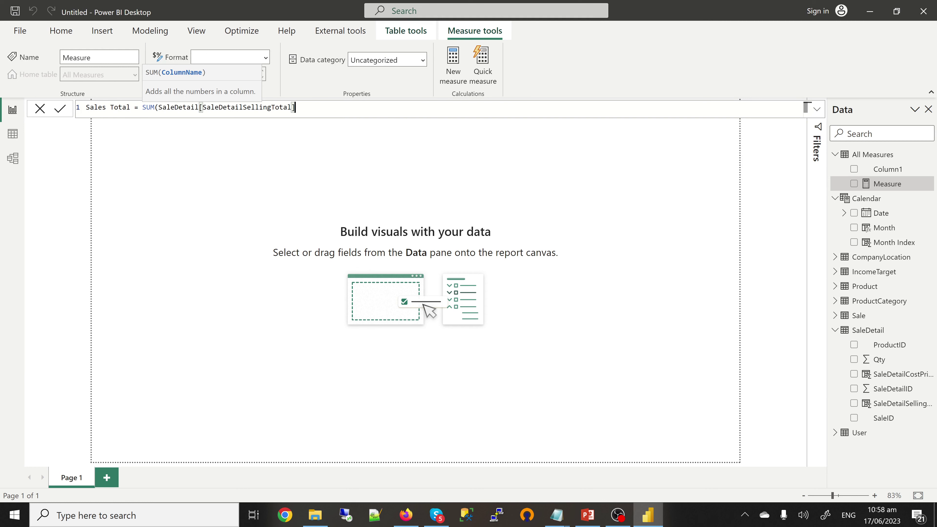
pyautogui.write(')')
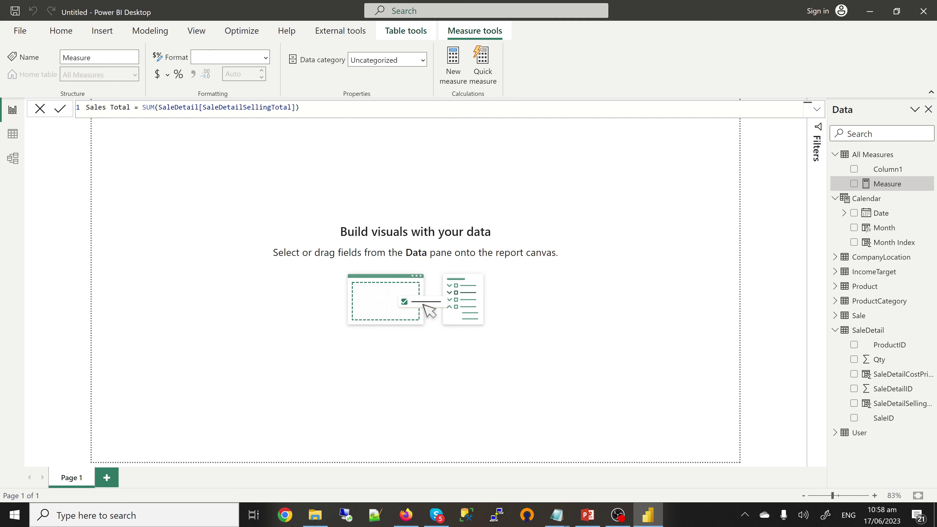
pyautogui.press('Return')
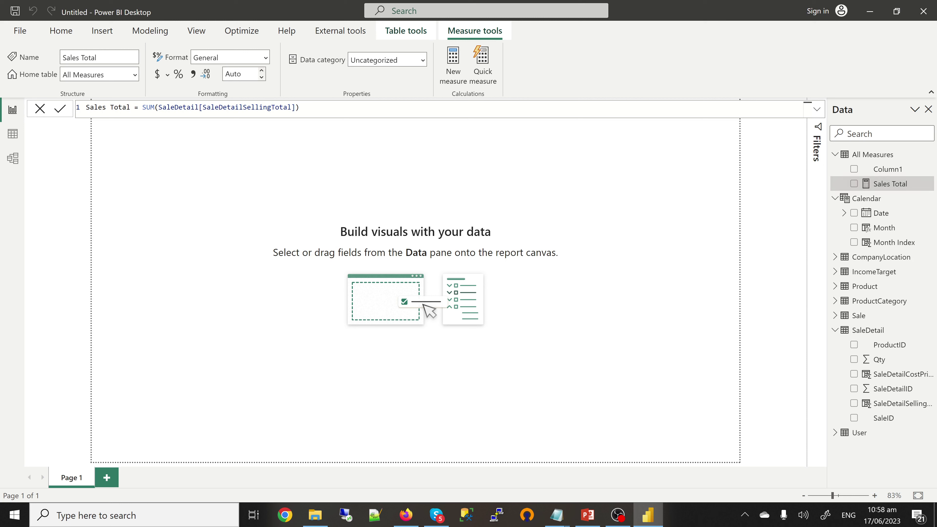
# - Reuse the Sales Total formula for a new measure, edited to Cost Total = SUM(SaleDetail[SaleDetailCostPrice])
pyautogui.moveTo(300, 107); pyautogui.dragTo(86, 107)
pyautogui.hotkey('ctrl', 'c')
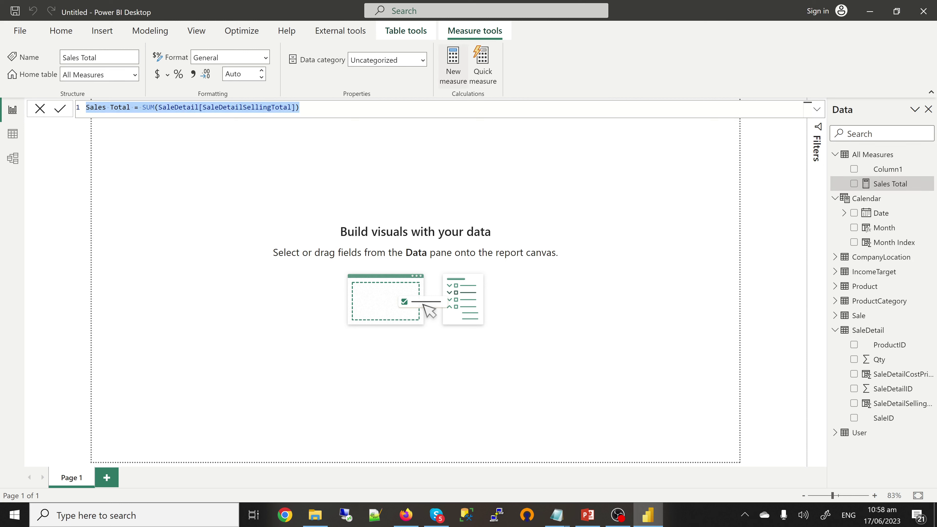
pyautogui.click(453, 66)
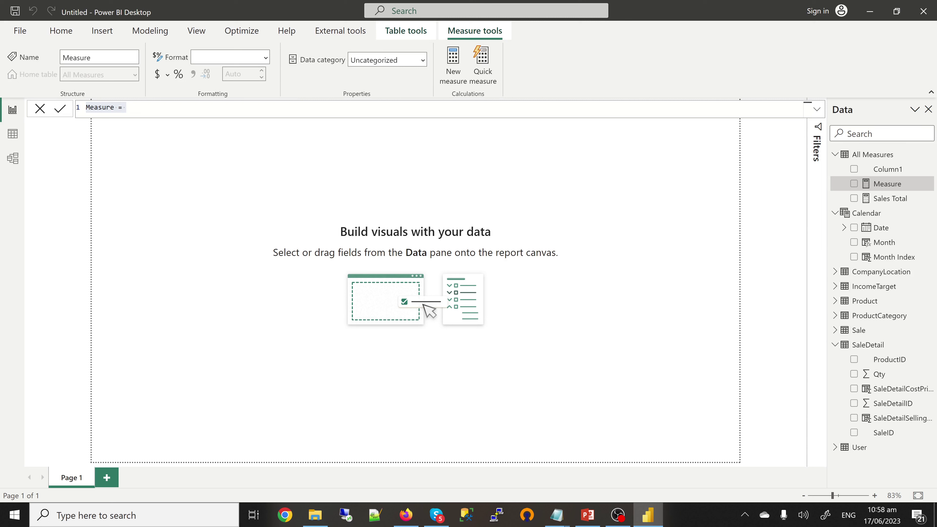
pyautogui.hotkey('ctrl', 'v')
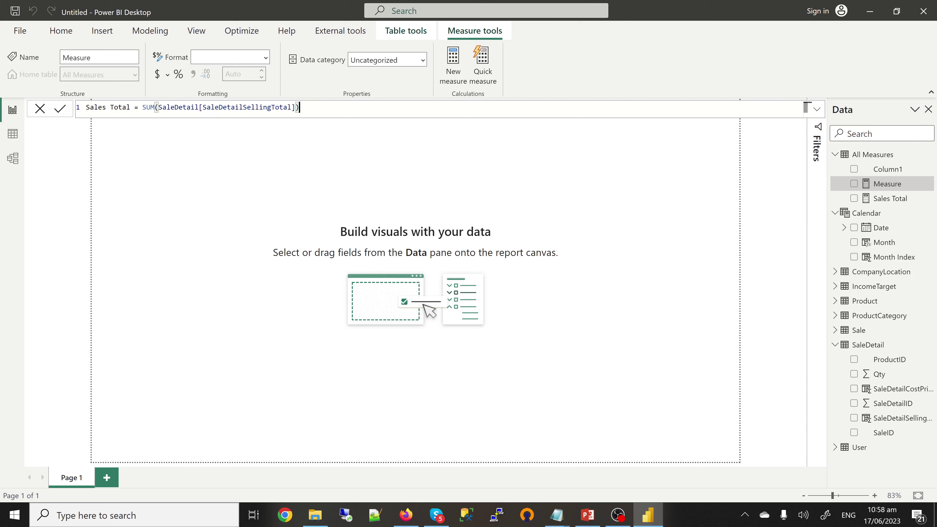
pyautogui.press('Home')
pyautogui.hotkey('ctrl', 'Delete')
pyautogui.write('Cost')
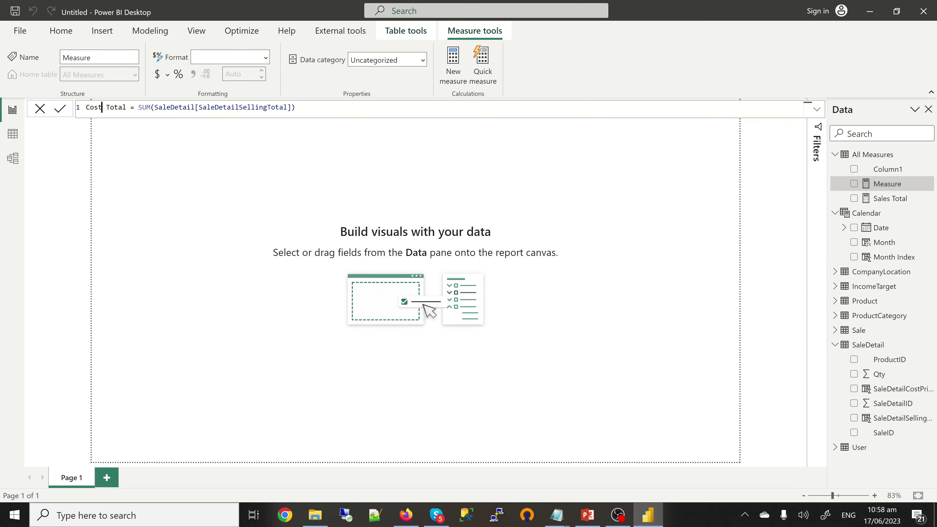
pyautogui.moveTo(287, 107); pyautogui.dragTo(243, 107)
pyautogui.hotkey('shift', 'Left')
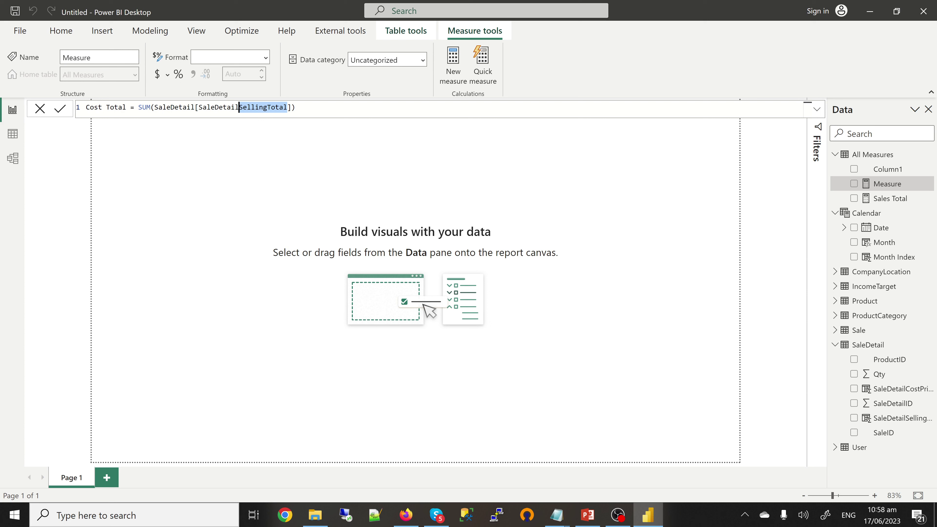
pyautogui.write('co')
pyautogui.press('Tab')
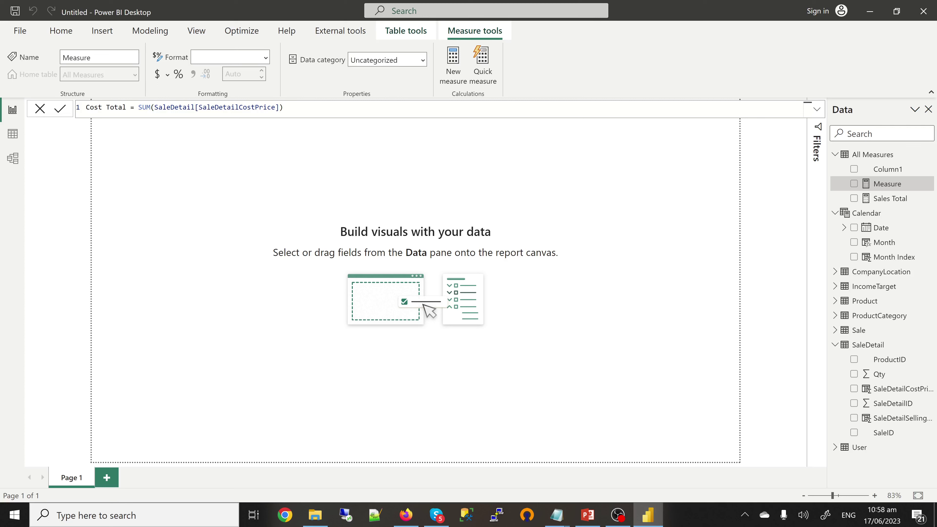
pyautogui.press('Return')
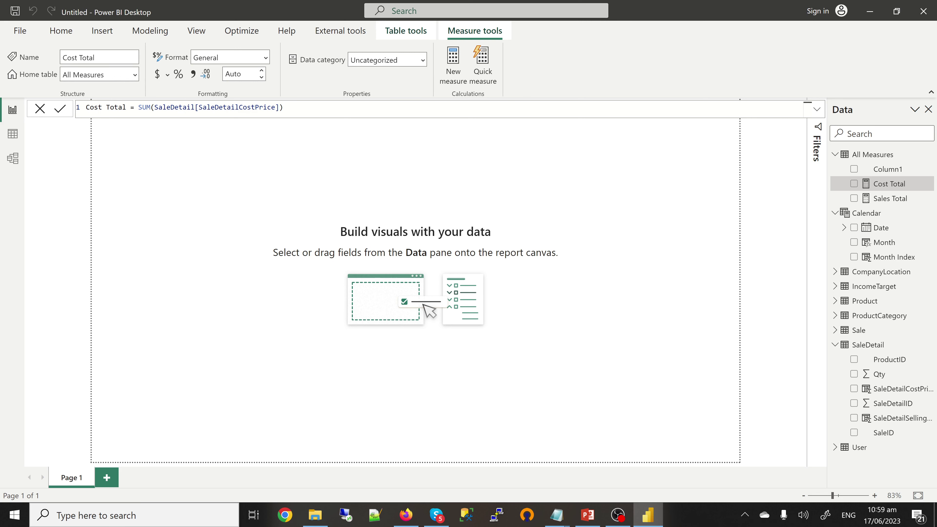
# - Add another measure to the All Measures table with the formula Profit = [Sales Total] - [Cost Total]
pyautogui.click(928, 154)
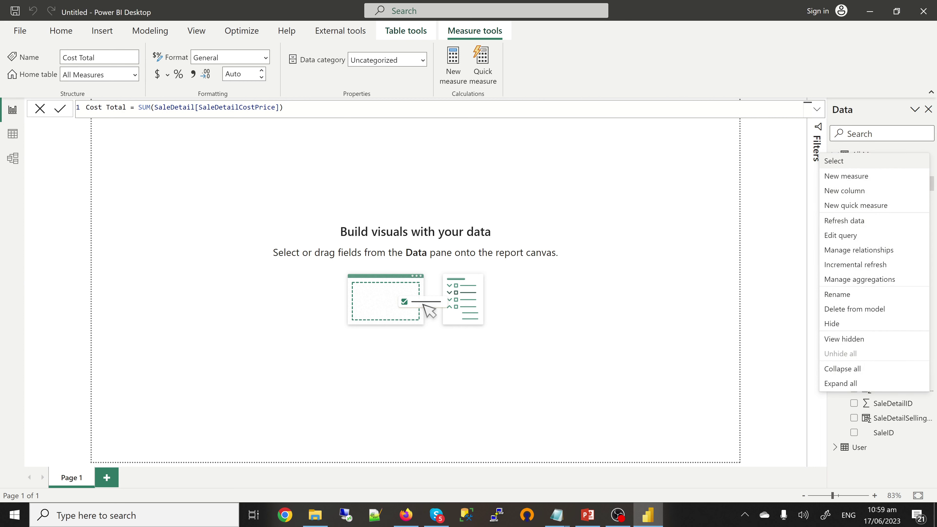
pyautogui.click(845, 176)
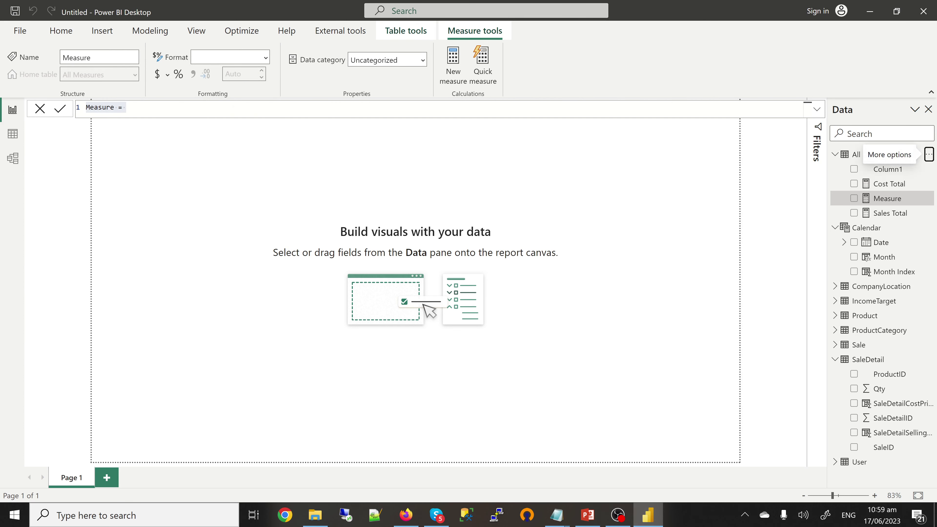
pyautogui.write('Profit')
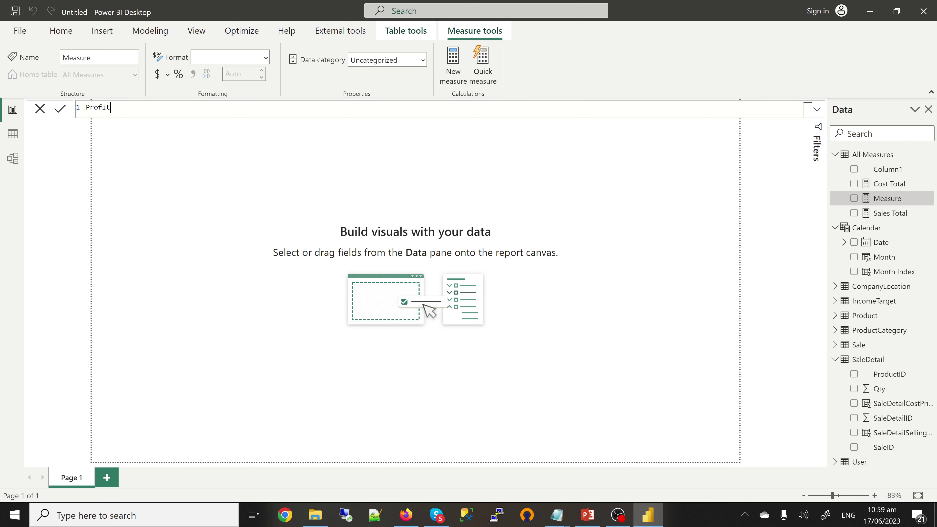
pyautogui.write(' = ')
pyautogui.write('[Sales Total]')
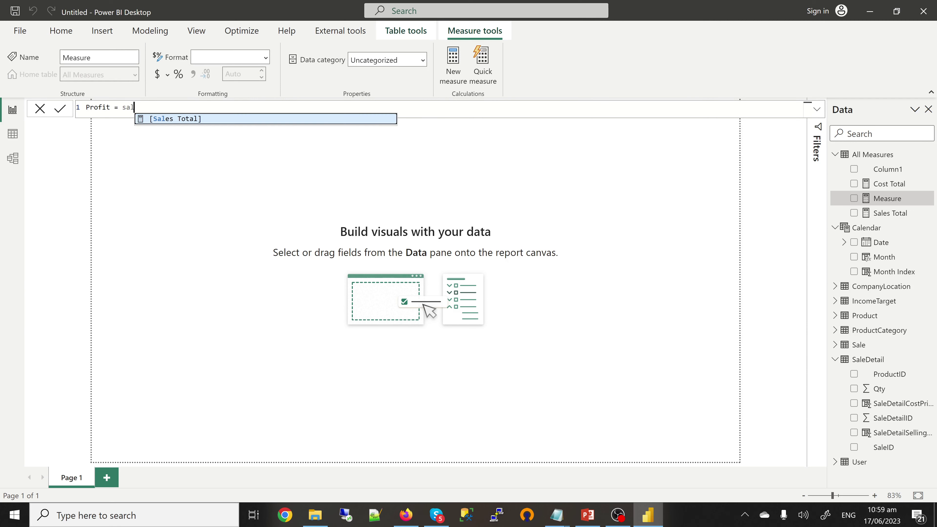
pyautogui.write(' - cios==')
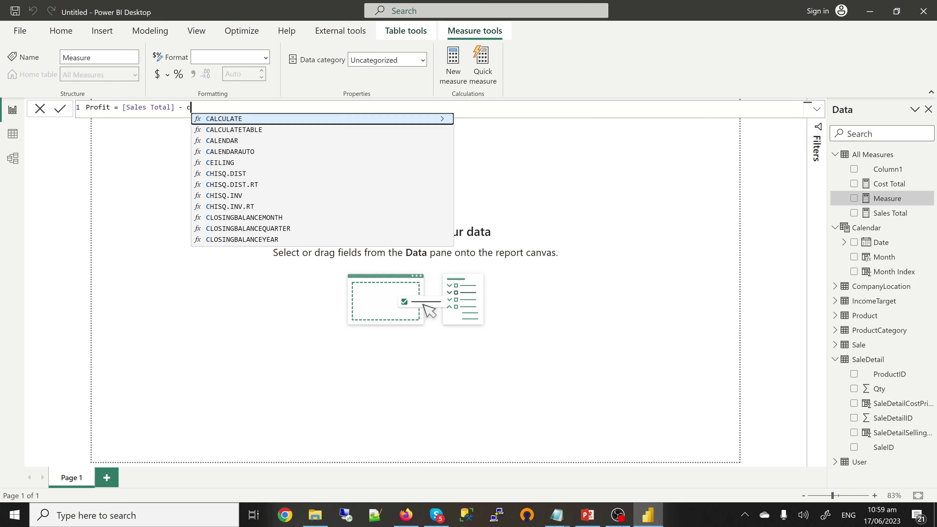
pyautogui.press('BackSpace')
pyautogui.press('BackSpace')
pyautogui.press('BackSpace')
pyautogui.press('BackSpace')
pyautogui.press('BackSpace')
pyautogui.press('BackSpace')
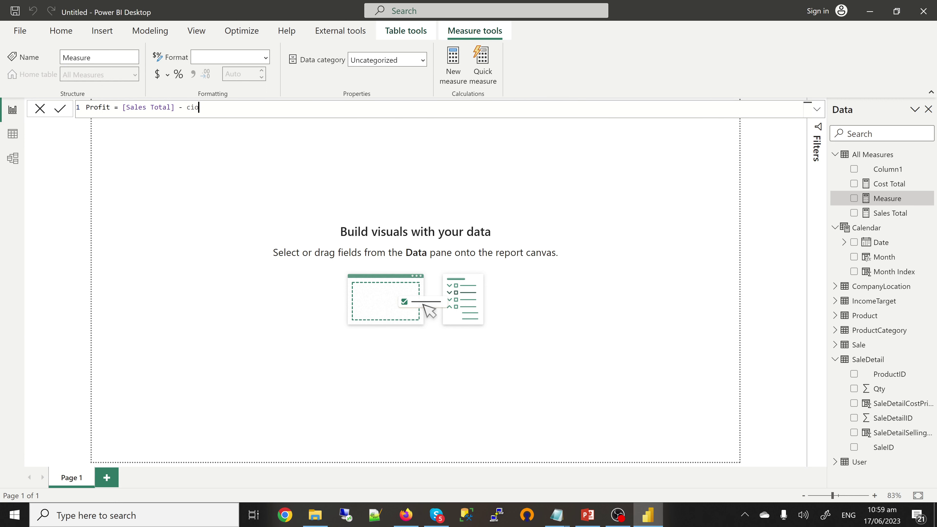
pyautogui.write('cos')
pyautogui.press('Up')
pyautogui.press('Up')
pyautogui.press('Up')
pyautogui.press('Tab')
pyautogui.press('Return')
pyautogui.press('Return')
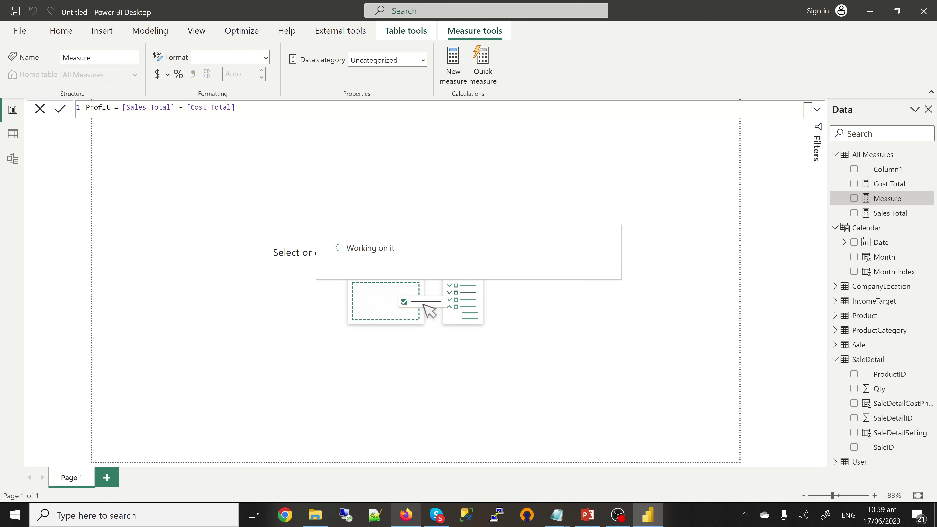
# - Check the summary cards on the published ABC Sales Dashboard overview in the browser, and return to Power BI Desktop
pyautogui.moveTo(405, 515)
pyautogui.click(409, 450)
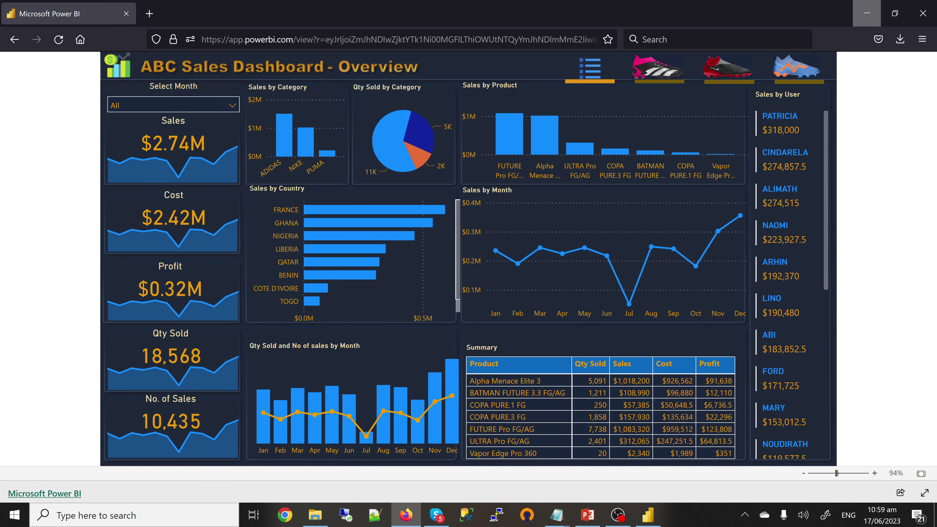
pyautogui.click(866, 13)
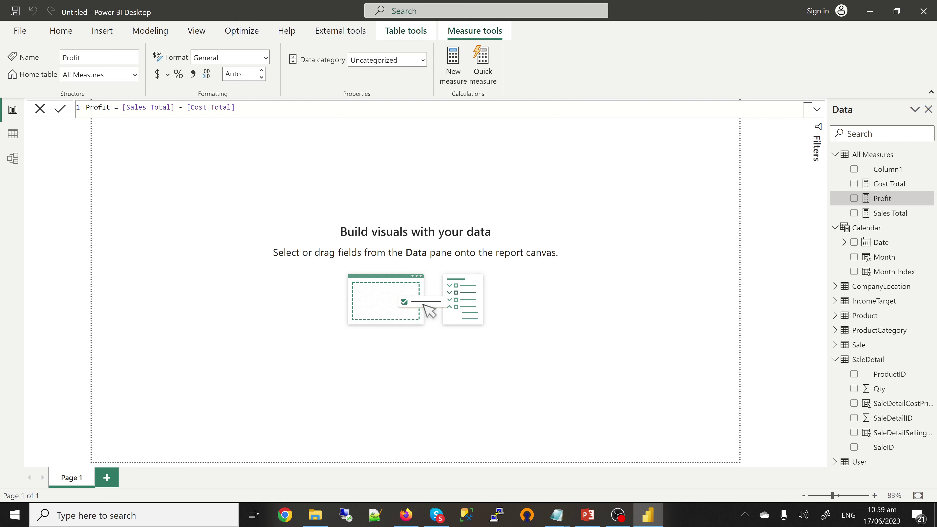
# - Add a measure to the All Measures table with the formula Qty Sold = SUM(SaleDetail[Qty])
pyautogui.click(453, 65)
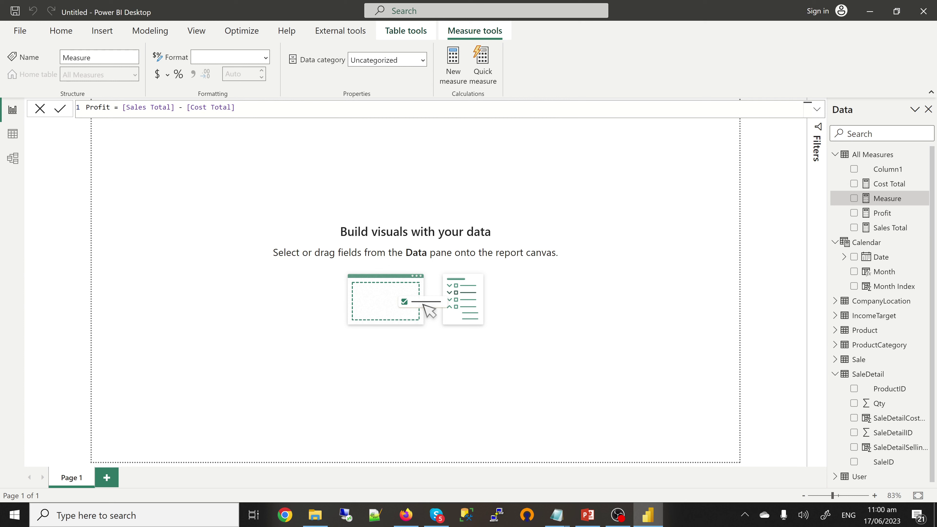
pyautogui.press('Return')
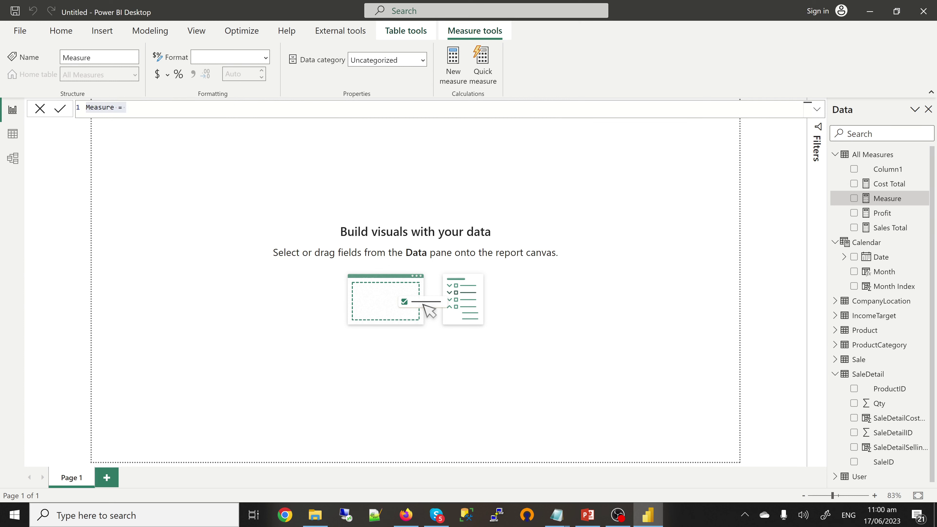
pyautogui.click(125, 108)
pyautogui.moveTo(114, 107); pyautogui.dragTo(86, 107)
pyautogui.write('Qty Sold')
pyautogui.click(131, 108)
pyautogui.write('sum')
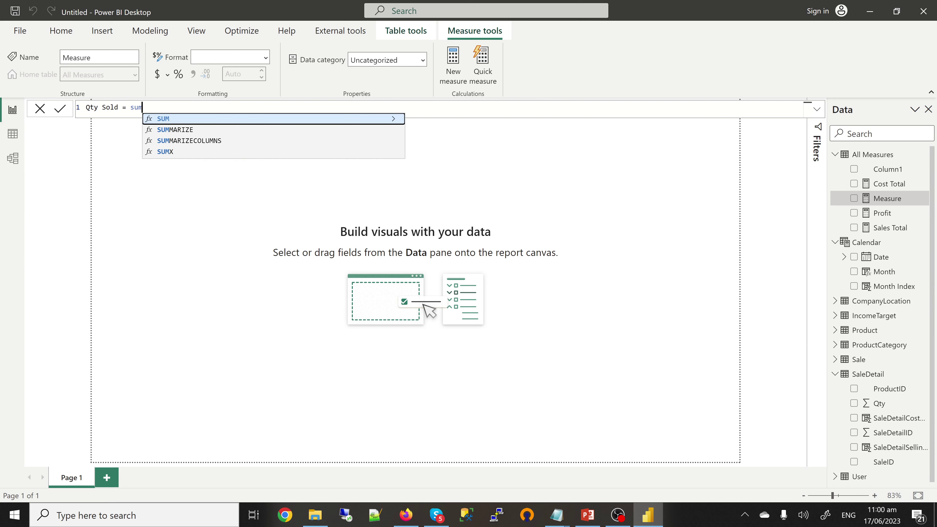
pyautogui.press('Tab')
pyautogui.write('qty')
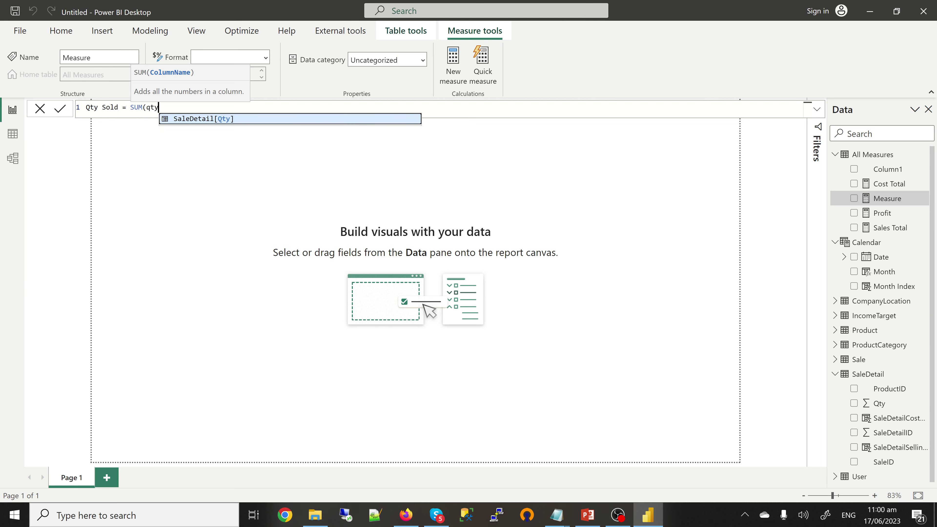
pyautogui.press('Tab')
pyautogui.write(')')
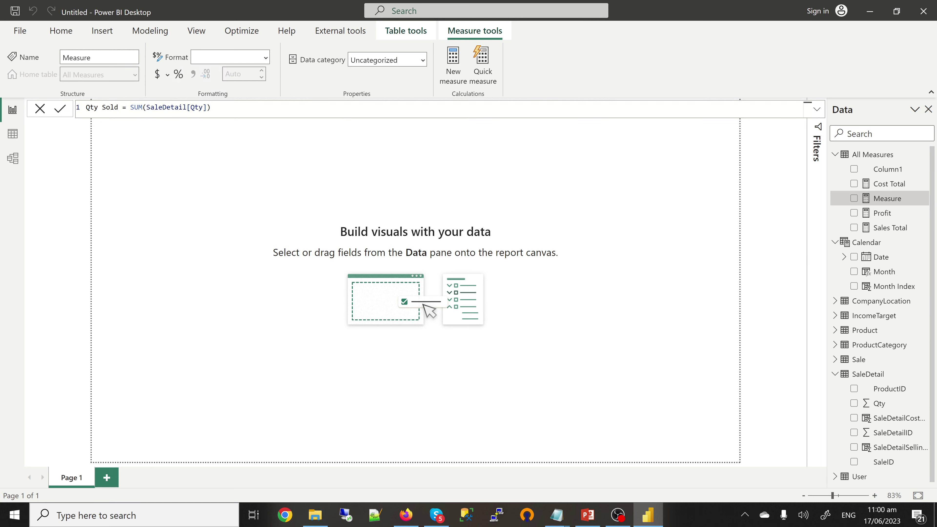
pyautogui.press('Return')
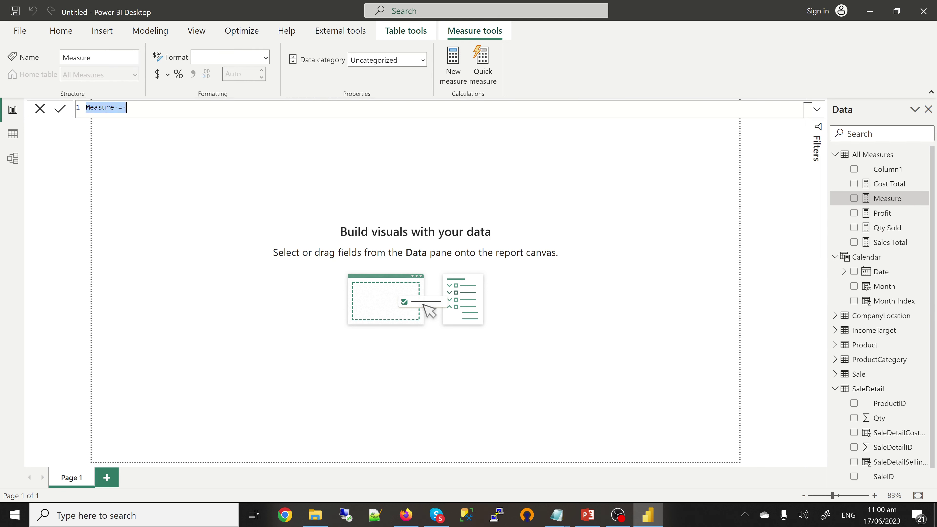
# - Add another measure to the All Measures table with the formula No Of Sales = COUNTROWS(Sale)
pyautogui.write('No C')
pyautogui.write('f Sales')
pyautogui.write(' = ')
pyautogui.write('coun')
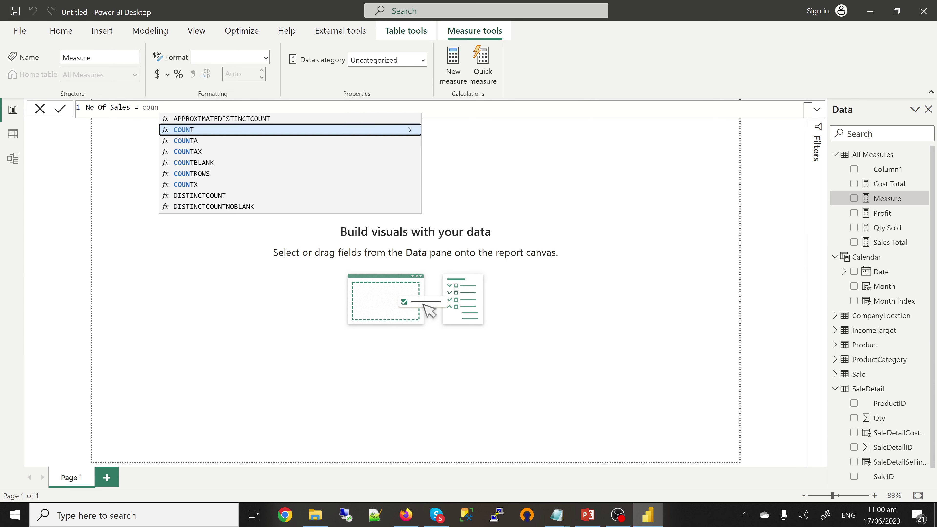
pyautogui.press('Down')
pyautogui.press('Down')
pyautogui.press('Down')
pyautogui.press('Down')
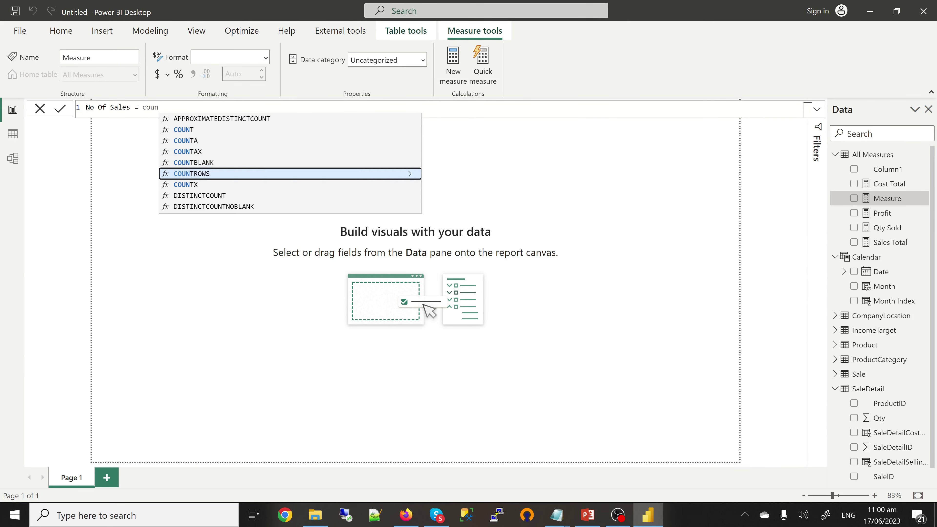
pyautogui.press('Tab')
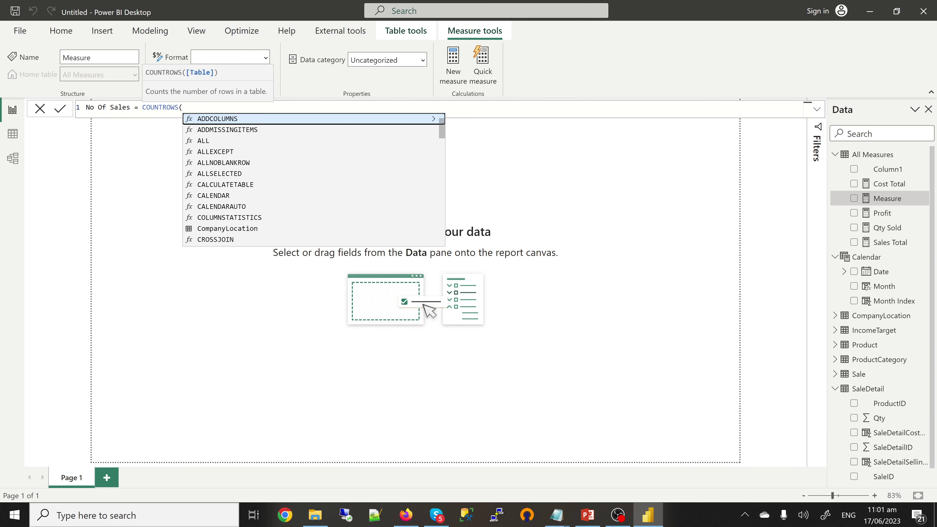
pyautogui.write('sa')
pyautogui.press('Tab')
pyautogui.write(')')
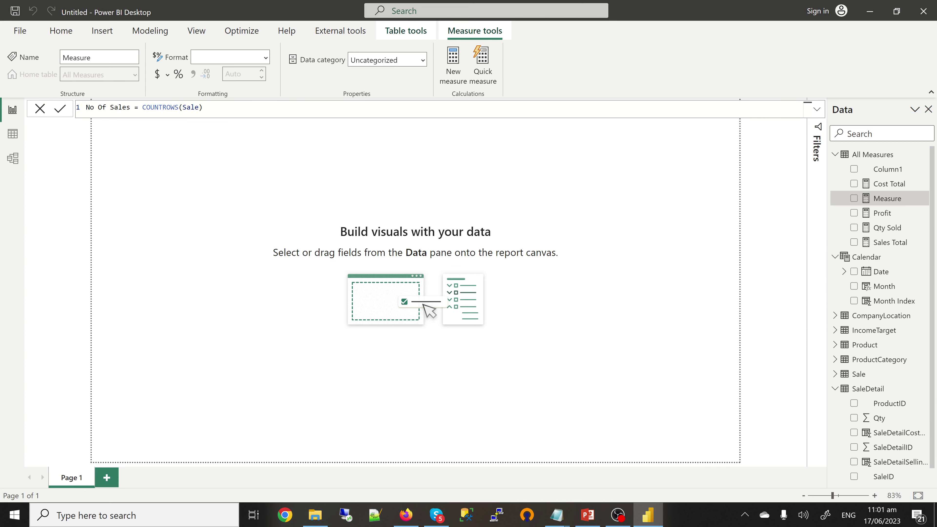
pyautogui.press('Return')
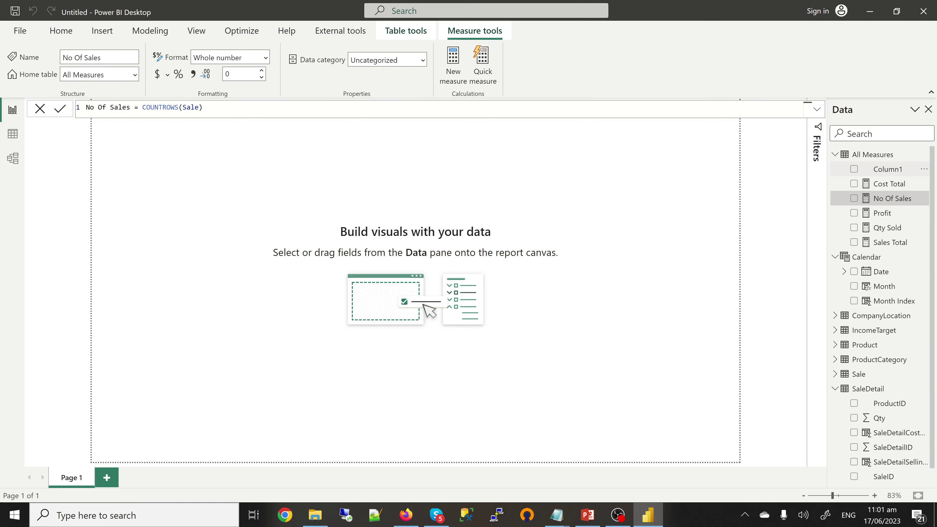
# - Delete the placeholder field Column1 from the All Measures table and confirm the deletion
pyautogui.click(923, 168)
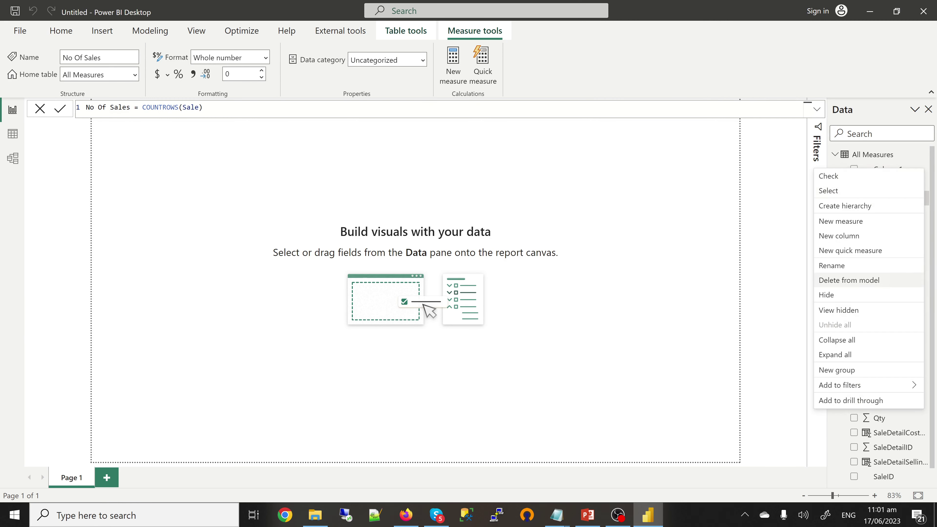
pyautogui.click(882, 280)
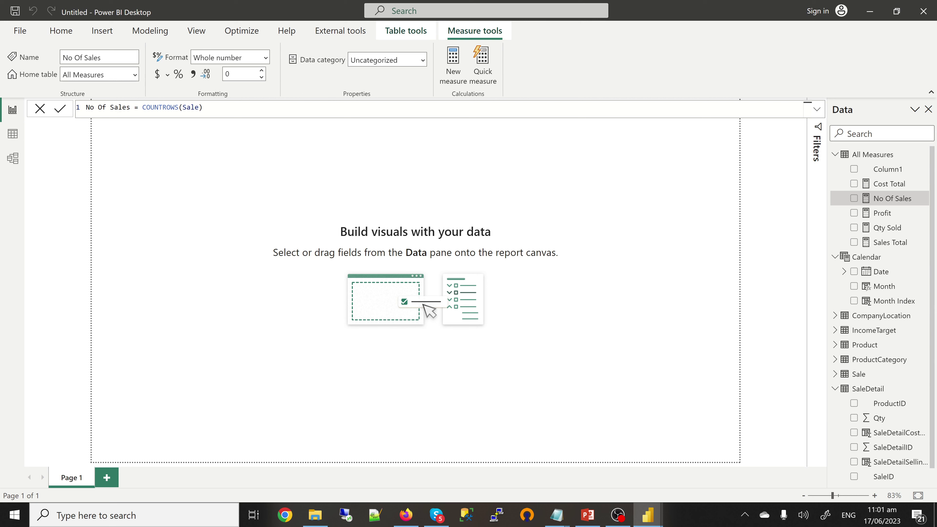
pyautogui.click(538, 281)
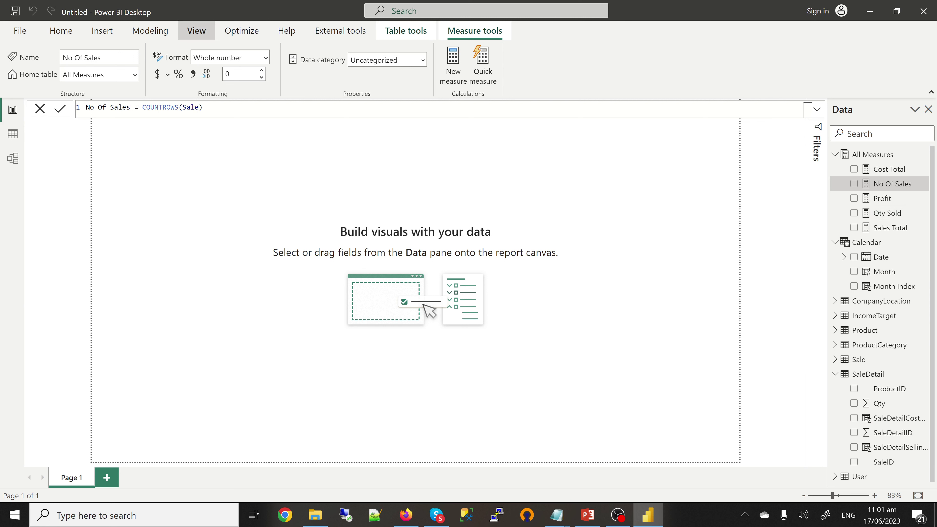
# - Set ourOverview_Background.png from the Shoe_Dashboard_Tutorial PowerPoint folder as the canvas background image of Page 1
pyautogui.click(196, 31)
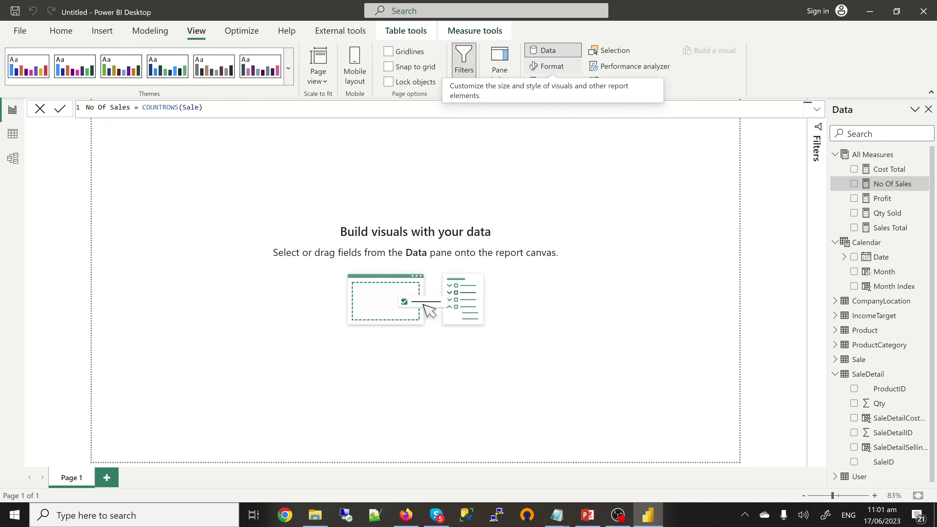
pyautogui.click(552, 66)
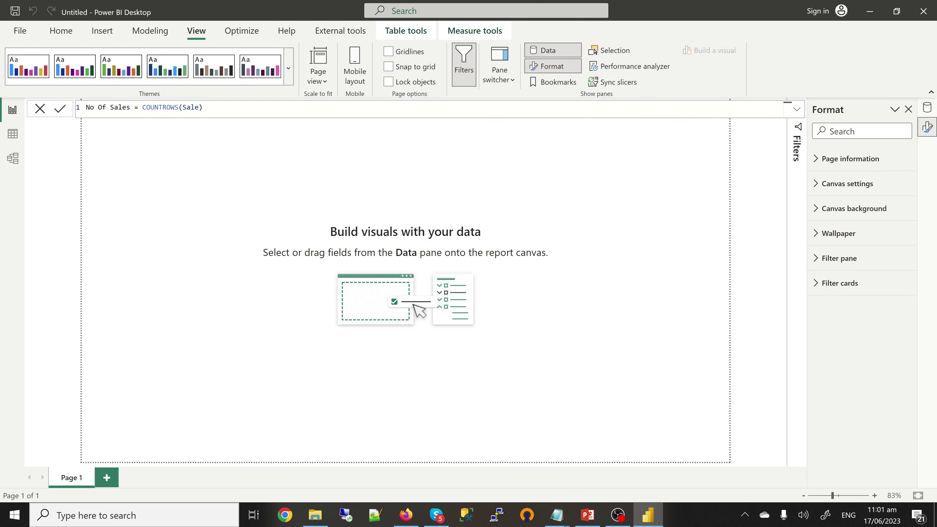
pyautogui.click(854, 208)
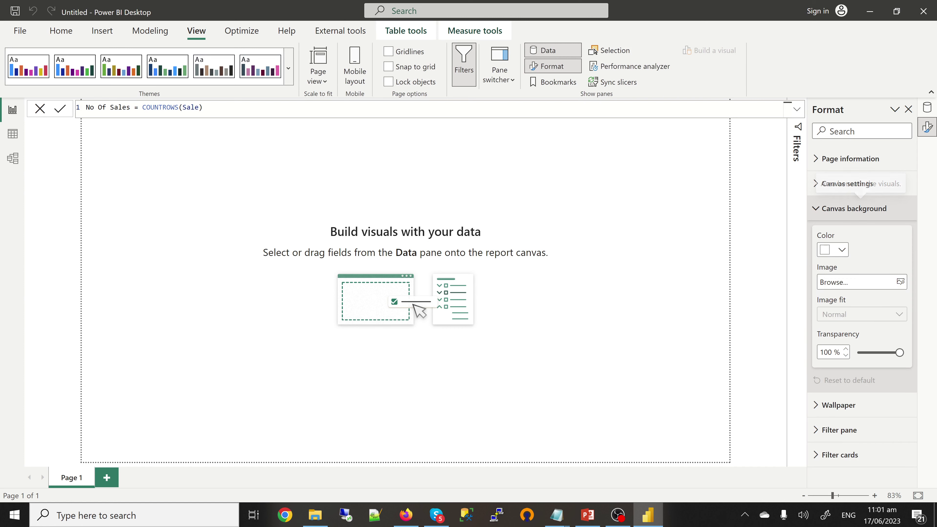
pyautogui.click(900, 282)
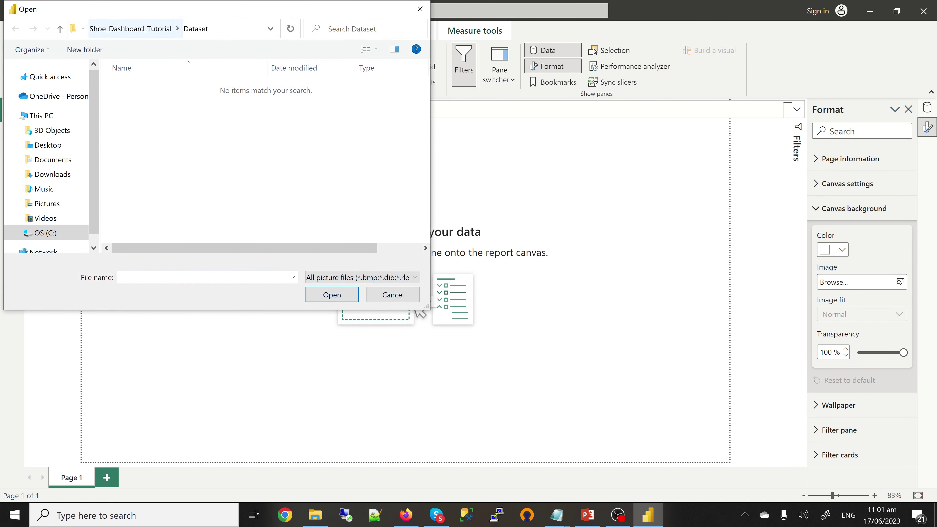
pyautogui.click(130, 28)
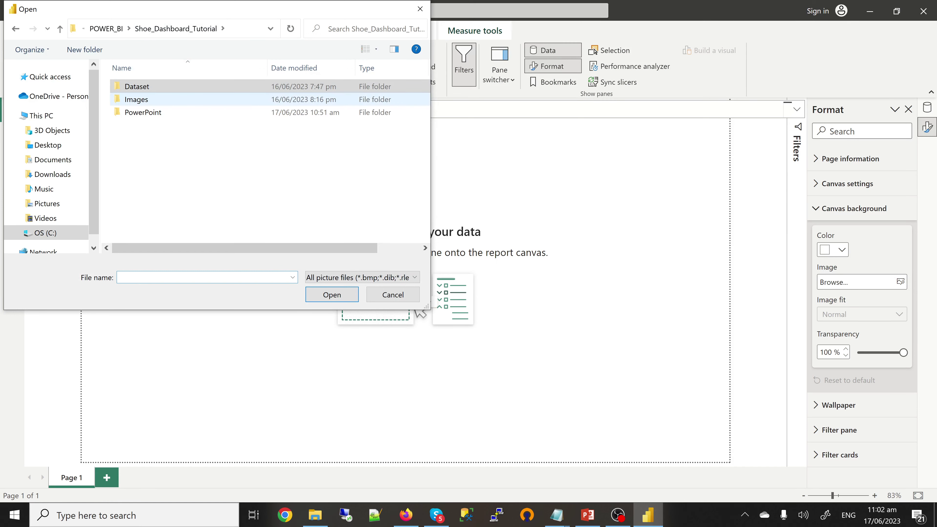
pyautogui.doubleClick(137, 99)
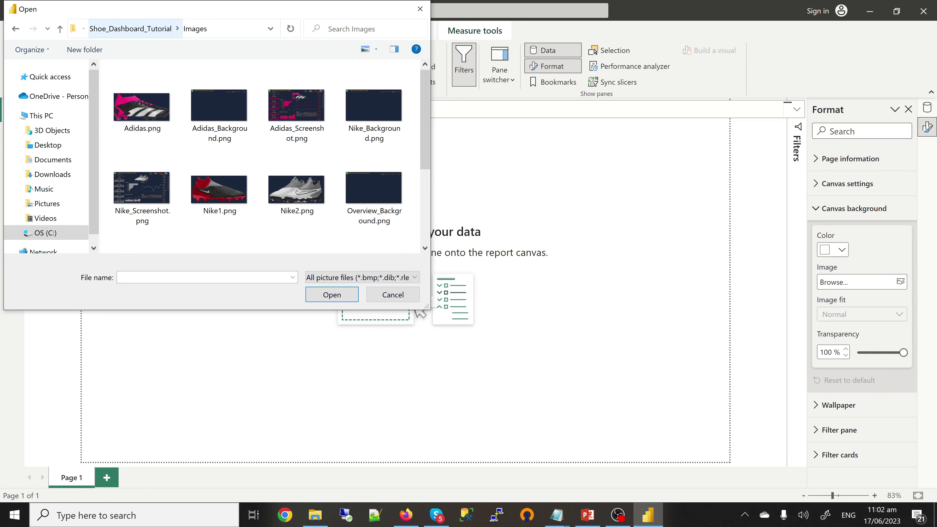
pyautogui.click(130, 28)
pyautogui.click(142, 112)
pyautogui.doubleClick(144, 112)
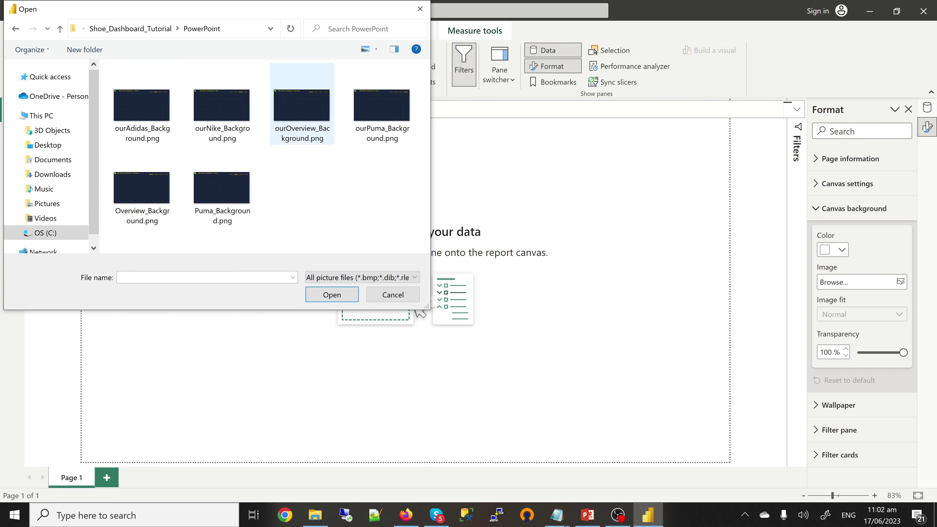
pyautogui.click(302, 111)
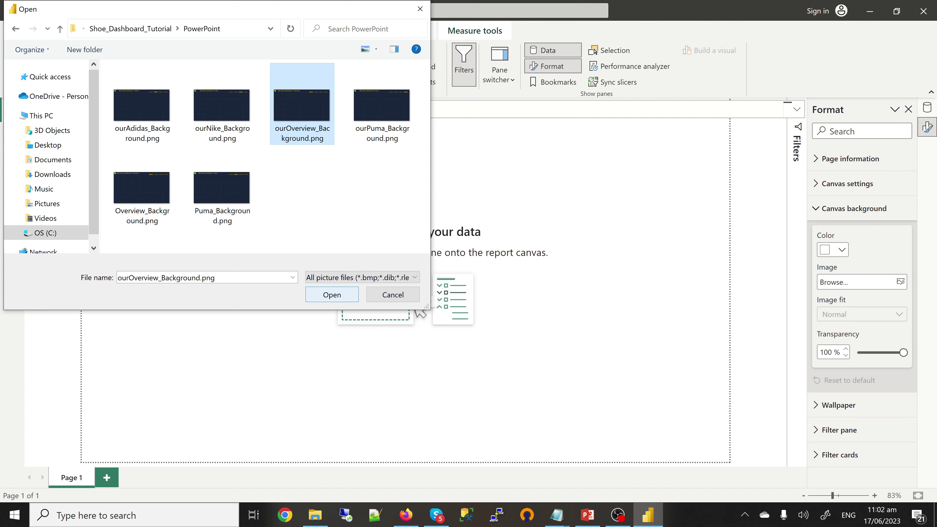
pyautogui.press('Return')
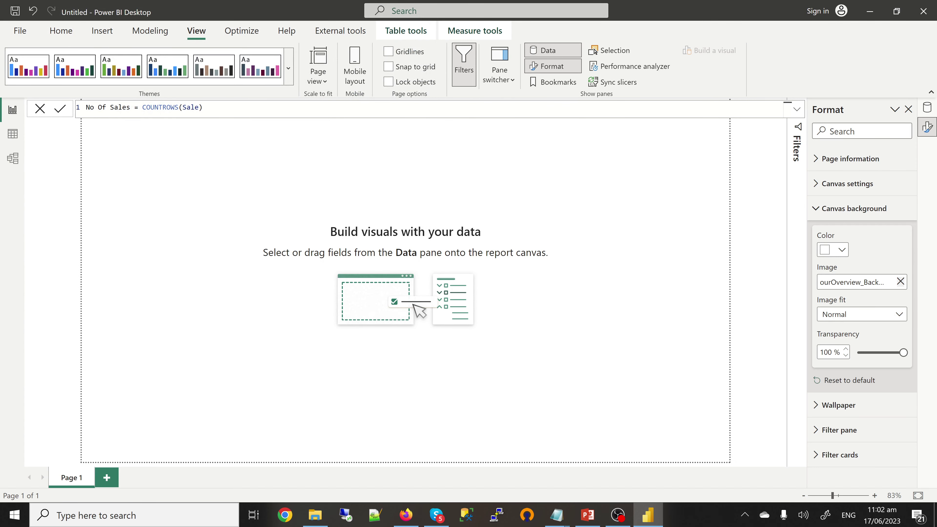
# - Set the canvas background's transparency to 0% and its image fit to Fit, and close the measure formula editor
pyautogui.moveTo(903, 353); pyautogui.dragTo(858, 353)
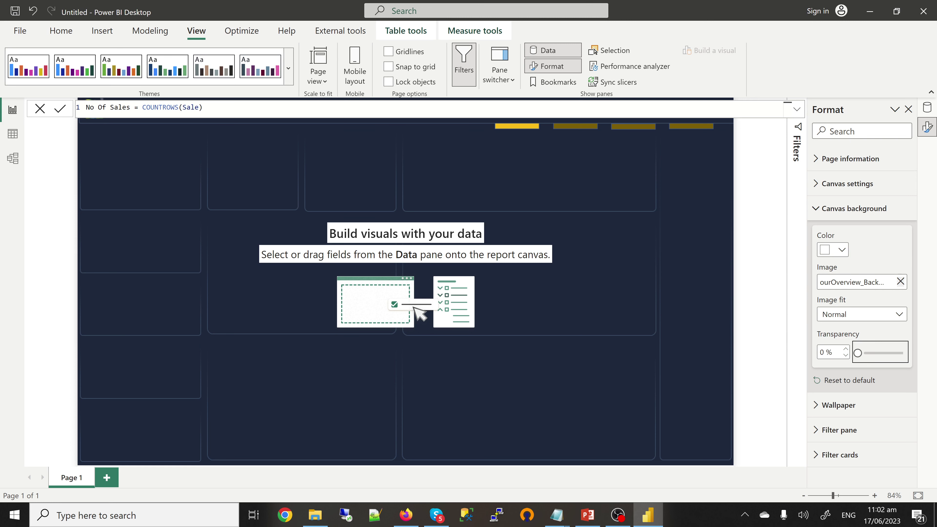
pyautogui.click(861, 314)
pyautogui.click(829, 343)
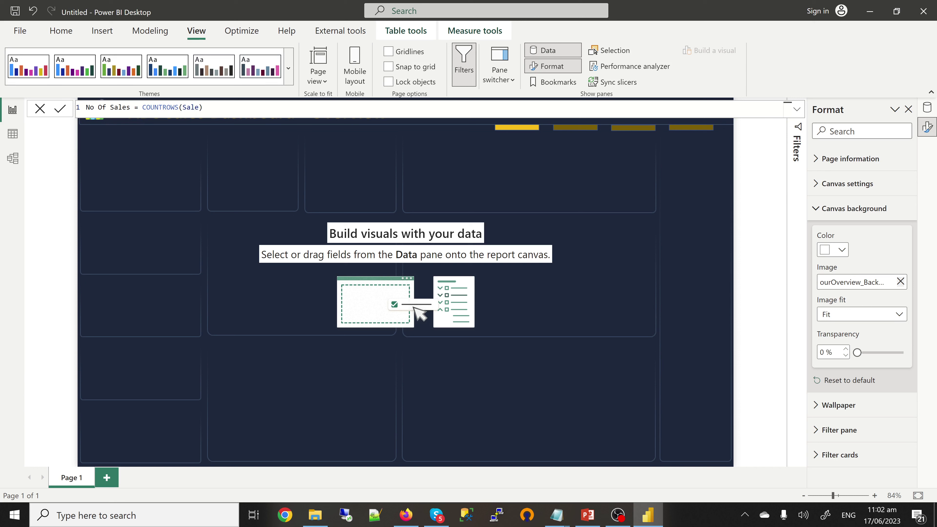
pyautogui.click(40, 108)
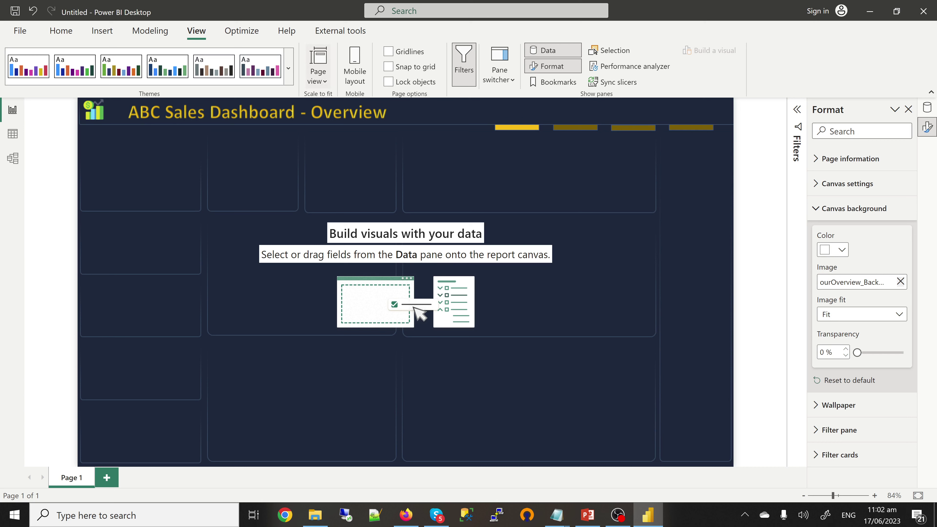
# - Insert a card visual on Page 1 and populate it with the Sales Total measure
pyautogui.click(61, 31)
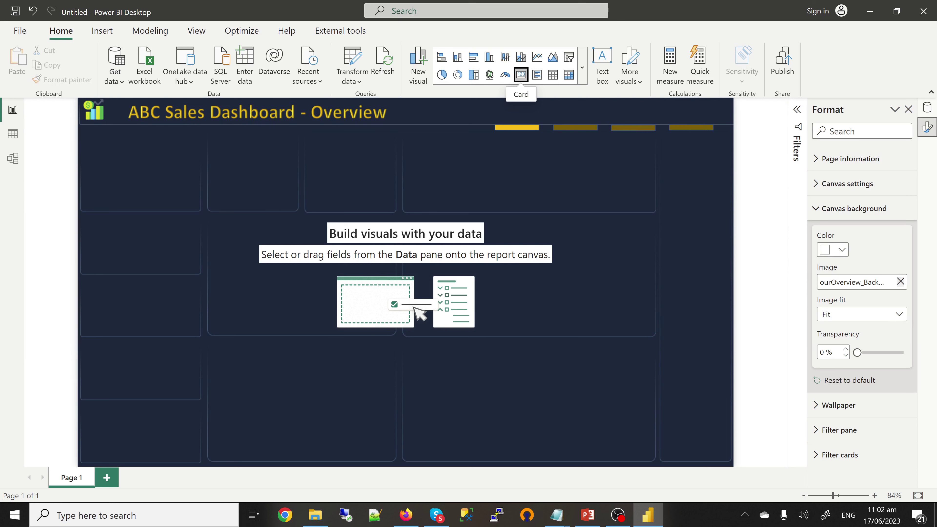
pyautogui.click(521, 75)
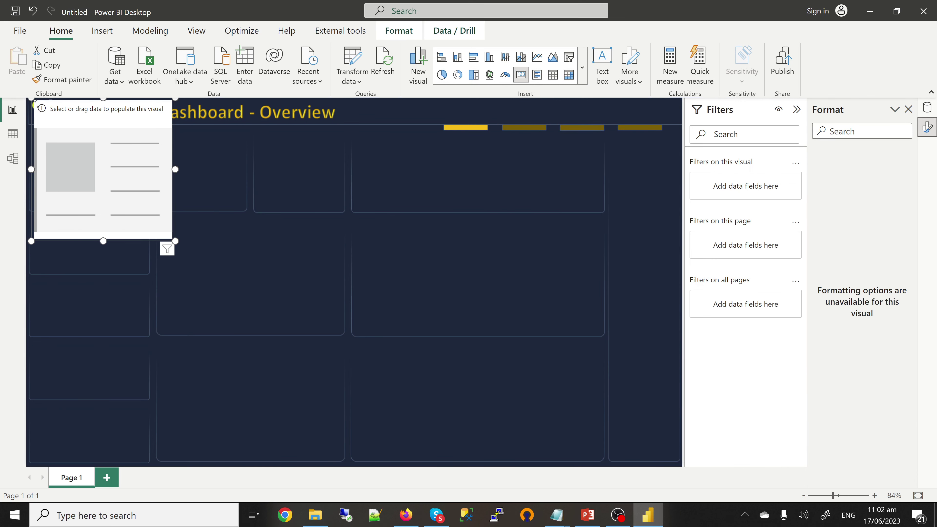
pyautogui.click(926, 107)
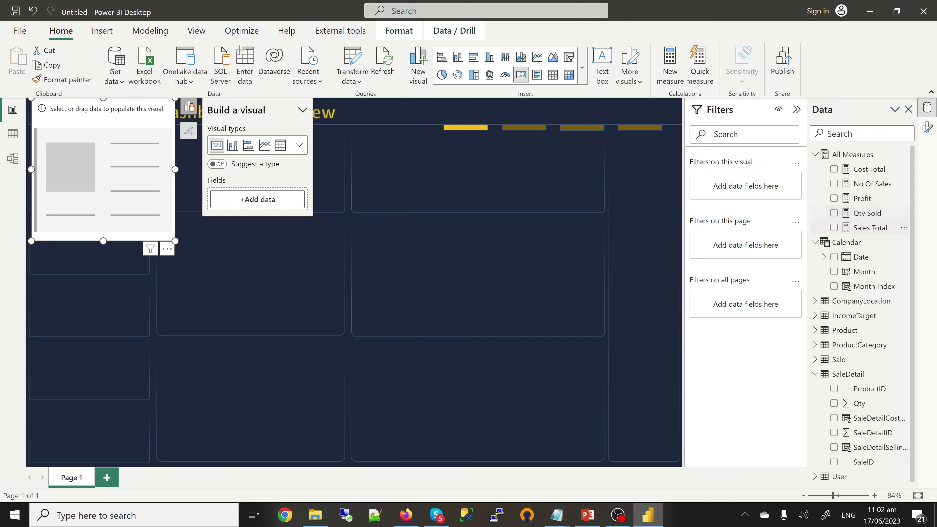
pyautogui.click(833, 227)
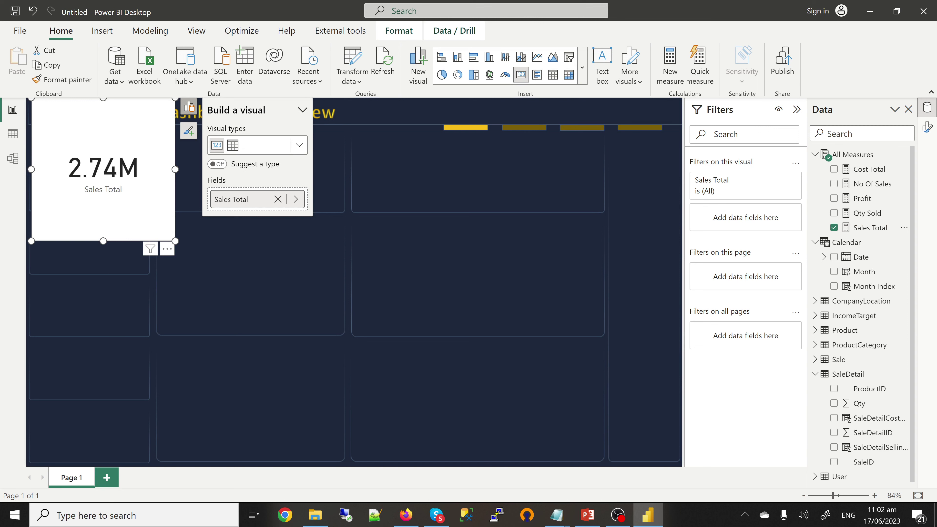
# - Shrink the Sales Total card, move it down off the dashboard title, and open its formatting options
pyautogui.moveTo(175, 241); pyautogui.dragTo(142, 173)
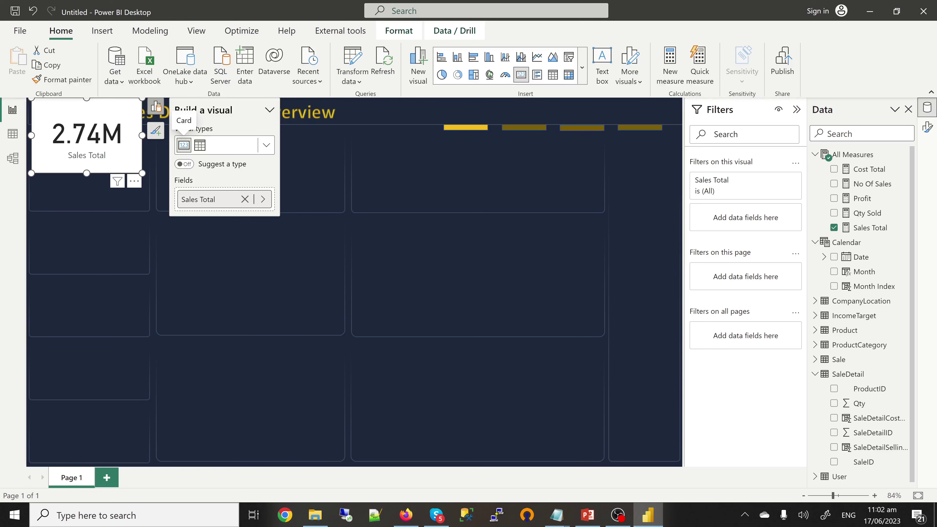
pyautogui.moveTo(111, 141); pyautogui.dragTo(201, 266)
pyautogui.click(176, 265)
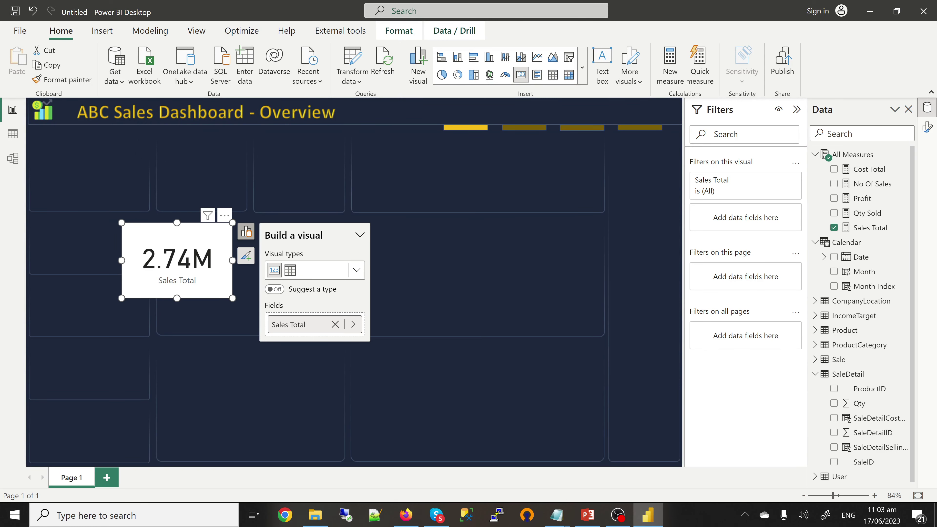
pyautogui.click(926, 127)
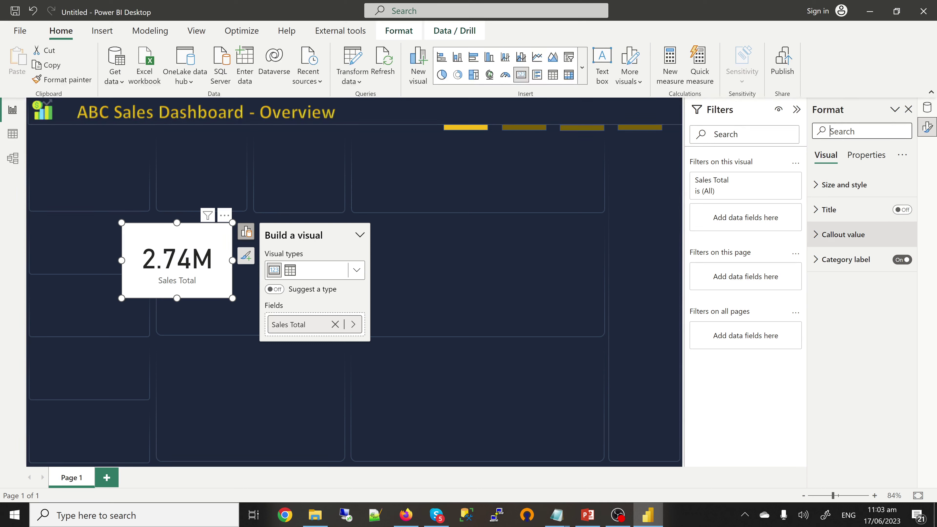
# - Turn off the category label and the background of the Sales Total card
pyautogui.click(902, 259)
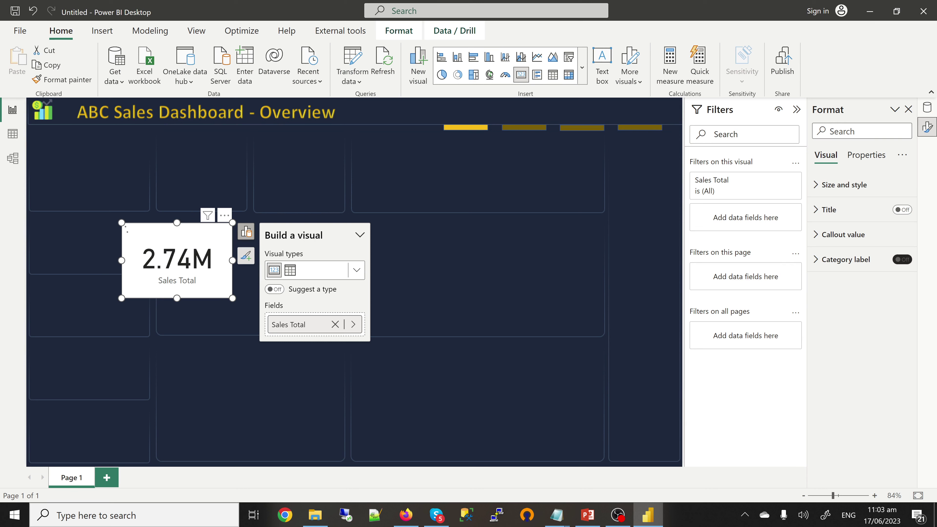
pyautogui.click(843, 184)
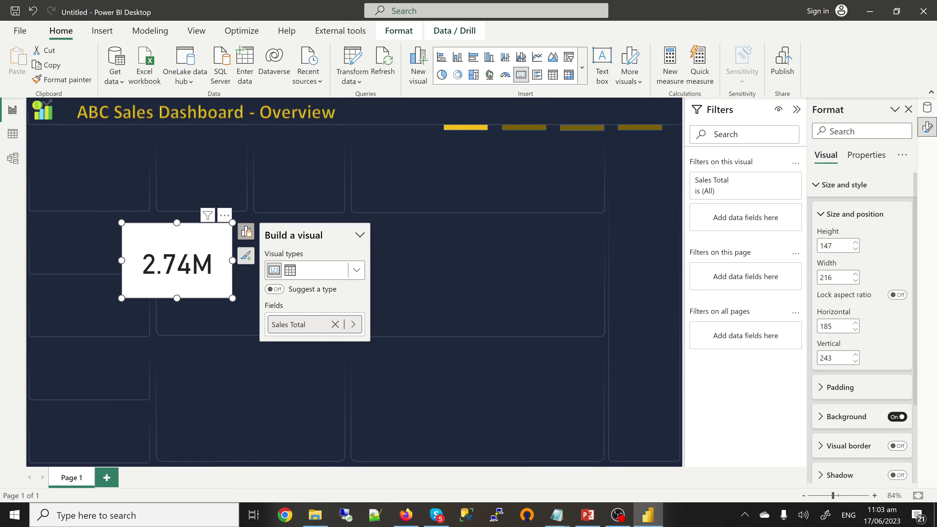
pyautogui.click(897, 417)
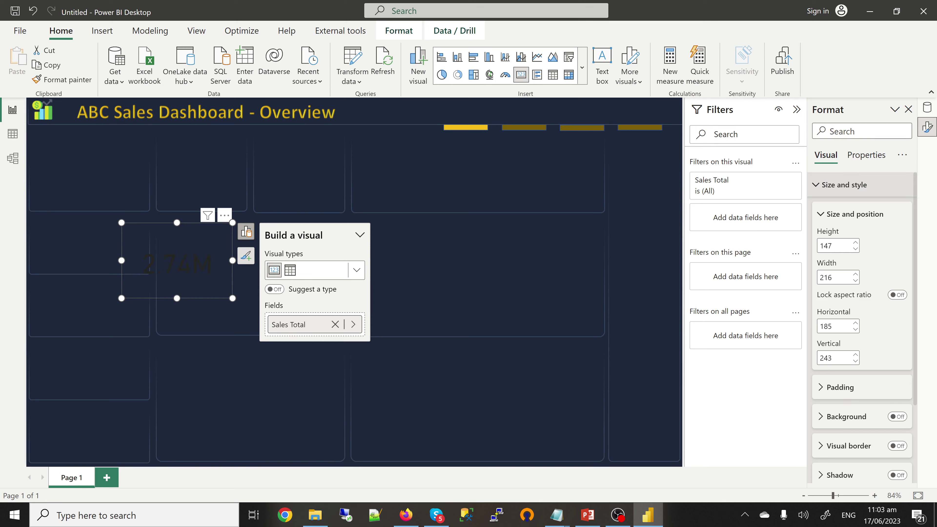
pyautogui.click(844, 184)
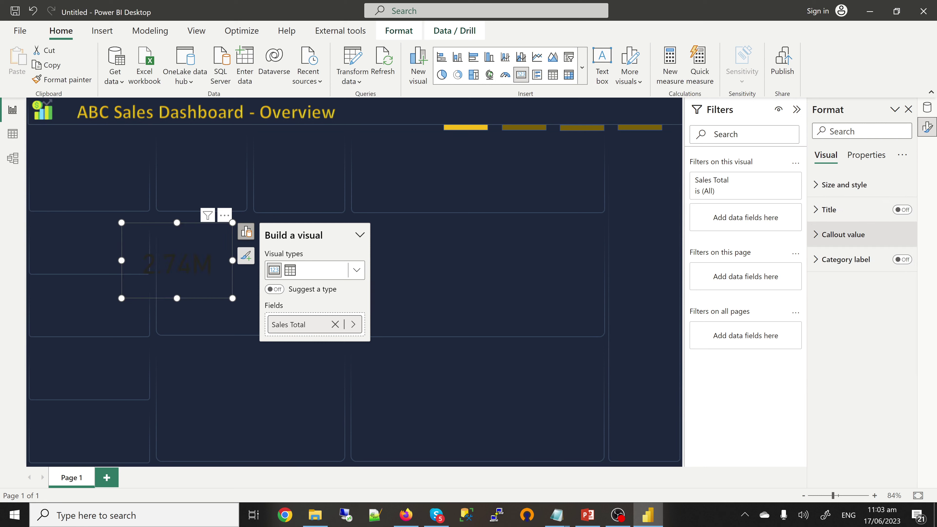
# - Set the card's callout value color to the custom hex color #EE9B00
pyautogui.click(843, 234)
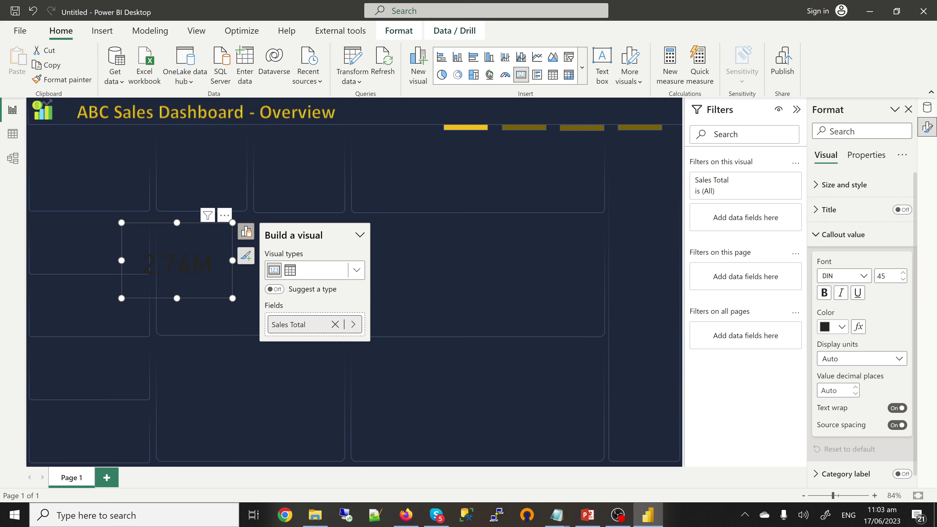
pyautogui.click(841, 326)
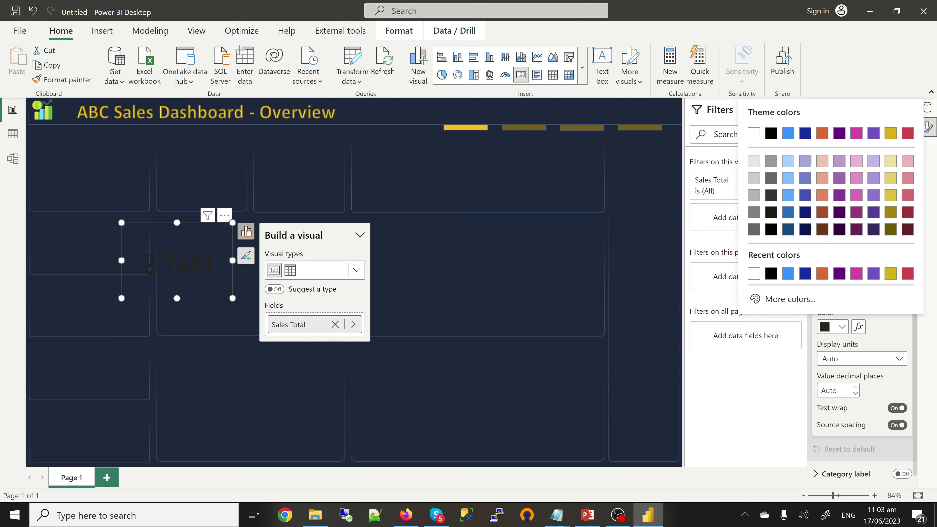
pyautogui.click(782, 298)
pyautogui.press('Return')
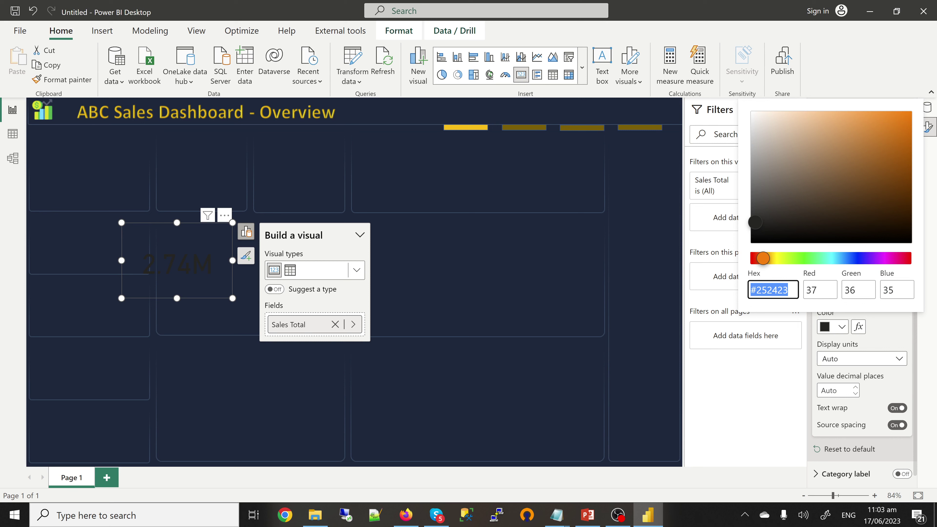
pyautogui.write('#')
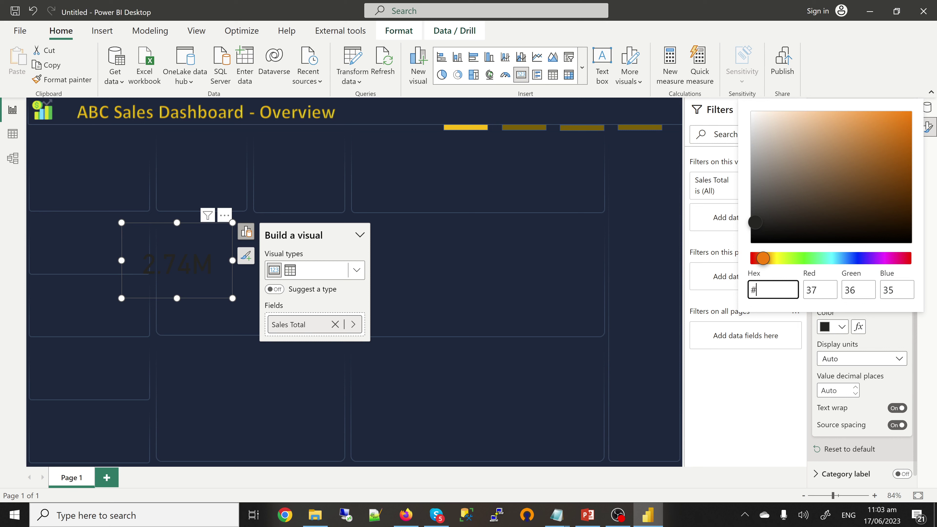
pyautogui.write('EE9B00')
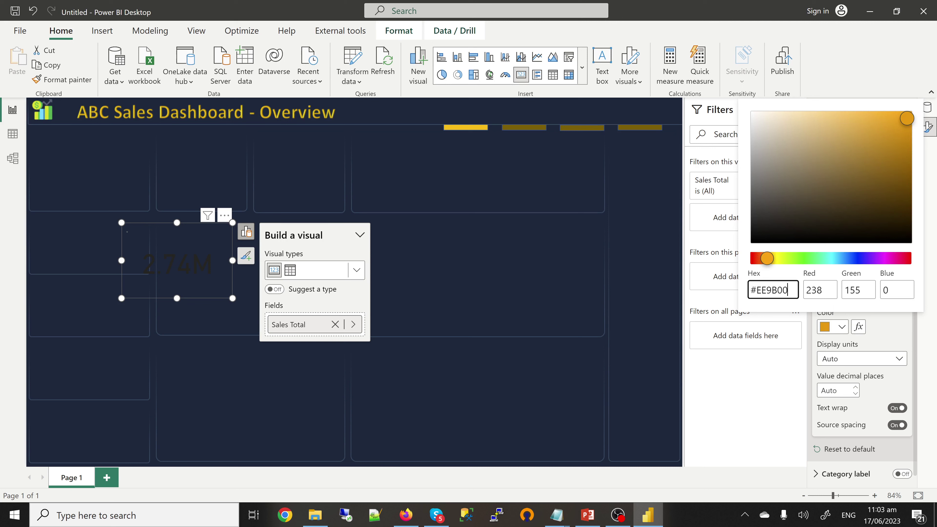
pyautogui.press('Return')
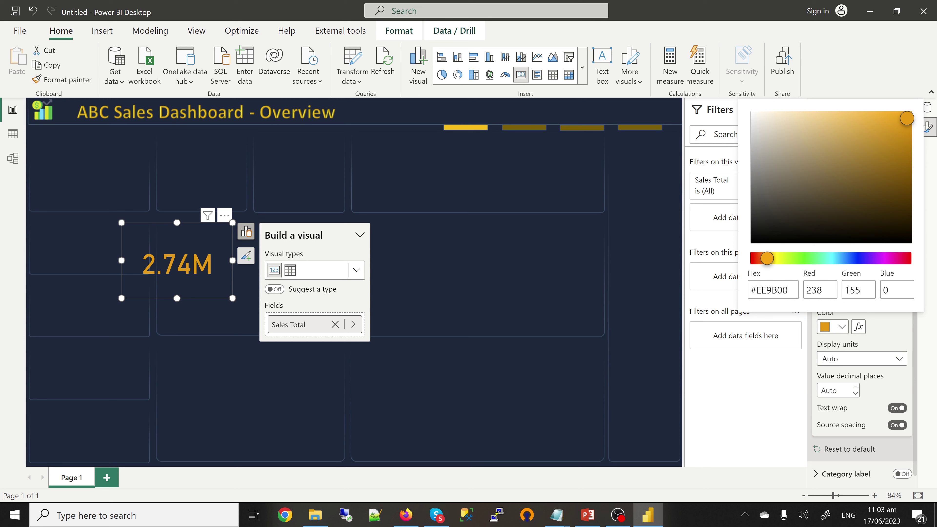
pyautogui.press('Escape')
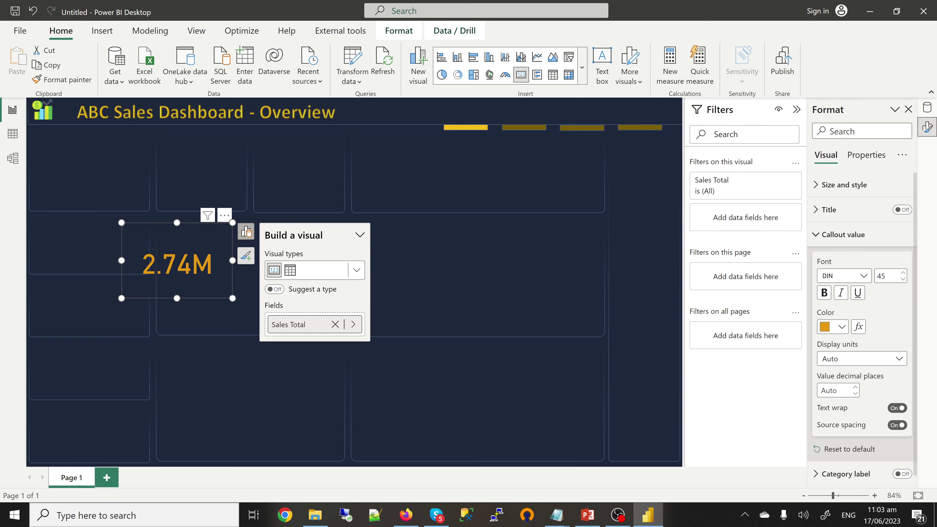
# - Set the card's callout value font size to 35 and make it bold
pyautogui.moveTo(887, 276); pyautogui.dragTo(865, 279)
pyautogui.write('35')
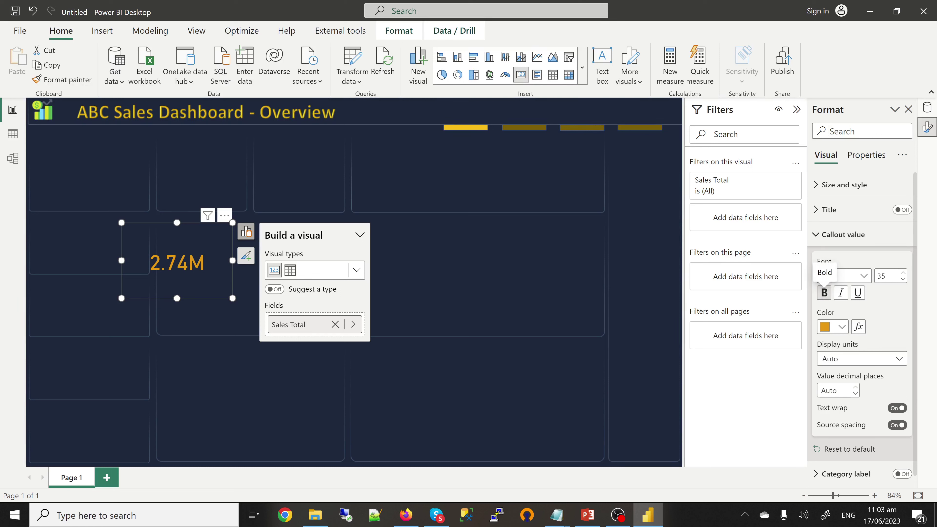
pyautogui.click(823, 292)
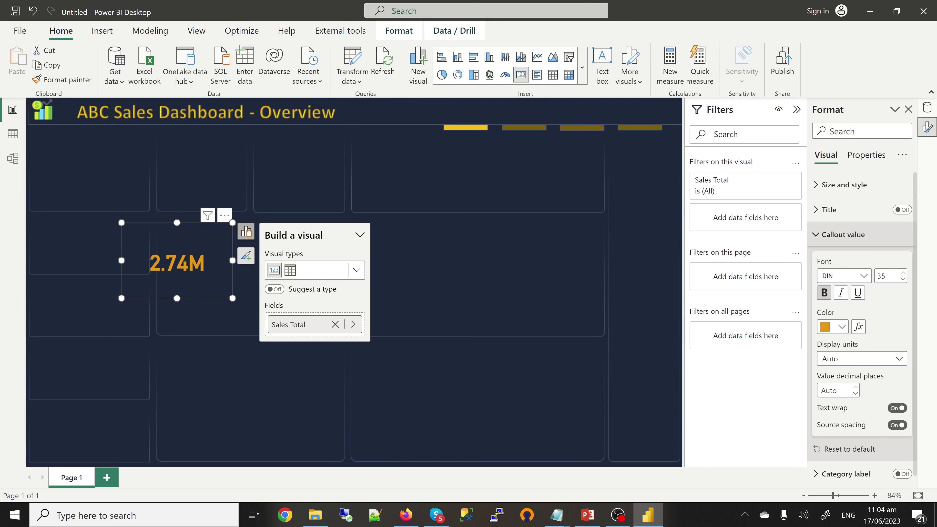
pyautogui.click(837, 234)
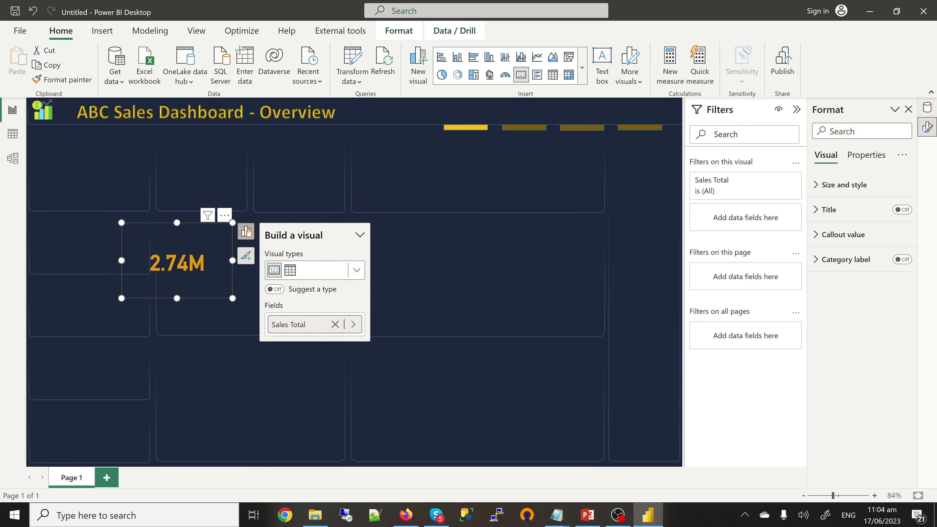
# - Turn on the card's title and set its text to Sales
pyautogui.click(927, 107)
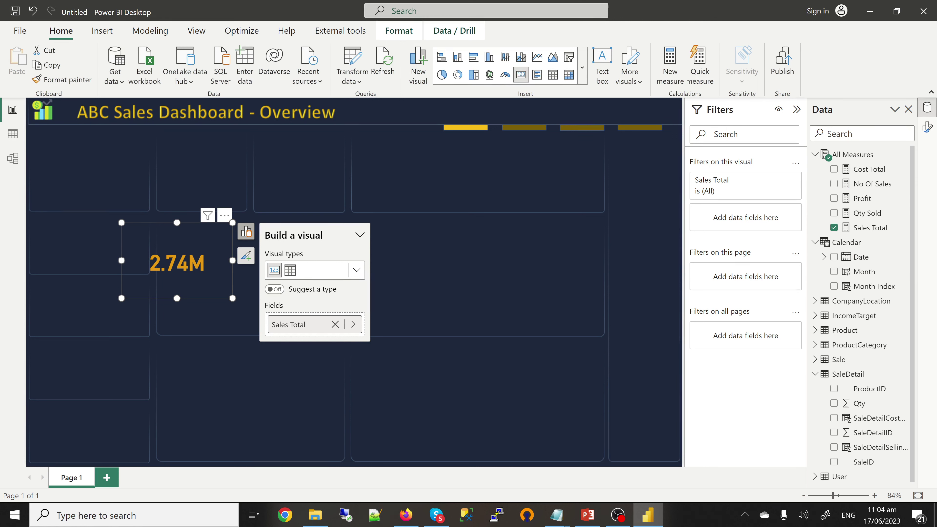
pyautogui.click(927, 127)
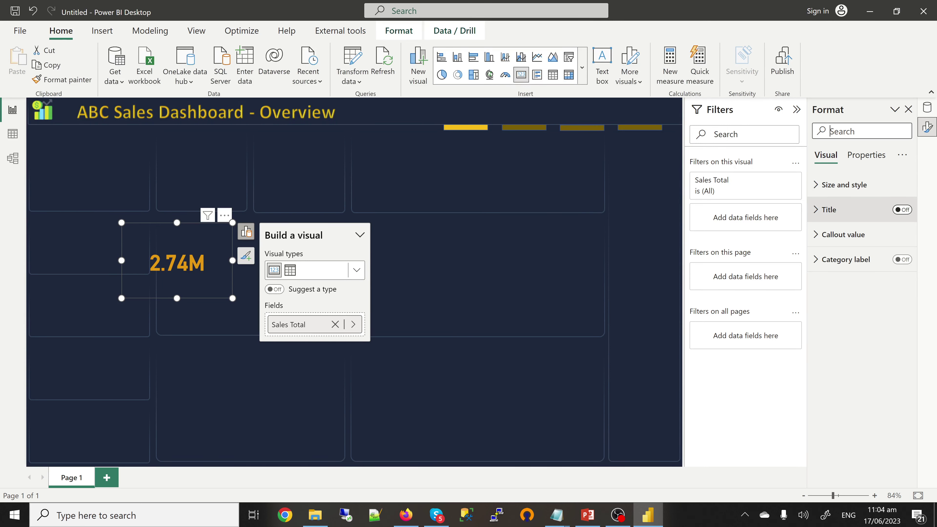
pyautogui.click(901, 209)
pyautogui.click(829, 209)
pyautogui.click(852, 270)
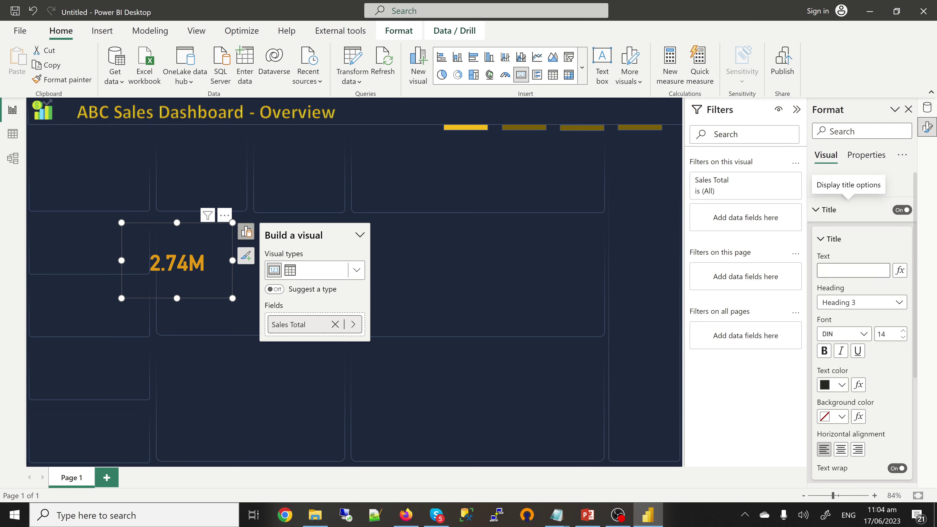
pyautogui.write('Sa')
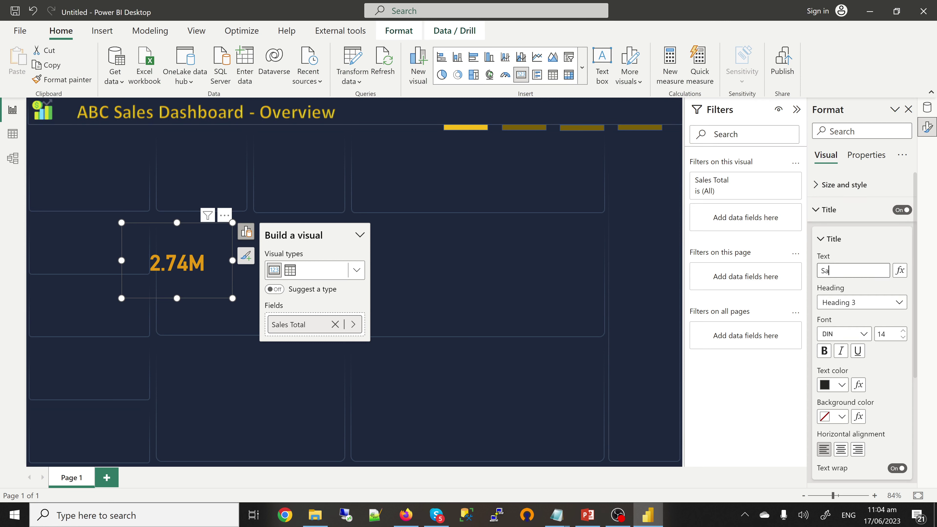
pyautogui.write('les')
pyautogui.press('Return')
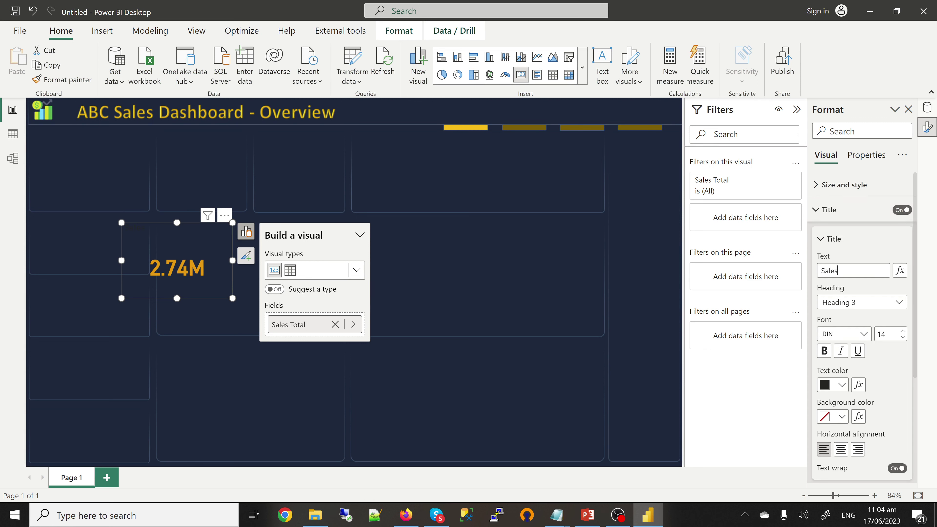
# - Center the card's title horizontally and color its text with the yellow recent color
pyautogui.click(840, 449)
pyautogui.click(833, 384)
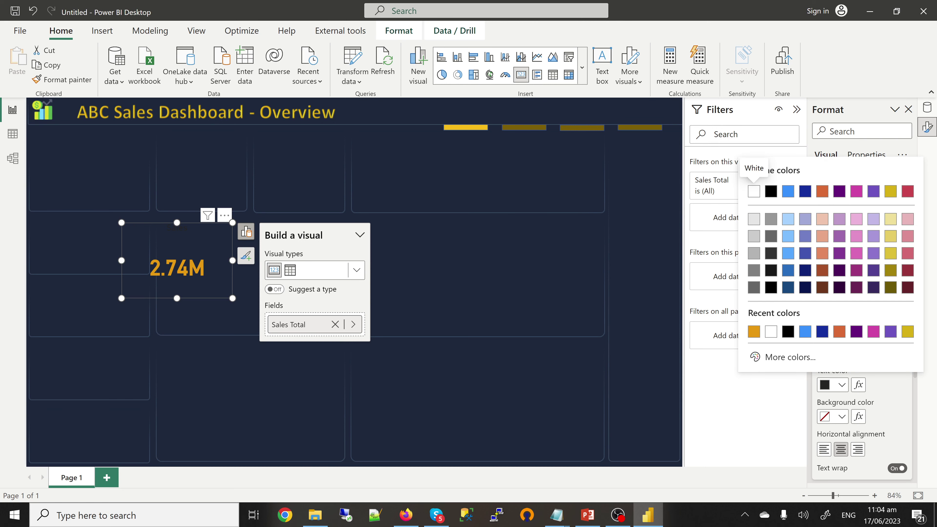
pyautogui.click(907, 331)
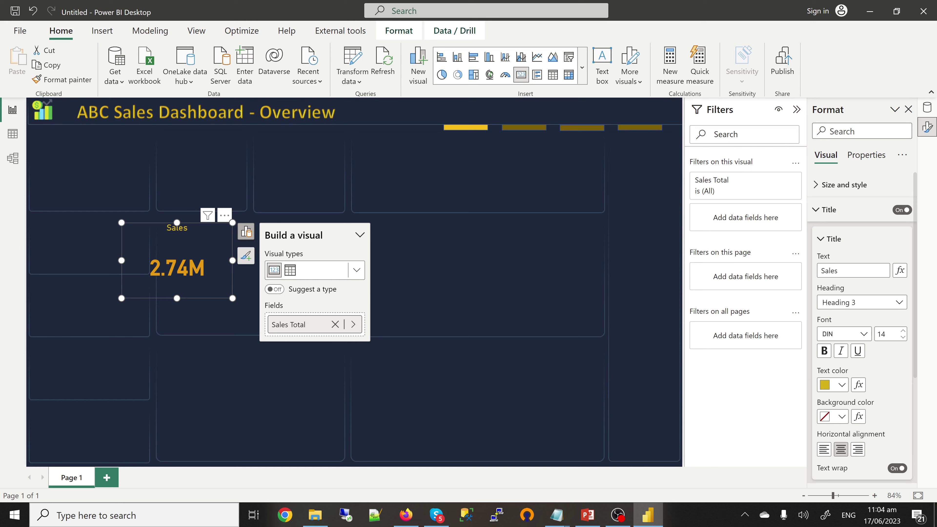
# - Shrink the Sales card, place it in the page's top-left tile, and compare it with the published dashboard in Firefox
pyautogui.moveTo(232, 298); pyautogui.dragTo(84, 167)
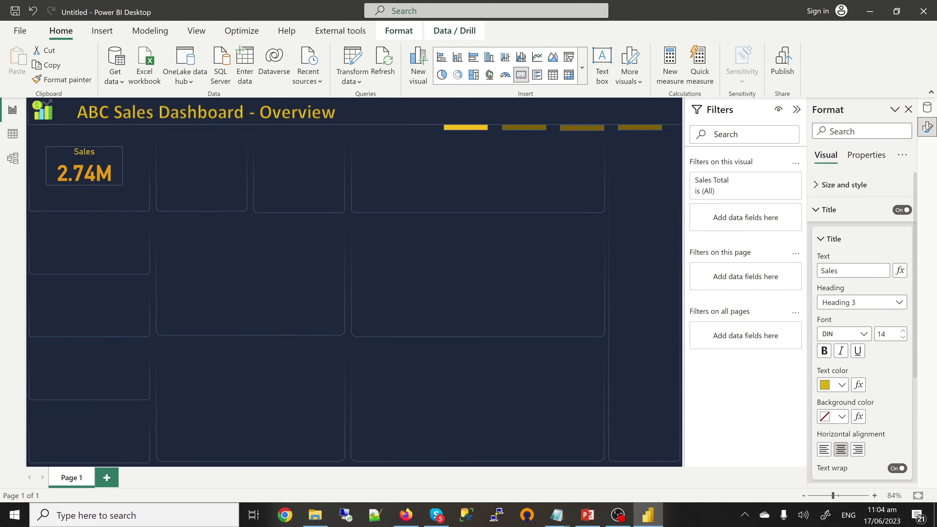
pyautogui.click(406, 514)
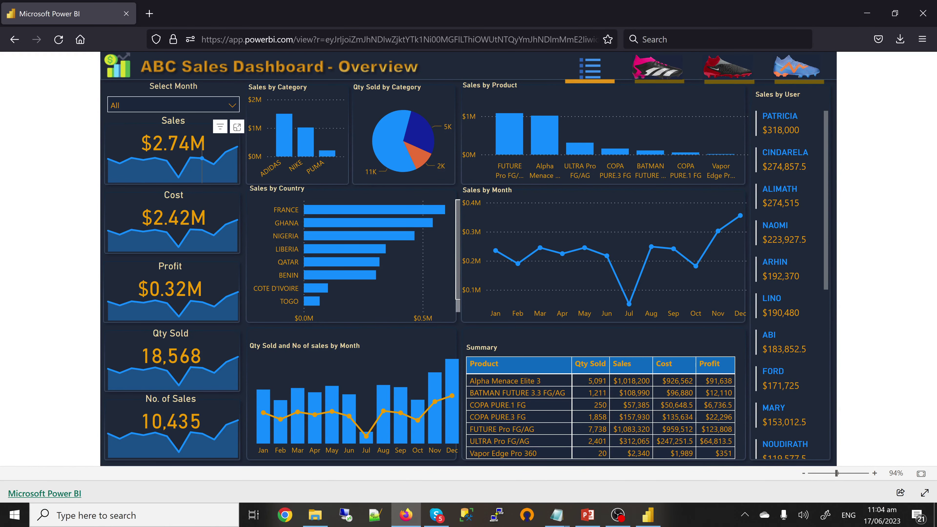
pyautogui.click(406, 515)
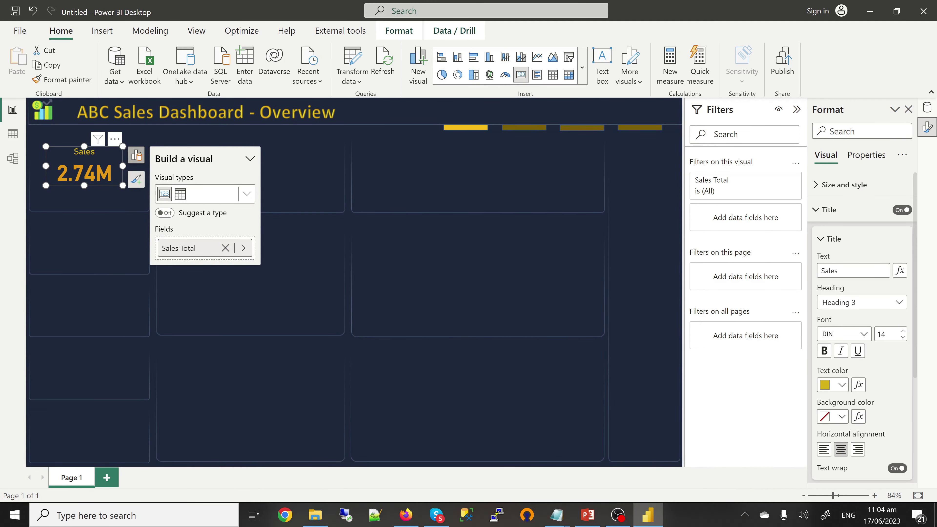
# - Format the Sales Total, Profit and Cost Total measures as Currency
pyautogui.click(926, 107)
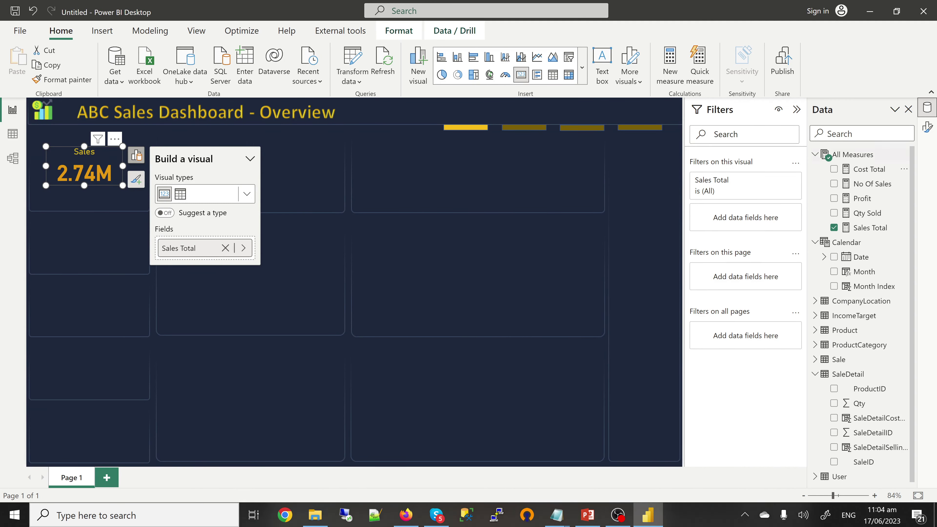
pyautogui.click(869, 228)
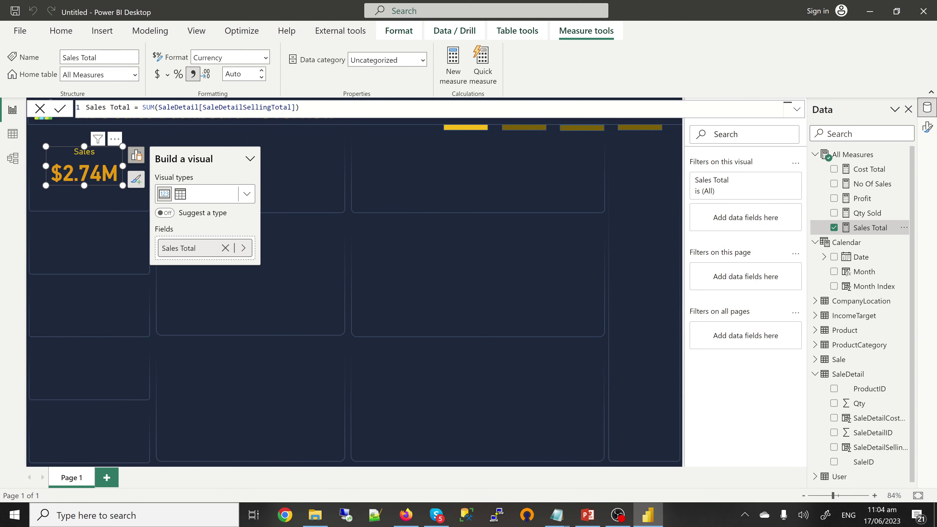
pyautogui.click(862, 198)
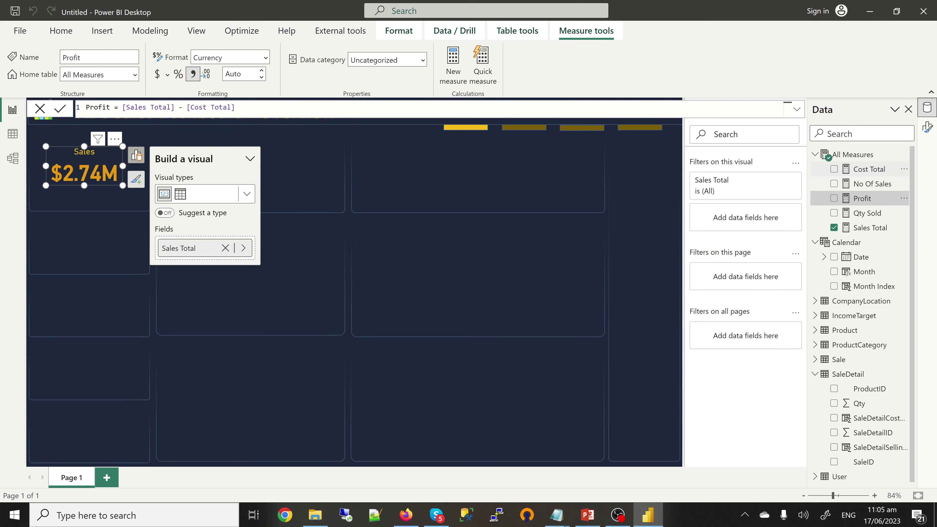
pyautogui.click(868, 169)
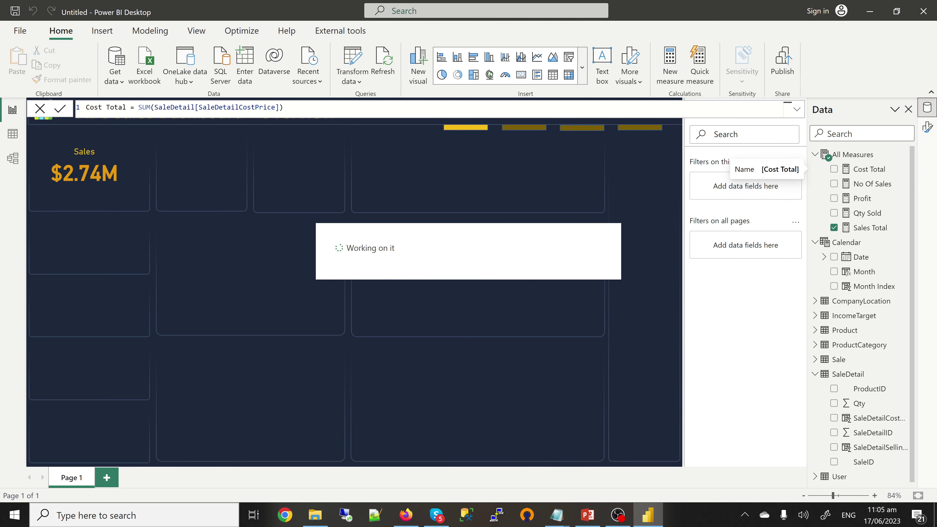
# - Check the Sales card's sparkline in the published dashboard in Firefox, then insert an area chart on Page 1 in Power BI Desktop
pyautogui.click(405, 515)
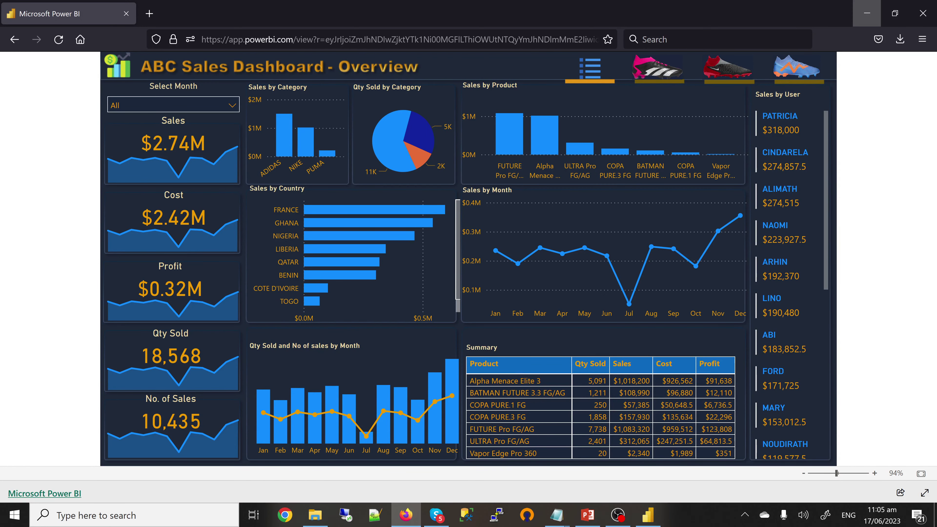
pyautogui.click(867, 14)
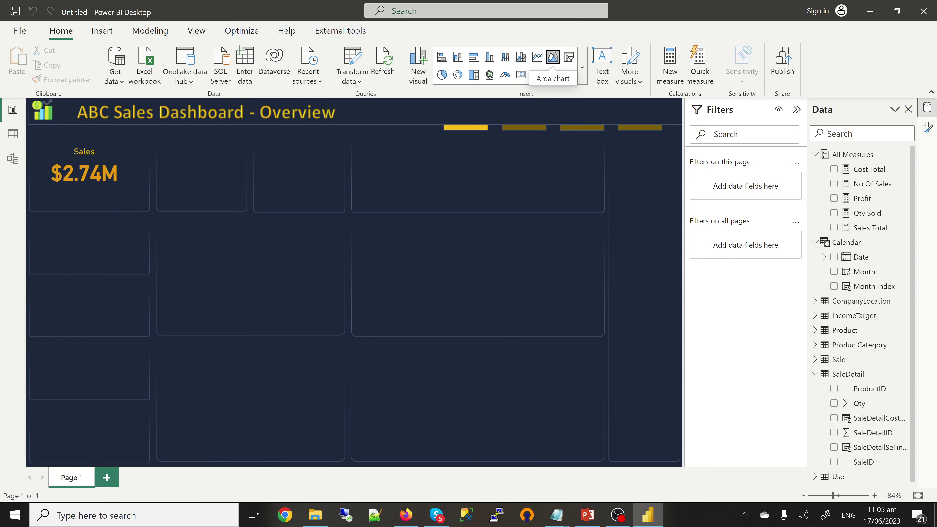
pyautogui.click(552, 57)
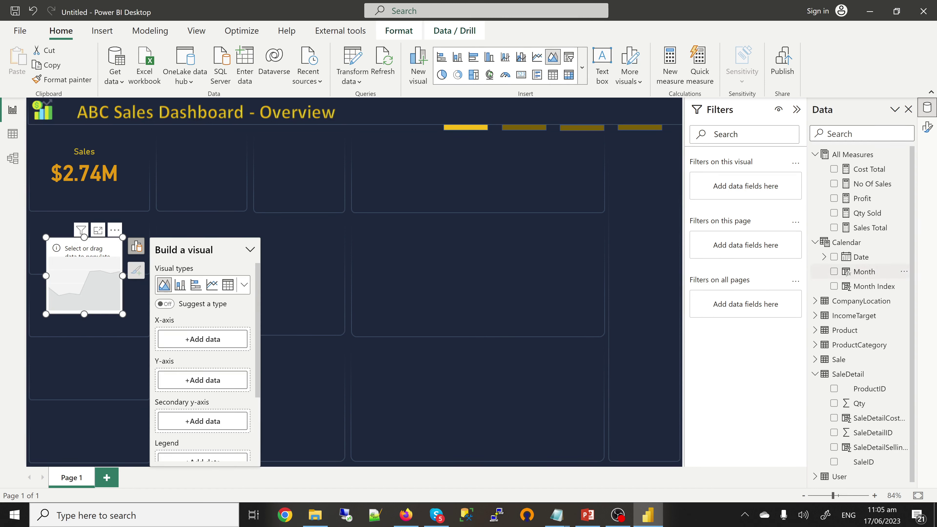
# - Sort the Calendar table's Month column by Month Index
pyautogui.click(864, 272)
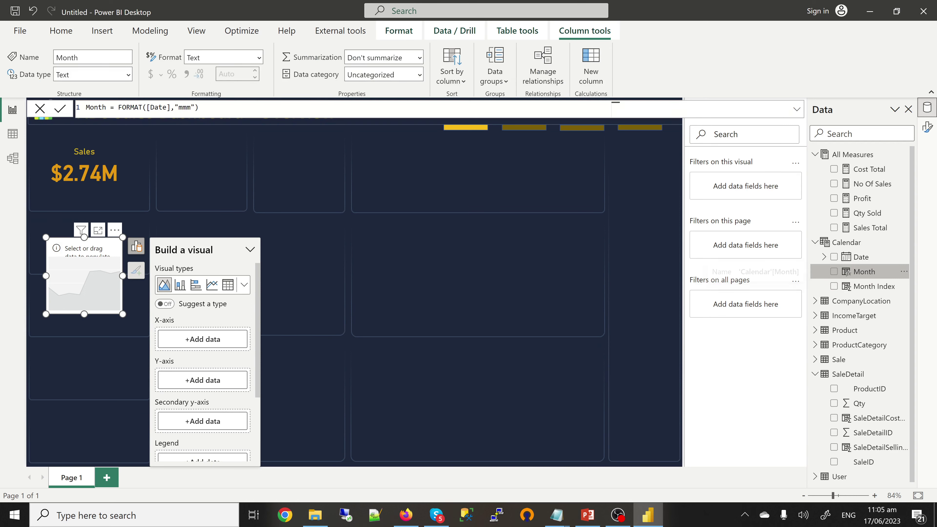
pyautogui.click(451, 76)
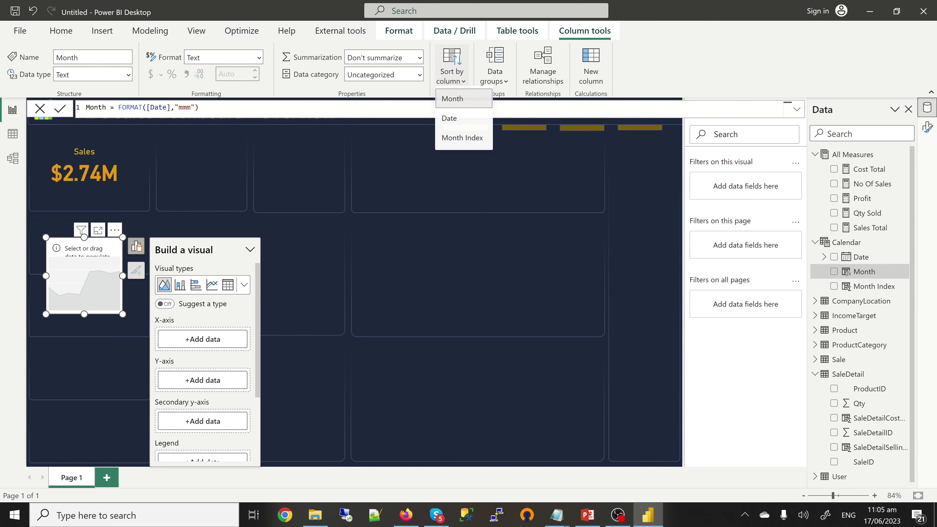
pyautogui.click(462, 140)
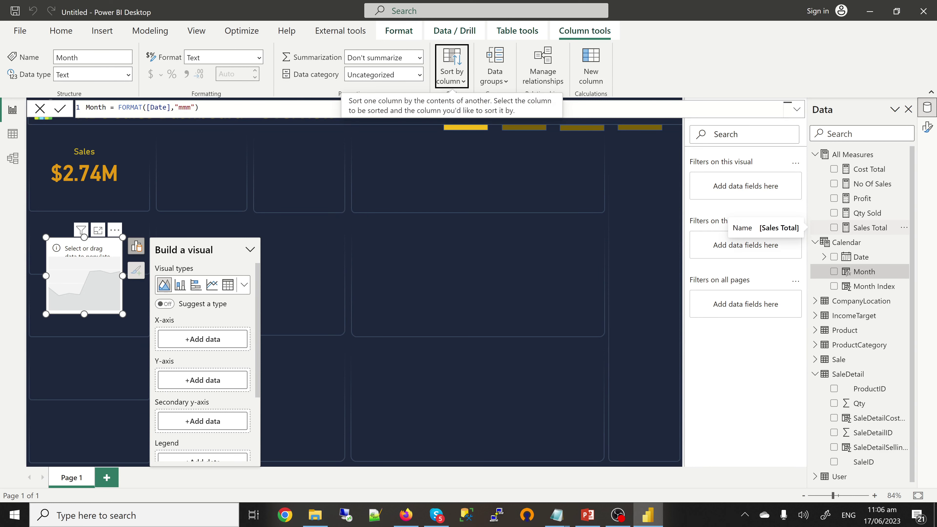
# - Plot Sales Total by Calendar Month in the area chart, and widen the chart until all month labels fit
pyautogui.click(834, 227)
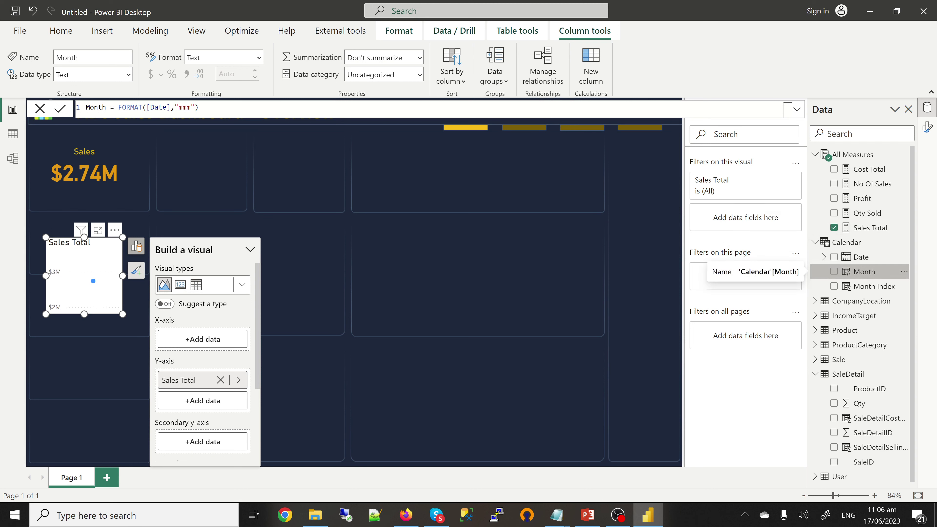
pyautogui.click(864, 271)
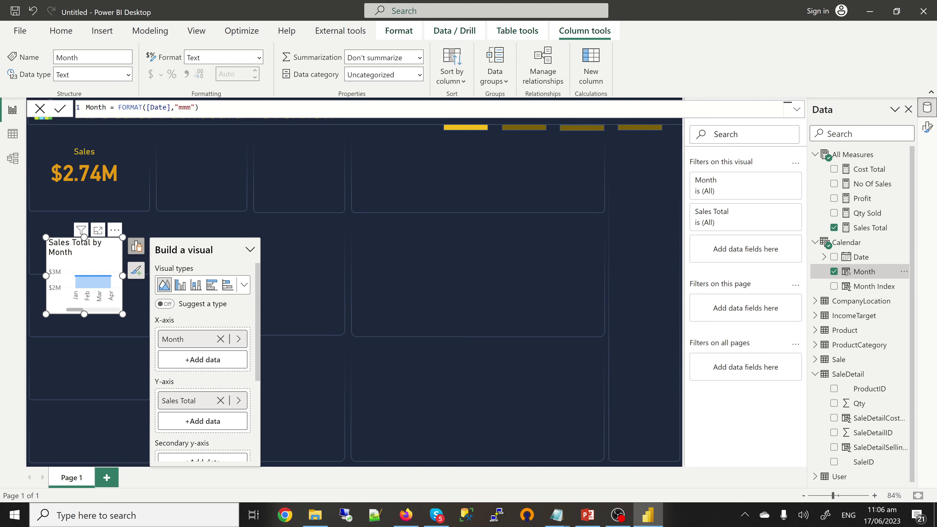
pyautogui.moveTo(123, 275); pyautogui.dragTo(285, 276)
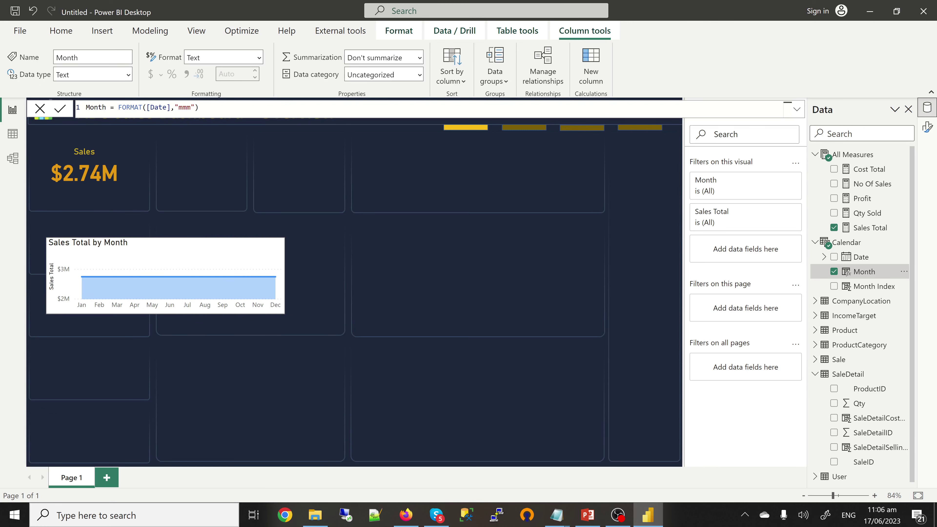
pyautogui.click(221, 280)
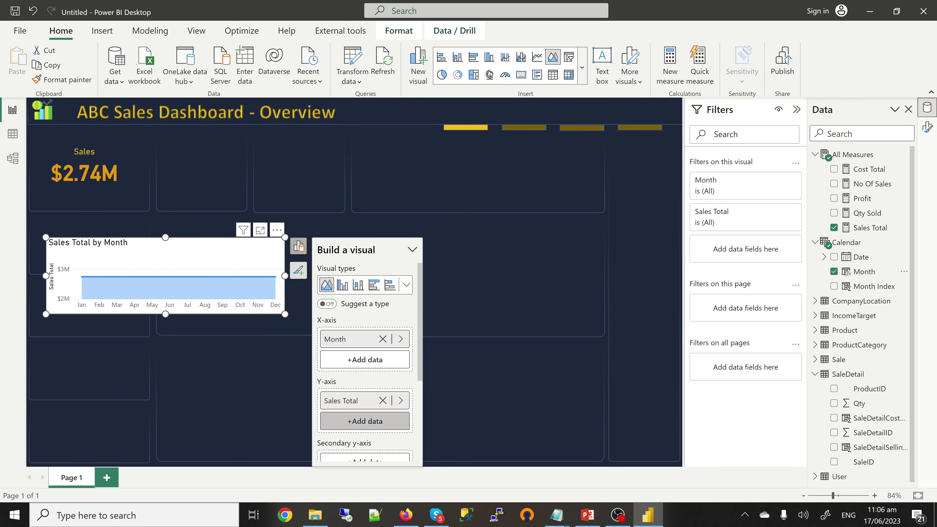
# - Remove Month and Sales Total from the area chart, and add both fields again
pyautogui.scroll(-1, 365, 421)
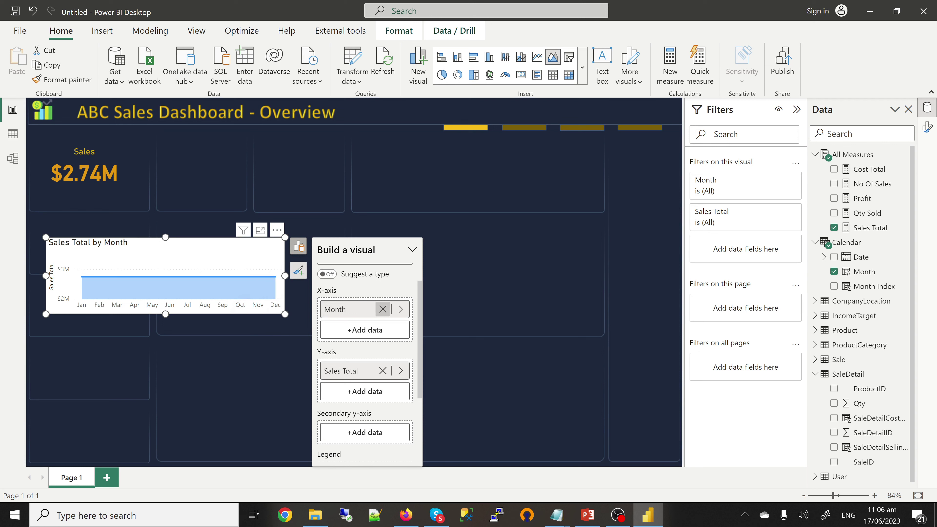
pyautogui.click(382, 310)
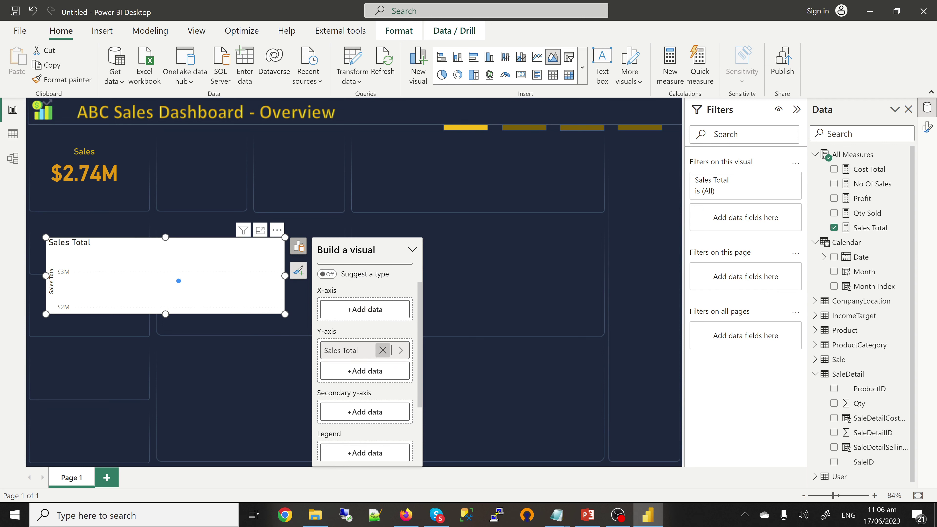
pyautogui.click(382, 350)
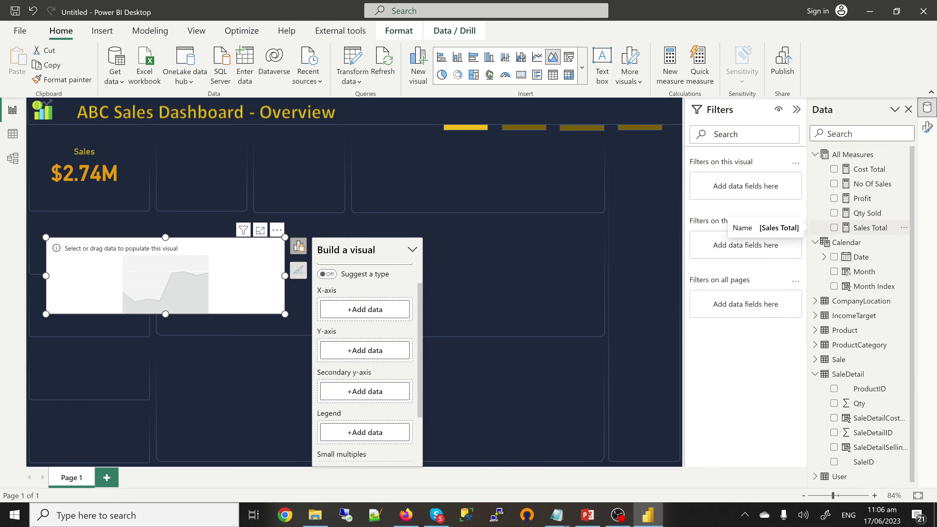
pyautogui.click(834, 228)
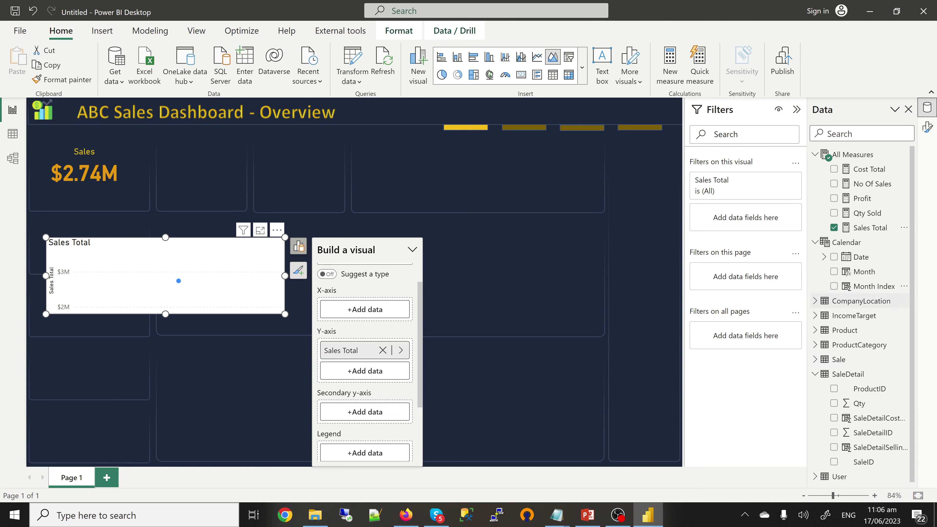
pyautogui.click(834, 271)
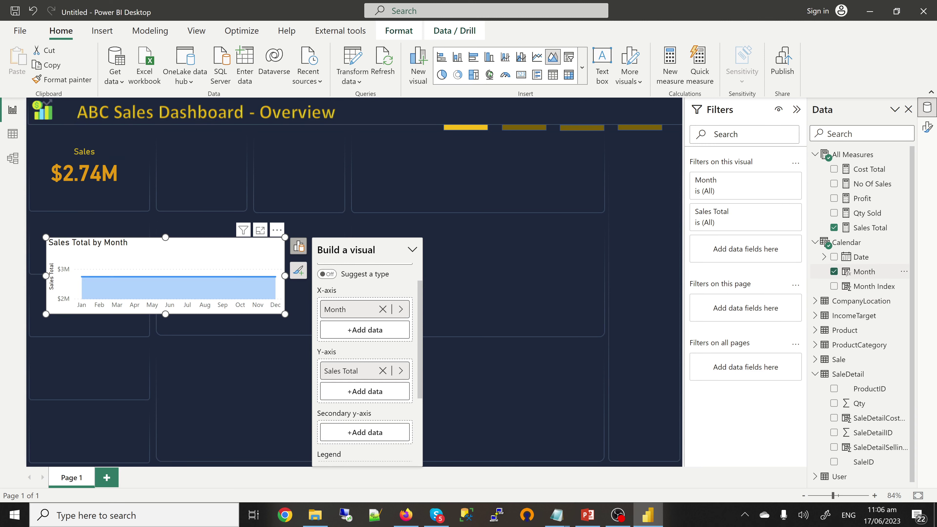
# - Enlarge the Sales Total by Month area chart in width and height, extending it up to just below the Sales card
pyautogui.scroll(-3, 365, 362)
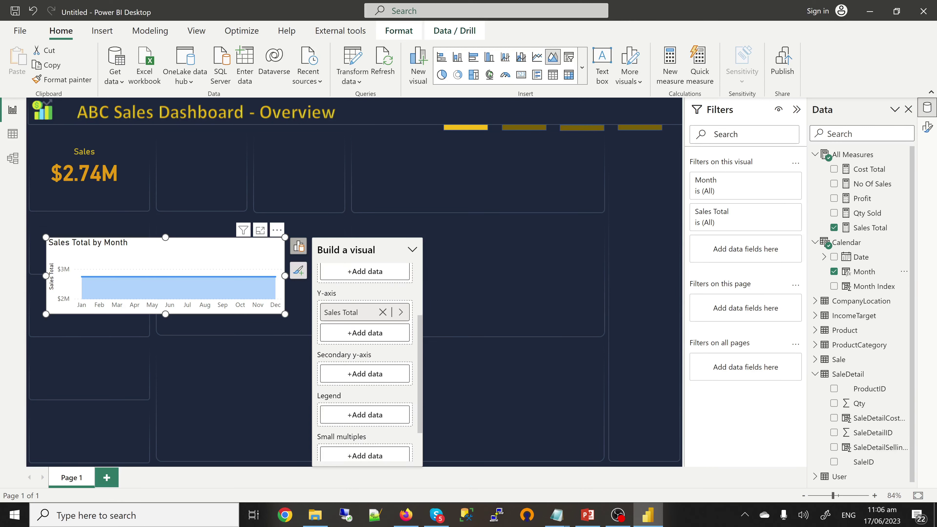
pyautogui.scroll(4, 365, 362)
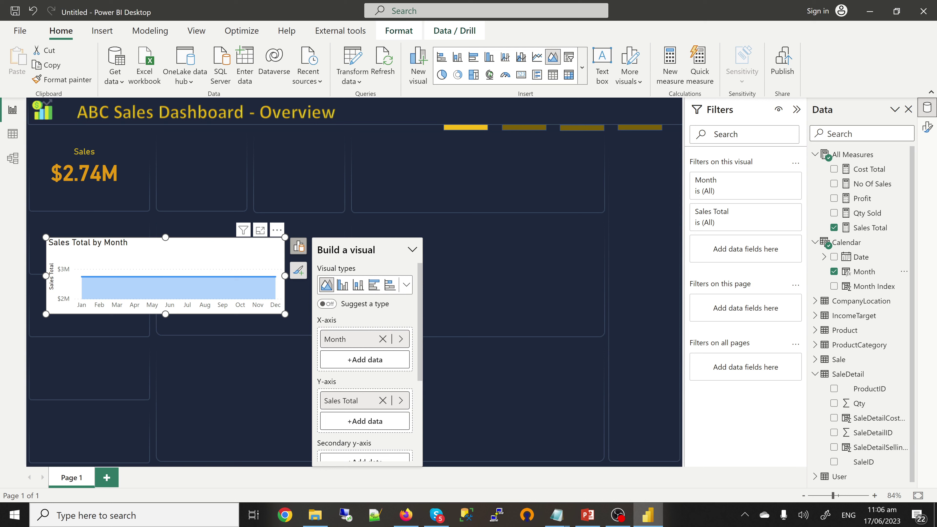
pyautogui.moveTo(285, 276); pyautogui.dragTo(398, 275)
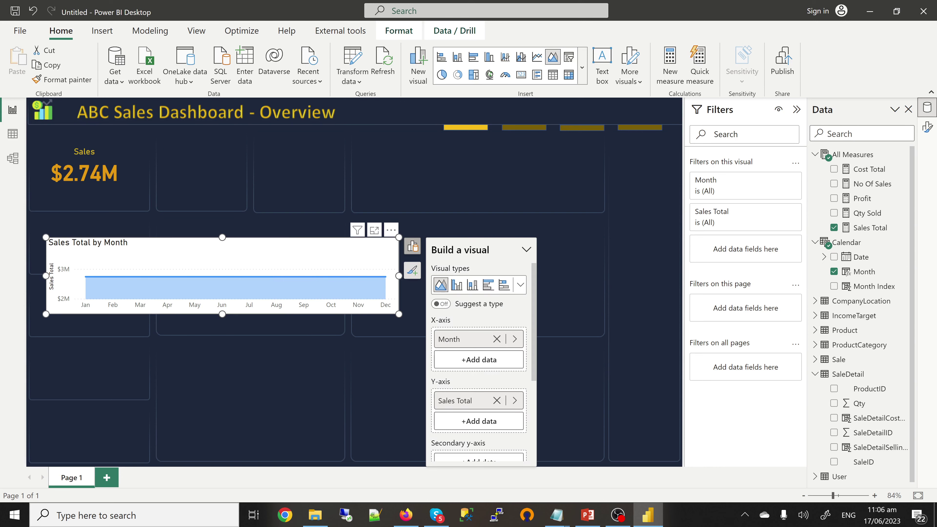
pyautogui.moveTo(222, 238); pyautogui.dragTo(222, 195)
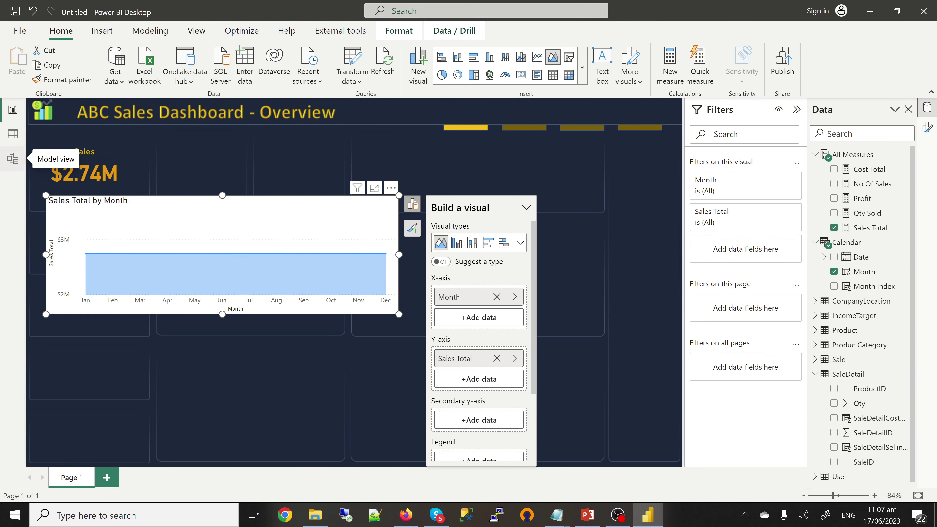
# - Move the Calendar table beside the SaleDetail and Product tables in the model diagram
pyautogui.click(13, 158)
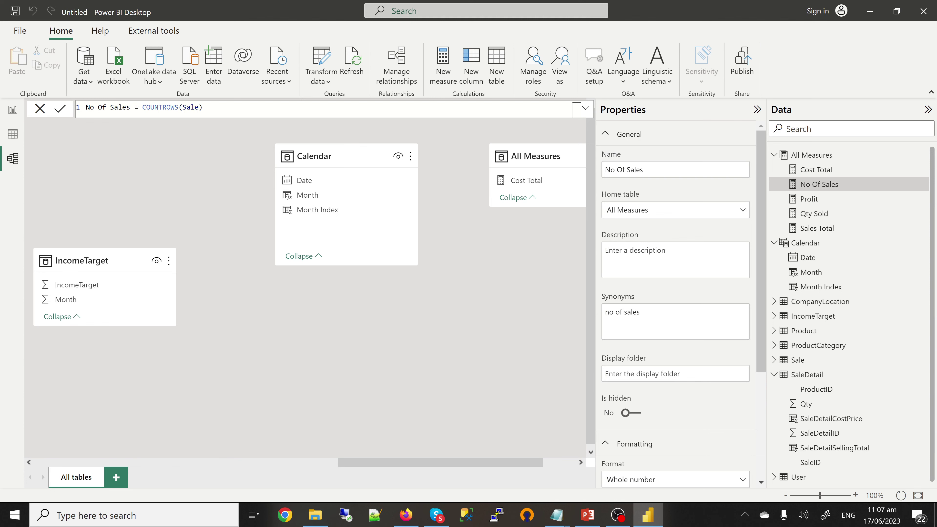
pyautogui.moveTo(343, 156); pyautogui.dragTo(125, 336)
pyautogui.hscroll(-6, 306, 287)
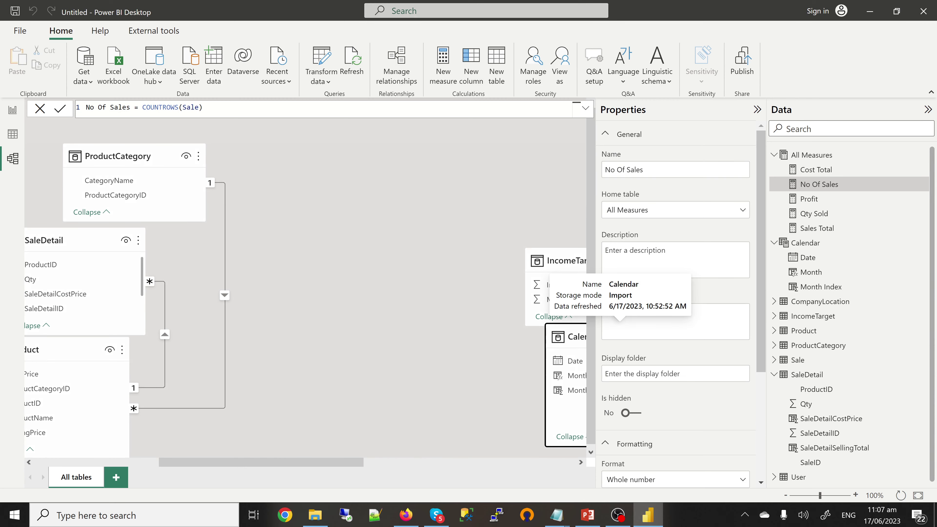
pyautogui.moveTo(570, 334); pyautogui.dragTo(319, 314)
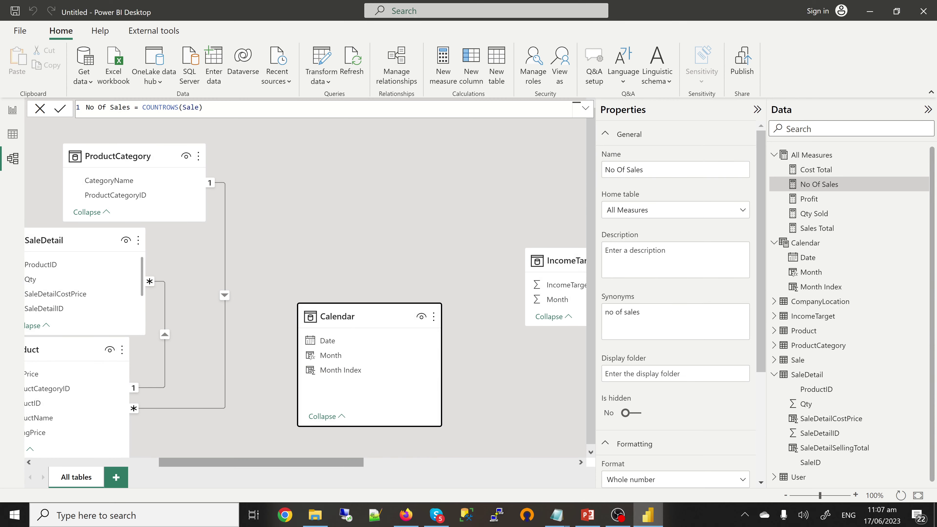
pyautogui.hscroll(-2, 306, 288)
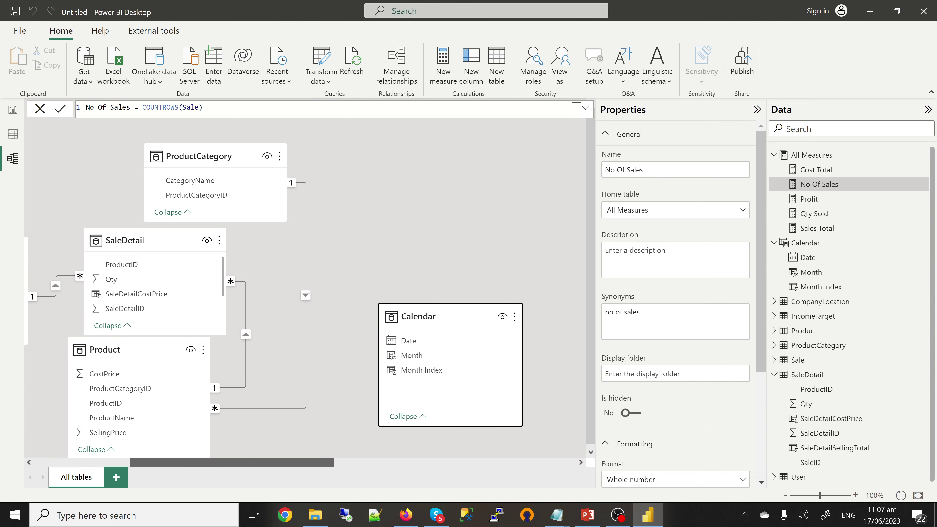
pyautogui.moveTo(232, 462); pyautogui.dragTo(209, 462)
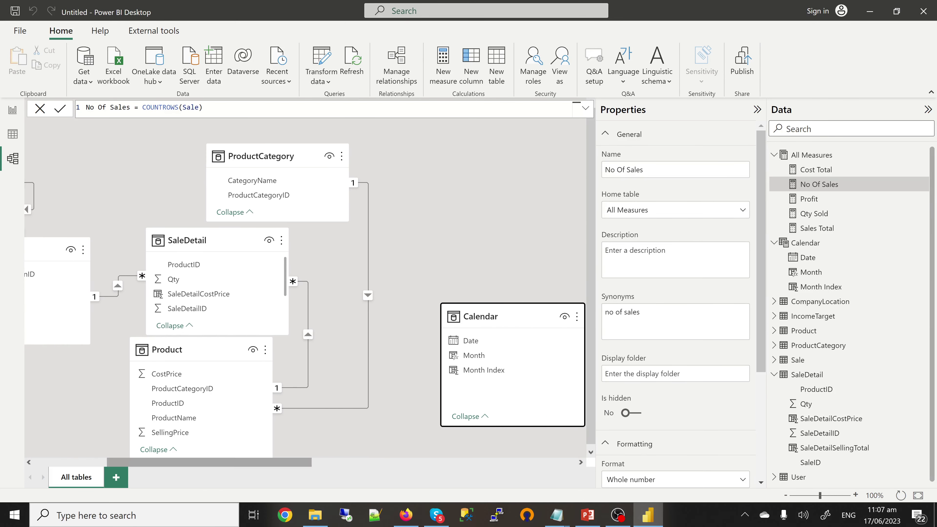
pyautogui.moveTo(512, 316); pyautogui.dragTo(443, 282)
pyautogui.moveTo(209, 462); pyautogui.dragTo(177, 462)
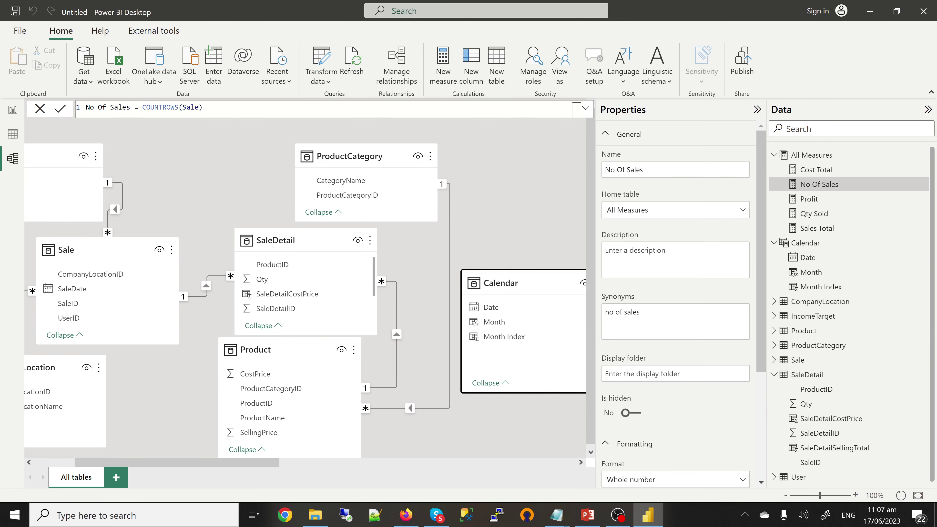
# - Create a relationship between the Calendar table's Date and the Sale table's SaleDate, and return to the report
pyautogui.click(491, 307)
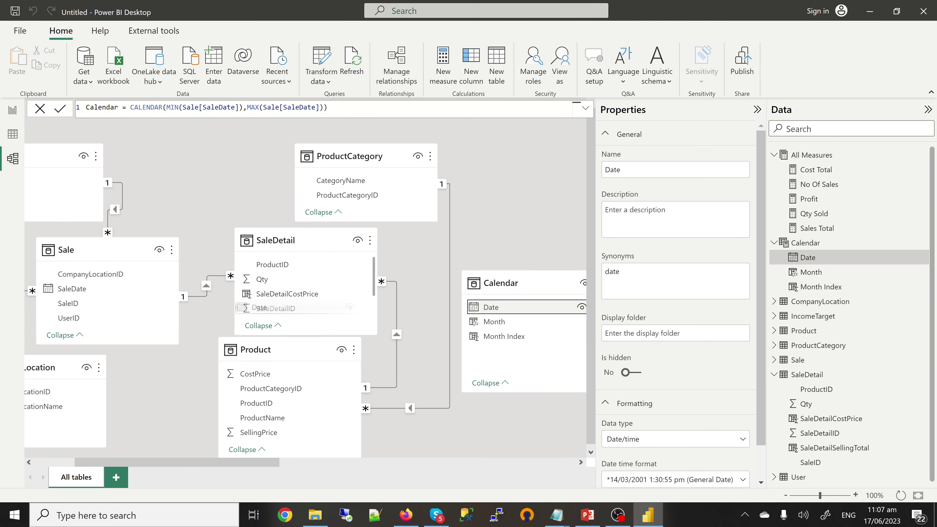
pyautogui.moveTo(491, 307); pyautogui.dragTo(74, 288)
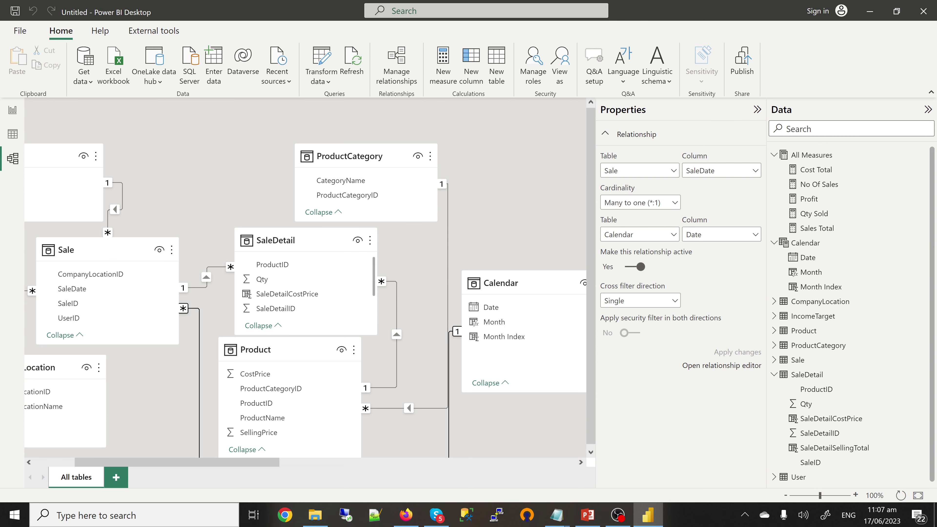
pyautogui.click(12, 110)
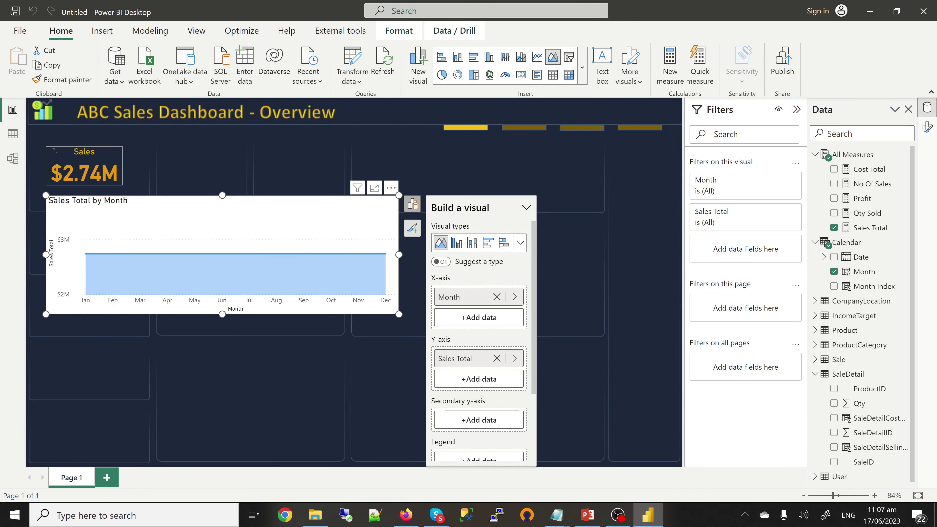
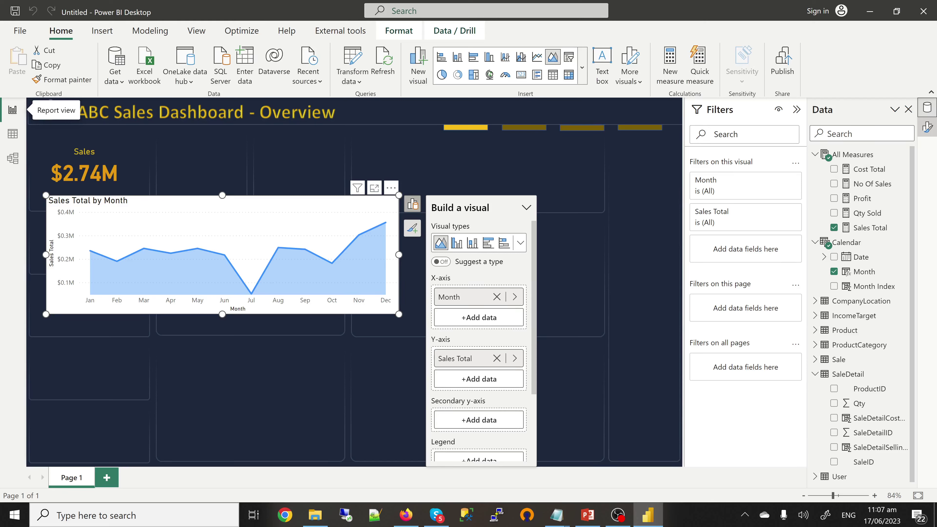
# - Turn off the area chart's X-axis title and the X-axis itself
pyautogui.click(927, 128)
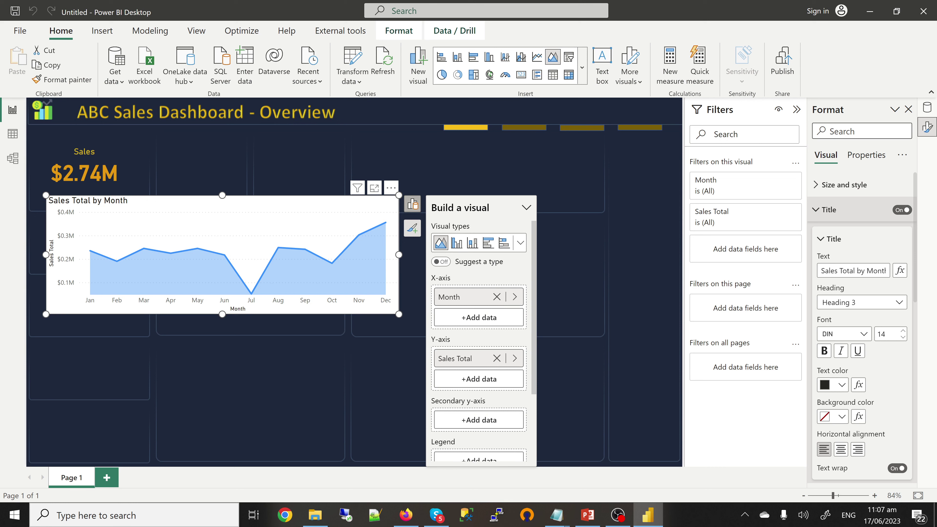
pyautogui.click(830, 209)
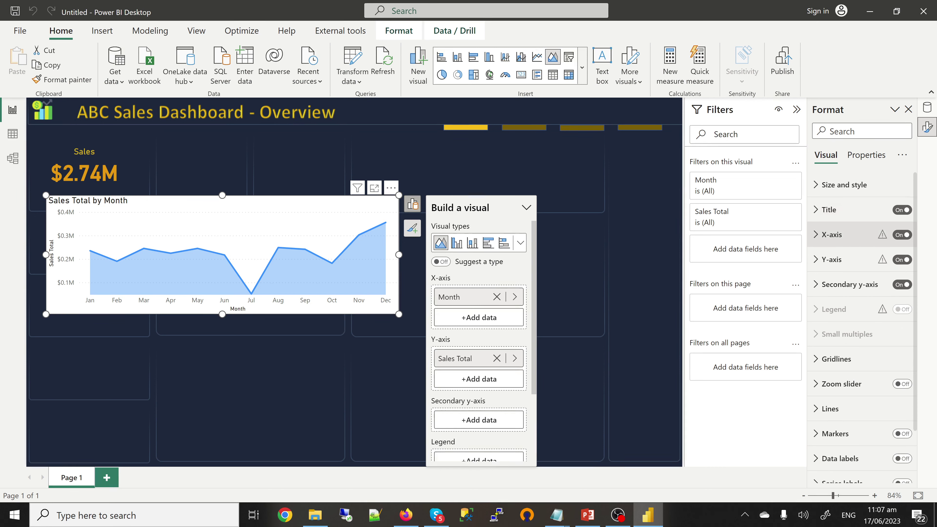
pyautogui.click(831, 234)
pyautogui.click(832, 234)
pyautogui.click(832, 234)
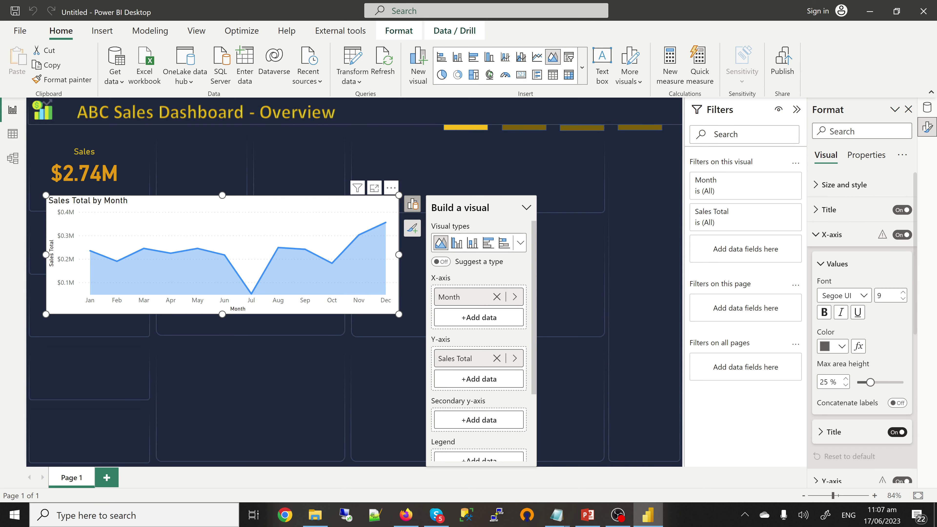
pyautogui.click(897, 431)
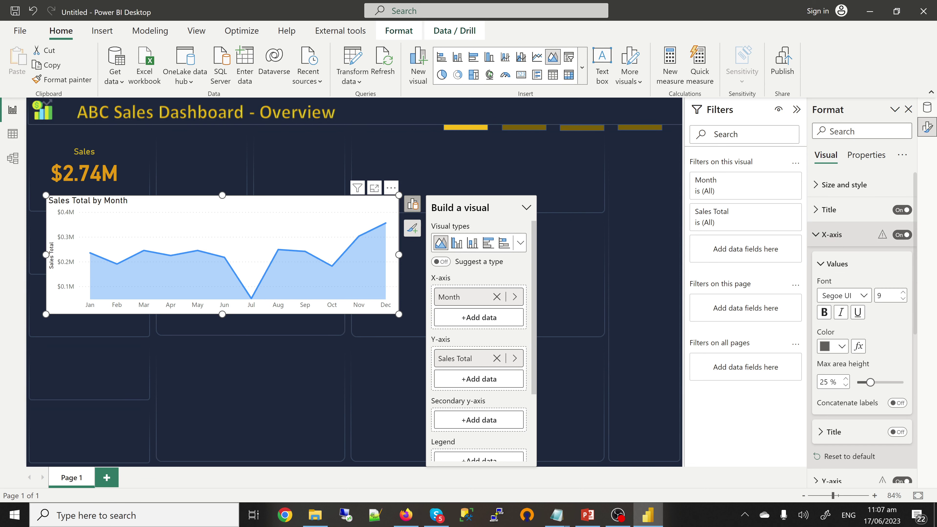
pyautogui.click(832, 234)
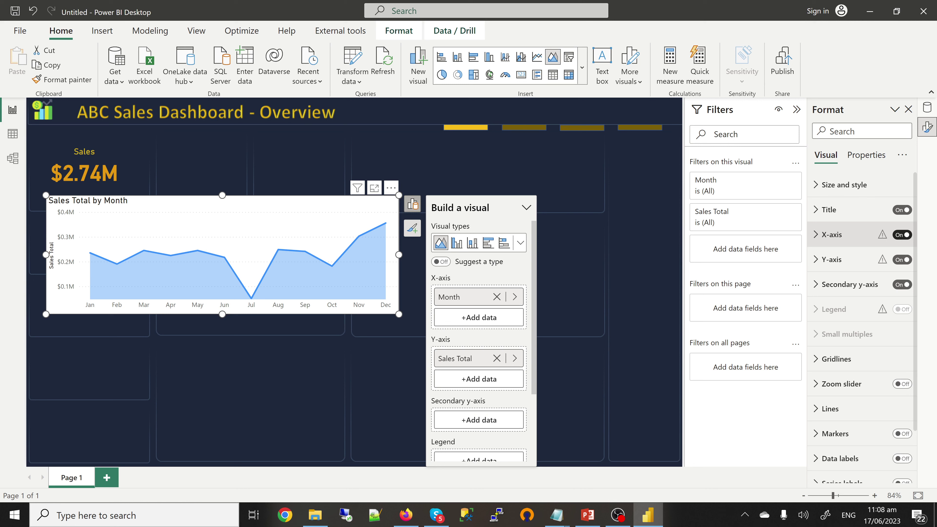
pyautogui.click(902, 234)
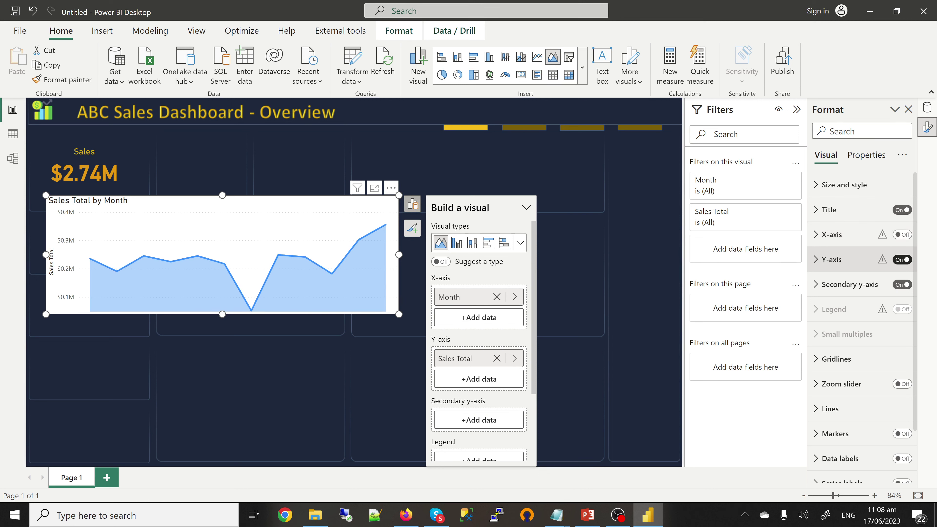
# - Turn off the area chart's Y-axis and its Y-axis title
pyautogui.click(902, 259)
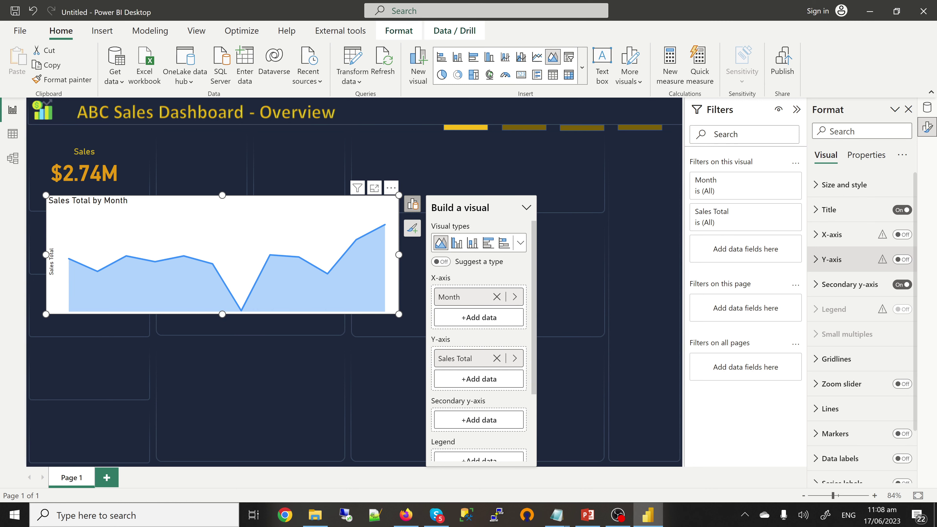
pyautogui.click(831, 260)
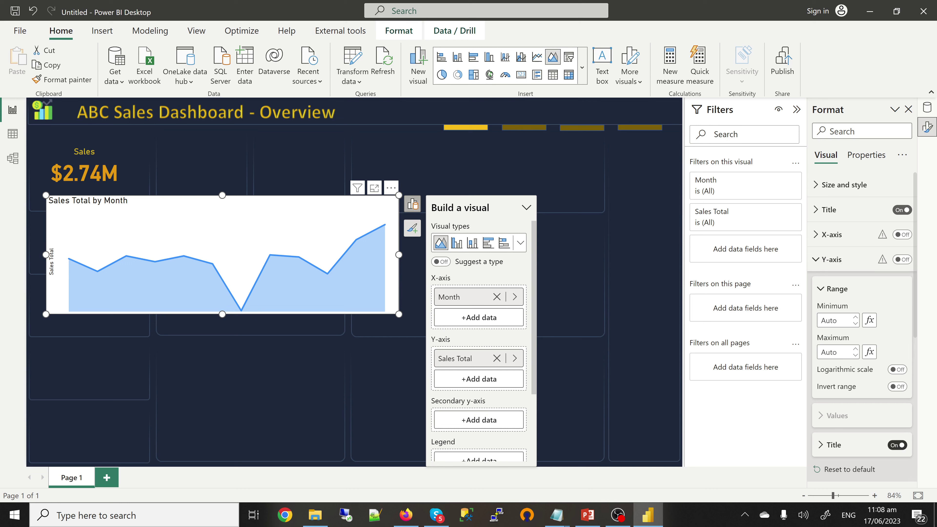
pyautogui.click(831, 259)
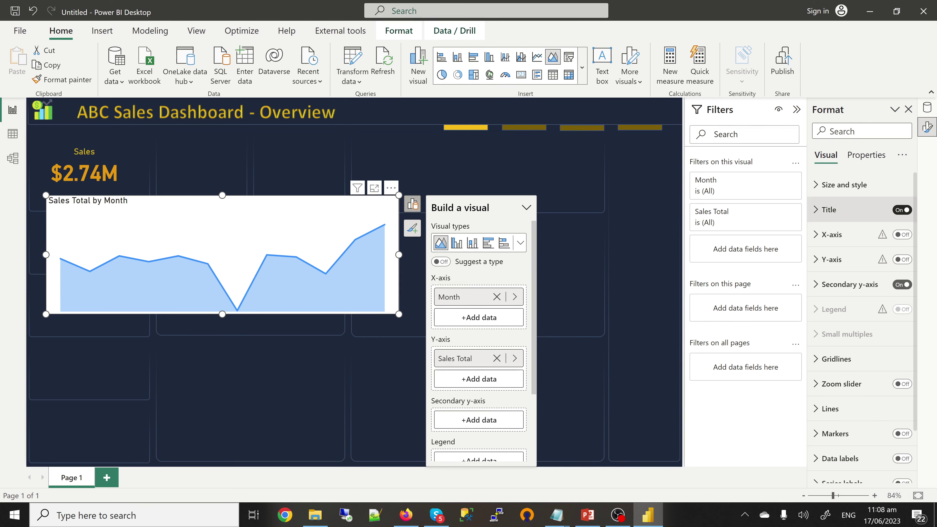
# - Turn off the area chart's background so the dark page shows through
pyautogui.click(844, 185)
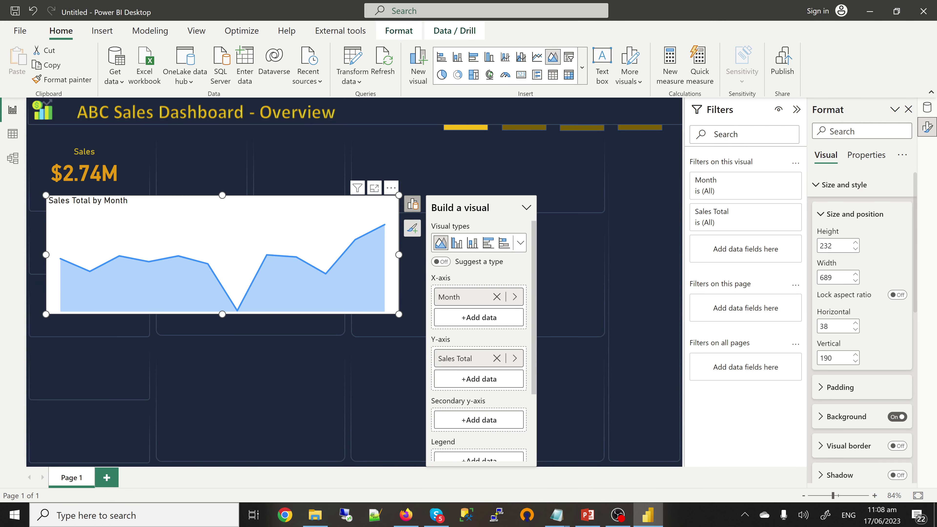
pyautogui.click(896, 416)
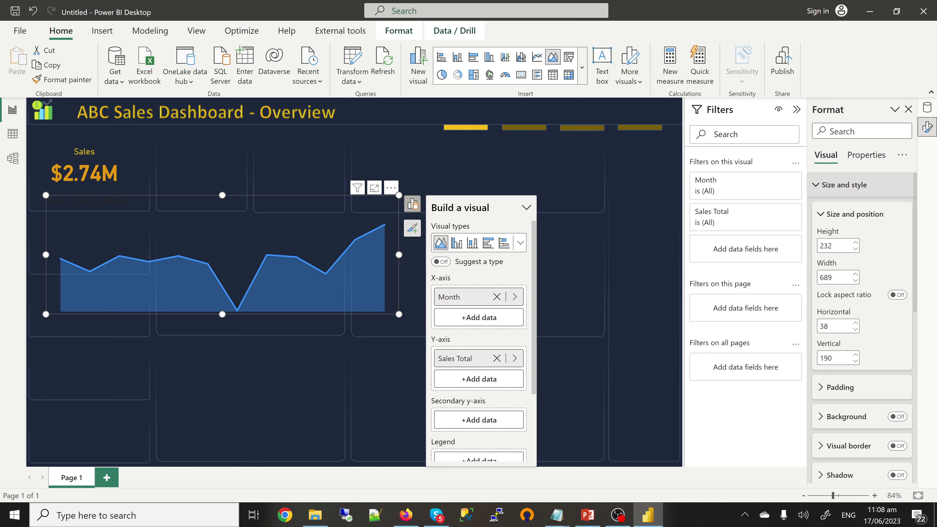
pyautogui.click(844, 185)
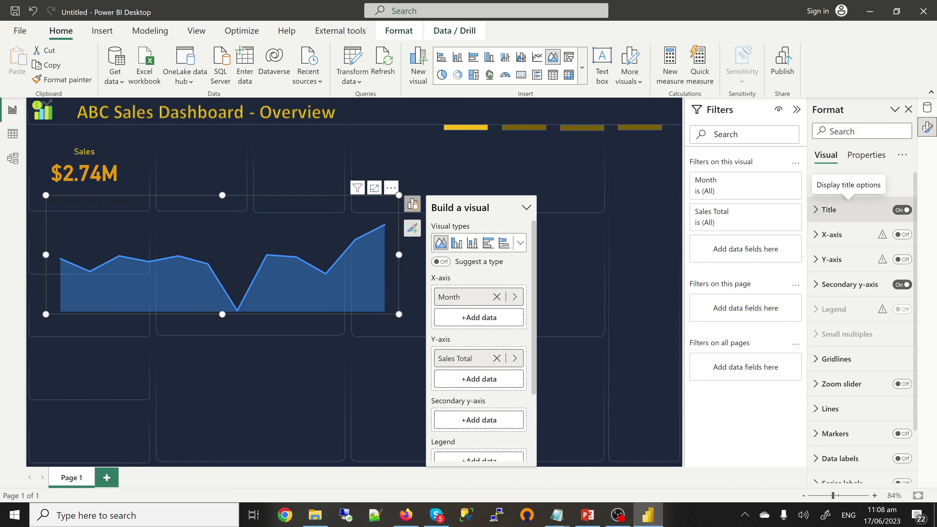
# - Turn off the area chart's title
pyautogui.click(844, 209)
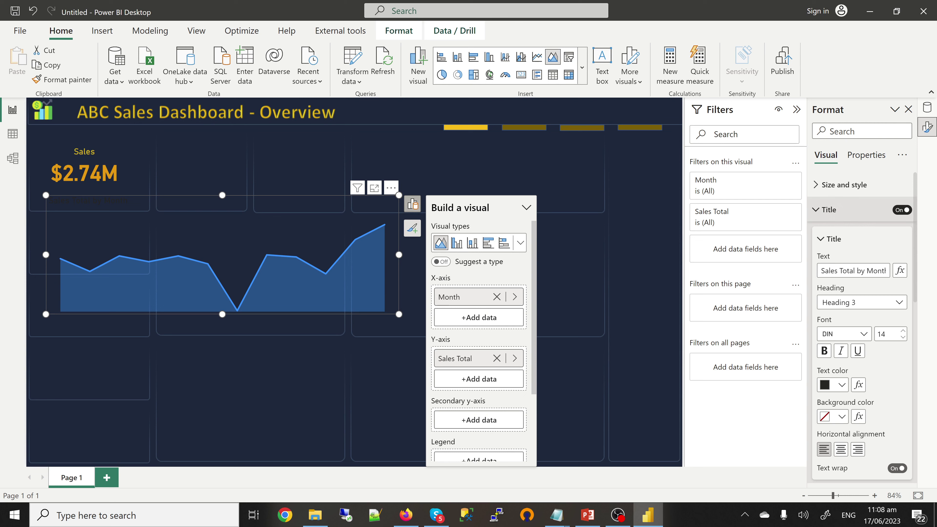
pyautogui.click(902, 210)
pyautogui.click(845, 209)
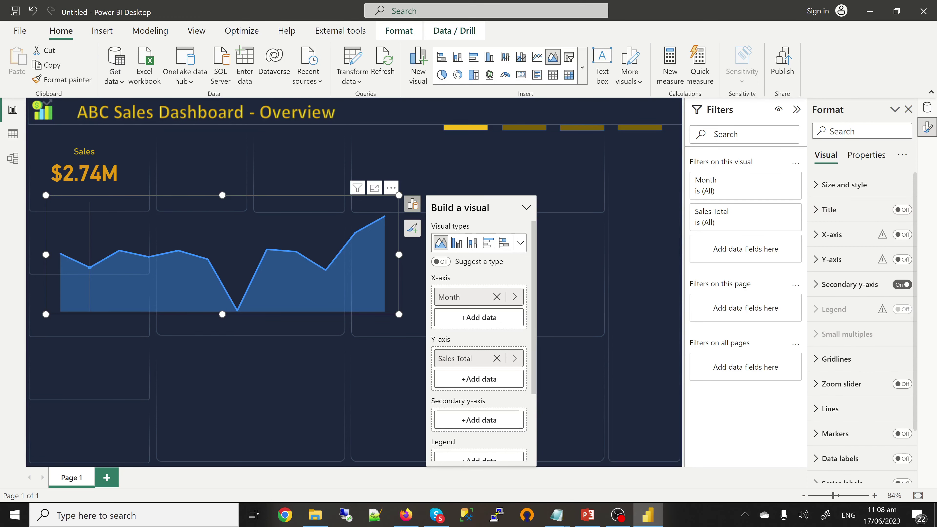
# - Shrink the area chart to sparkline size and place it beneath the Sales value in the first tile
pyautogui.moveTo(398, 314); pyautogui.dragTo(177, 244)
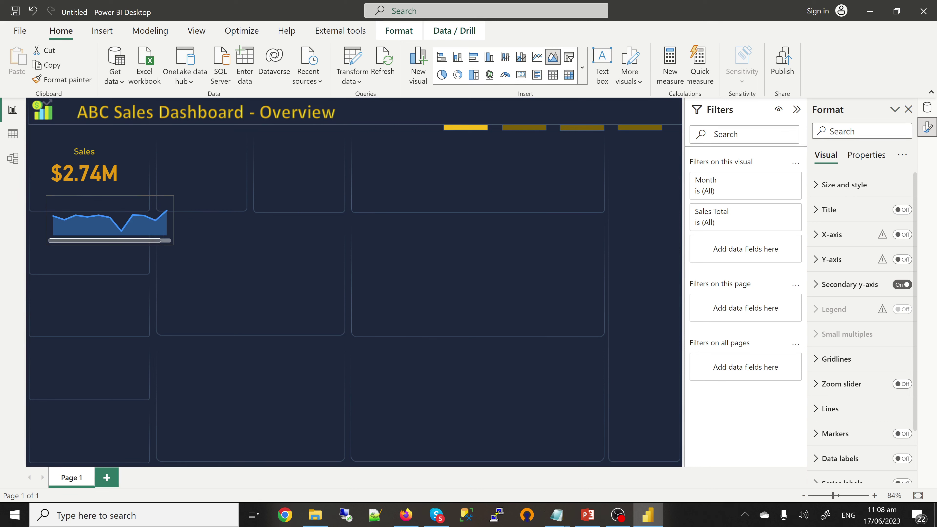
pyautogui.moveTo(177, 245); pyautogui.dragTo(152, 192)
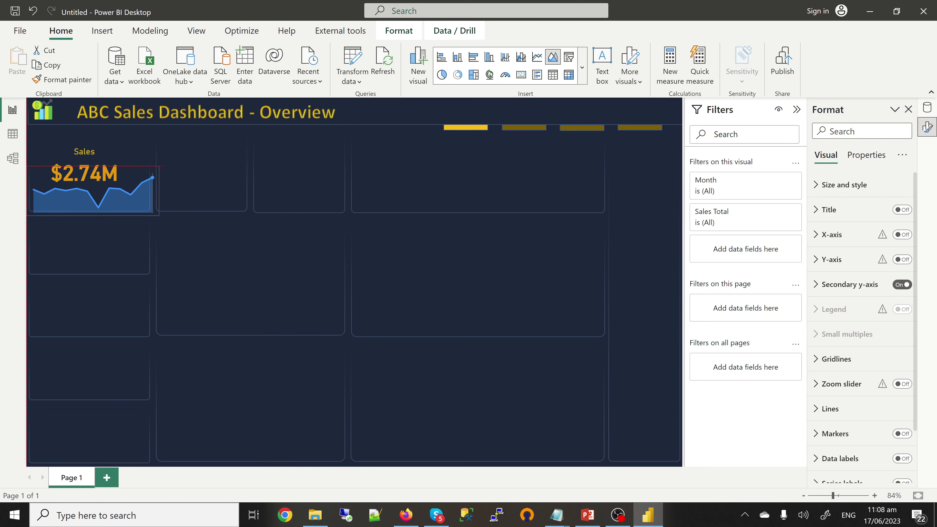
pyautogui.moveTo(152, 196)
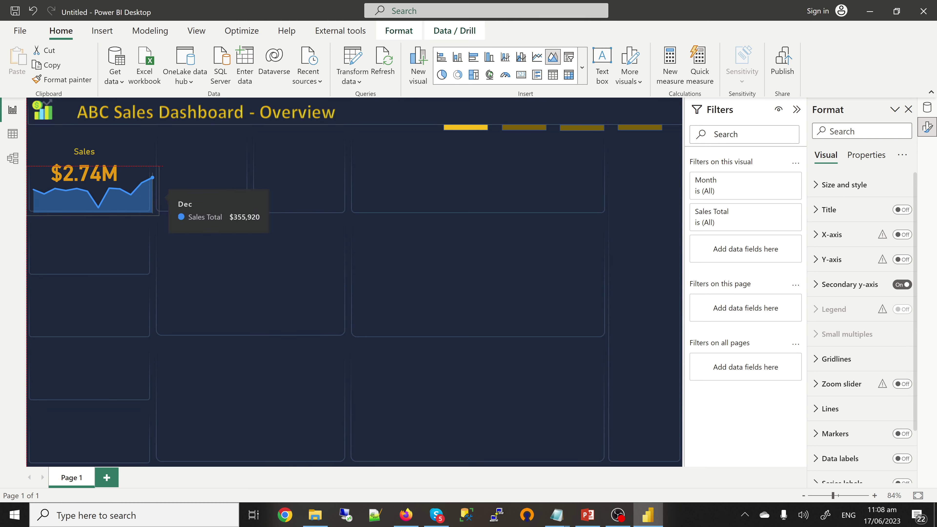
pyautogui.moveTo(152, 196); pyautogui.dragTo(152, 190)
pyautogui.click(153, 177)
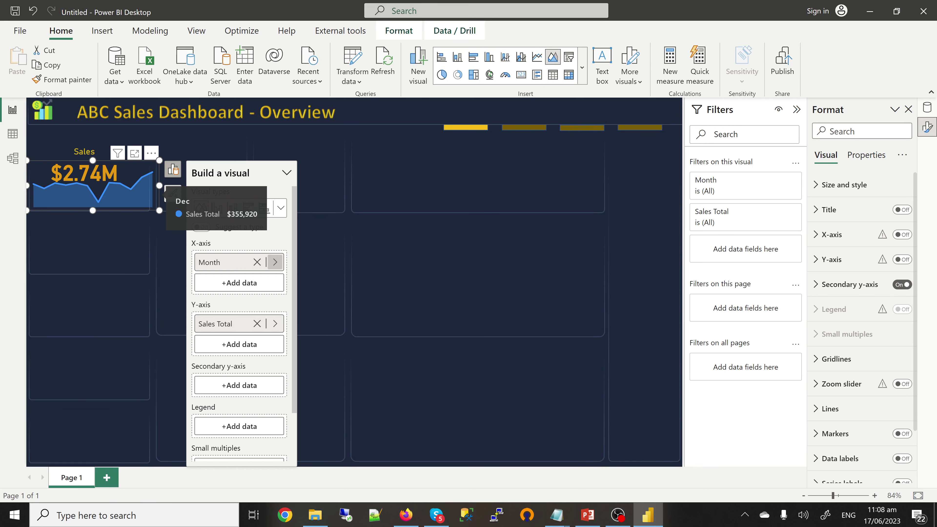
pyautogui.click(275, 262)
pyautogui.press('Escape')
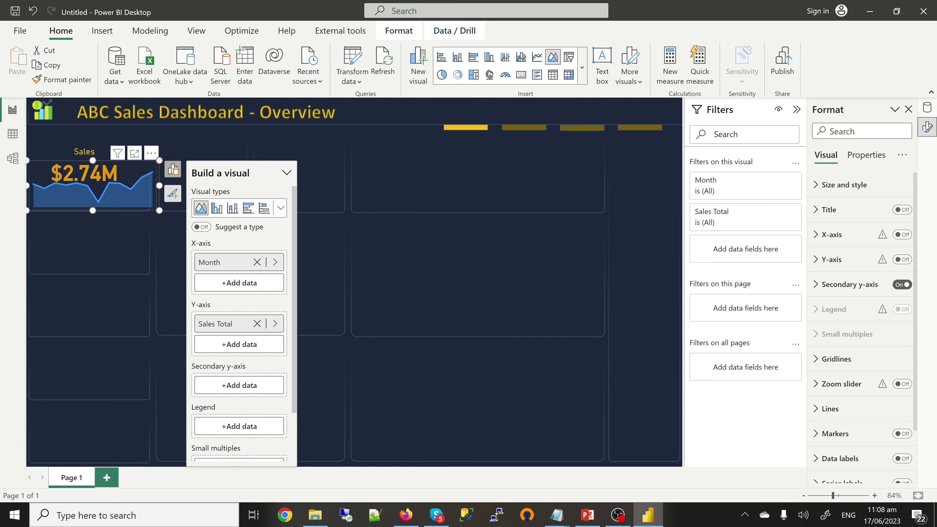
pyautogui.press('Escape')
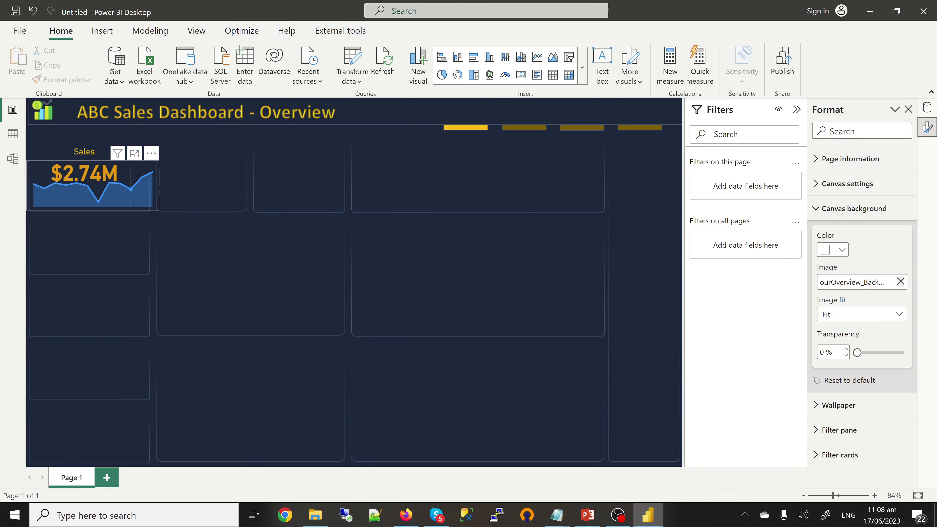
# - Shift the sparkline down to the first tile's lower edge and narrow it to the tile's width
pyautogui.click(120, 192)
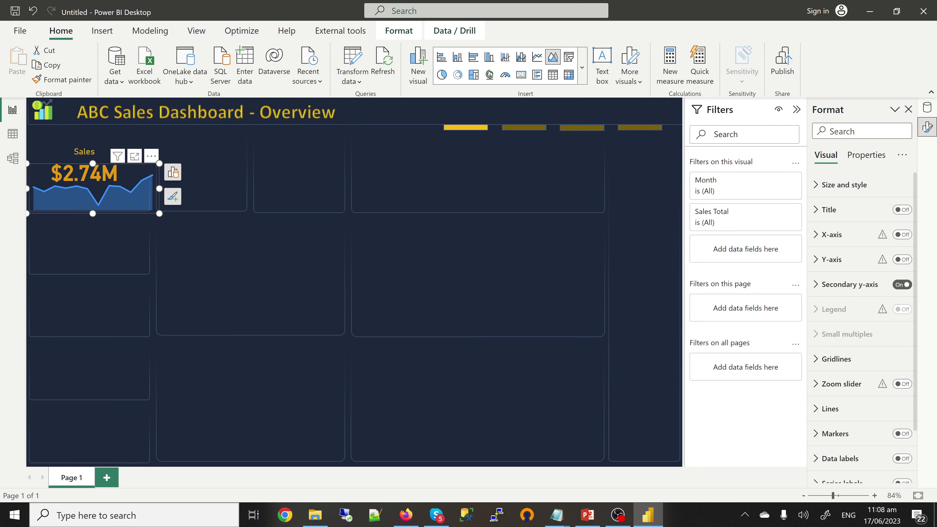
pyautogui.moveTo(159, 189); pyautogui.dragTo(154, 189)
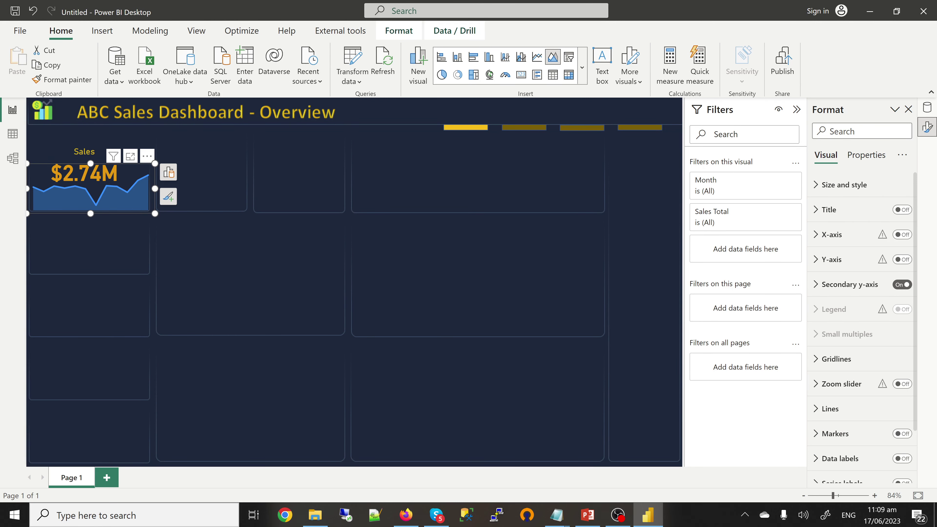
pyautogui.press('Escape')
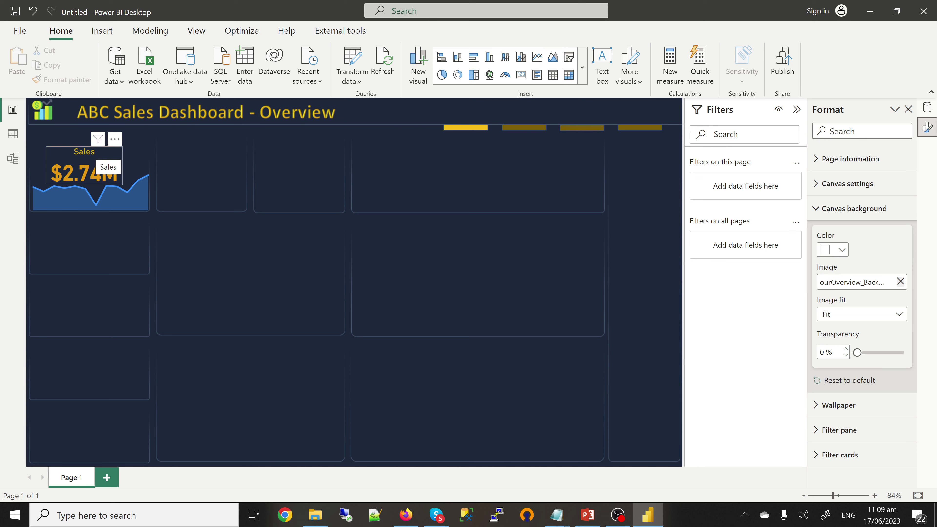
# - Copy the Sales card together with its sparkline and place the pasted pair in the second tile
pyautogui.click(84, 165)
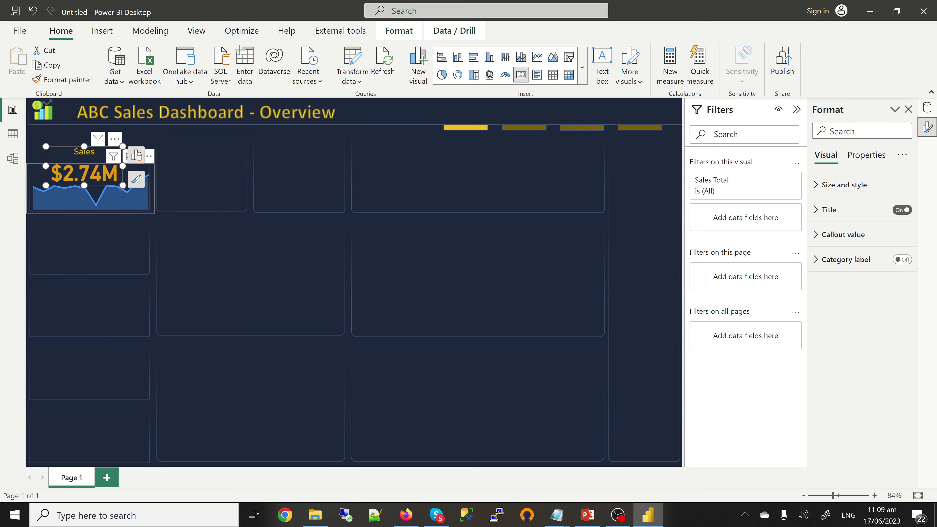
pyautogui.hotkey('ctrl', 'a')
pyautogui.hotkey('ctrl', 'c')
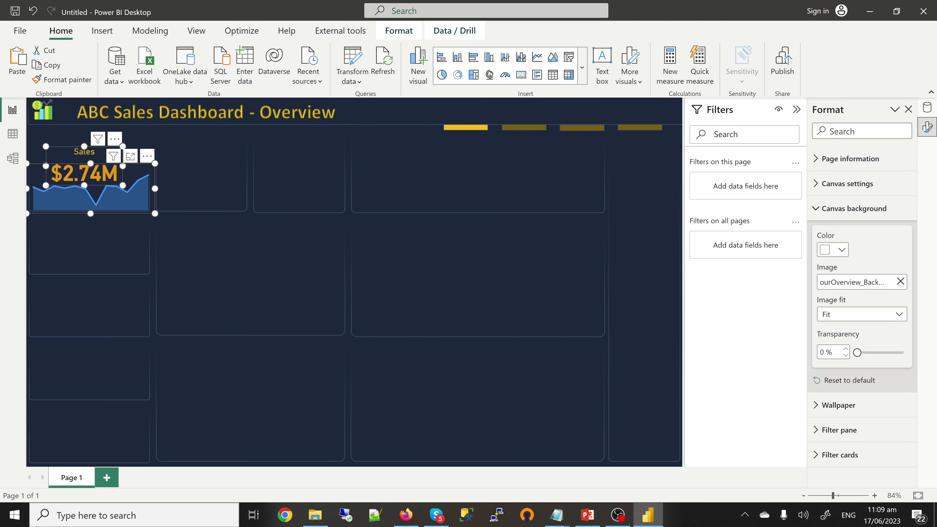
pyautogui.hotkey('ctrl', 'v')
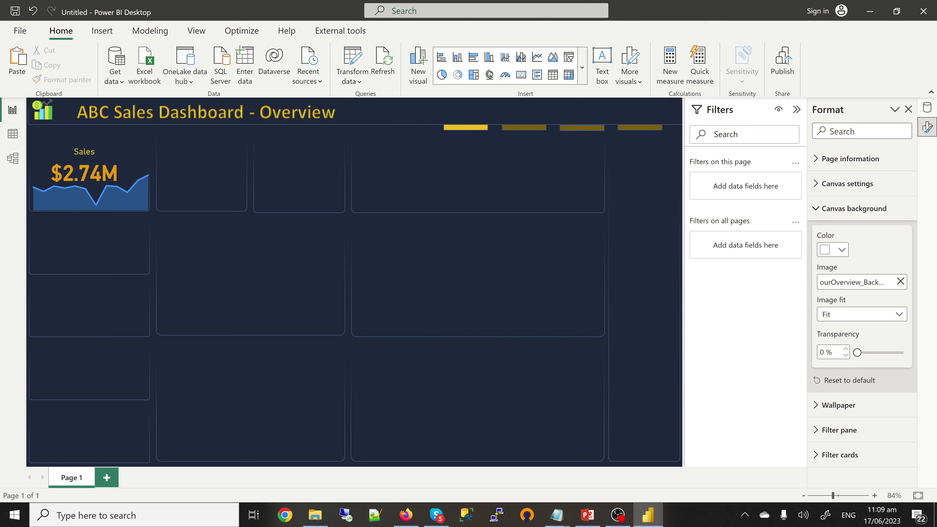
pyautogui.hotkey('ctrl', 'v')
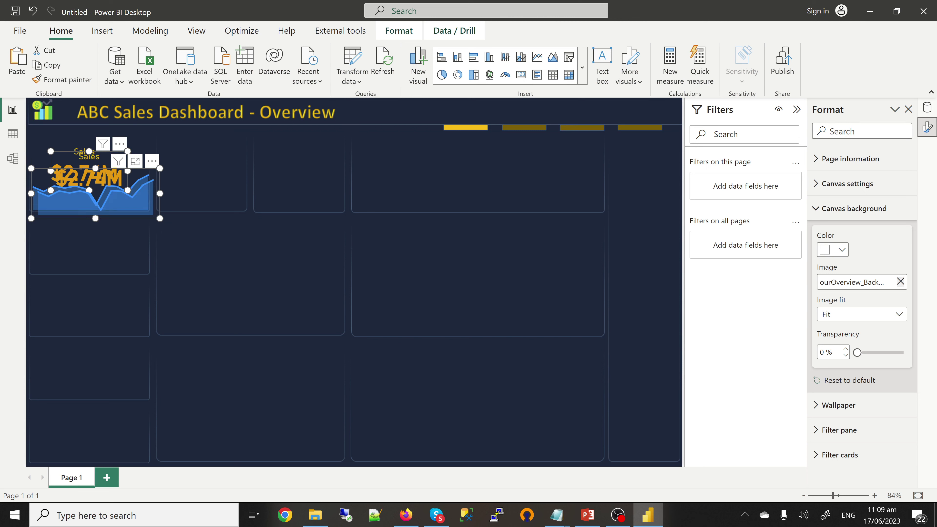
pyautogui.moveTo(132, 197); pyautogui.dragTo(127, 255)
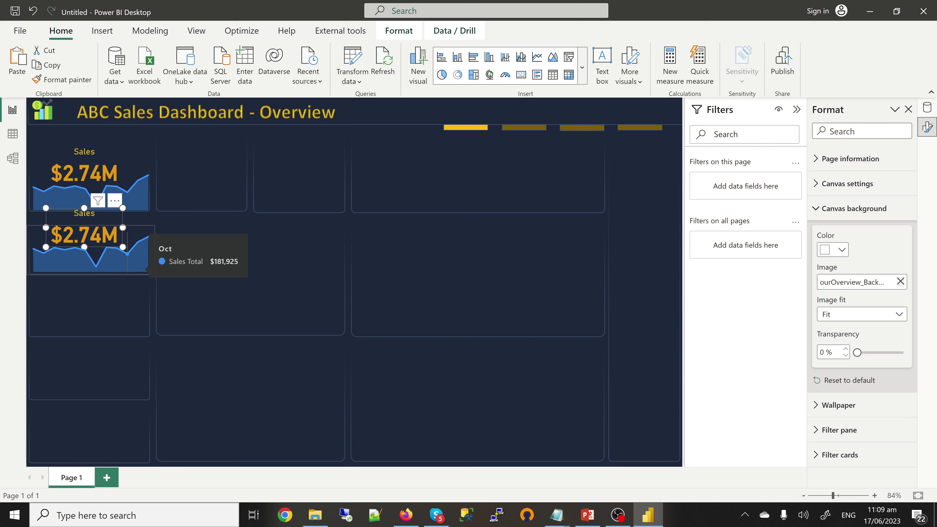
# - Nudge the second tile's sparkline down so it sits on the tile's lower edge
pyautogui.click(127, 254)
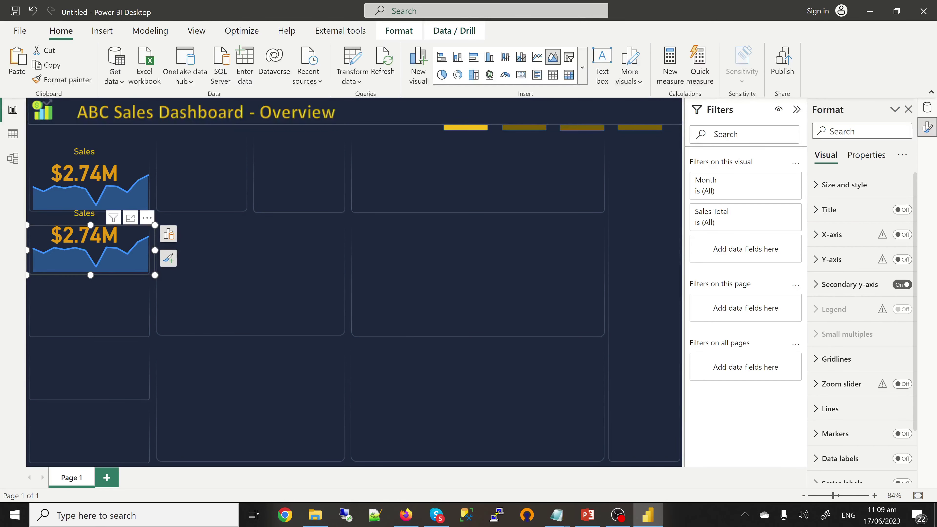
pyautogui.press('Down')
pyautogui.press('Down')
pyautogui.press('Up')
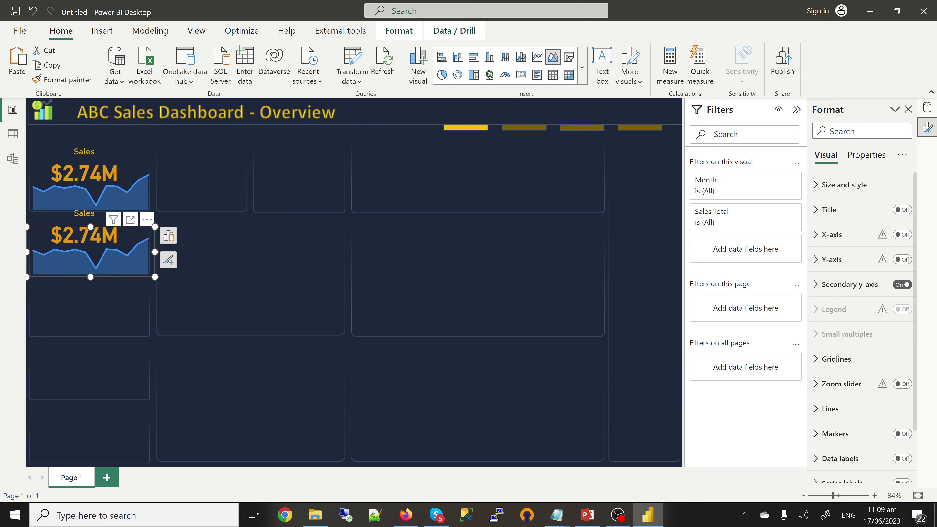
pyautogui.press('Escape')
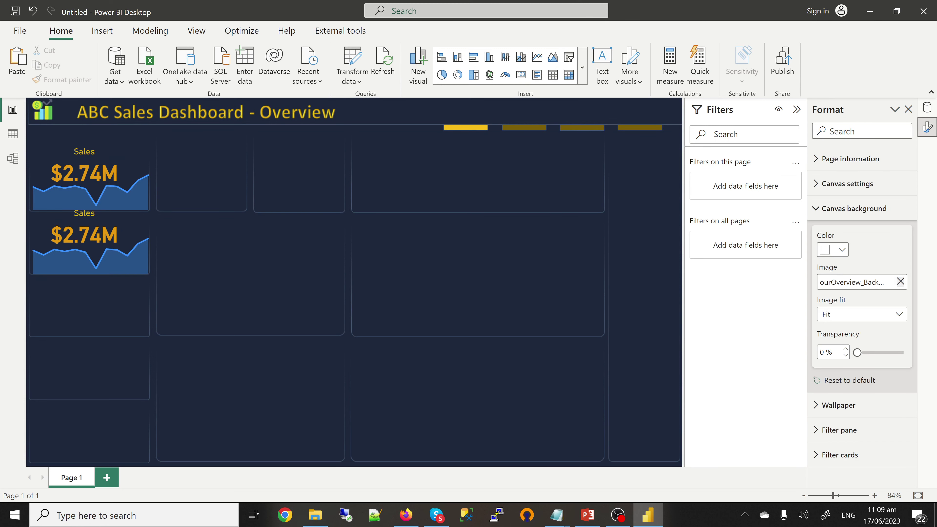
# - Paste another copy of the Sales card and sparkline and place it in the third tile
pyautogui.hotkey('ctrl', 'v')
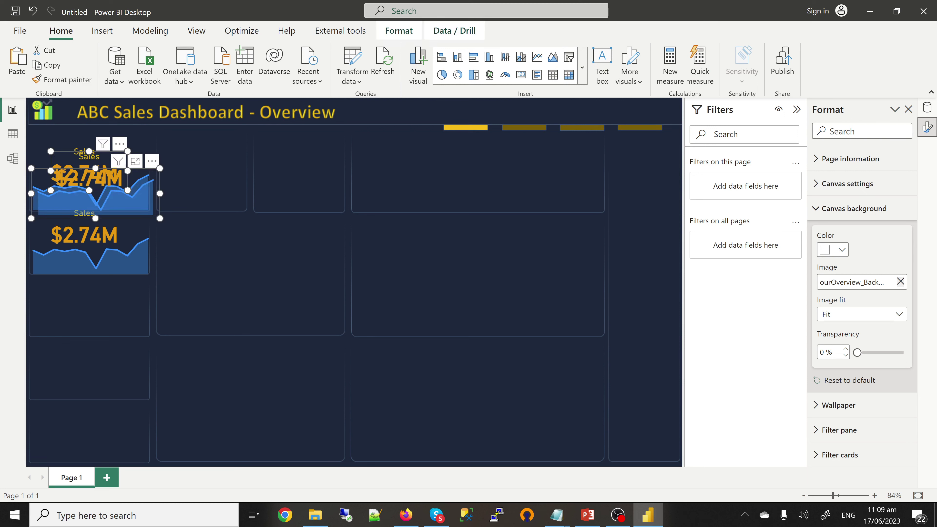
pyautogui.moveTo(89, 171); pyautogui.dragTo(84, 291)
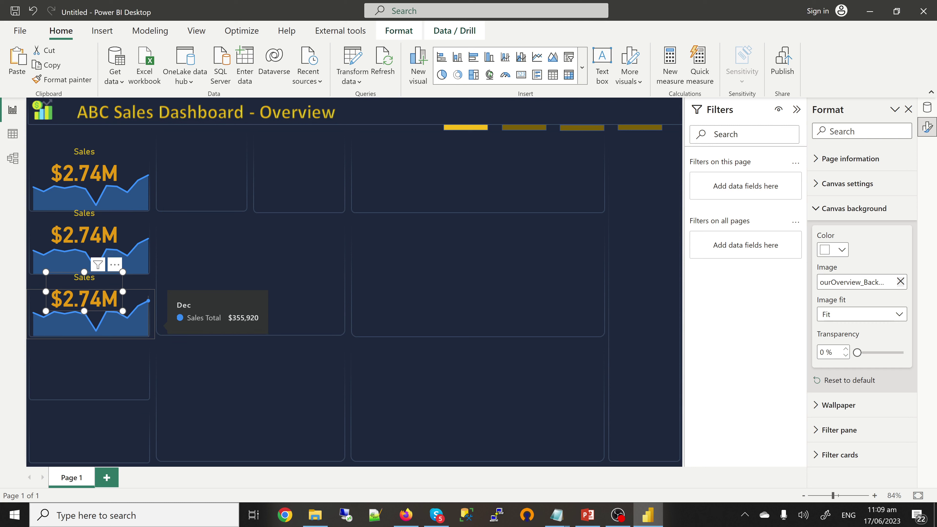
pyautogui.press('Escape')
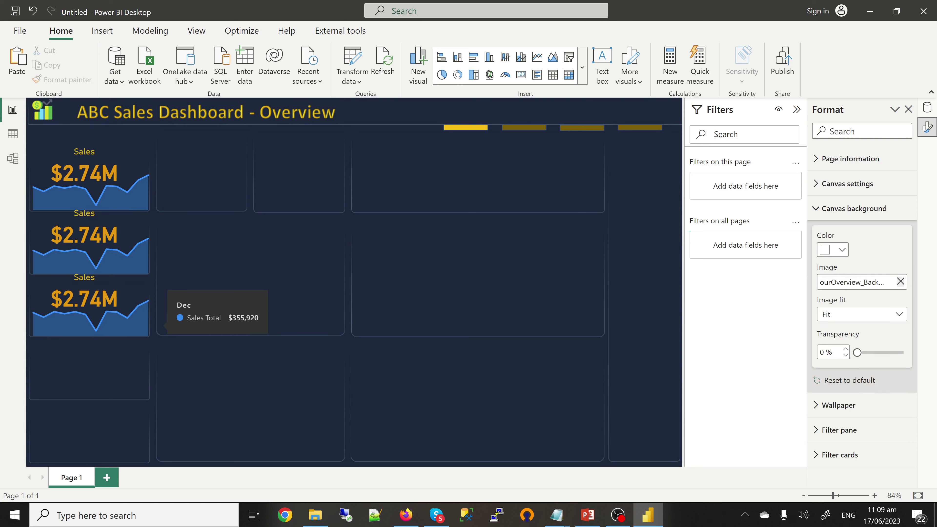
# - Paste a copy of the Sales card and sparkline into the fourth tile and nudge the visuals down to fit
pyautogui.hotkey('ctrl', 'v')
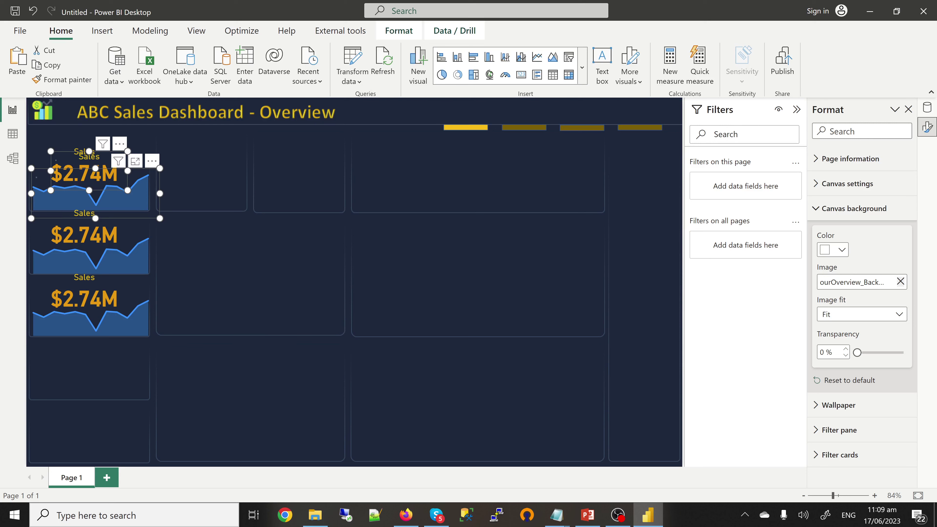
pyautogui.moveTo(144, 185); pyautogui.dragTo(138, 365)
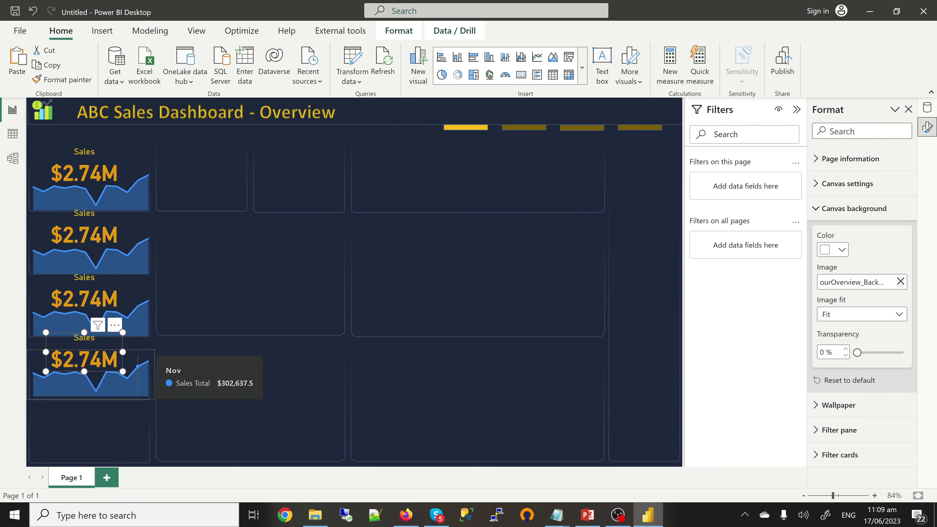
pyautogui.press('Down')
pyautogui.click(117, 380)
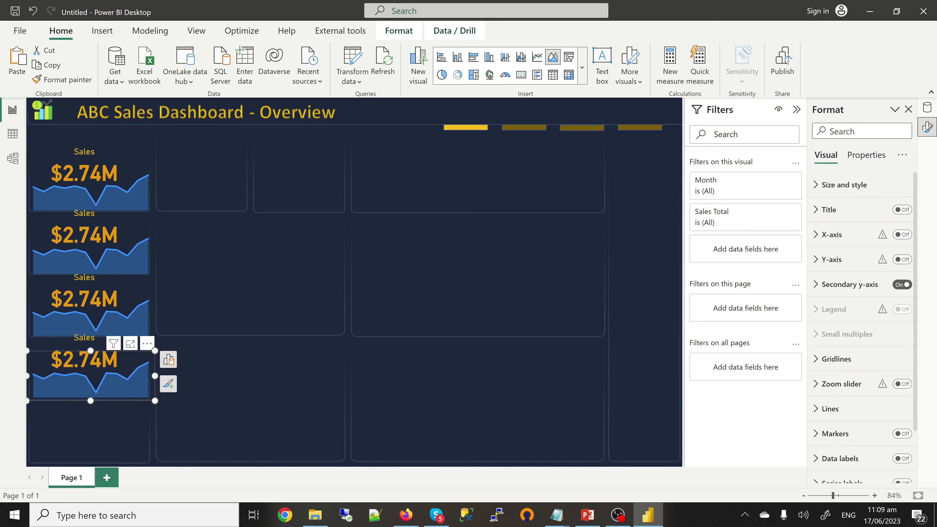
pyautogui.press('Escape')
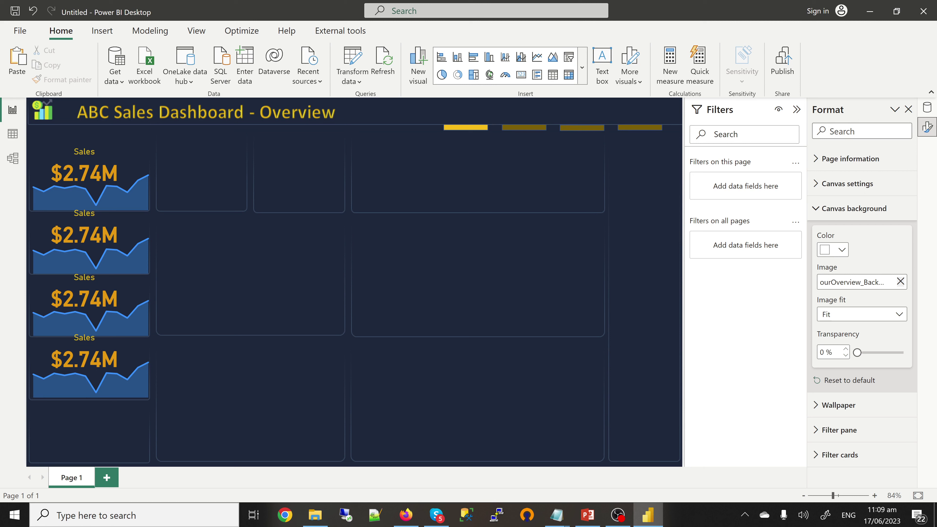
# - Paste one more copy of the Sales card and sparkline and place it in the fifth tile
pyautogui.hotkey('ctrl', 'v')
pyautogui.moveTo(127, 191); pyautogui.dragTo(127, 442)
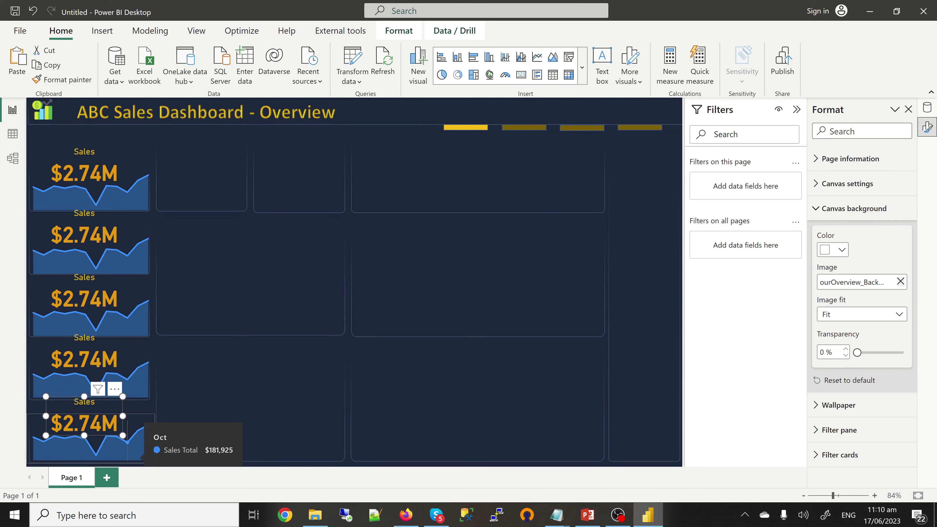
pyautogui.press('Escape')
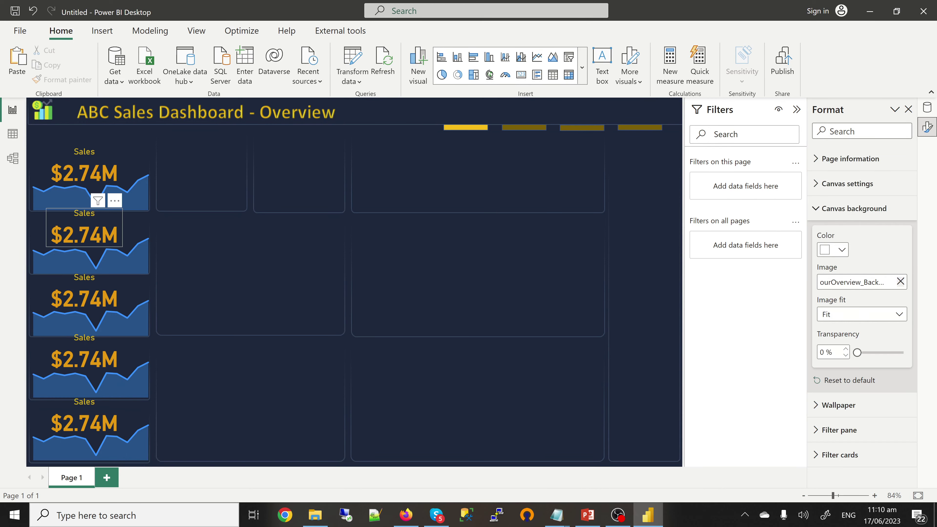
# - Nudge the second tile's card down slightly and change its title text to Cost
pyautogui.click(84, 229)
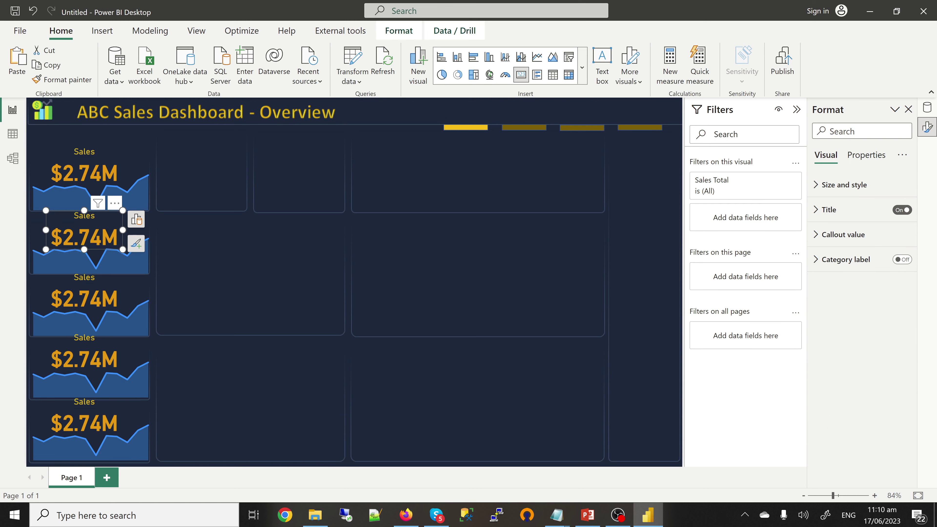
pyautogui.press('Down')
pyautogui.press('Down')
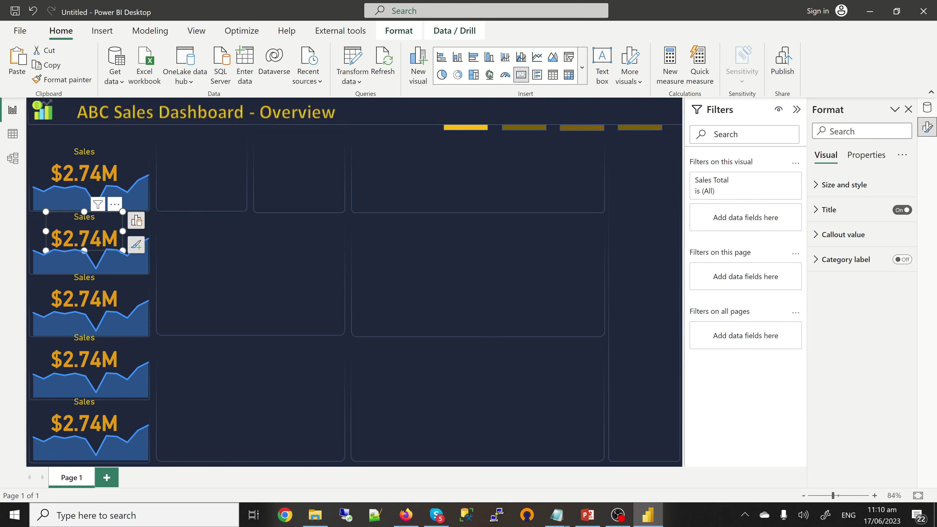
pyautogui.click(835, 210)
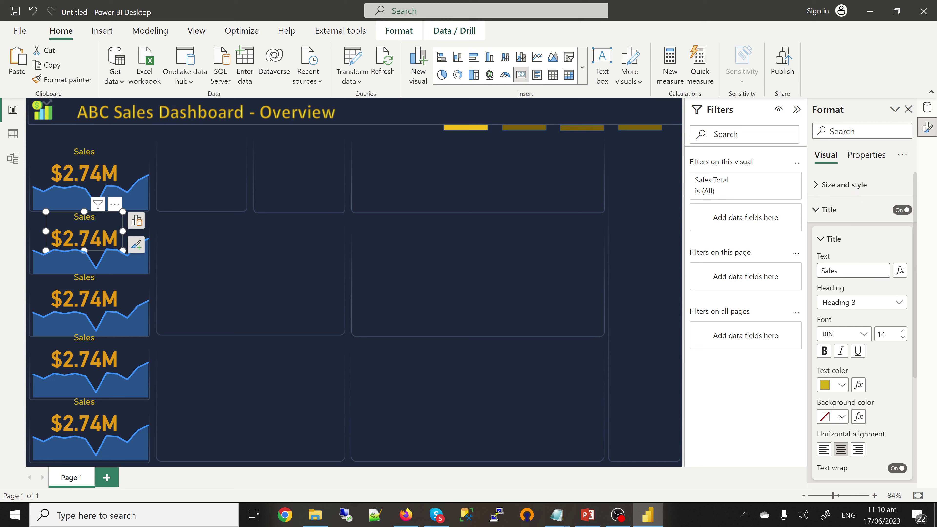
pyautogui.doubleClick(829, 271)
pyautogui.write('Cost')
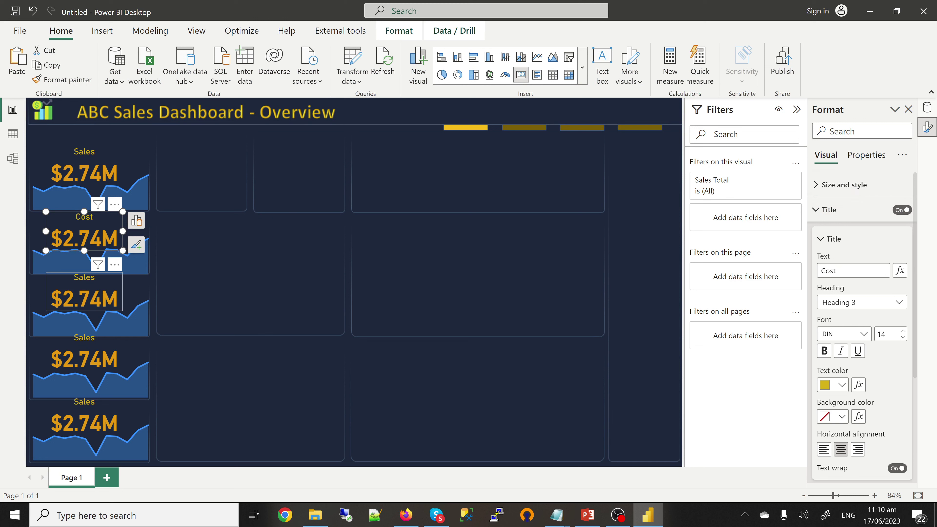
# - Nudge the third tile's card down slightly and change its title text to Profit
pyautogui.click(84, 292)
pyautogui.press('Down')
pyautogui.press('Down')
pyautogui.press('Down')
pyautogui.press('Down')
pyautogui.press('Down')
pyautogui.press('Down')
pyautogui.press('Down')
pyautogui.press('Down')
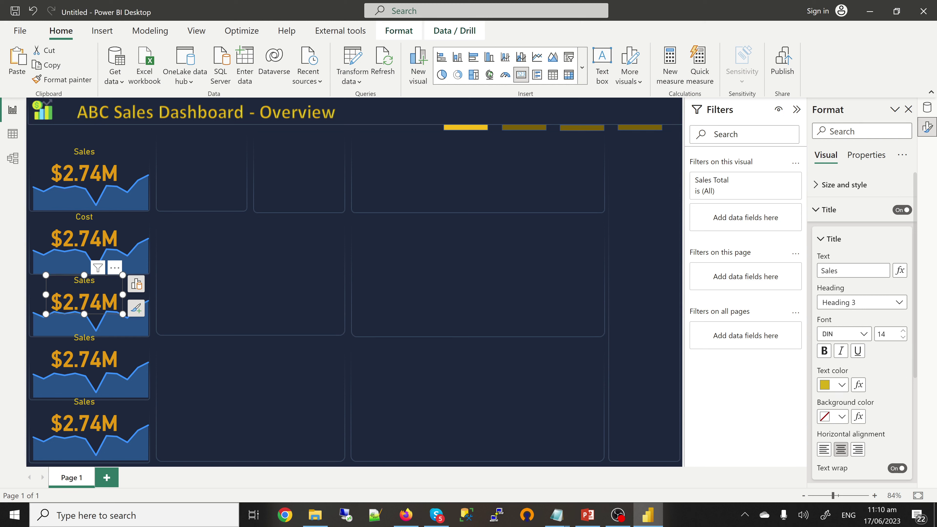
pyautogui.moveTo(838, 270); pyautogui.dragTo(816, 271)
pyautogui.write('Profit')
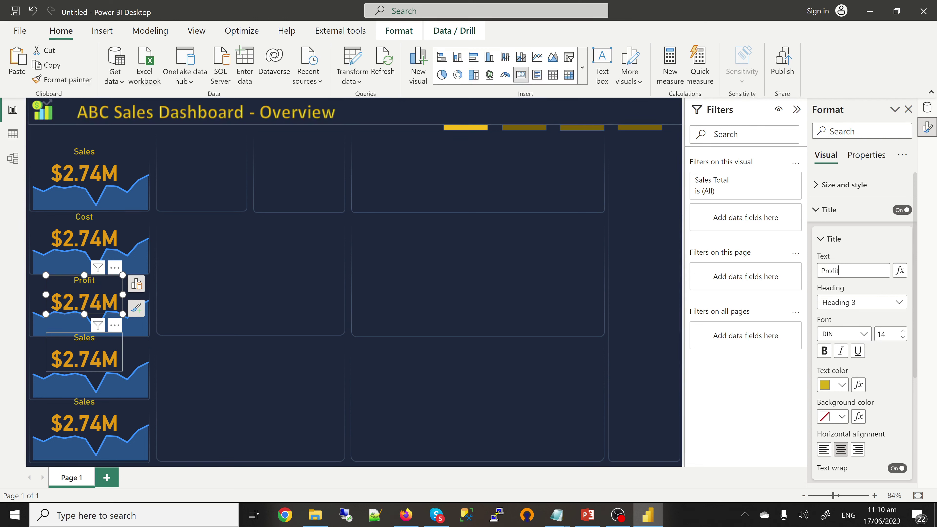
# - Nudge the fourth tile's card down slightly and change its title text to Qty Sold
pyautogui.click(84, 352)
pyautogui.press('Down')
pyautogui.press('Down')
pyautogui.press('Down')
pyautogui.press('Down')
pyautogui.press('Down')
pyautogui.press('Down')
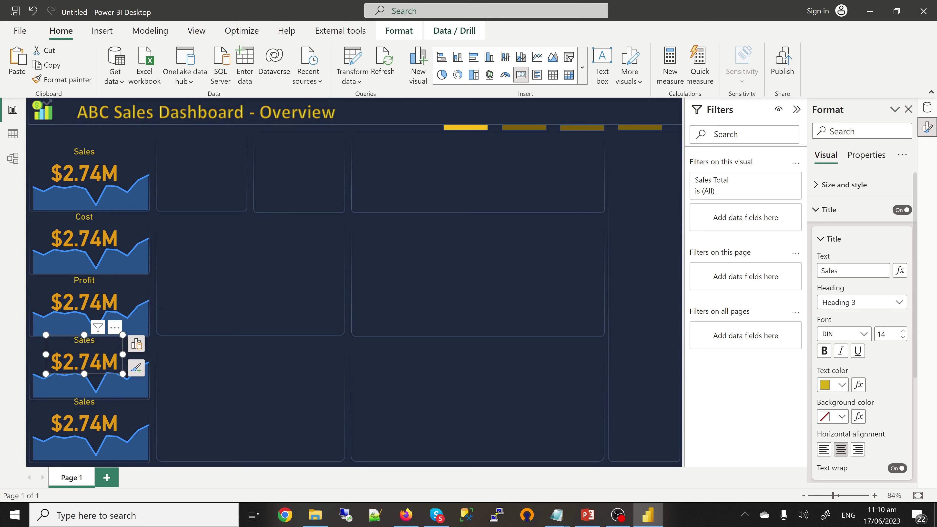
pyautogui.press('Down')
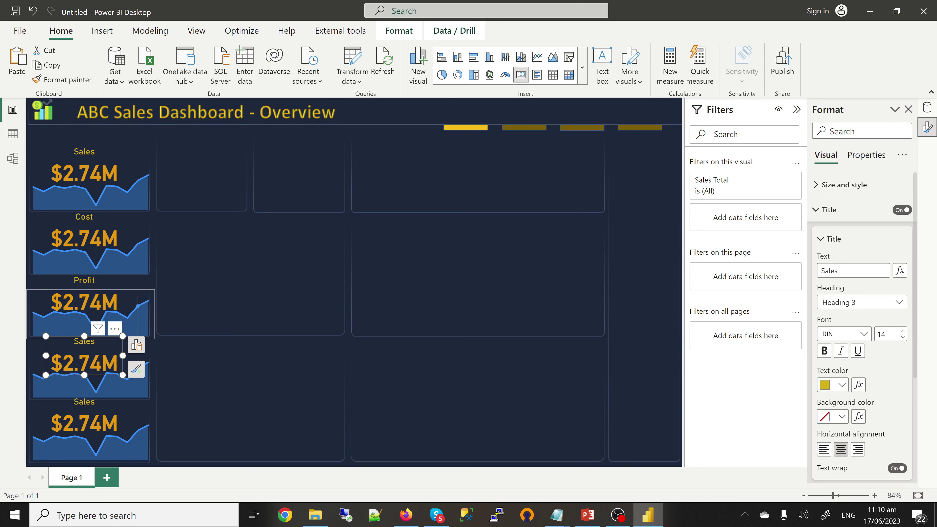
pyautogui.doubleClick(829, 270)
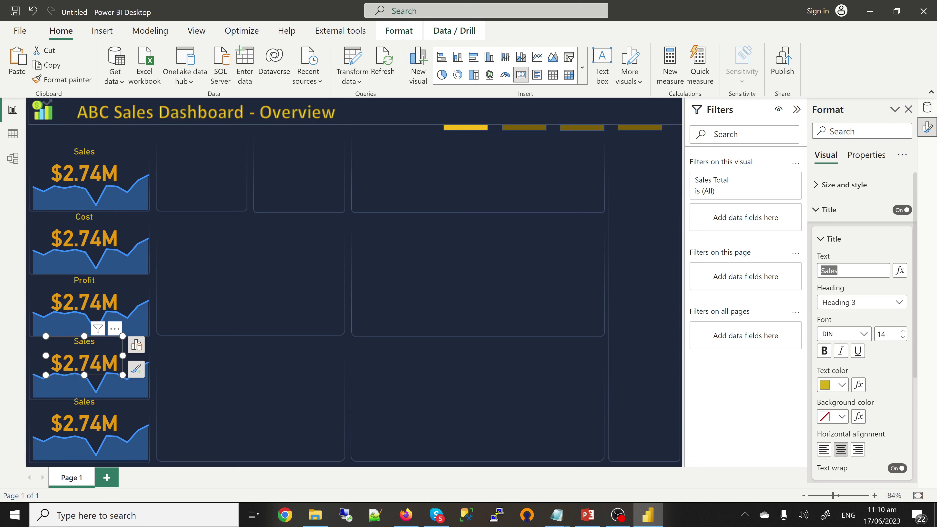
pyautogui.write('Qty Sold')
# - Nudge the fifth tile's card down slightly and change its title text to No of Sales
pyautogui.click(84, 416)
pyautogui.press('Down')
pyautogui.press('Down')
pyautogui.press('Down')
pyautogui.press('Down')
pyautogui.press('Down')
pyautogui.press('Down')
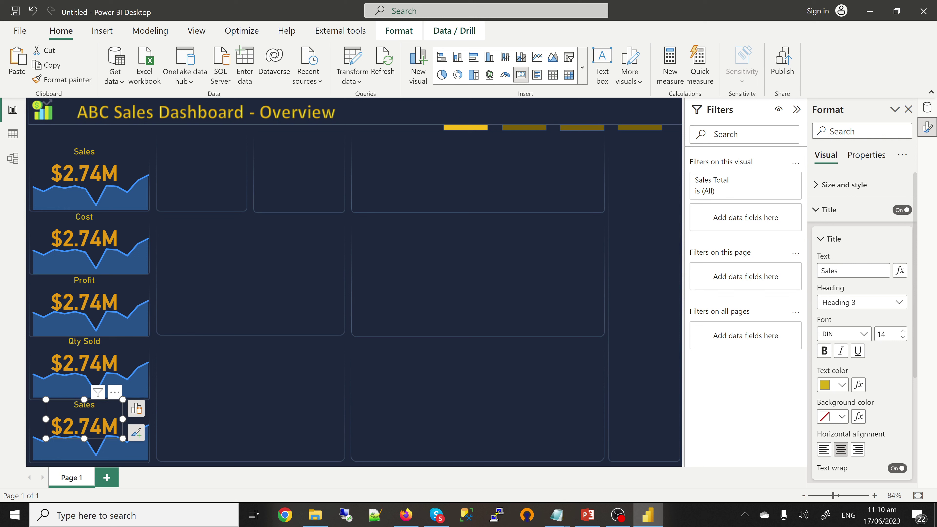
pyautogui.doubleClick(829, 271)
pyautogui.write('No of Sales')
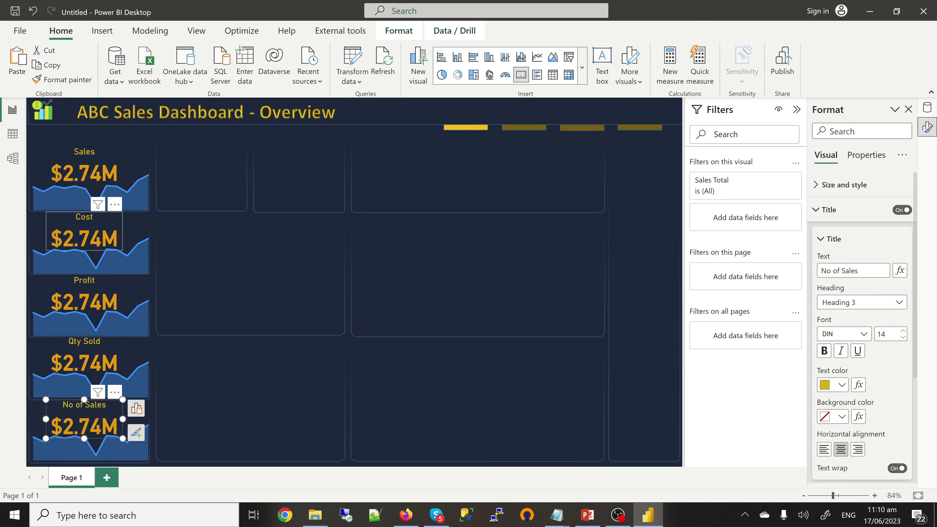
# - Replace the Sales Total measure with Cost Total in both the Cost card and its sparkline
pyautogui.click(90, 221)
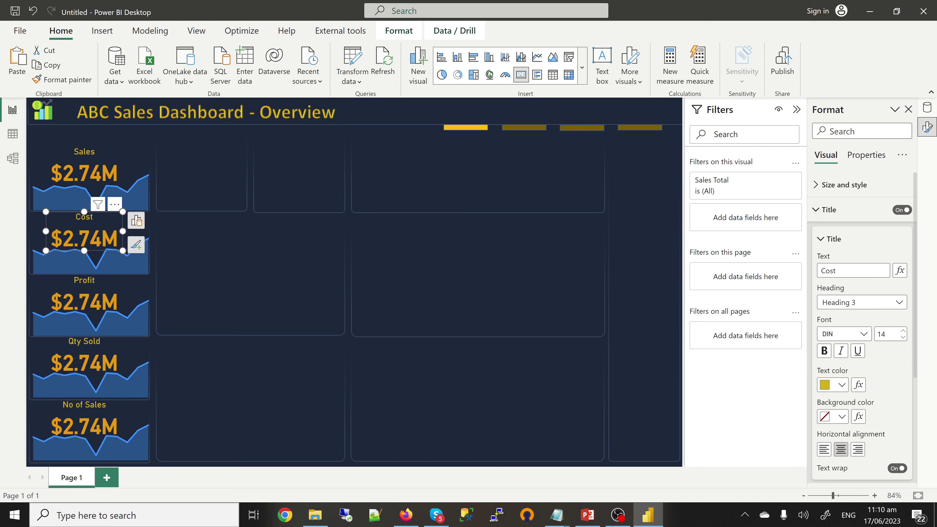
pyautogui.click(926, 108)
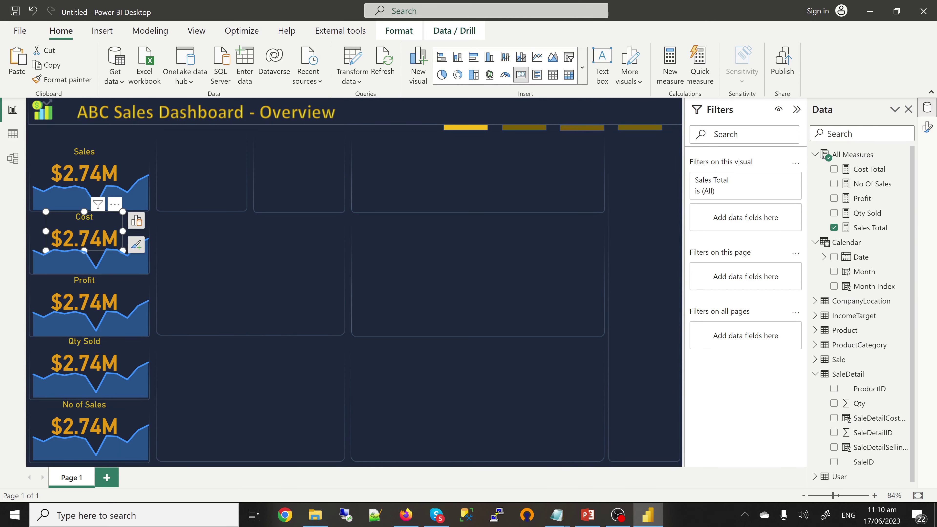
pyautogui.click(833, 227)
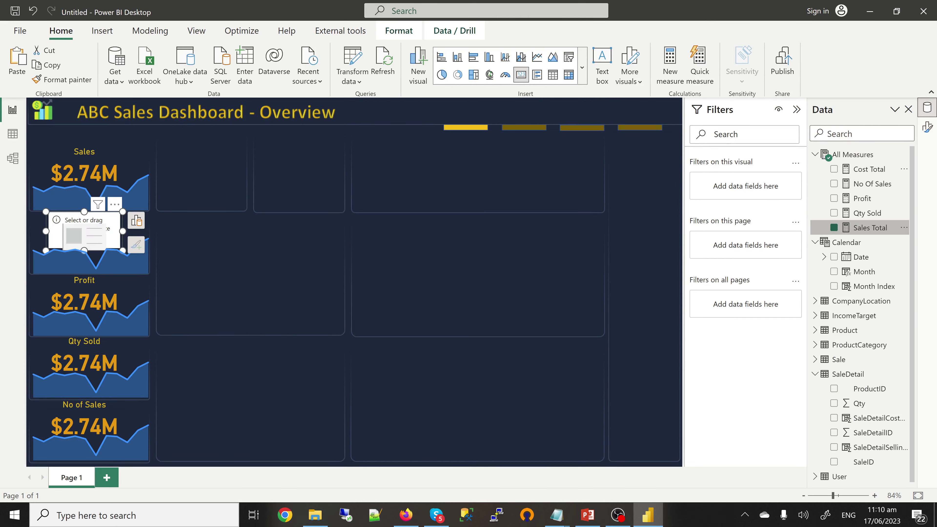
pyautogui.click(834, 168)
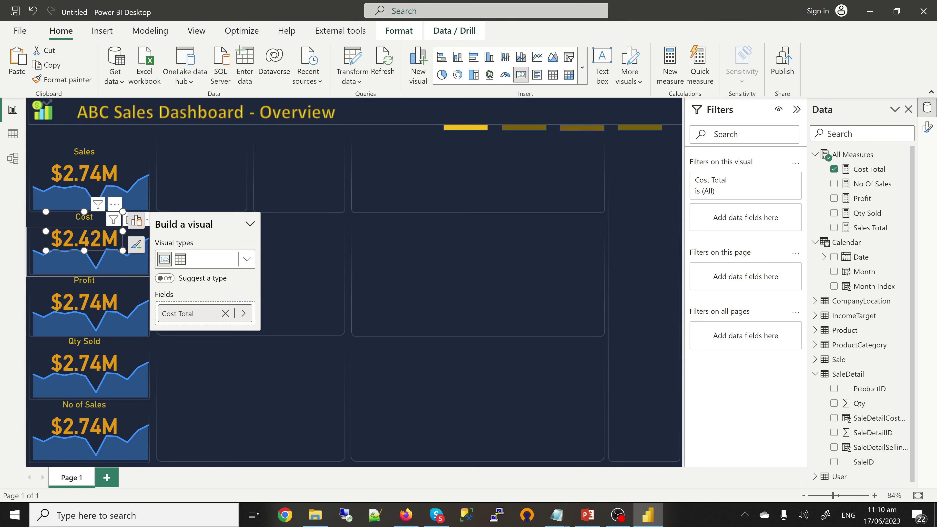
pyautogui.click(91, 264)
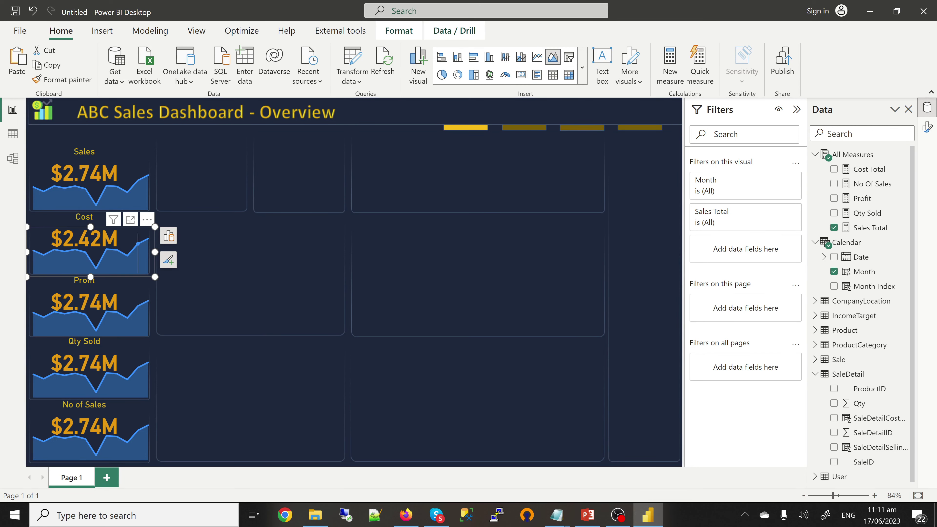
pyautogui.click(834, 227)
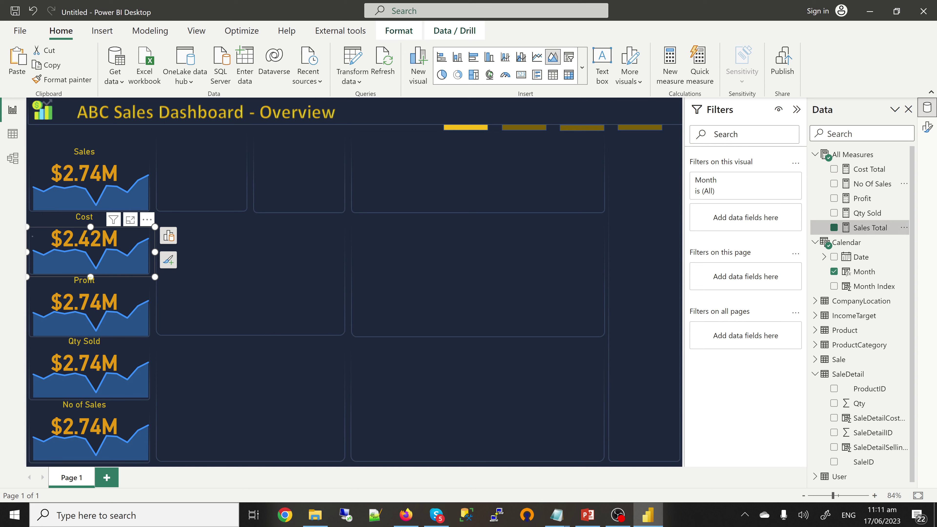
pyautogui.click(833, 169)
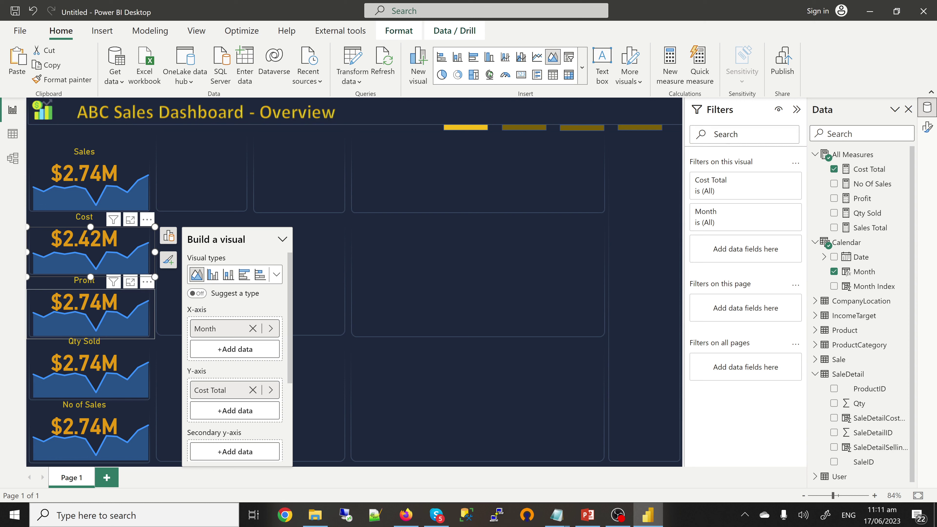
# - Replace the Sales Total measure with Profit in both the Profit card and its sparkline
pyautogui.click(84, 295)
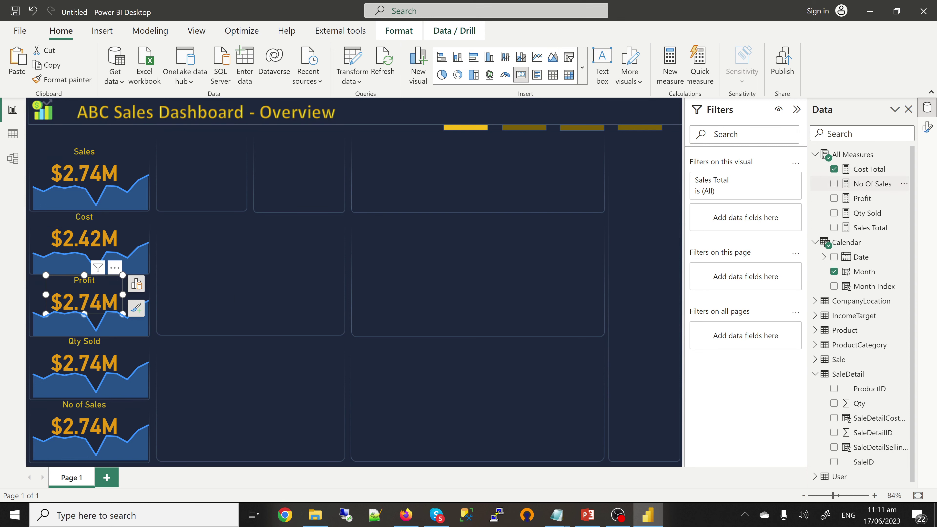
pyautogui.click(833, 228)
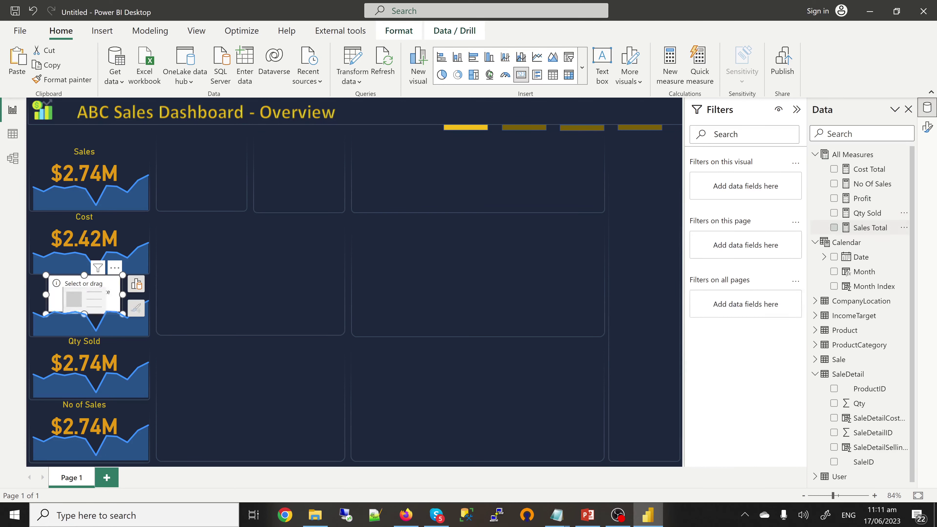
pyautogui.click(834, 198)
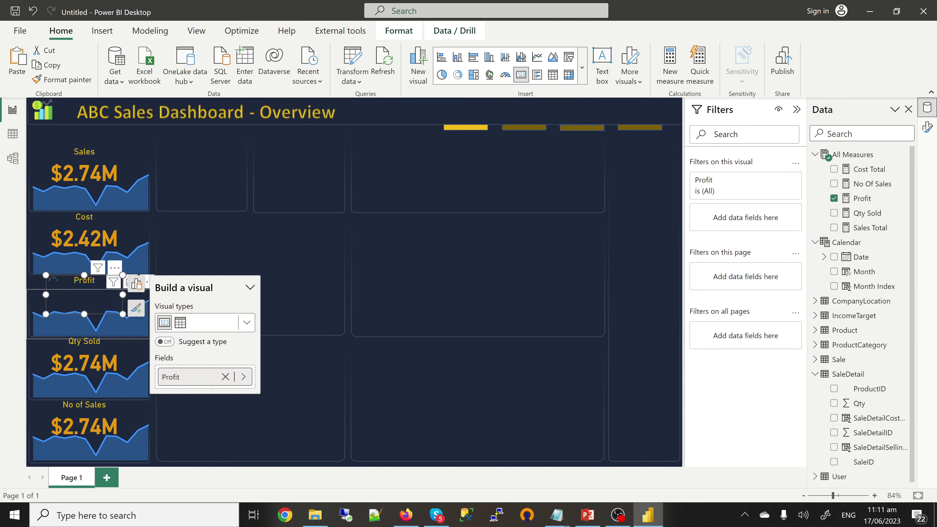
pyautogui.click(90, 325)
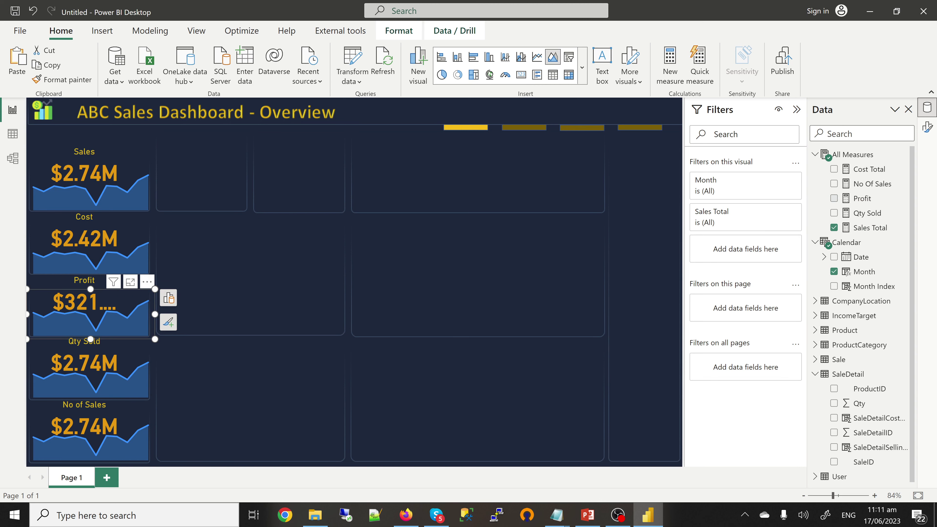
pyautogui.click(834, 227)
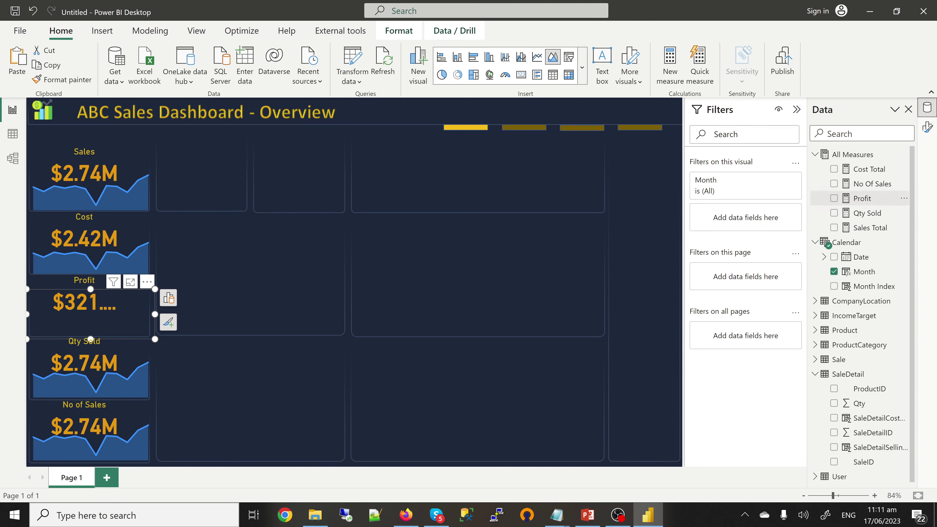
pyautogui.click(833, 198)
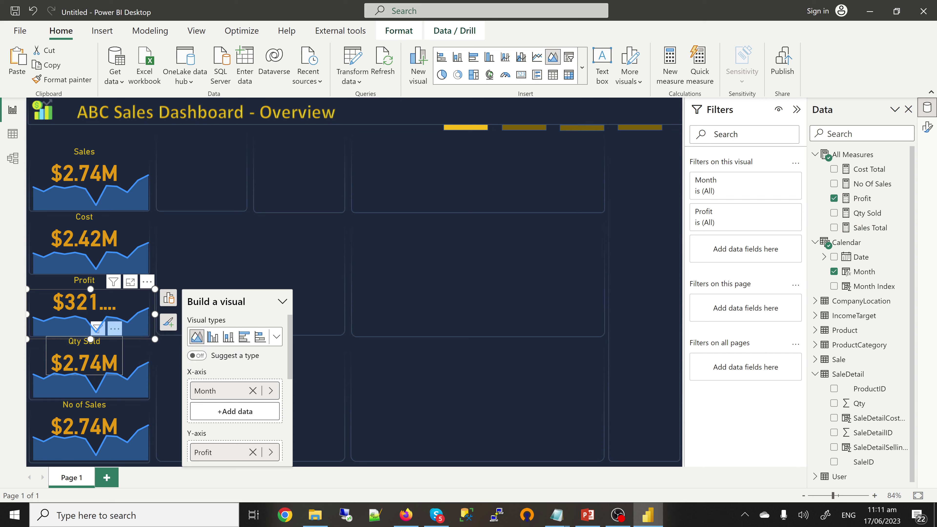
# - Replace the Sales Total measure with Qty Sold in both the Qty Sold card and its sparkline
pyautogui.click(85, 354)
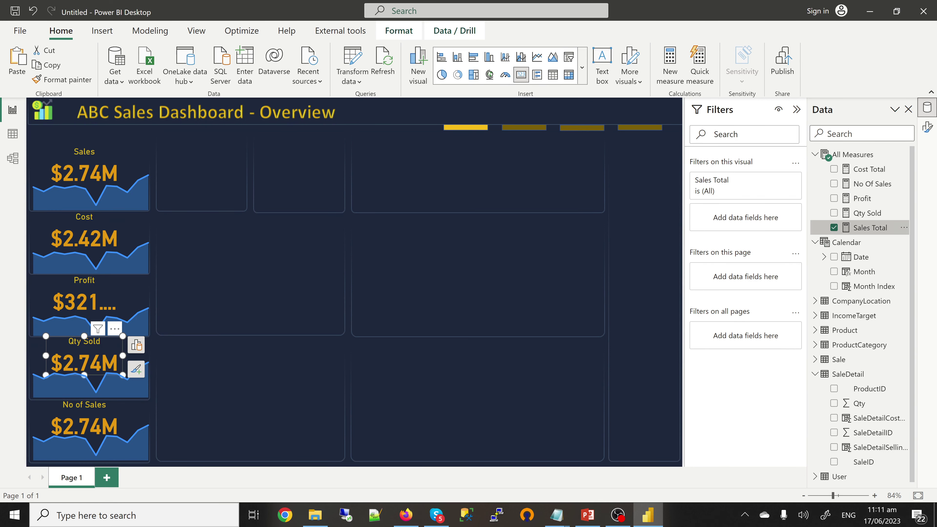
pyautogui.click(833, 228)
pyautogui.click(833, 212)
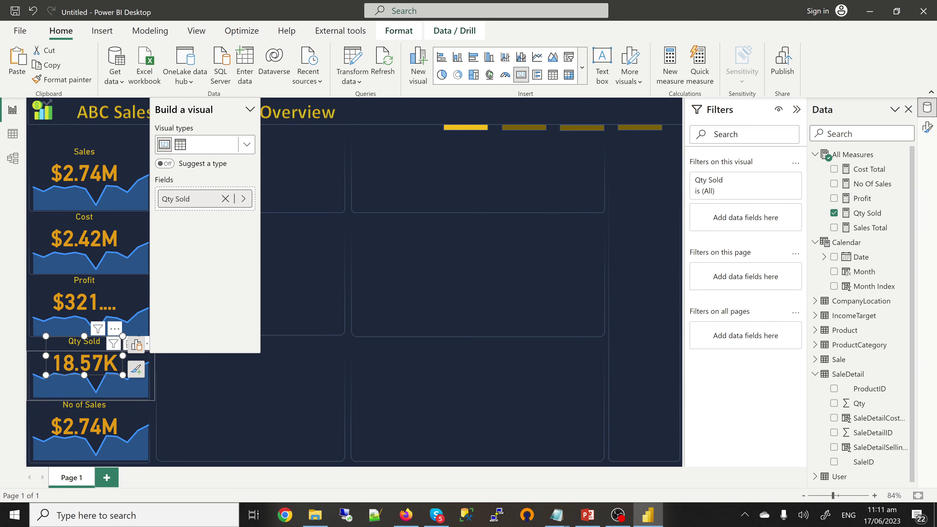
pyautogui.click(91, 387)
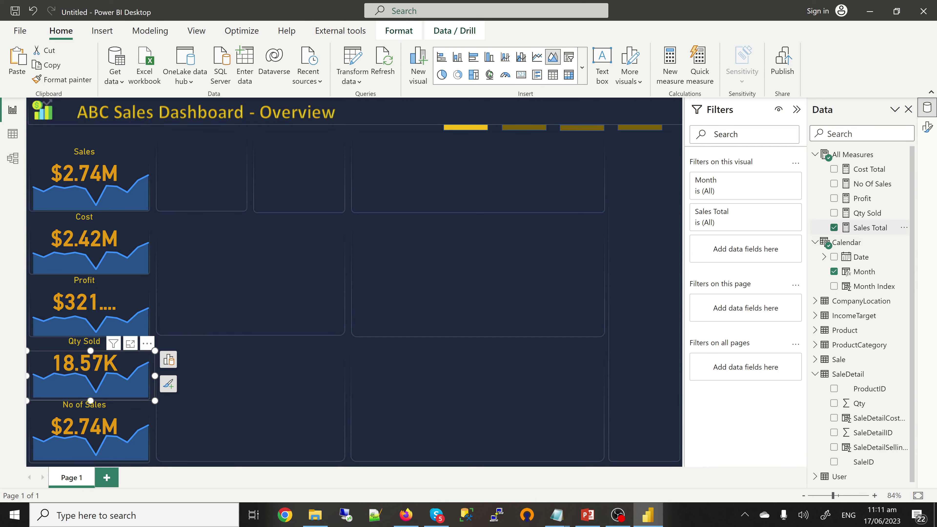
pyautogui.click(834, 227)
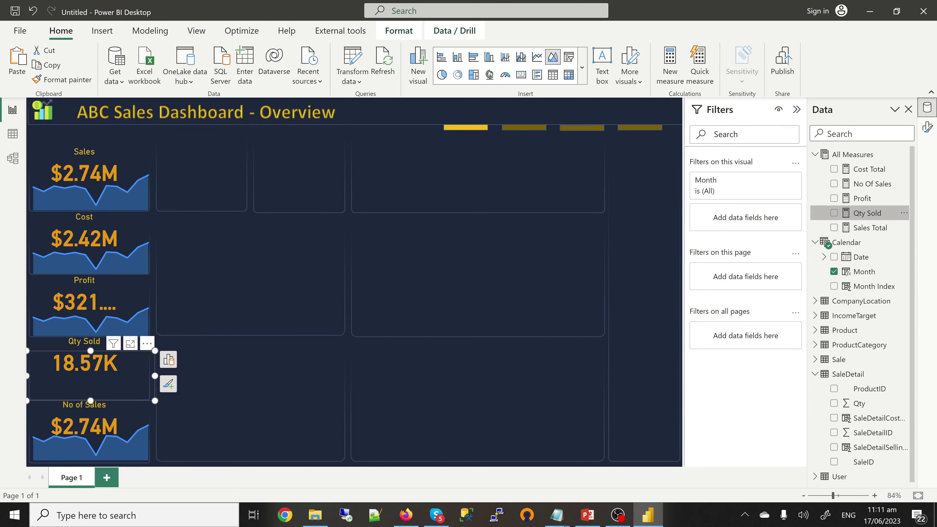
pyautogui.click(833, 213)
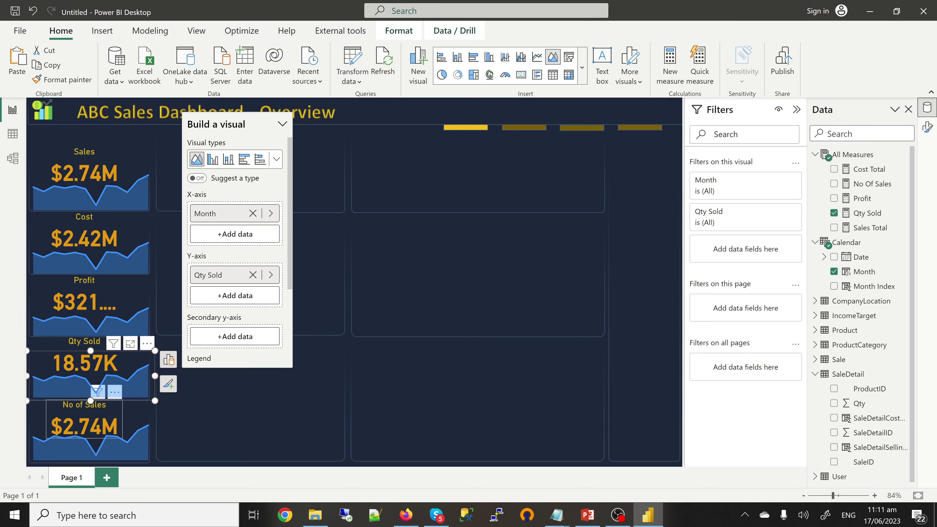
# - Replace the Sales Total measure with No Of Sales in the fifth tile's card and sparkline, and deselect the visual
pyautogui.click(84, 419)
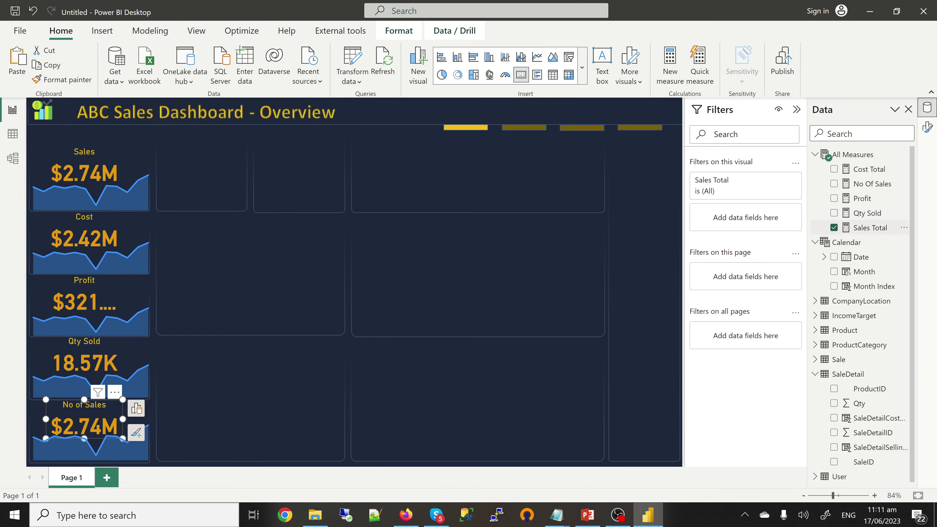
pyautogui.click(833, 227)
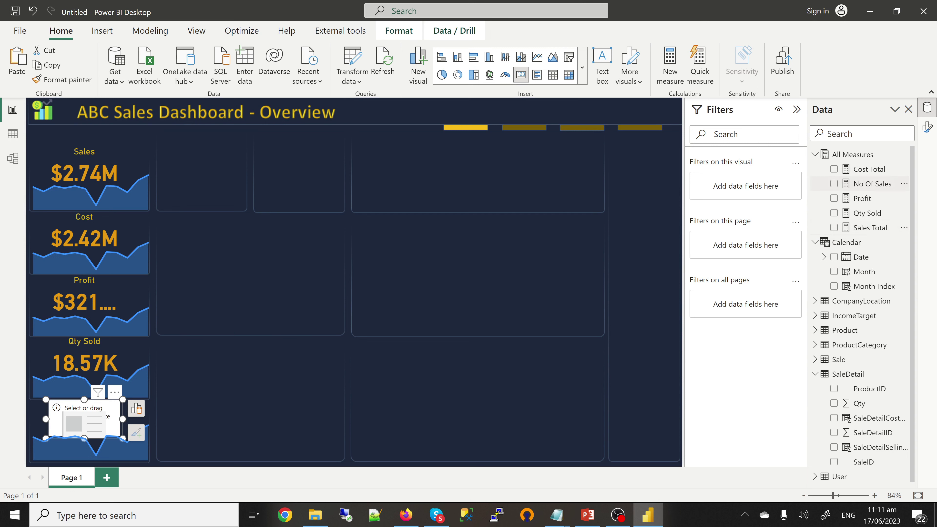
pyautogui.click(833, 184)
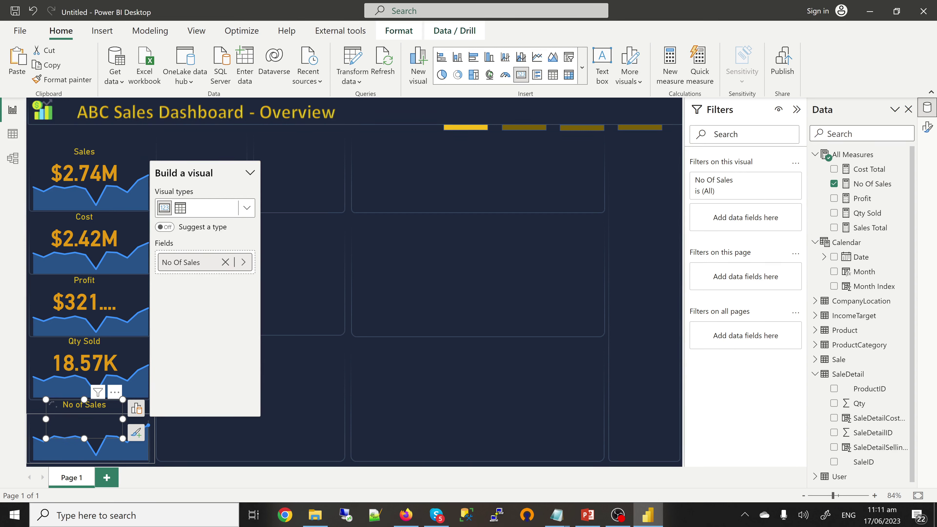
pyautogui.click(147, 449)
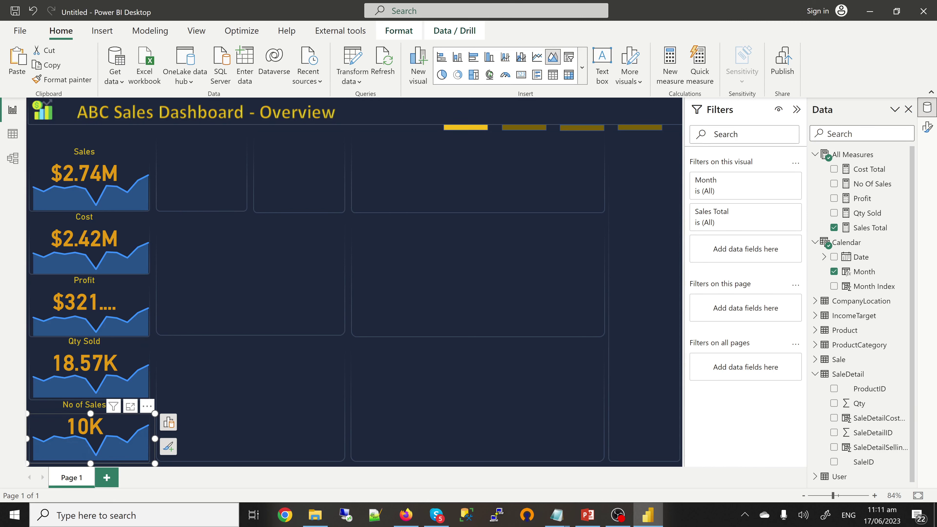
pyautogui.click(833, 227)
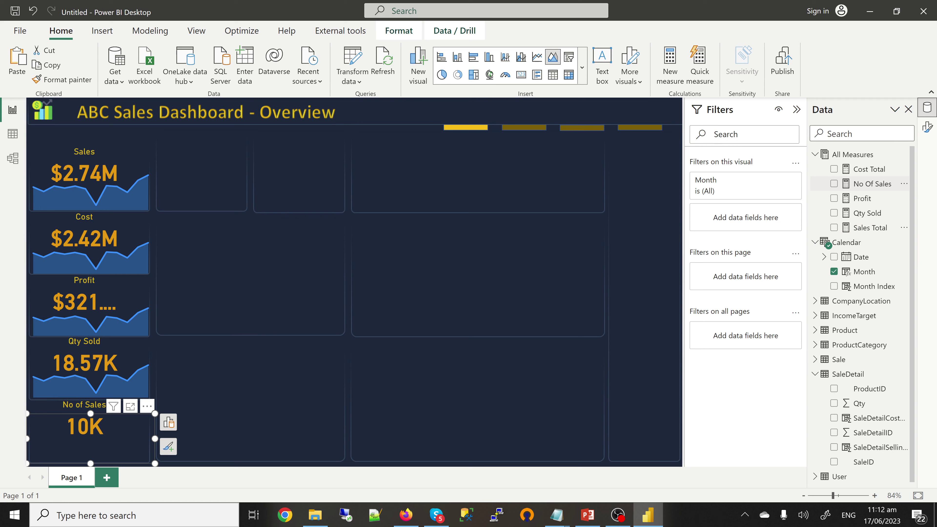
pyautogui.click(833, 184)
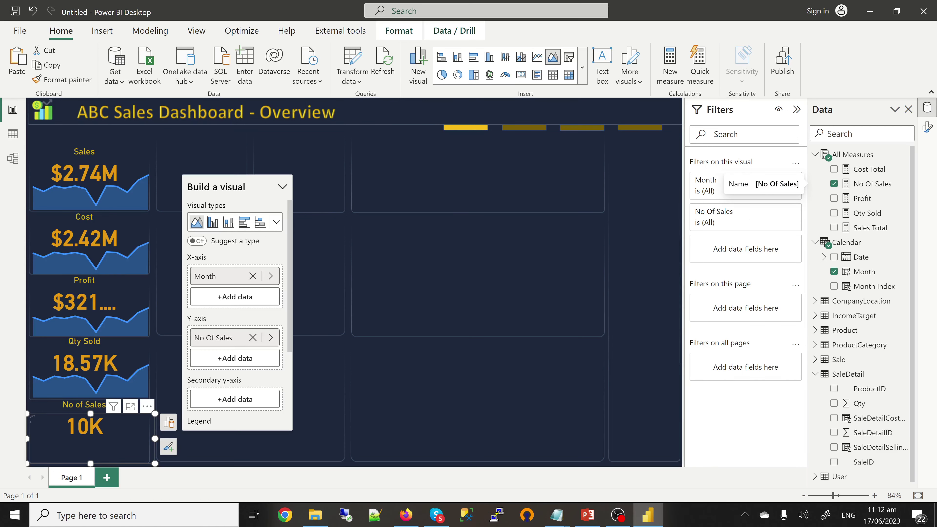
pyautogui.press('Escape')
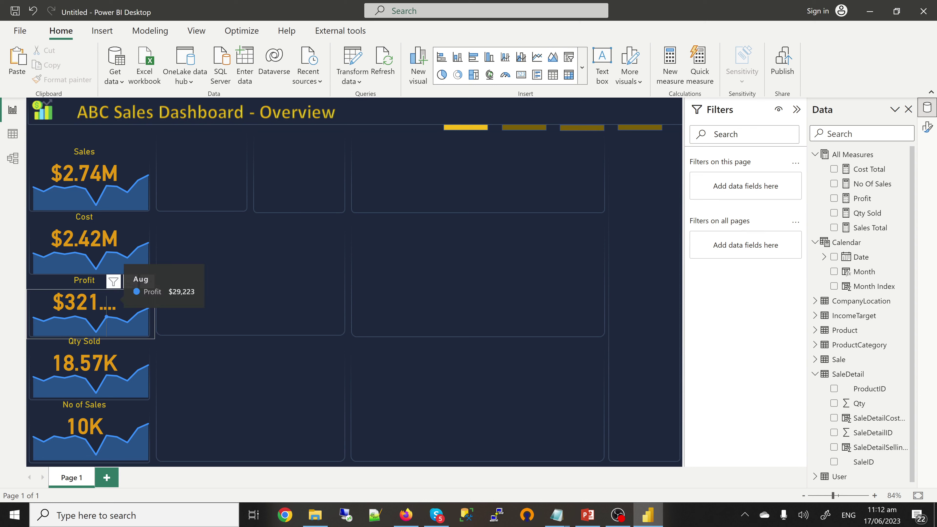
# - Select the Profit card in the third tile
pyautogui.click(106, 316)
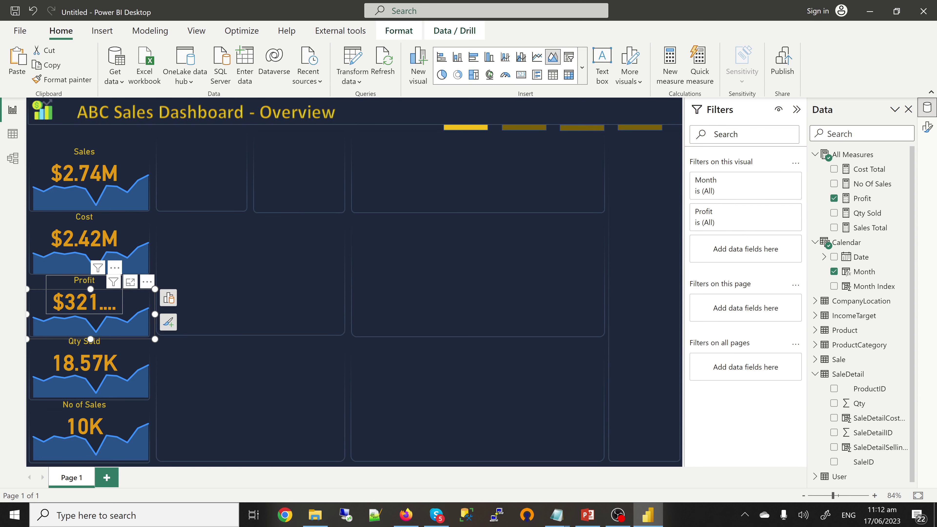
pyautogui.click(87, 294)
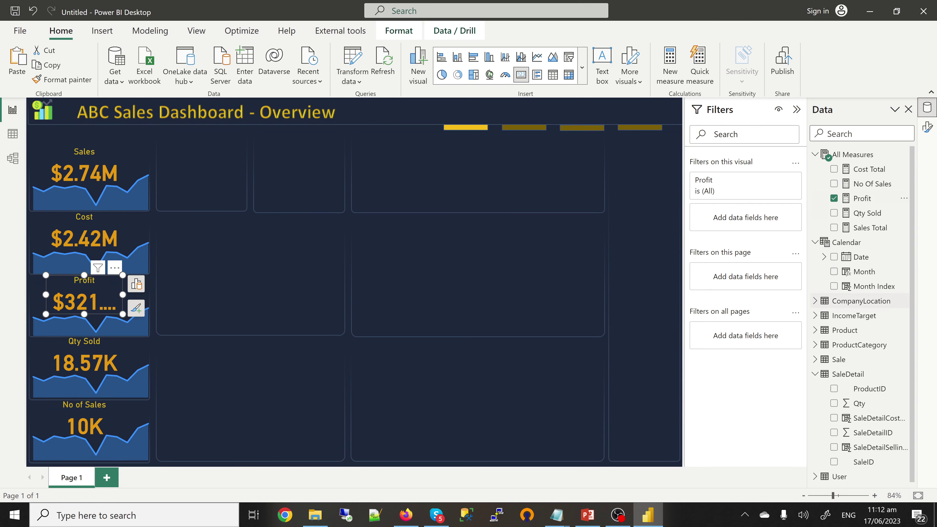
# - Set the display units of the Profit card's callout value to Millions
pyautogui.click(927, 127)
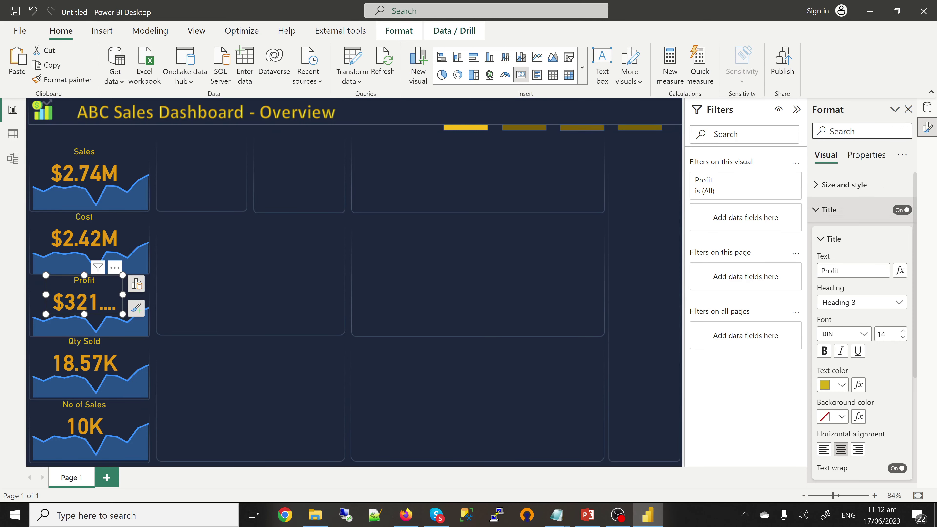
pyautogui.click(829, 209)
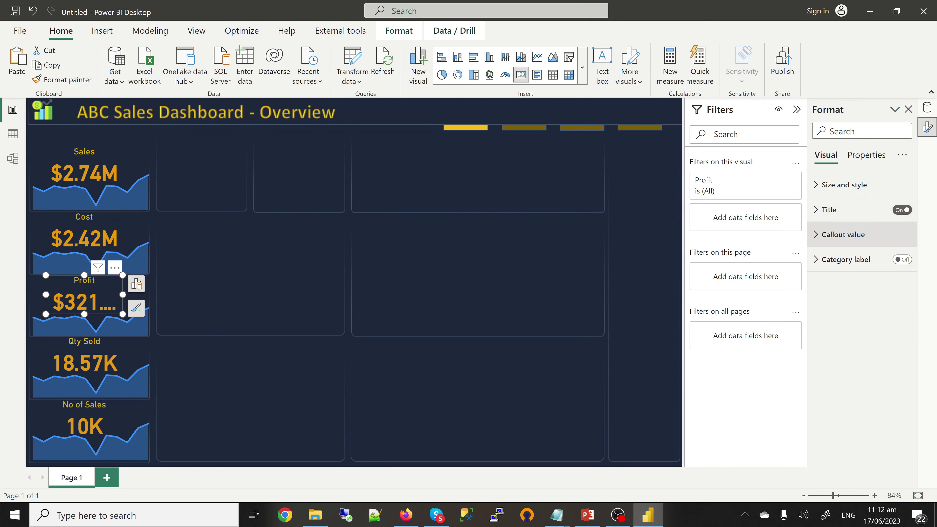
pyautogui.click(842, 234)
pyautogui.click(861, 358)
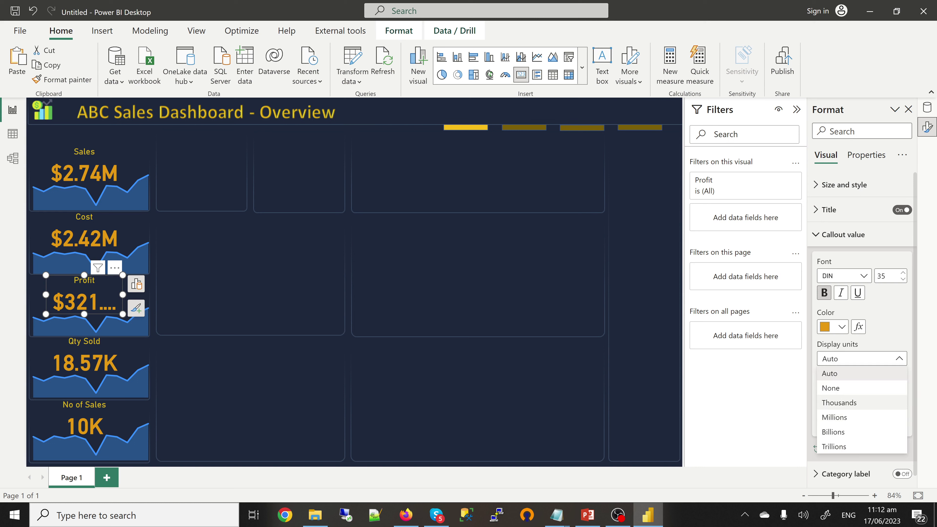
pyautogui.click(830, 388)
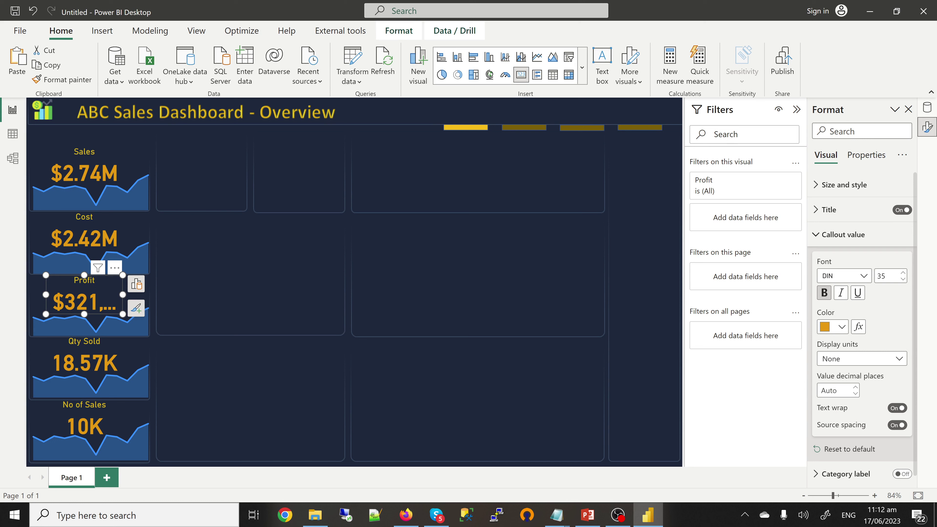
pyautogui.click(861, 358)
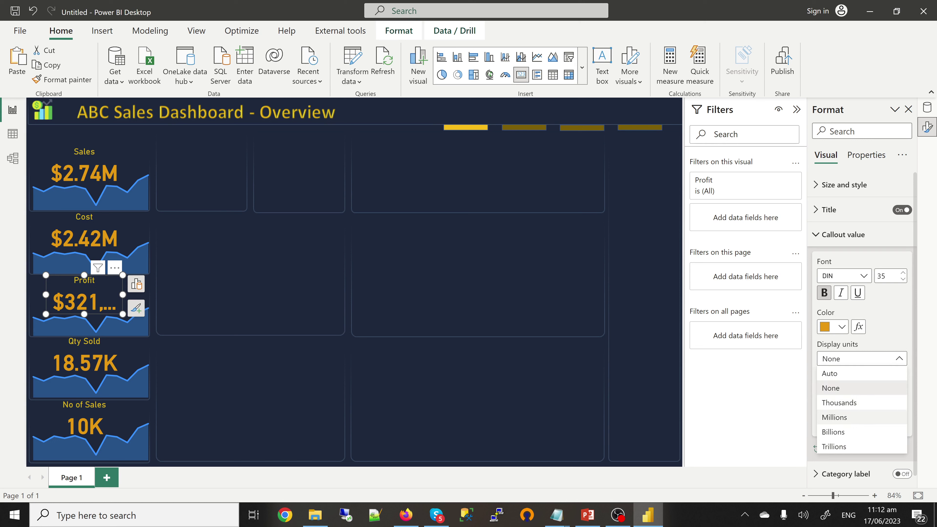
pyautogui.press('Escape')
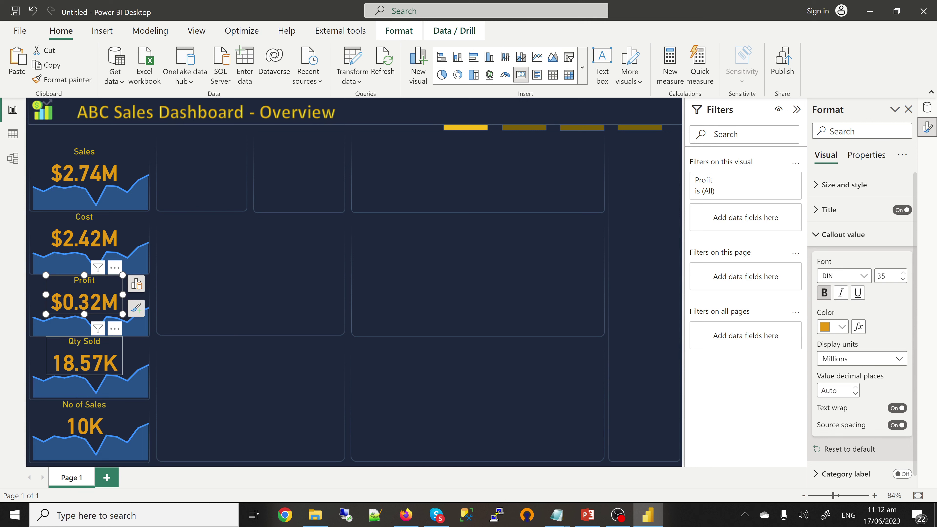
# - Set the callout value display units of the Qty Sold and No of Sales cards to None
pyautogui.click(84, 355)
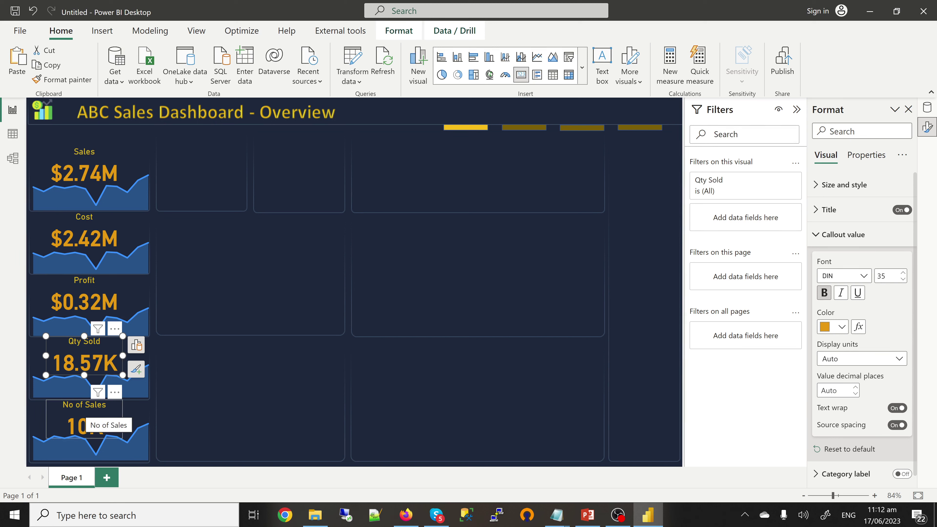
pyautogui.click(86, 423)
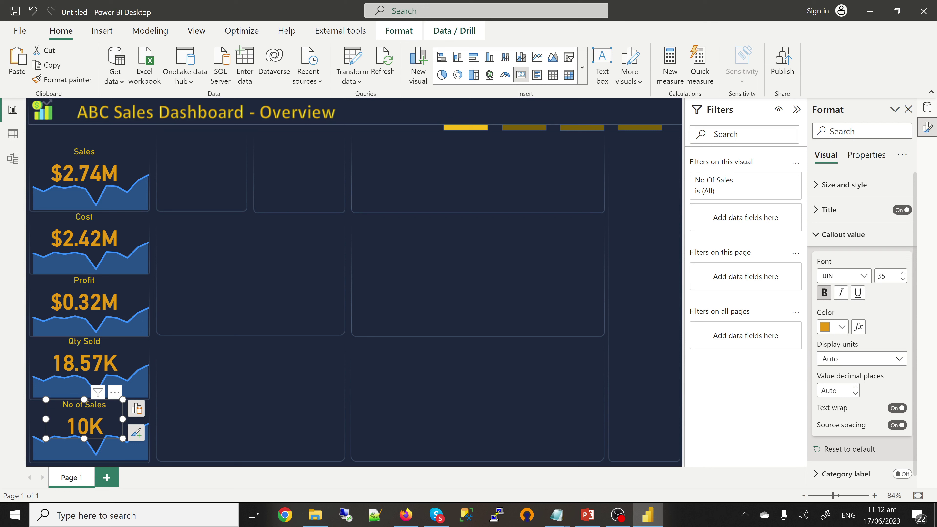
pyautogui.click(95, 362)
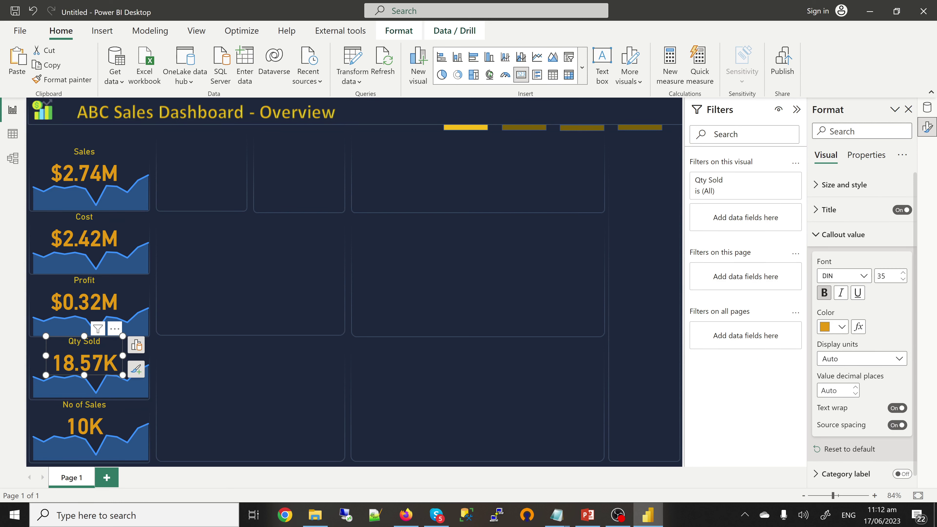
pyautogui.click(859, 358)
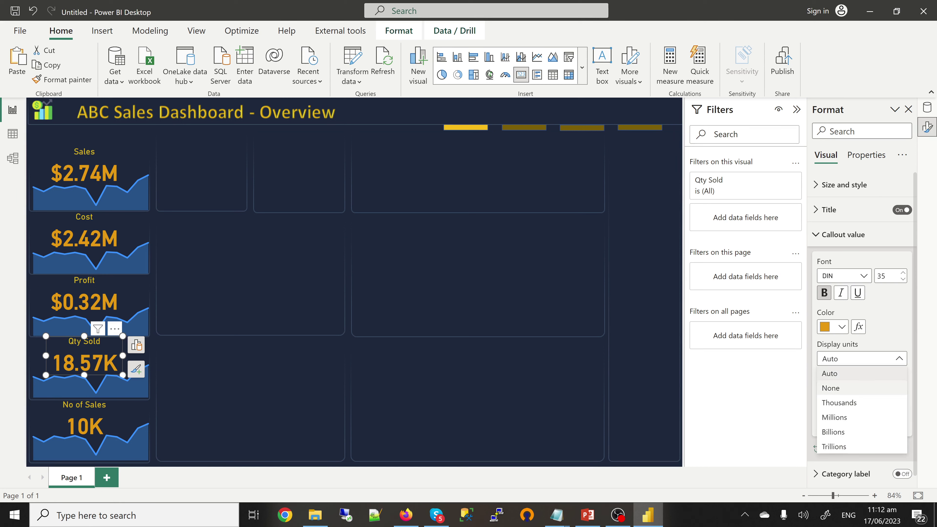
pyautogui.click(830, 387)
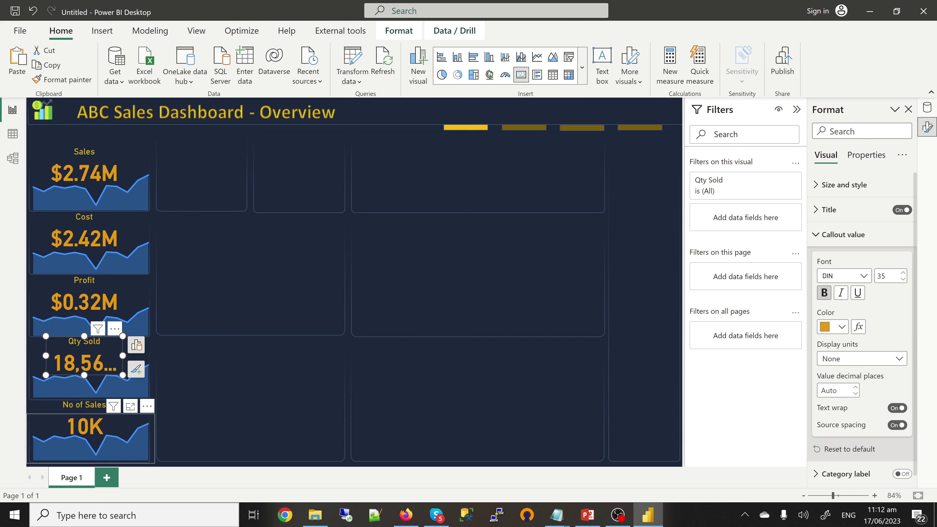
pyautogui.click(85, 419)
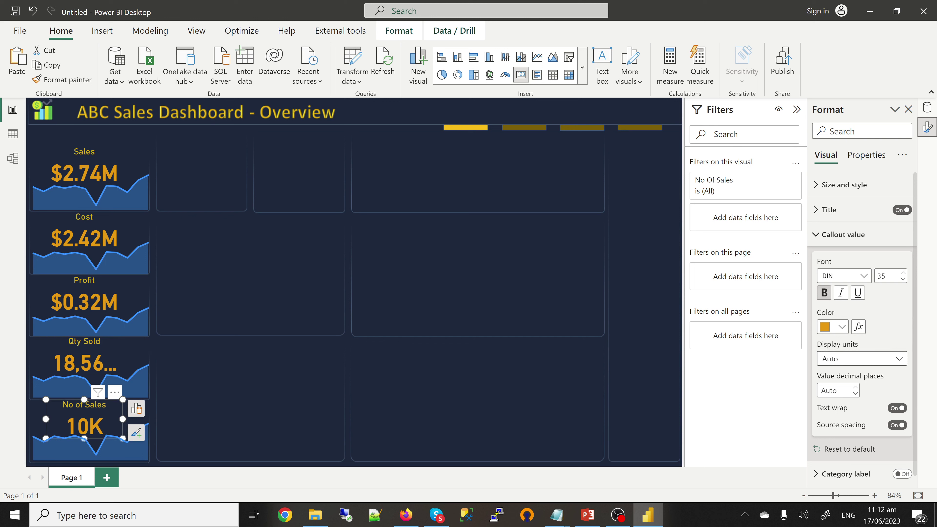
pyautogui.click(862, 358)
pyautogui.click(830, 387)
pyautogui.press('Down')
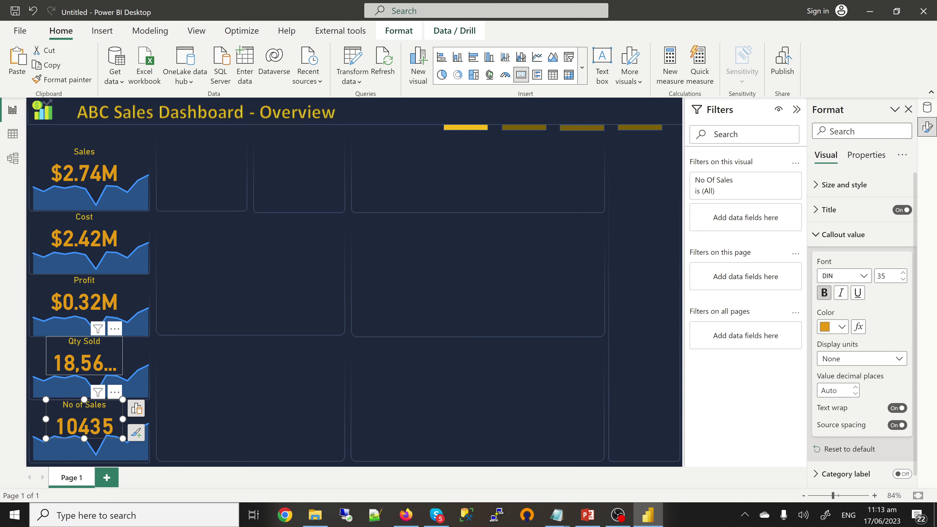
# - Widen and recentre the Qty Sold card over its area chart, with its value decimal places set to 0
pyautogui.click(84, 357)
pyautogui.moveTo(123, 355); pyautogui.dragTo(146, 356)
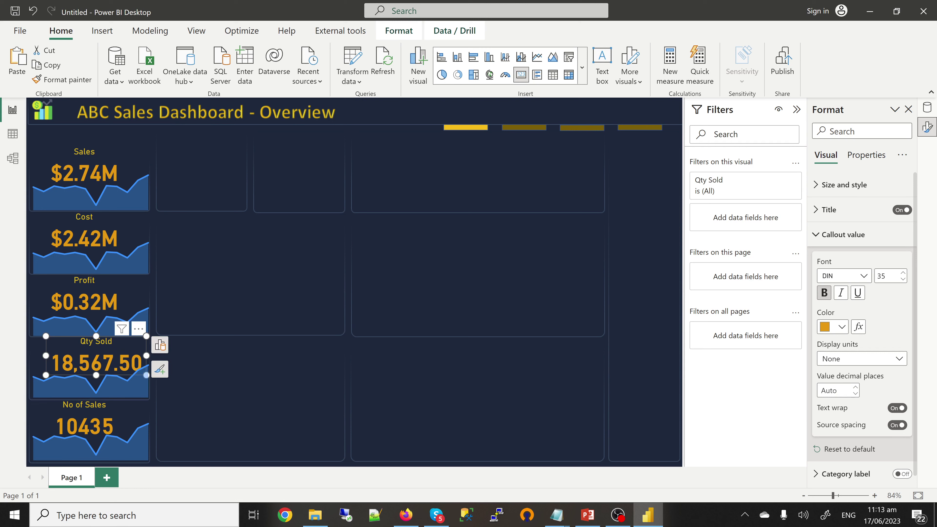
pyautogui.click(834, 390)
pyautogui.write('0')
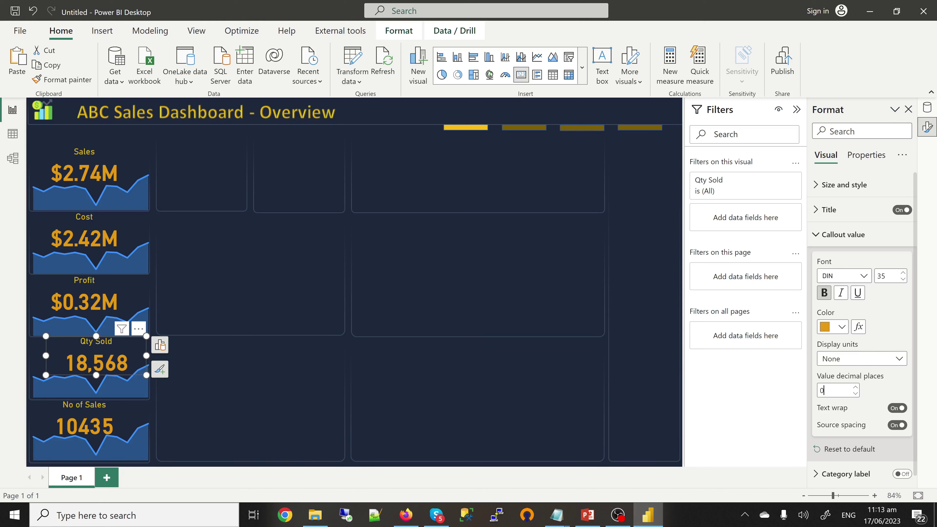
pyautogui.moveTo(91, 376); pyautogui.dragTo(84, 376)
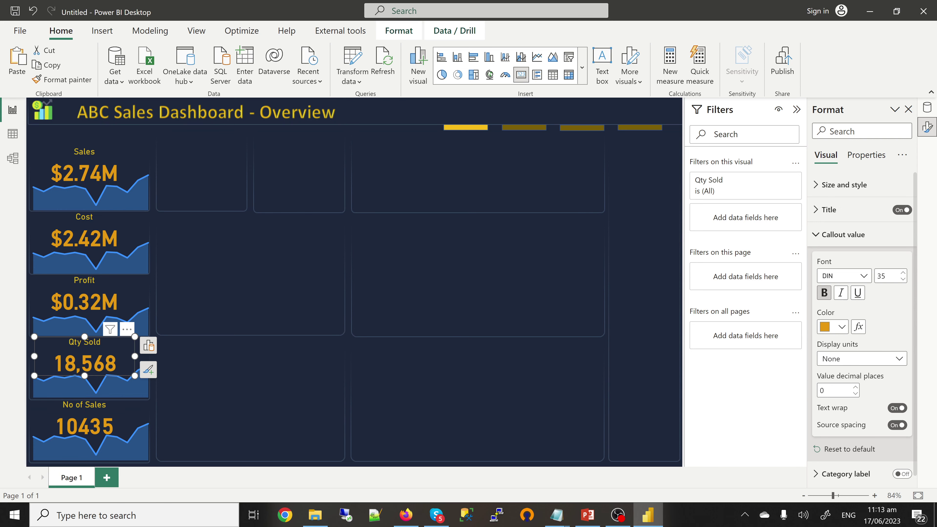
pyautogui.press('Escape')
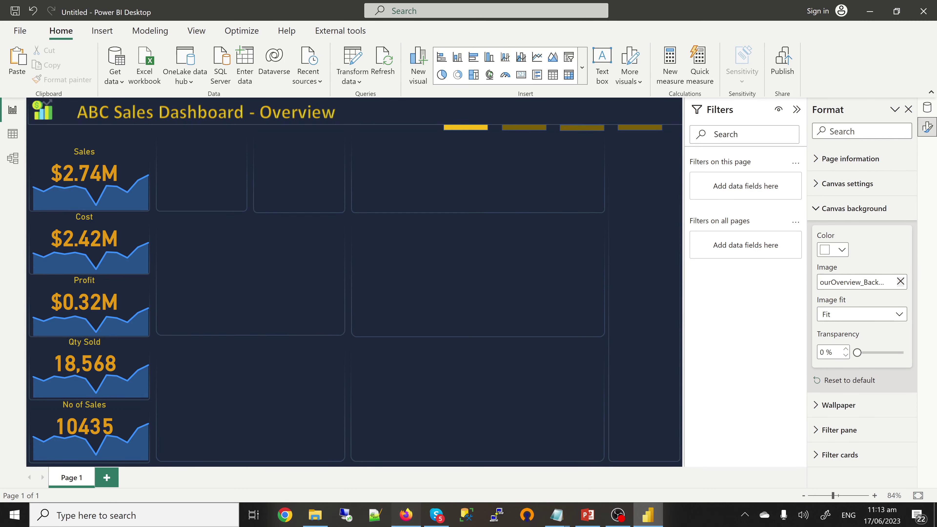
# - Check the reference dashboard in Firefox, and in Power BI Desktop remove bold from the callout values of all five KPI cards
pyautogui.click(405, 514)
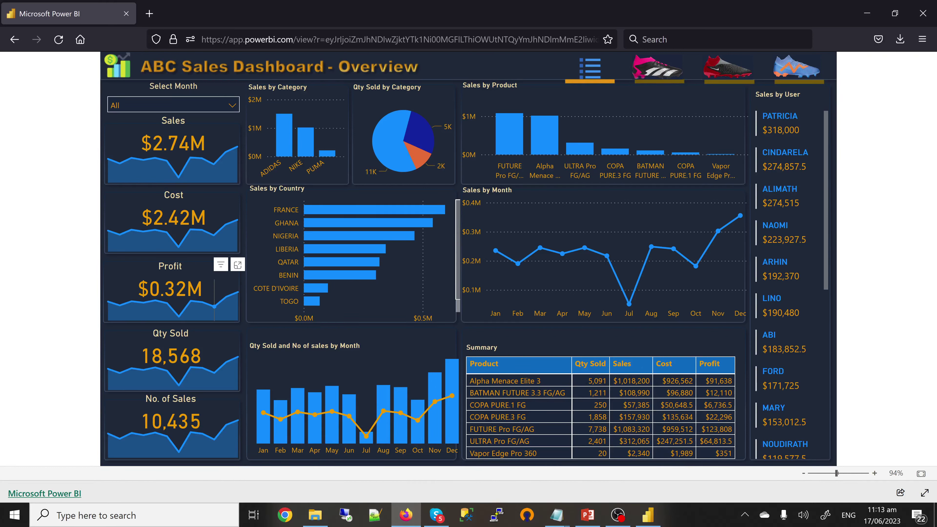
pyautogui.click(647, 514)
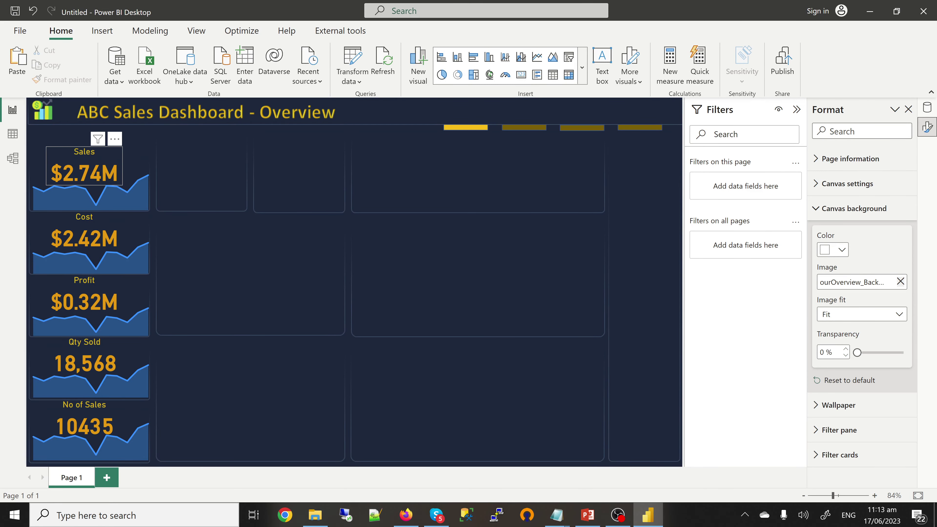
pyautogui.click(84, 167)
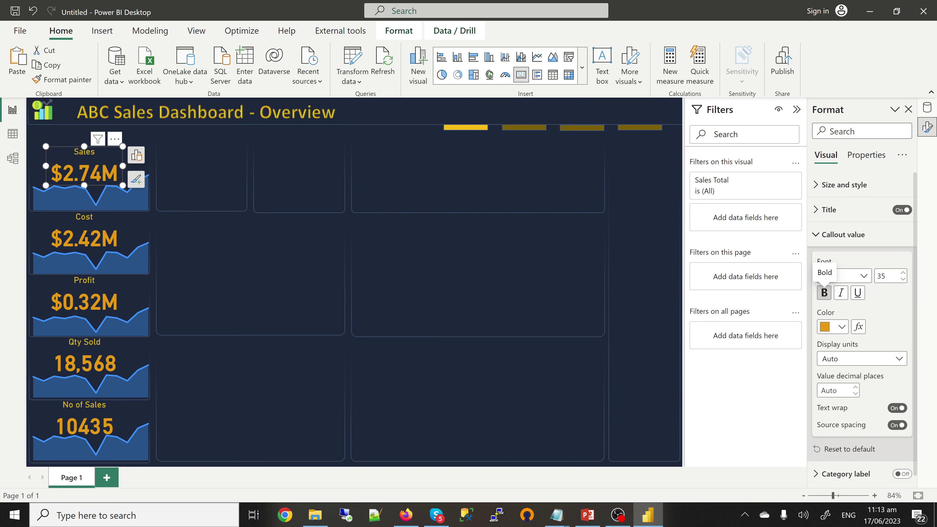
pyautogui.click(824, 292)
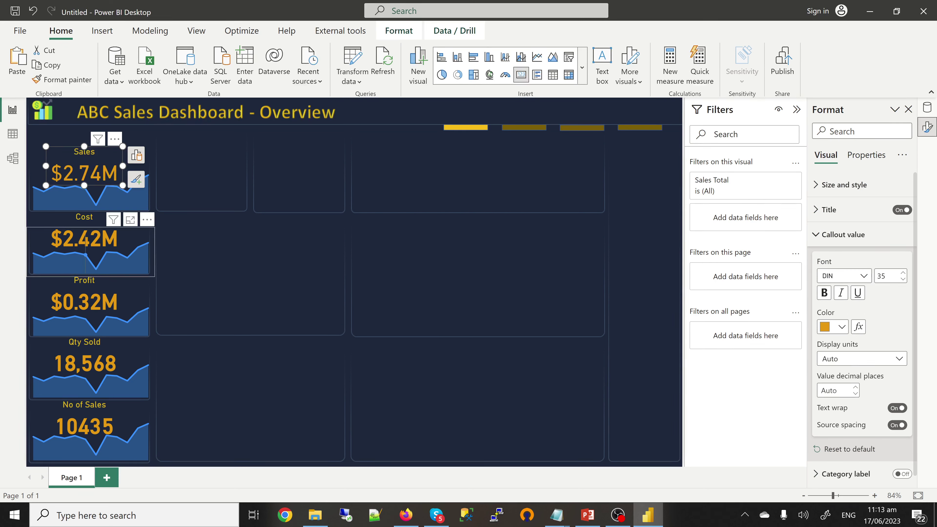
pyautogui.click(84, 236)
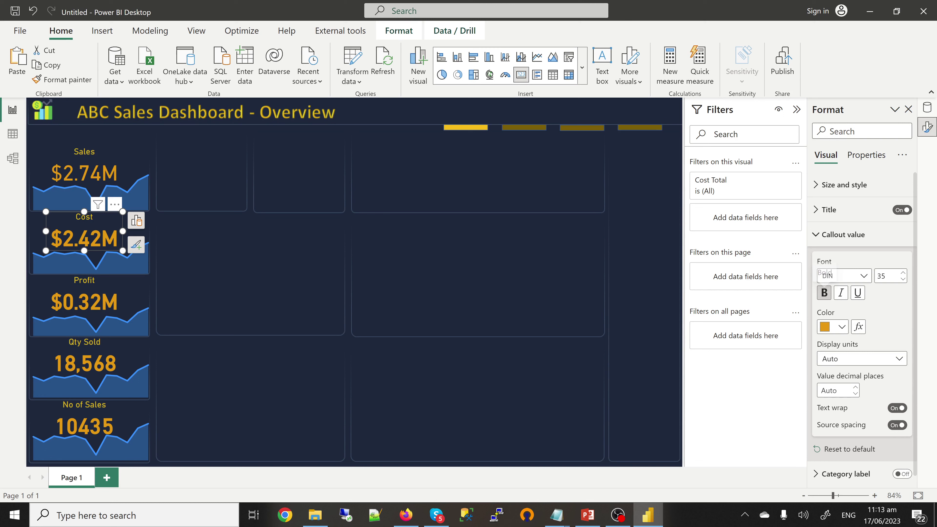
pyautogui.click(823, 293)
pyautogui.click(84, 300)
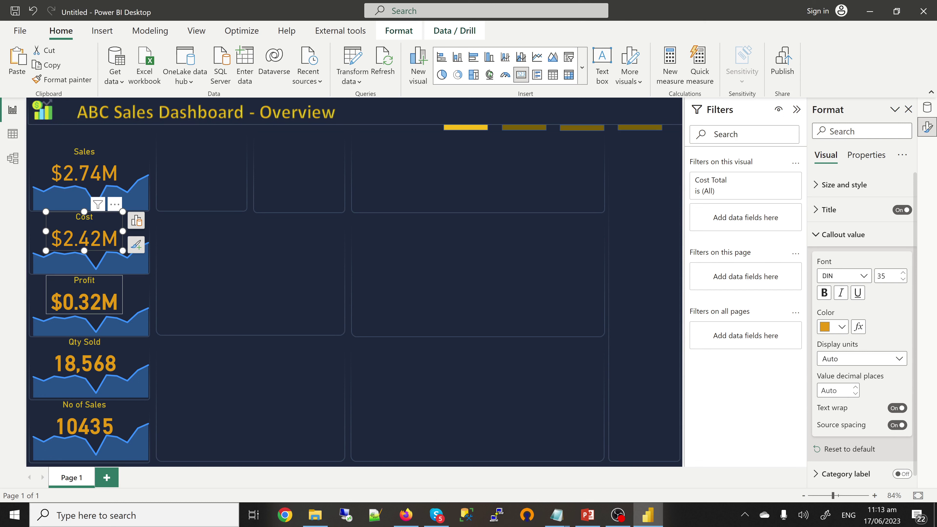
pyautogui.click(823, 292)
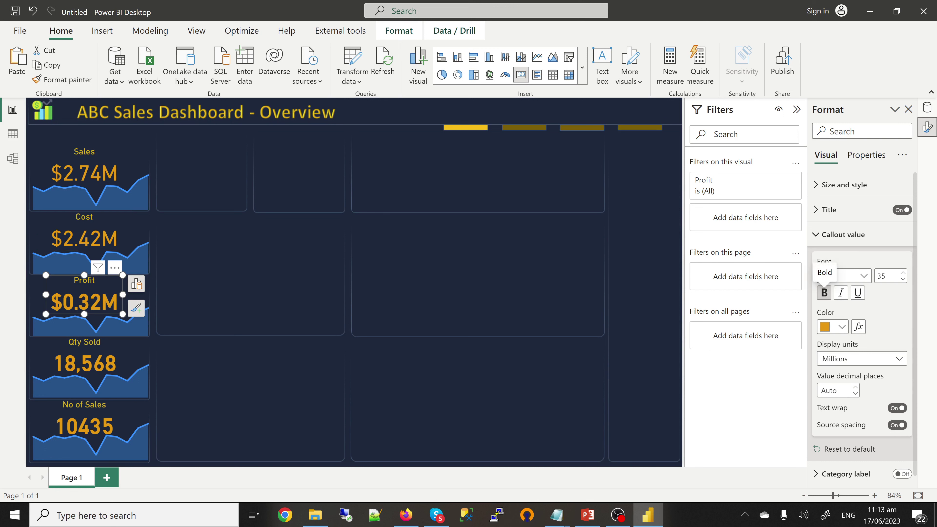
pyautogui.click(133, 374)
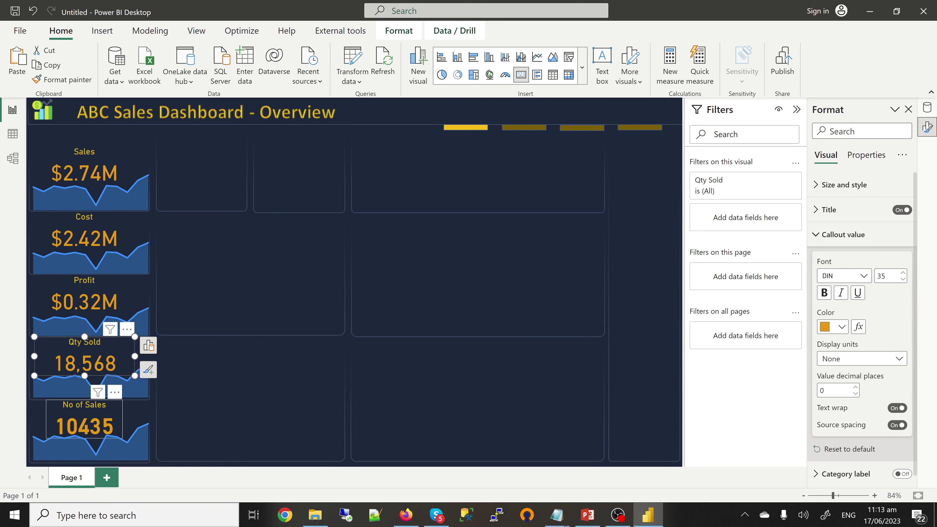
pyautogui.click(84, 419)
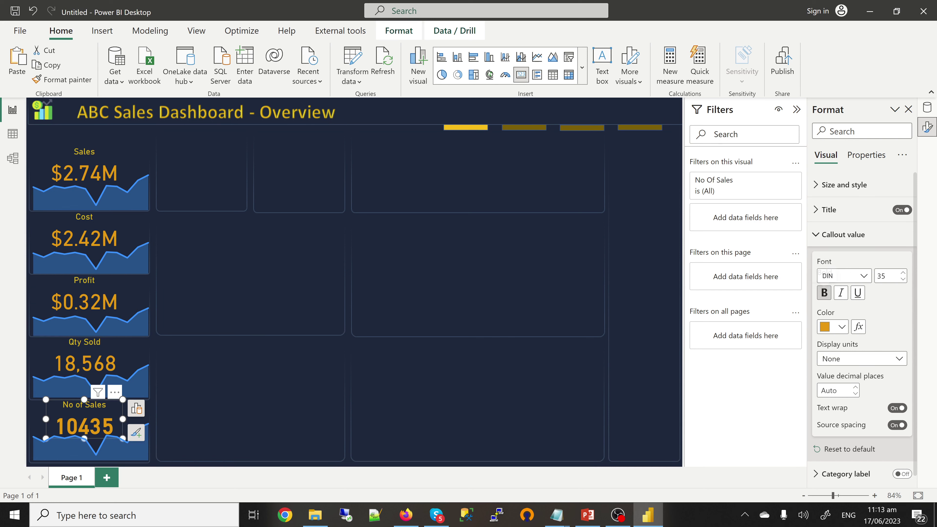
pyautogui.click(823, 292)
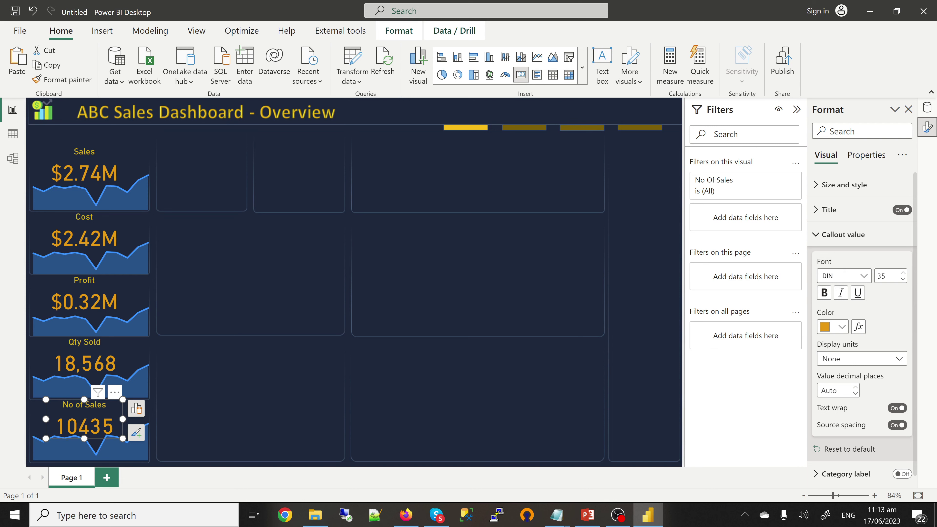
pyautogui.press('Escape')
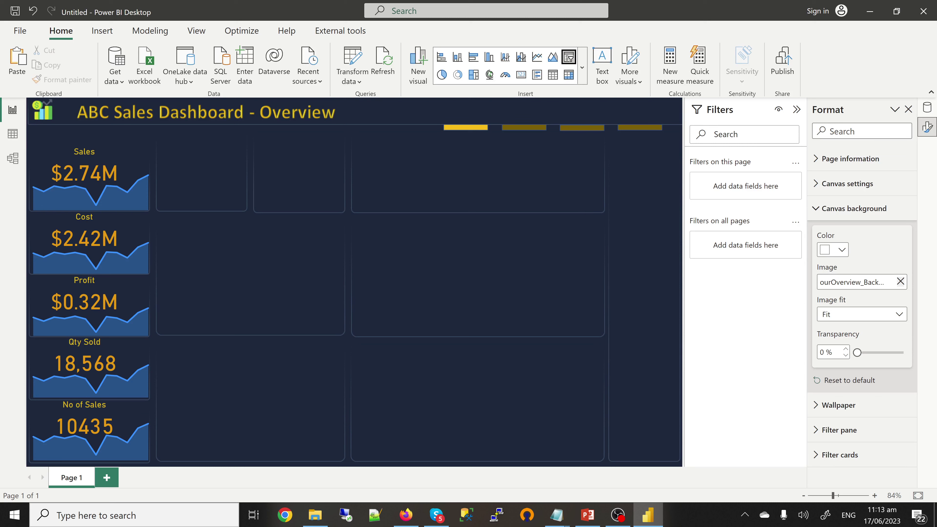
# - Add a slicer to the report page with the Month field from the Calendar table
pyautogui.click(568, 57)
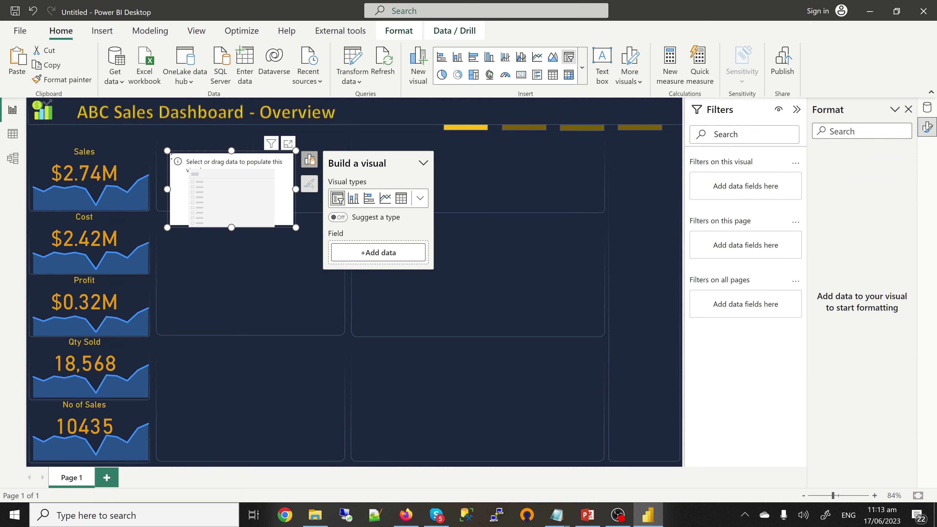
pyautogui.click(927, 107)
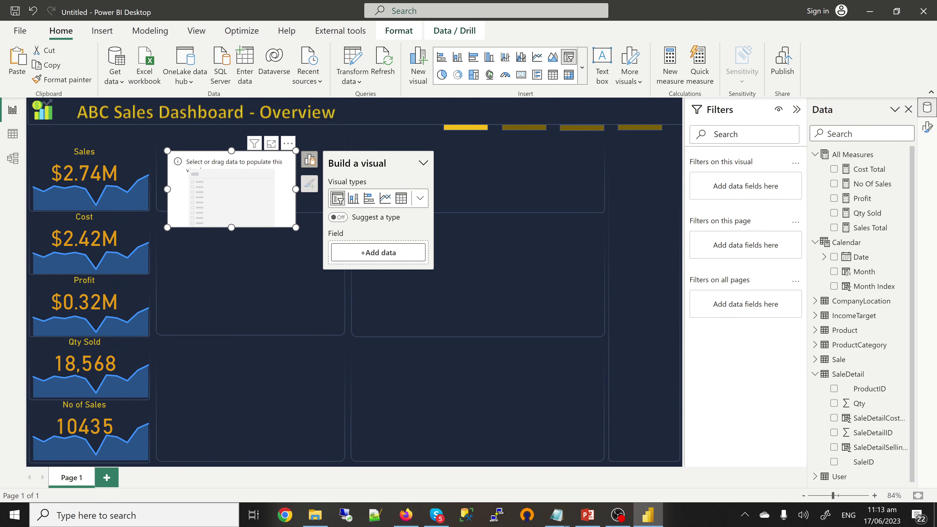
pyautogui.click(833, 271)
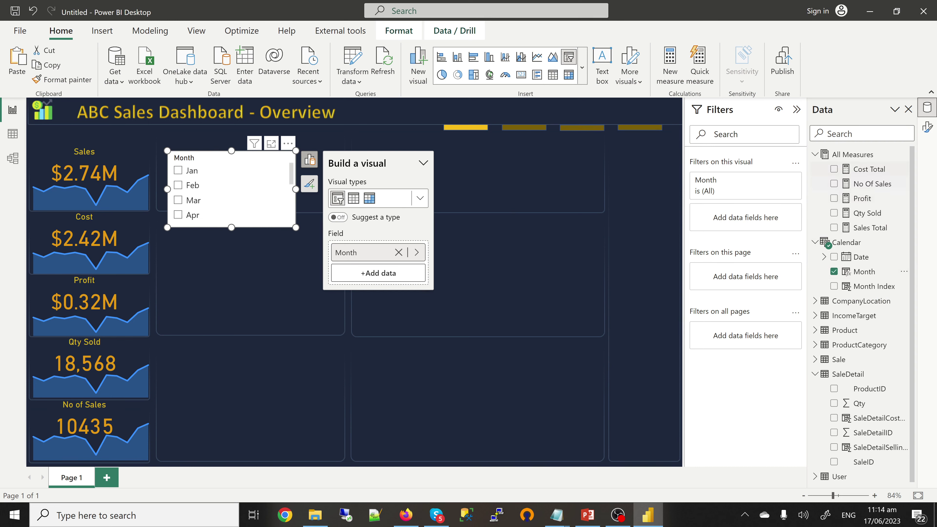
# - Change the Month slicer's style to Dropdown in its slicer settings
pyautogui.click(926, 126)
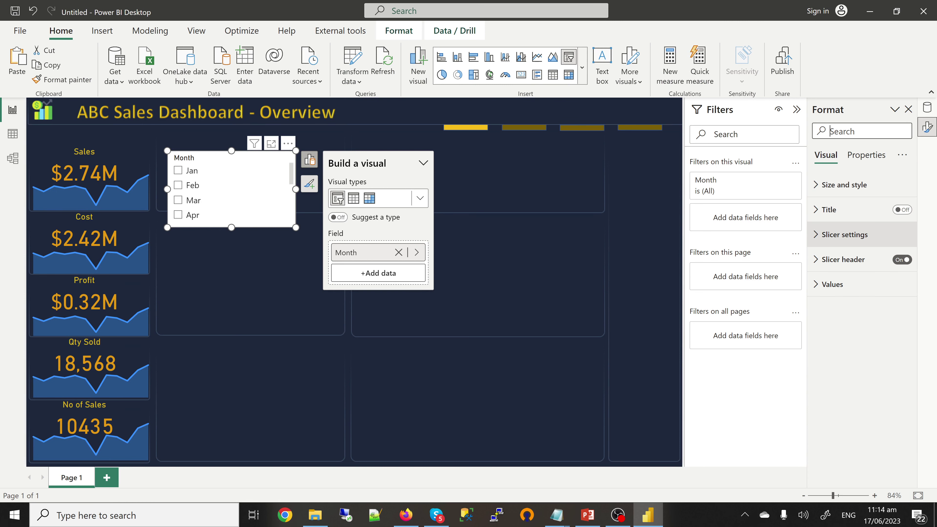
pyautogui.click(844, 234)
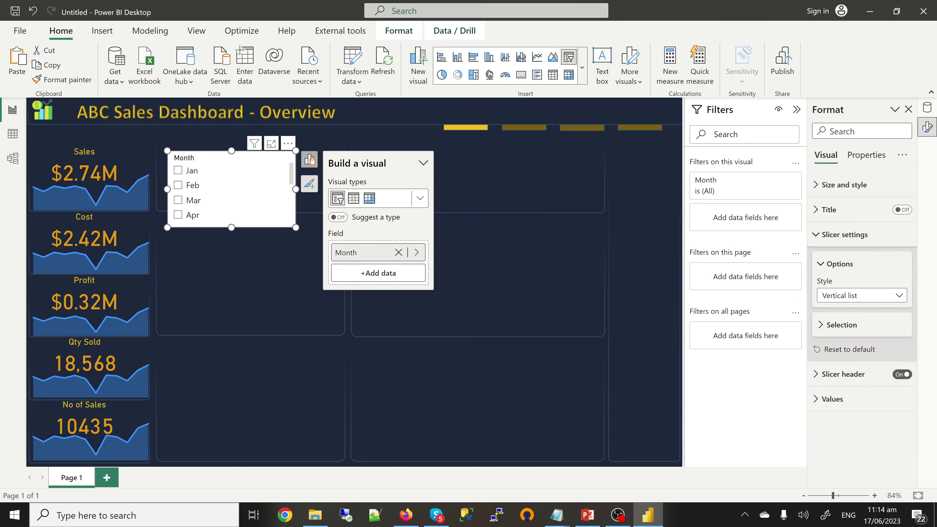
pyautogui.click(861, 295)
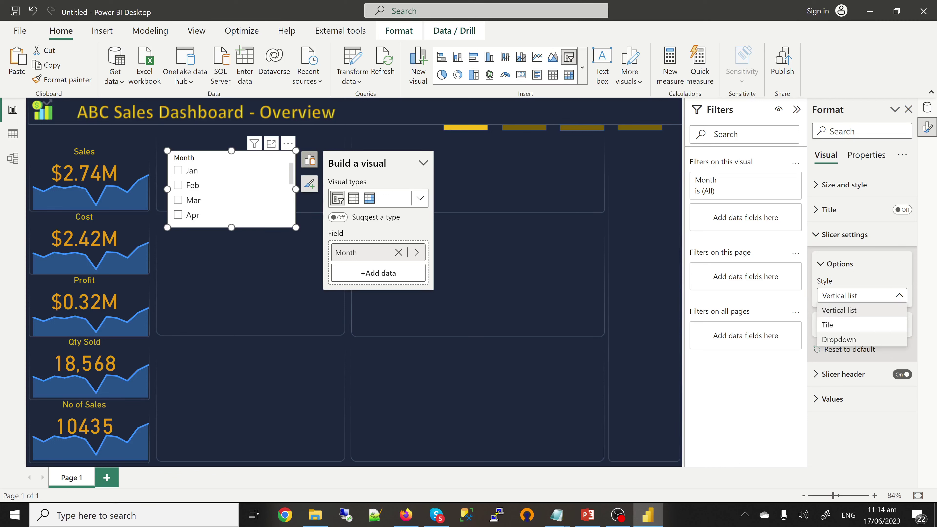
pyautogui.click(838, 339)
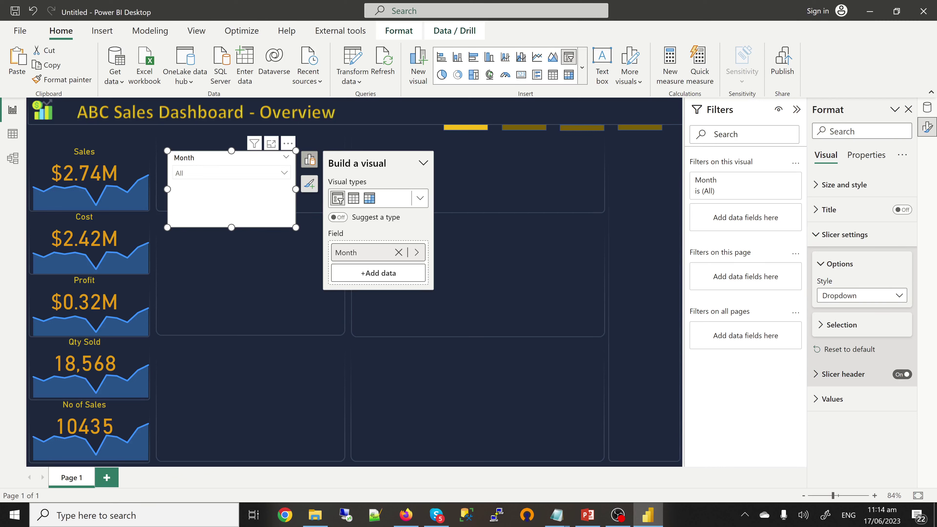
# - Set the Month slicer's header title text to "Select Month" and shorten the slicer to a height of about 73
pyautogui.click(843, 373)
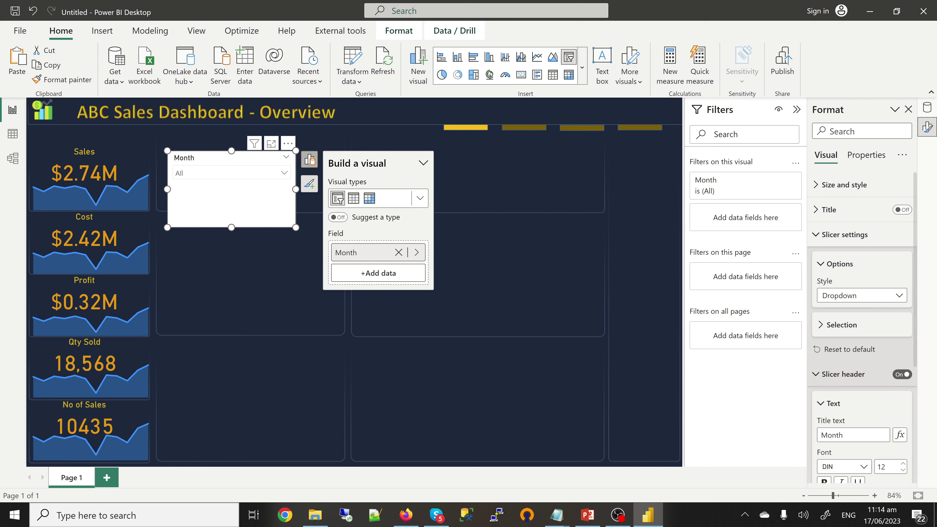
pyautogui.click(821, 434)
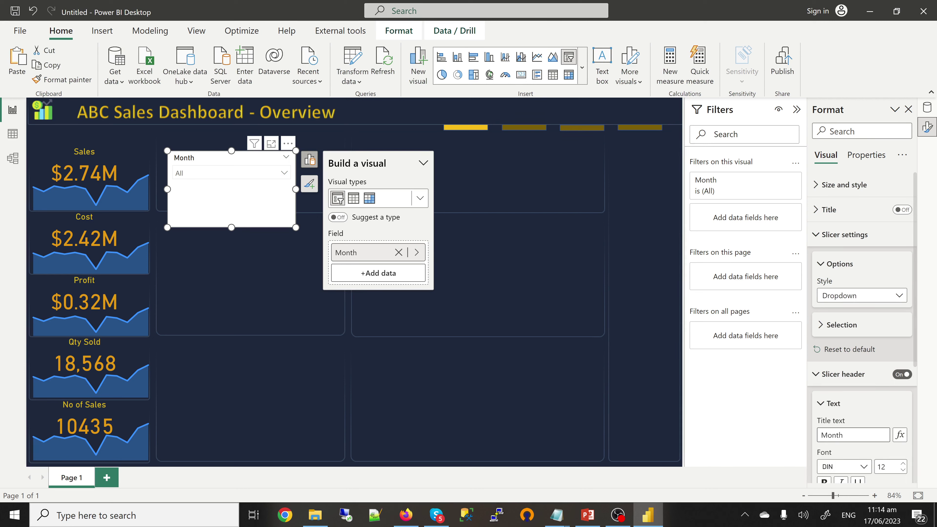
pyautogui.write('Select')
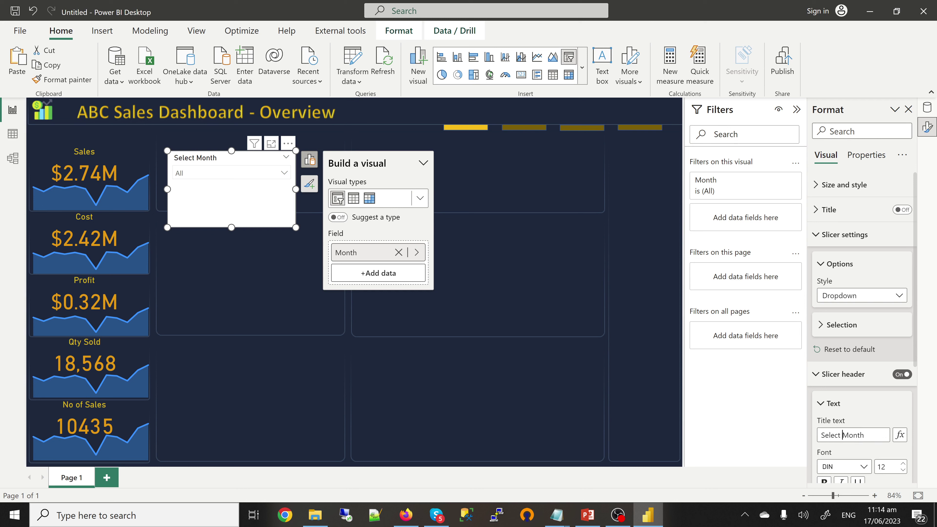
pyautogui.moveTo(231, 227); pyautogui.dragTo(231, 188)
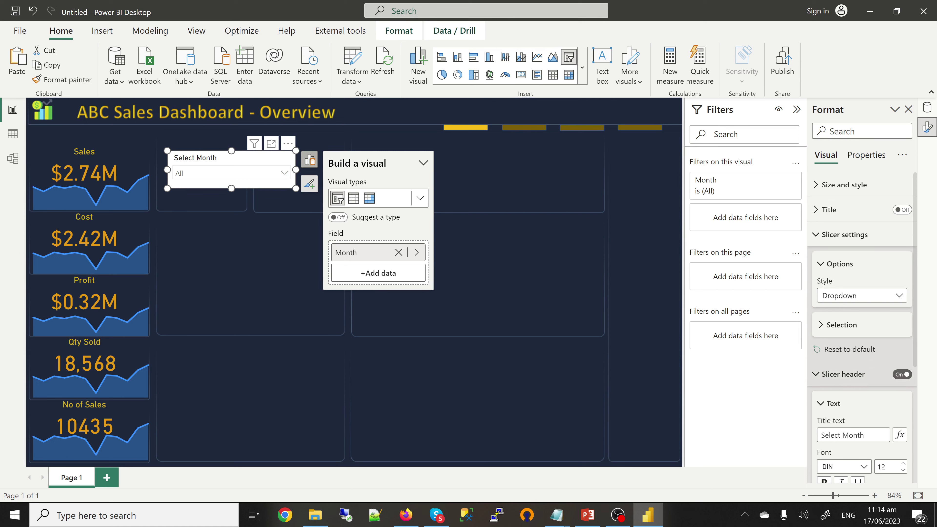
# - Set the font color of the Month slicer's header text to #D9B300
pyautogui.scroll(-5, 862, 328)
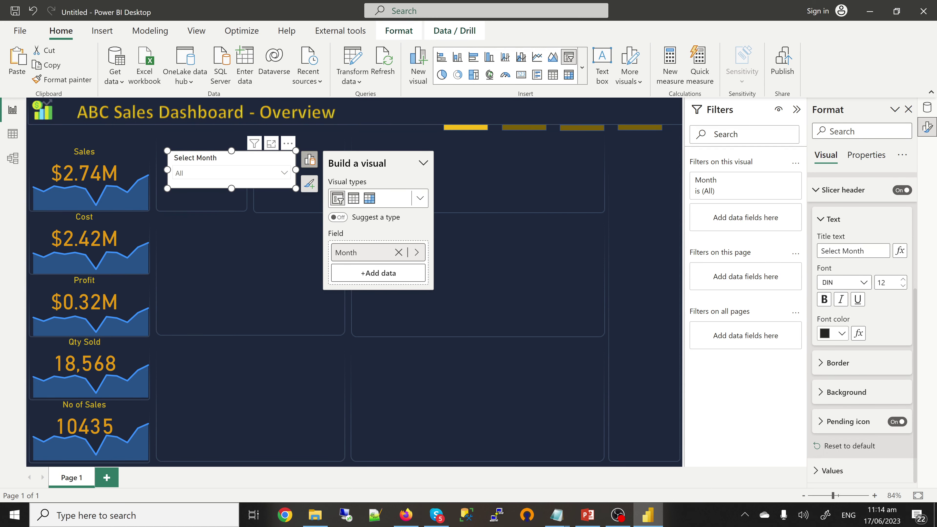
pyautogui.click(833, 334)
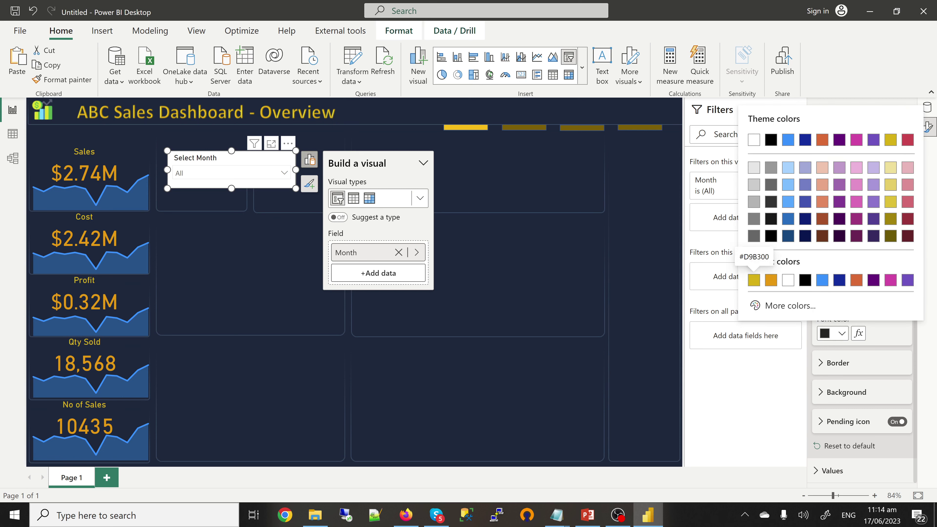
pyautogui.click(753, 280)
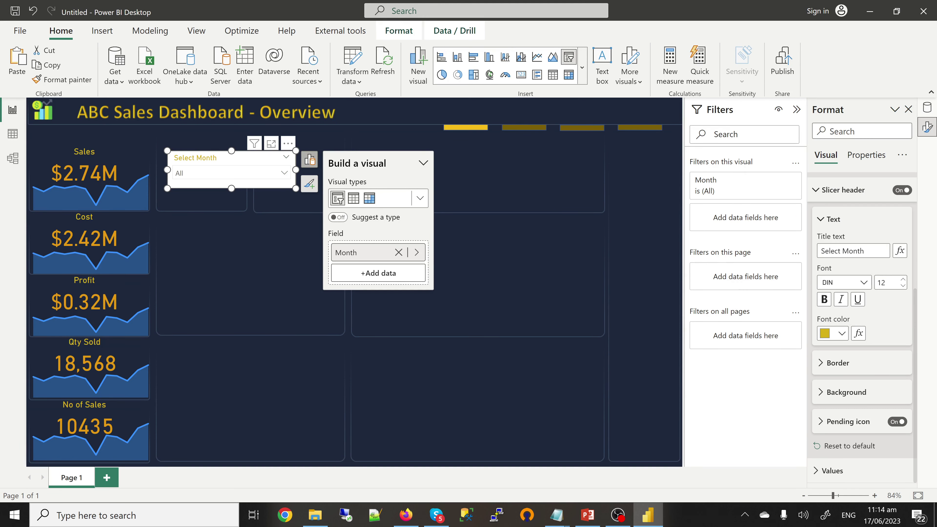
# - Turn off the Month slicer's background and check its dropdown list of months
pyautogui.click(865, 155)
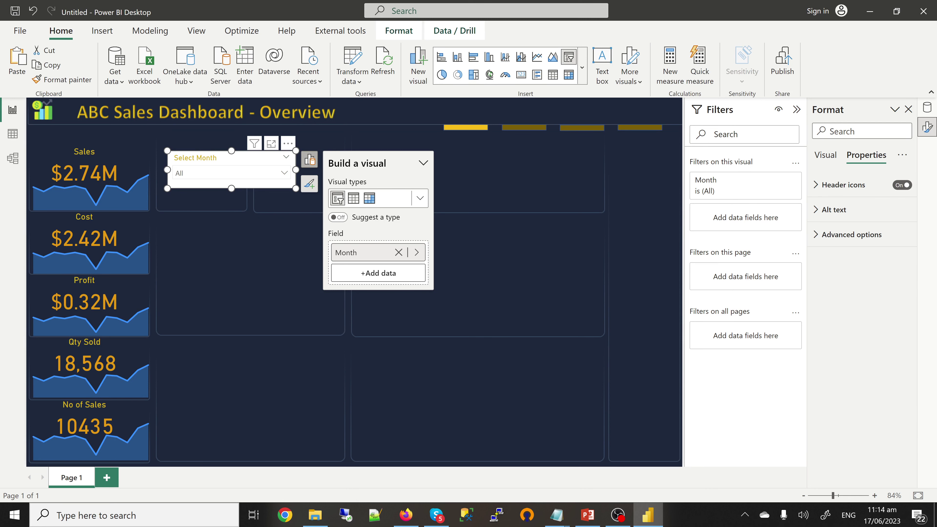
pyautogui.click(825, 155)
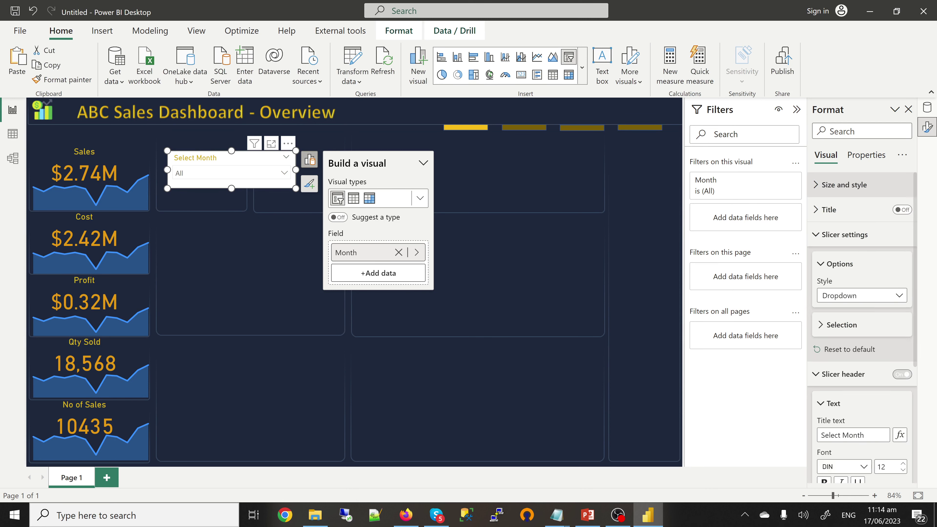
pyautogui.click(843, 185)
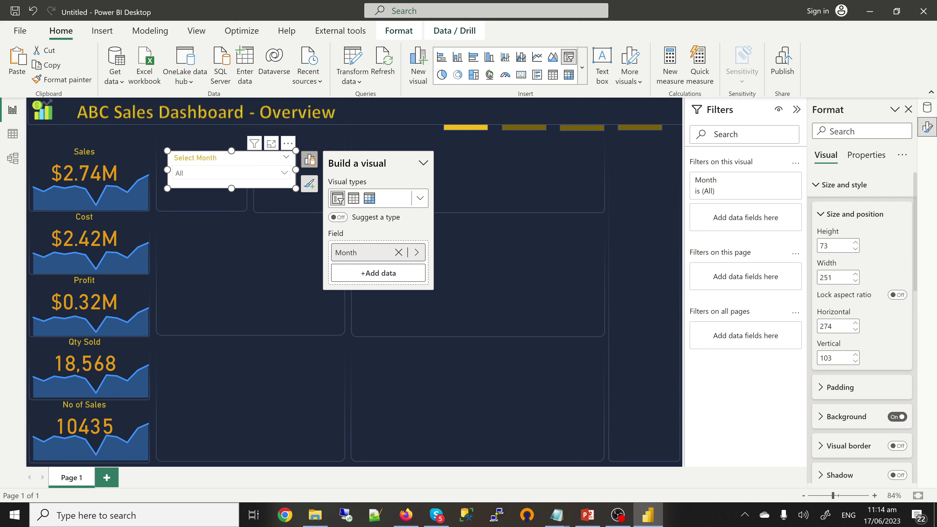
pyautogui.click(897, 416)
pyautogui.click(897, 416)
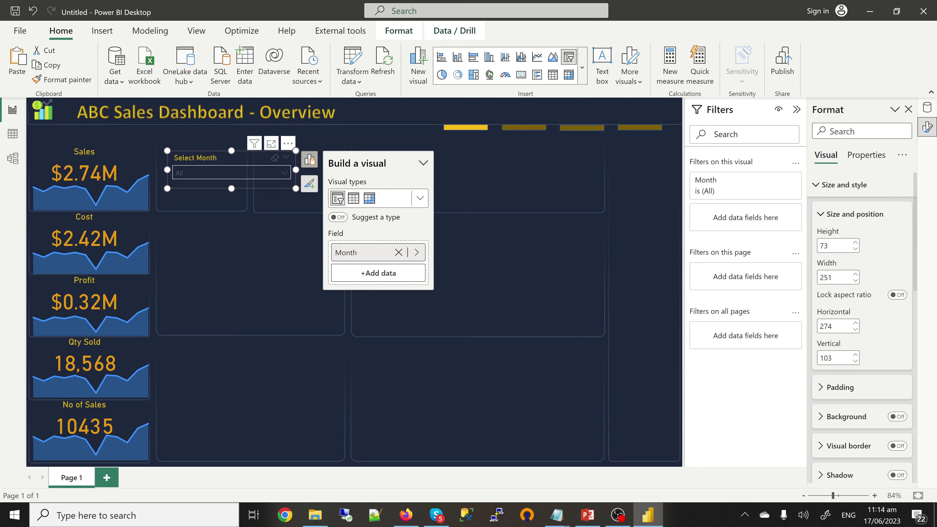
pyautogui.click(284, 173)
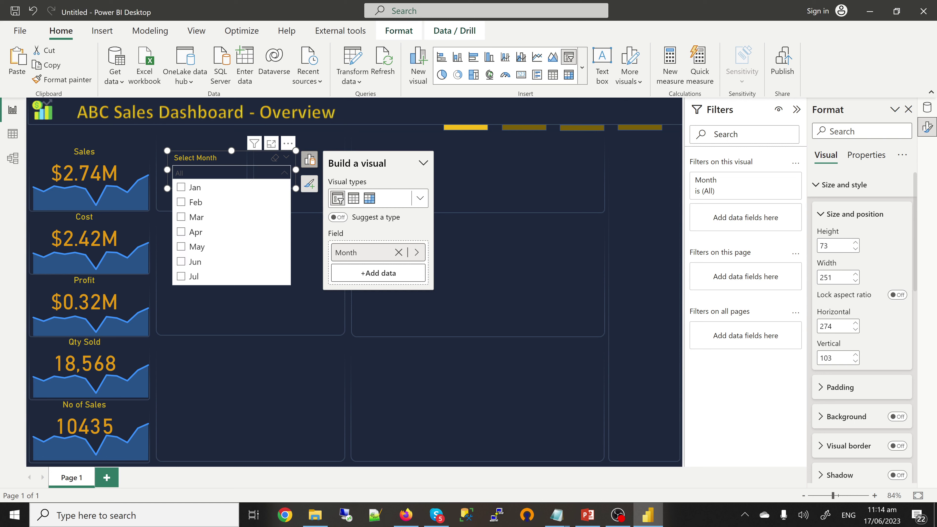
pyautogui.press('Escape')
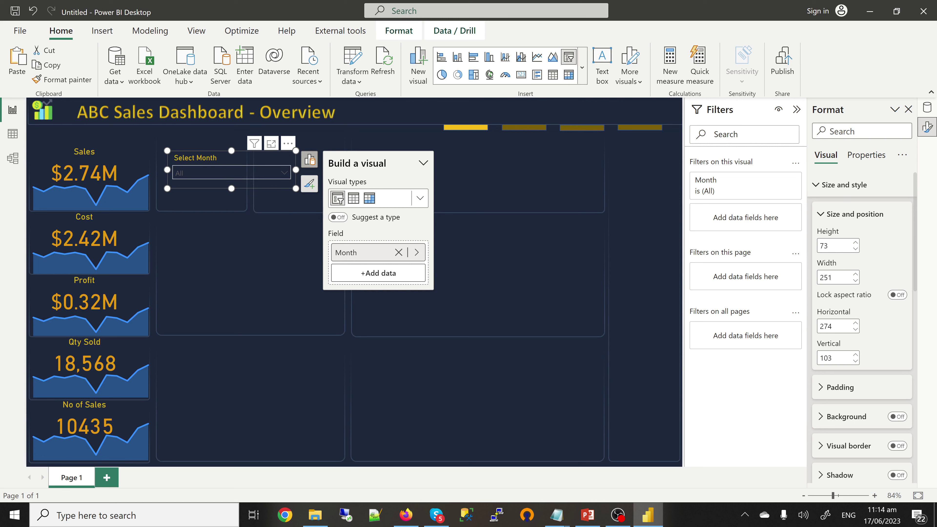
# - Set the background color of the Month slicer's header to black #000000
pyautogui.click(854, 214)
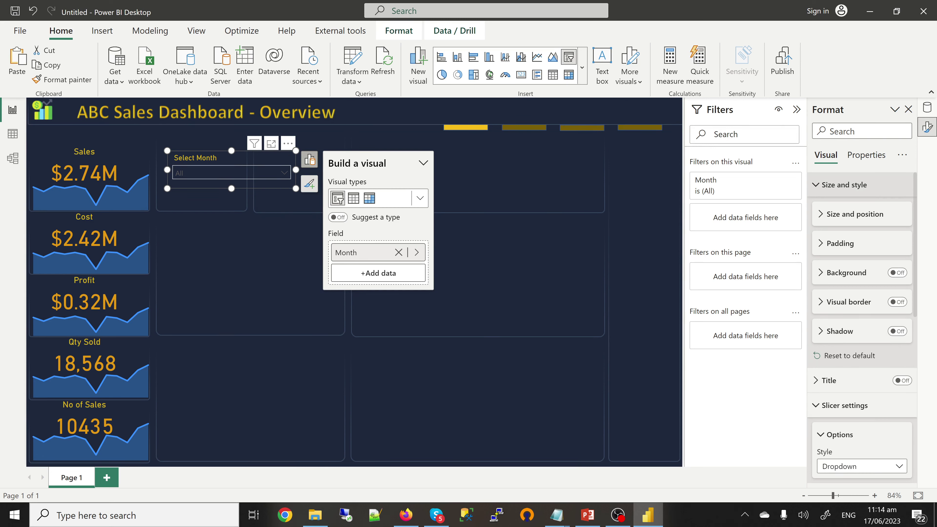
pyautogui.click(844, 184)
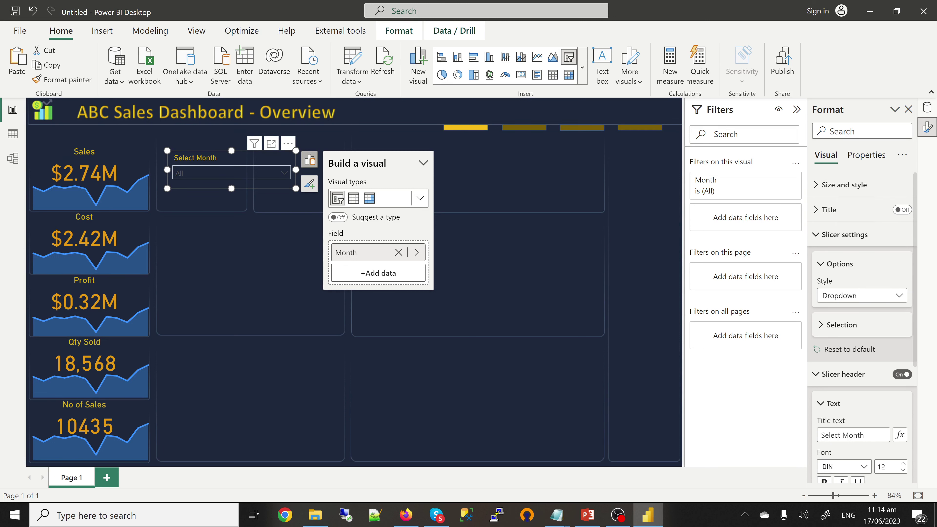
pyautogui.scroll(-5, 861, 325)
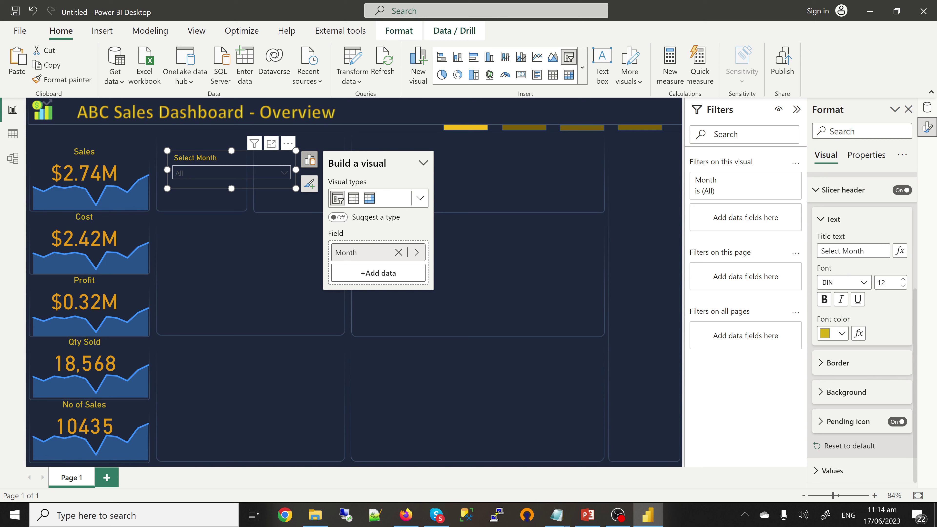
pyautogui.click(846, 392)
pyautogui.scroll(-1, 862, 369)
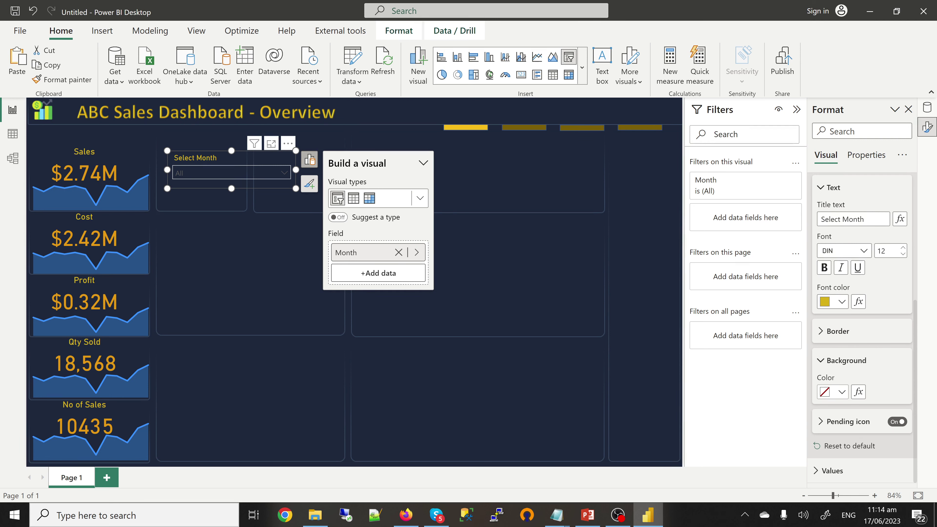
pyautogui.click(840, 392)
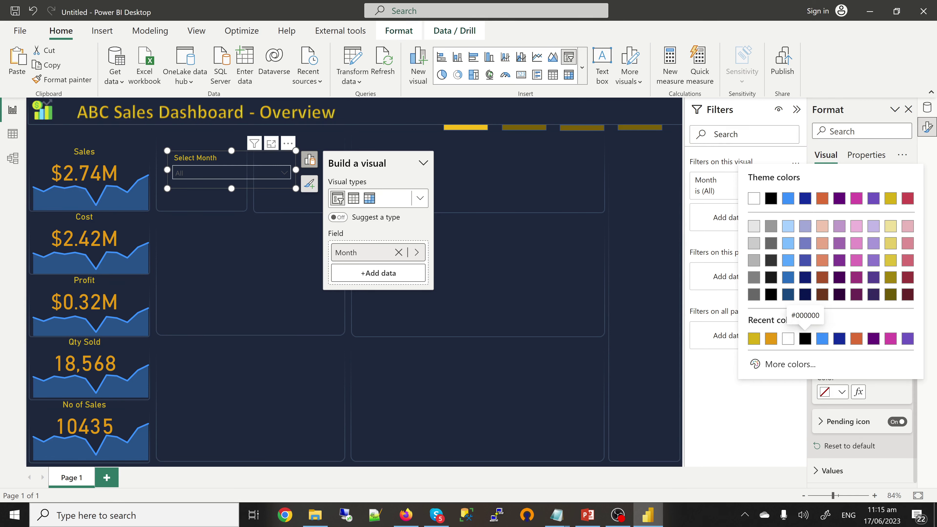
pyautogui.click(804, 338)
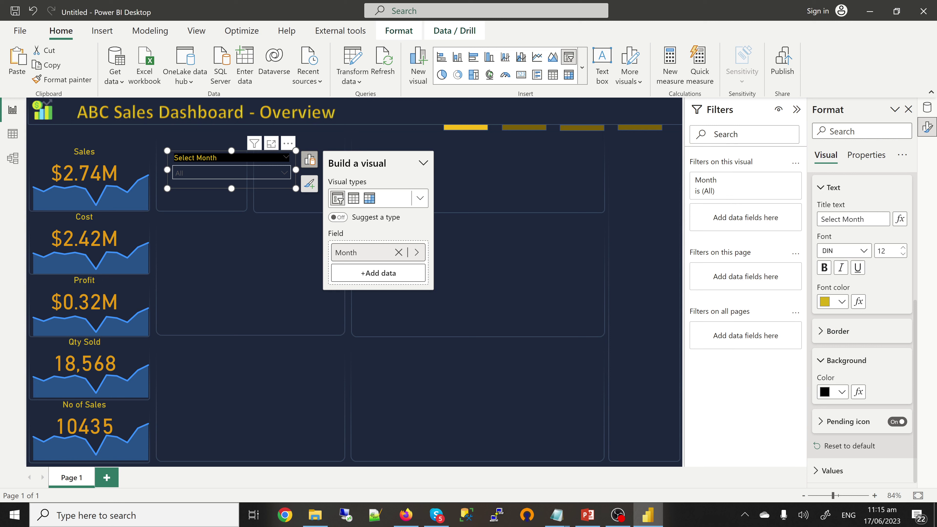
# - Set the font color of the Month slicer's values to #EE9B00 and check the dropdown list
pyautogui.scroll(3, 861, 329)
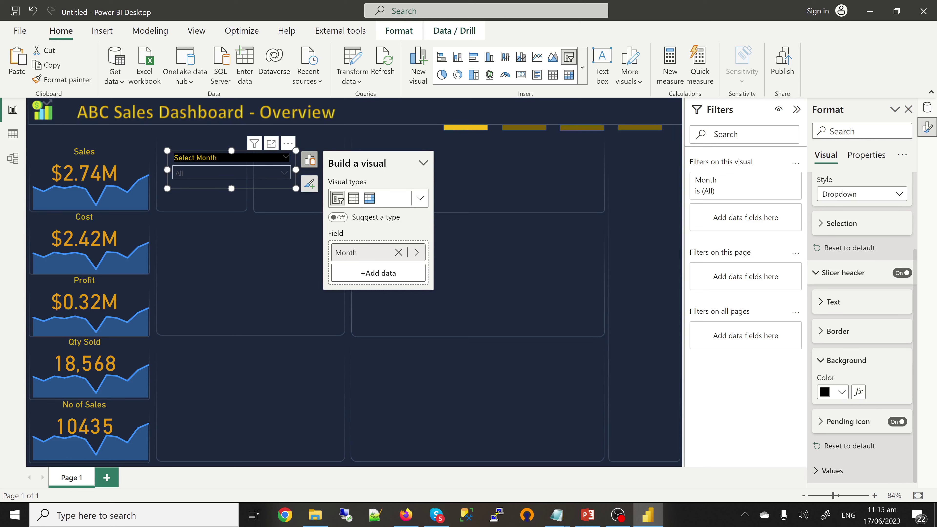
pyautogui.click(842, 470)
pyautogui.scroll(-3, 861, 328)
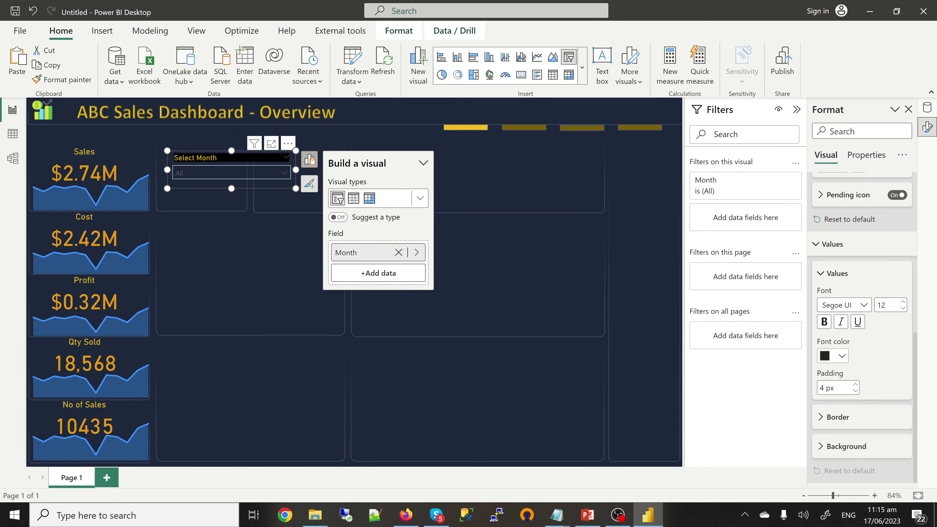
pyautogui.click(841, 355)
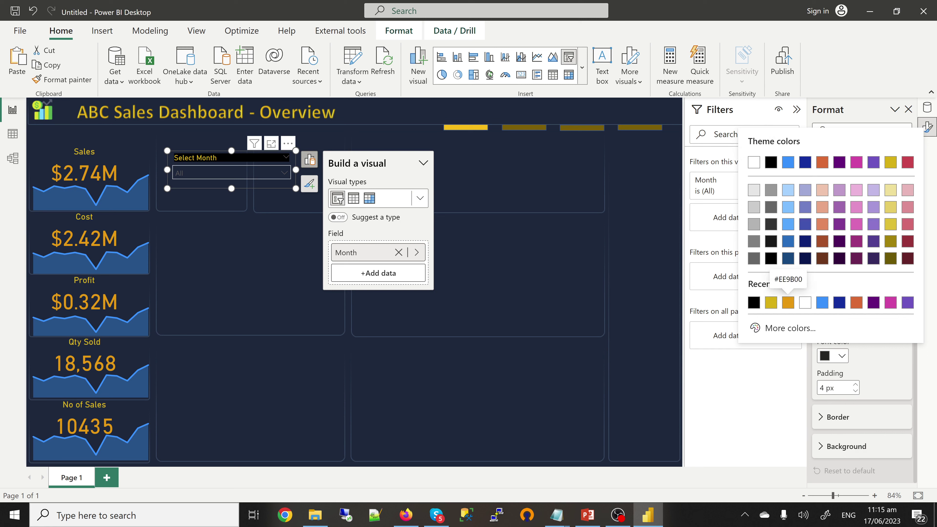
pyautogui.click(788, 302)
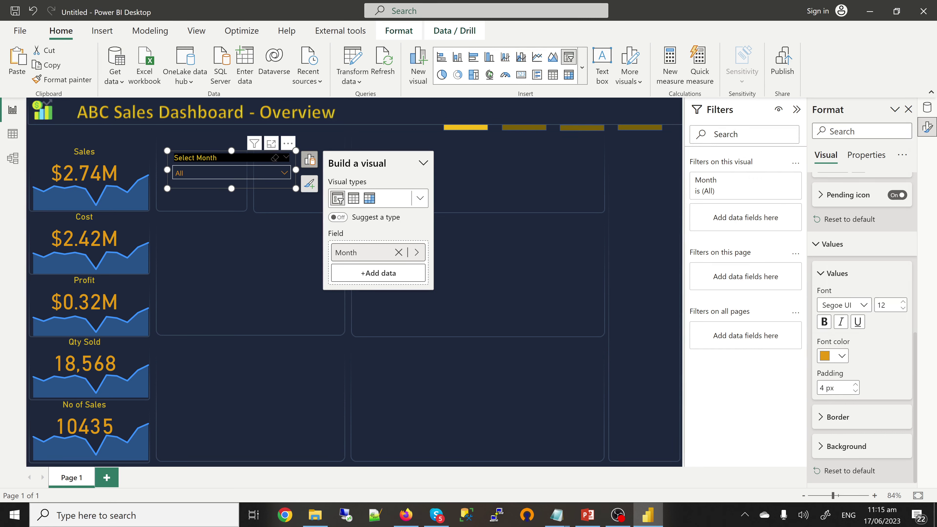
pyautogui.click(284, 173)
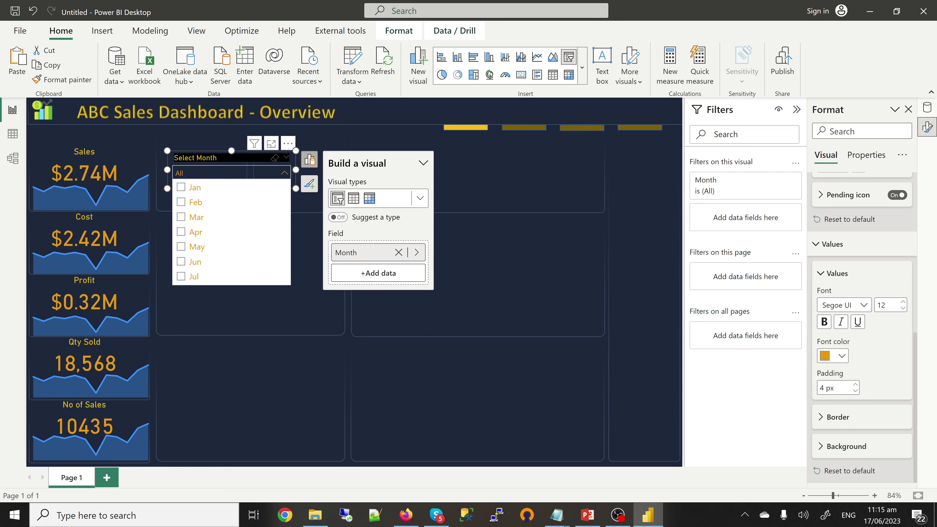
pyautogui.press('Escape')
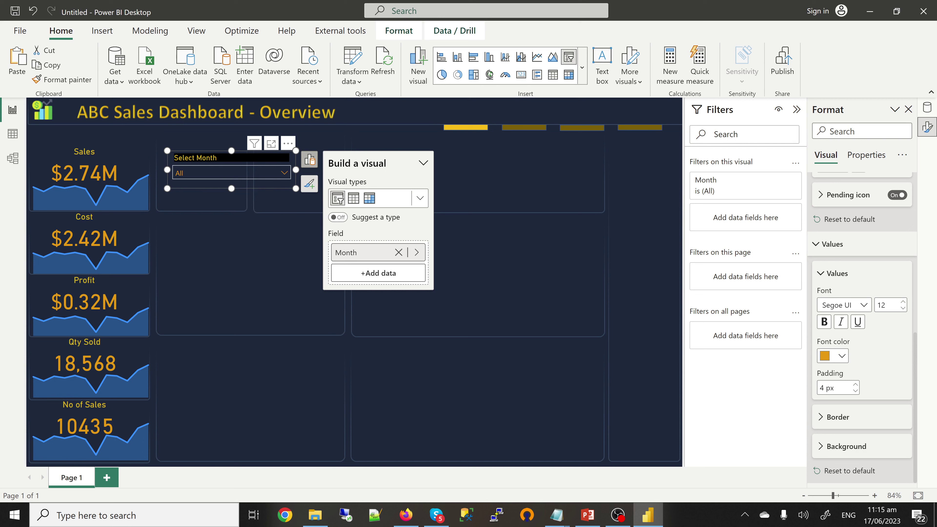
# - Reset the Month slicer's header settings to default and check the dropdown list again
pyautogui.scroll(5, 862, 327)
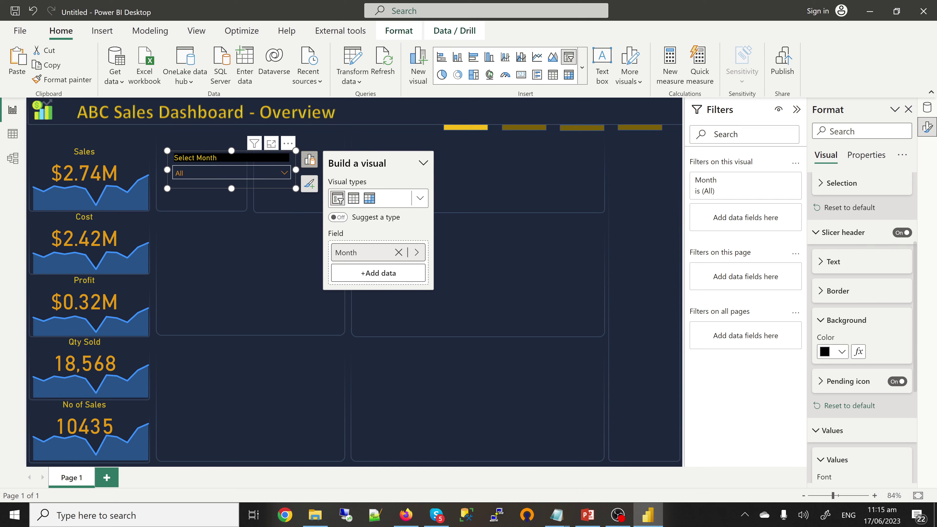
pyautogui.click(849, 405)
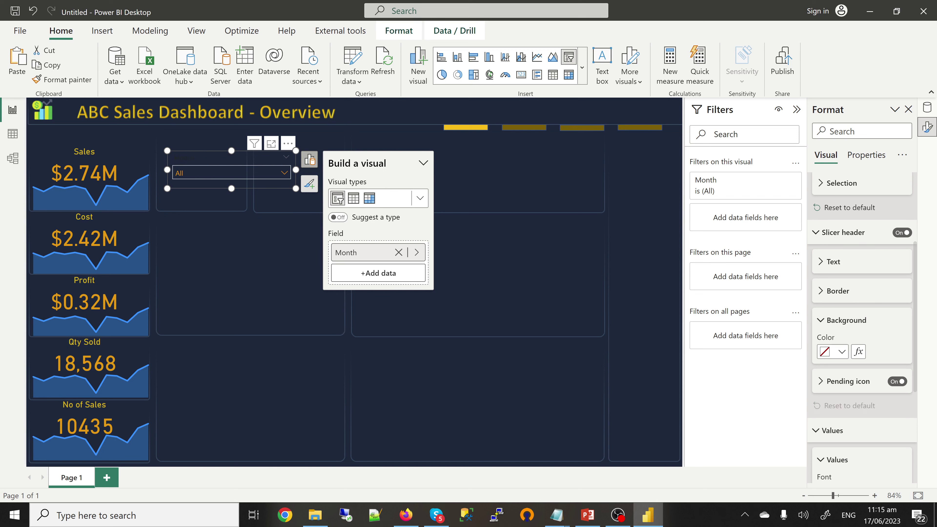
pyautogui.scroll(3, 862, 326)
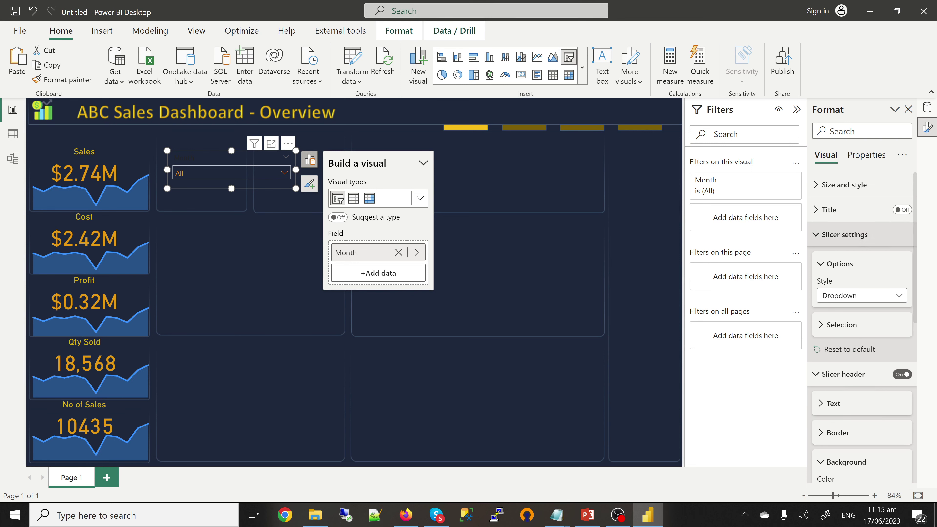
pyautogui.scroll(-3, 862, 326)
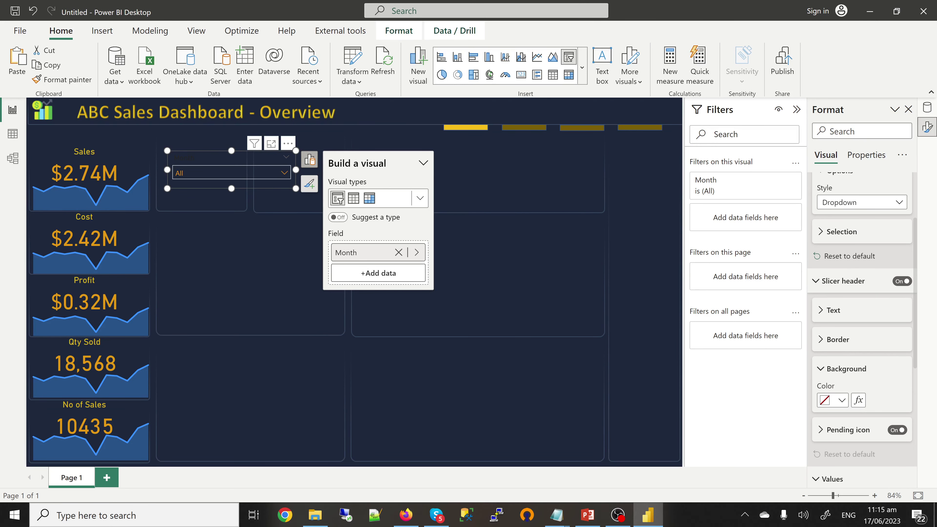
pyautogui.scroll(2, 862, 326)
pyautogui.click(284, 173)
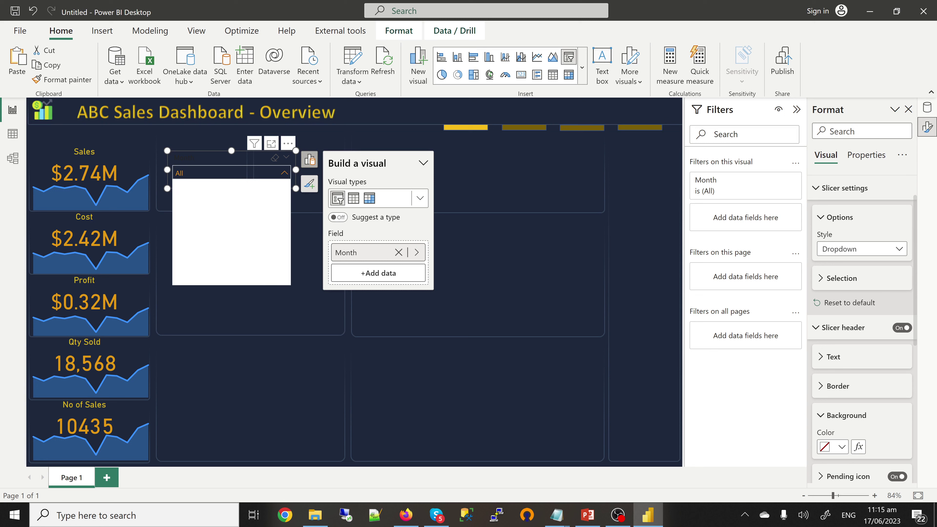
pyautogui.click(284, 173)
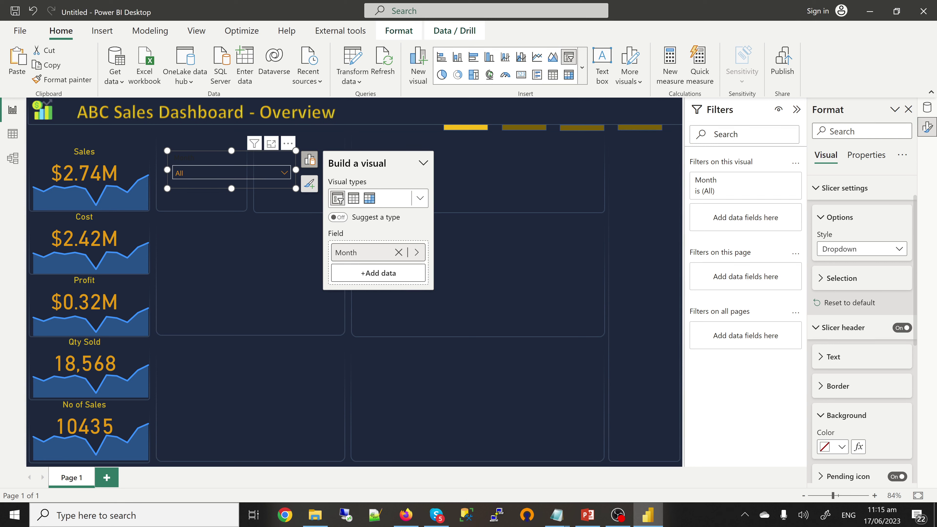
# - Change the slicer header's title text to "Select Month" again and set its font color to gold #D9B300
pyautogui.click(833, 357)
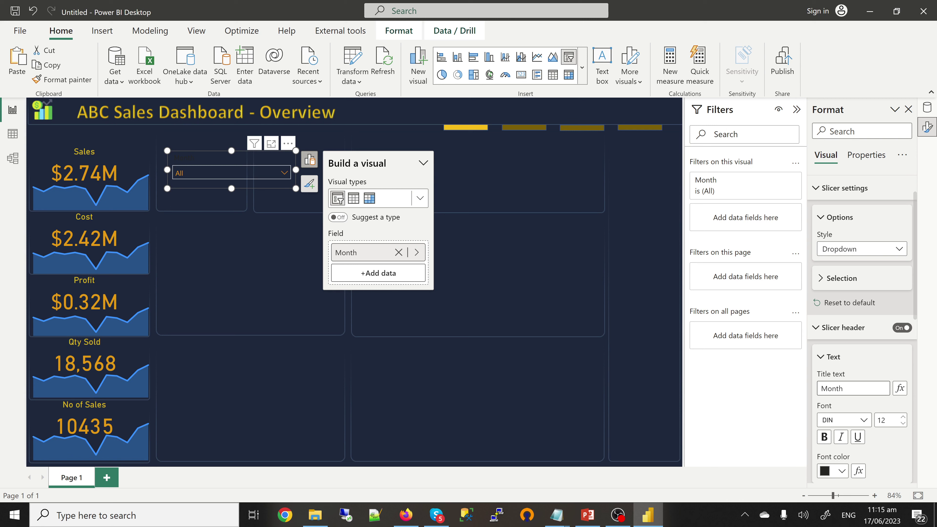
pyautogui.write('Select')
pyautogui.scroll(-4, 861, 327)
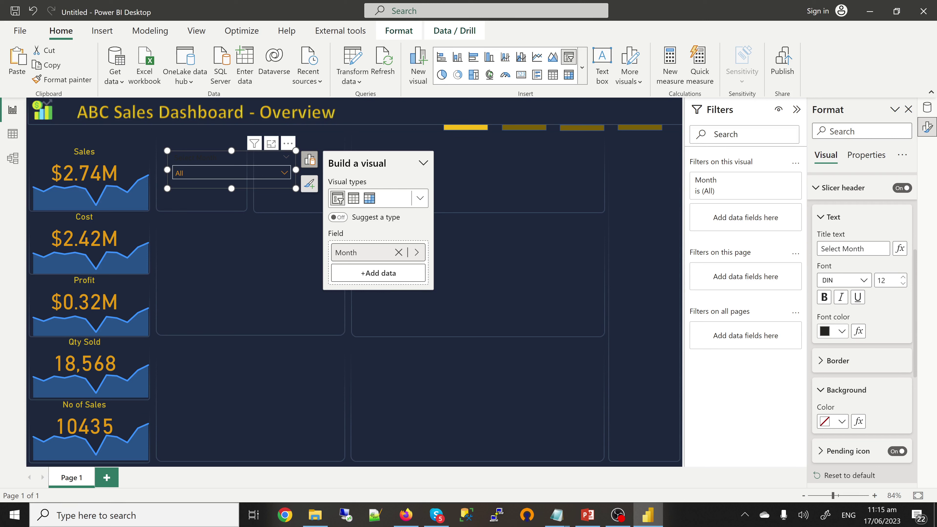
pyautogui.click(841, 331)
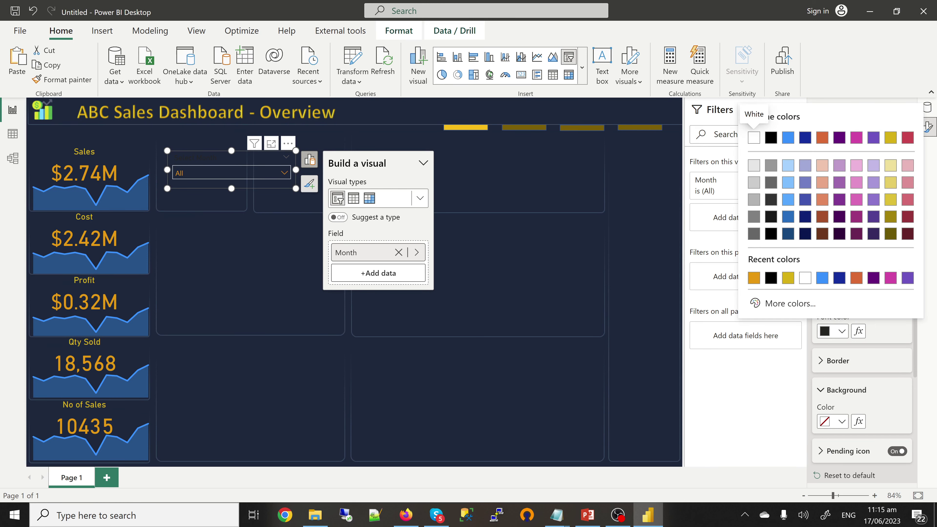
pyautogui.click(788, 277)
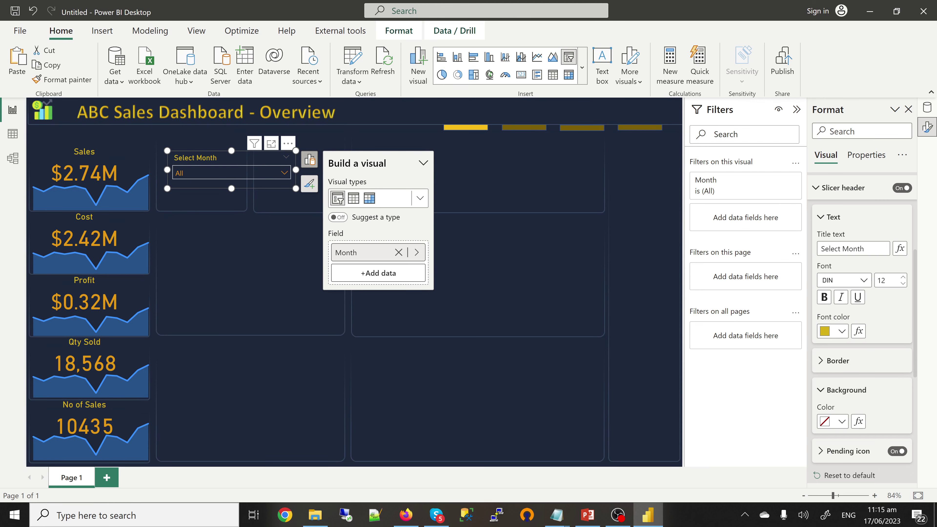
# - Set the background color of the Month slicer's values to black and check the dropdown list
pyautogui.click(284, 173)
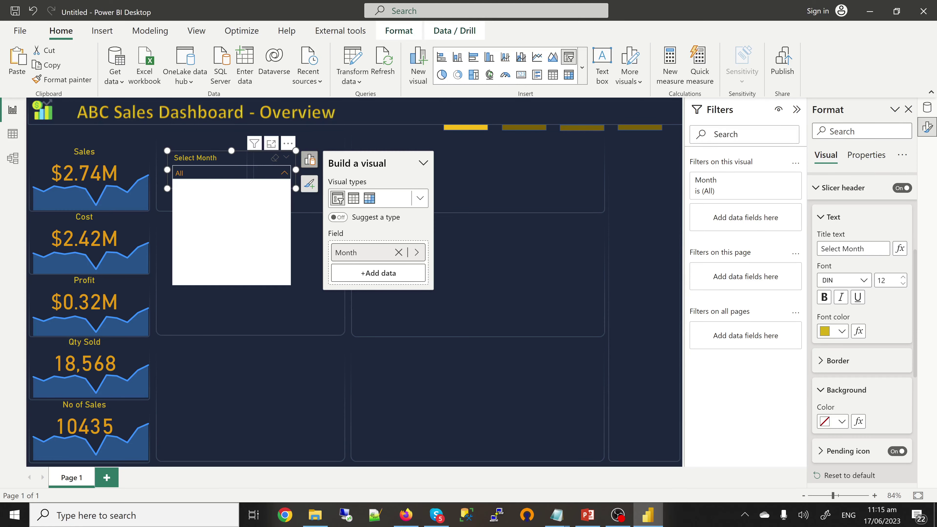
pyautogui.click(284, 173)
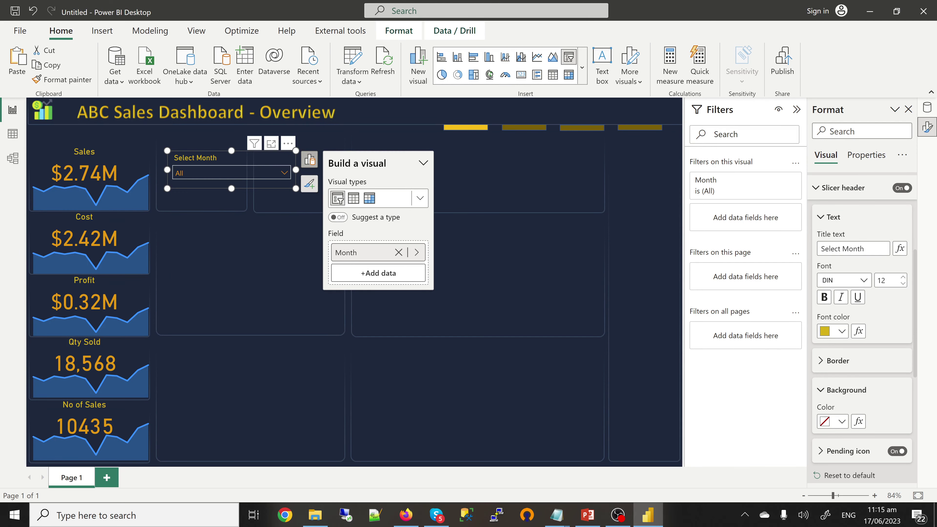
pyautogui.click(842, 188)
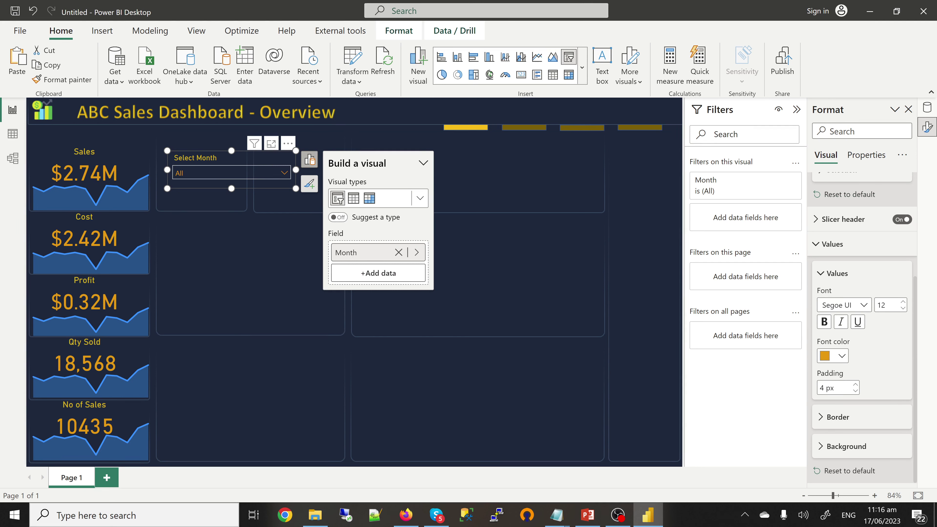
pyautogui.click(846, 446)
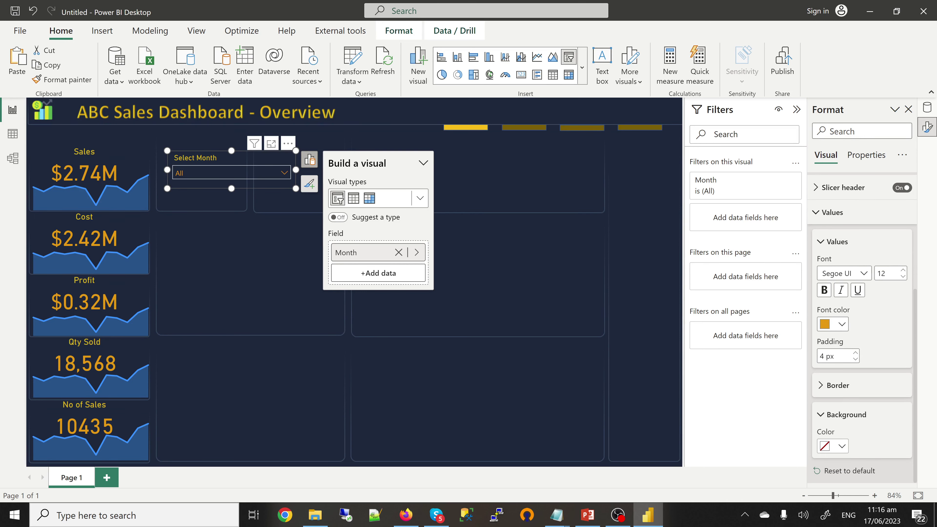
pyautogui.click(842, 445)
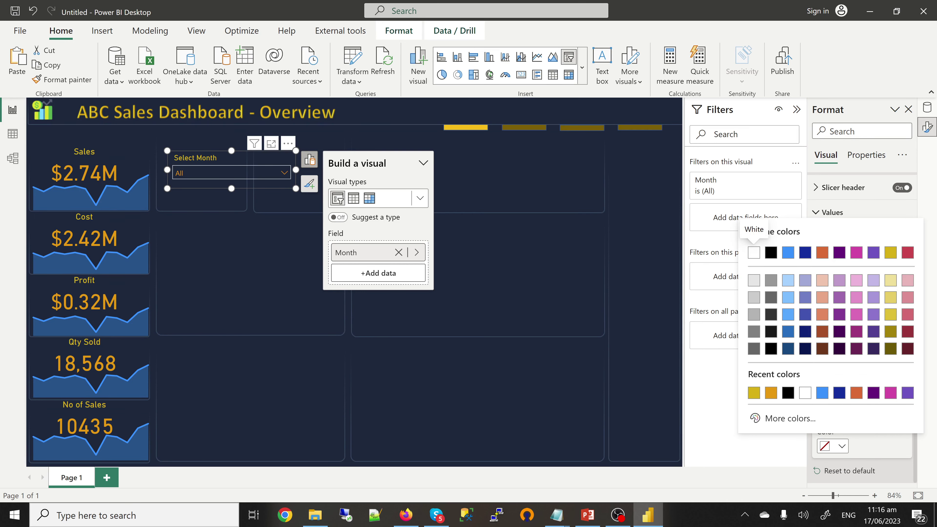
pyautogui.click(770, 253)
pyautogui.click(284, 173)
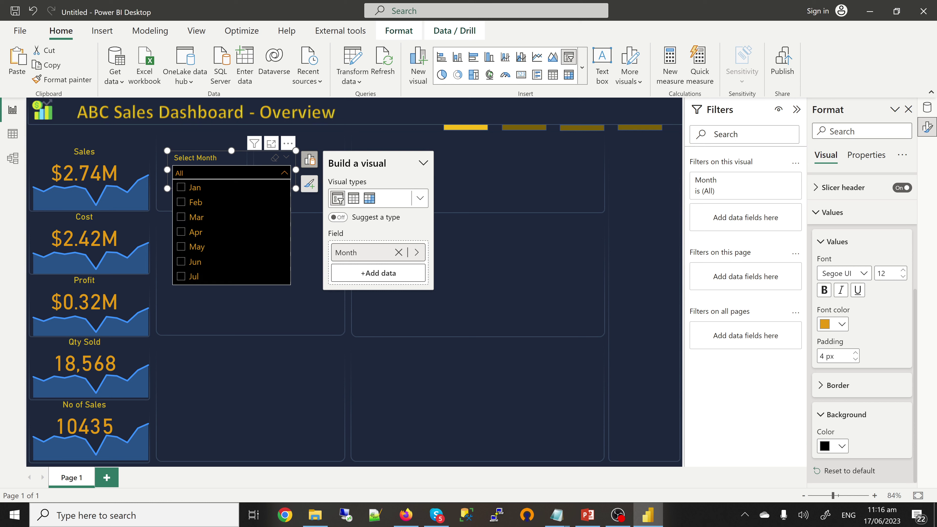
pyautogui.click(833, 445)
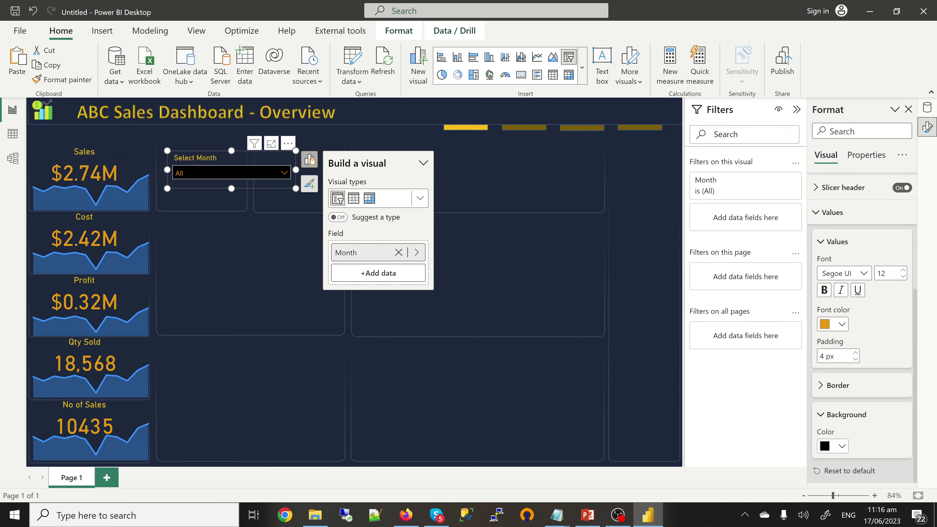
pyautogui.click(841, 445)
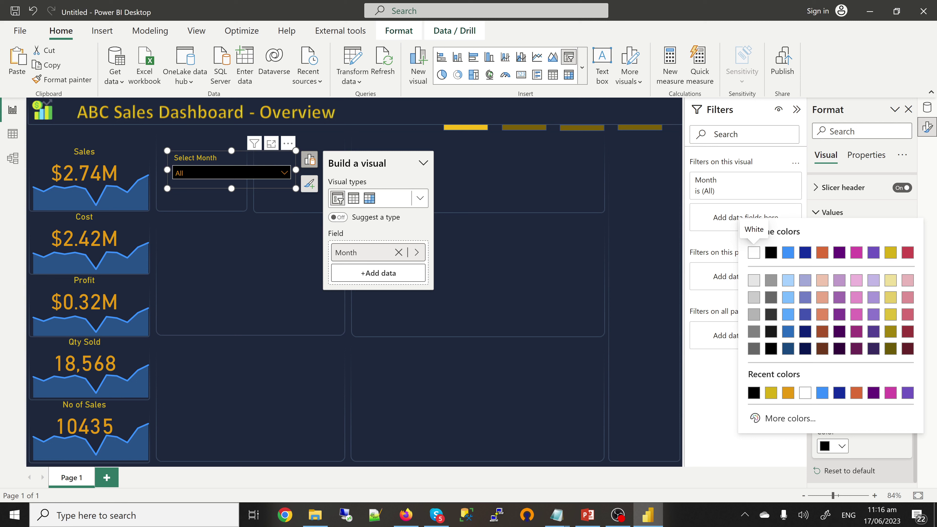
pyautogui.press('Escape')
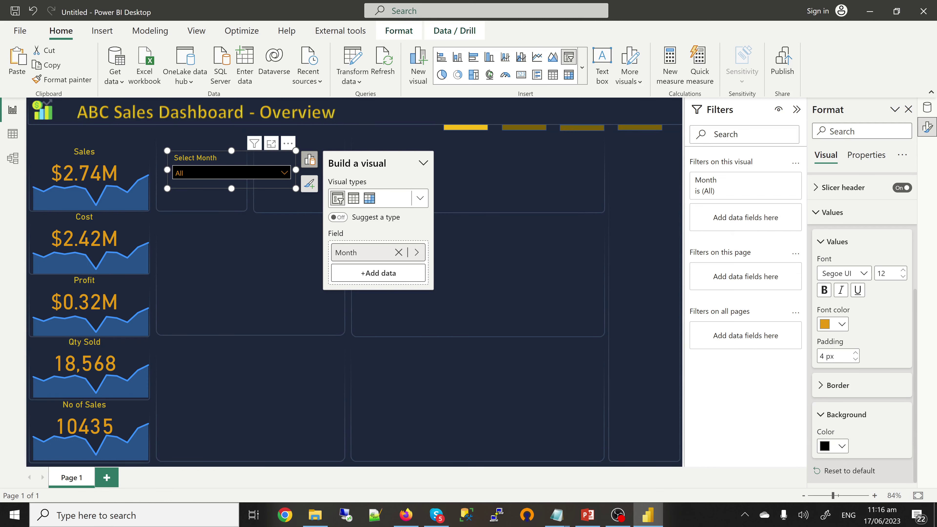
# - Move the Month slicer to the top of the KPI column, just under the dashboard title and above the Sales card
pyautogui.moveTo(231, 158); pyautogui.dragTo(77, 133)
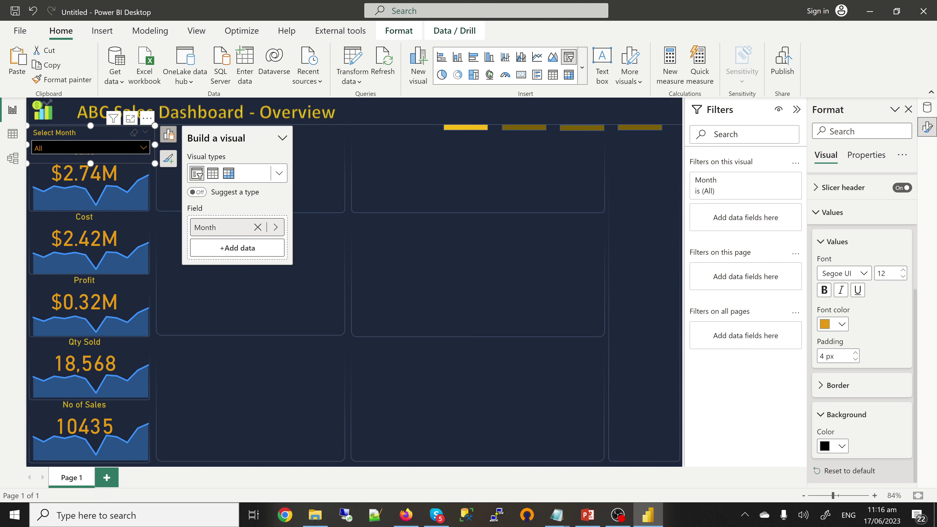
pyautogui.press('Up')
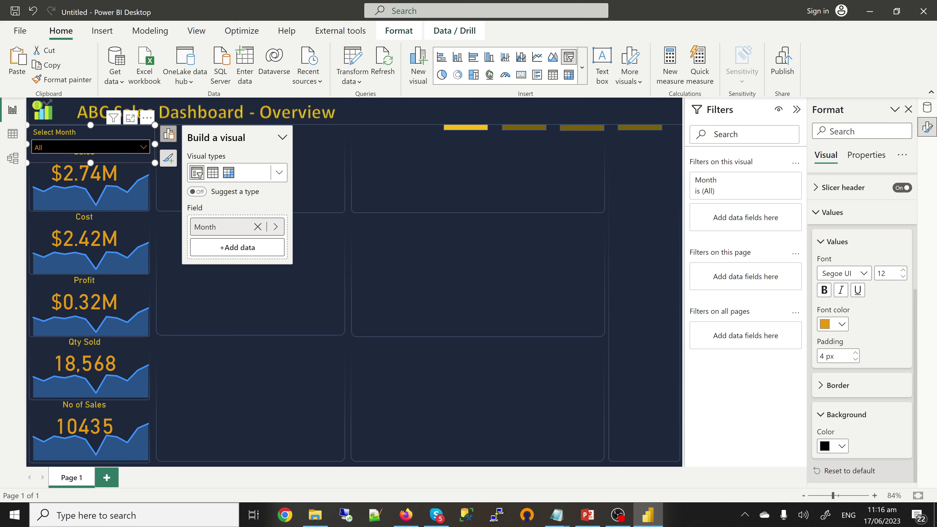
pyautogui.press('Escape')
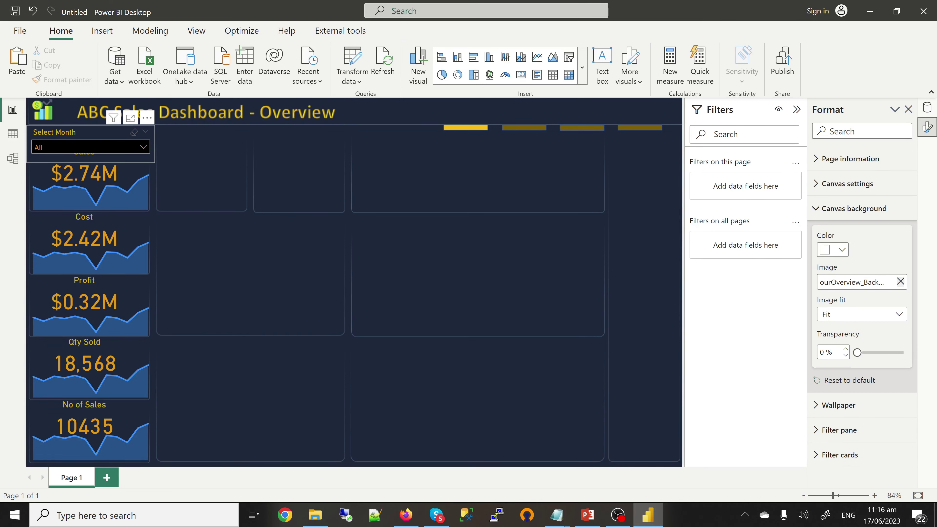
pyautogui.click(90, 132)
pyautogui.press('Up')
pyautogui.press('Up')
pyautogui.press('Up')
pyautogui.press('Up')
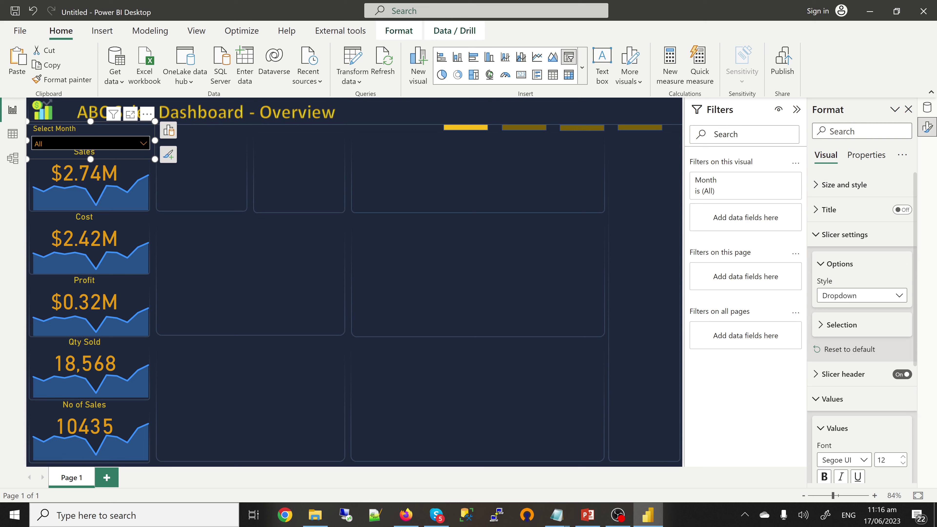
pyautogui.press('Escape')
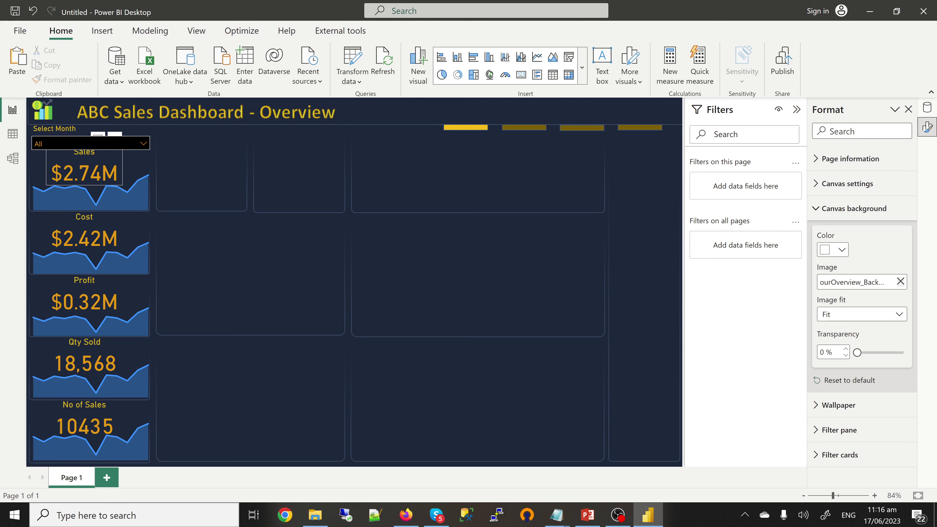
# - Nudge the Sales card down slightly to leave space below the Month slicer
pyautogui.click(84, 169)
pyautogui.press('Down')
pyautogui.press('Down')
pyautogui.press('Down')
pyautogui.press('Down')
pyautogui.press('Down')
pyautogui.press('Down')
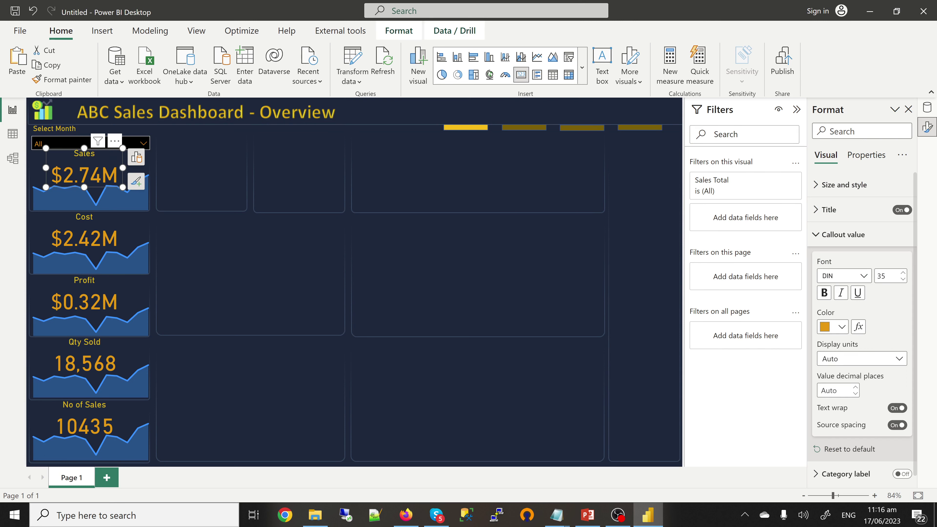
pyautogui.press('Down')
pyautogui.press('Down')
pyautogui.press('Down')
pyautogui.press('Down')
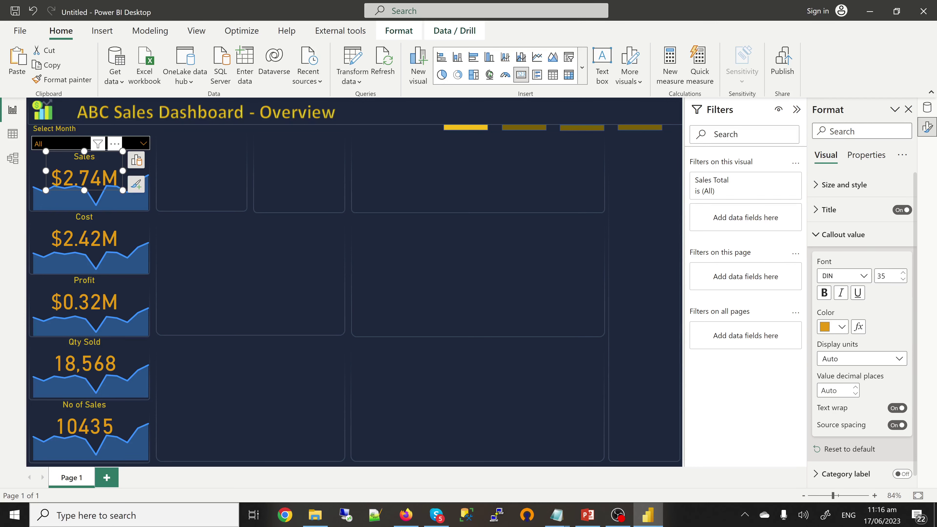
pyautogui.press('Escape')
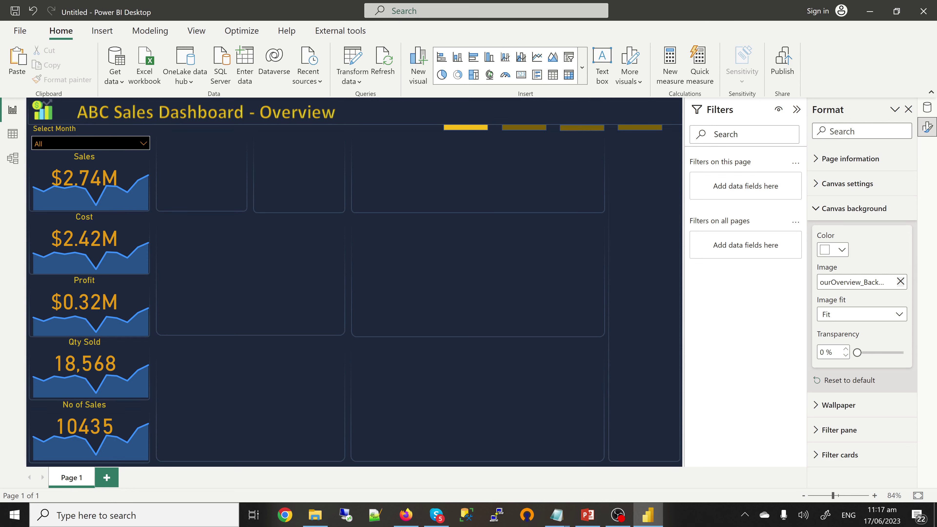
# - Check the reference dashboard in Firefox, return to Power BI Desktop and insert a stacked column chart of Sales Total by CategoryName
pyautogui.click(406, 515)
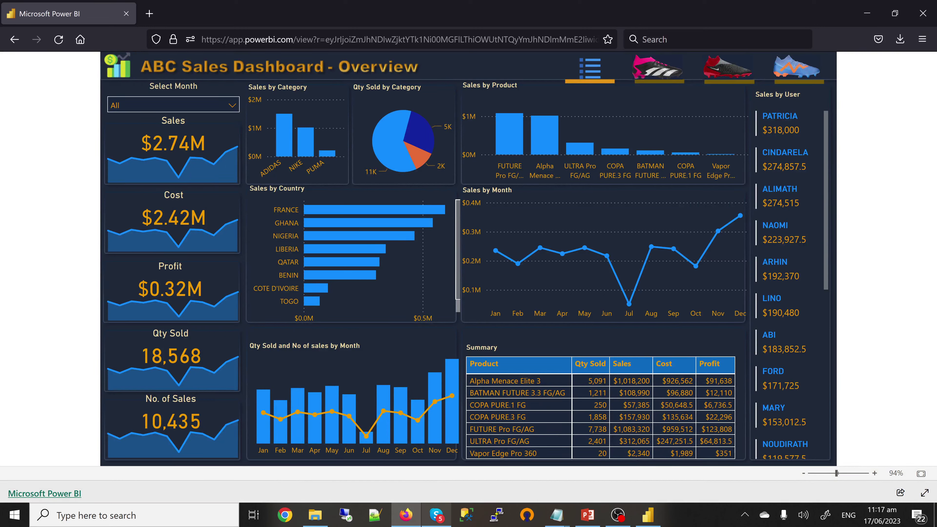
pyautogui.click(648, 515)
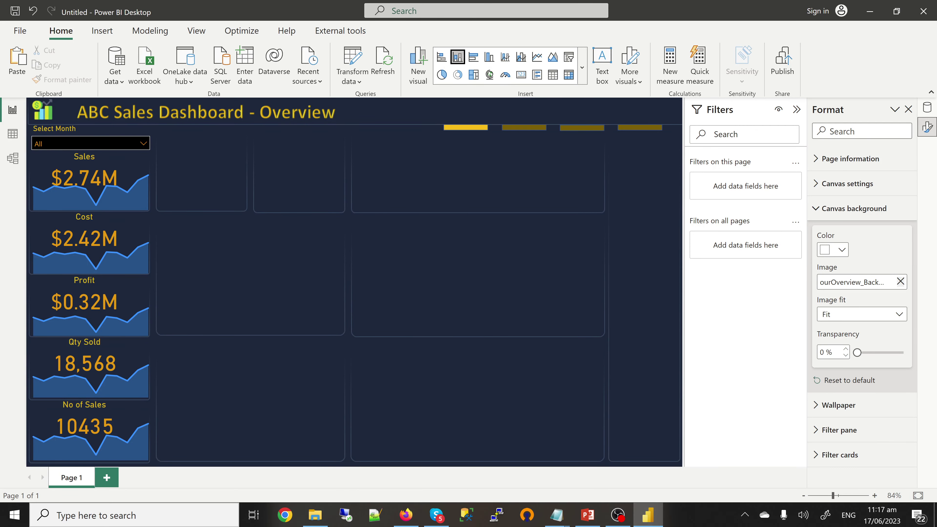
pyautogui.click(457, 57)
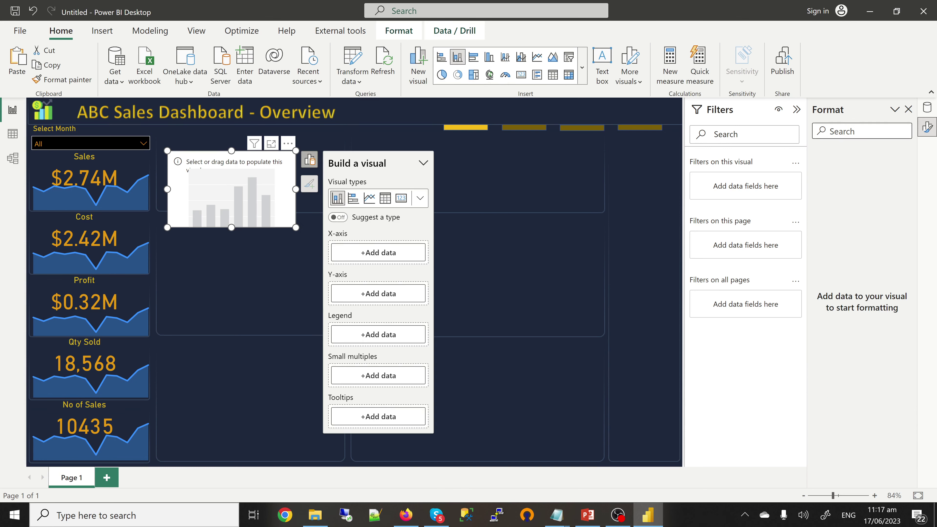
pyautogui.click(927, 107)
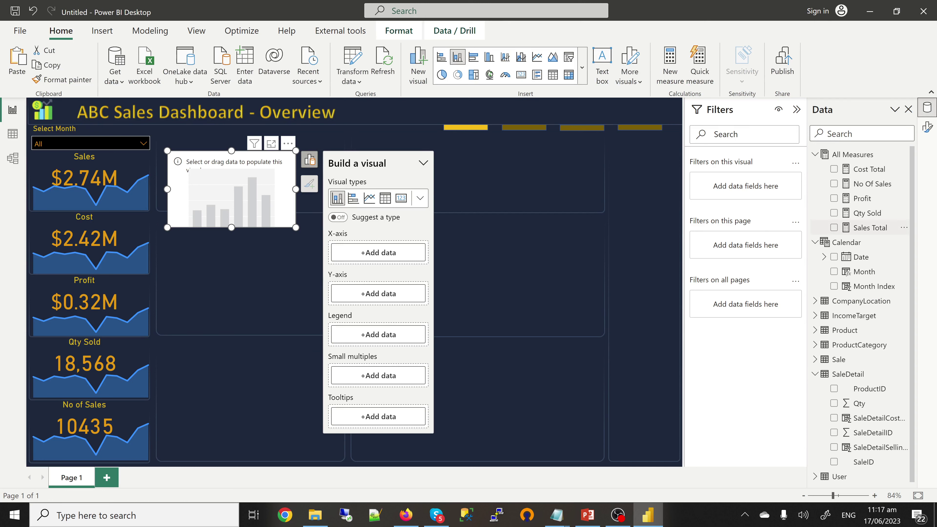
pyautogui.click(833, 227)
pyautogui.click(814, 374)
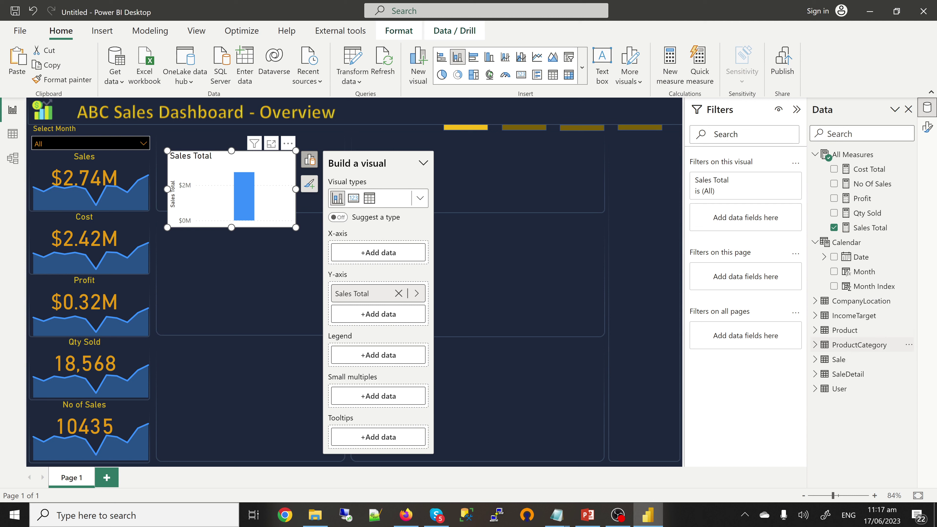
pyautogui.click(815, 344)
pyautogui.click(834, 359)
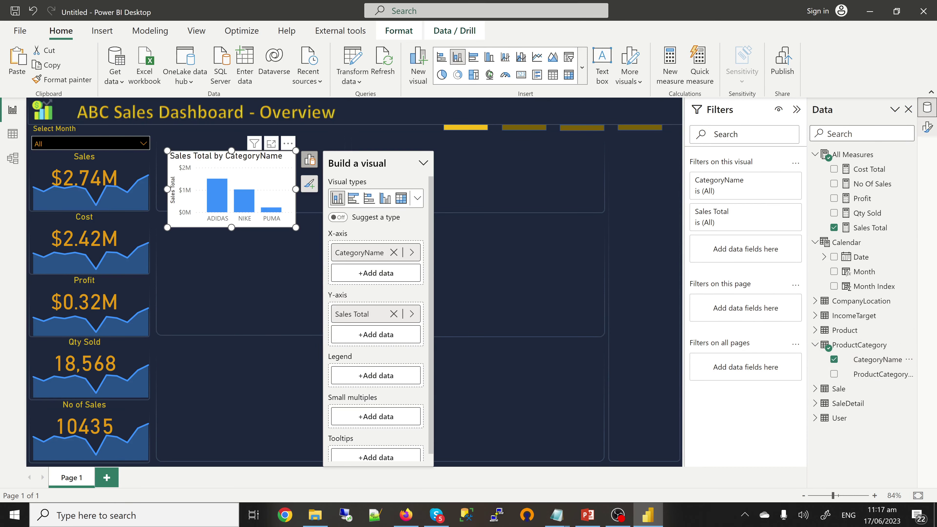
# - Change the title text of the new column chart to "Sales by Category"
pyautogui.click(926, 127)
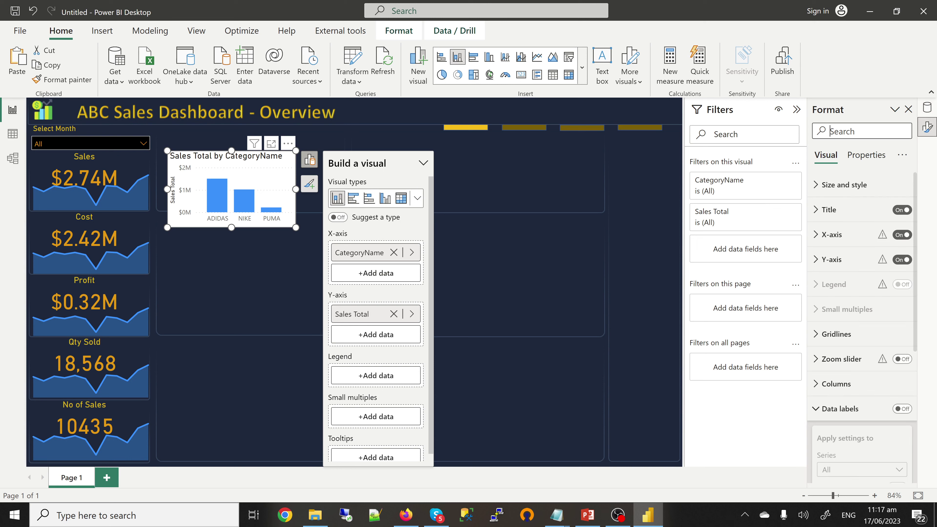
pyautogui.click(831, 210)
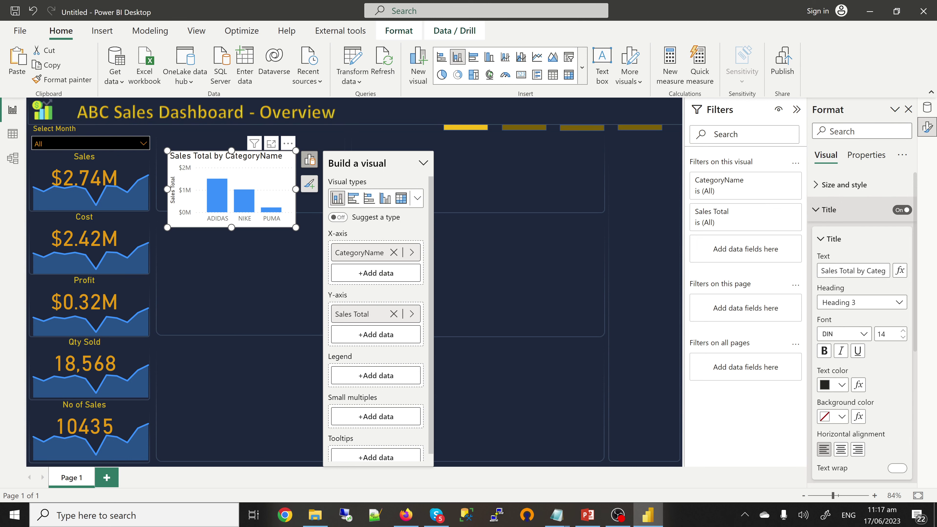
pyautogui.moveTo(855, 271); pyautogui.dragTo(839, 270)
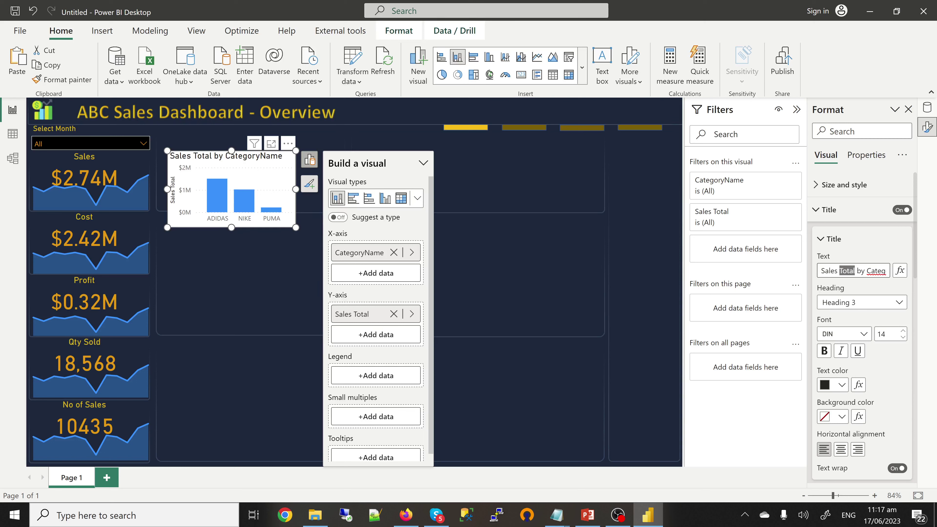
pyautogui.press('BackSpace')
pyautogui.press('BackSpace')
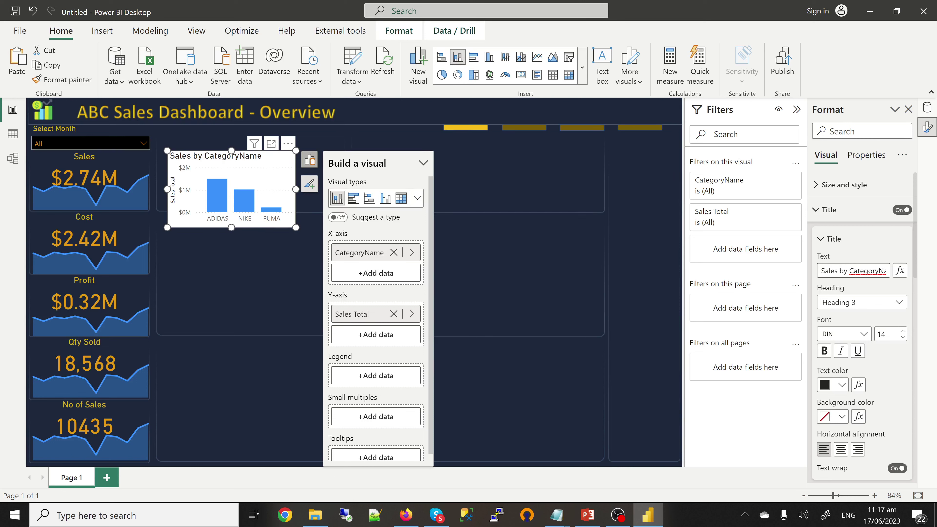
pyautogui.moveTo(876, 270); pyautogui.dragTo(899, 271)
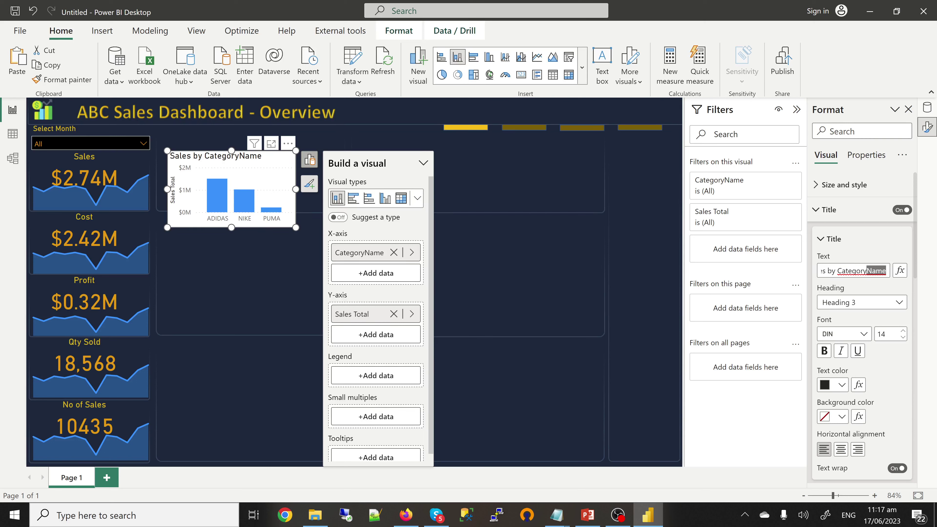
pyautogui.press('BackSpace')
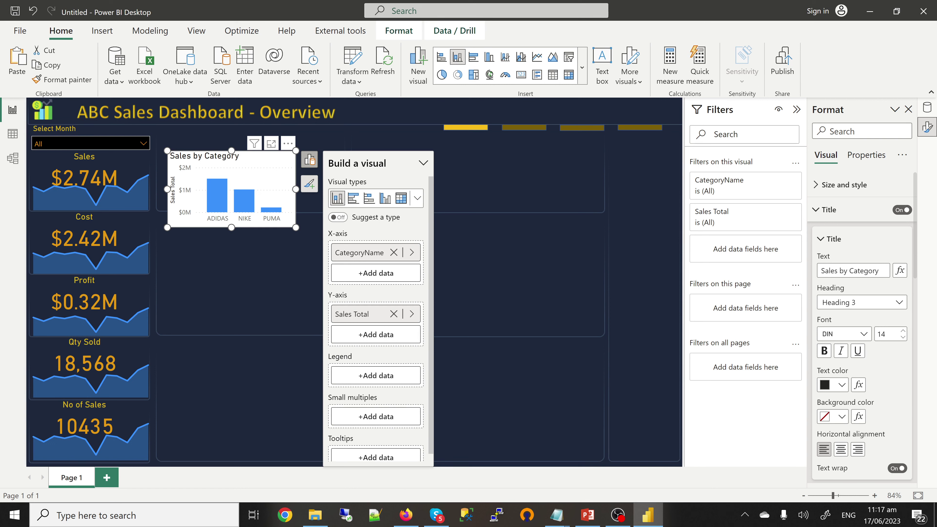
# - Set the text color of the Sales by Category chart's title to the recently used gold
pyautogui.click(841, 384)
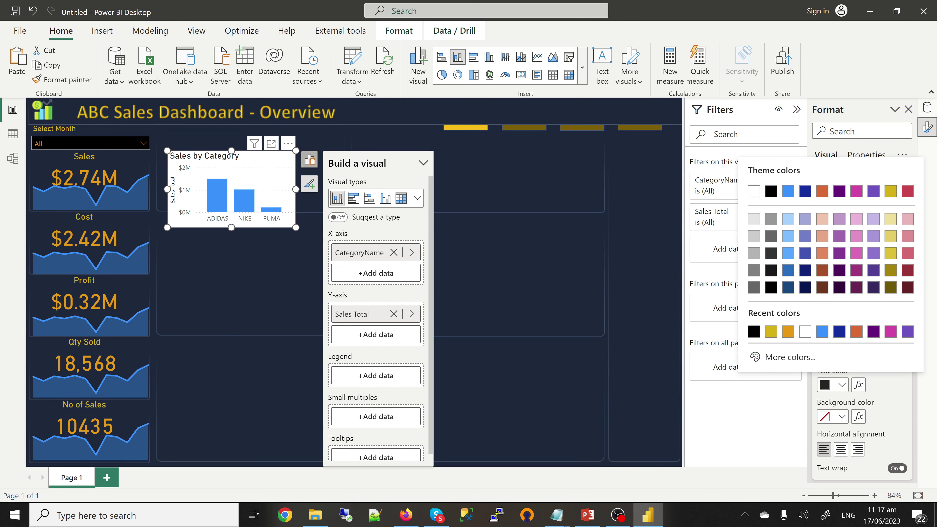
pyautogui.click(770, 331)
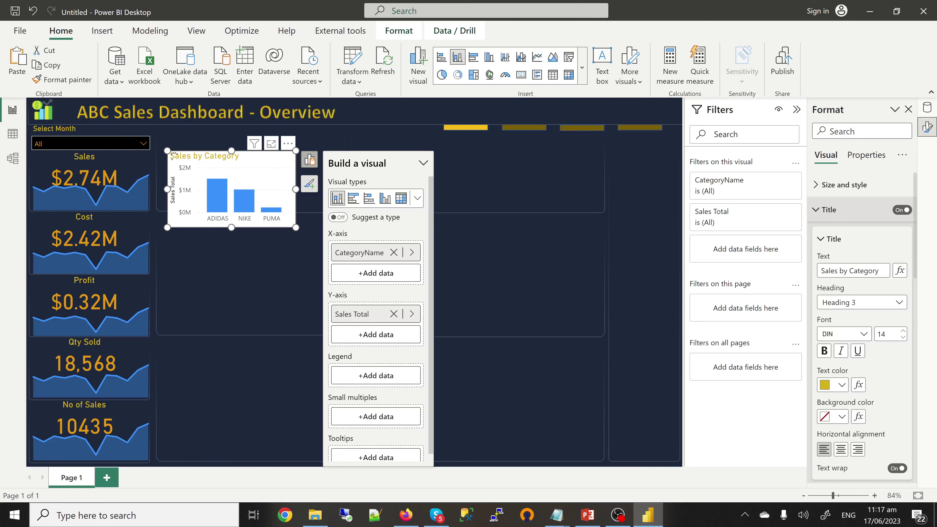
pyautogui.click(849, 209)
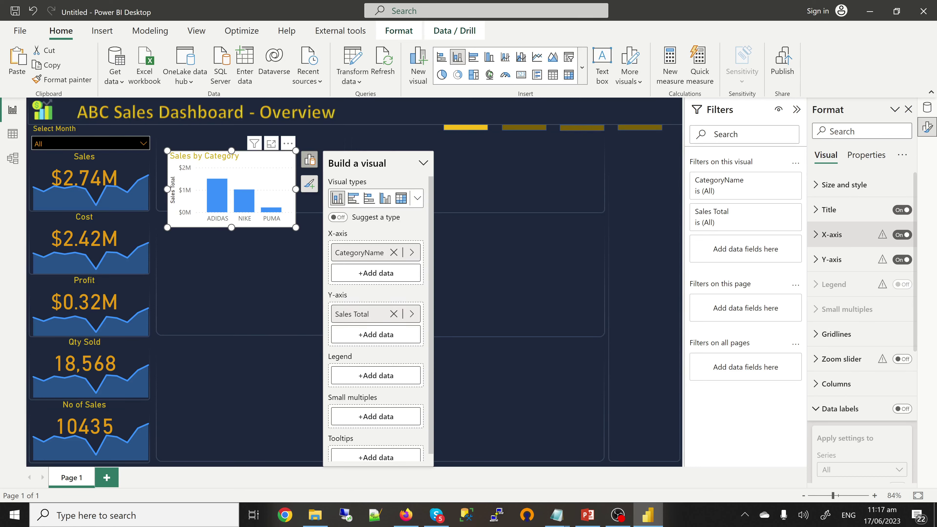
# - Open the X-axis settings of the Sales by Category chart and switch its Y-axis off and back on
pyautogui.click(833, 235)
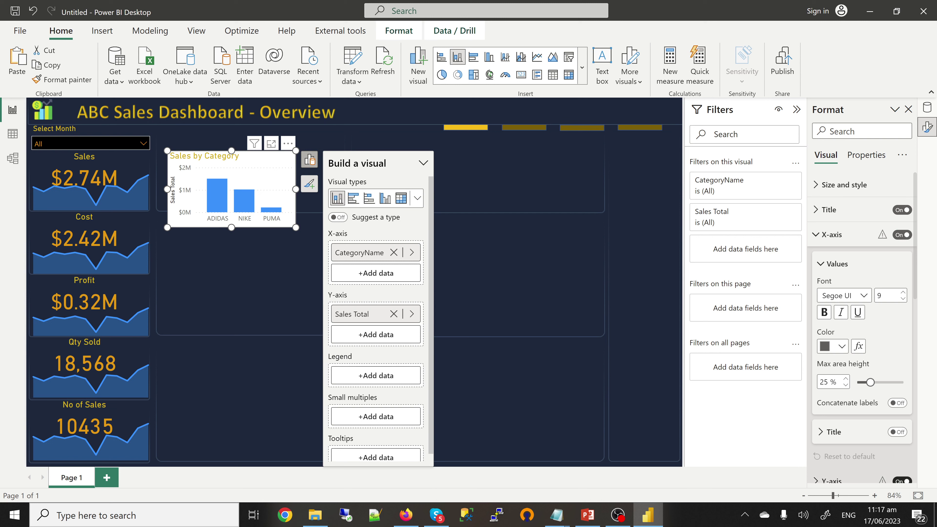
pyautogui.click(901, 480)
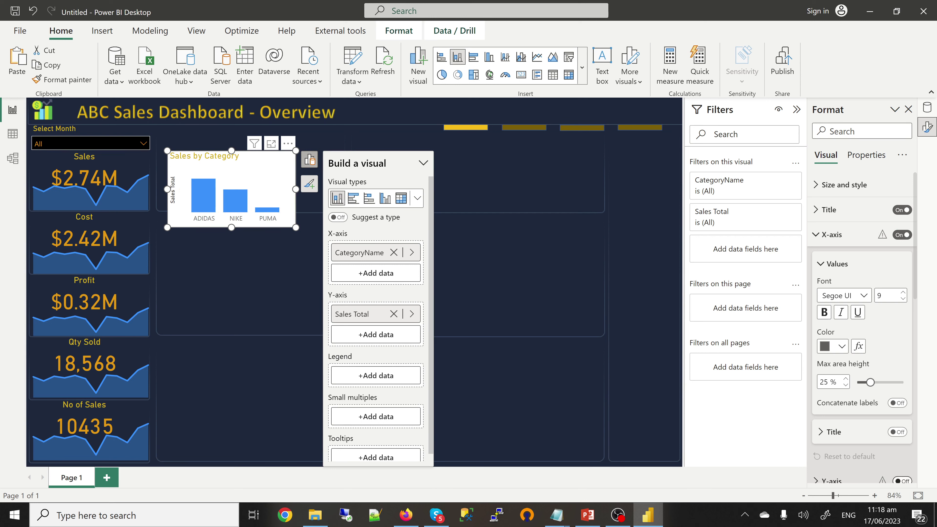
pyautogui.click(901, 480)
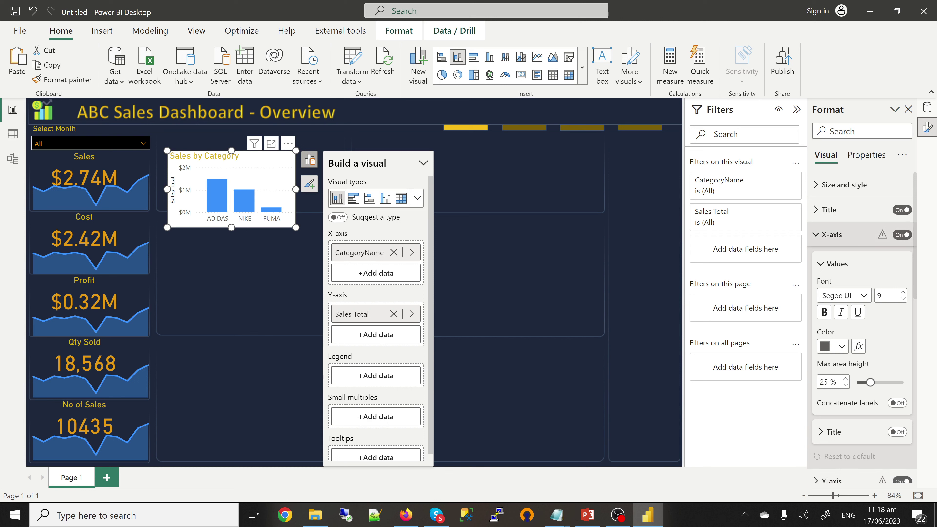
# - Turn off the Y-axis title of the Sales by Category chart
pyautogui.scroll(-3, 861, 325)
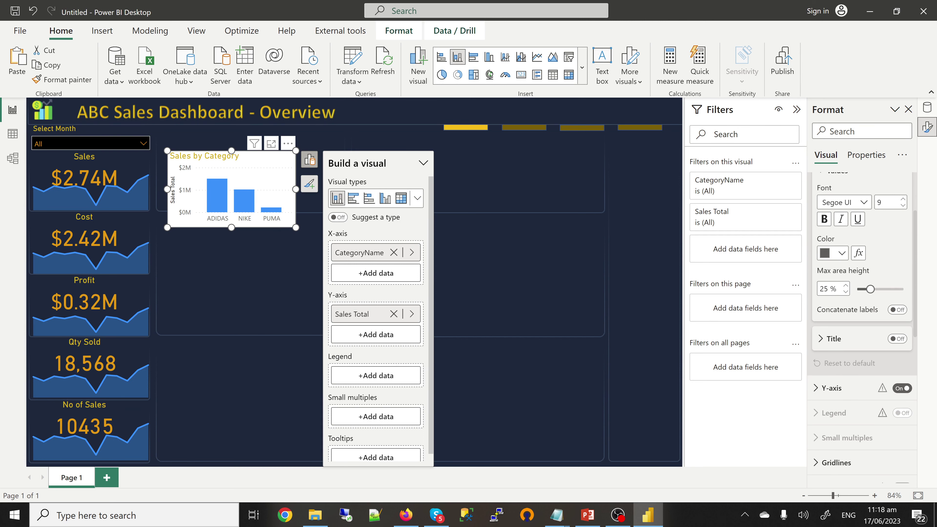
pyautogui.scroll(3, 861, 324)
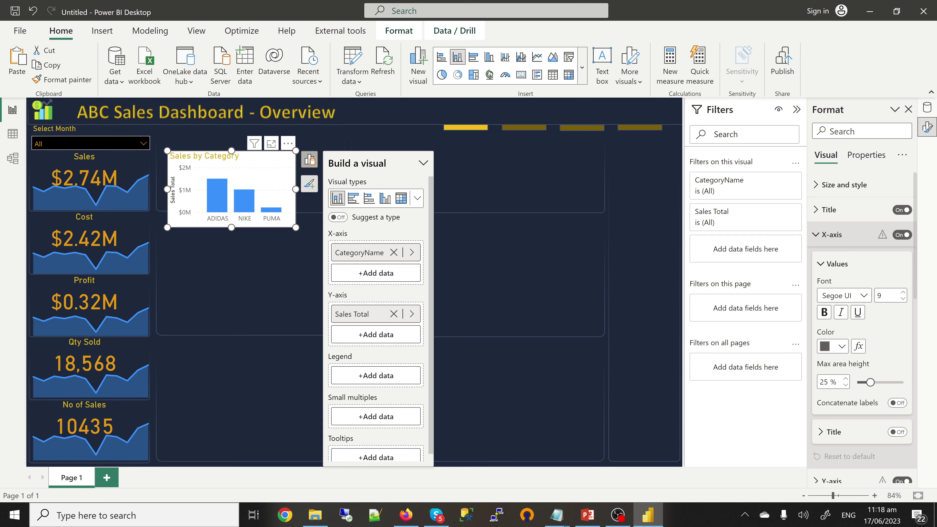
pyautogui.click(833, 234)
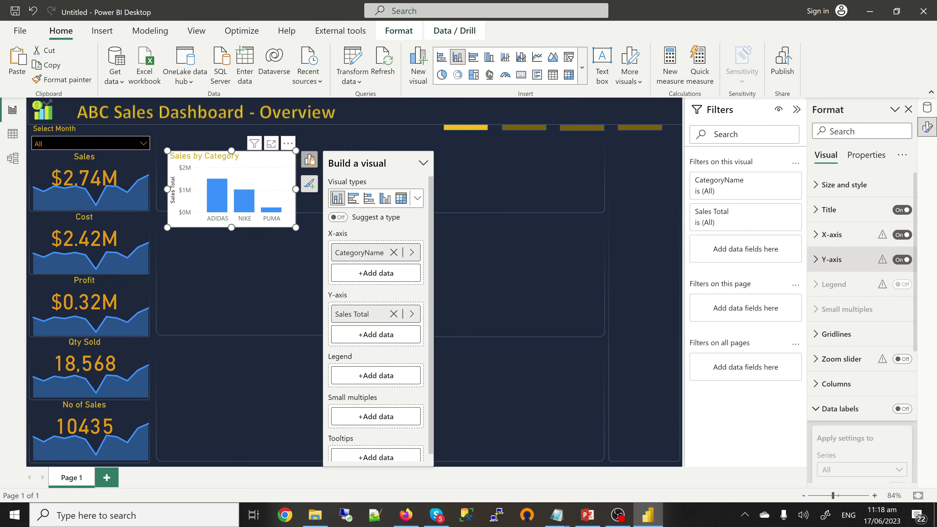
pyautogui.click(832, 259)
pyautogui.scroll(-5, 861, 325)
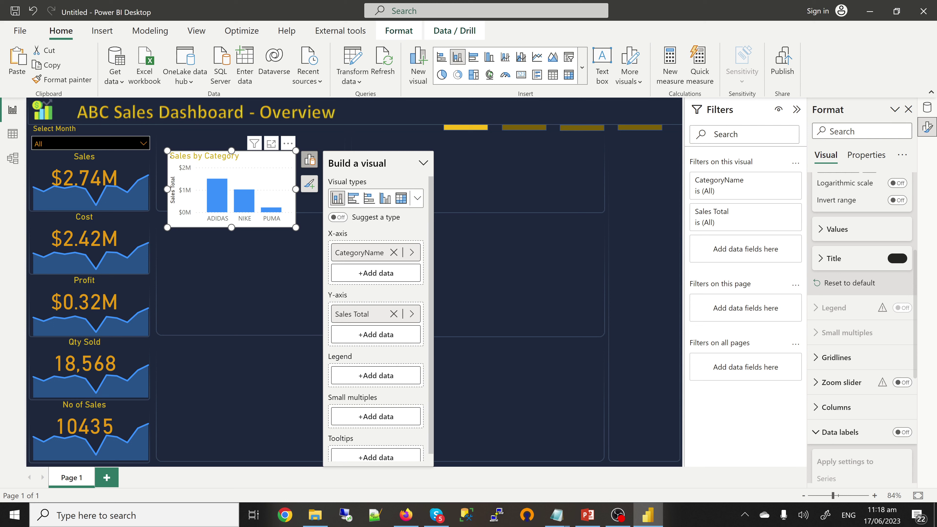
pyautogui.click(897, 258)
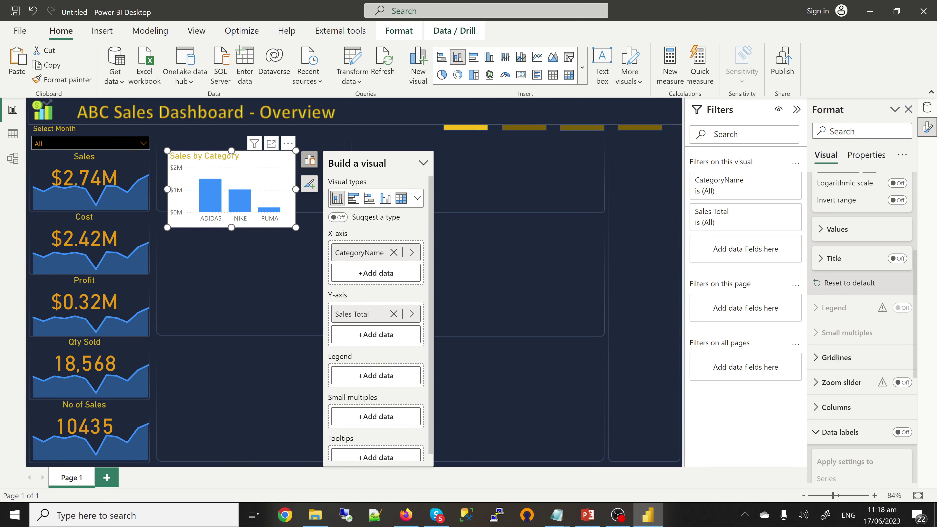
pyautogui.scroll(5, 861, 325)
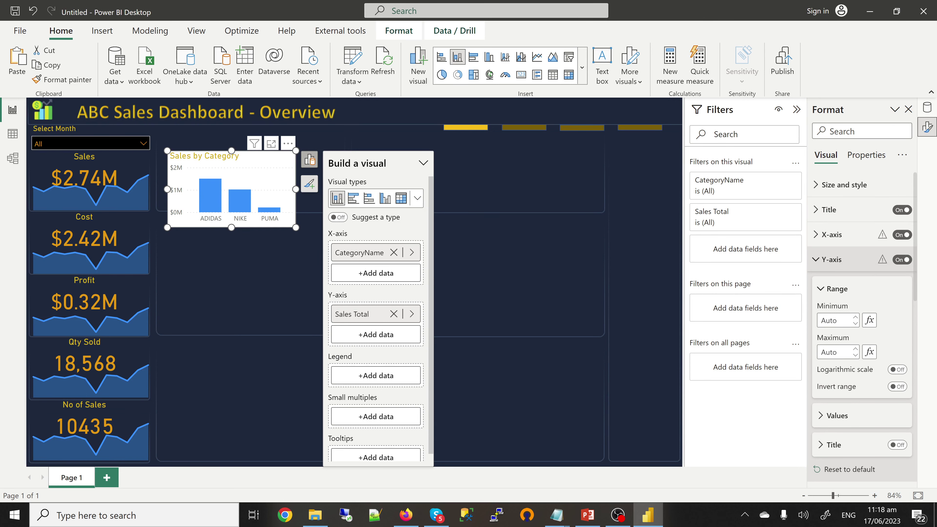
pyautogui.click(831, 259)
# - Turn off the background of the Sales by Category chart
pyautogui.click(843, 184)
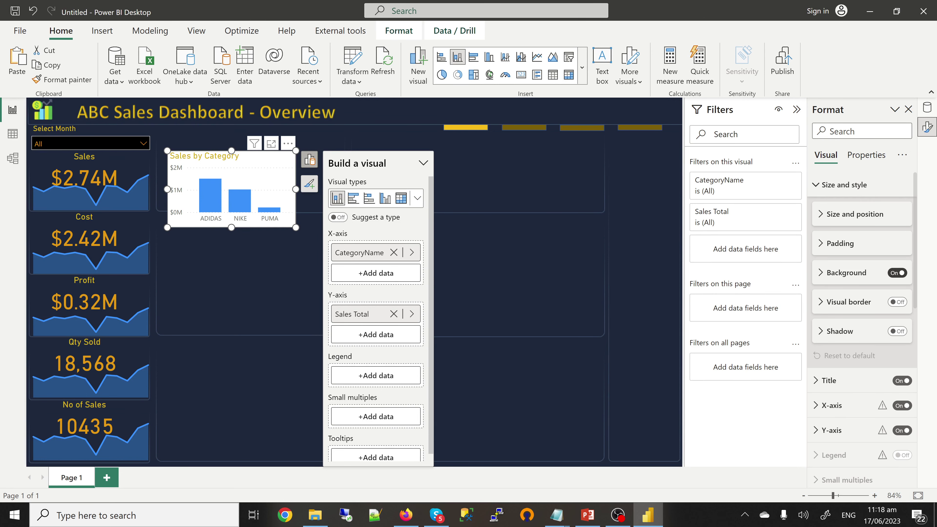
pyautogui.click(897, 273)
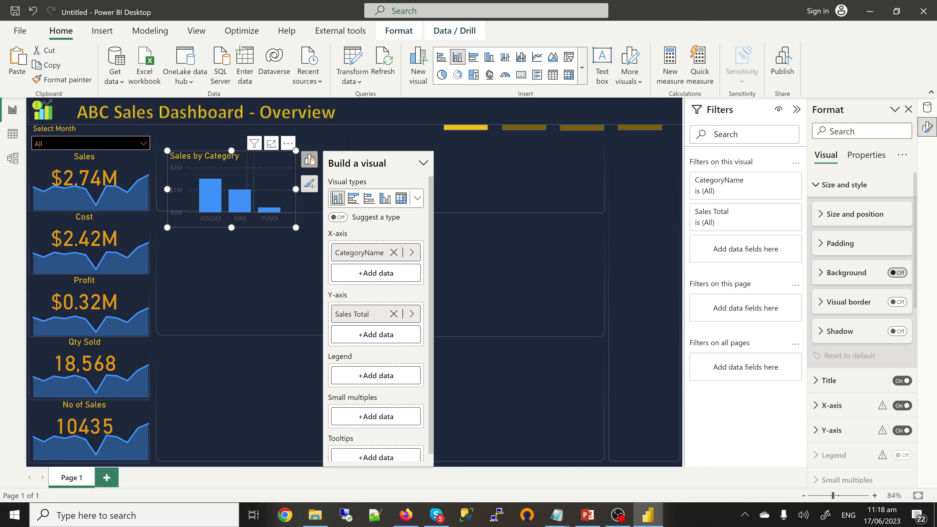
pyautogui.click(844, 184)
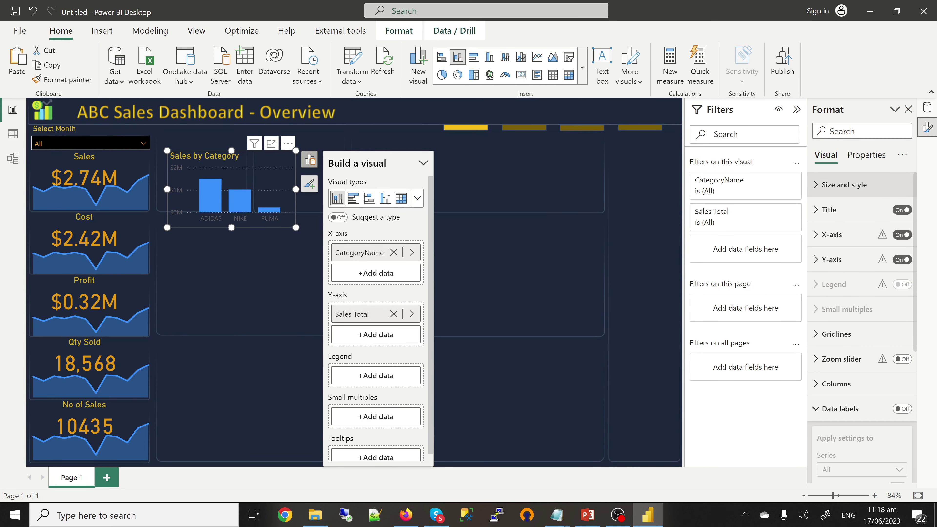
# - Set the color of the X-axis values in the Sales by Category chart to the recently used orange
pyautogui.click(837, 234)
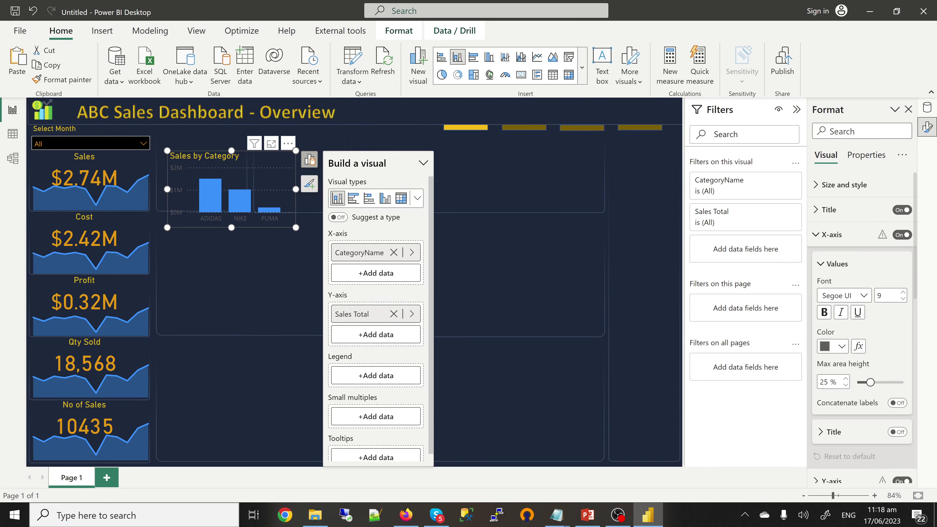
pyautogui.click(837, 346)
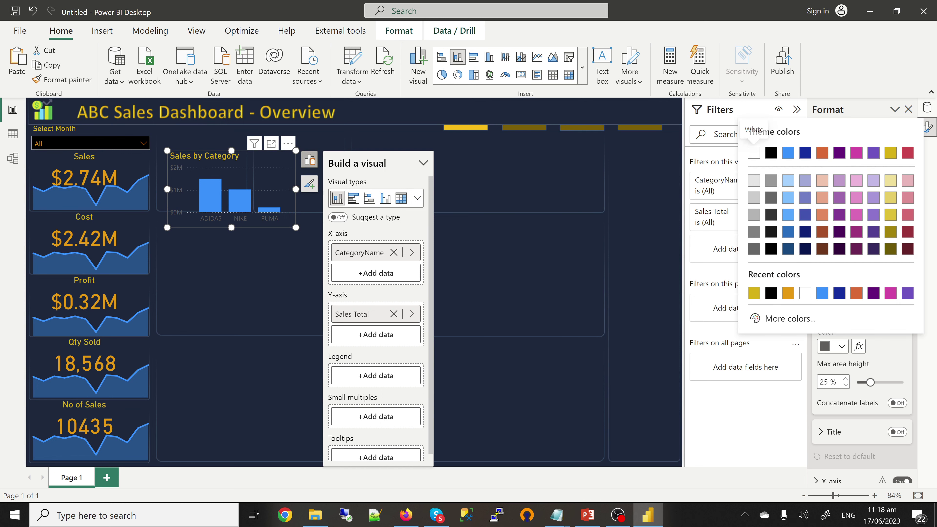
pyautogui.click(788, 292)
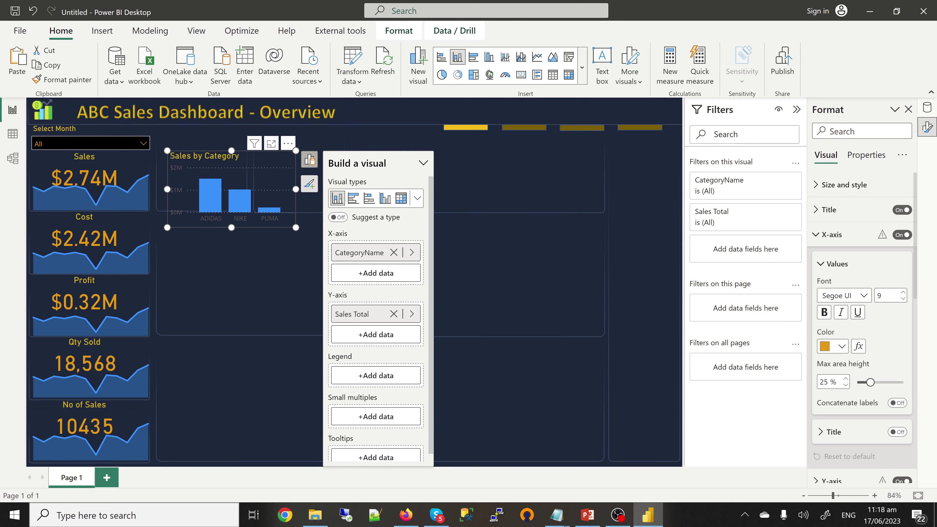
pyautogui.scroll(-2, 861, 295)
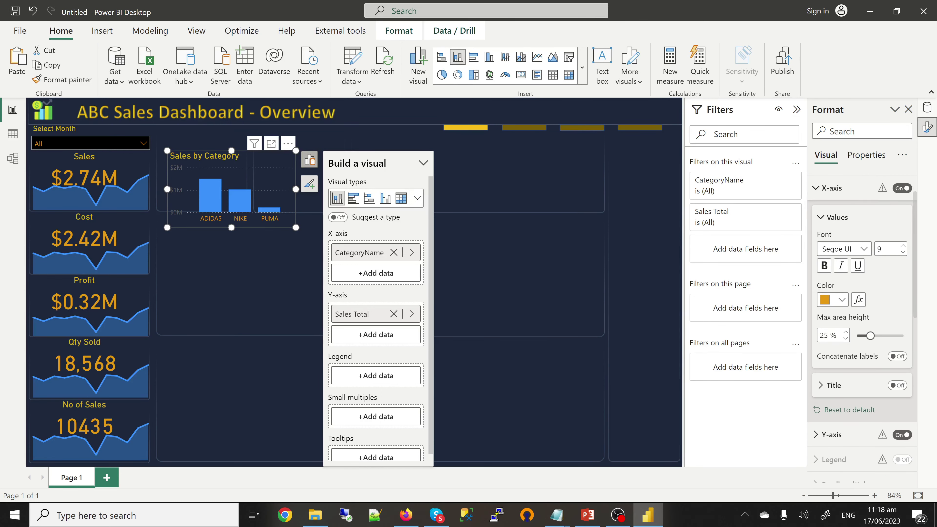
pyautogui.click(831, 187)
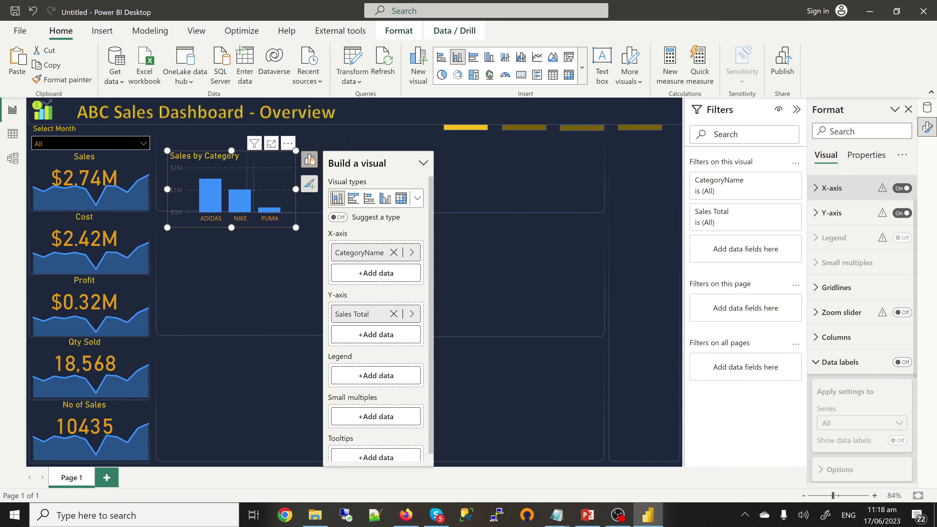
# - Set the color of the Y-axis values in the Sales by Category chart to the same recently used orange
pyautogui.click(831, 212)
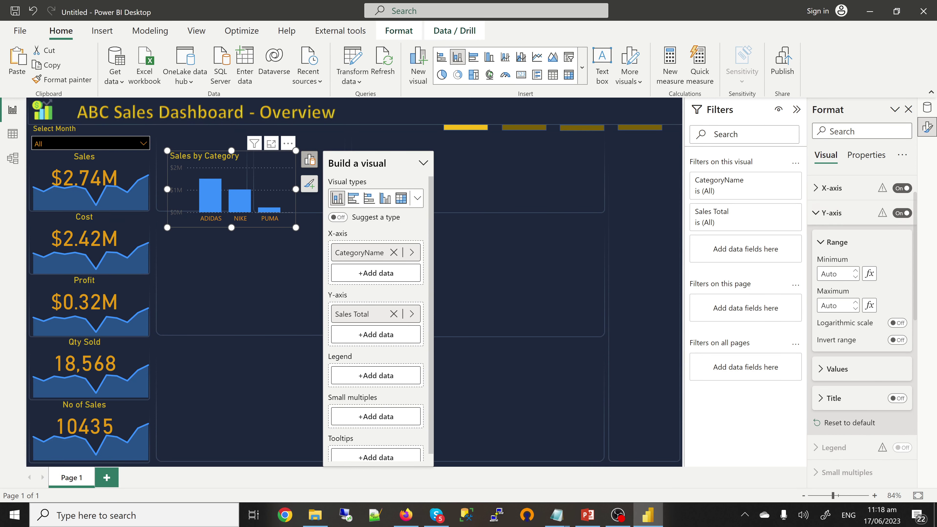
pyautogui.click(837, 368)
pyautogui.scroll(-3, 861, 328)
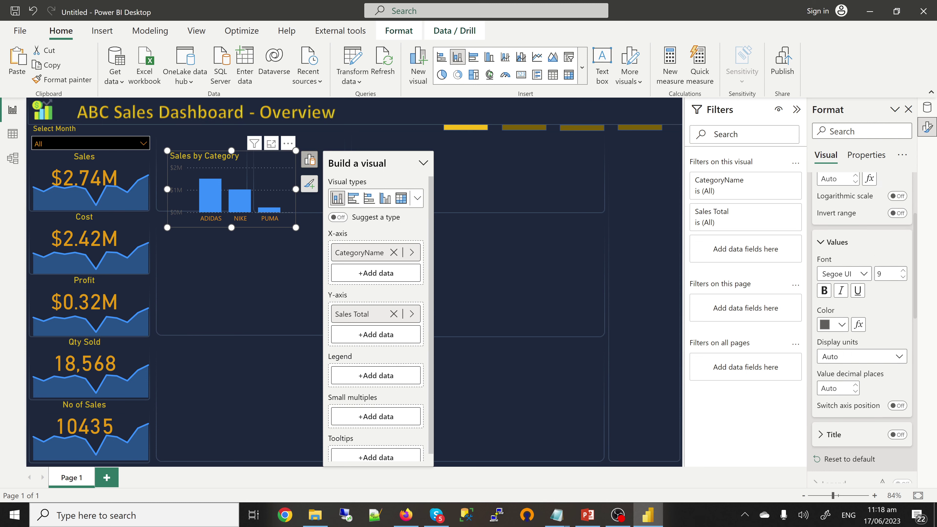
pyautogui.click(841, 311)
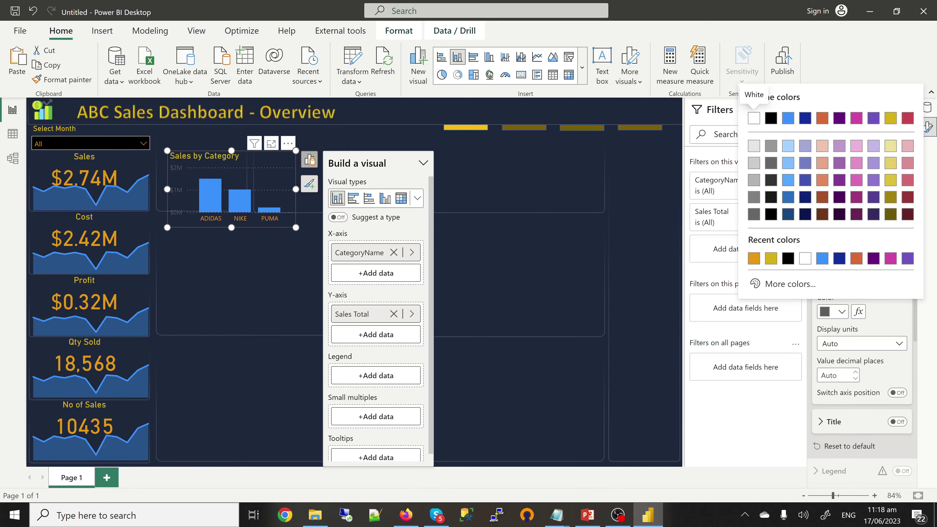
pyautogui.click(754, 257)
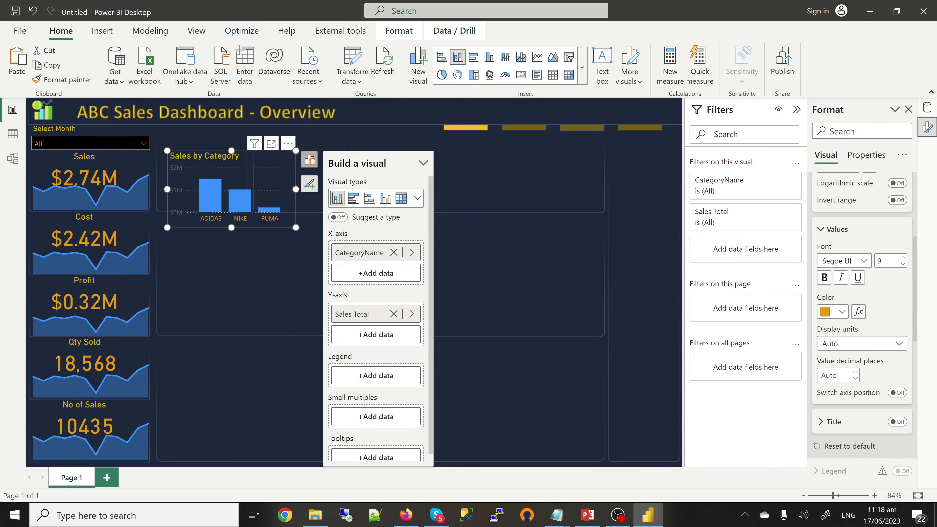
# - Move the Sales by Category chart into the small background frame beside the Sales card and resize it to fit the frame
pyautogui.moveTo(232, 159); pyautogui.dragTo(219, 142)
pyautogui.moveTo(283, 172); pyautogui.dragTo(247, 173)
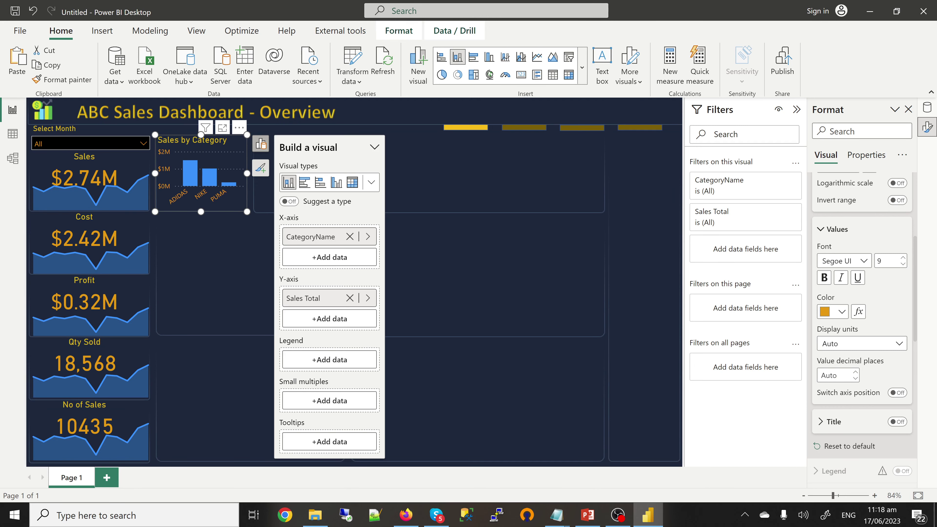
pyautogui.moveTo(200, 135); pyautogui.dragTo(200, 129)
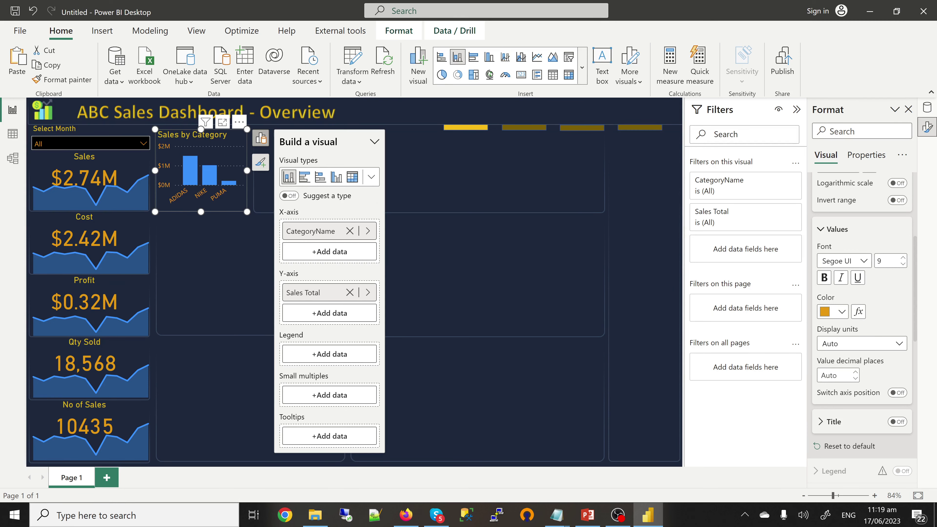
# - Set the Sales by Category chart's title to font size 10 and make it bold
pyautogui.click(836, 229)
pyautogui.scroll(4, 836, 229)
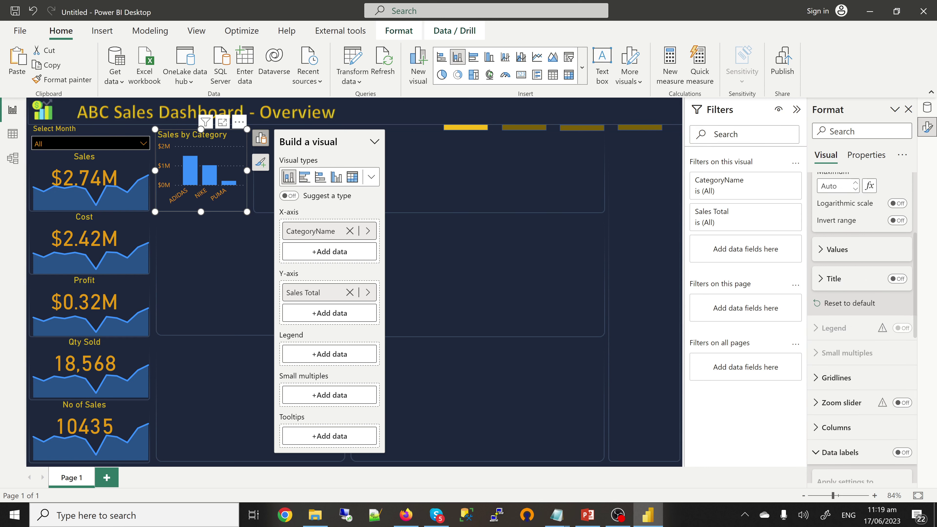
pyautogui.click(831, 260)
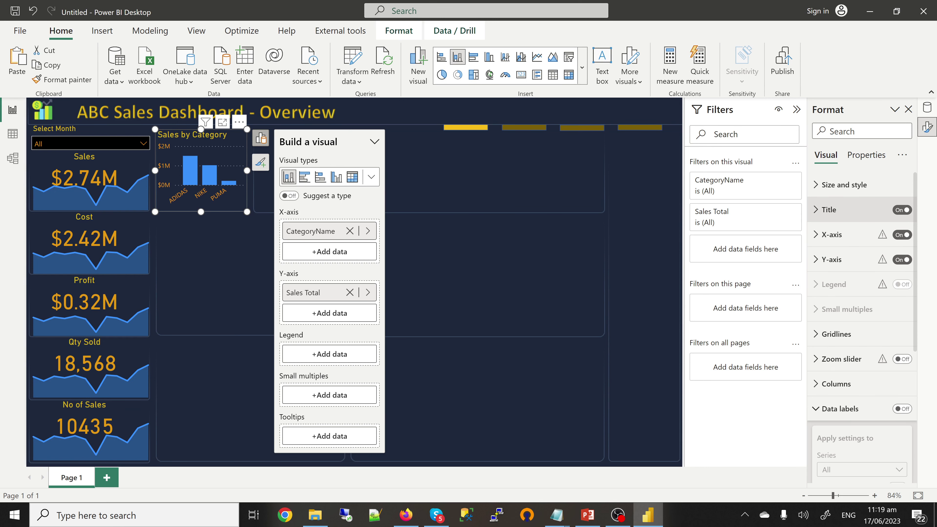
pyautogui.click(828, 209)
pyautogui.moveTo(886, 334); pyautogui.dragTo(869, 333)
pyautogui.write('10')
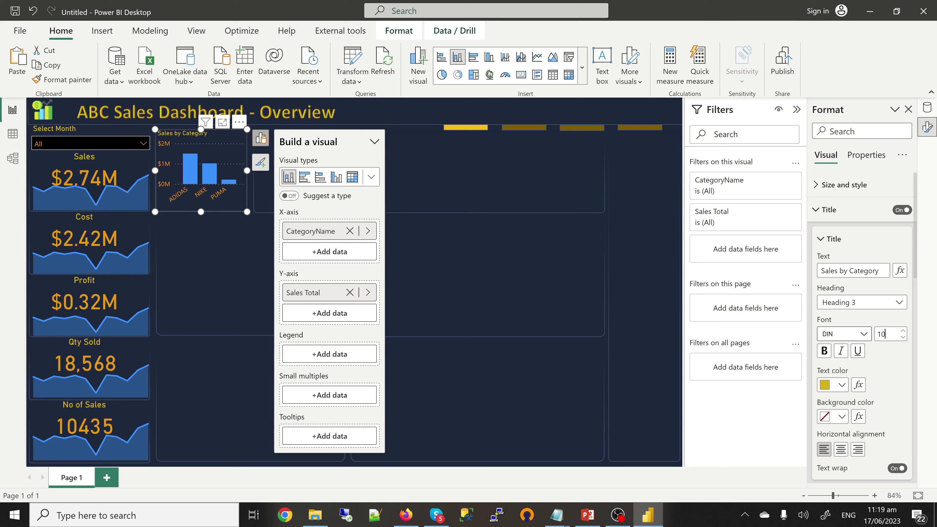
pyautogui.click(824, 350)
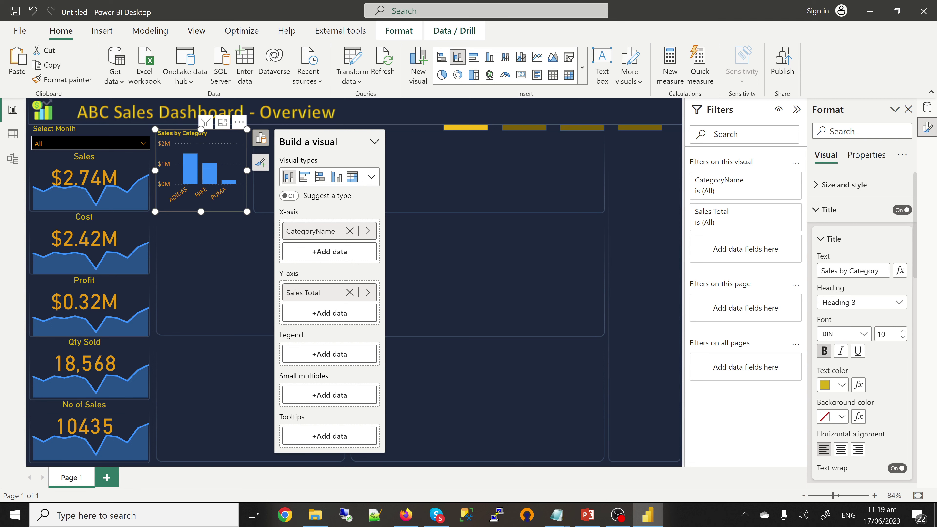
# - Insert a pie chart as a separate visual and place it in the background frame directly beside the Sales by Category chart
pyautogui.press('Escape')
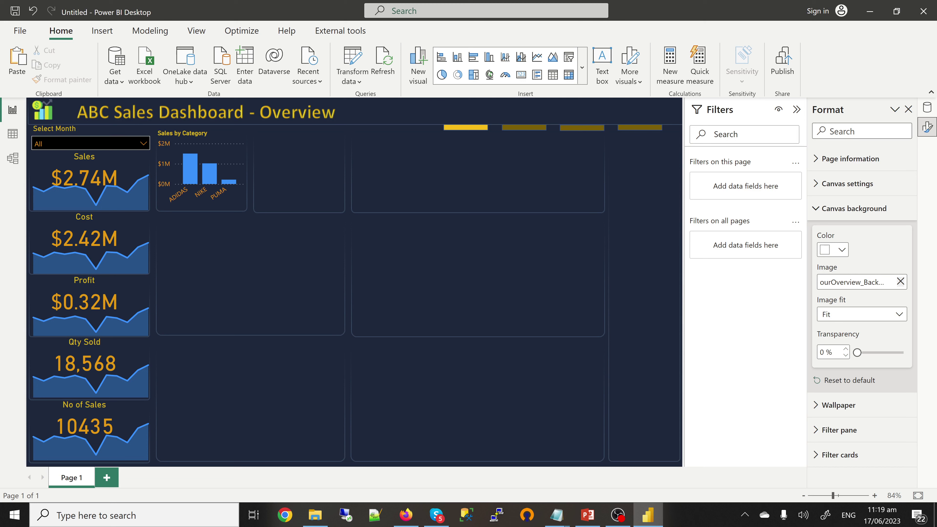
pyautogui.click(442, 74)
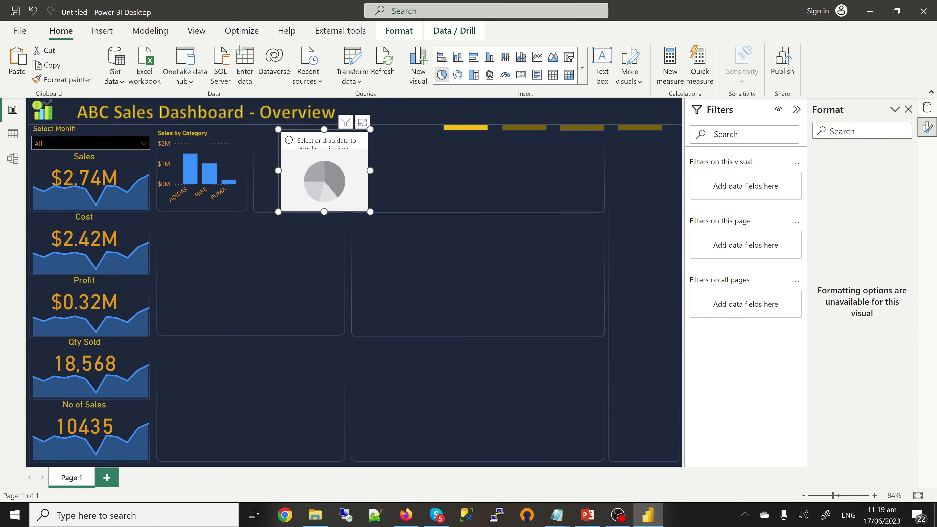
pyautogui.moveTo(283, 132); pyautogui.dragTo(256, 133)
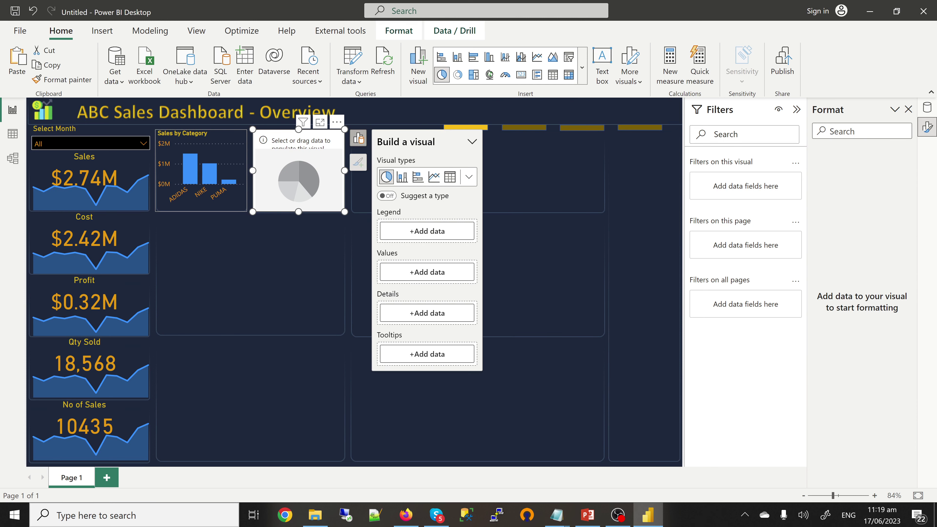
# - Copy the formatting of the Sales by Category chart onto the empty pie chart with Format painter
pyautogui.click(201, 162)
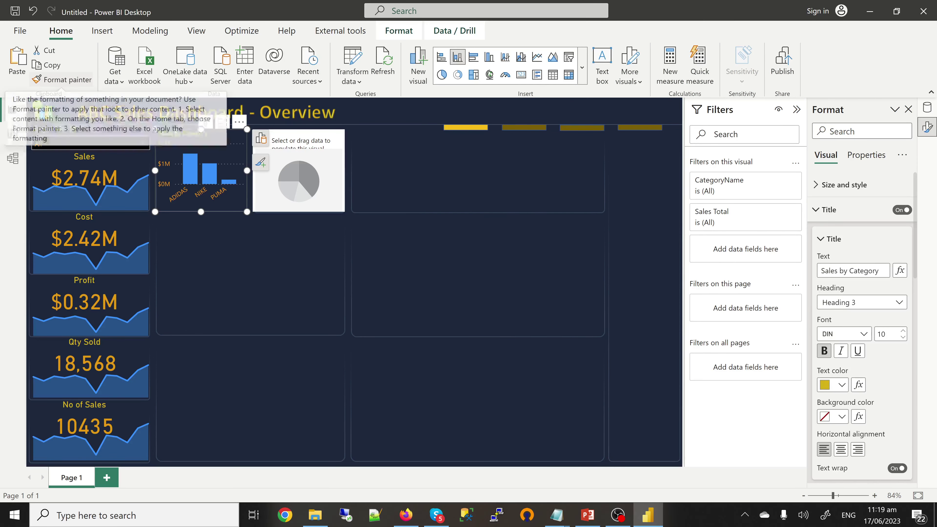
pyautogui.click(61, 79)
pyautogui.click(299, 163)
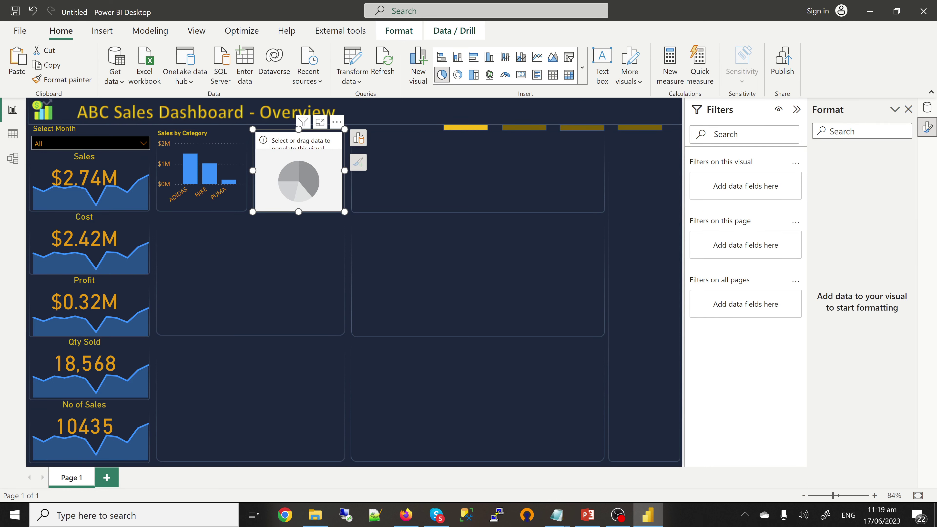
# - Add the Qty Sold measure as values and CategoryName as legend to the pie chart
pyautogui.click(927, 107)
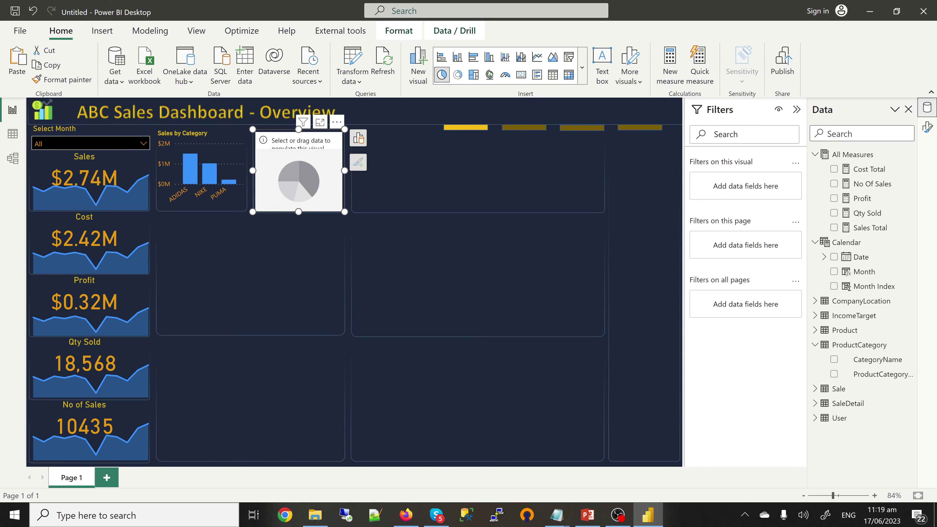
pyautogui.click(834, 213)
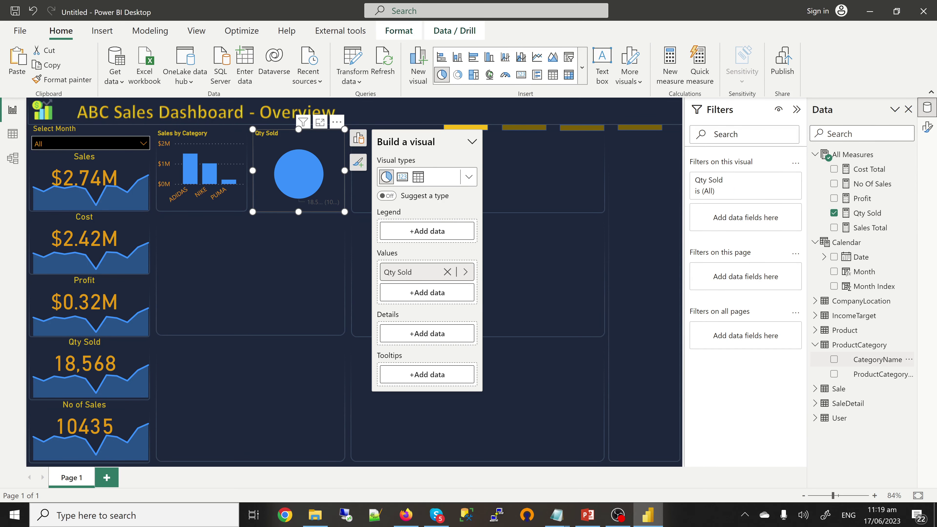
pyautogui.click(834, 359)
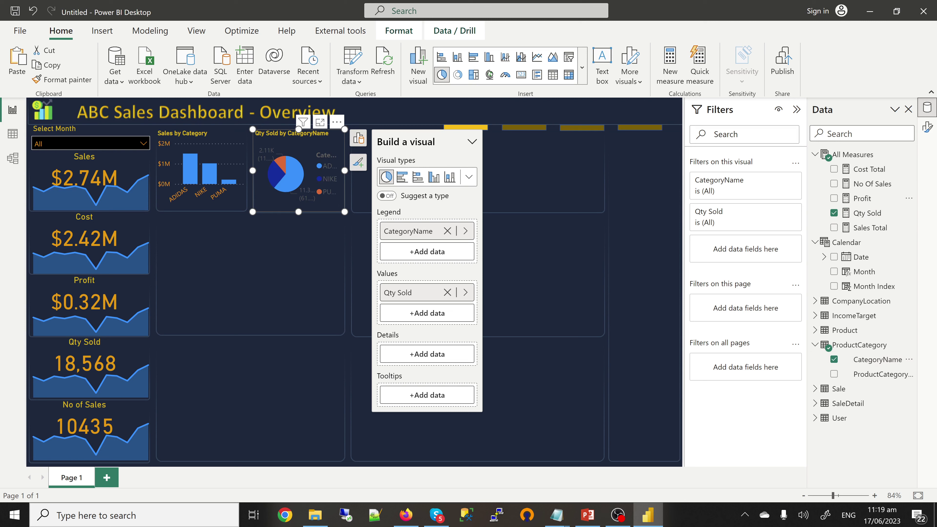
# - Change the pie chart's title text to "Qty Sold by Category"
pyautogui.click(927, 126)
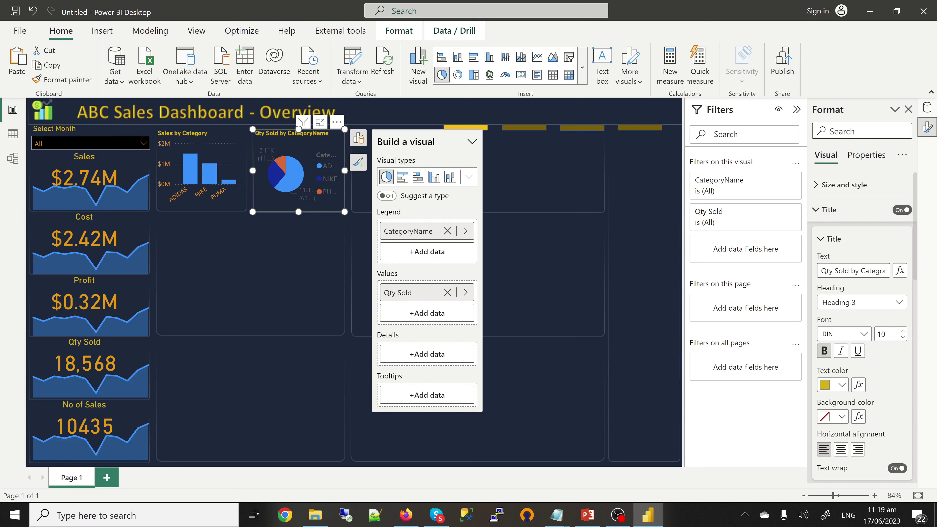
pyautogui.write('y')
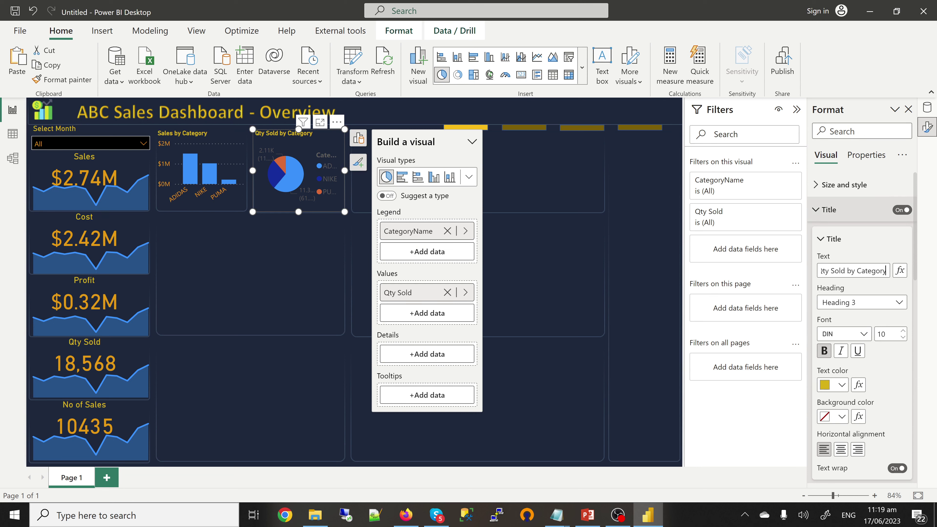
pyautogui.click(828, 209)
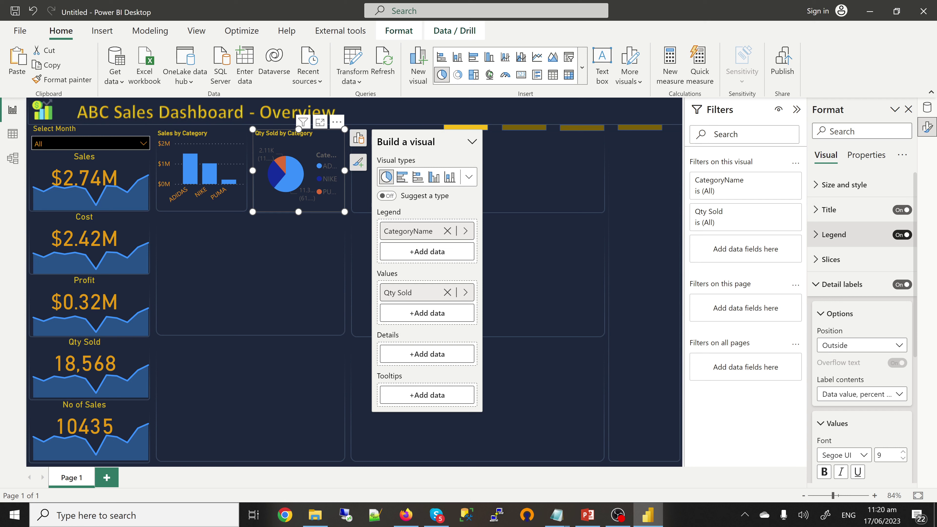
# - Turn off the legend of the Qty Sold by Category pie and color its detail label values orange
pyautogui.click(901, 235)
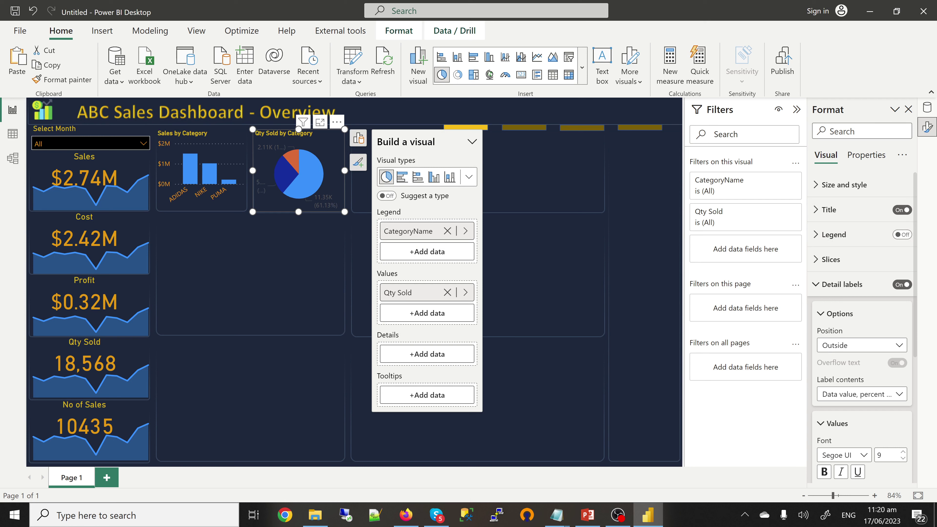
pyautogui.scroll(-5, 861, 327)
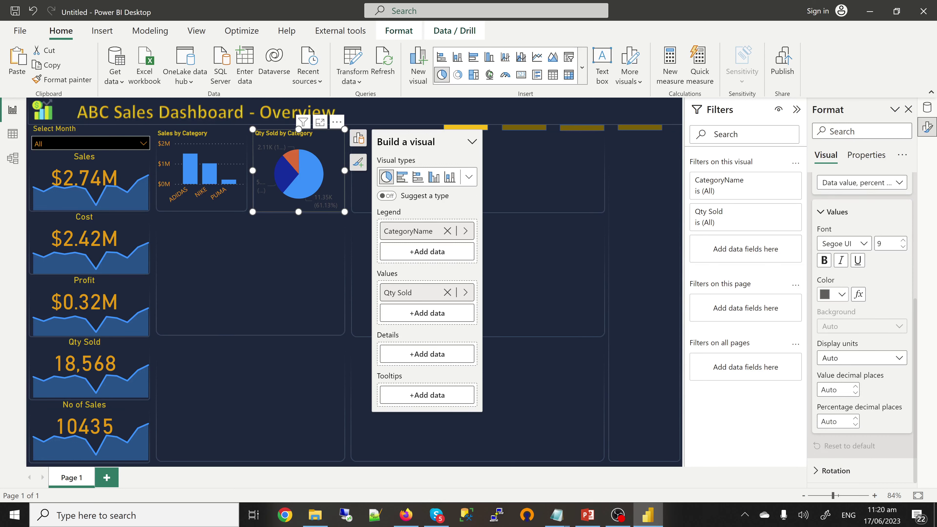
pyautogui.click(833, 294)
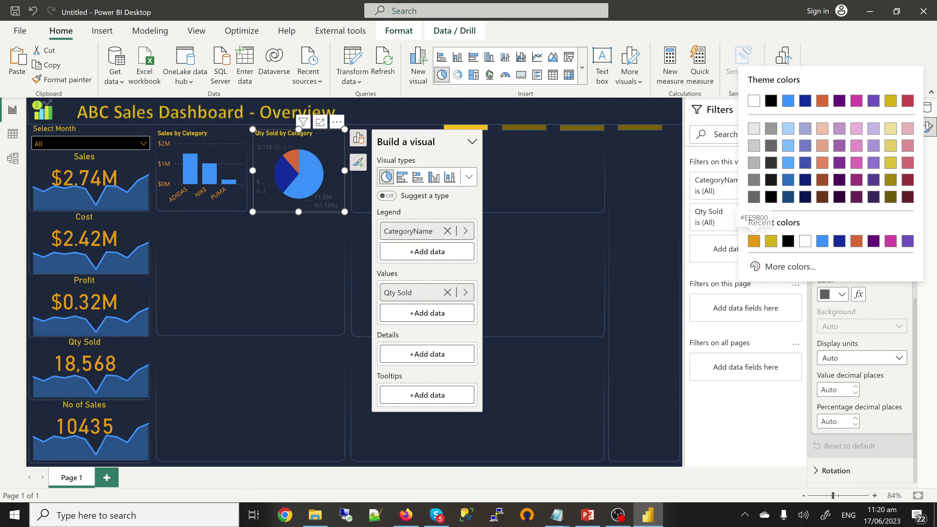
pyautogui.click(753, 241)
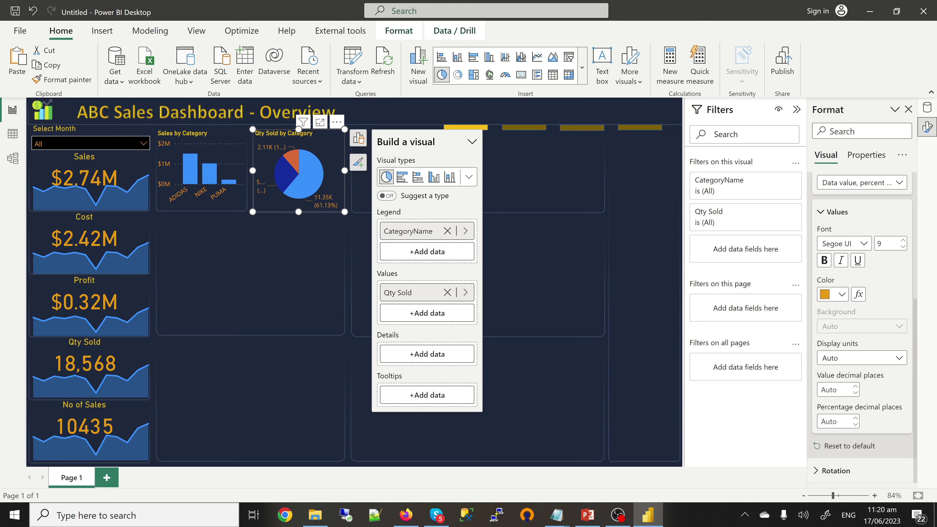
# - Limit the pie chart's detail labels to Data value and set the slice rotation to 29°
pyautogui.click(862, 182)
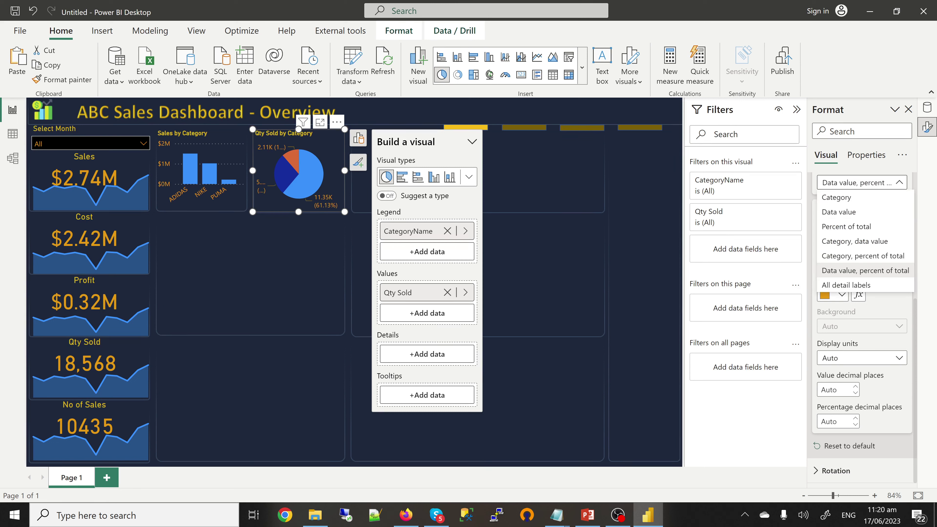
pyautogui.click(838, 212)
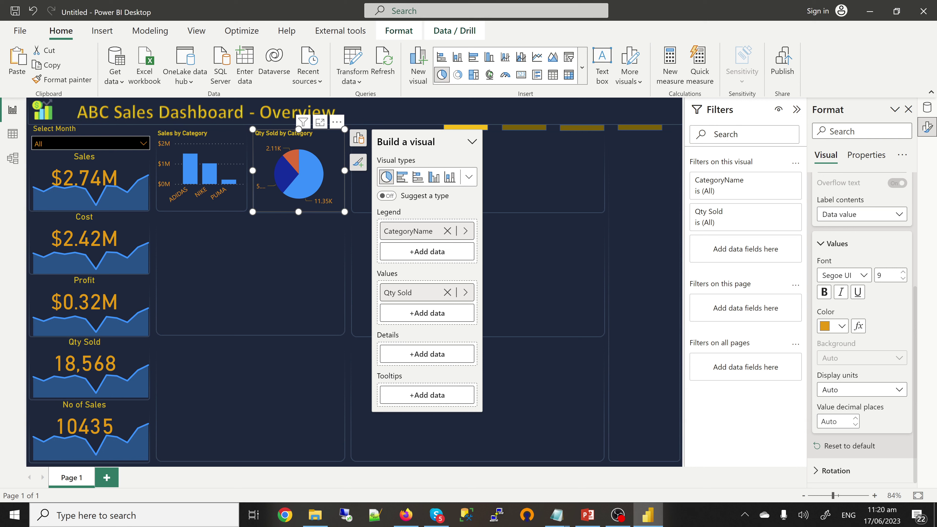
pyautogui.click(835, 470)
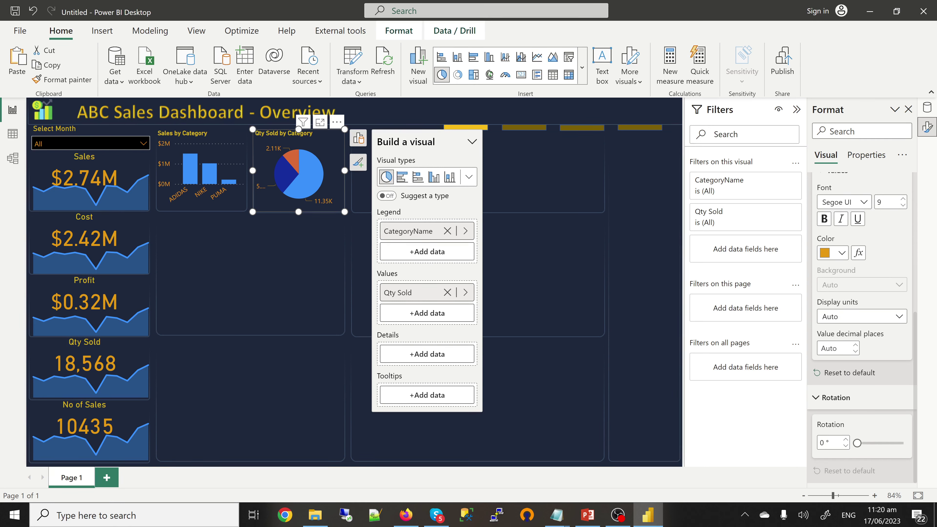
pyautogui.moveTo(856, 442); pyautogui.dragTo(861, 443)
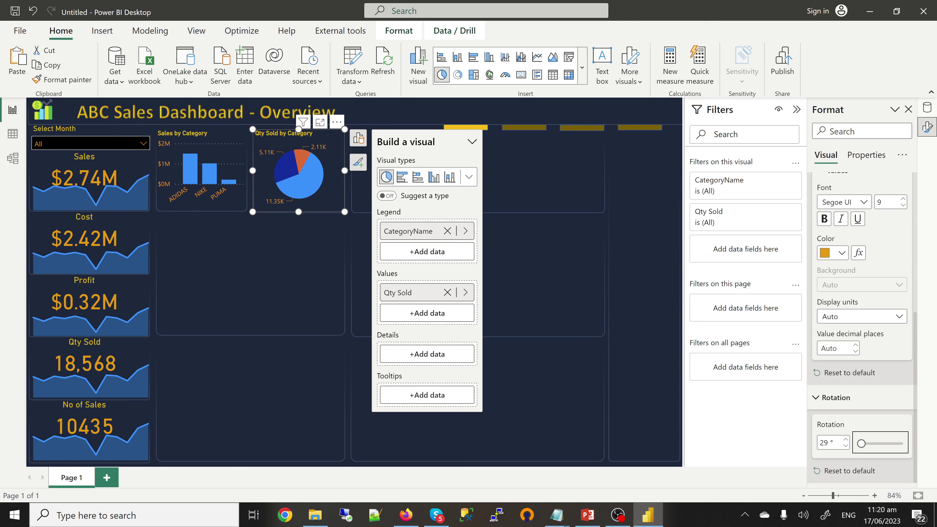
pyautogui.press('Escape')
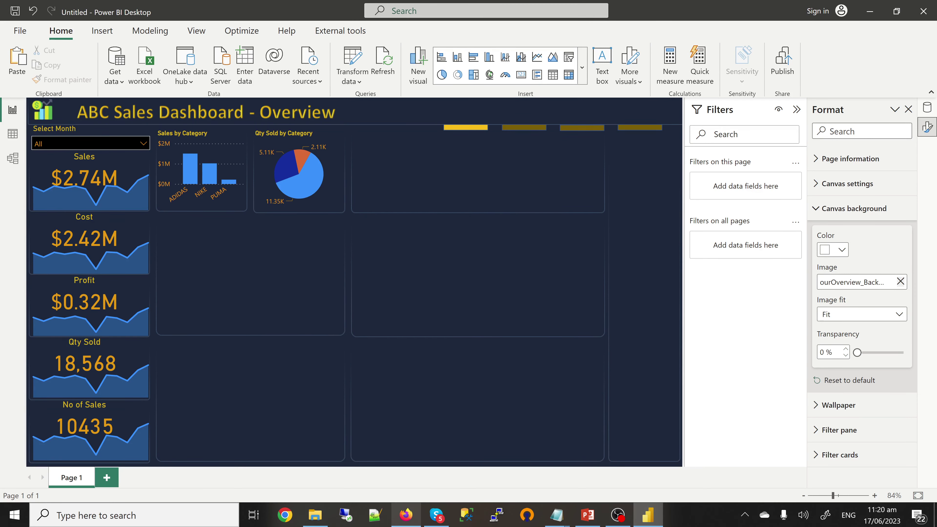
# - Check the reference dashboard in the browser and insert a stacked column chart of Sales Total by ProductName
pyautogui.click(406, 515)
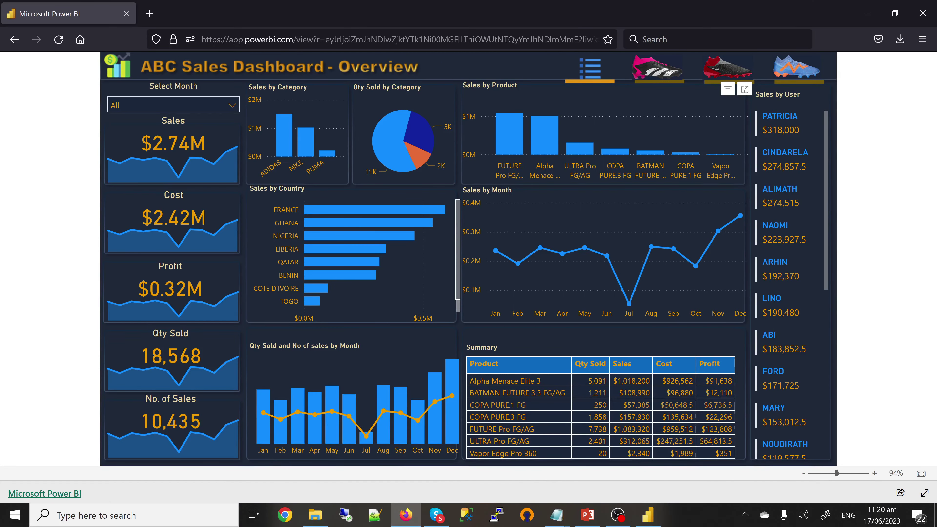
pyautogui.click(648, 514)
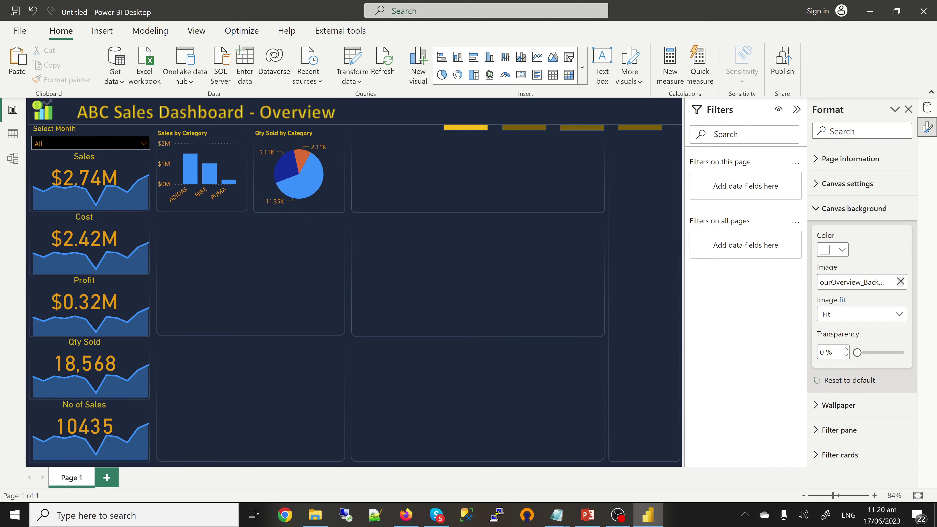
pyautogui.click(458, 56)
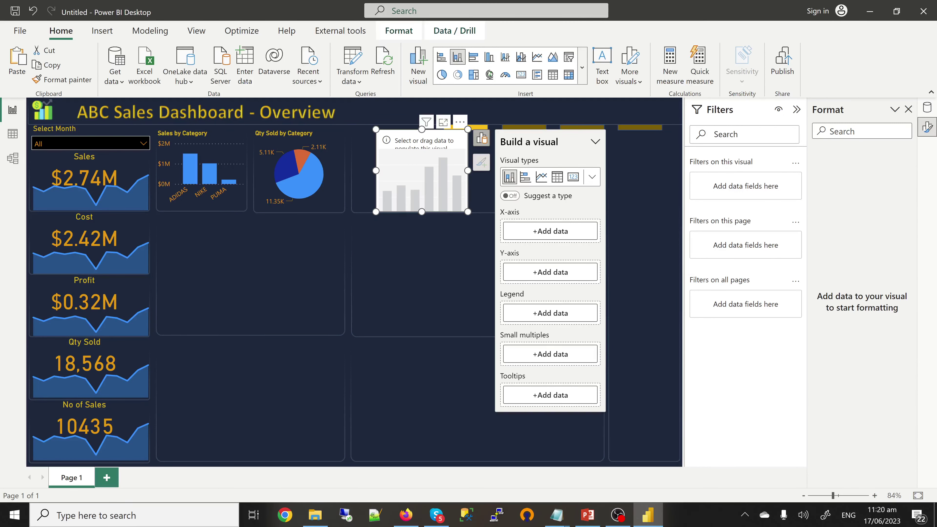
pyautogui.click(927, 108)
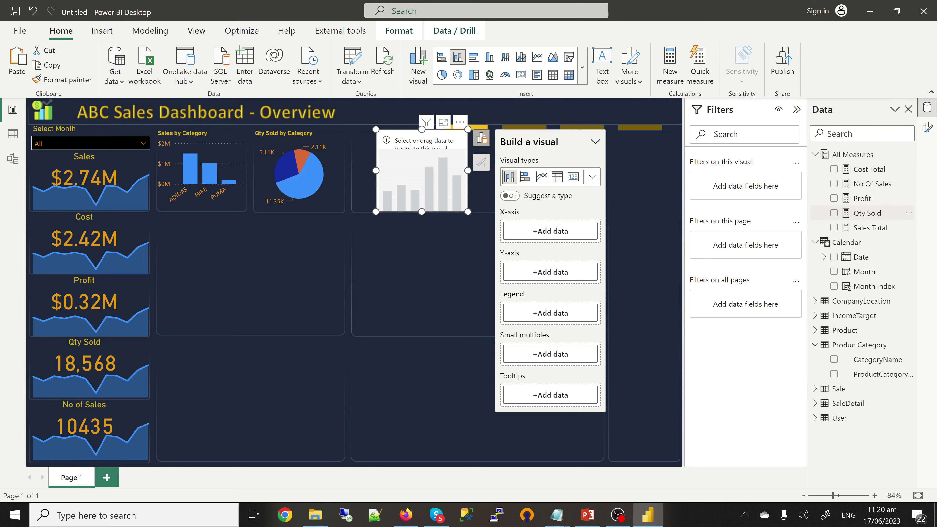
pyautogui.click(834, 228)
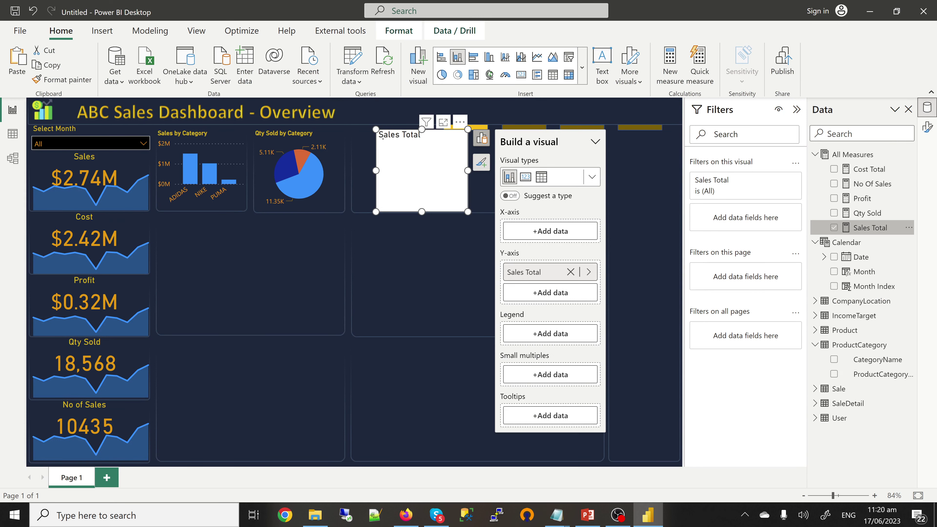
pyautogui.click(814, 330)
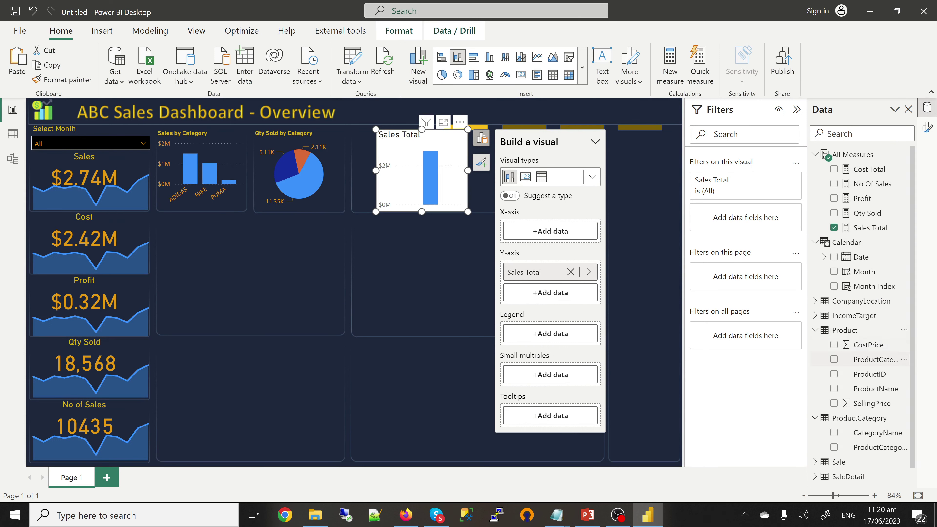
pyautogui.click(833, 388)
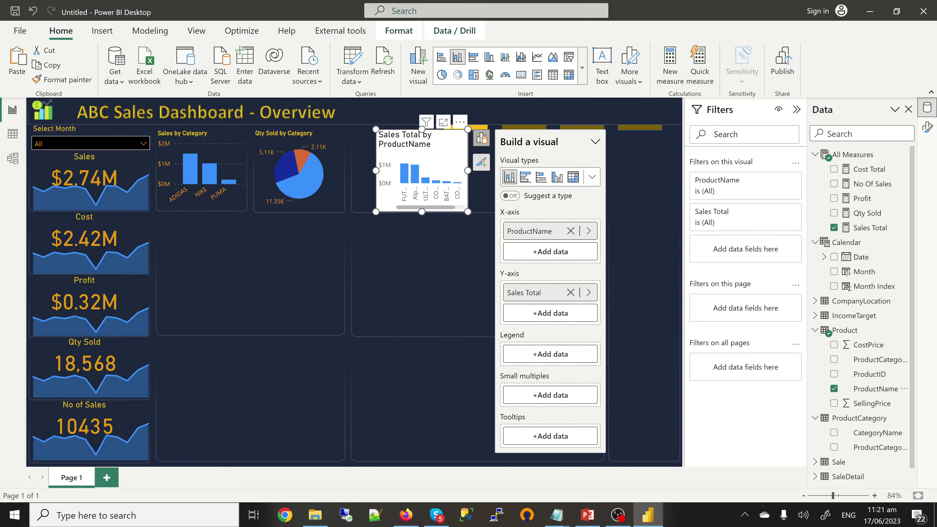
# - Resize the product sales chart to span the wide background frame beside the pie chart, lowering its upper edge slightly
pyautogui.moveTo(375, 170); pyautogui.dragTo(350, 170)
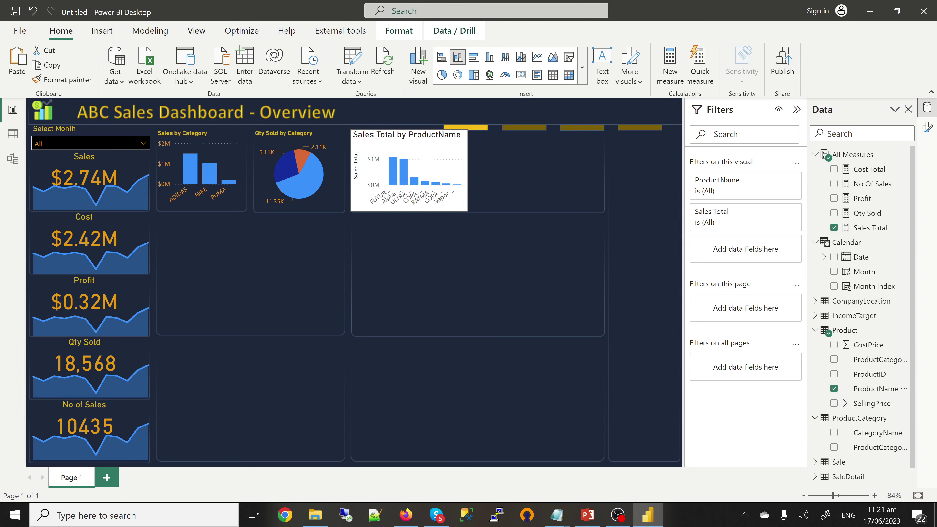
pyautogui.moveTo(467, 170); pyautogui.dragTo(604, 170)
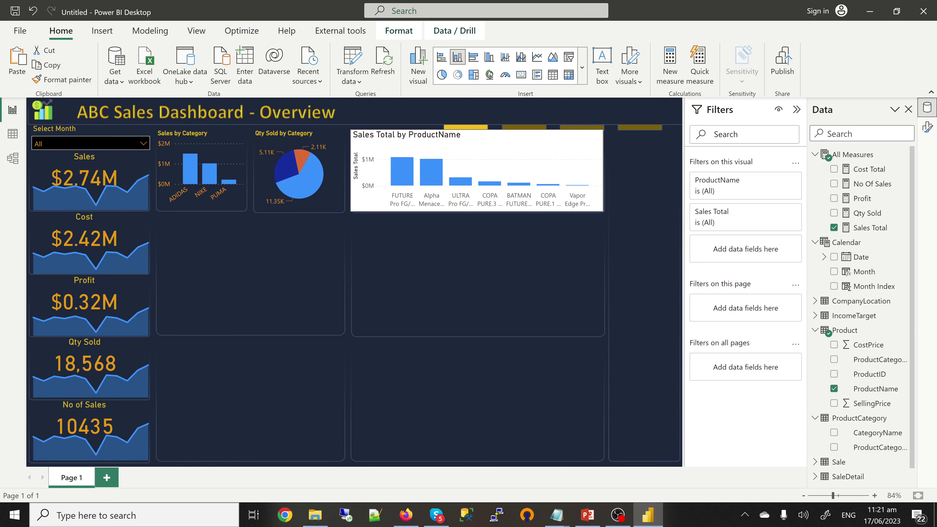
pyautogui.click(477, 170)
pyautogui.moveTo(476, 129); pyautogui.dragTo(477, 135)
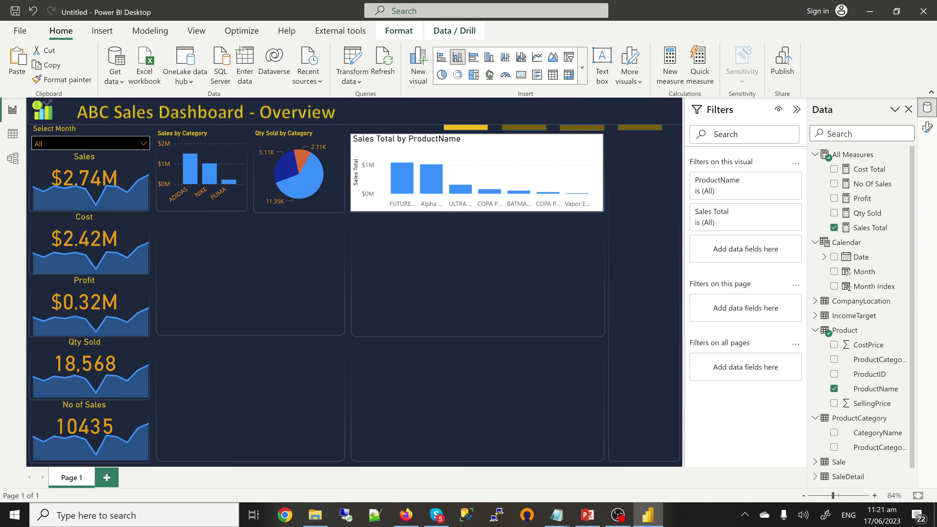
pyautogui.click(476, 170)
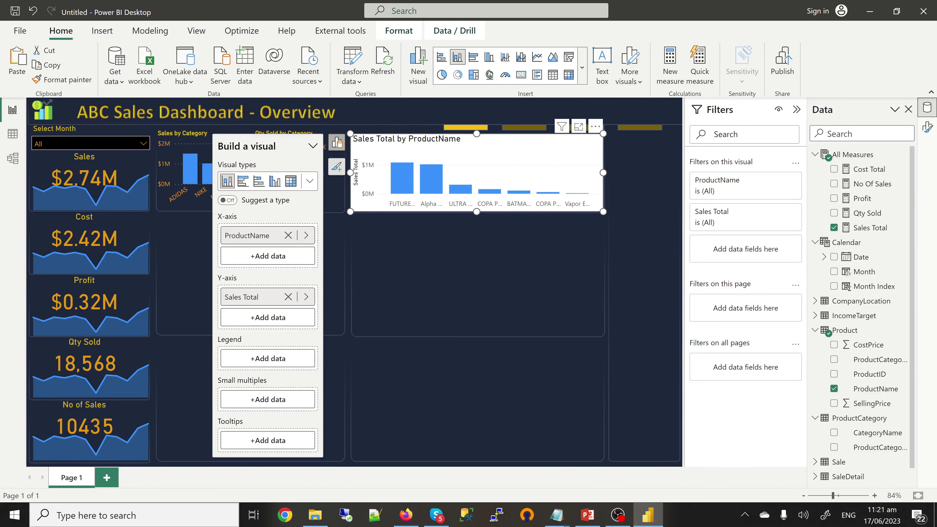
# - Copy the formatting of the Sales by Category chart onto the product sales chart with Format painter
pyautogui.click(184, 168)
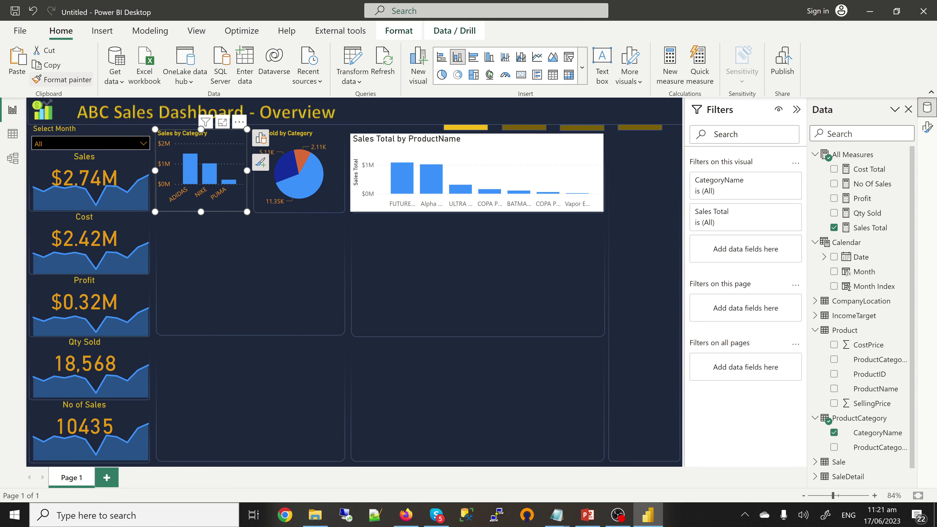
pyautogui.click(61, 79)
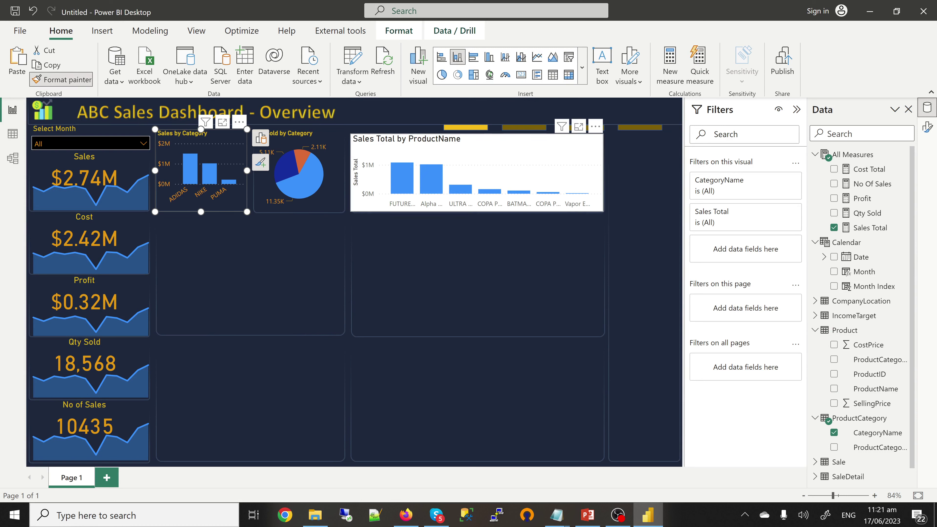
pyautogui.click(476, 172)
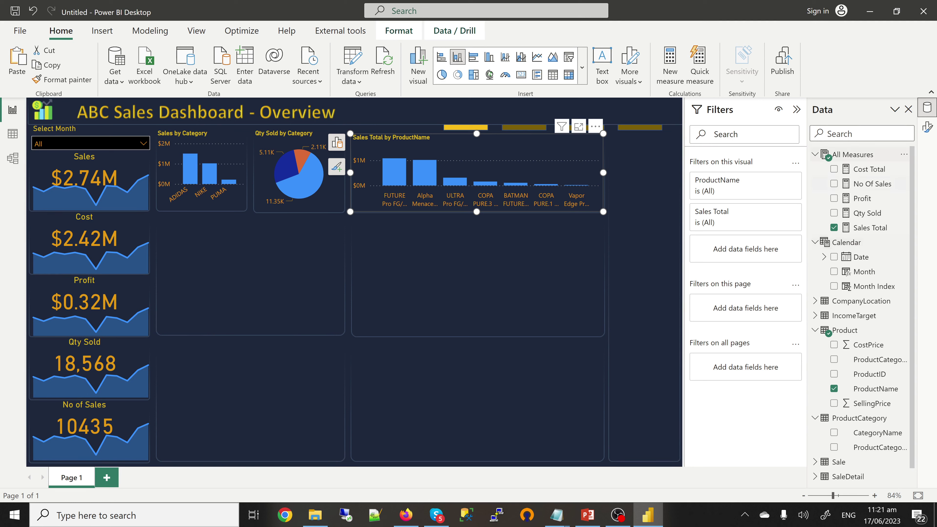
# - Shorten the product chart's title text to "Sales by Product"
pyautogui.click(927, 127)
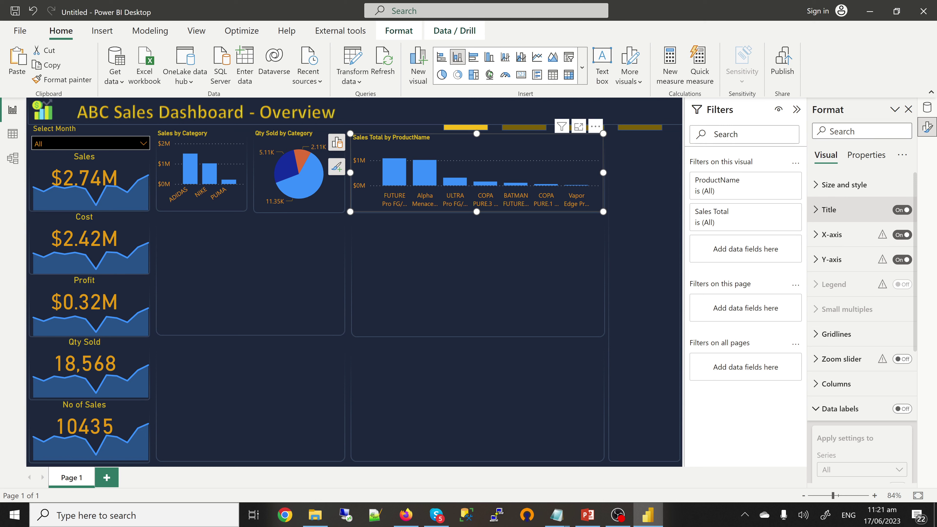
pyautogui.click(829, 209)
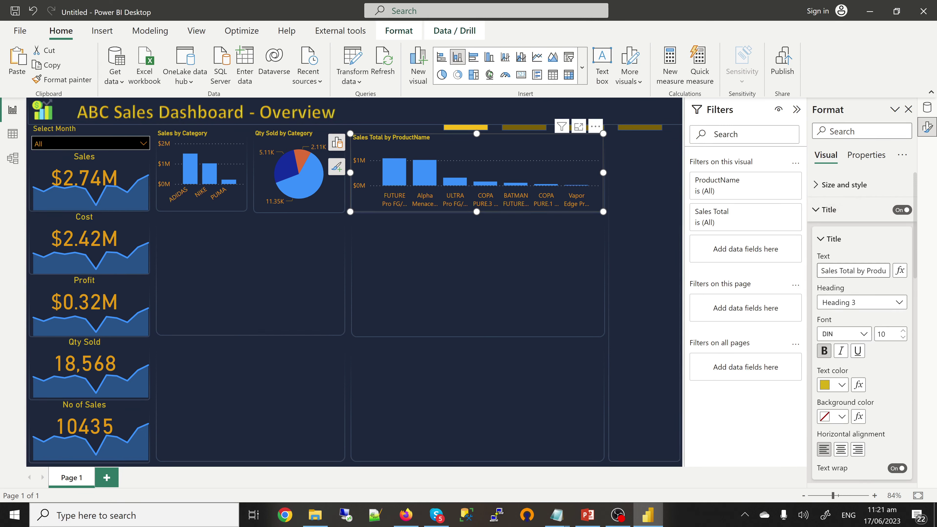
pyautogui.moveTo(854, 271); pyautogui.dragTo(841, 270)
pyautogui.press('BackSpace')
pyautogui.press('BackSpace')
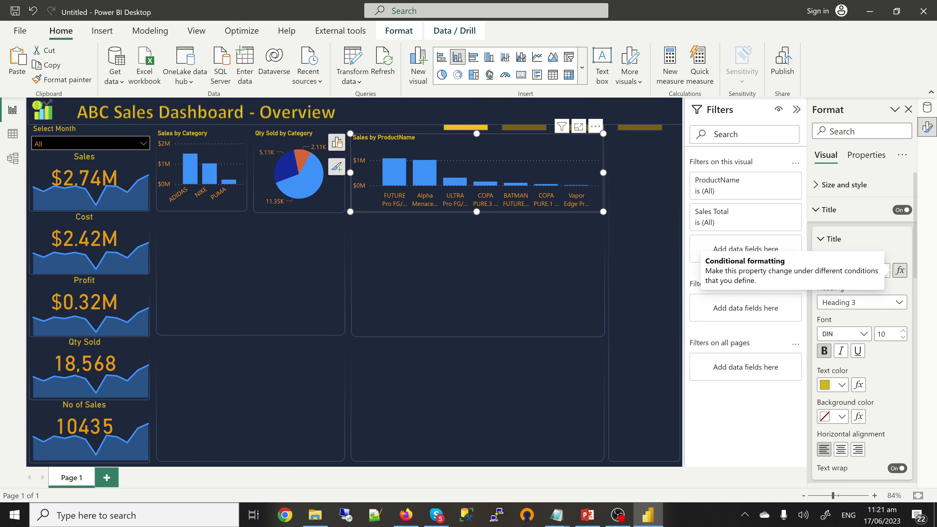
pyautogui.press('BackSpace')
pyautogui.press('BackSpace')
pyautogui.press('BackSpace')
pyautogui.press('BackSpace')
pyautogui.press('Escape')
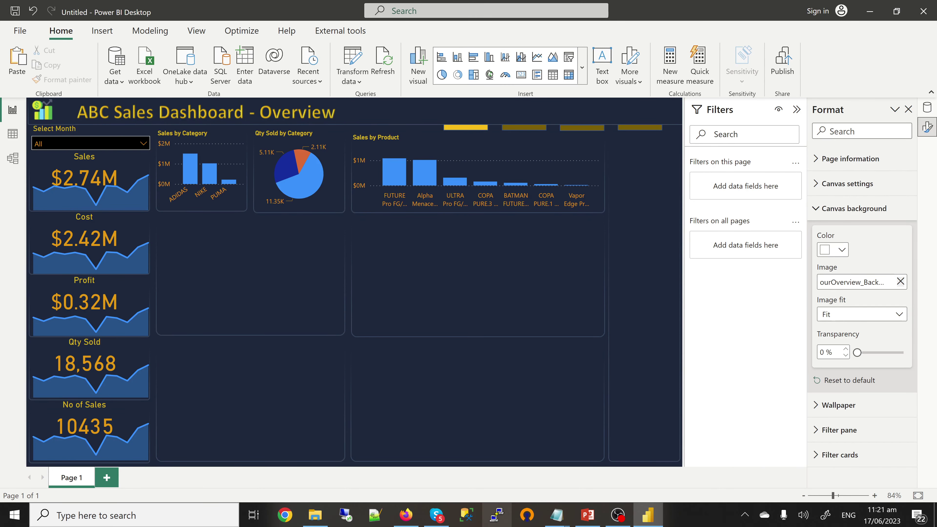
# - After checking the reference dashboard, insert a clustered bar chart of Sales Total by Country and move it into the frame below Sales by Category
pyautogui.click(406, 515)
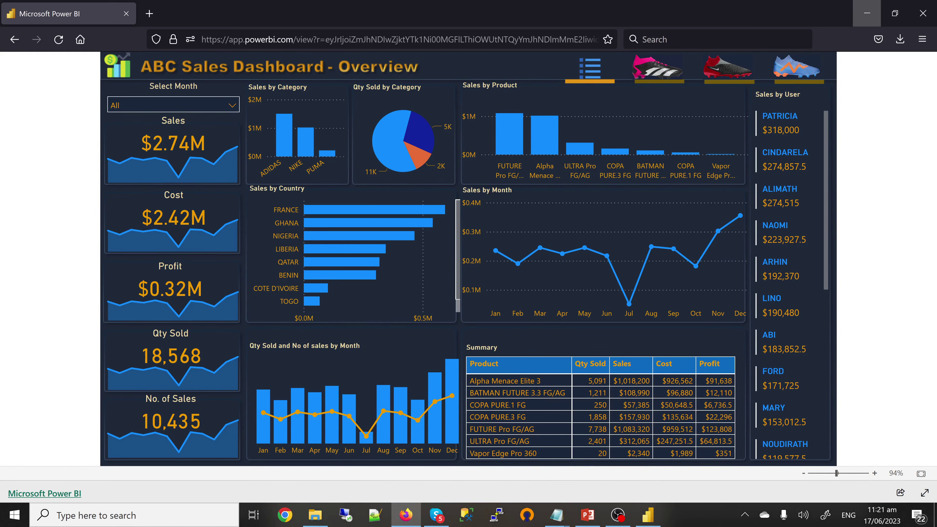
pyautogui.click(866, 13)
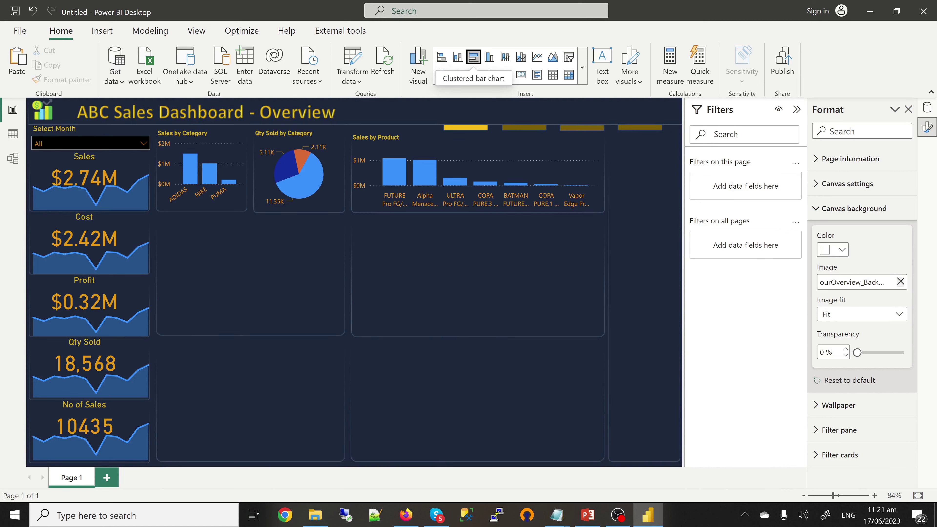
pyautogui.click(473, 56)
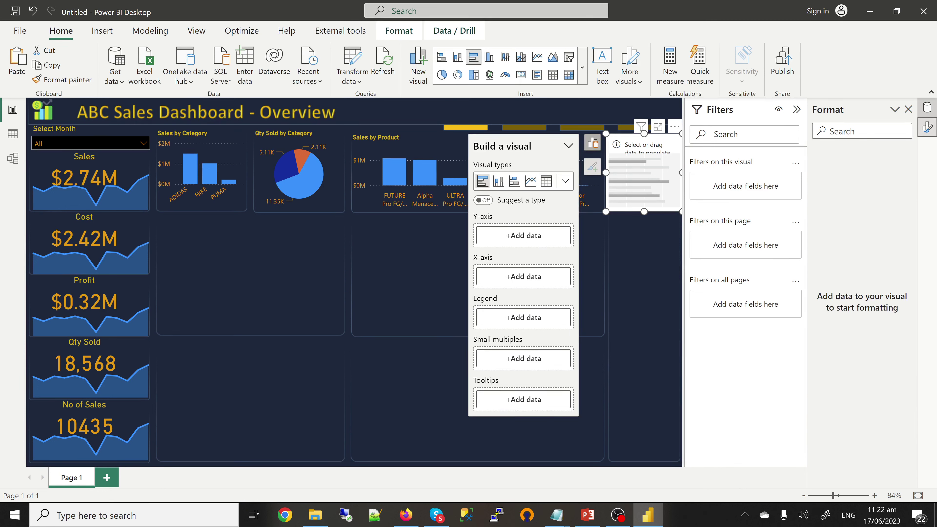
pyautogui.click(927, 108)
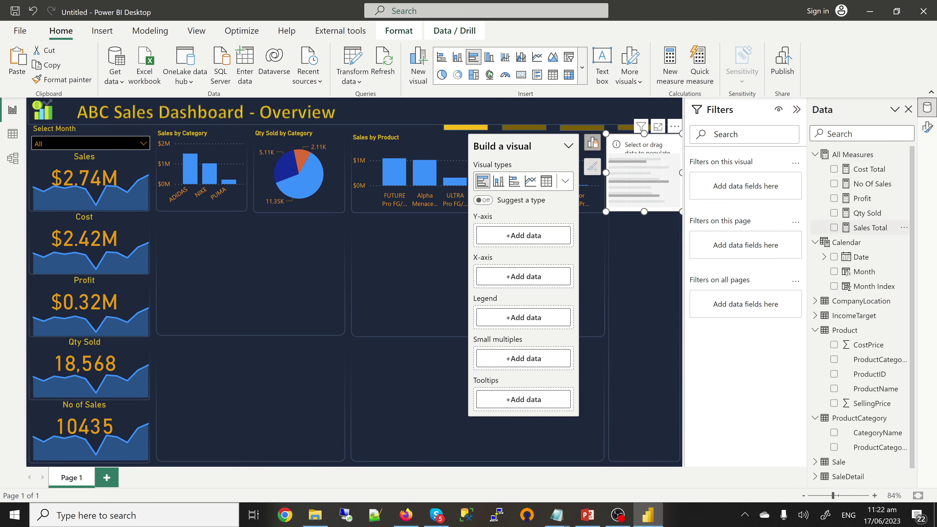
pyautogui.click(834, 227)
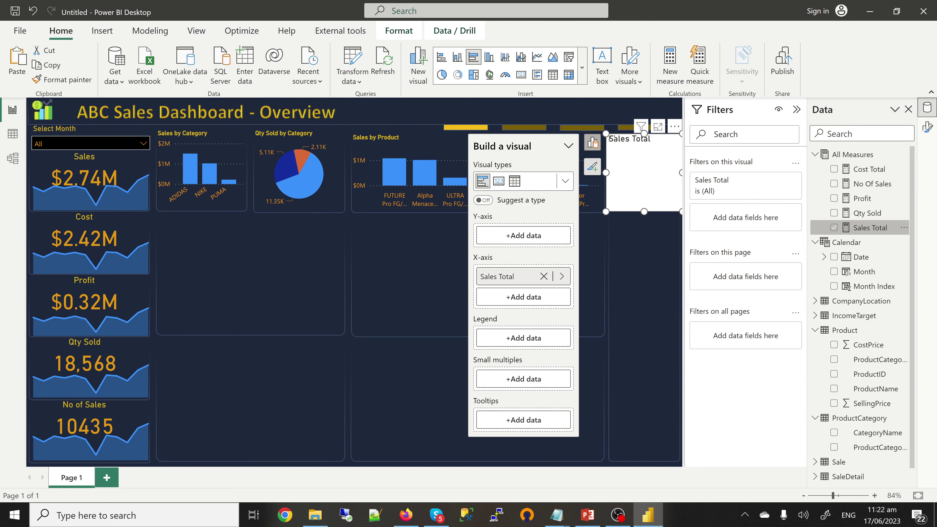
pyautogui.click(815, 301)
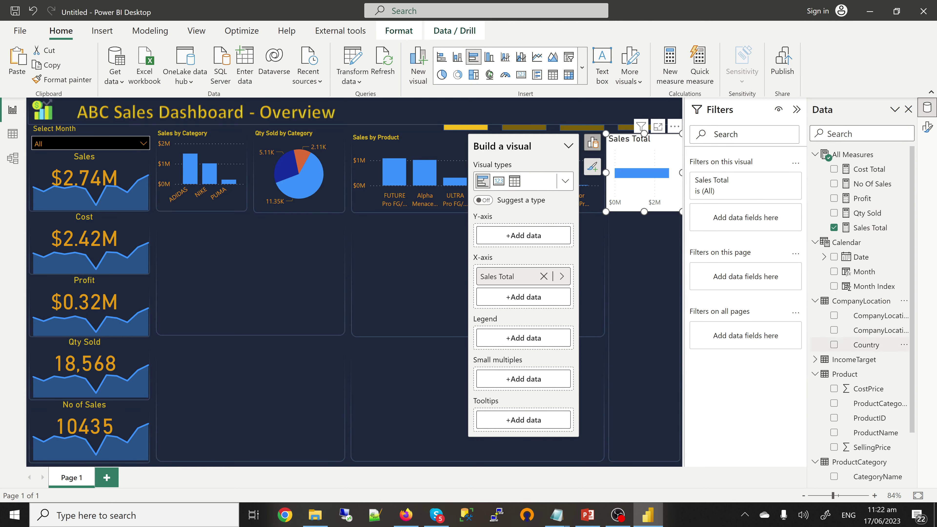
pyautogui.click(834, 344)
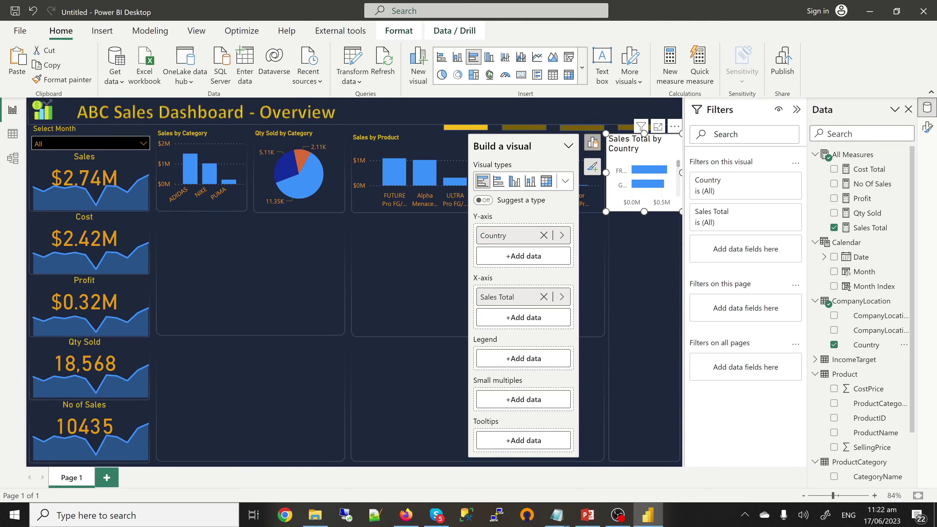
pyautogui.moveTo(626, 143); pyautogui.dragTo(176, 238)
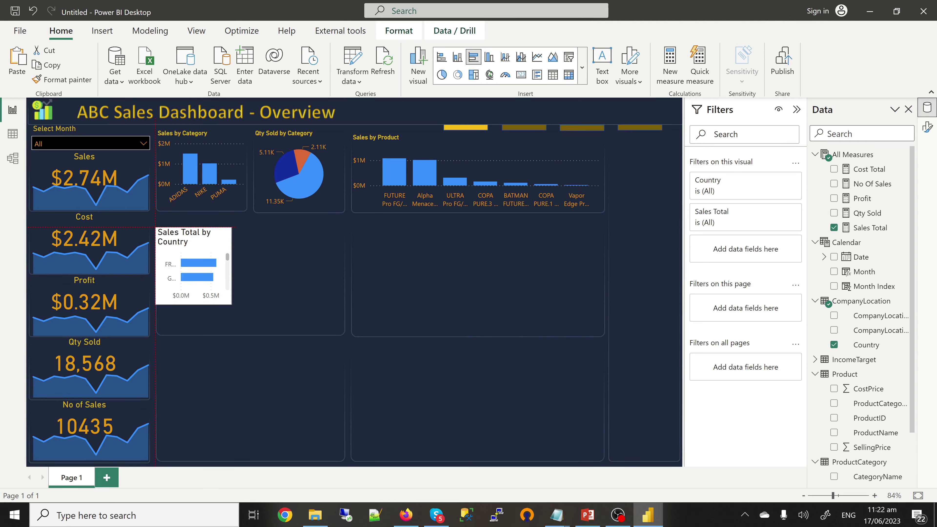
# - Enlarge the country bar chart across its background frame and copy the Sales by Category chart's formatting onto it with Format painter
pyautogui.moveTo(176, 238); pyautogui.dragTo(177, 237)
pyautogui.moveTo(231, 305); pyautogui.dragTo(344, 332)
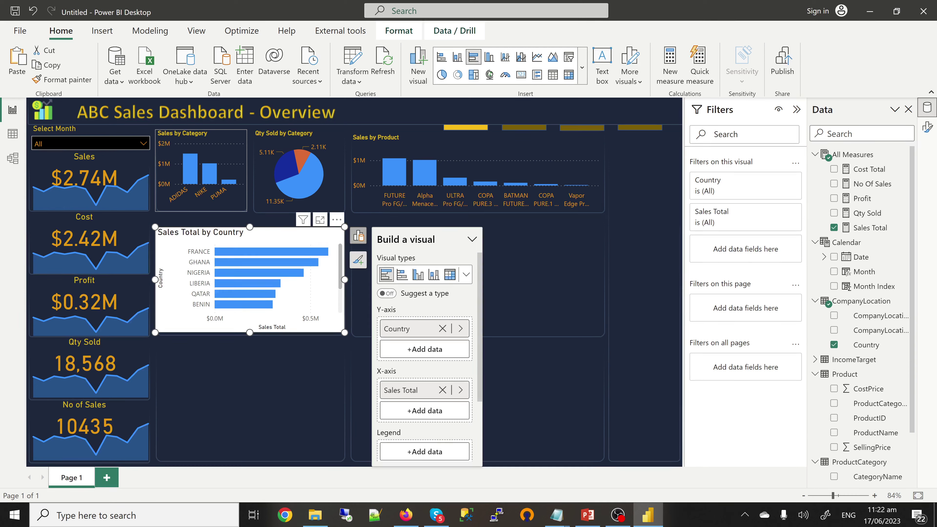
pyautogui.click(228, 155)
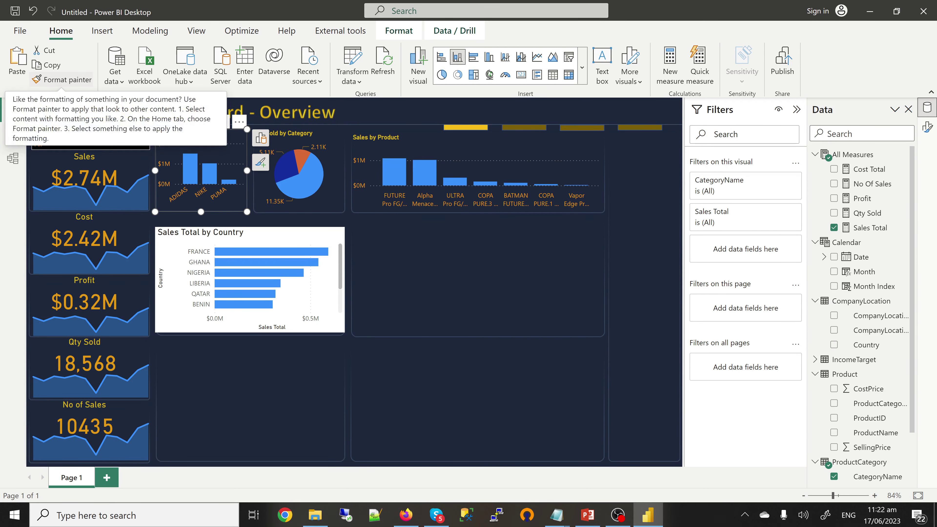
pyautogui.click(63, 79)
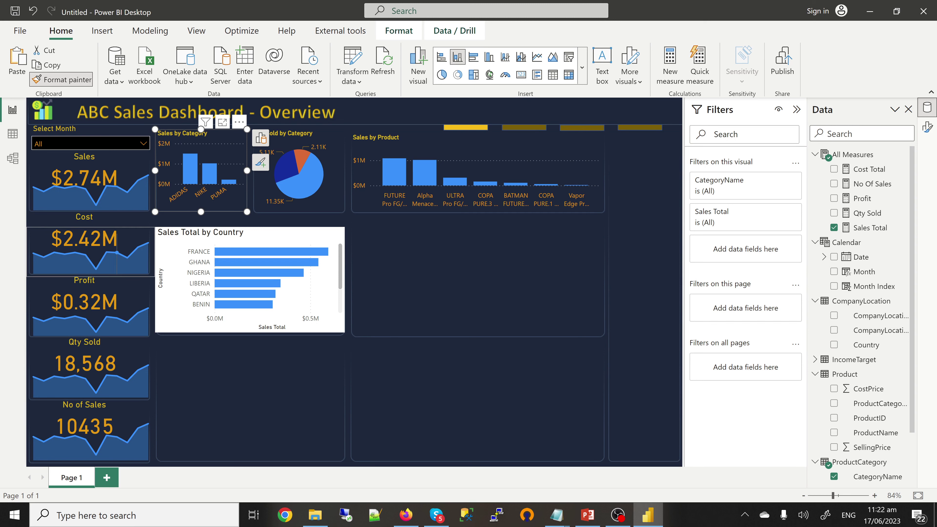
pyautogui.click(249, 280)
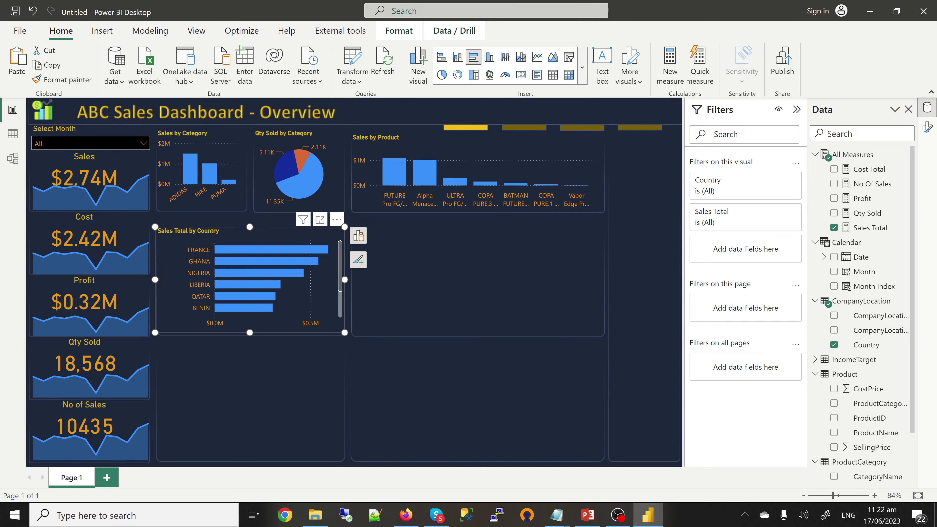
# - Extend the country chart's lower and upper edges slightly so it fills its background frame
pyautogui.moveTo(344, 279); pyautogui.dragTo(344, 279)
pyautogui.moveTo(249, 332); pyautogui.dragTo(249, 336)
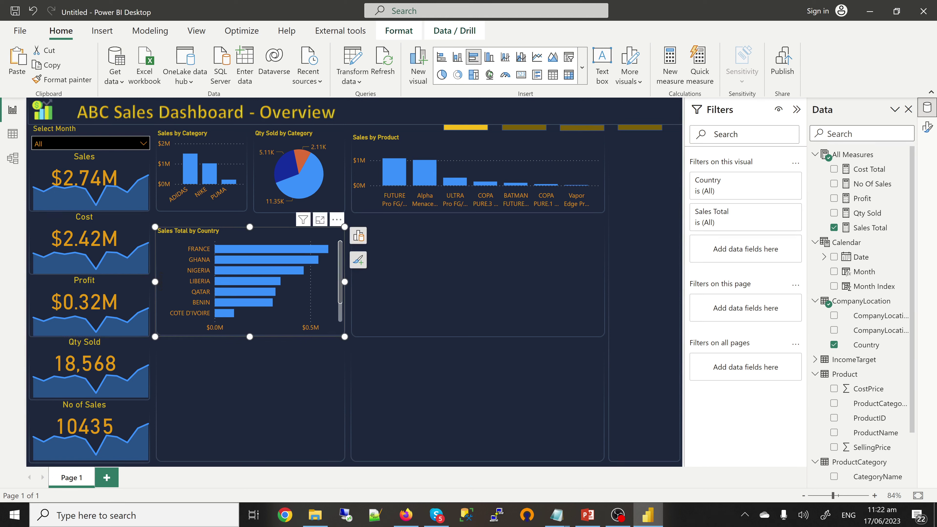
pyautogui.moveTo(250, 227); pyautogui.dragTo(249, 221)
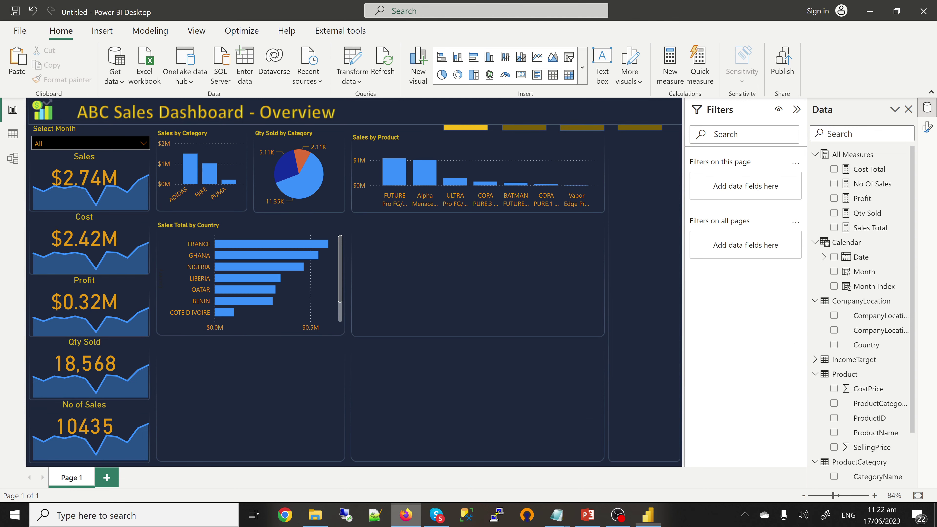
# - After checking the reference dashboard, insert a line chart and apply the country chart's formatting to it with Format painter
pyautogui.click(406, 515)
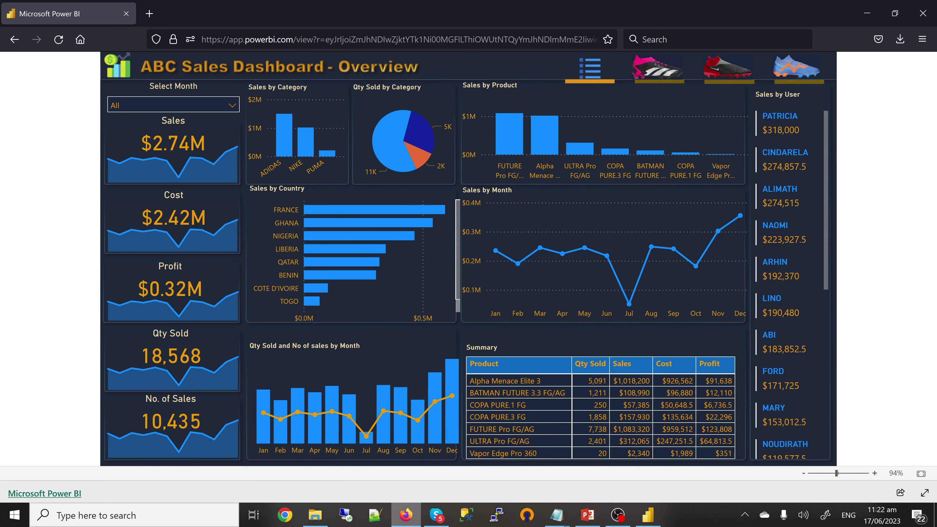
pyautogui.click(647, 514)
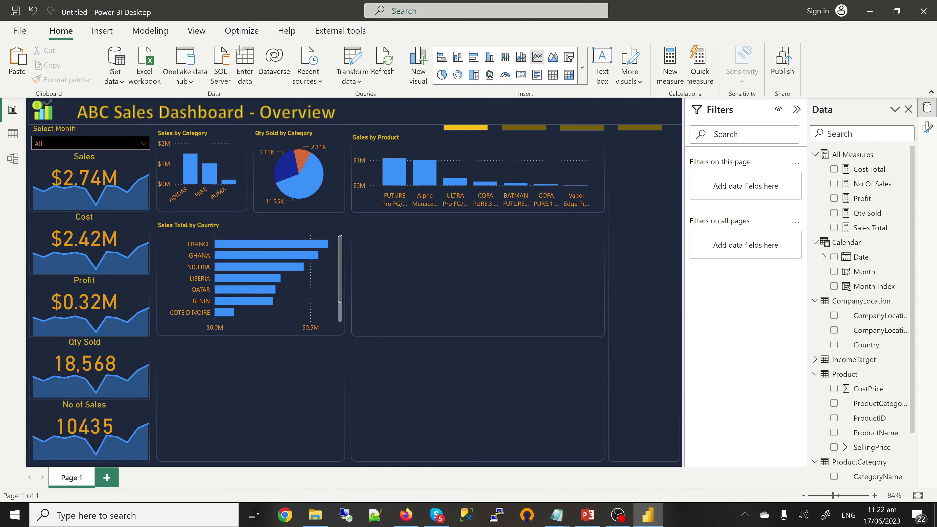
pyautogui.click(536, 57)
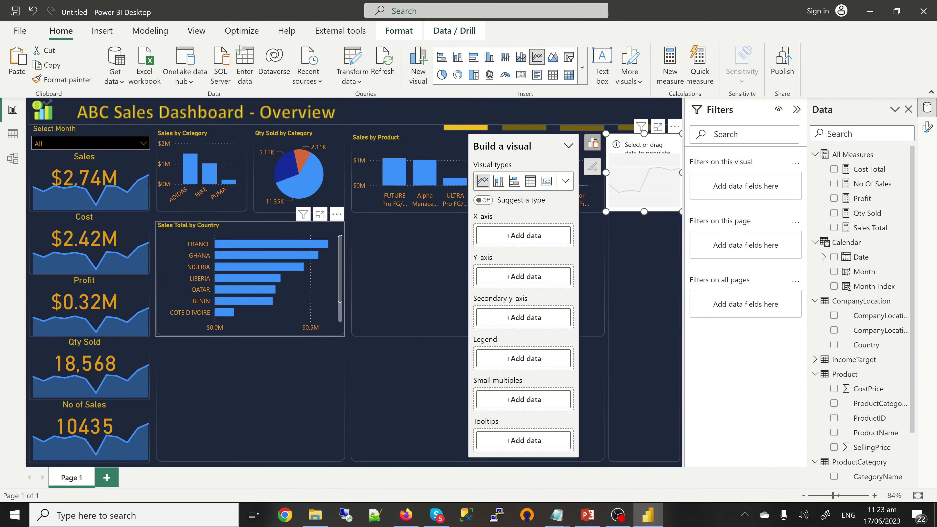
pyautogui.click(251, 280)
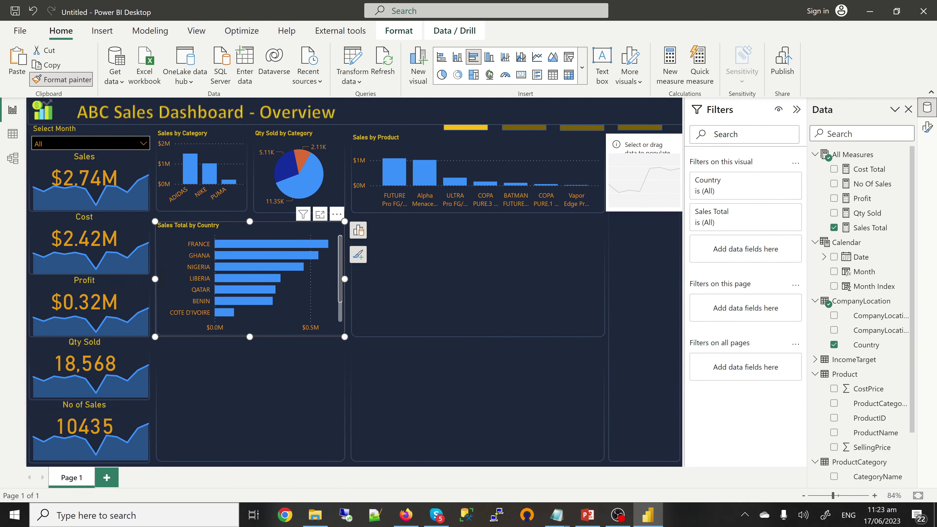
pyautogui.click(643, 173)
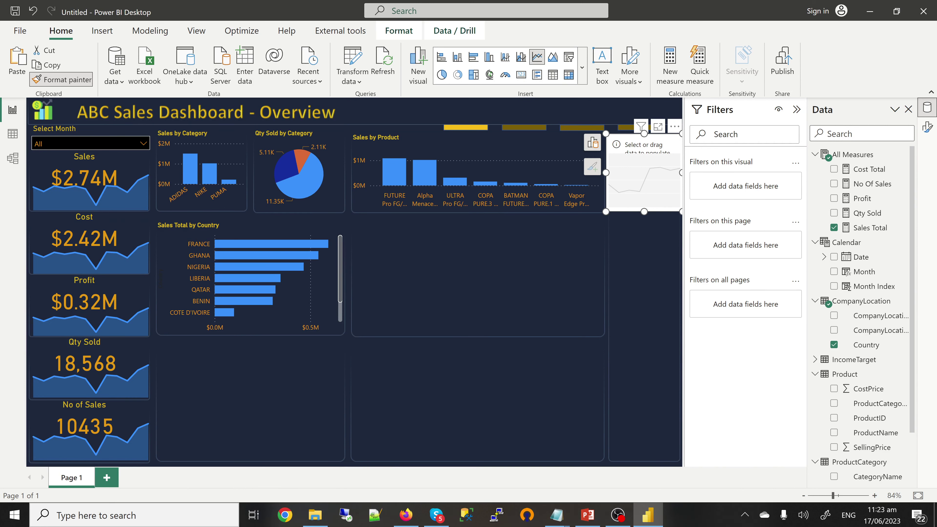
# - Move the empty line chart into the frame below Sales by Product and resize it to fill that frame
pyautogui.moveTo(643, 177); pyautogui.dragTo(392, 271)
pyautogui.moveTo(392, 265); pyautogui.dragTo(393, 260)
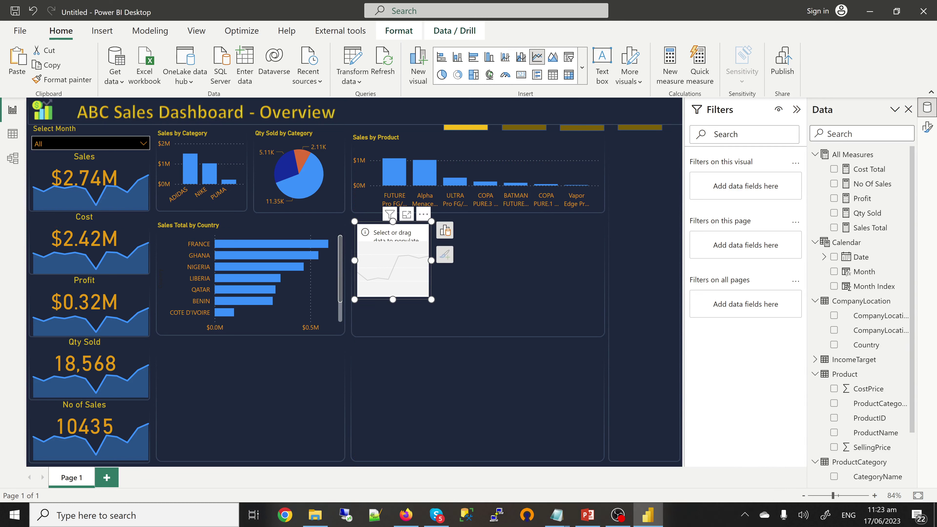
pyautogui.moveTo(431, 300); pyautogui.dragTo(602, 336)
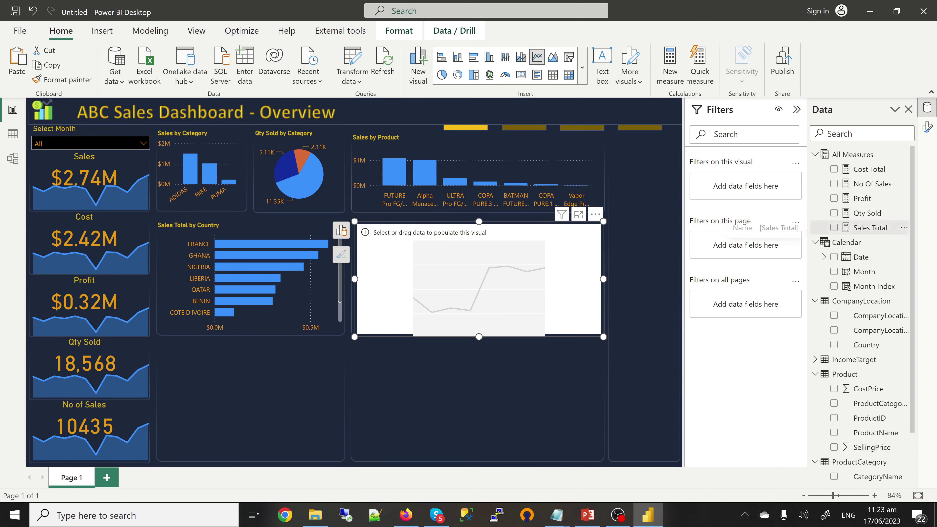
# - Plot Sales Total by Month in the line chart and deselect it
pyautogui.click(833, 228)
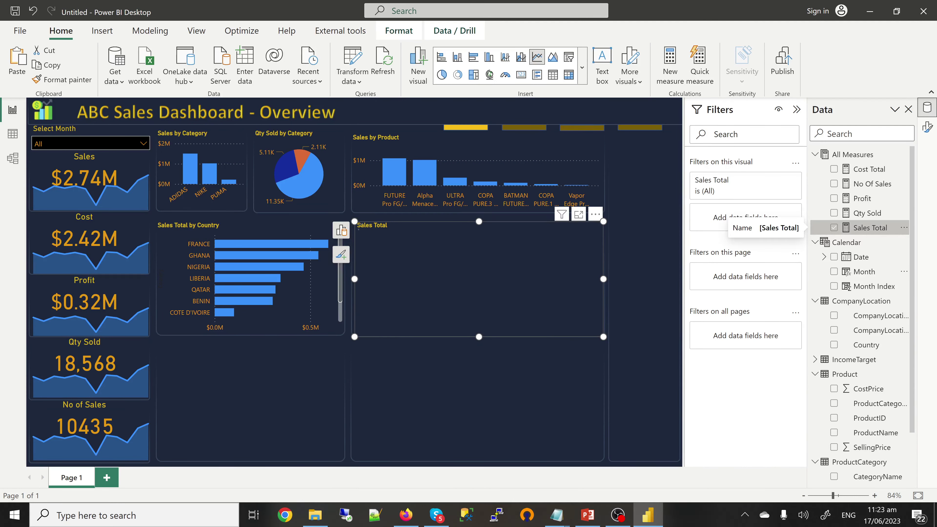
pyautogui.click(834, 271)
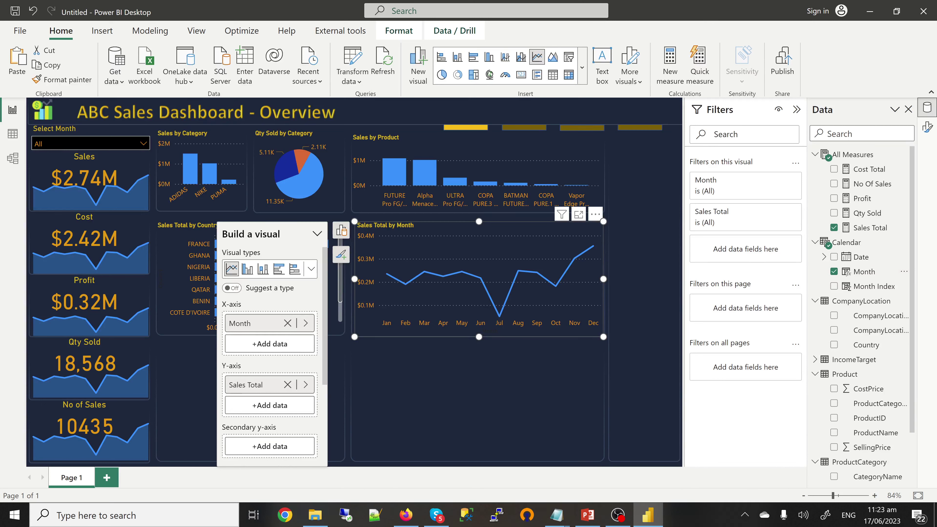
pyautogui.press('Escape')
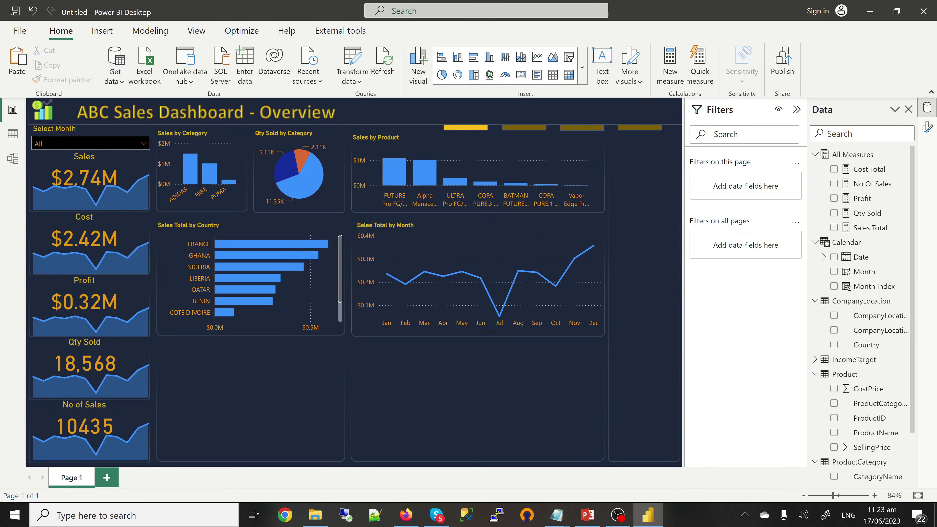
# - After checking the reference dashboard, insert a line and clustered column chart and fit it into the frame below the country chart
pyautogui.moveTo(574, 259)
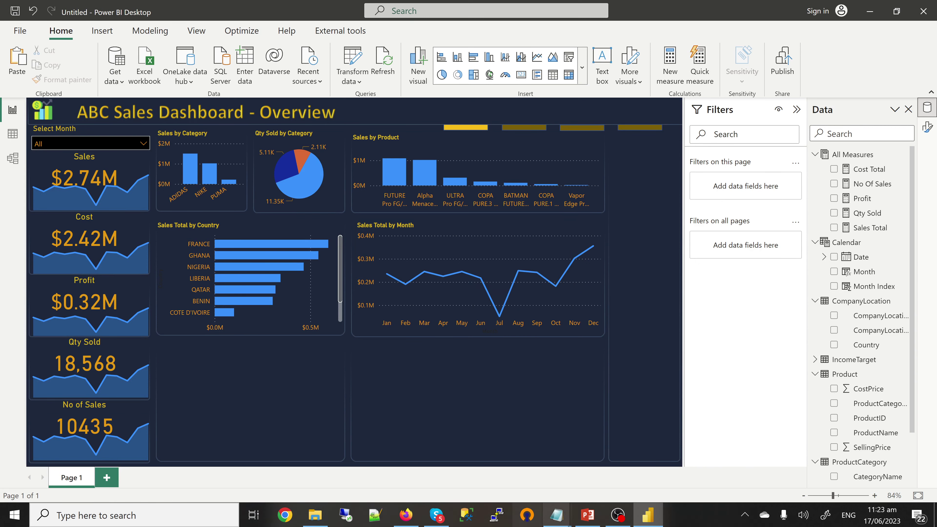
pyautogui.click(405, 514)
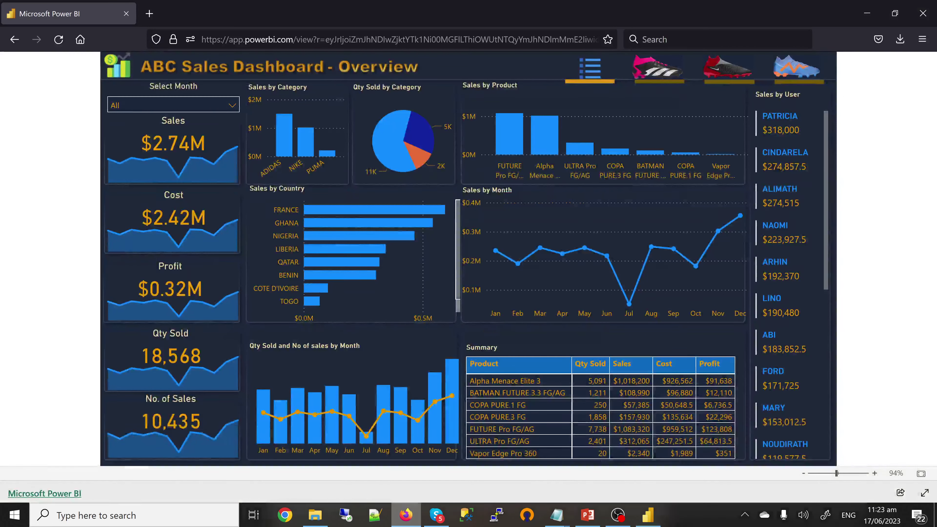
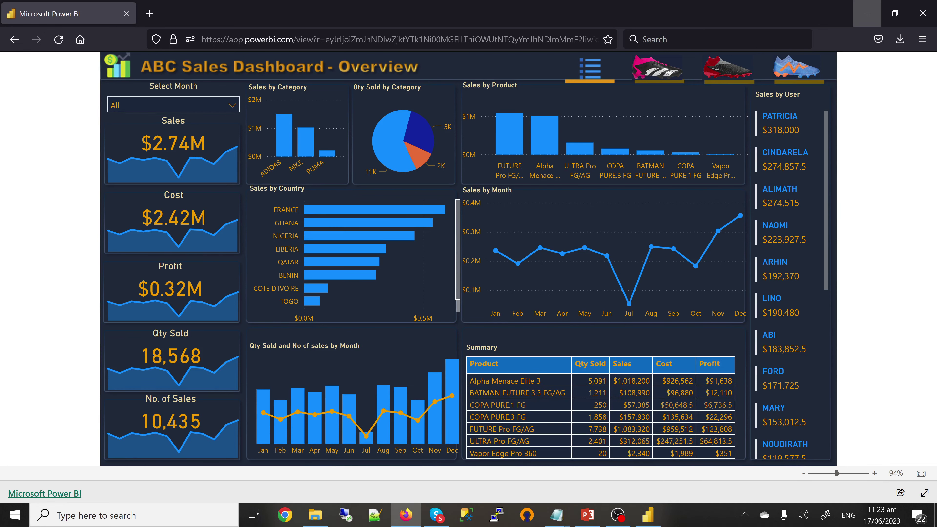
pyautogui.click(866, 14)
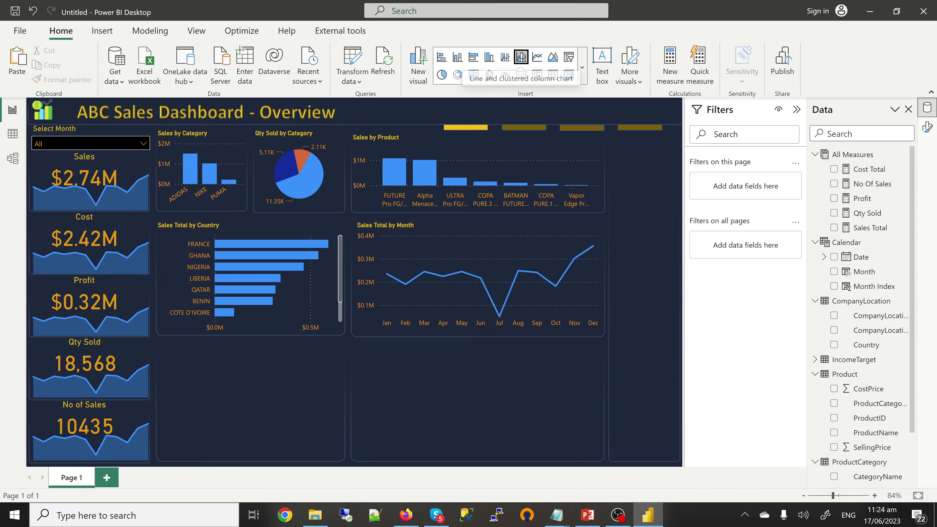
pyautogui.click(521, 57)
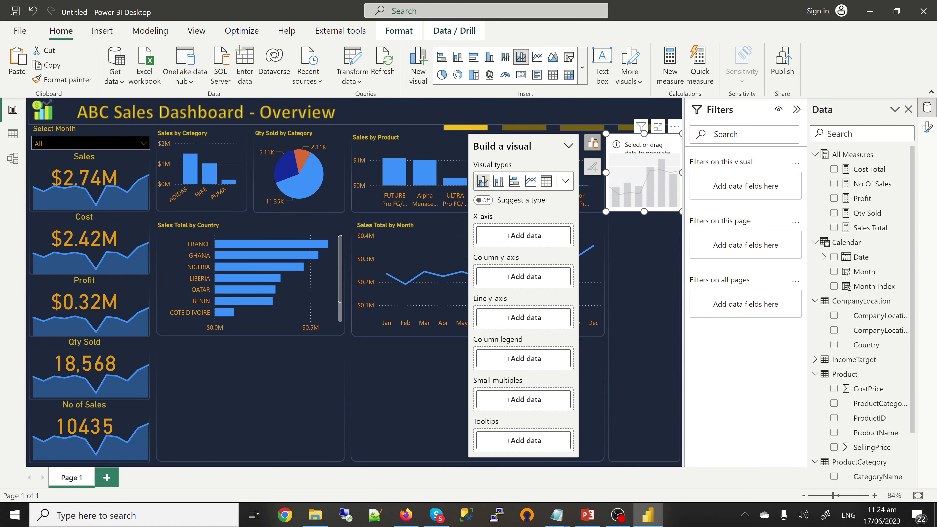
pyautogui.moveTo(643, 173); pyautogui.dragTo(194, 389)
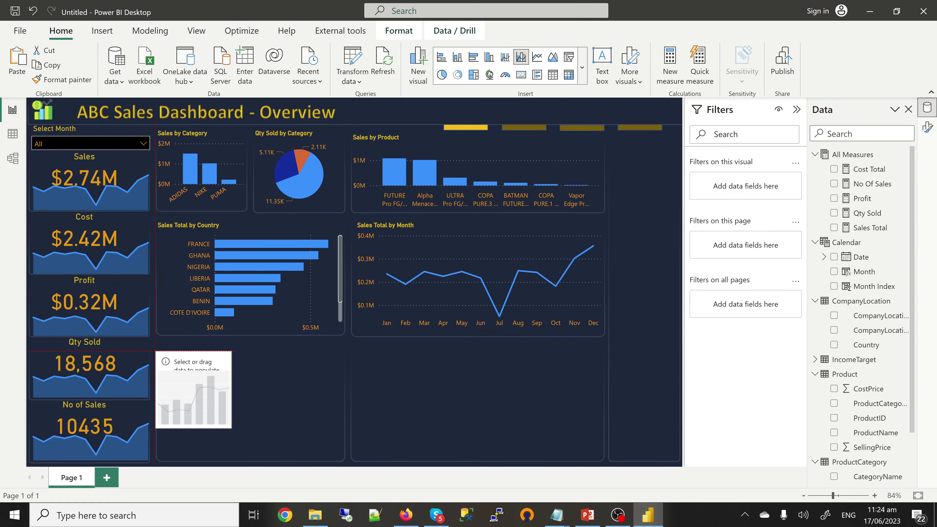
pyautogui.moveTo(231, 428); pyautogui.dragTo(345, 463)
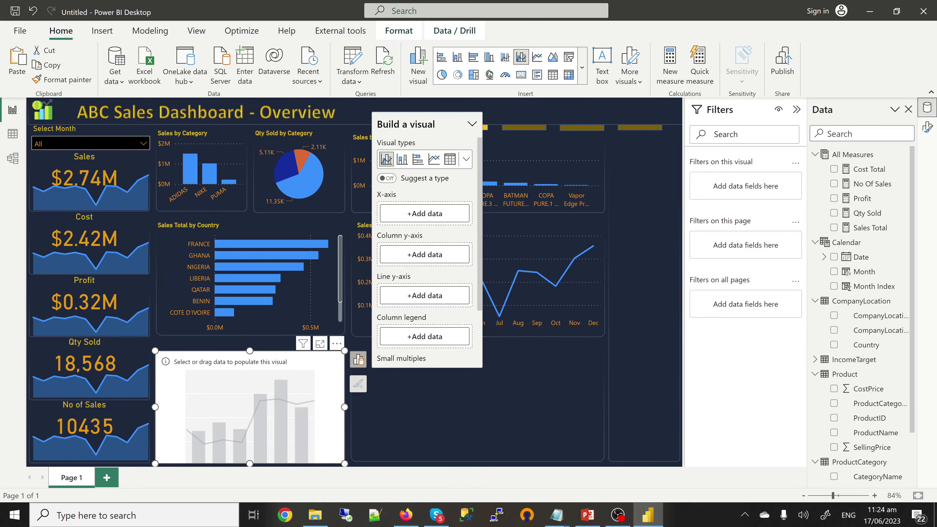
pyautogui.click(535, 266)
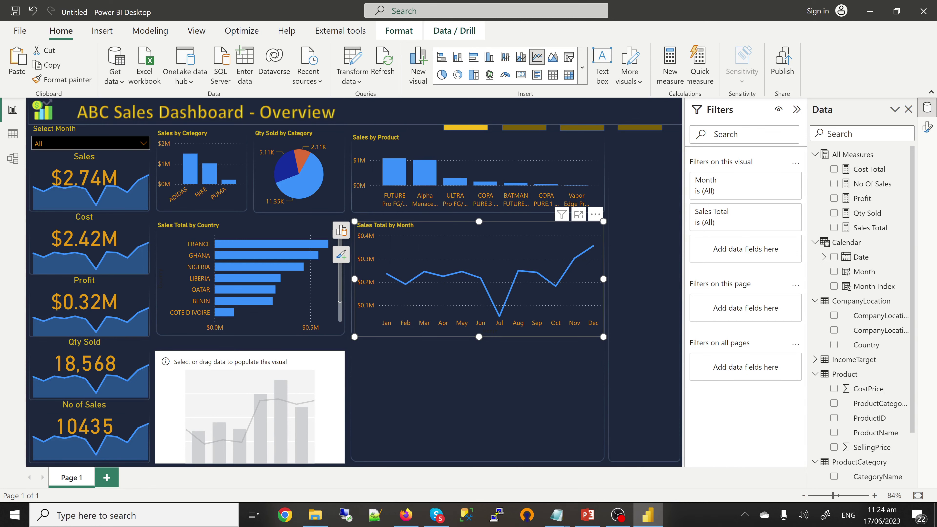
pyautogui.click(61, 79)
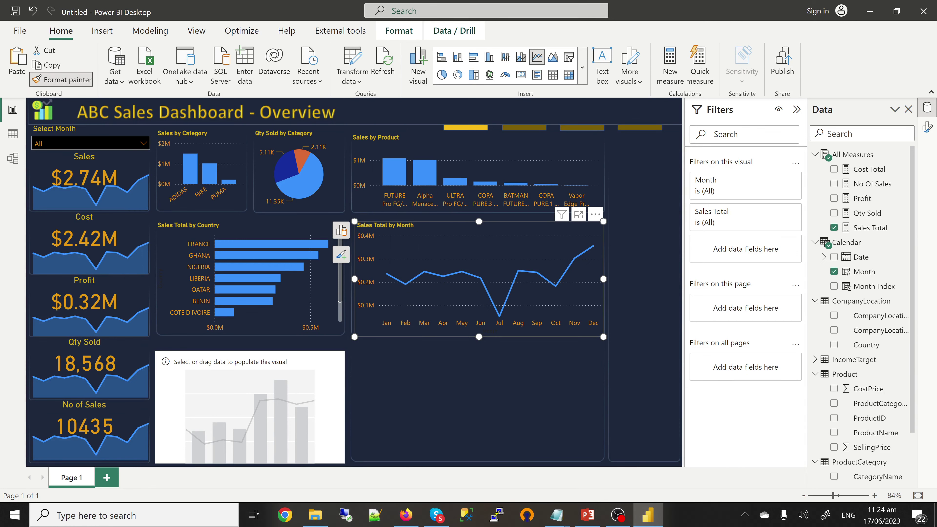
pyautogui.click(487, 331)
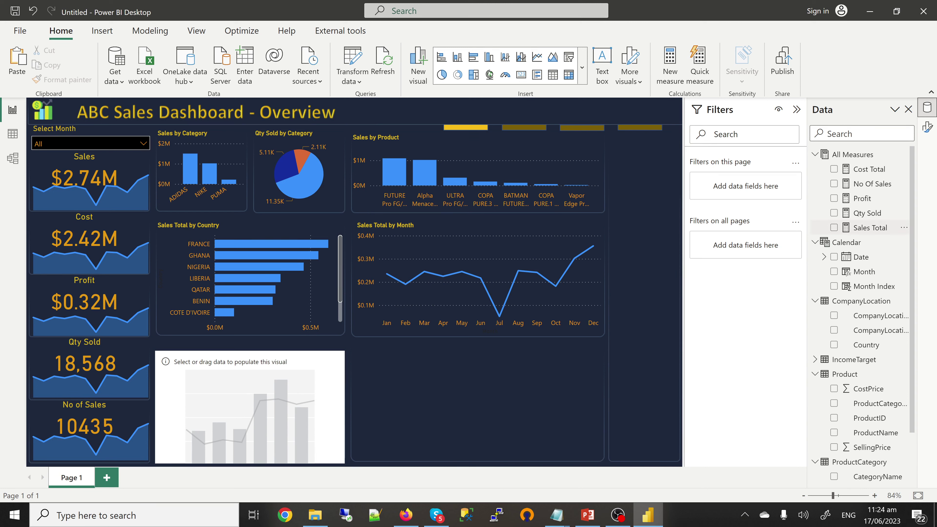
pyautogui.click(866, 213)
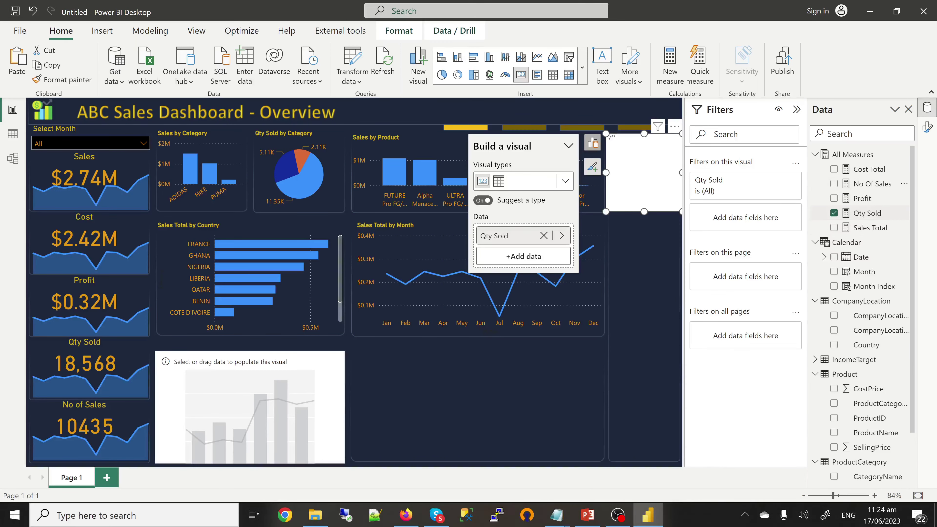
pyautogui.click(872, 184)
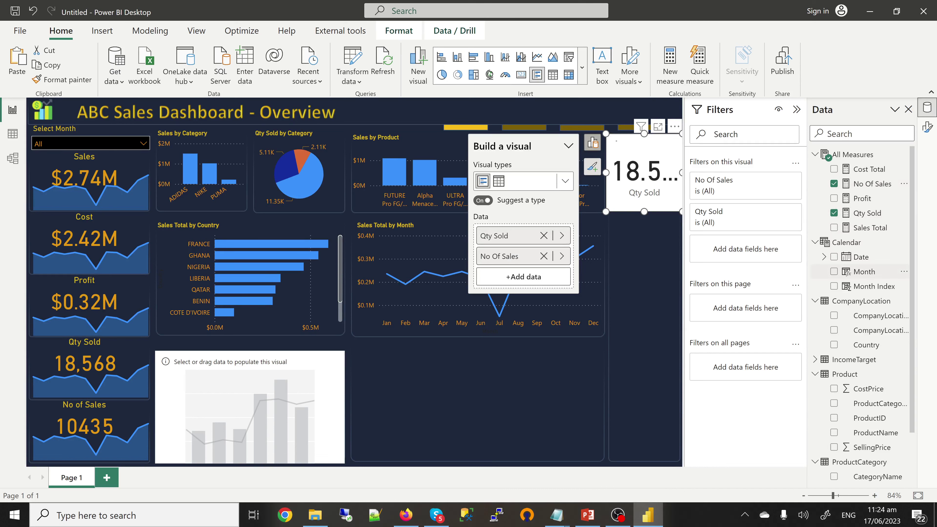
pyautogui.click(864, 271)
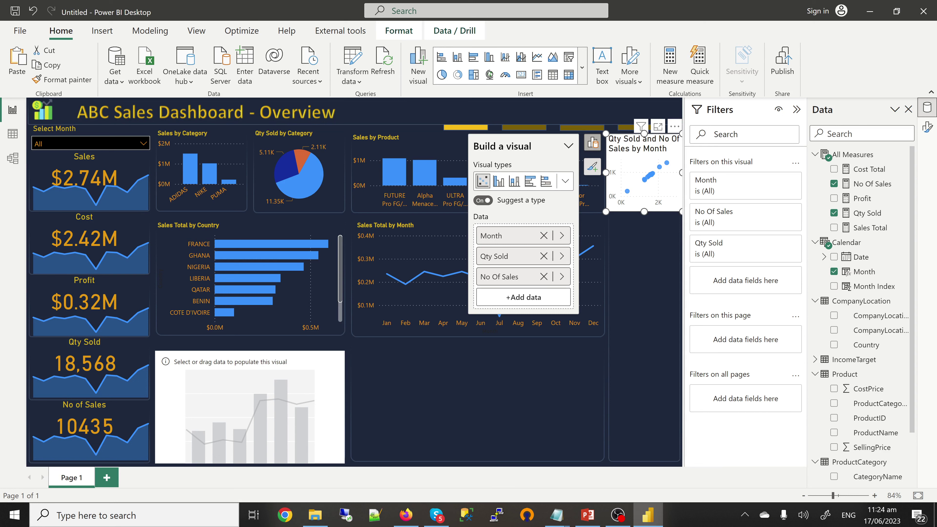
pyautogui.press('Delete')
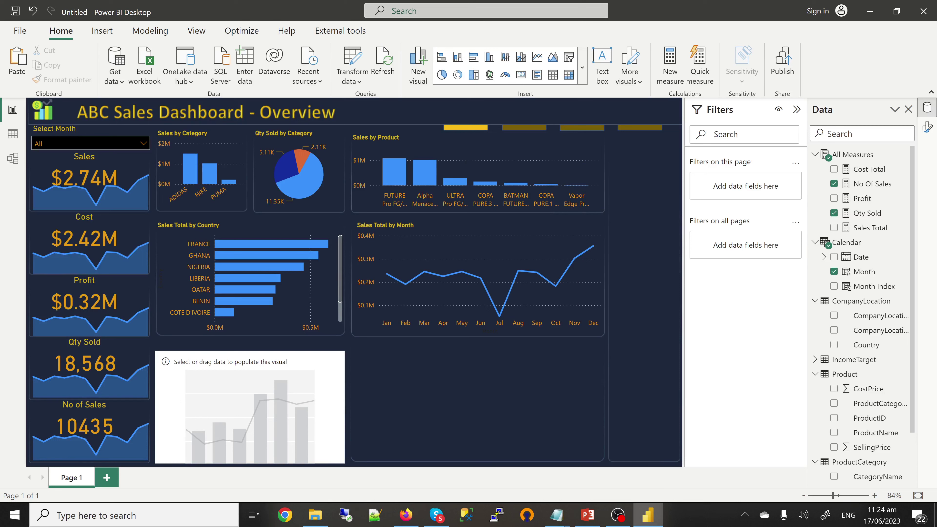
pyautogui.click(249, 407)
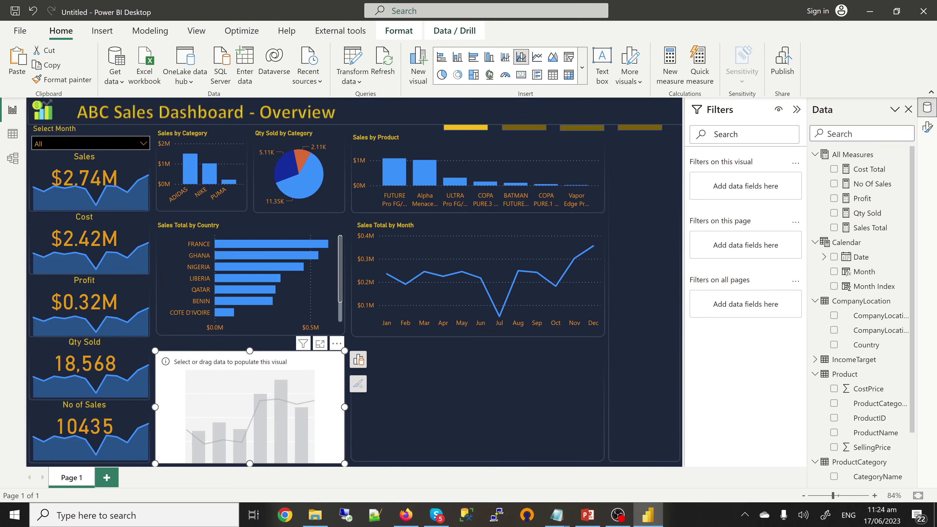
pyautogui.press('Delete')
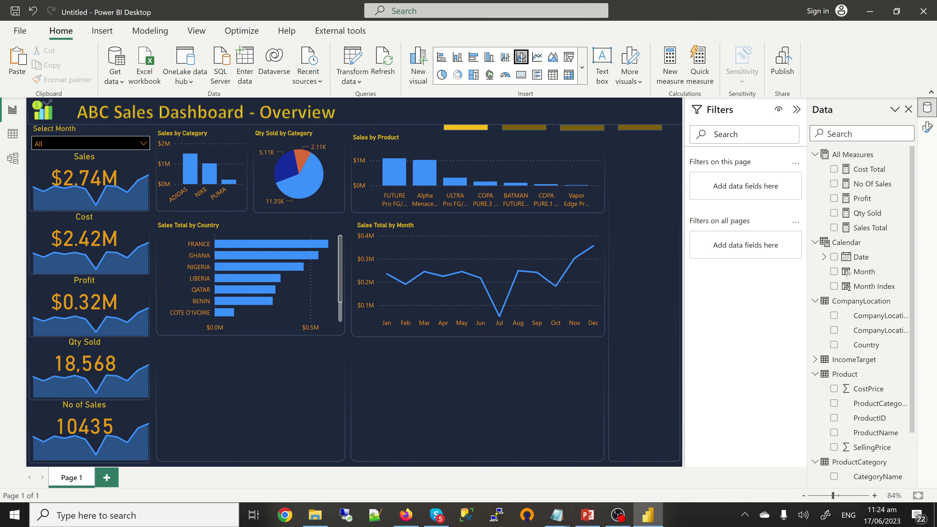
# - Insert a line and clustered column chart, move it below the country chart and enlarge it to fill the empty frame
pyautogui.click(521, 56)
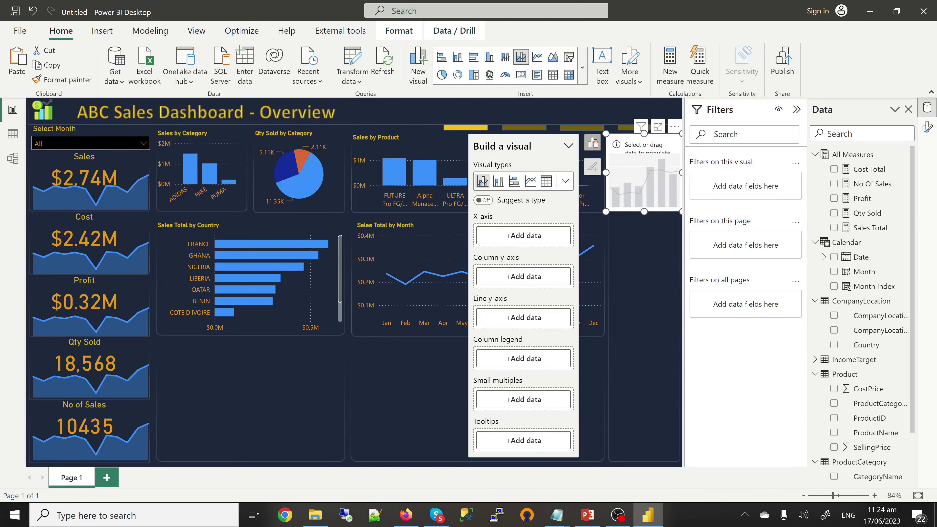
pyautogui.moveTo(644, 177); pyautogui.dragTo(193, 389)
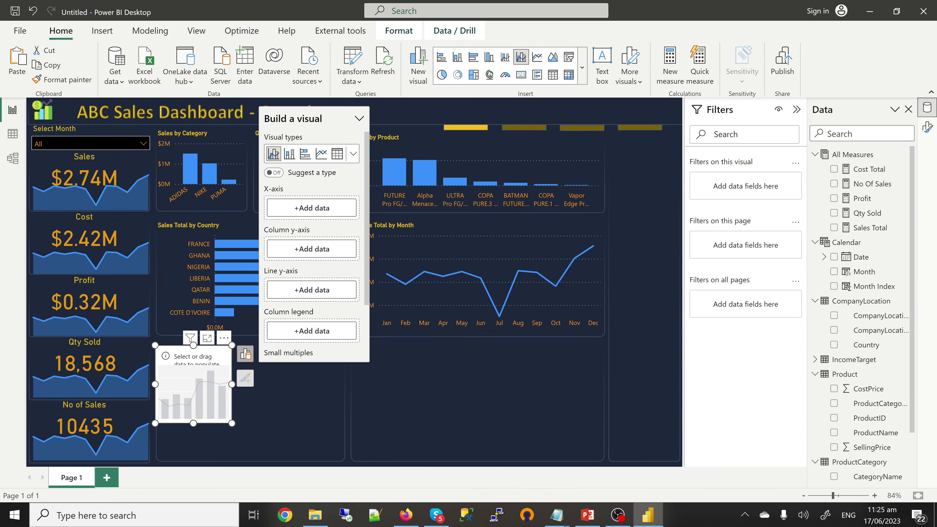
pyautogui.moveTo(232, 423); pyautogui.dragTo(344, 463)
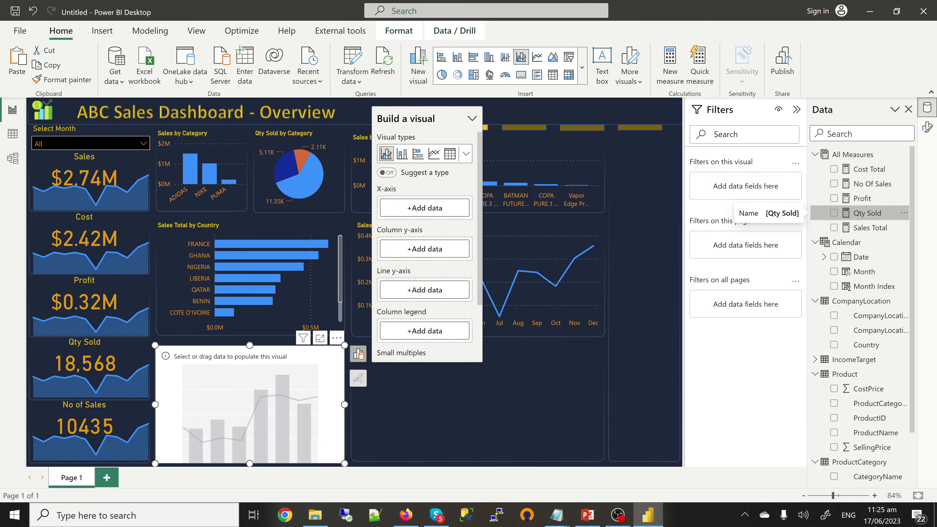
# - Plot Qty Sold as columns and No Of Sales as a line by Month in the new combo chart
pyautogui.click(833, 213)
pyautogui.click(833, 184)
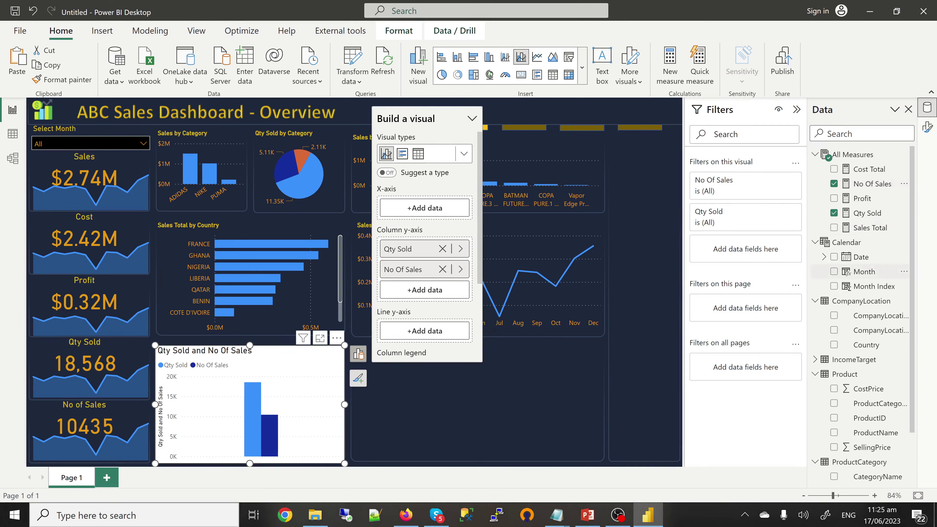
pyautogui.click(834, 271)
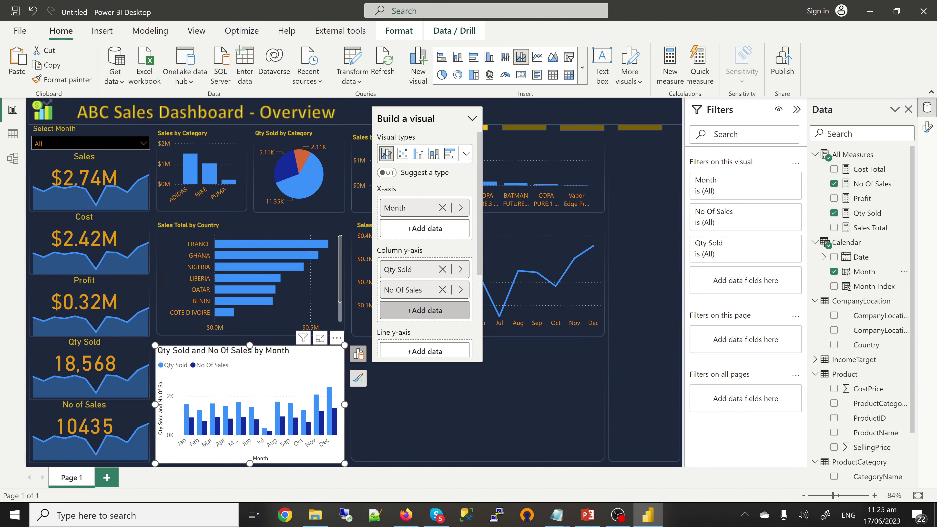
pyautogui.scroll(-3, 424, 244)
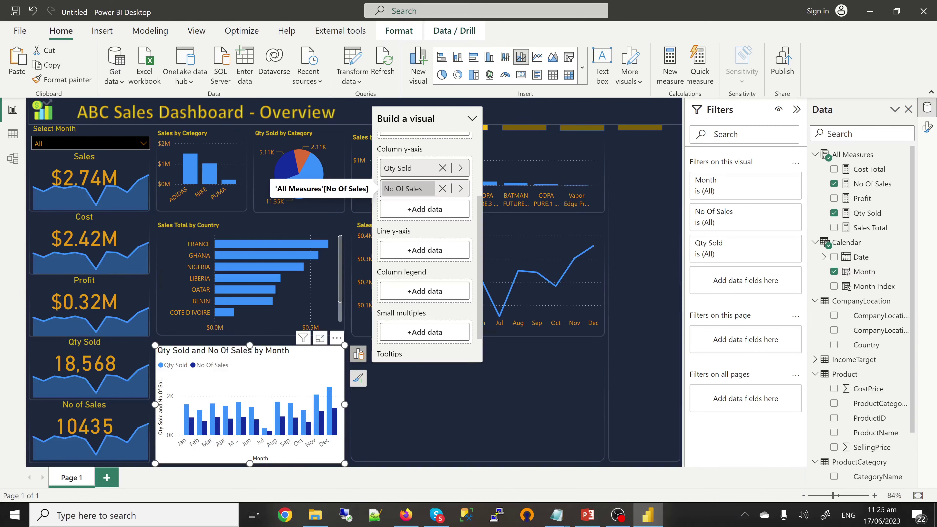
pyautogui.moveTo(402, 189); pyautogui.dragTo(425, 250)
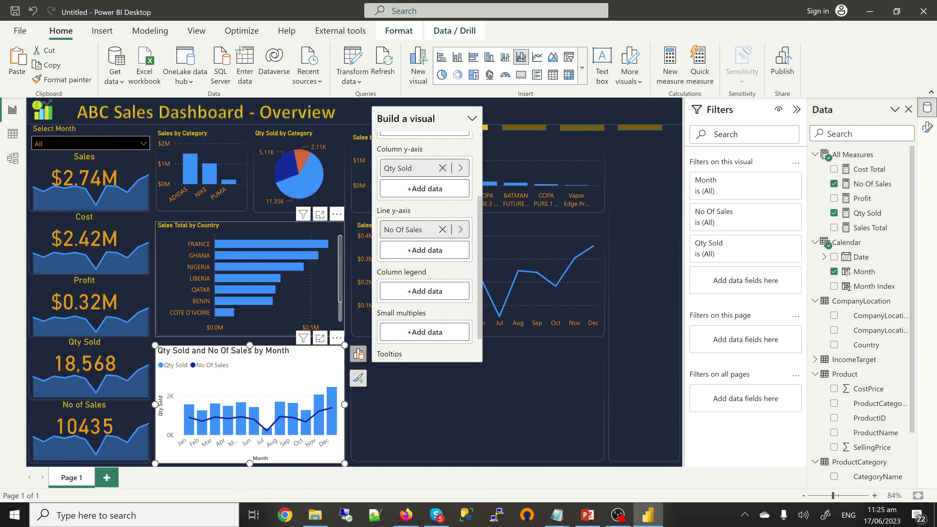
# - Copy the Sales Total by Country chart's formatting to the combo chart, turn off its legend and deselect it
pyautogui.click(258, 281)
pyautogui.click(62, 79)
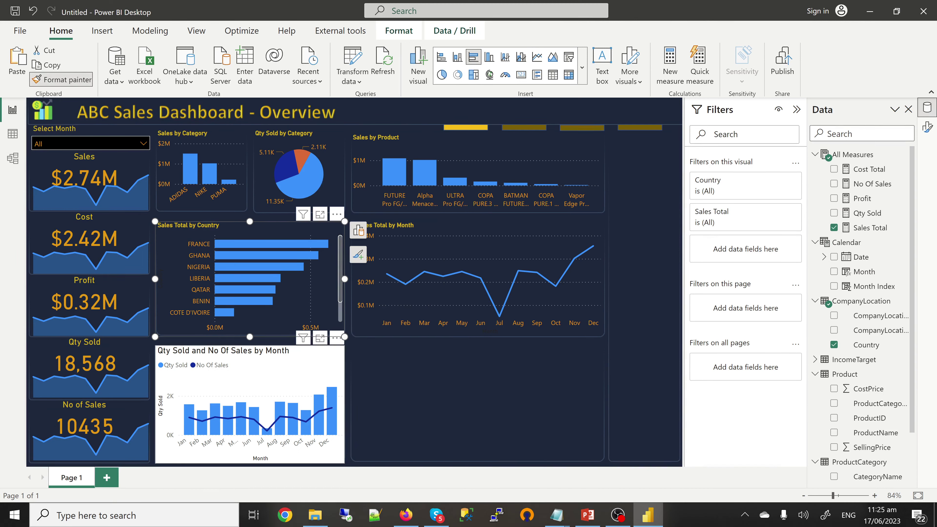
pyautogui.click(173, 365)
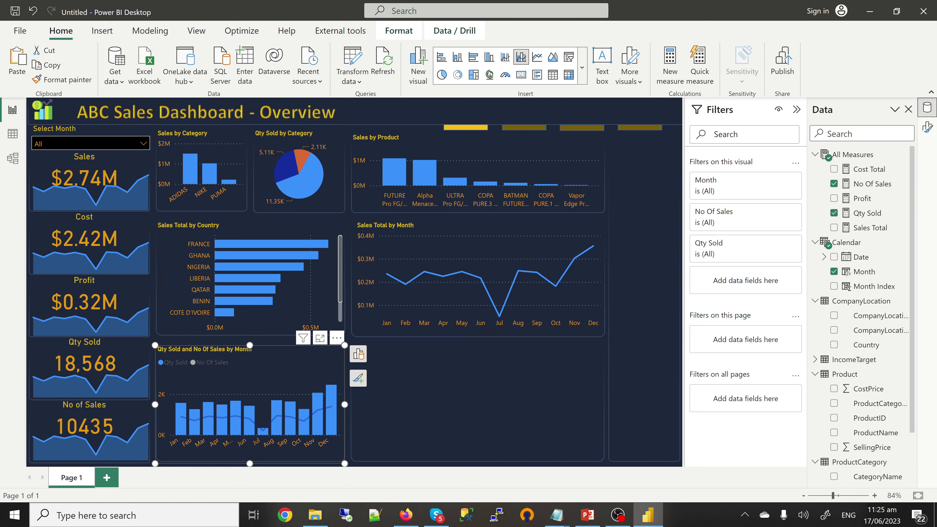
pyautogui.click(926, 127)
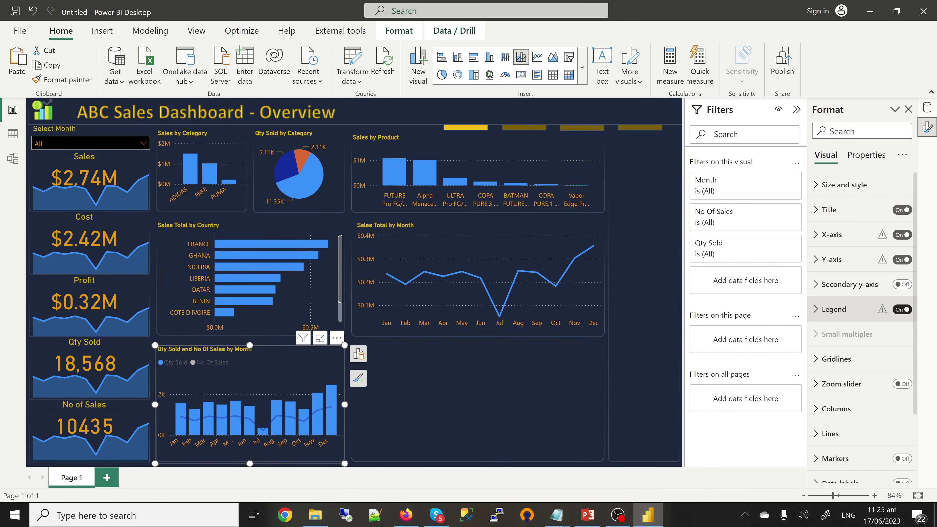
pyautogui.click(901, 309)
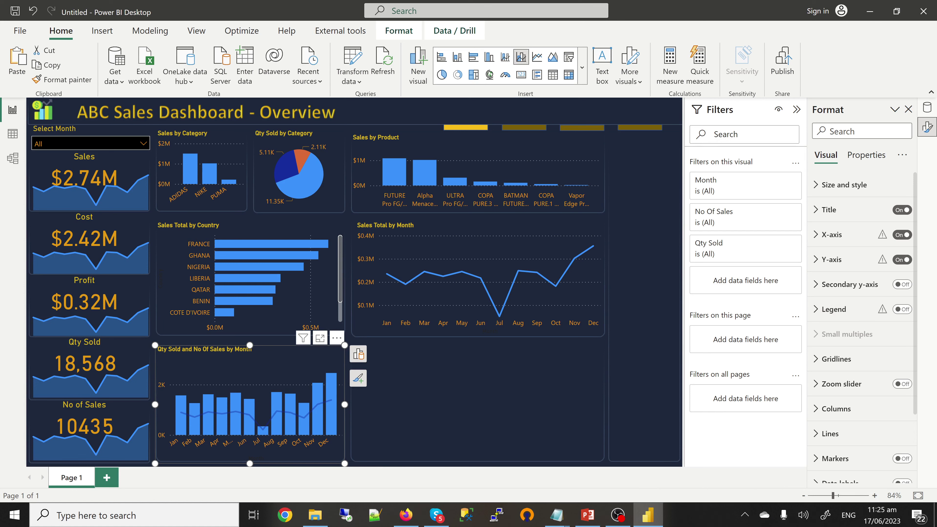
pyautogui.press('Escape')
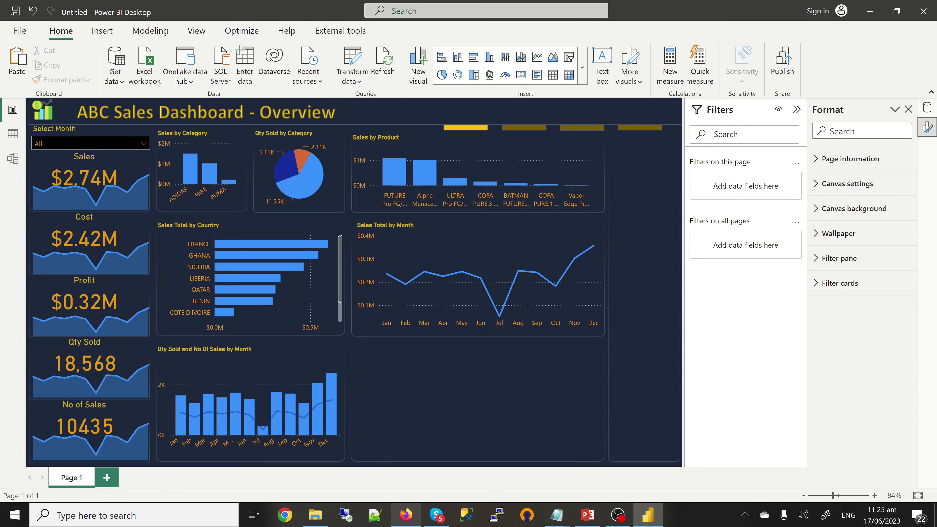
# - After checking the reference dashboard, insert a matrix and fit it into the empty frame below Sales Total by Month
pyautogui.click(406, 515)
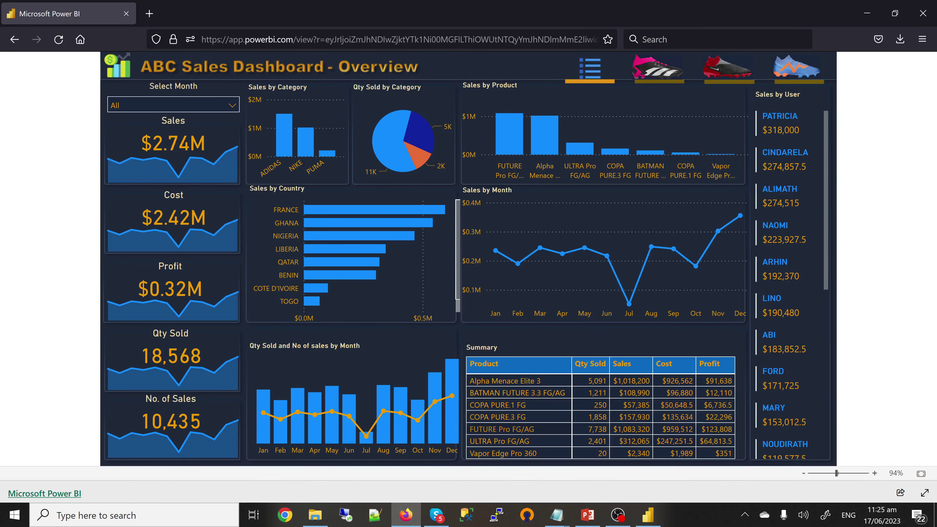
pyautogui.click(405, 514)
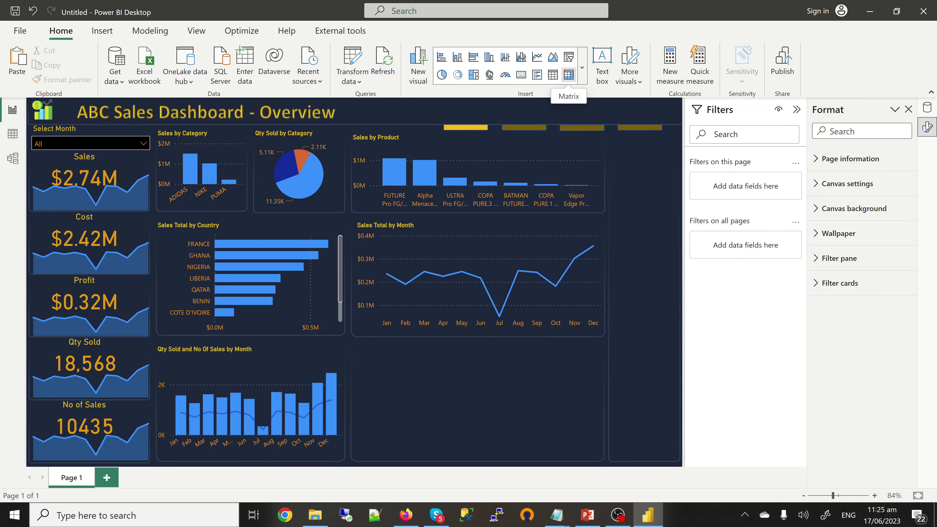
pyautogui.click(568, 75)
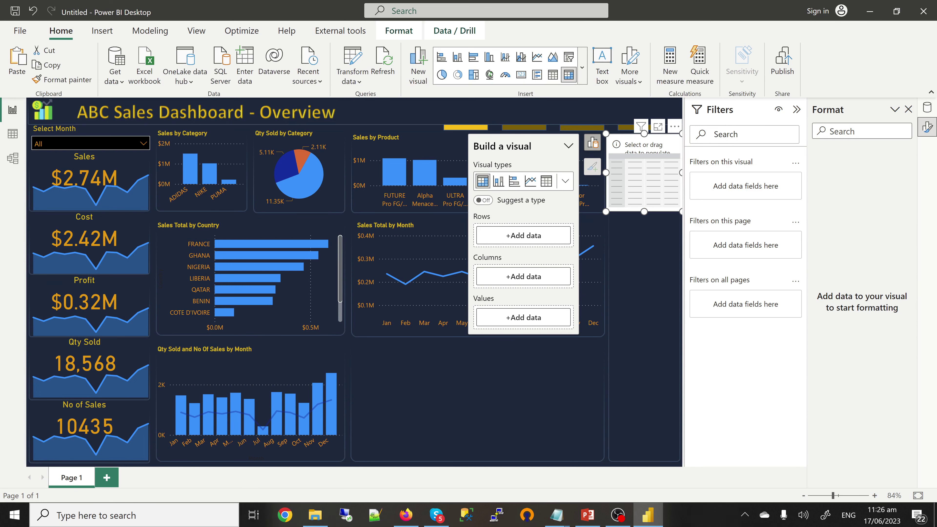
pyautogui.moveTo(642, 141); pyautogui.dragTo(391, 364)
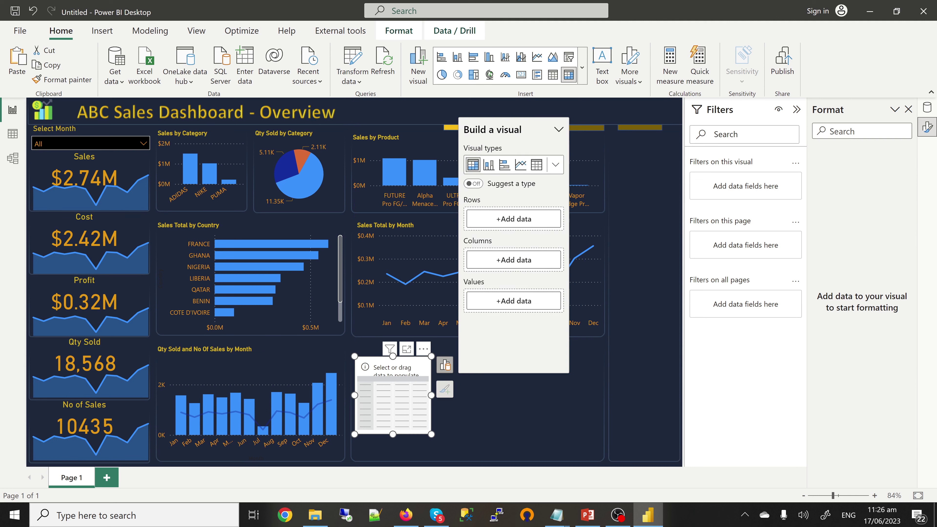
pyautogui.moveTo(431, 395); pyautogui.dragTo(603, 395)
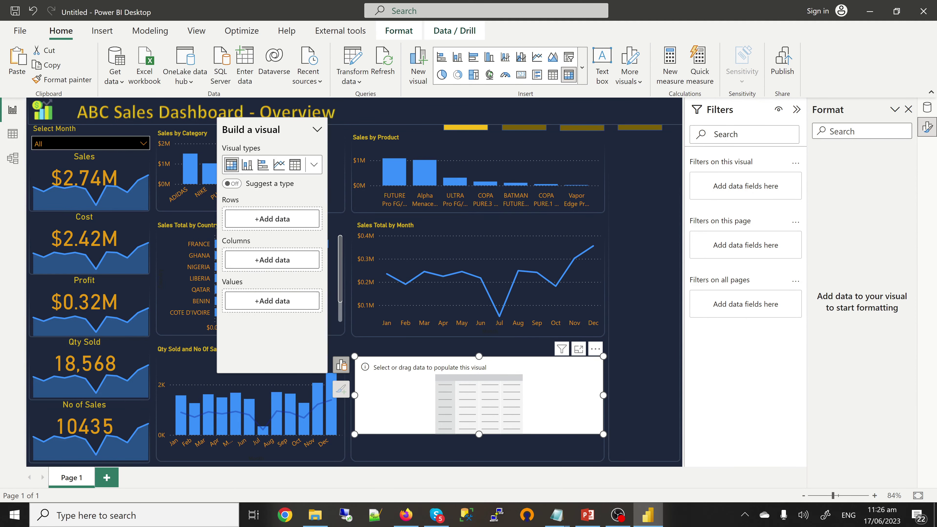
pyautogui.moveTo(479, 434); pyautogui.dragTo(478, 463)
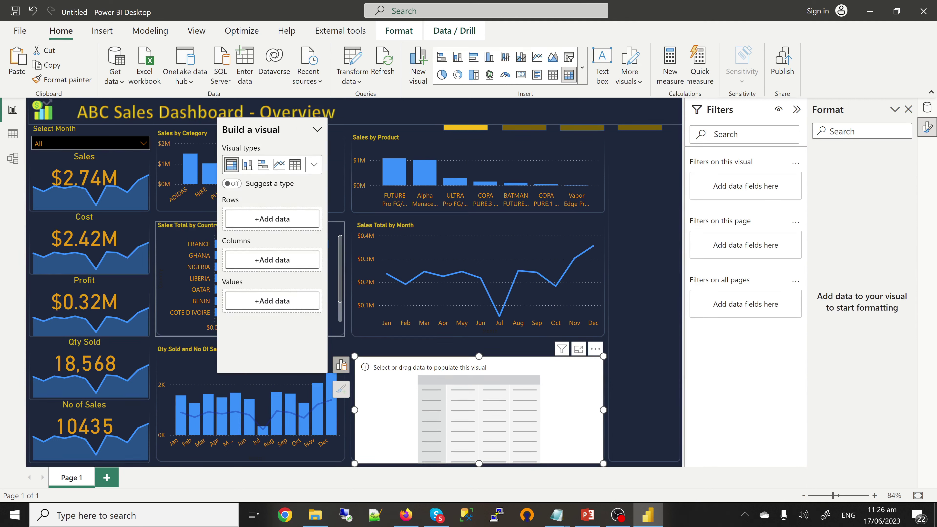
# - Copy the Sales Total by Country chart's formatting to the empty matrix and deselect it
pyautogui.click(186, 269)
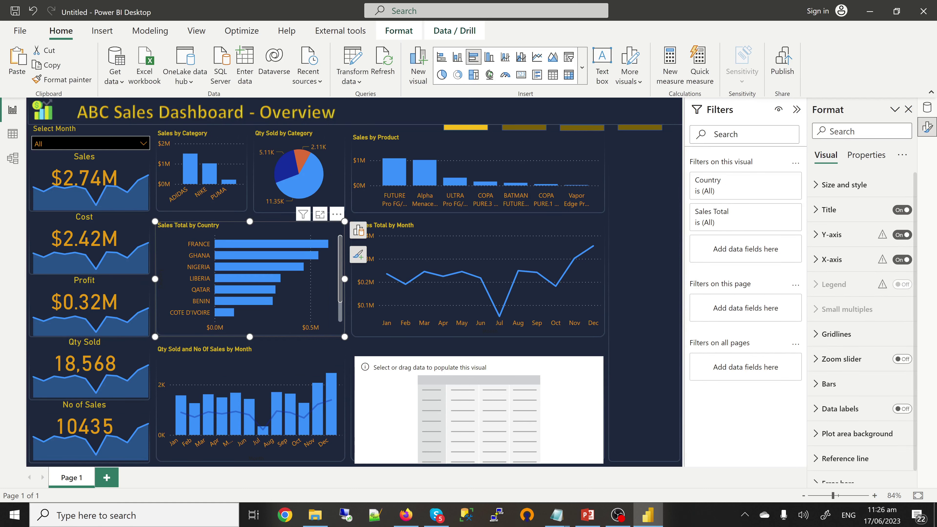
pyautogui.click(61, 79)
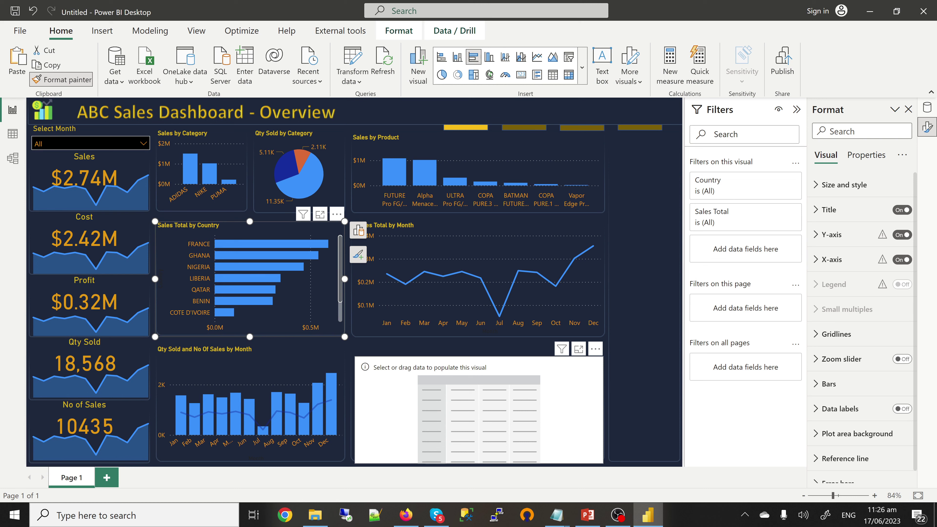
pyautogui.click(478, 409)
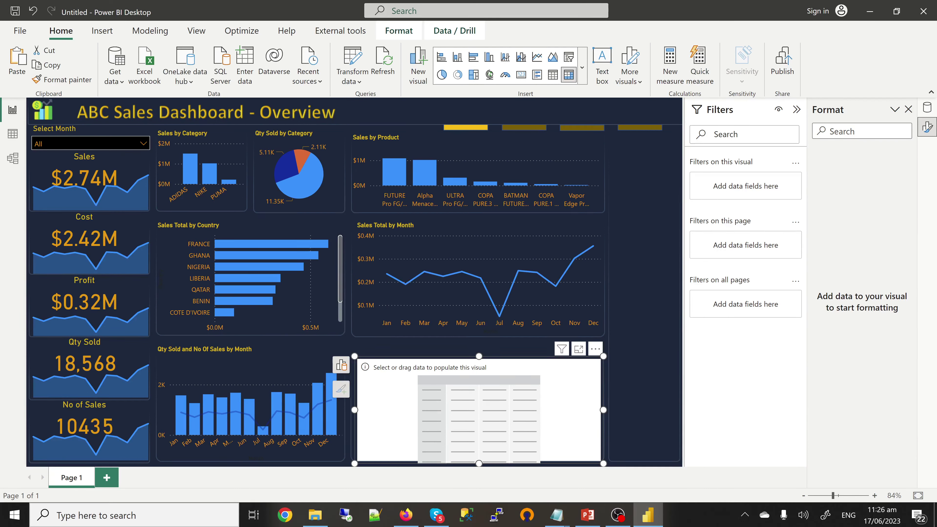
pyautogui.press('Escape')
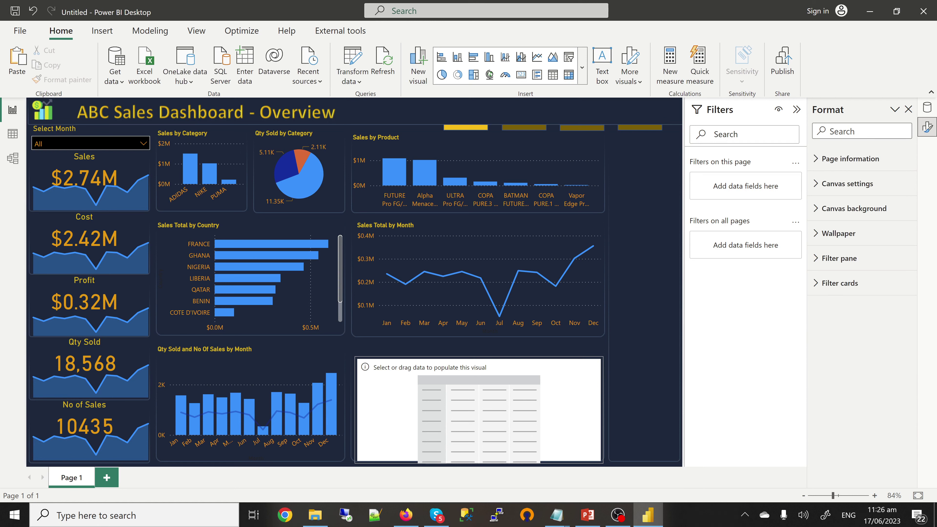
# - Add ProductName to the matrix rows and check the columns of the reference dashboard's Summary table
pyautogui.click(478, 410)
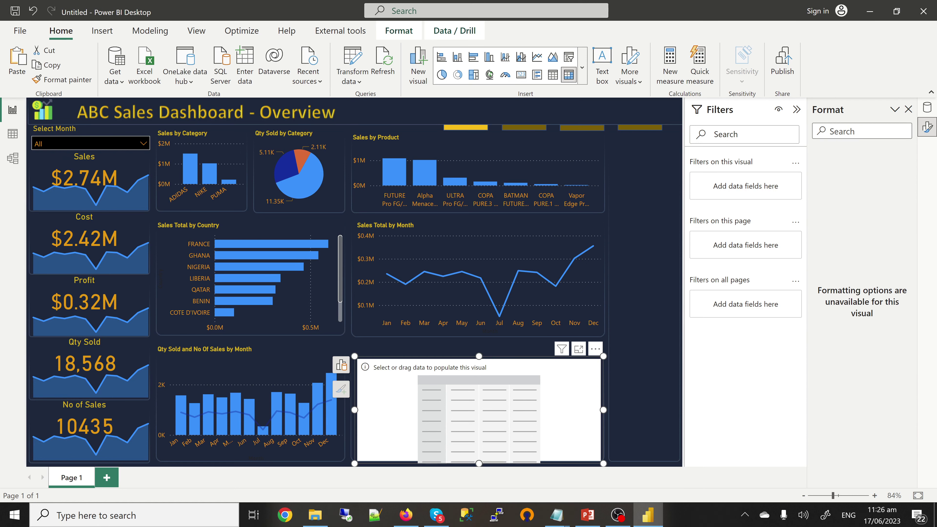
pyautogui.click(926, 107)
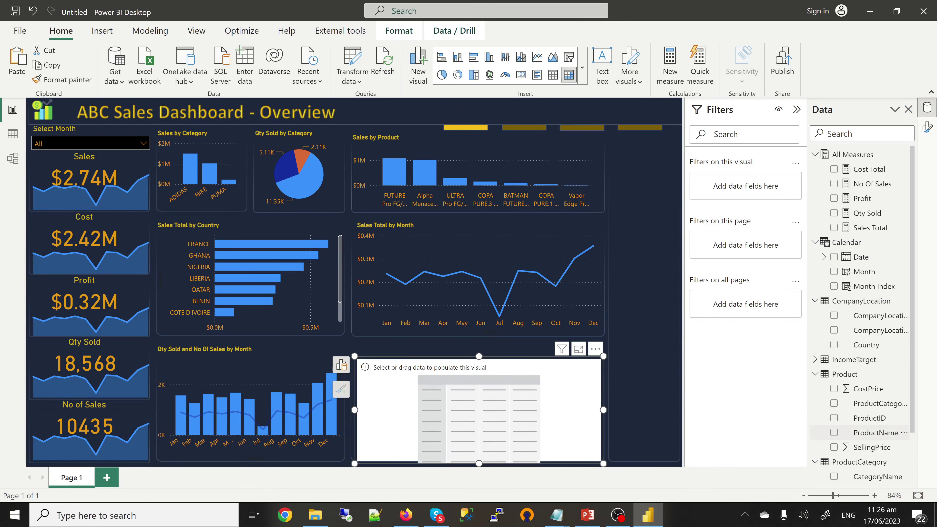
pyautogui.click(833, 432)
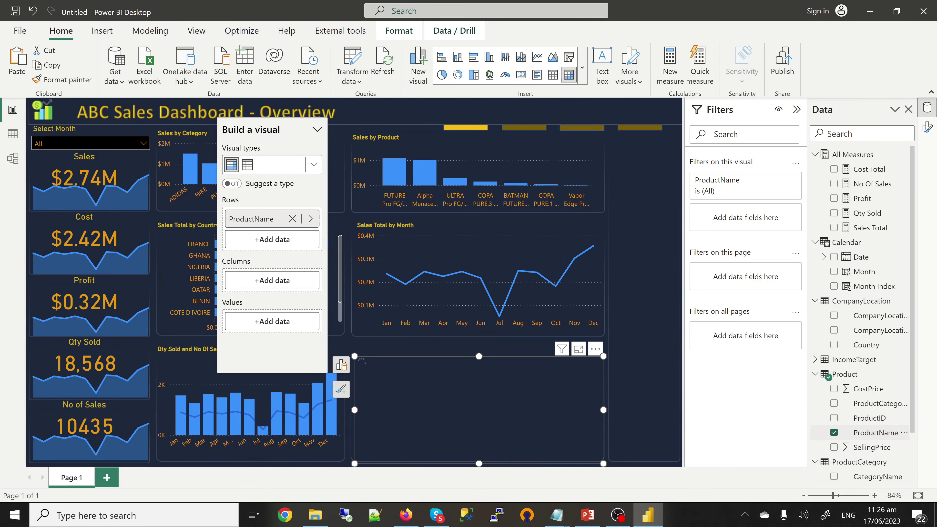
pyautogui.moveTo(406, 514)
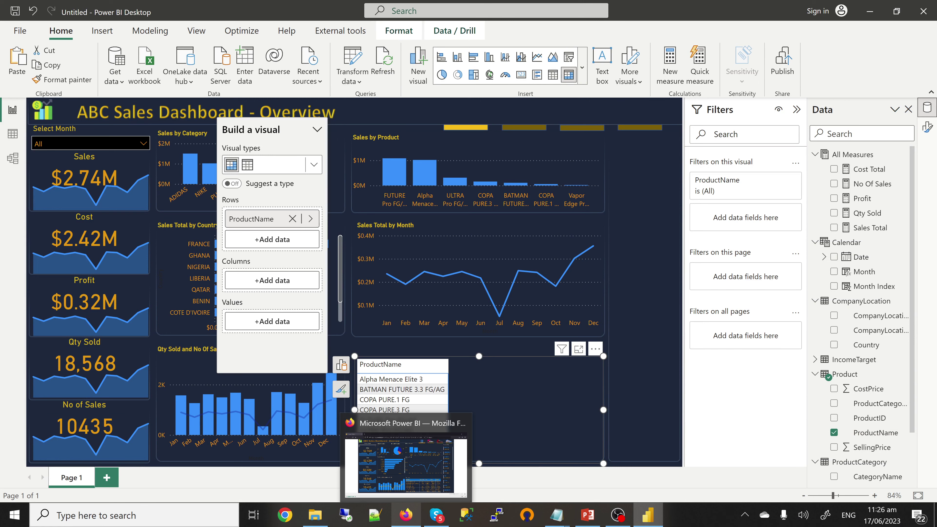
pyautogui.click(405, 515)
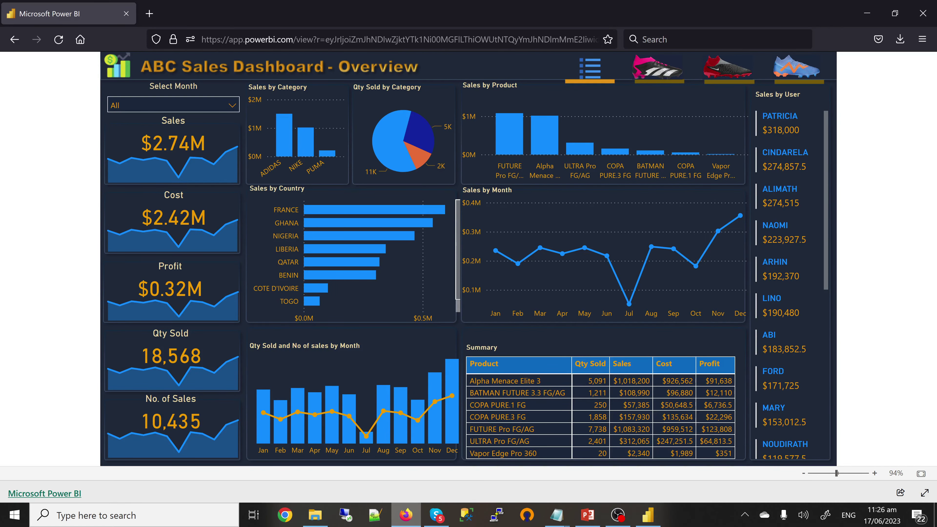
pyautogui.hotkey('alt', 'Tab')
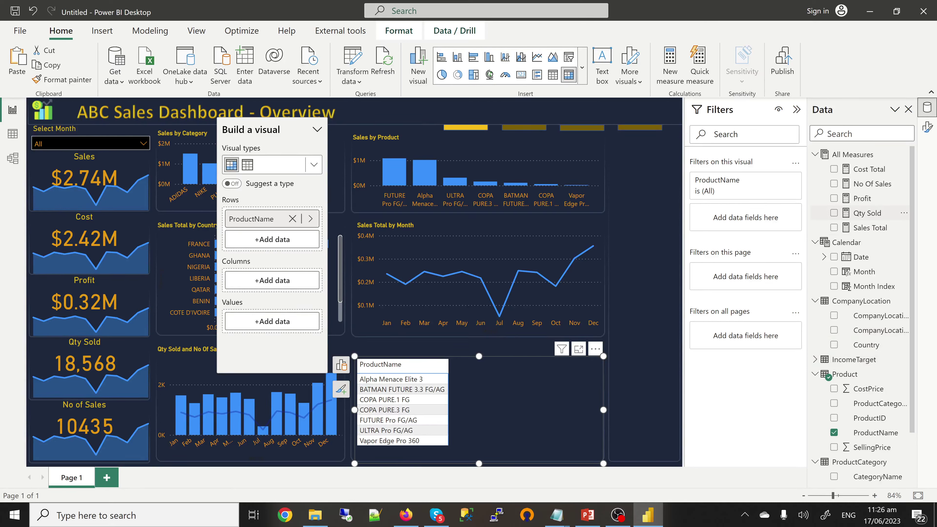
# - Add Qty Sold, Sales Total, Cost Total and Profit as matrix values and widen the matrix slightly
pyautogui.click(834, 213)
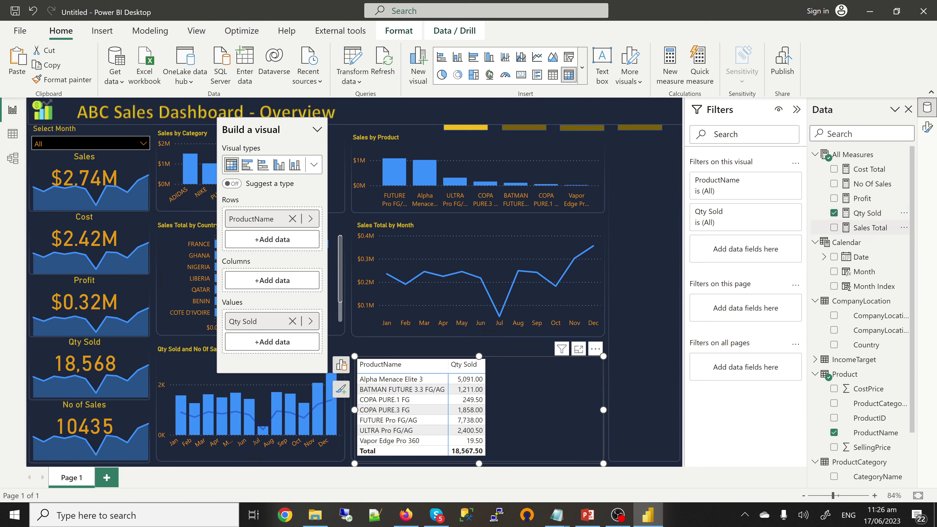
pyautogui.click(833, 228)
pyautogui.click(833, 227)
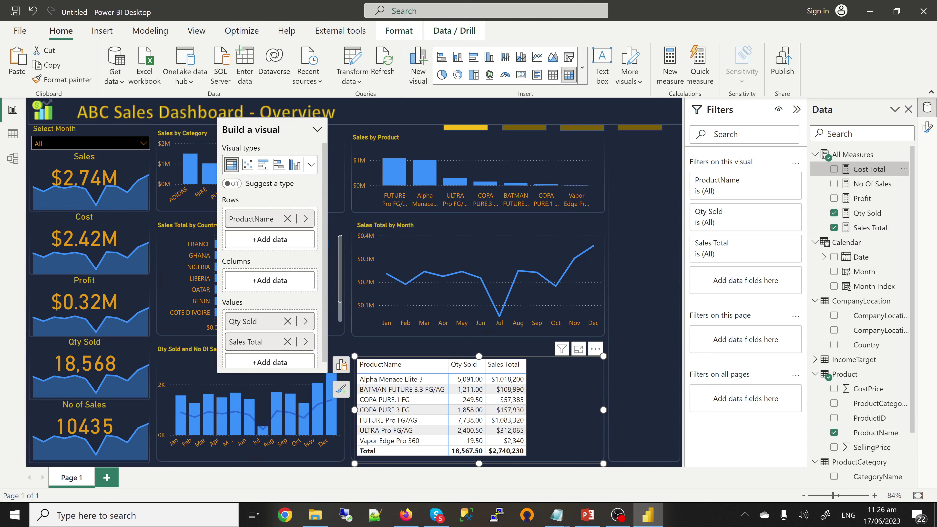
pyautogui.click(834, 168)
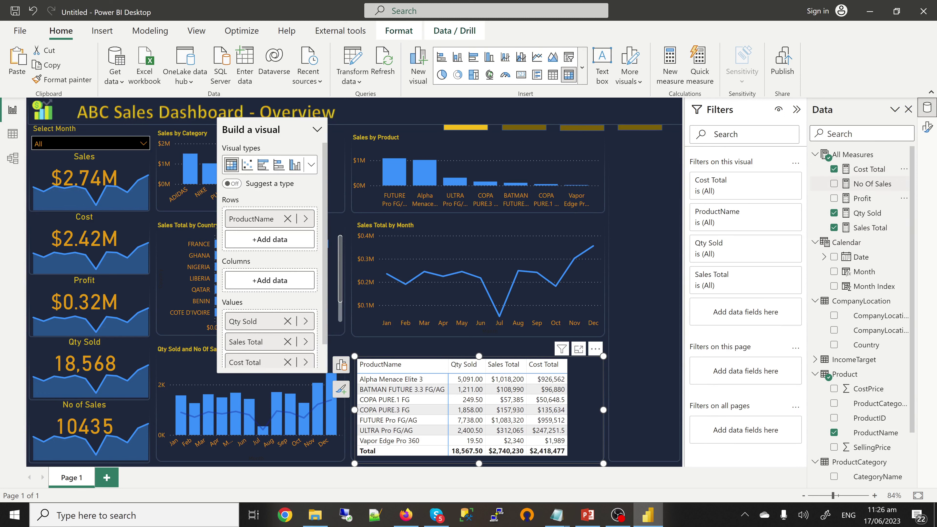
pyautogui.click(833, 198)
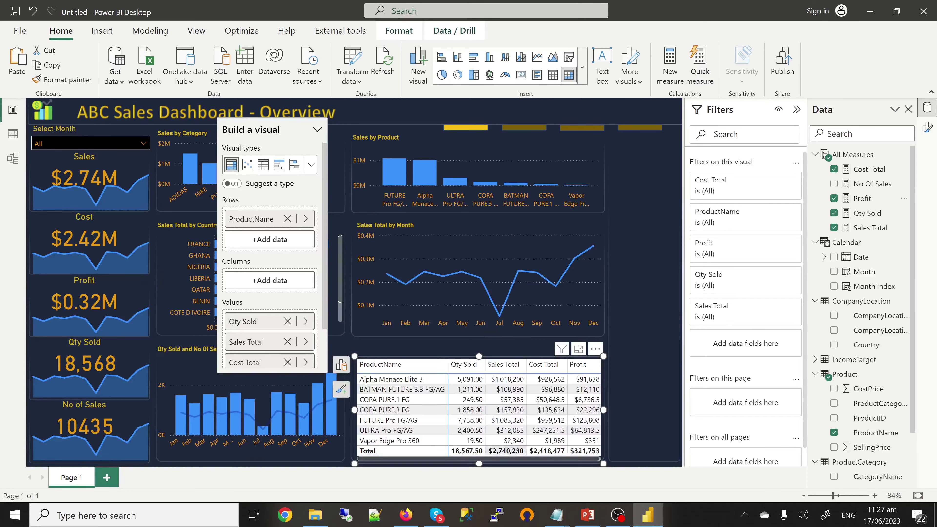
pyautogui.moveTo(603, 410); pyautogui.dragTo(607, 409)
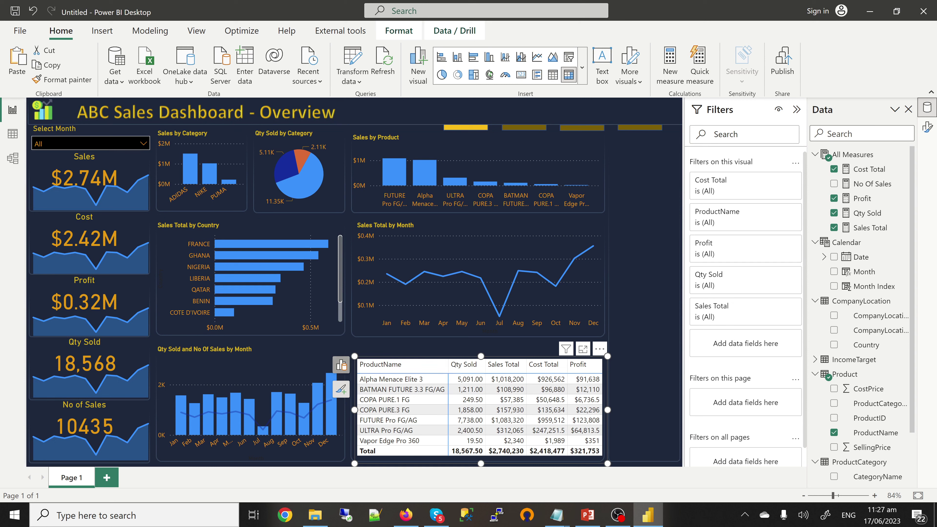
# - Rename the matrix's ProductName row field to Product for this visual
pyautogui.click(341, 364)
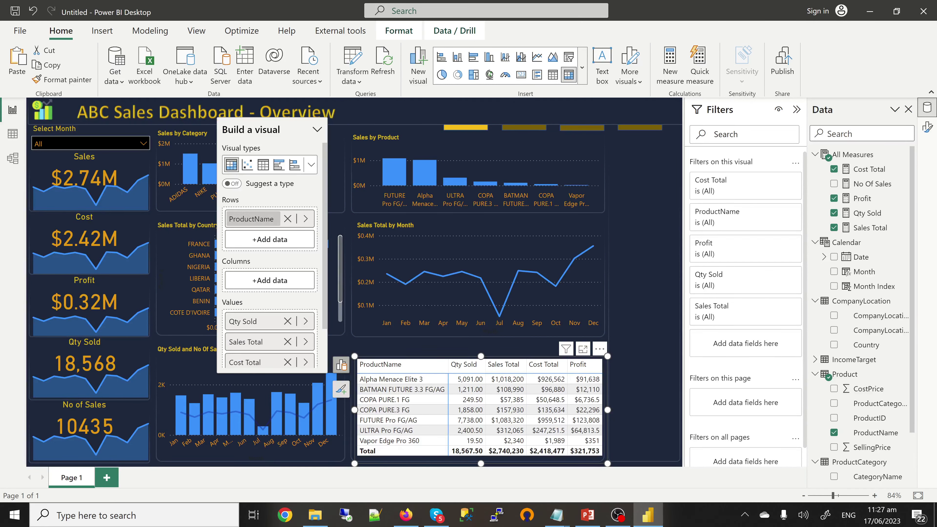
pyautogui.doubleClick(254, 219)
pyautogui.click(254, 218)
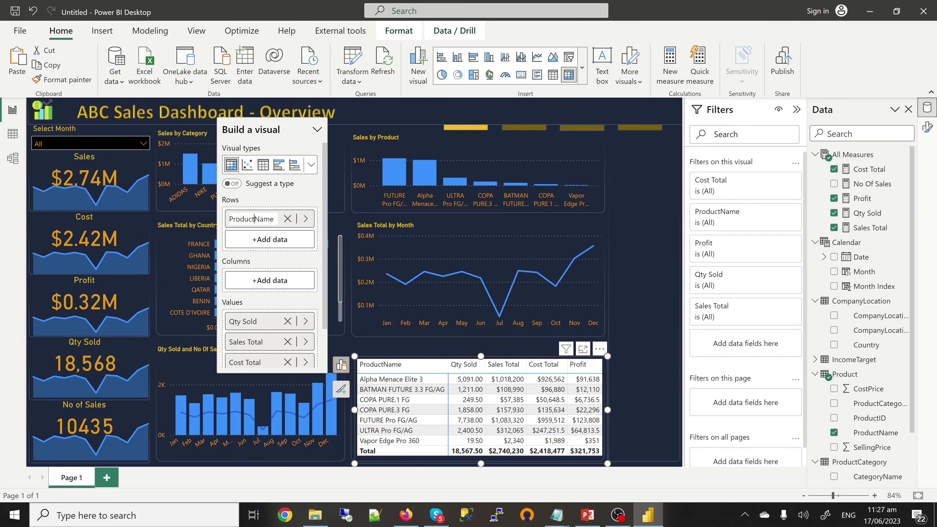
pyautogui.moveTo(254, 219); pyautogui.dragTo(273, 219)
pyautogui.press('BackSpace')
pyautogui.press('Return')
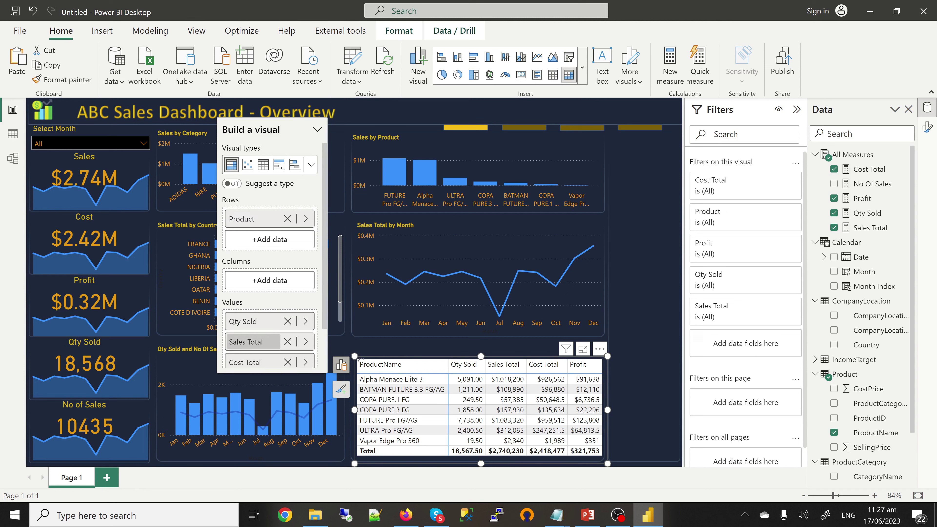
# - Rename the matrix's Sales Total value field to Sales for this visual
pyautogui.doubleClick(245, 341)
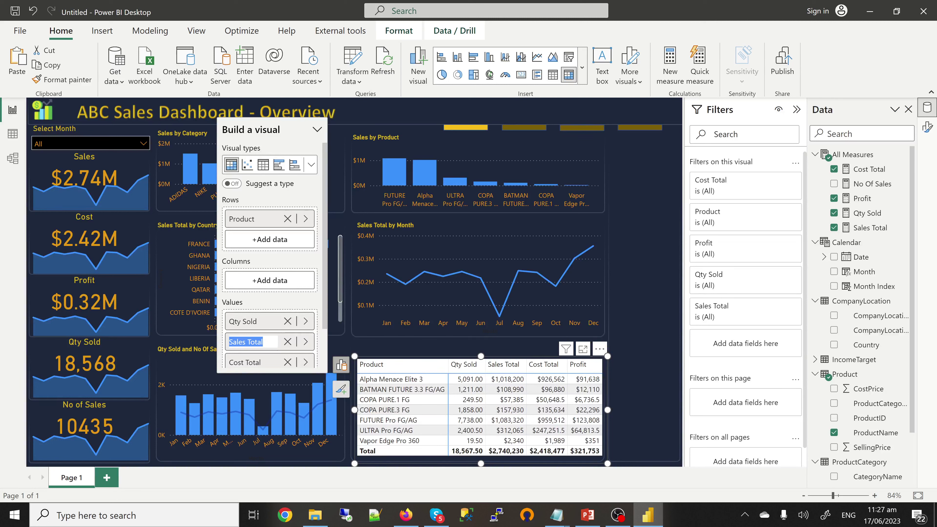
pyautogui.click(245, 341)
pyautogui.moveTo(245, 342); pyautogui.dragTo(263, 342)
pyautogui.press('BackSpace')
pyautogui.press('Return')
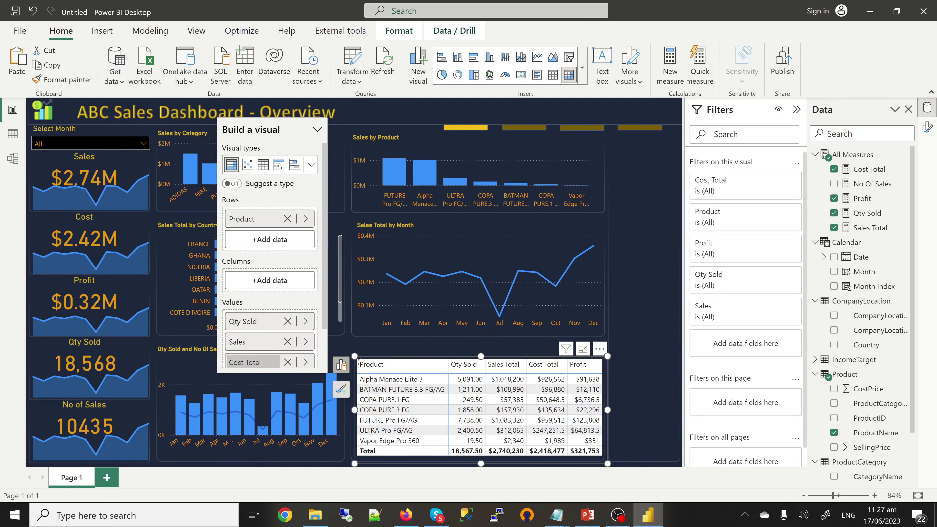
# - Rename the matrix's Cost Total value field to Cost for this visual
pyautogui.click(243, 362)
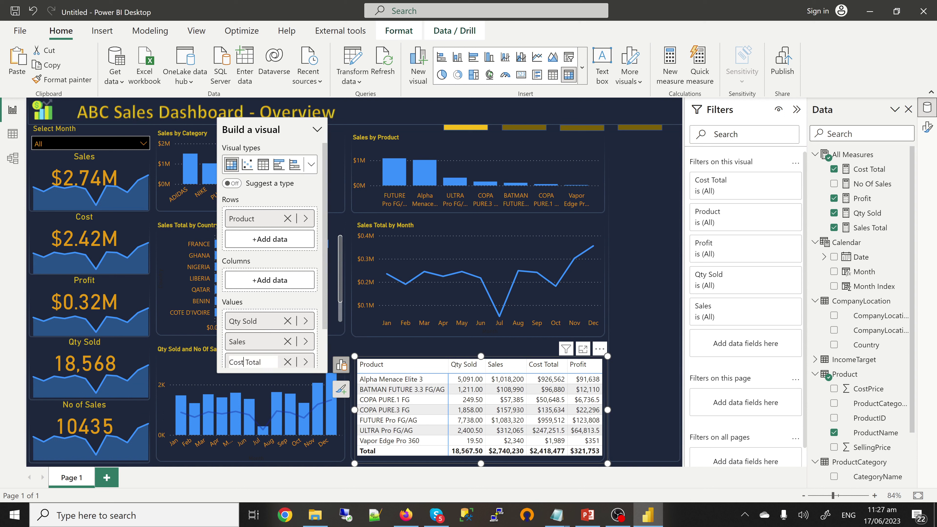
pyautogui.hotkey('shift', 'Right')
pyautogui.hotkey('shift', 'Right')
pyautogui.hotkey('shift', 'Right')
pyautogui.hotkey('shift', 'Right')
pyautogui.hotkey('shift', 'Right')
pyautogui.press('BackSpace')
pyautogui.press('Return')
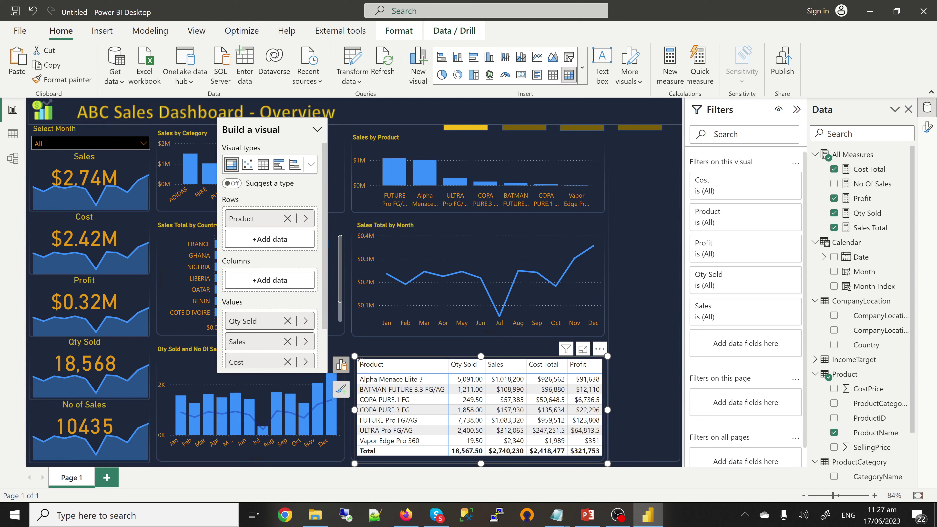
pyautogui.click(439, 465)
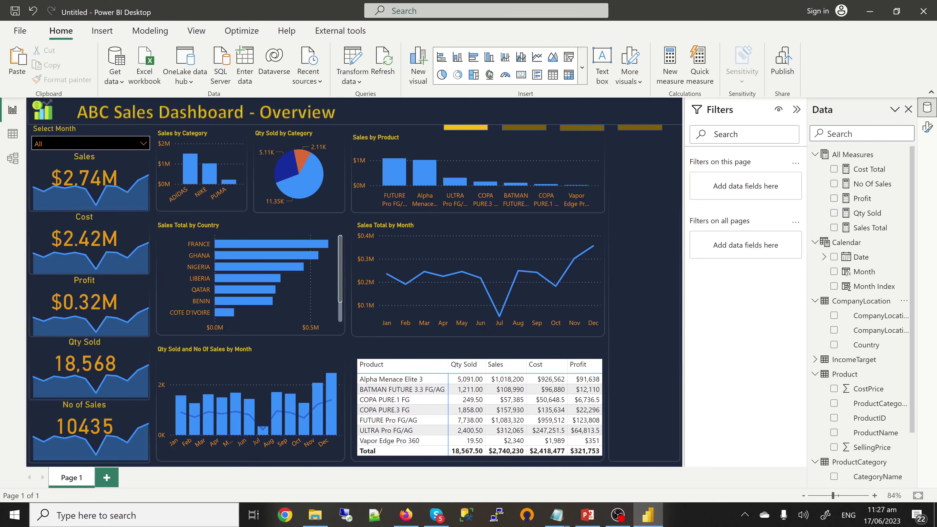
# - Check the reference dashboard's Summary table styling and set the text color of the matrix values to orange #EE9B00
pyautogui.click(406, 515)
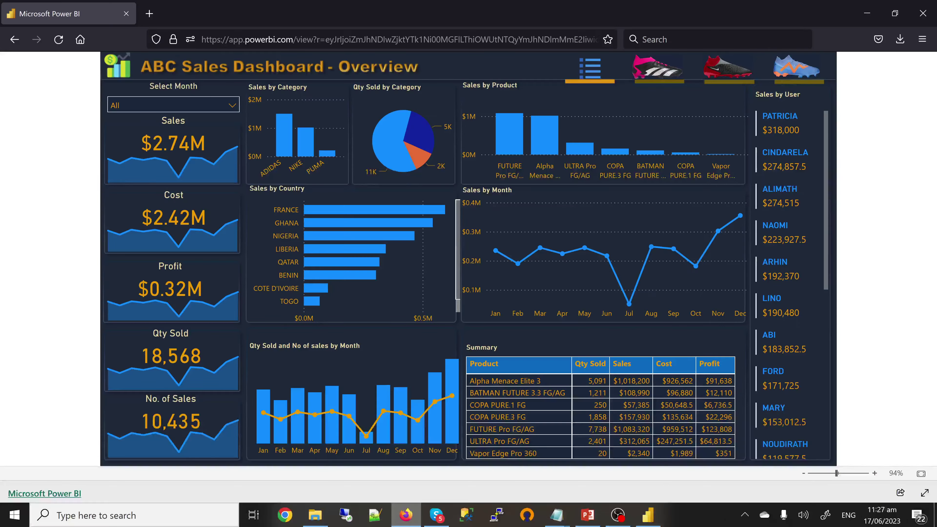
pyautogui.click(406, 515)
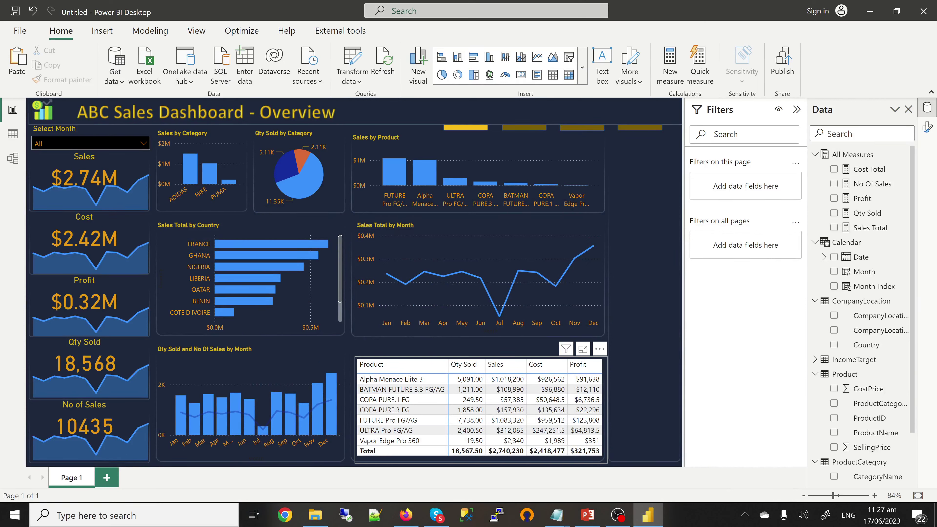
pyautogui.click(480, 459)
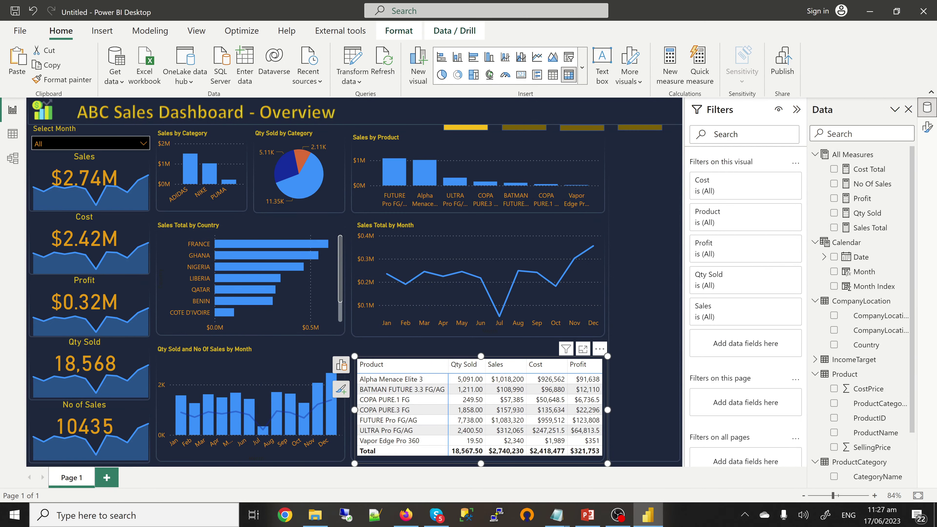
pyautogui.click(927, 126)
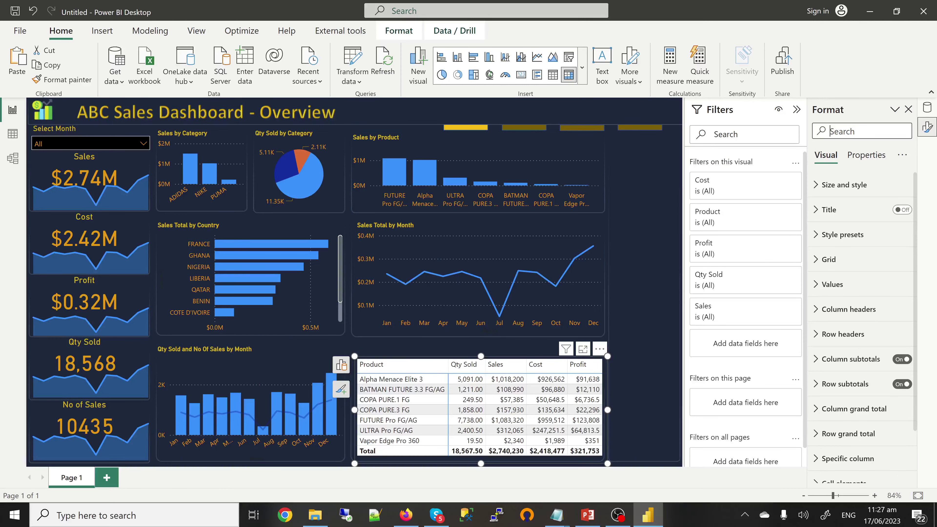
pyautogui.scroll(-2, 860, 369)
pyautogui.scroll(-1, 859, 369)
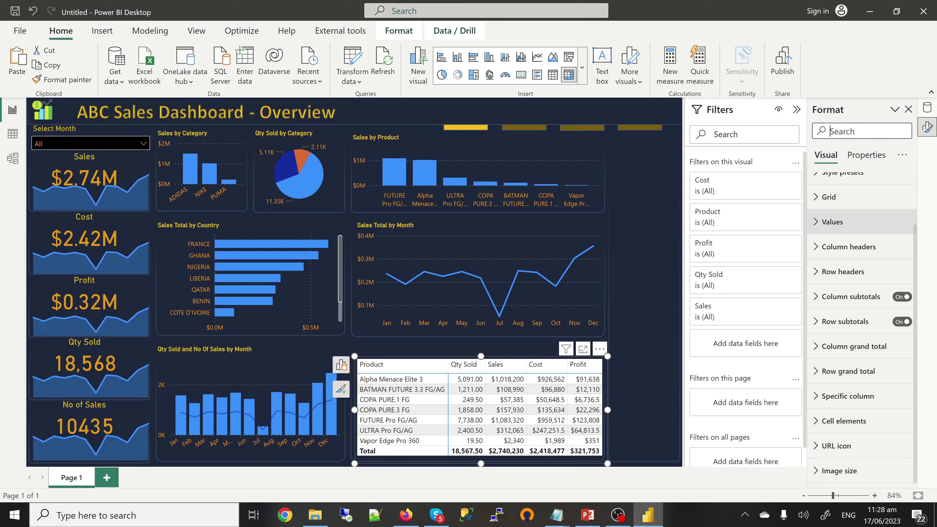
pyautogui.click(848, 221)
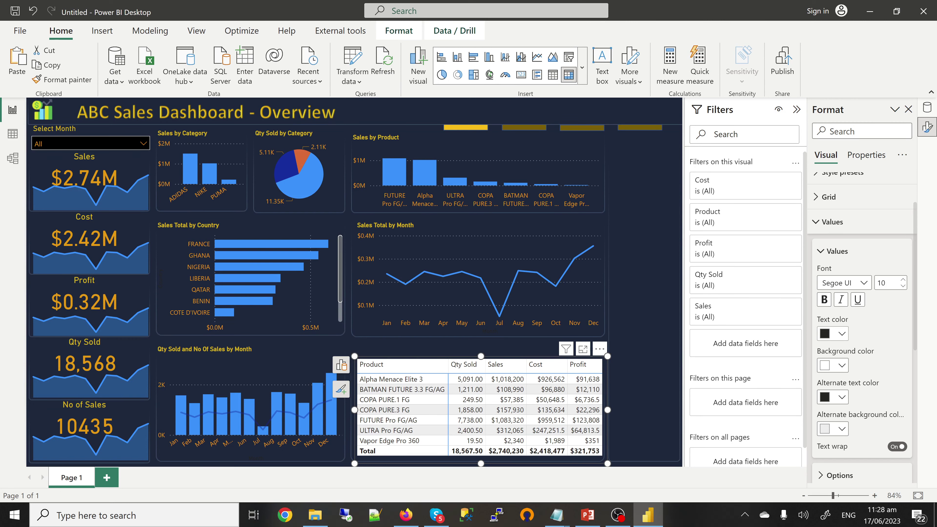
pyautogui.click(840, 333)
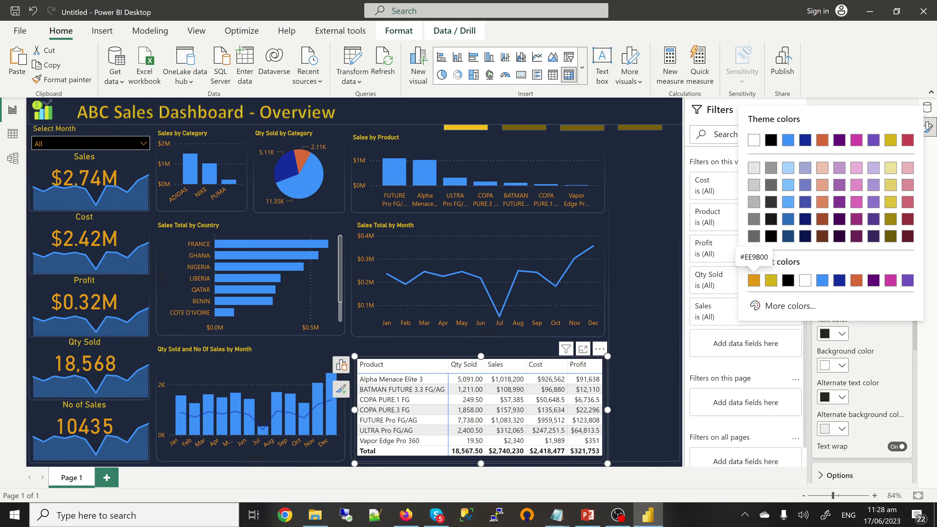
pyautogui.click(753, 280)
# - Set the background color of the matrix values to the custom RGB color 27, 38, 59
pyautogui.click(841, 365)
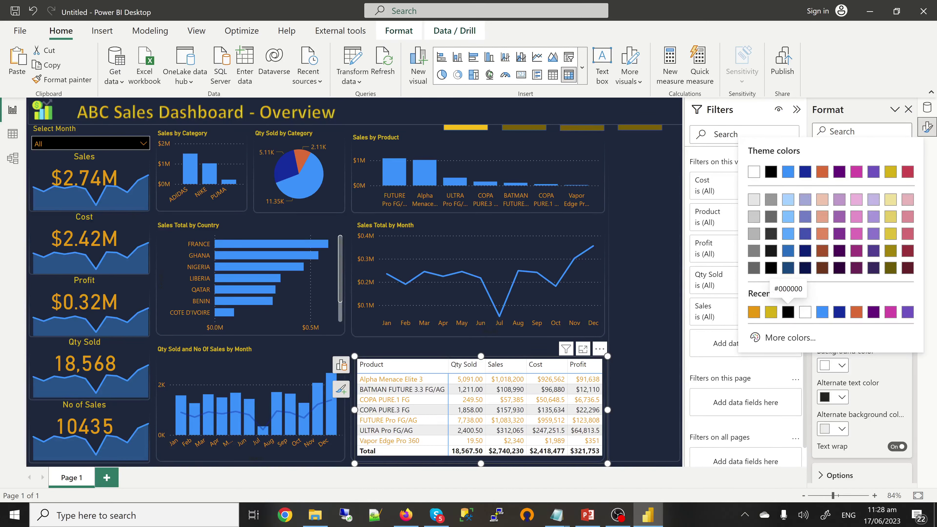
pyautogui.click(789, 337)
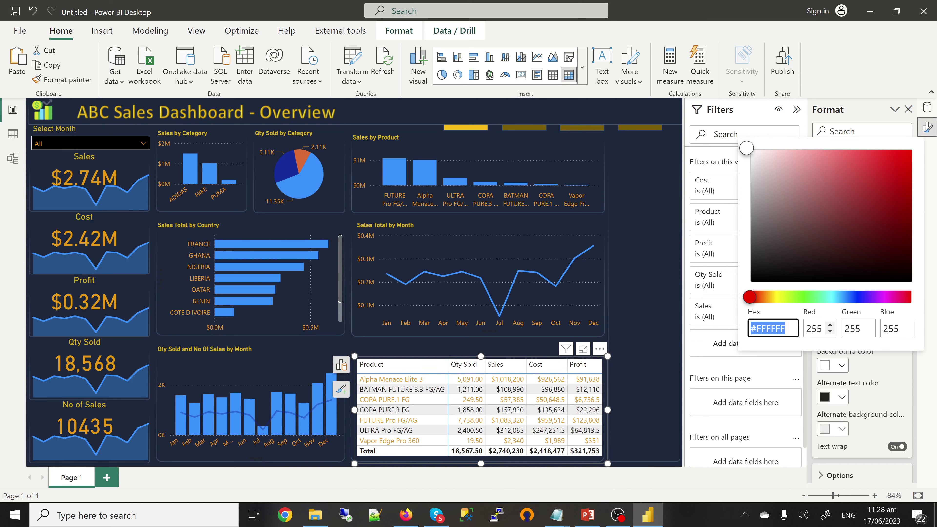
pyautogui.press('Tab')
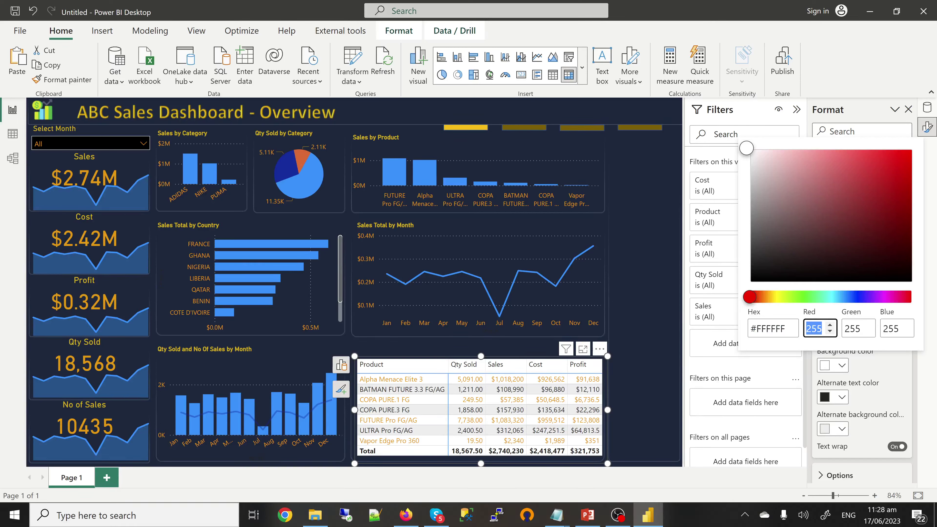
pyautogui.write('27')
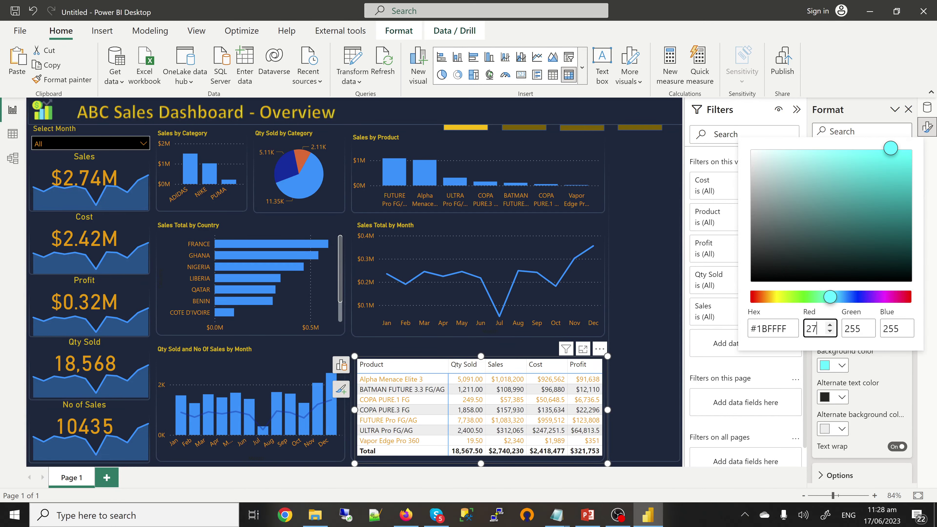
pyautogui.press('Tab')
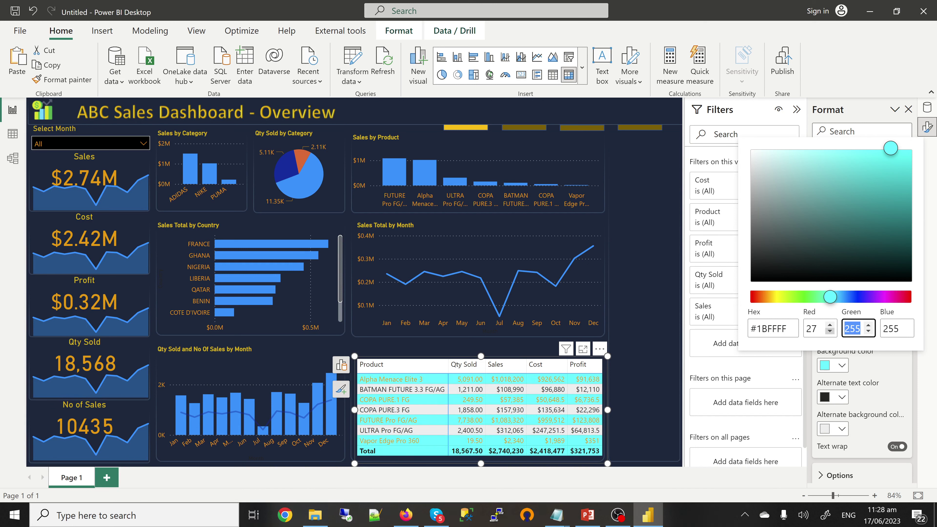
pyautogui.write('38')
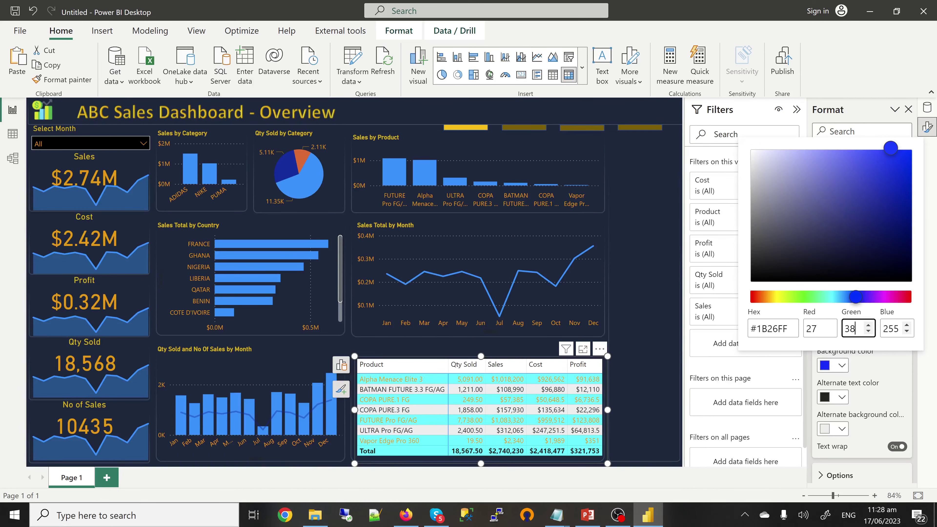
pyautogui.press('Tab')
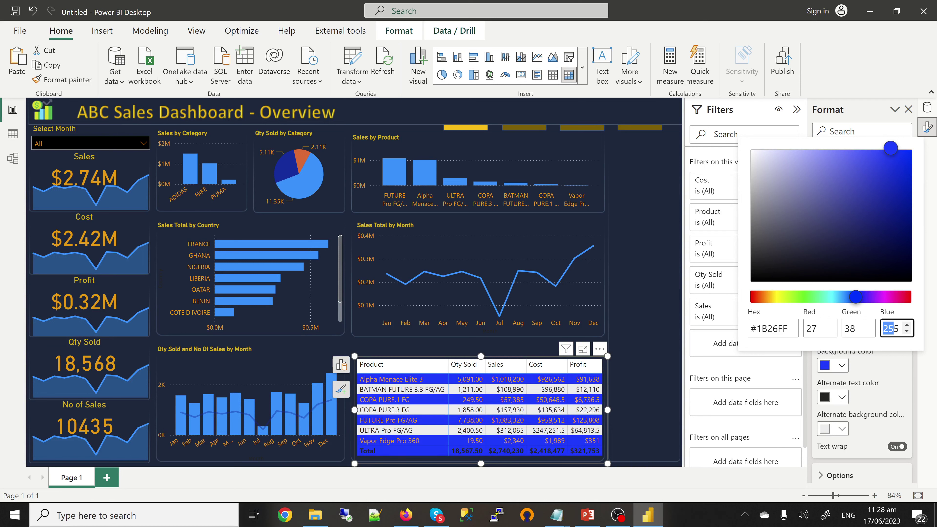
pyautogui.write('0')
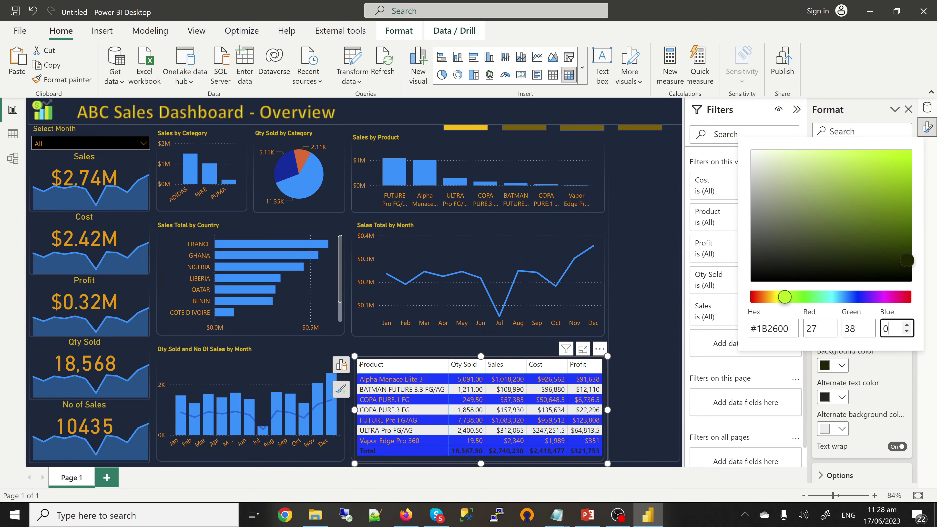
pyautogui.write('56')
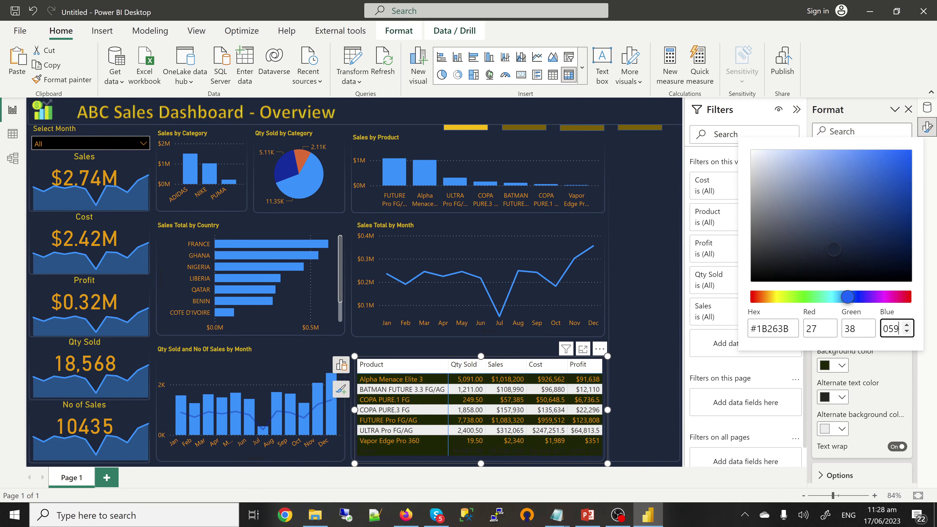
pyautogui.press('BackSpace')
pyautogui.press('BackSpace')
pyautogui.write('59')
pyautogui.click(871, 383)
# - Set the matrix values' alternate text color to orange #EE9B00 and alternate background color to the recent dark navy #1B263B
pyautogui.click(841, 397)
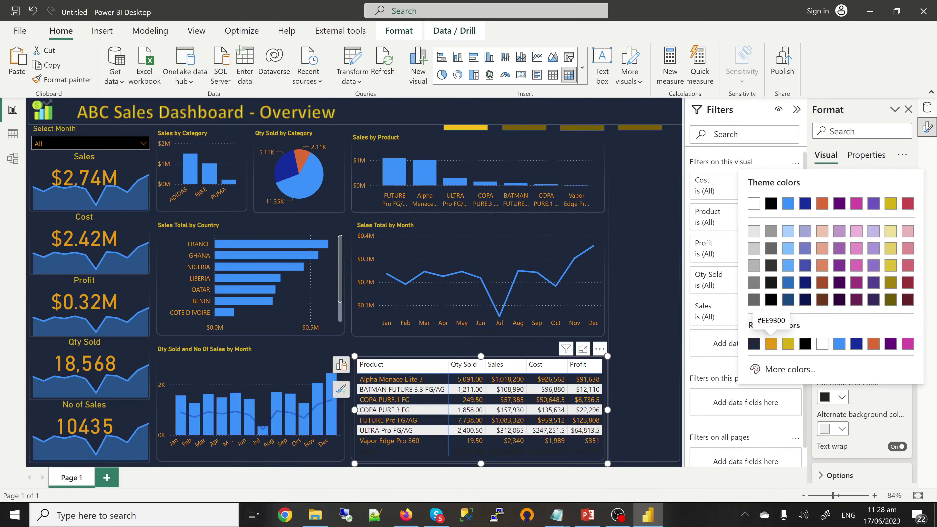
pyautogui.click(770, 343)
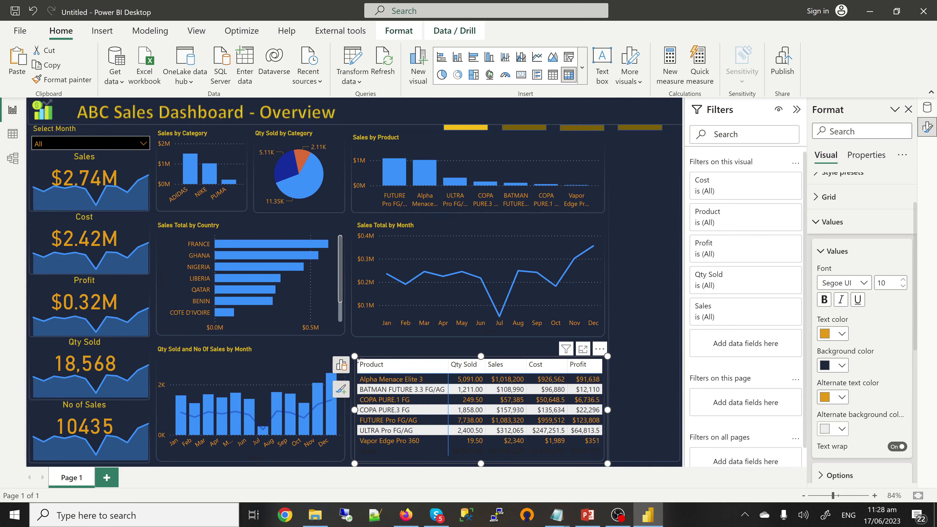
pyautogui.click(833, 428)
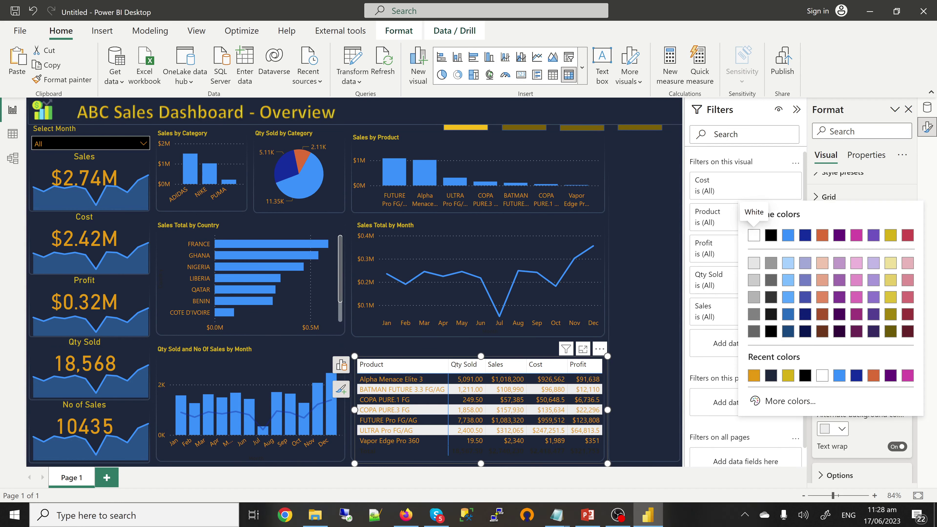
pyautogui.click(770, 375)
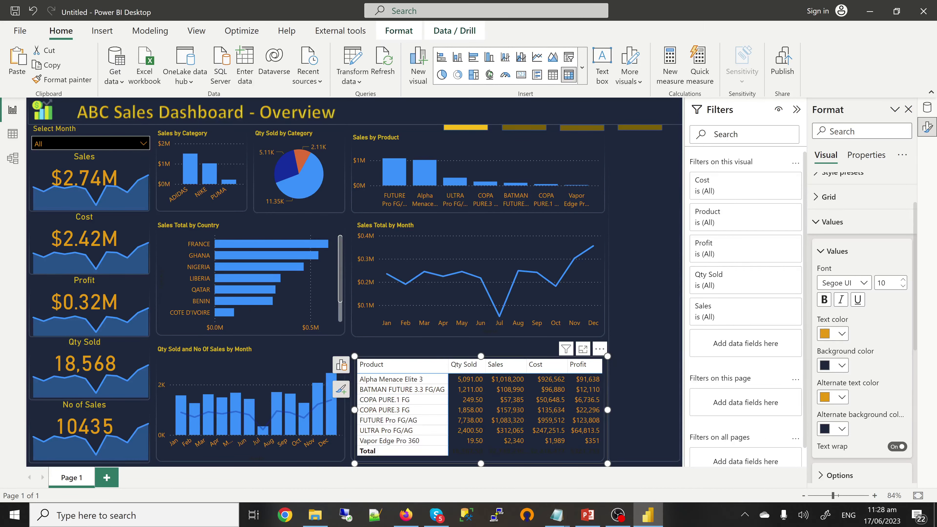
pyautogui.click(832, 221)
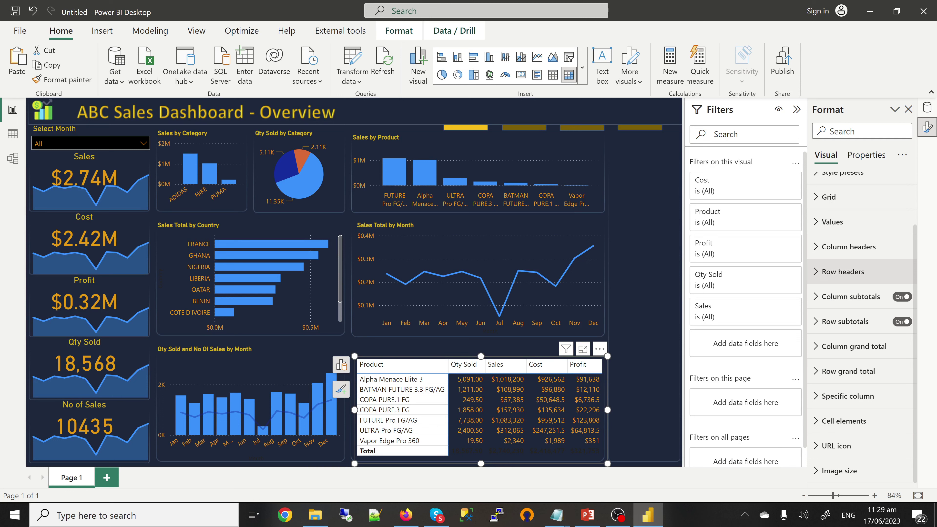
# - Give the matrix's row headers orange #EE9B00 text and a dark navy #1B263B background
pyautogui.click(843, 271)
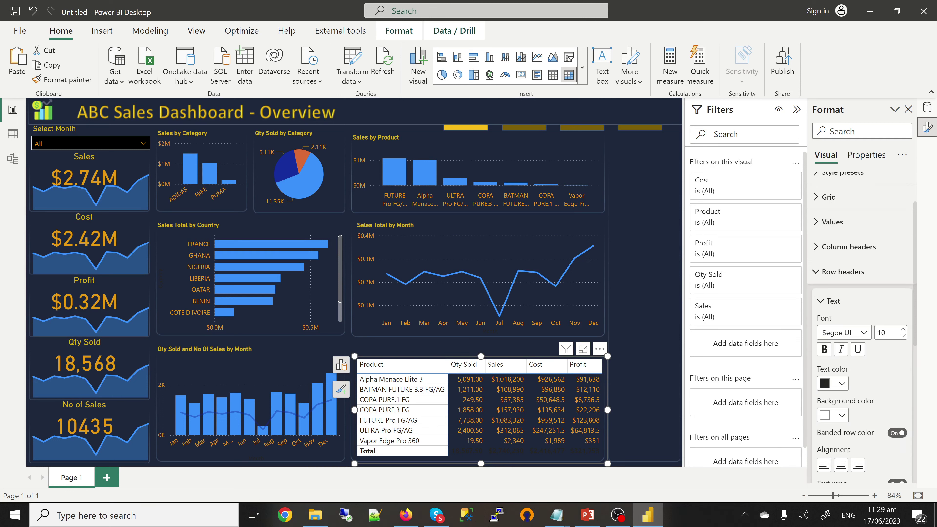
pyautogui.click(842, 383)
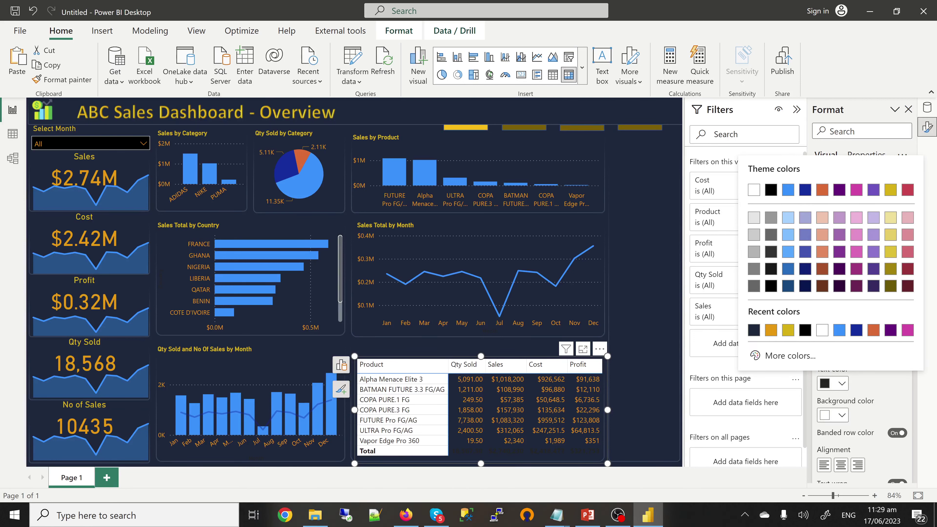
pyautogui.click(771, 330)
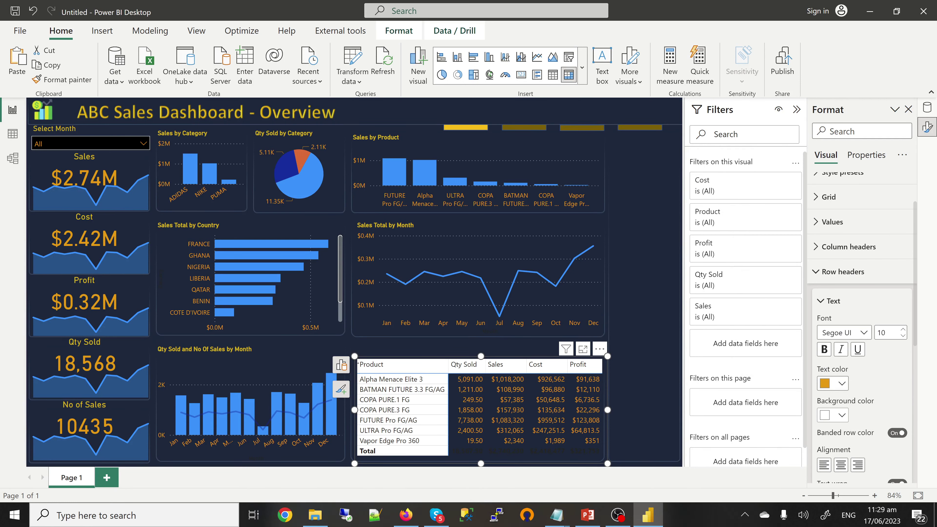
pyautogui.click(842, 415)
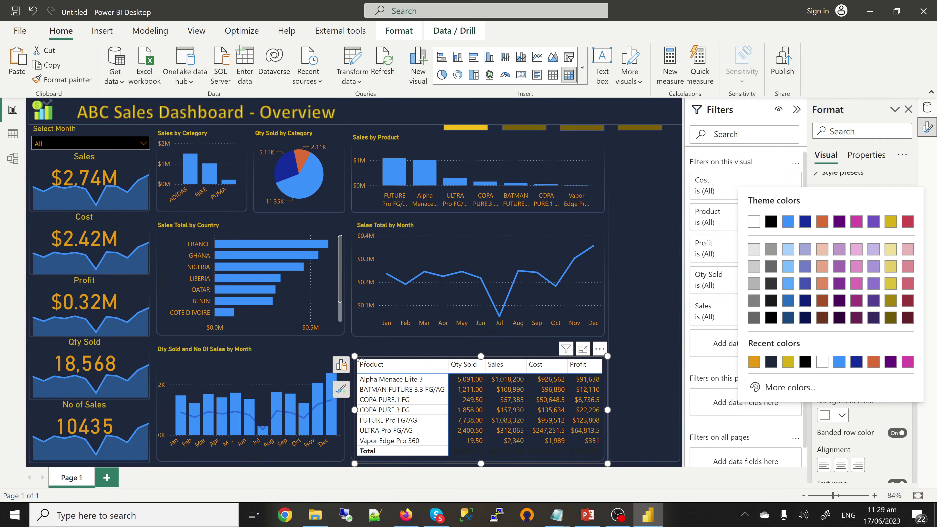
pyautogui.click(770, 362)
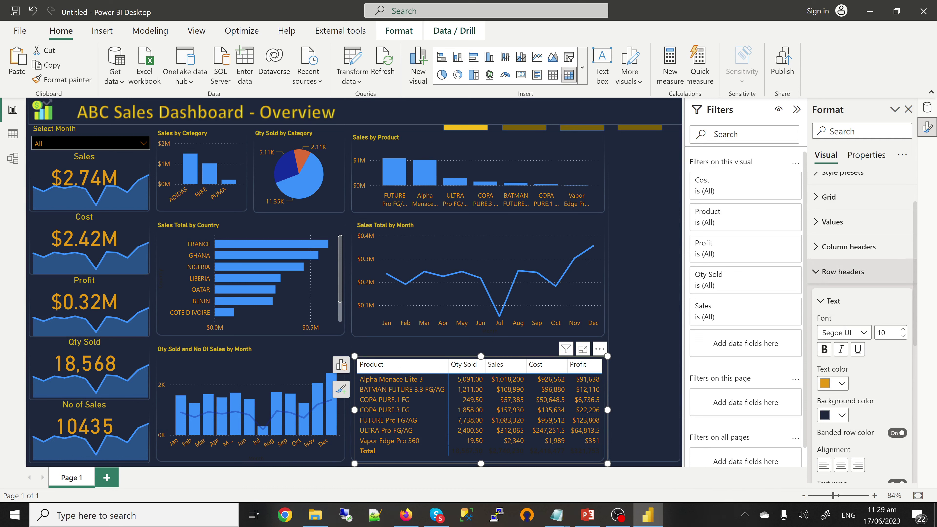
pyautogui.click(843, 271)
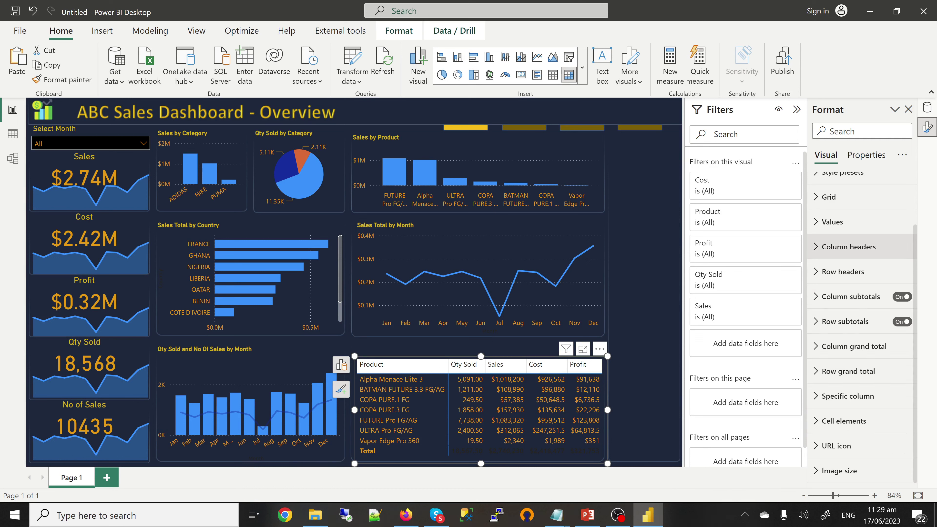
# - Give the matrix's column headers orange #EE9B00 text and a light blue background
pyautogui.click(848, 246)
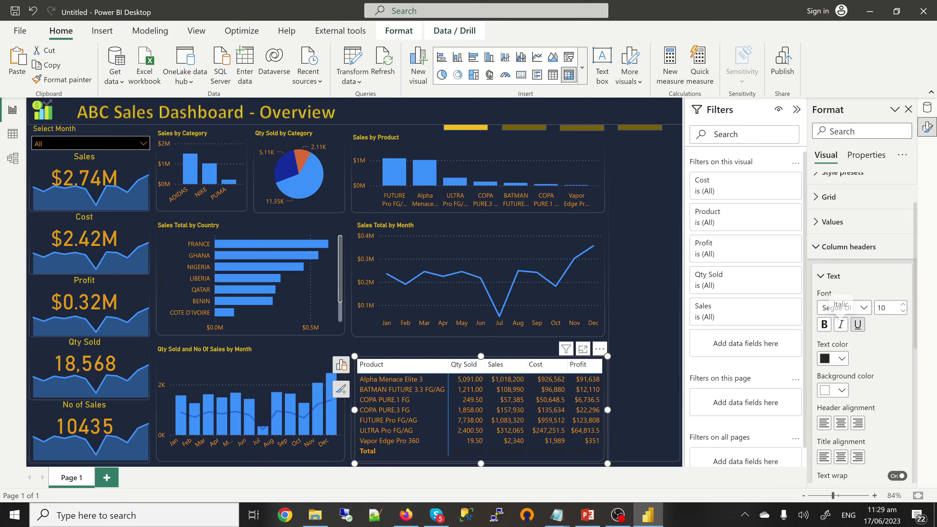
pyautogui.click(837, 358)
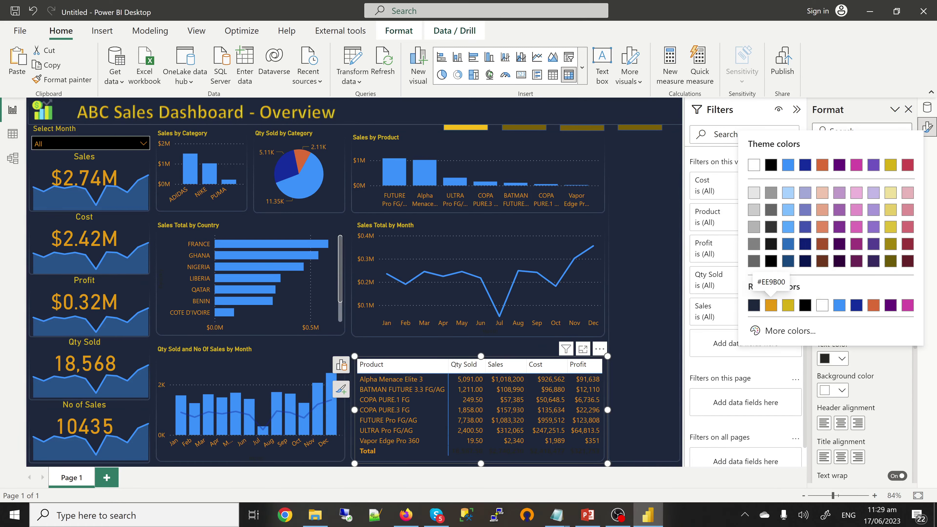
pyautogui.click(770, 304)
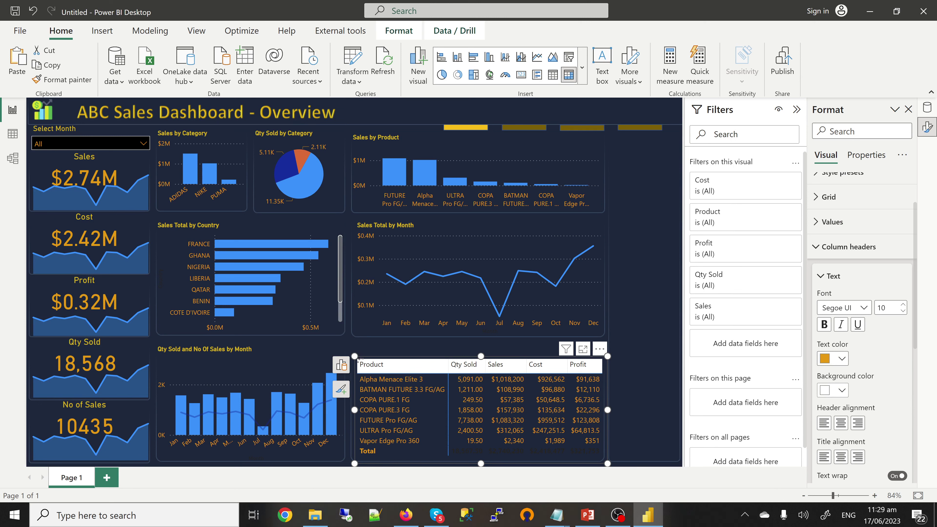
pyautogui.click(840, 390)
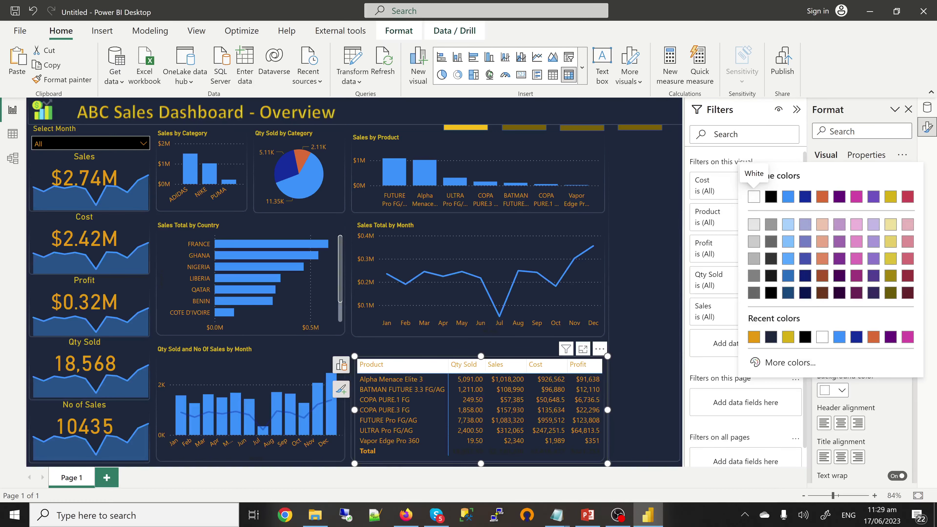
pyautogui.click(839, 337)
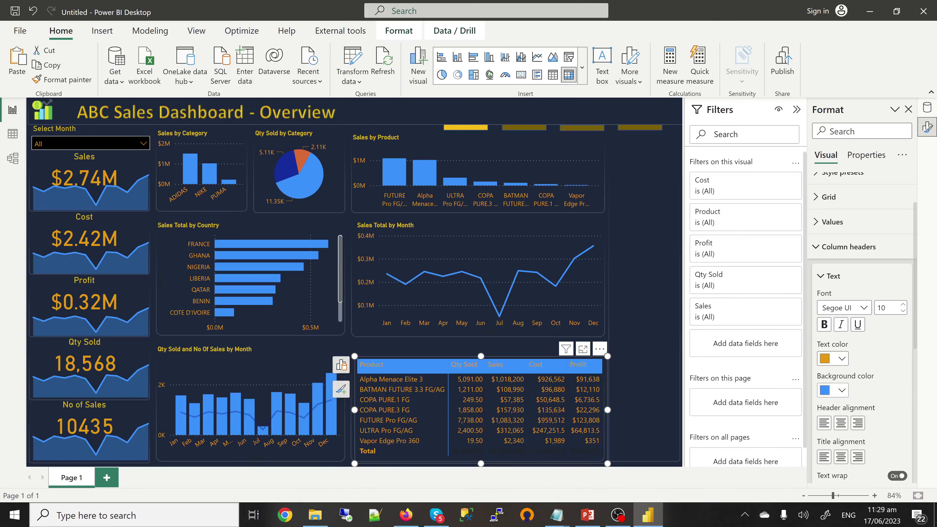
# - Try theme color #A0D1FF as the matrix's column header background and compare the color with the reference dashboard
pyautogui.click(833, 390)
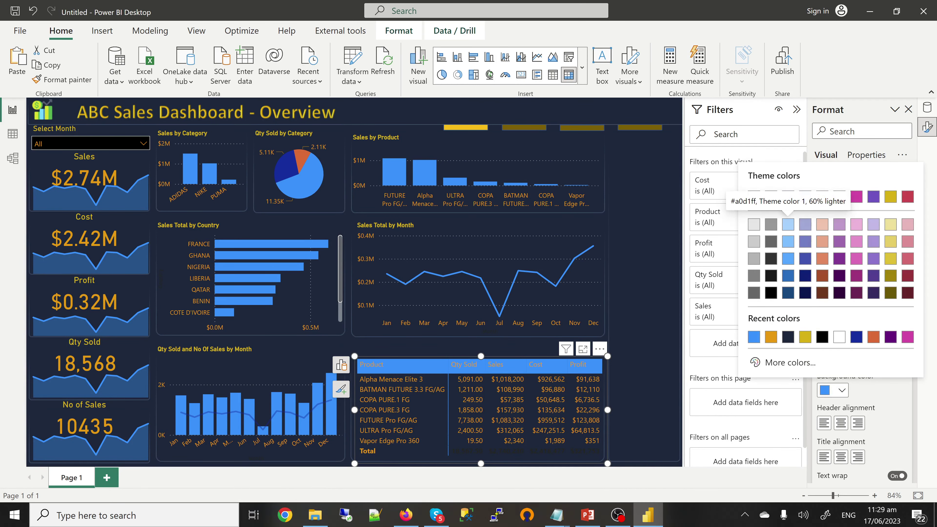
pyautogui.click(787, 224)
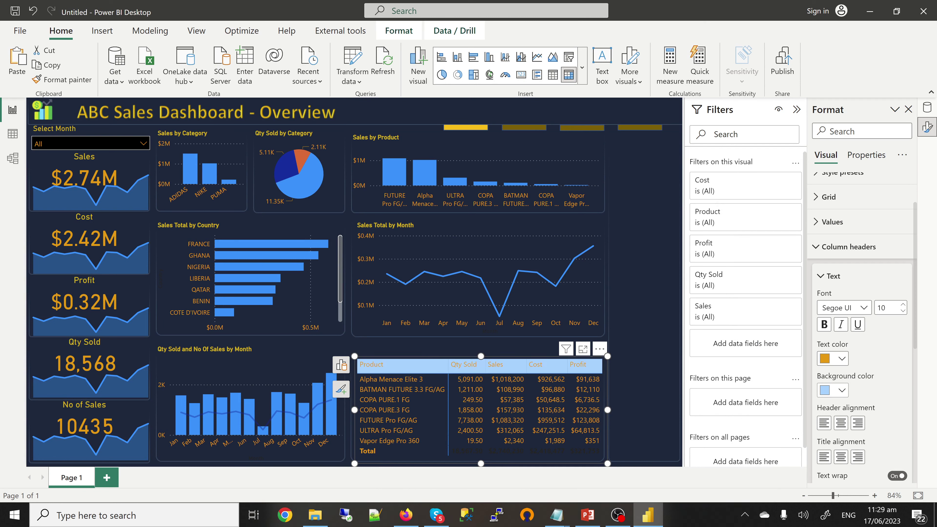
pyautogui.click(837, 390)
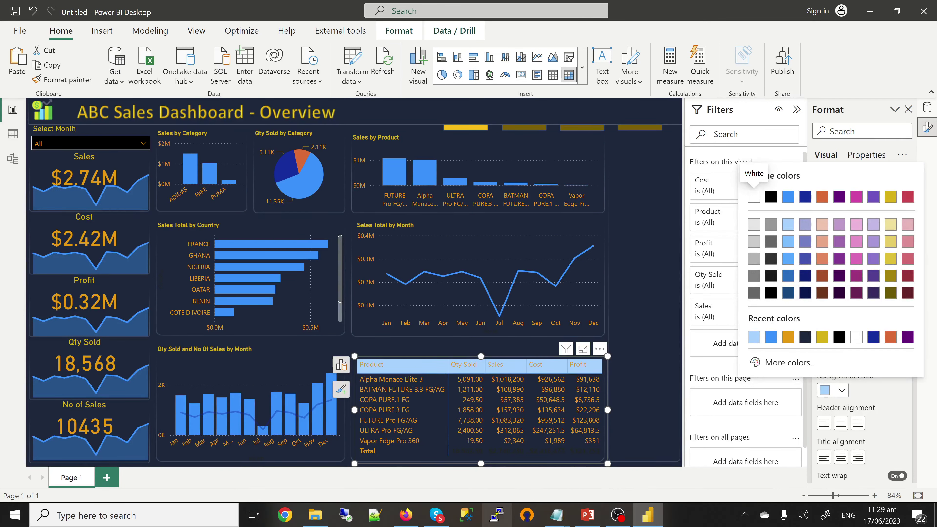
pyautogui.click(406, 515)
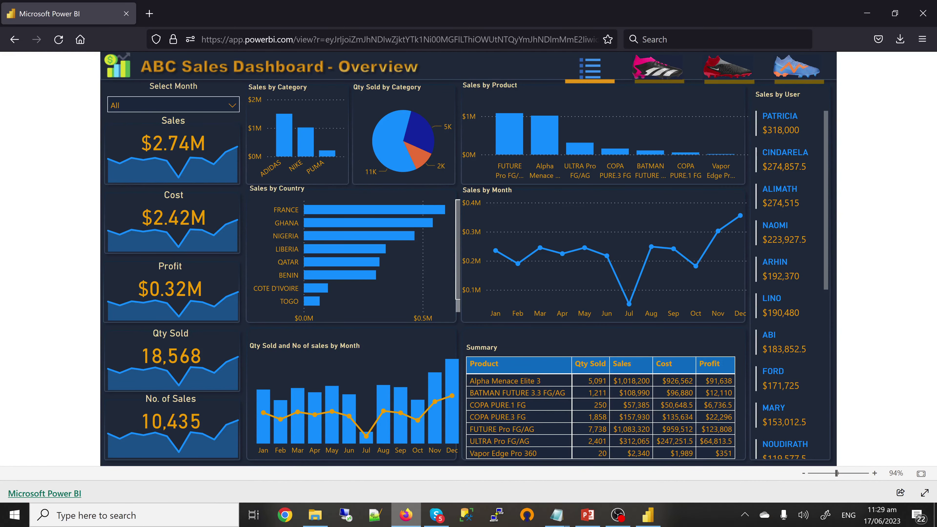
pyautogui.hotkey('alt', 'Tab')
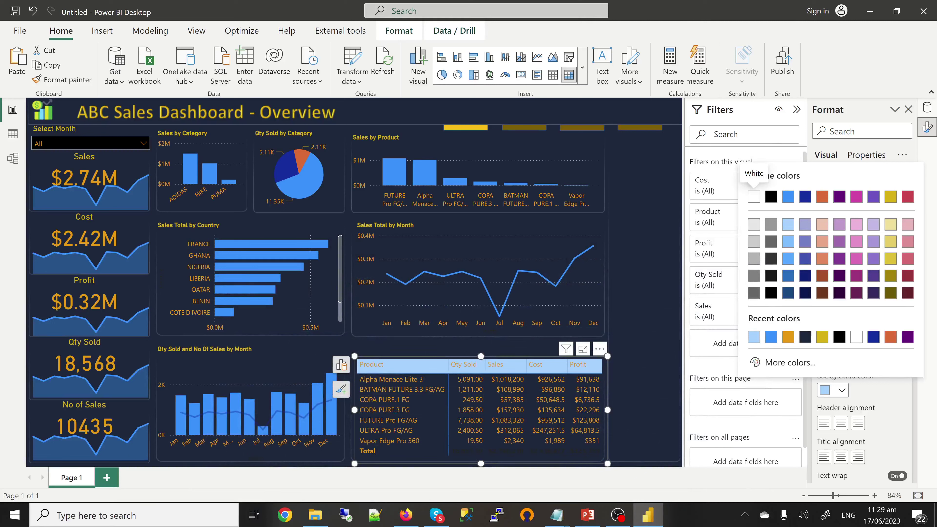
pyautogui.click(770, 337)
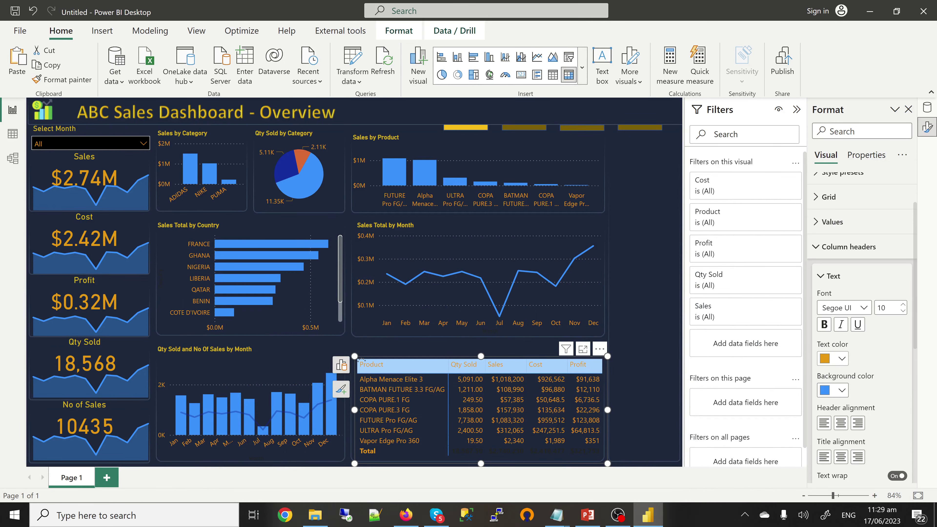
# - Make the matrix's column header text bold
pyautogui.click(837, 358)
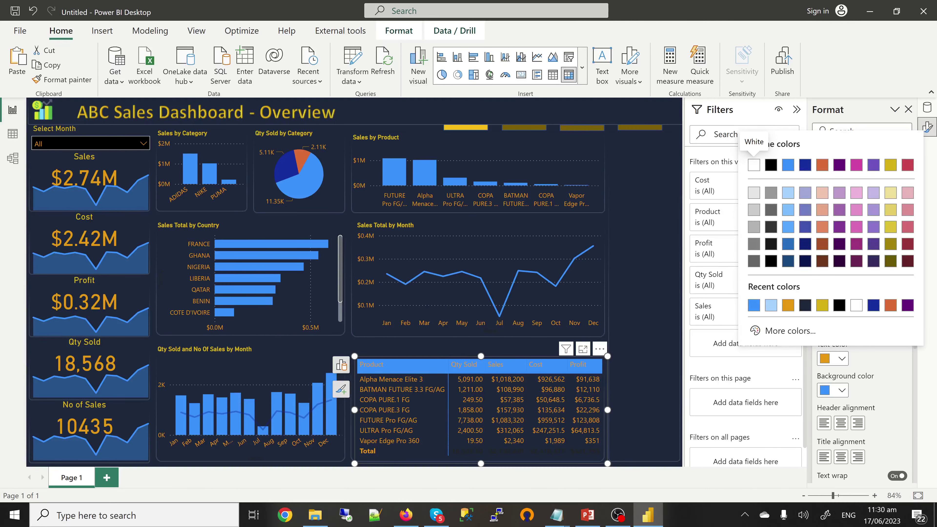
pyautogui.click(837, 358)
pyautogui.click(824, 324)
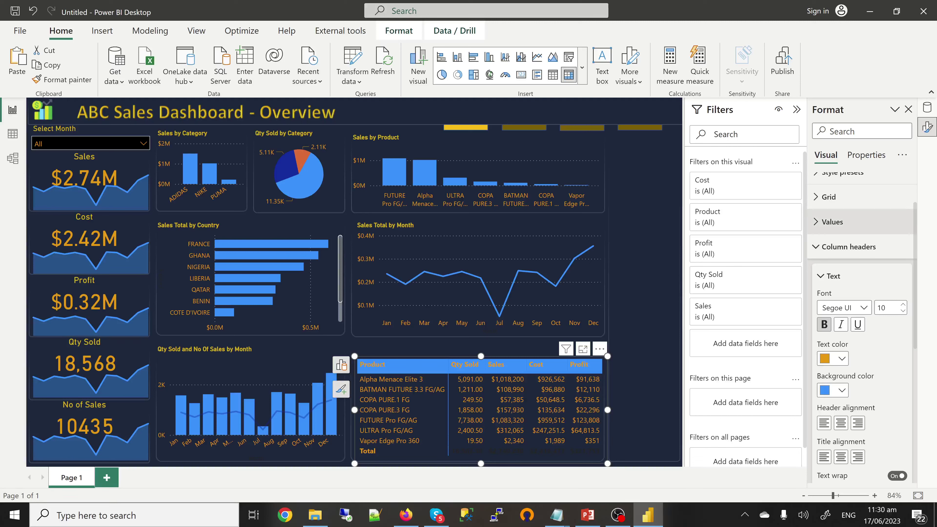
# - Turn on the matrix's horizontal gridlines in white and enable its vertical gridlines
pyautogui.click(828, 197)
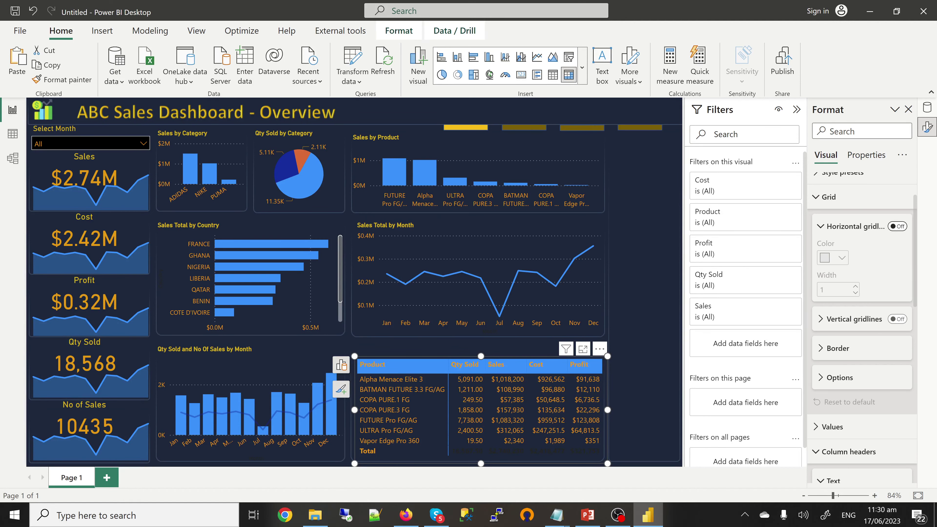
pyautogui.click(897, 226)
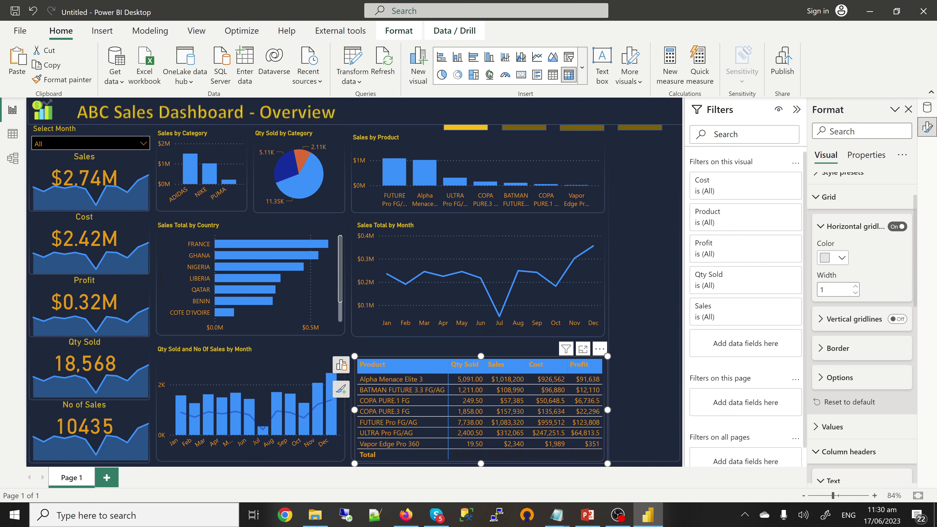
pyautogui.click(832, 257)
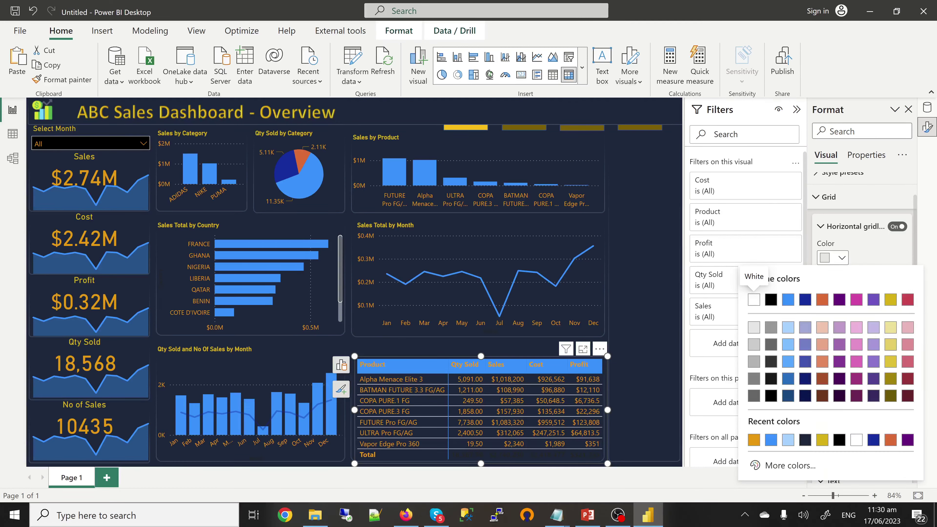
pyautogui.click(753, 299)
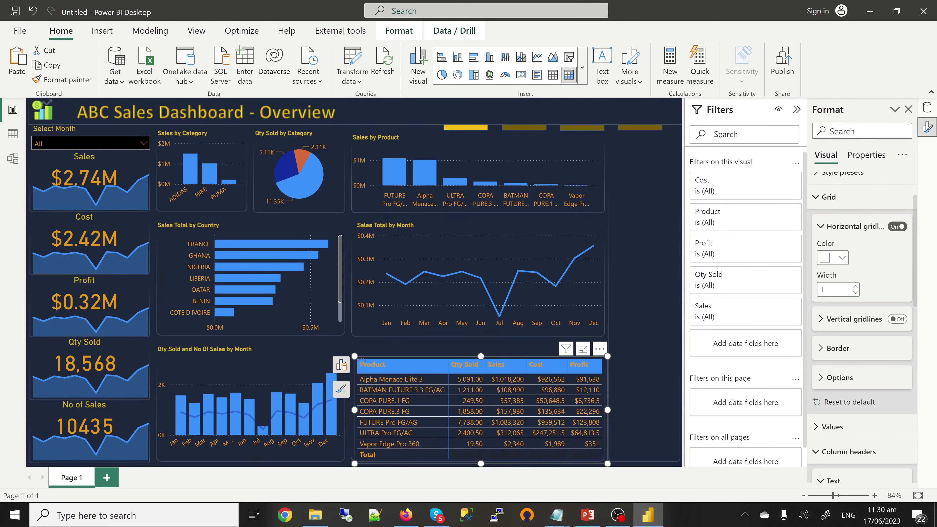
pyautogui.click(897, 319)
# - Give all matrix sections white top, bottom, left and right borders, and widen the matrix slightly to fit its columns
pyautogui.click(837, 347)
pyautogui.scroll(-3, 861, 327)
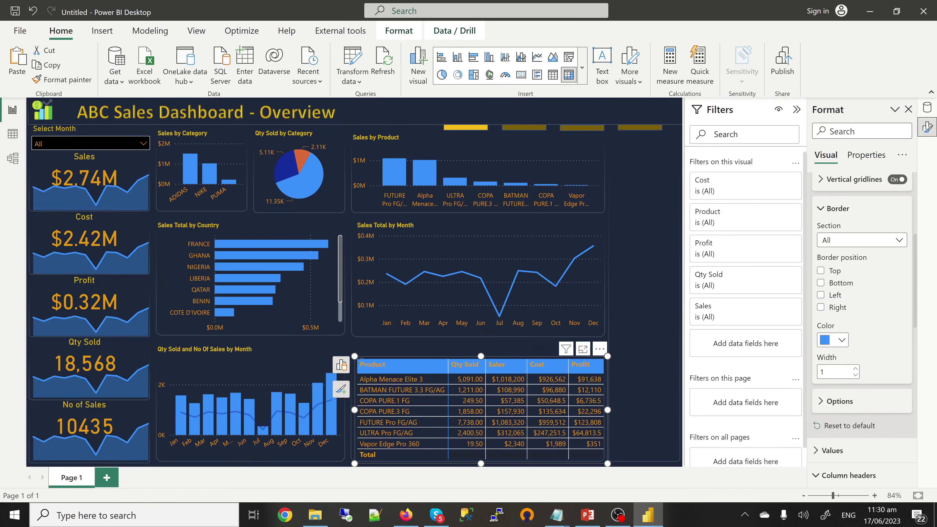
pyautogui.click(820, 270)
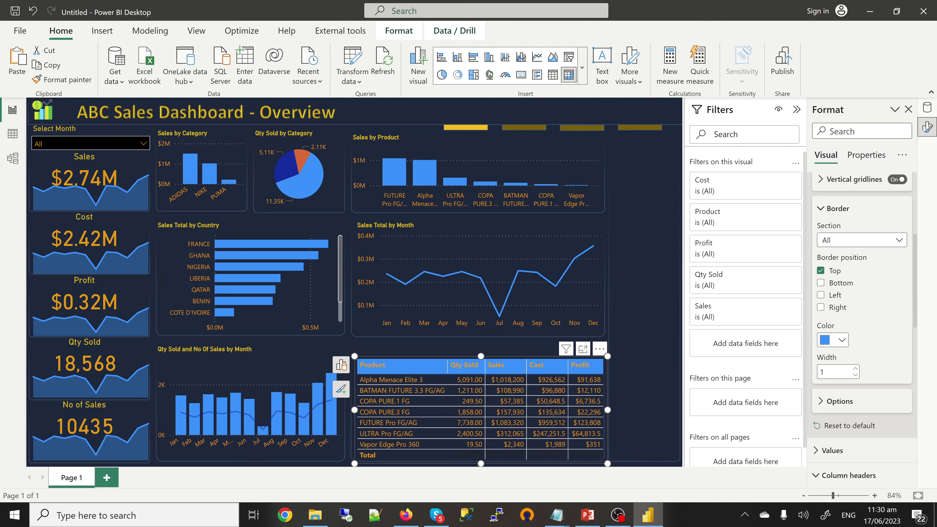
pyautogui.click(820, 283)
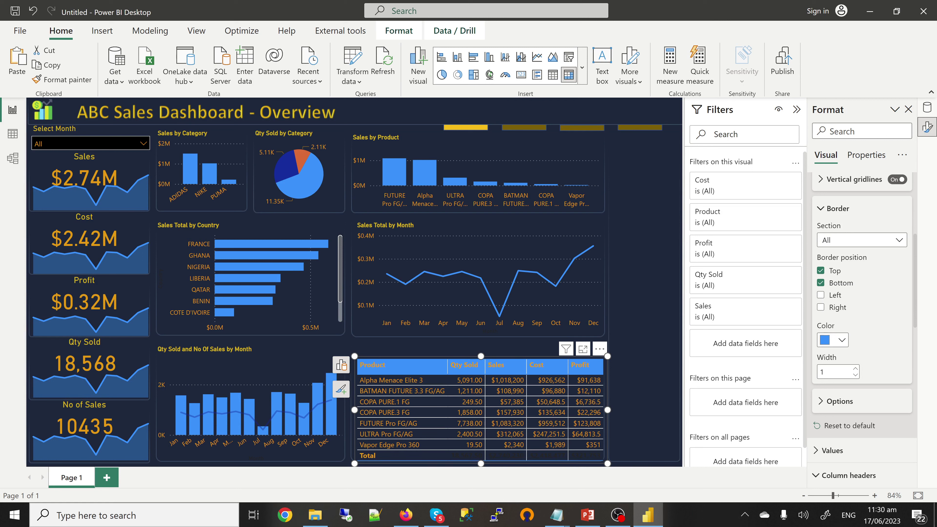
pyautogui.click(820, 295)
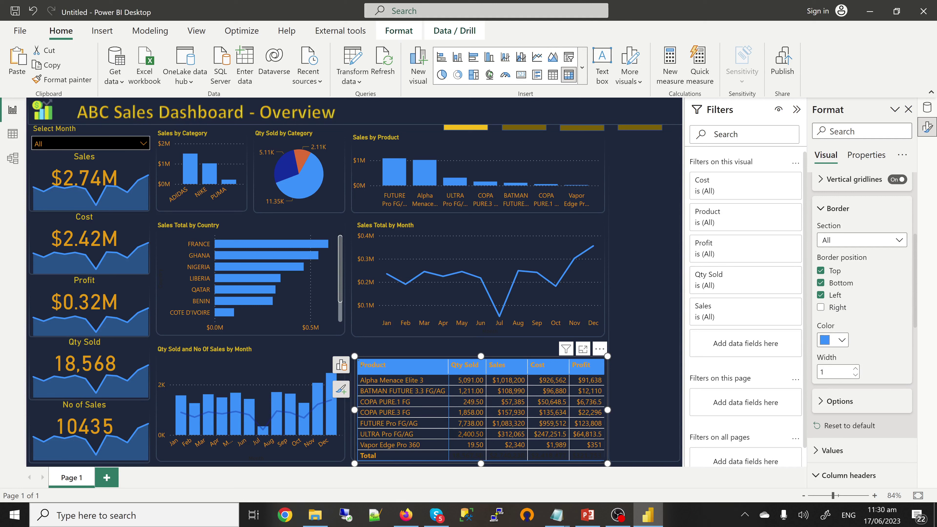
pyautogui.click(819, 307)
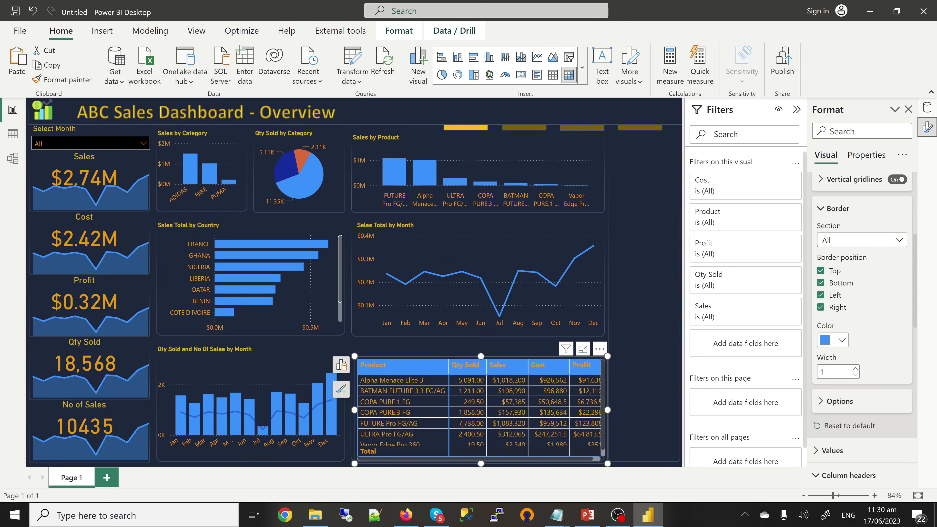
pyautogui.click(833, 340)
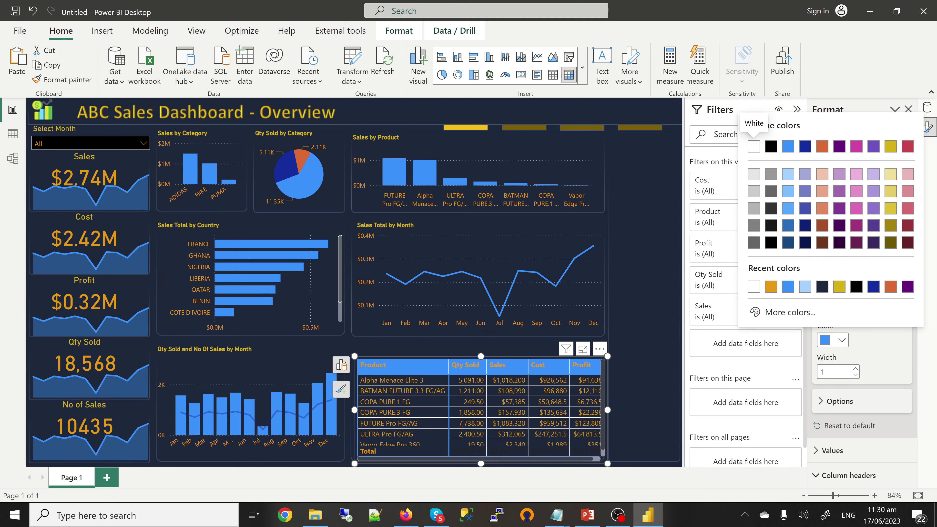
pyautogui.click(754, 146)
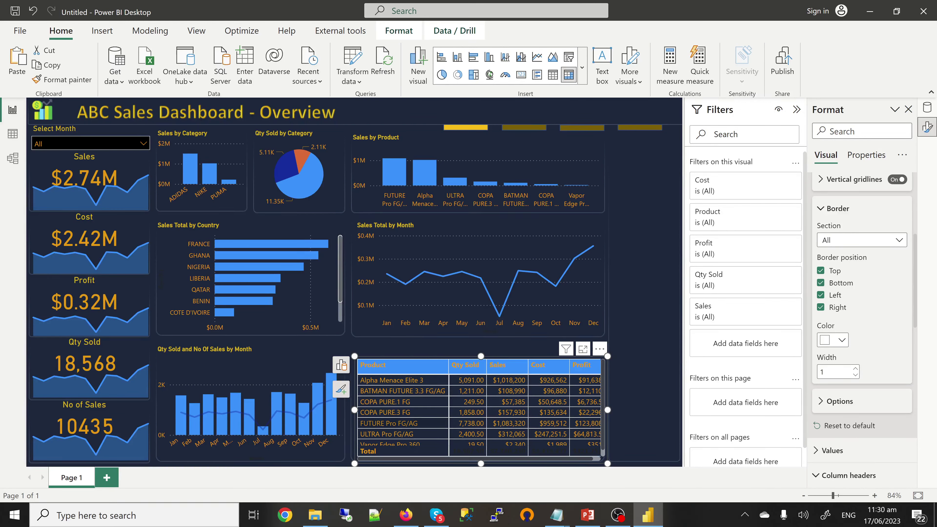
pyautogui.moveTo(354, 410); pyautogui.dragTo(350, 409)
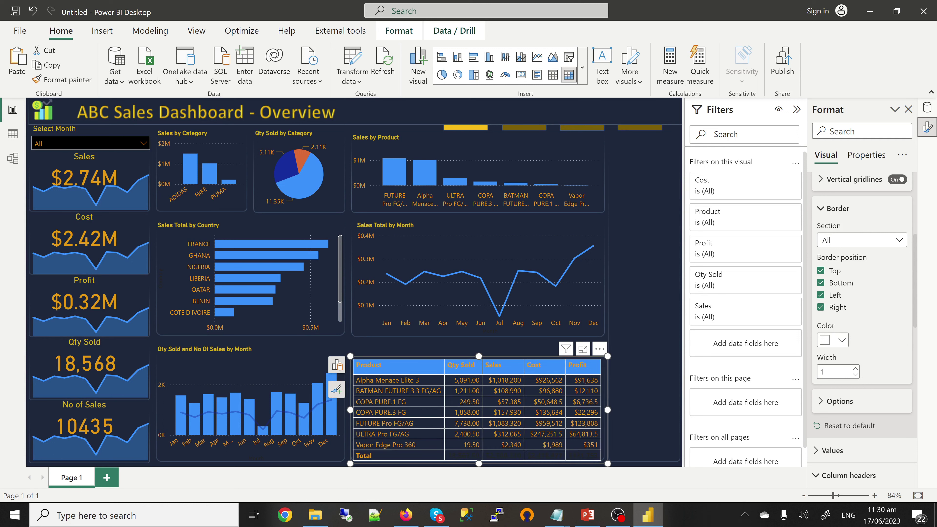
pyautogui.press('Escape')
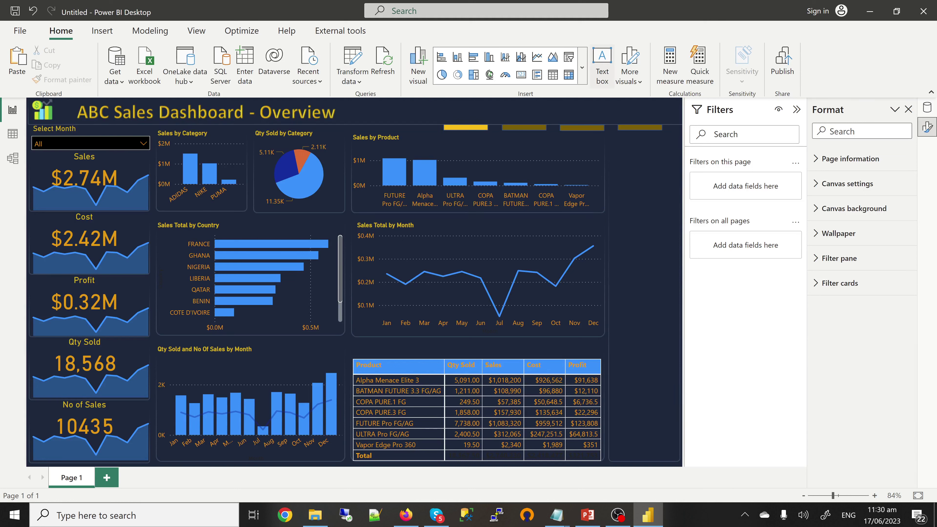
# - Insert a text box reading "Summary" in the DIN font with text color #D9B300
pyautogui.click(601, 65)
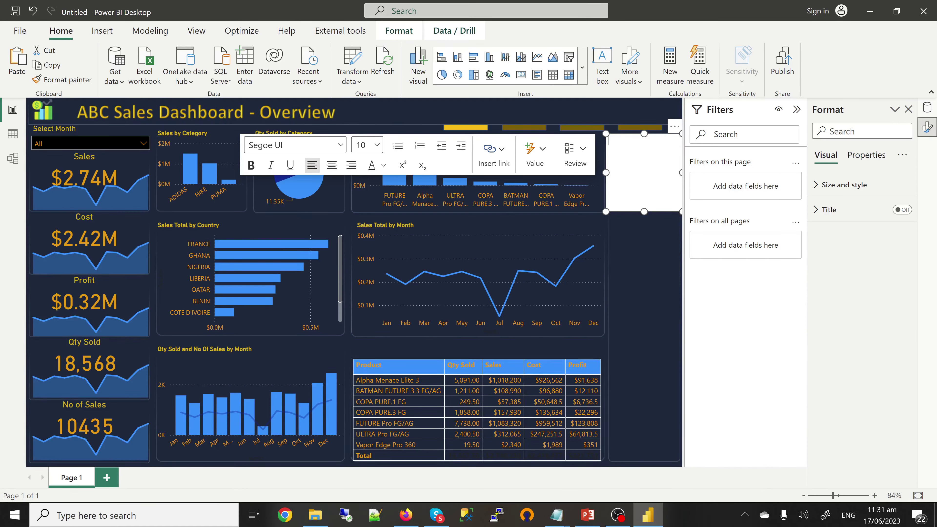
pyautogui.write('Summary')
pyautogui.hotkey('ctrl', 'a')
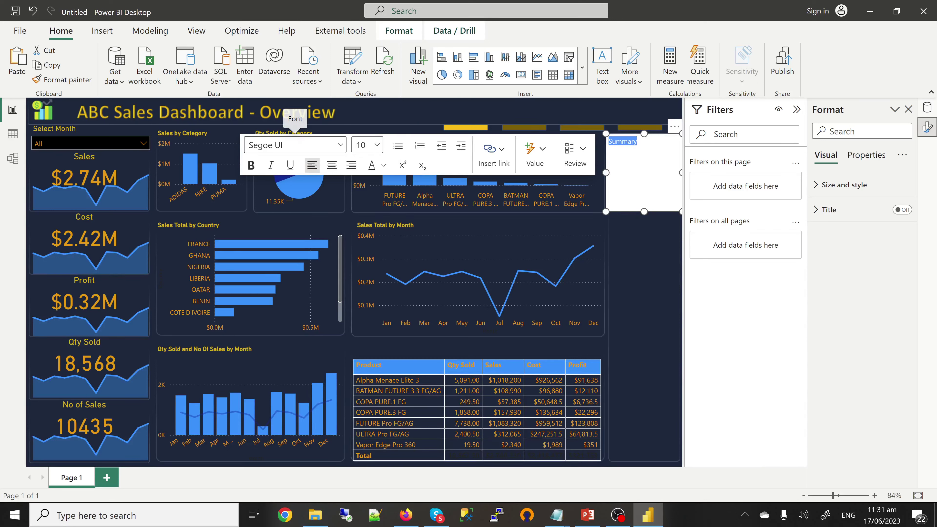
pyautogui.click(295, 144)
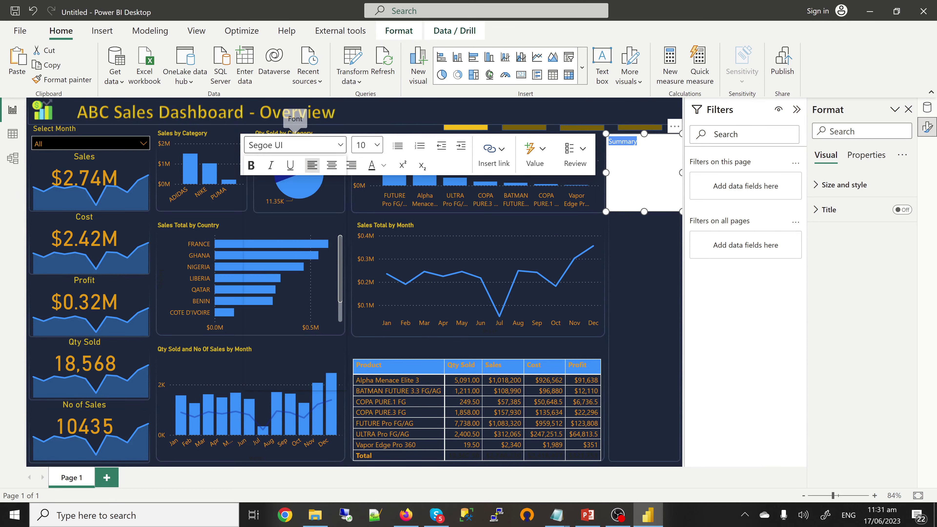
pyautogui.press('Return')
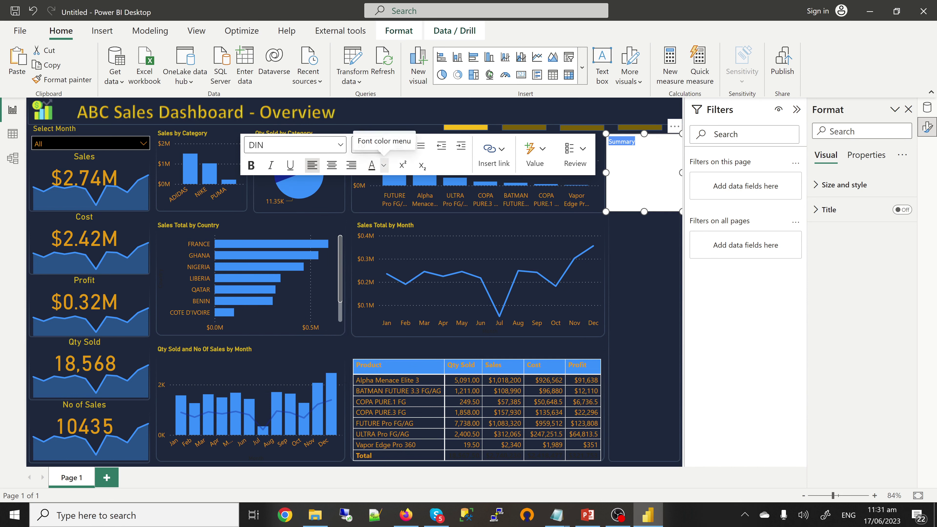
pyautogui.click(384, 166)
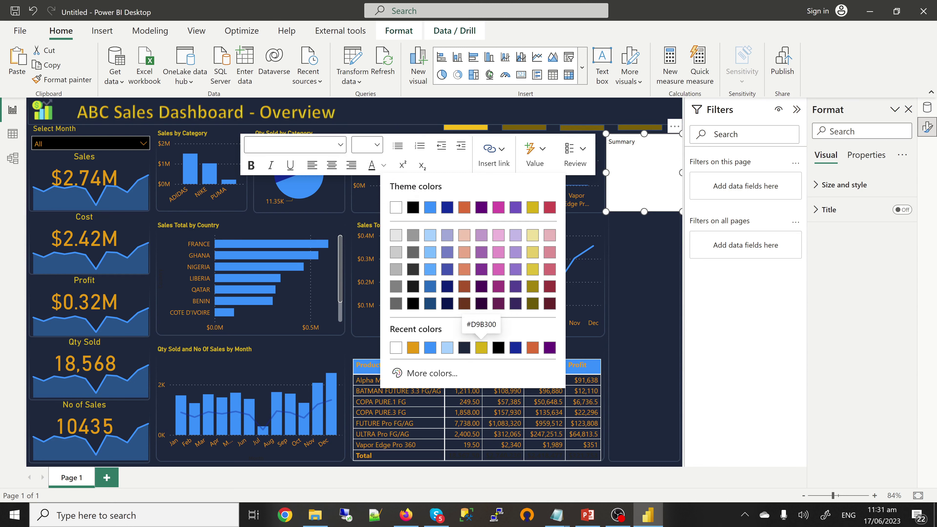
pyautogui.click(481, 347)
# - Fit the Summary text box directly above the matrix at a height of about 34 and turn off its background
pyautogui.moveTo(643, 211); pyautogui.dragTo(644, 151)
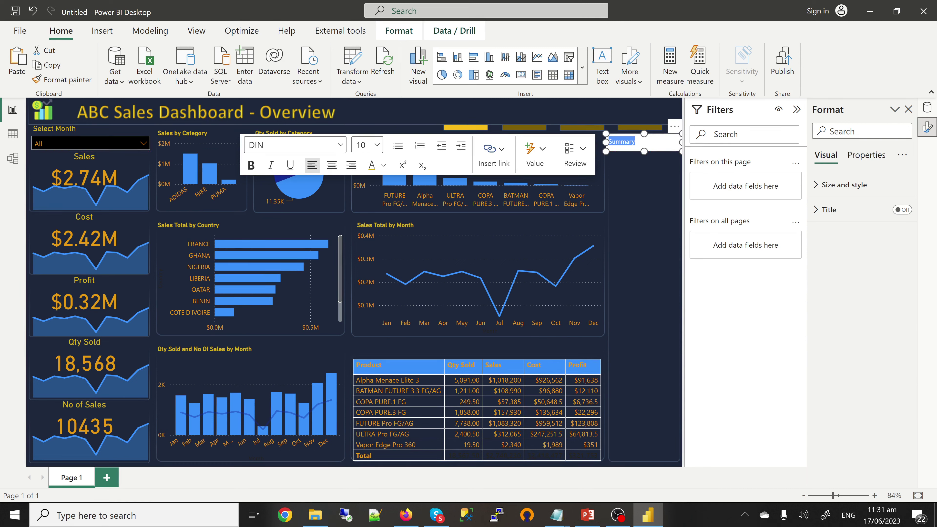
pyautogui.moveTo(642, 137); pyautogui.dragTo(387, 346)
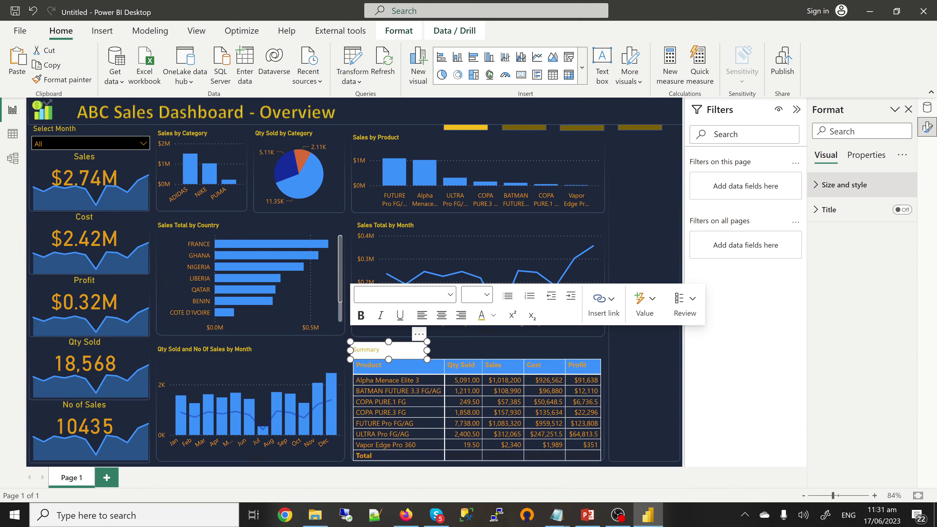
pyautogui.click(844, 185)
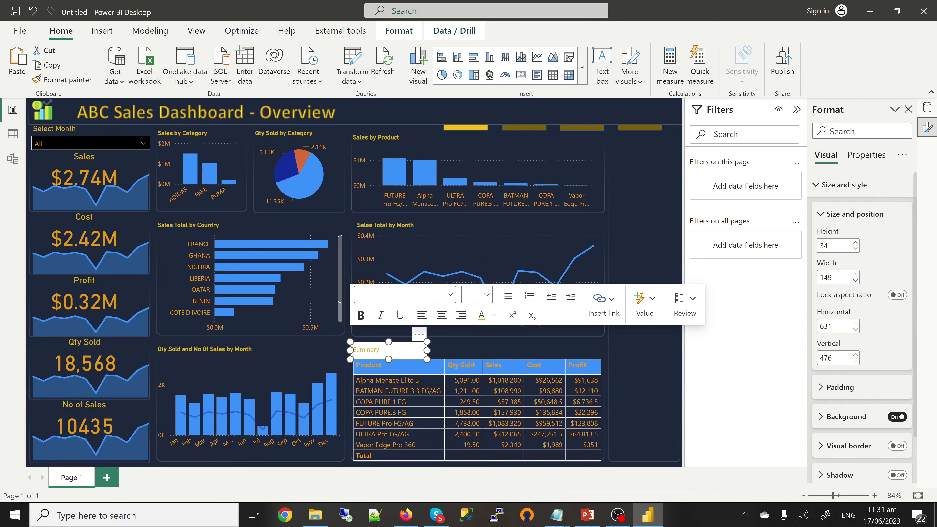
pyautogui.click(897, 416)
pyautogui.press('Escape')
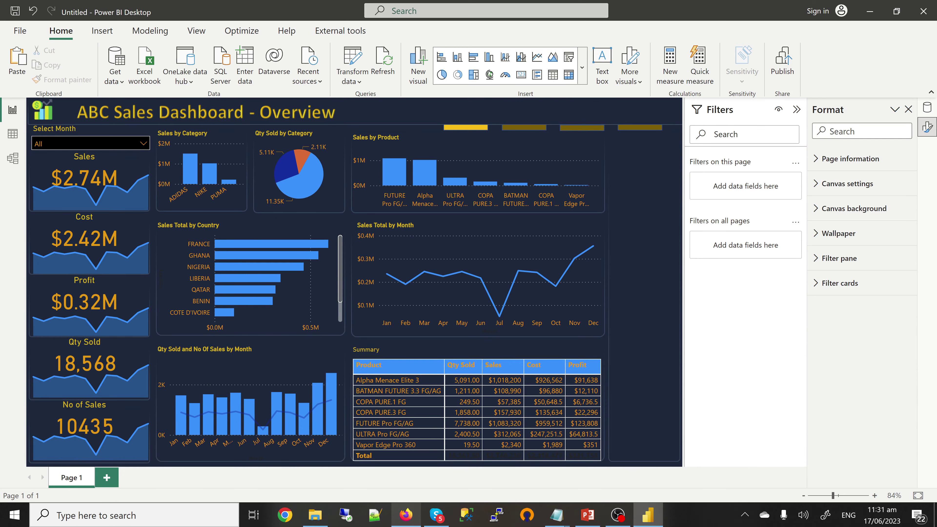
# - Check the reference dashboard and insert a multi-row card at the top of the empty column beside Sales by Product
pyautogui.click(406, 515)
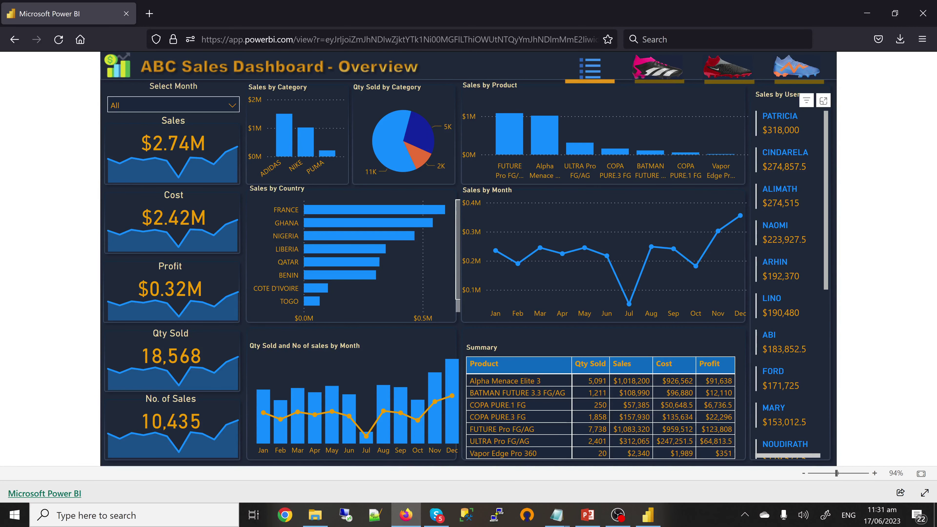
pyautogui.click(647, 514)
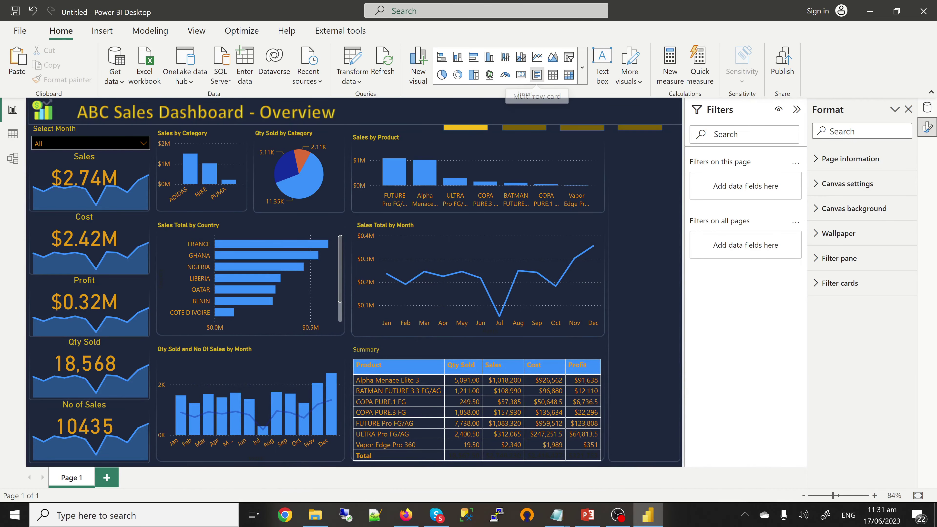
pyautogui.click(537, 75)
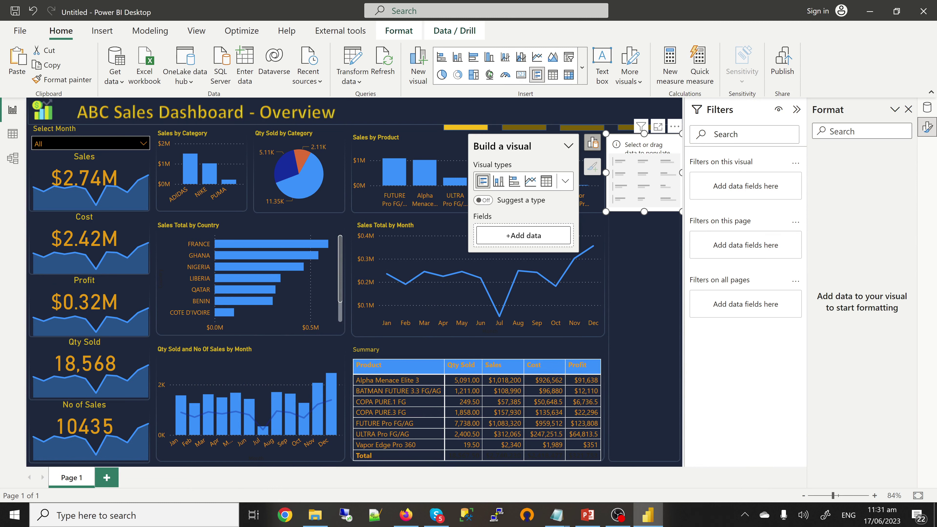
pyautogui.moveTo(644, 173)
pyautogui.mouseDown()
pyautogui.moveTo(644, 182)
pyautogui.moveTo(643, 175)
pyautogui.mouseUp()
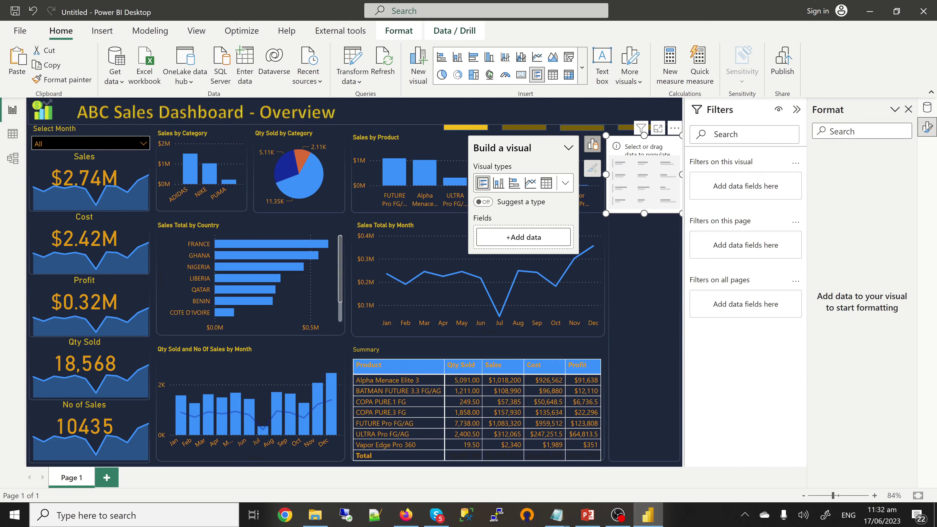
pyautogui.press('Escape')
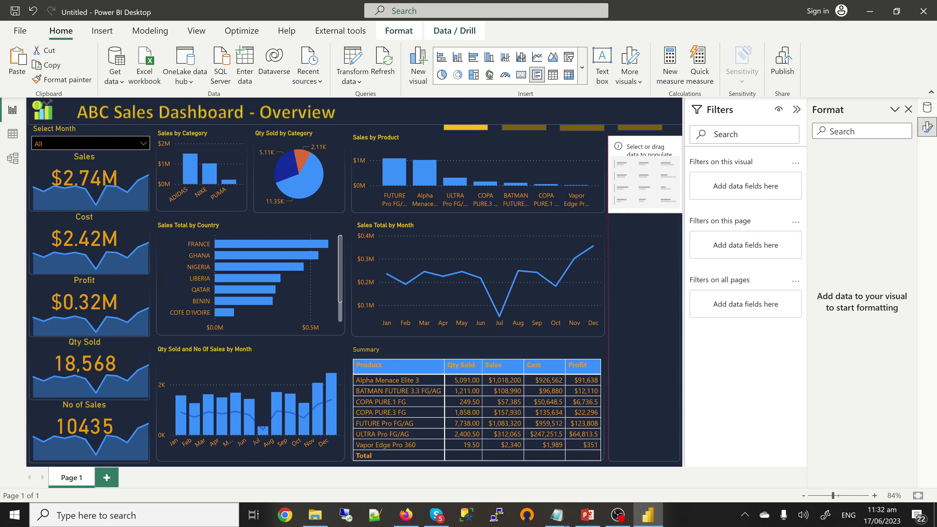
# - Stretch the empty multi-row card down to the end of its column, to a height of about 628
pyautogui.moveTo(643, 174); pyautogui.dragTo(643, 174)
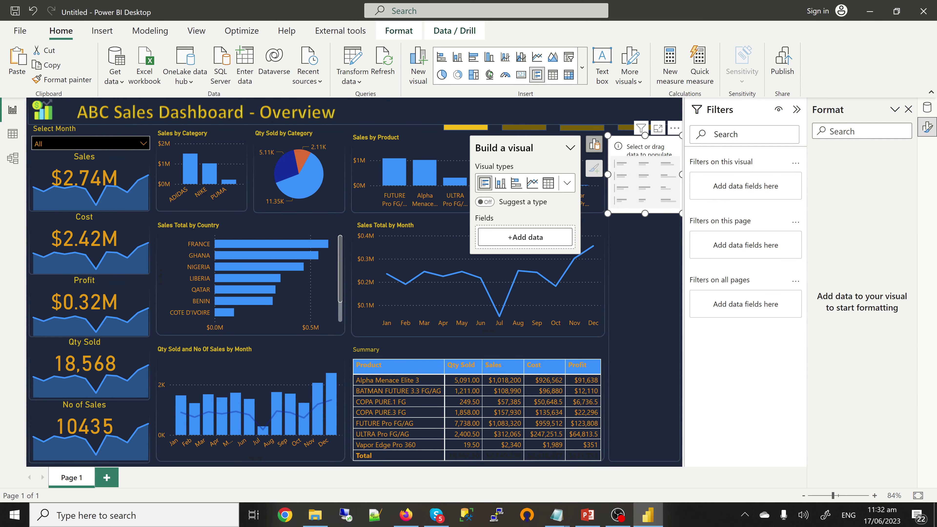
pyautogui.press('Escape')
pyautogui.moveTo(644, 457); pyautogui.dragTo(645, 457)
# - Add the Sales Total measure and the UserName field from the User table to the multi-row card
pyautogui.click(926, 107)
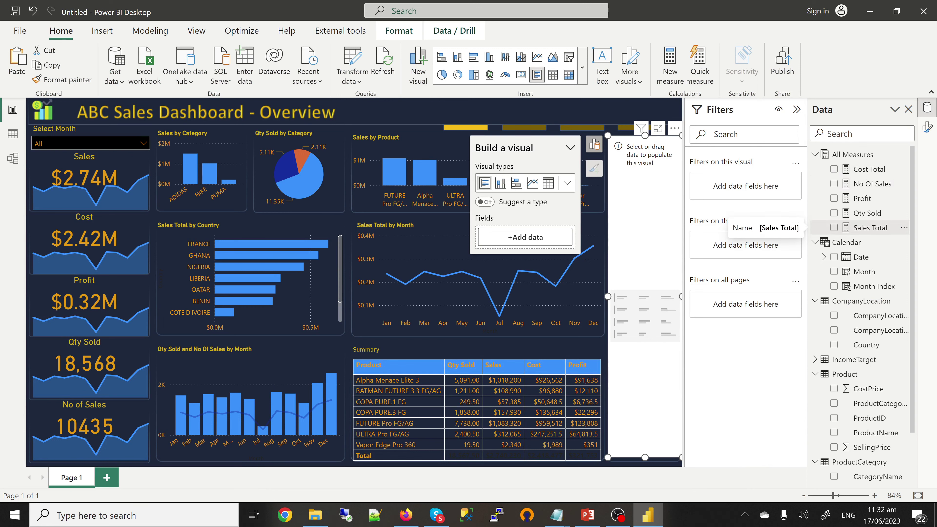
pyautogui.click(834, 227)
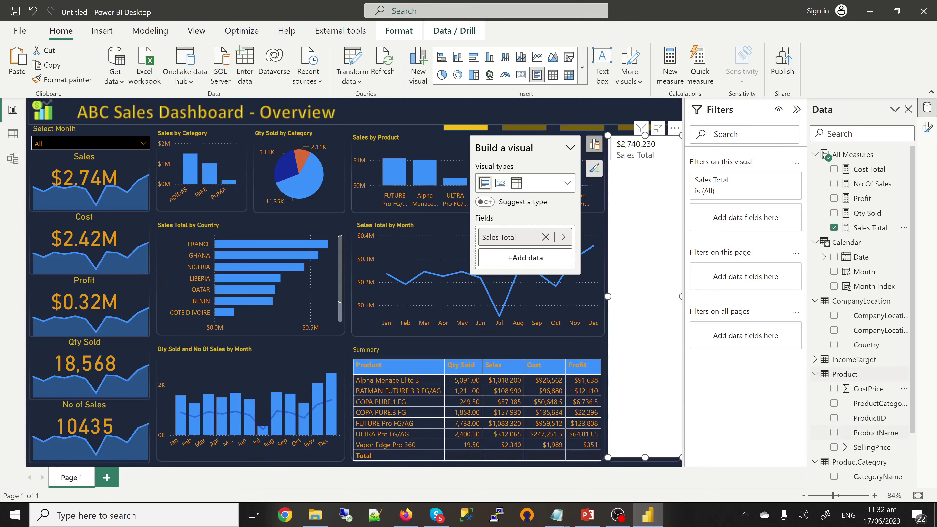
pyautogui.scroll(-2, 863, 446)
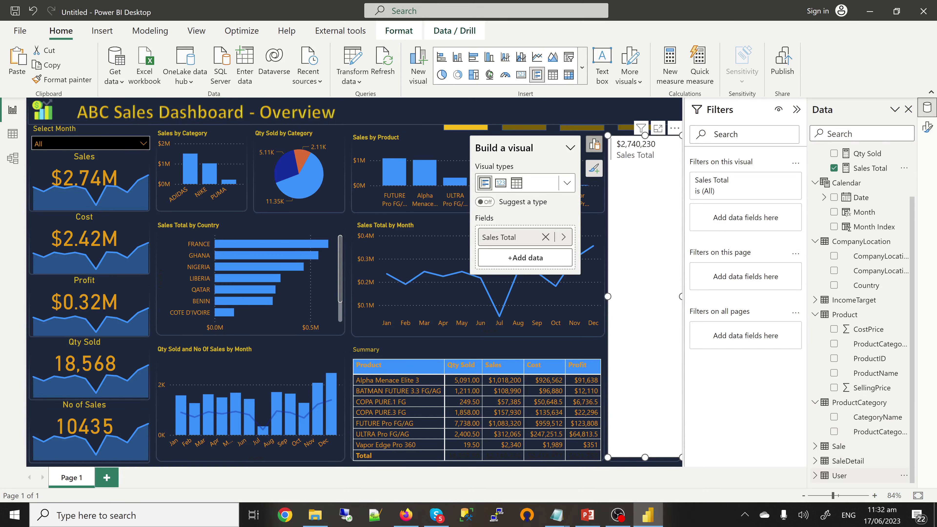
pyautogui.click(815, 475)
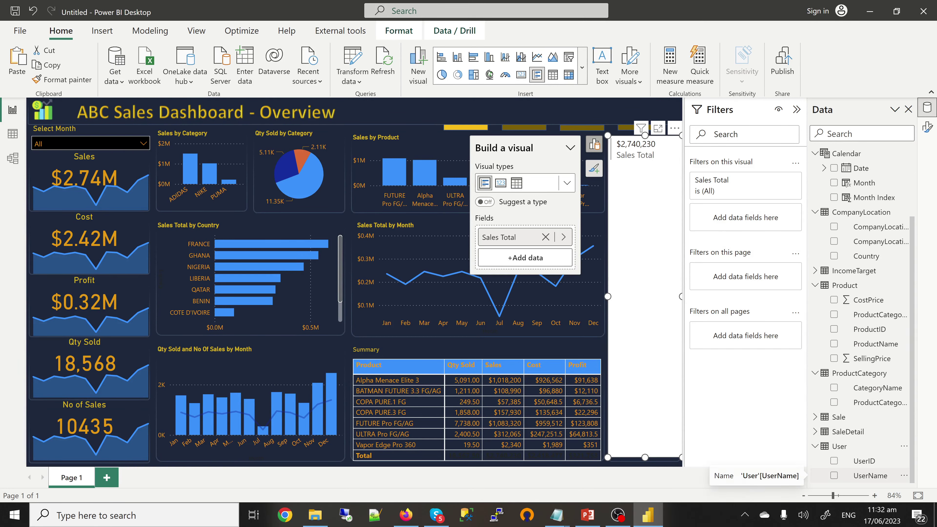
pyautogui.click(833, 475)
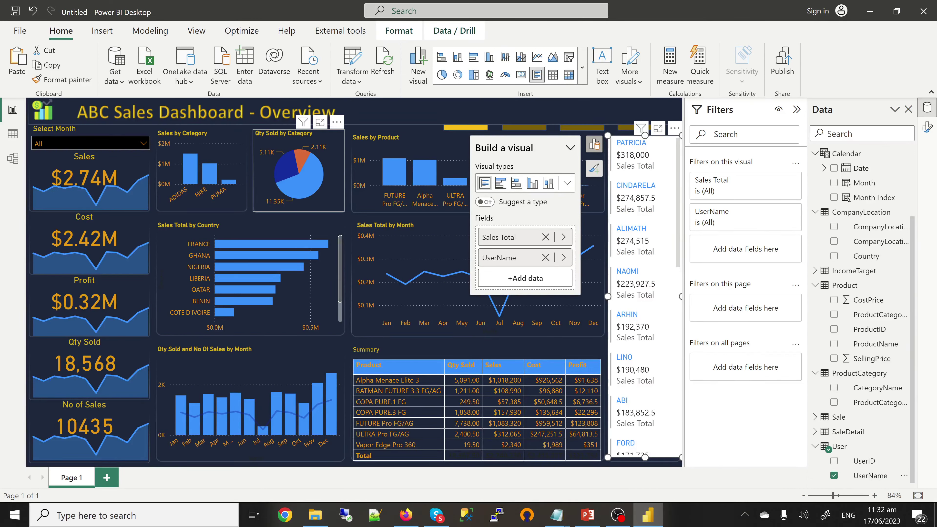
# - Copy the formatting of the Sales Total by Country chart onto the multi-row card with the format painter
pyautogui.click(320, 199)
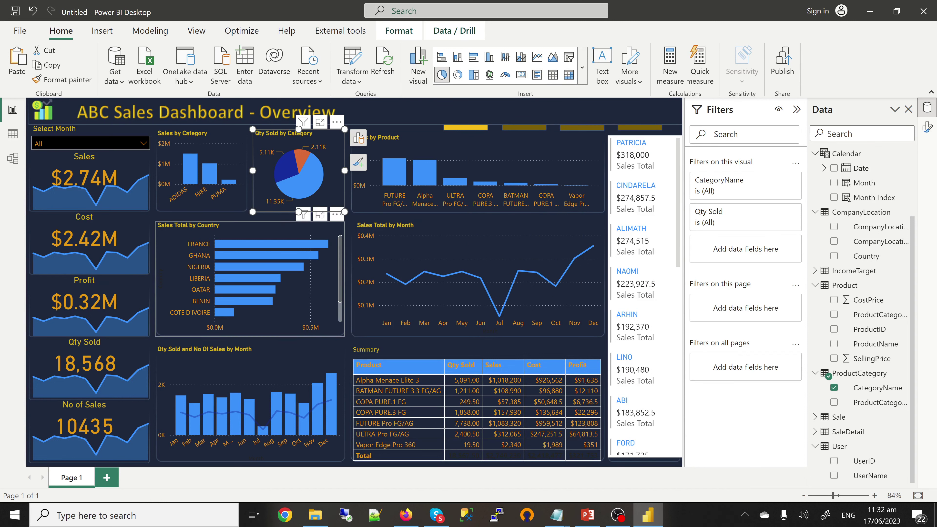
pyautogui.click(296, 284)
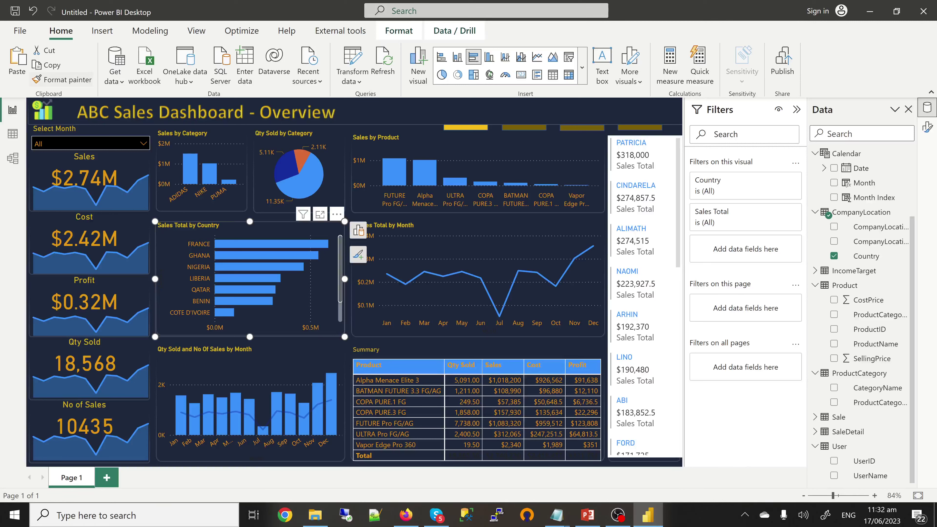
pyautogui.click(62, 79)
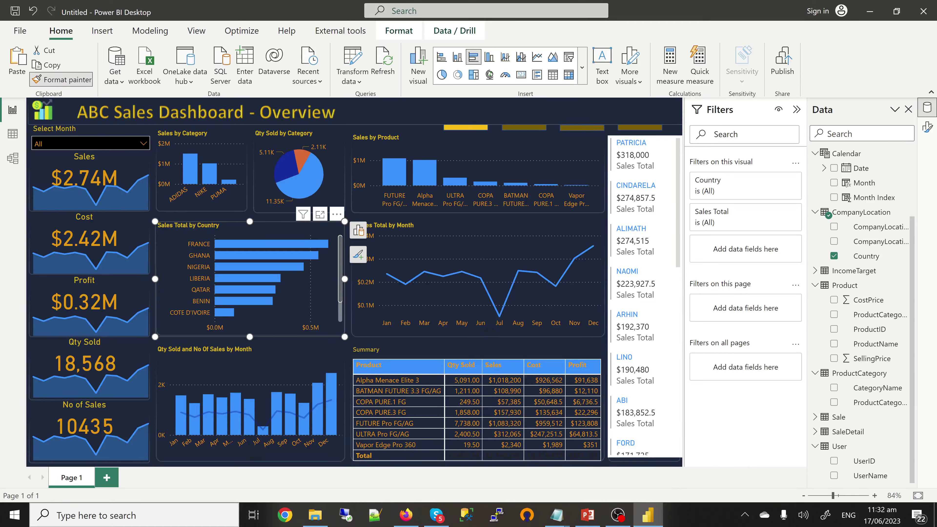
pyautogui.click(644, 295)
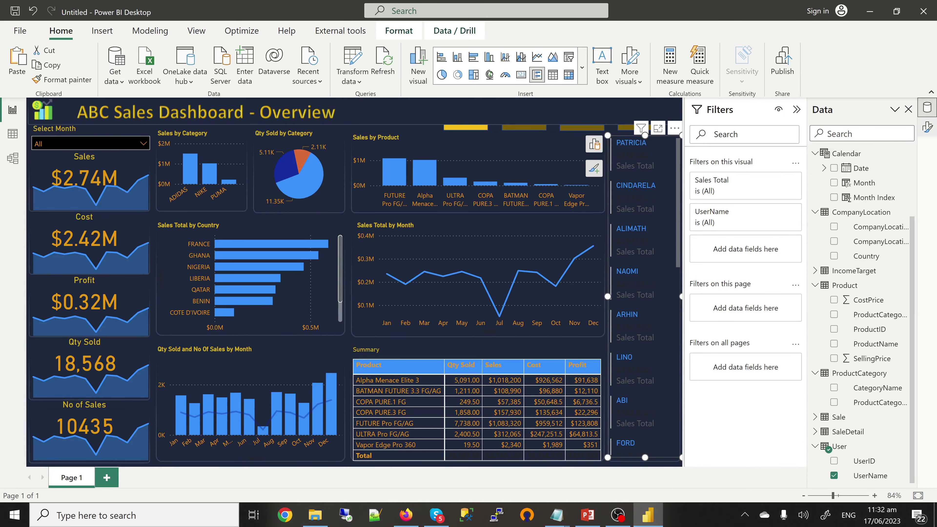
# - Turn off the category labels of the multi-row card
pyautogui.click(927, 127)
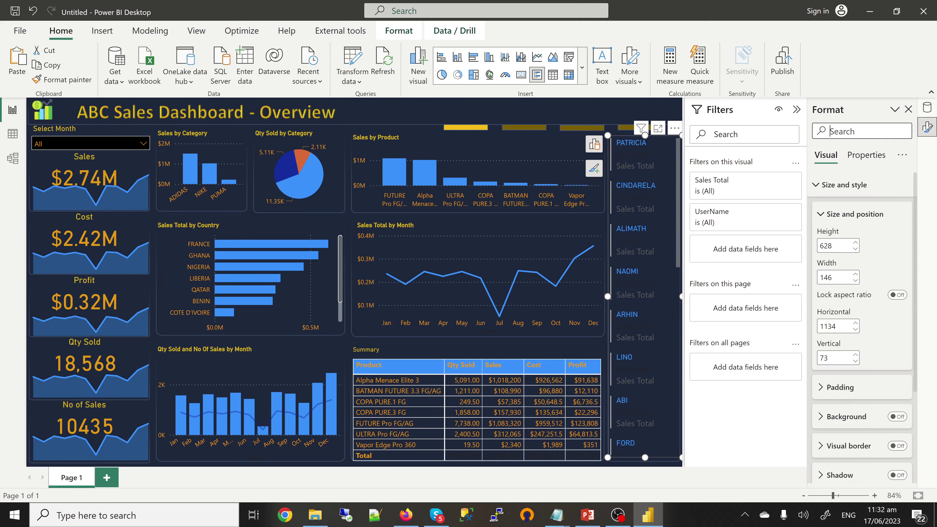
pyautogui.click(844, 184)
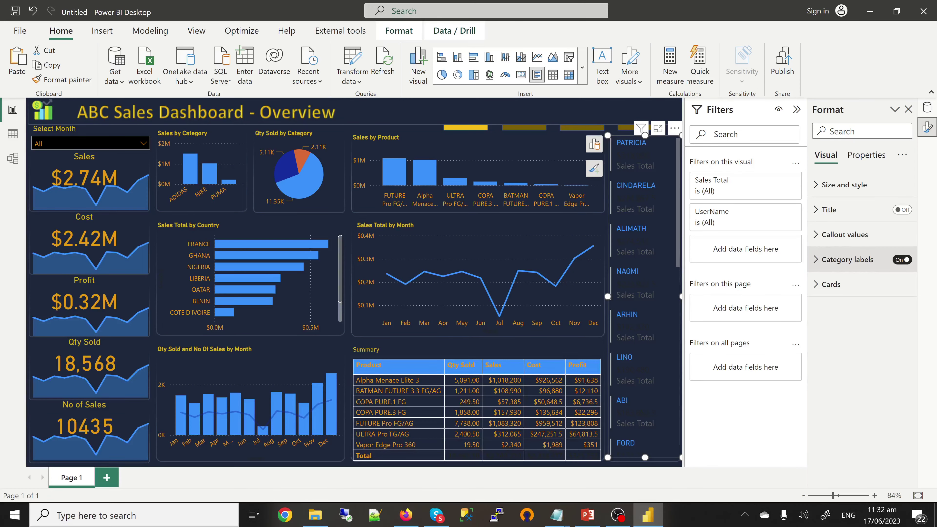
pyautogui.click(901, 259)
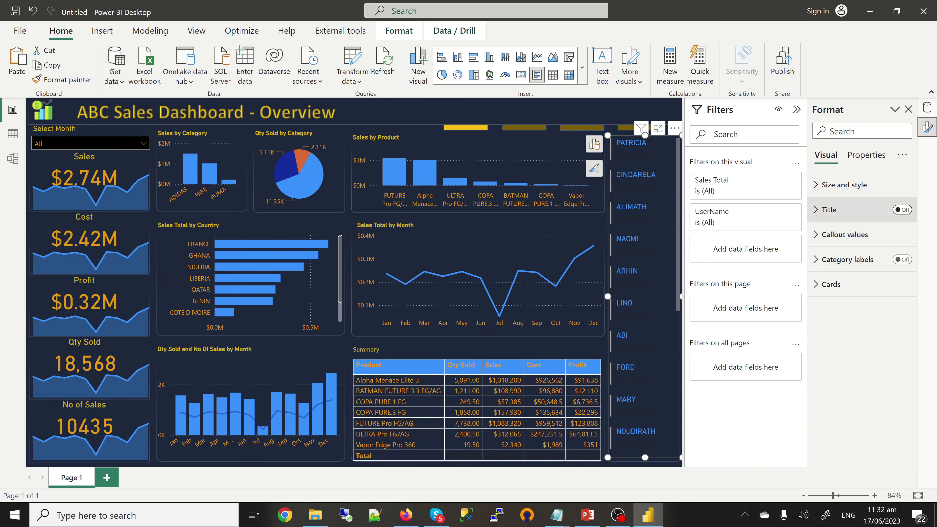
# - Turn on the multi-row card's title and enter "Sales byb U" as its text
pyautogui.click(902, 210)
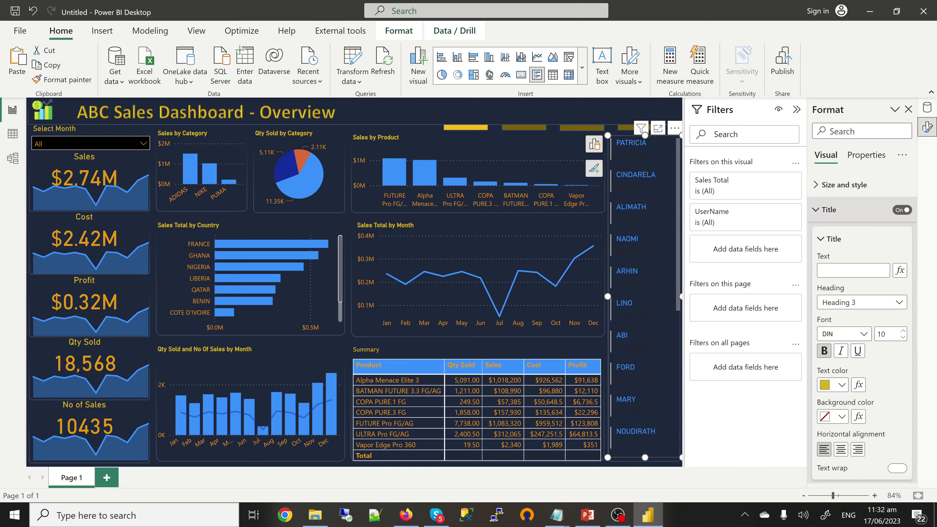
pyautogui.click(822, 271)
pyautogui.write('Sales byb U')
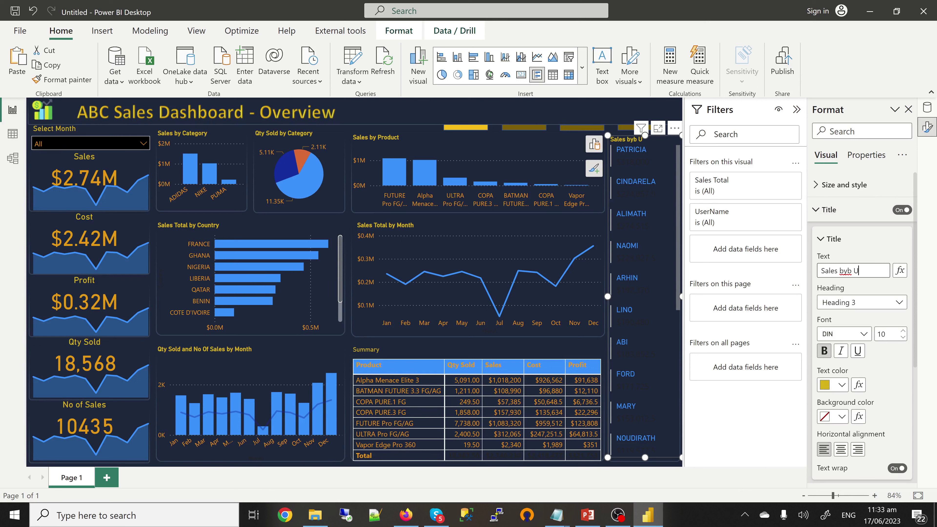
# - Correct the title of the multi-row card listing sales per person to read "Sales by User"
pyautogui.press('BackSpace')
pyautogui.press('BackSpace')
pyautogui.write('User')
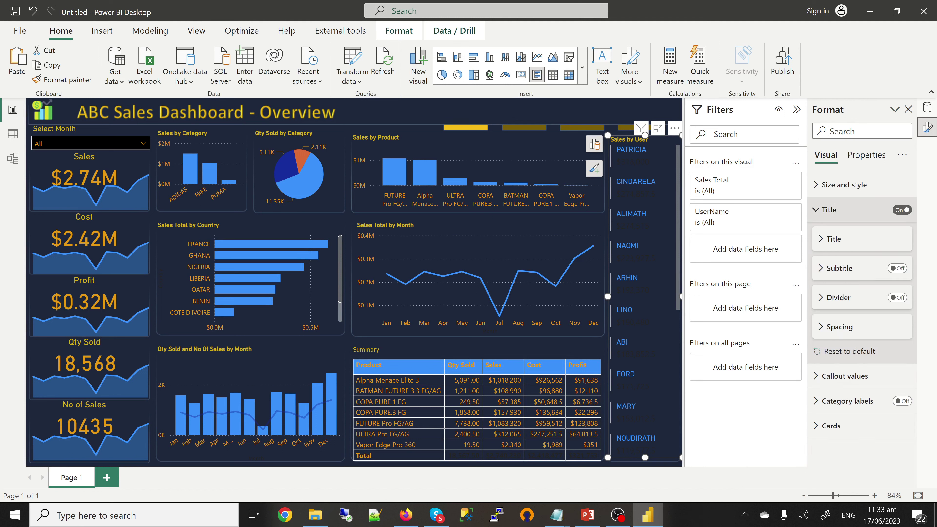
pyautogui.click(829, 210)
# - Change the callout values' font color to orange in the Sales by User card
pyautogui.click(837, 234)
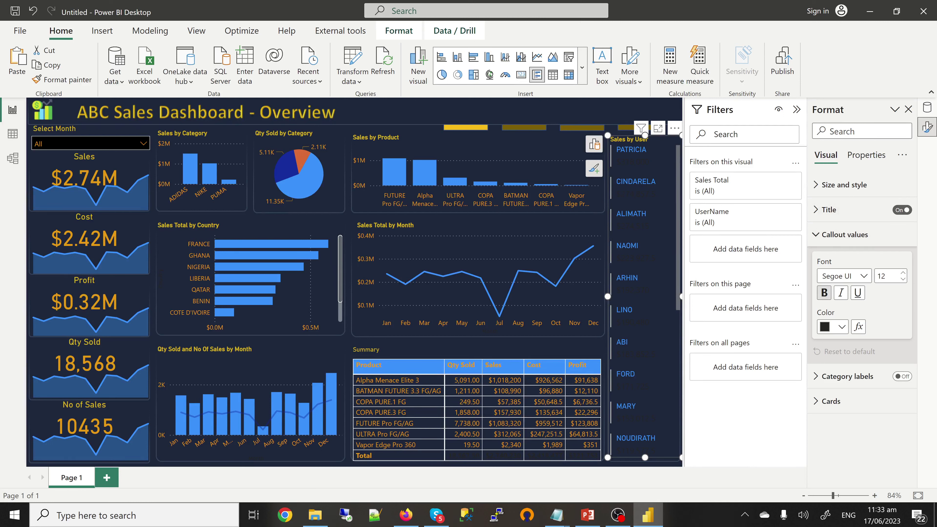
pyautogui.click(833, 326)
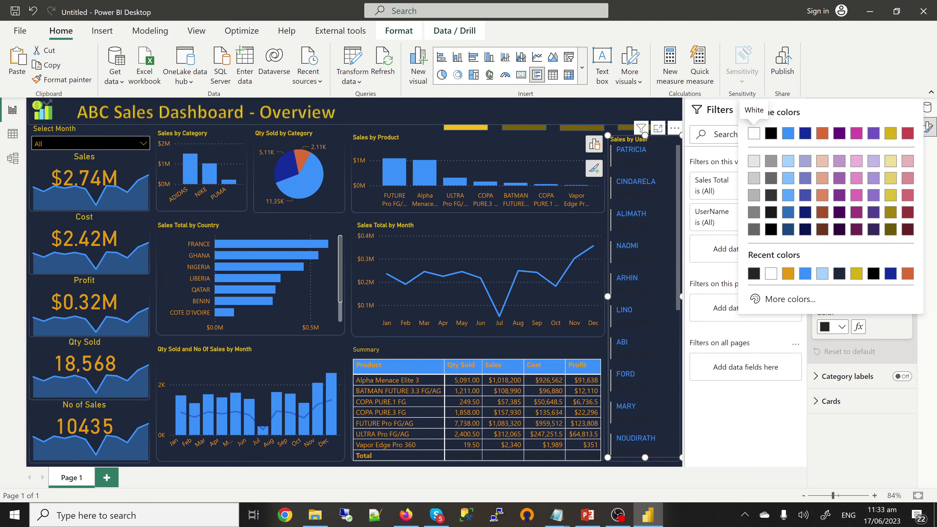
pyautogui.click(787, 273)
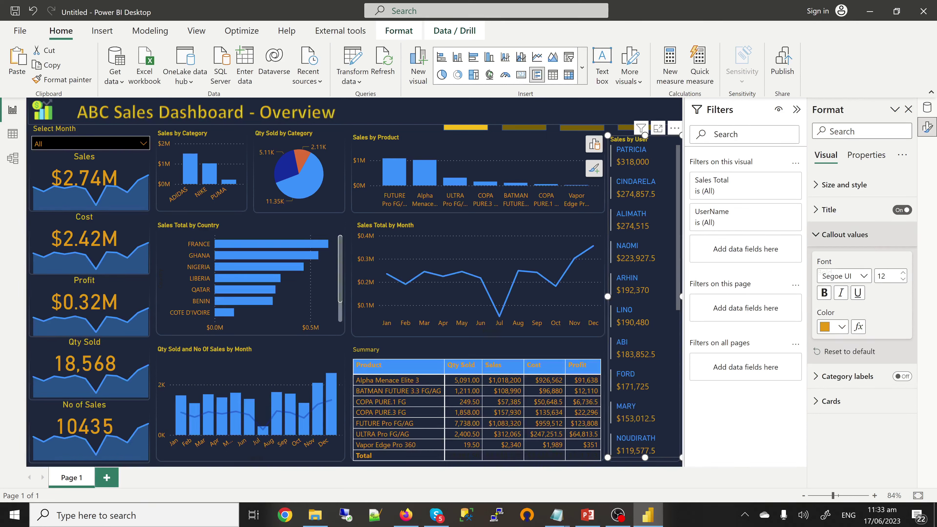
pyautogui.click(844, 235)
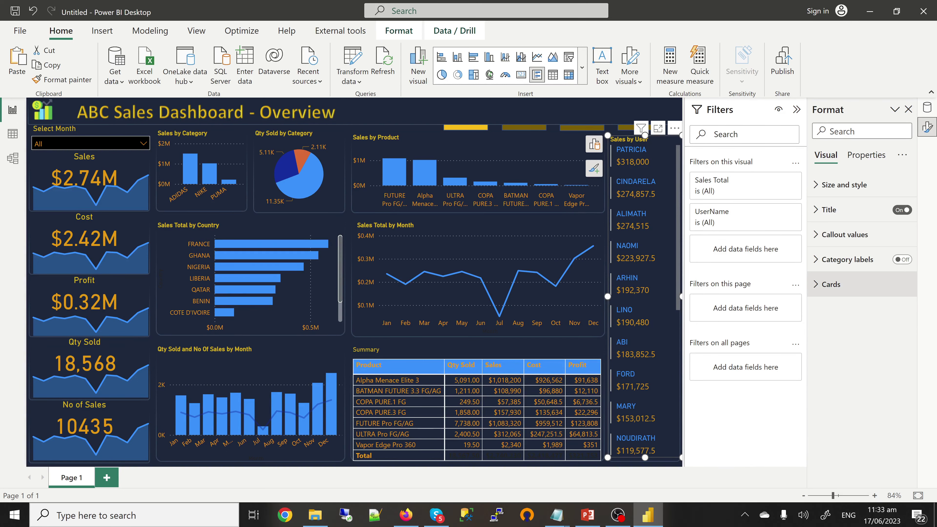
# - Set the Sales by User card's accent bar color to blue, consulting the reference dashboard in Firefox before choosing
pyautogui.click(831, 285)
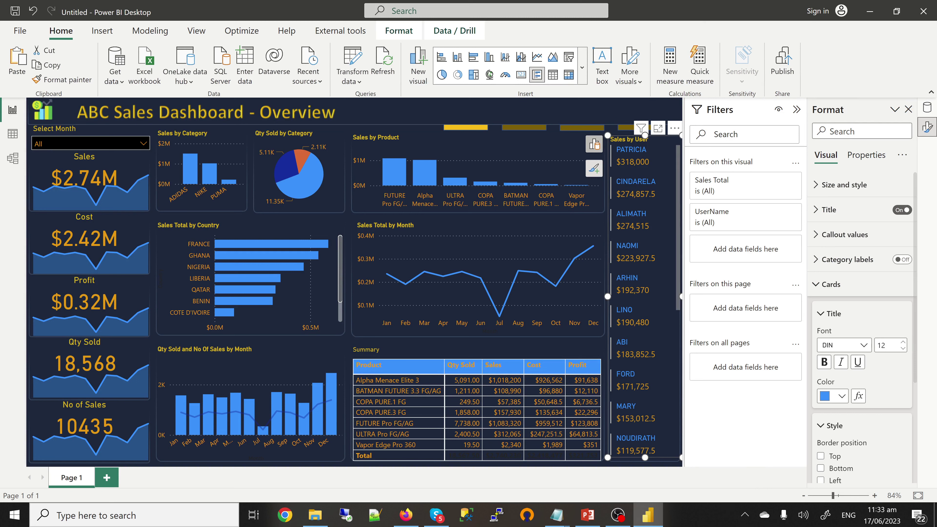
pyautogui.click(833, 313)
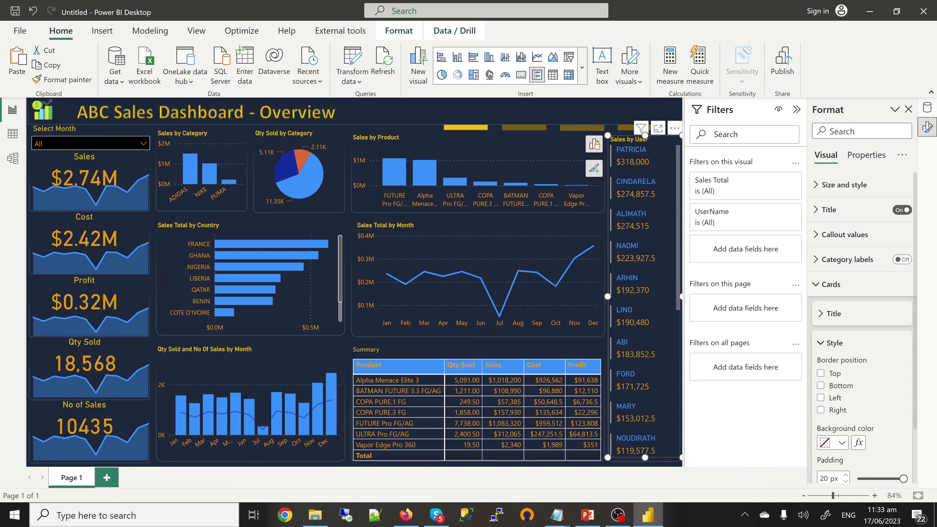
pyautogui.click(834, 342)
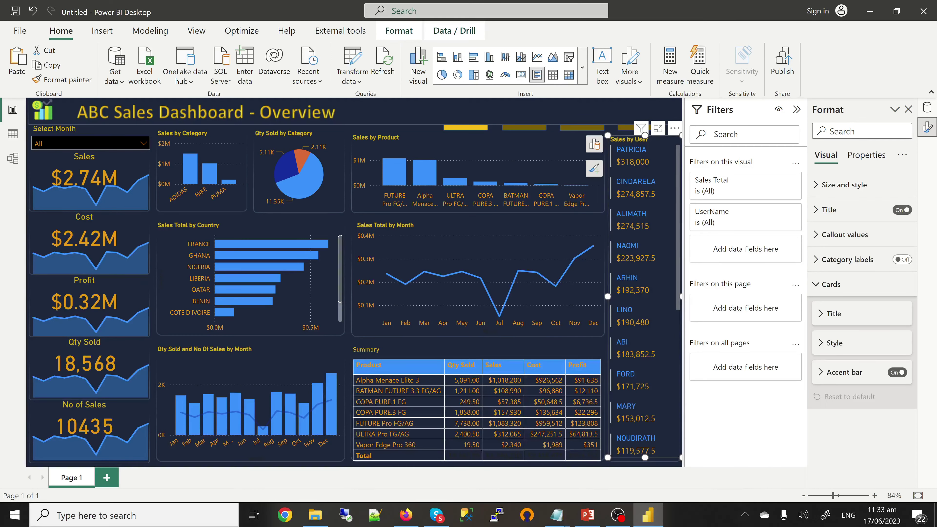
pyautogui.click(838, 372)
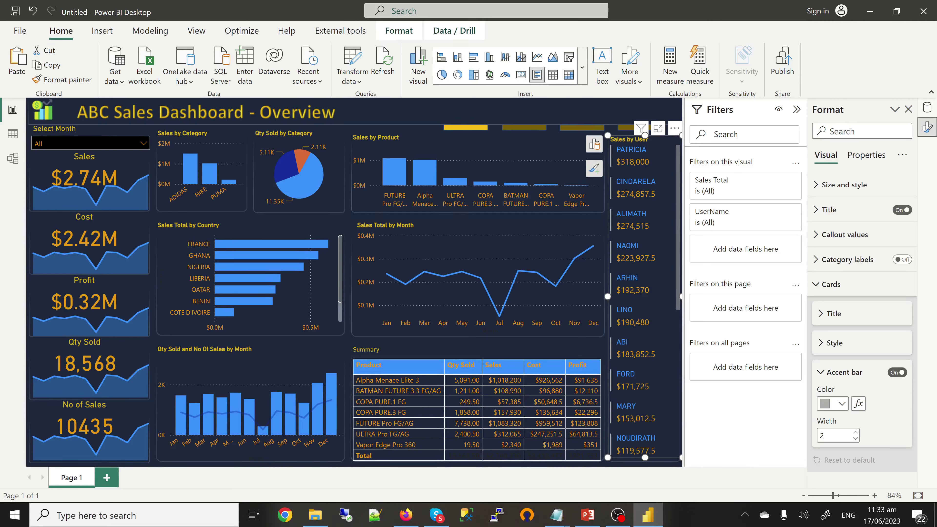
pyautogui.click(832, 403)
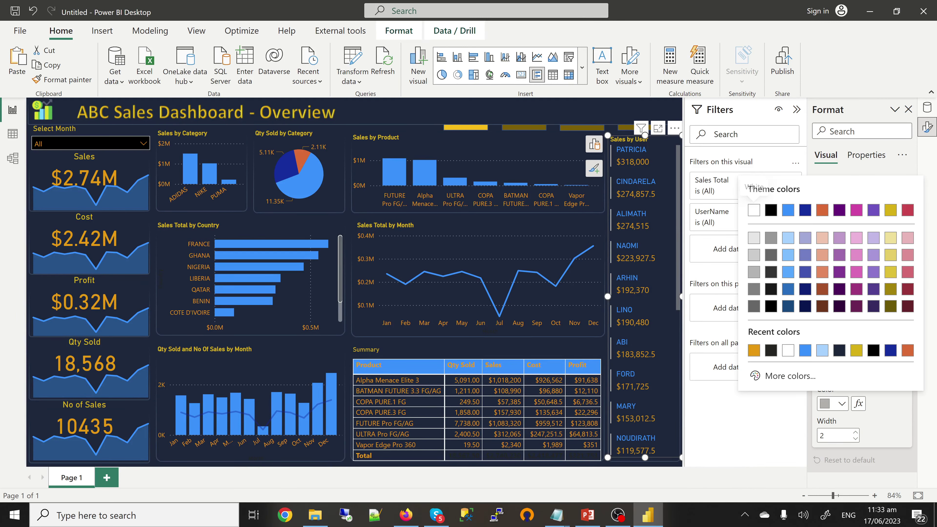
pyautogui.click(405, 514)
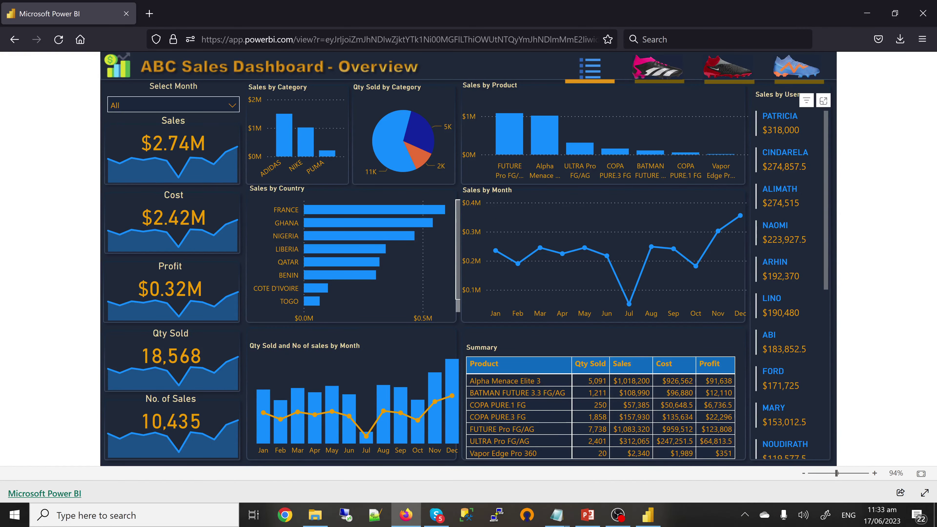
pyautogui.hotkey('alt', 'Tab')
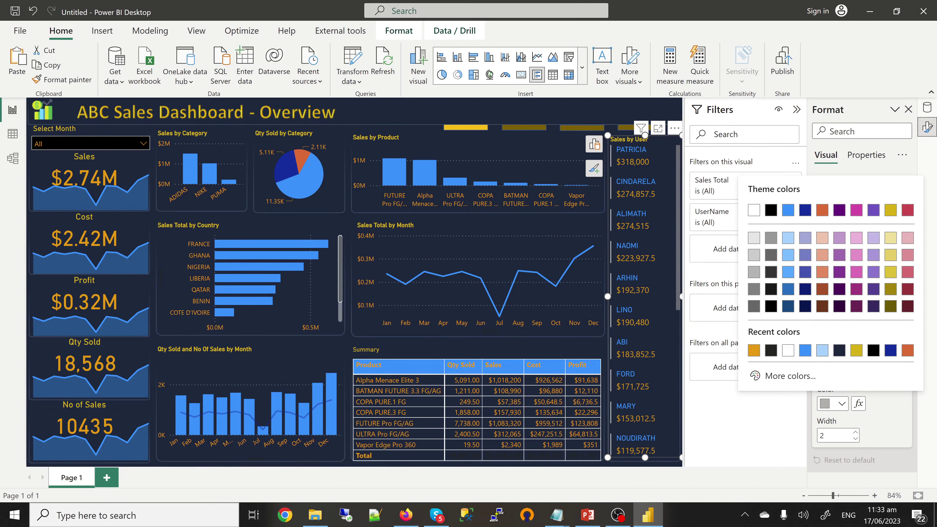
pyautogui.click(805, 350)
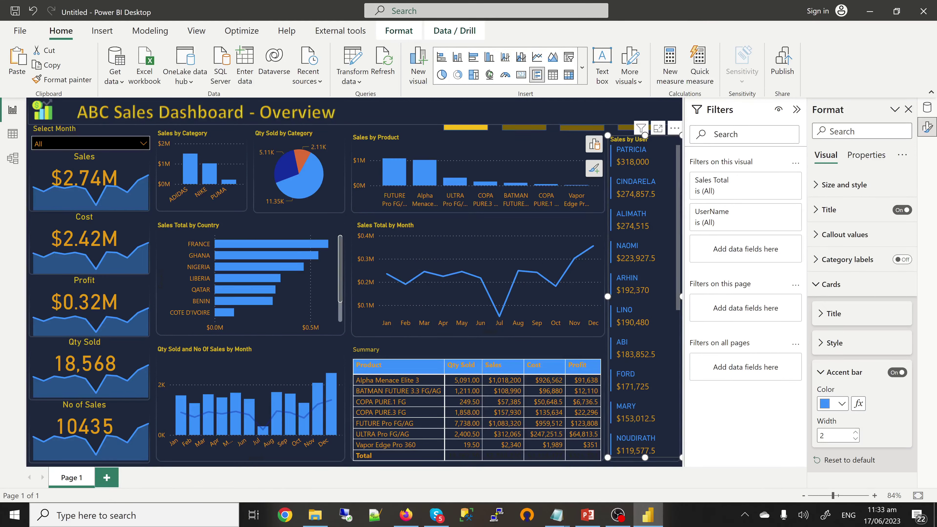
pyautogui.press('Escape')
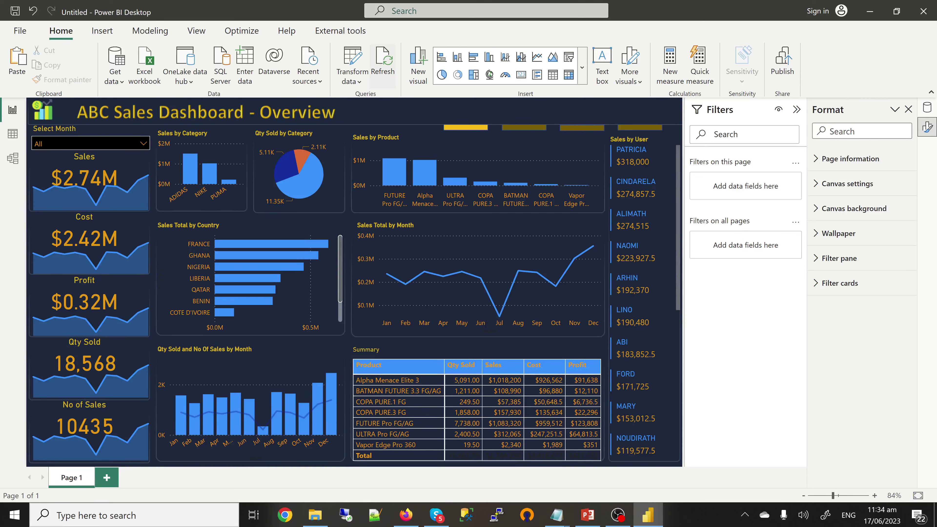
# - Insert Overview_icon.png from the Shoe_Dashboard_Tutorial Images folder and fit it above the first header bar
pyautogui.click(102, 30)
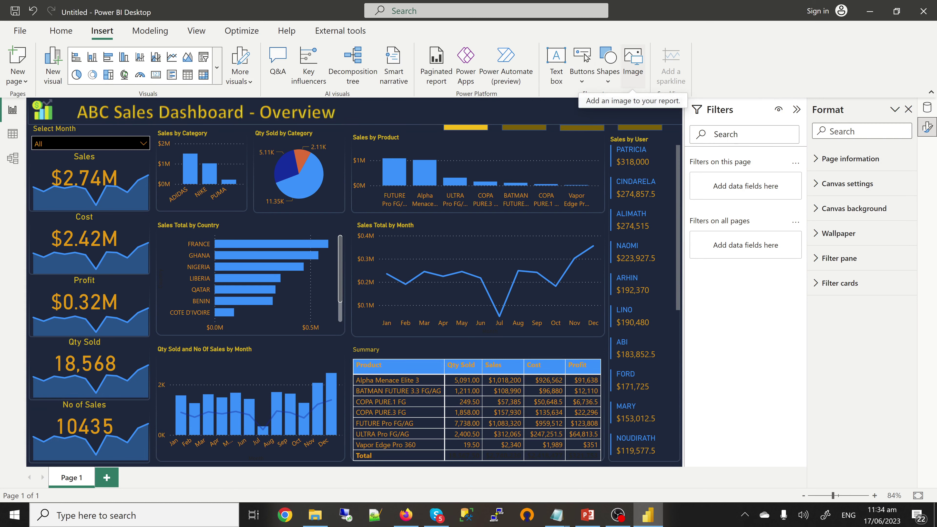
pyautogui.click(632, 60)
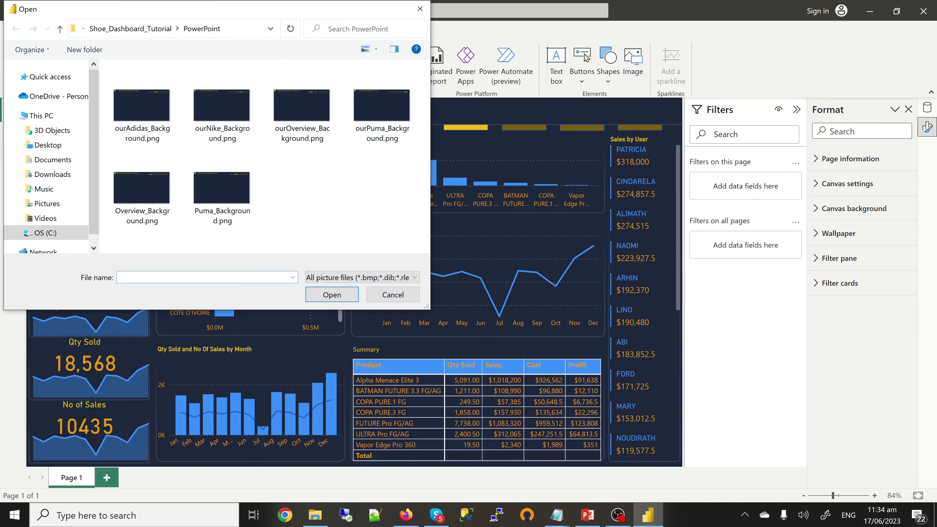
pyautogui.click(130, 28)
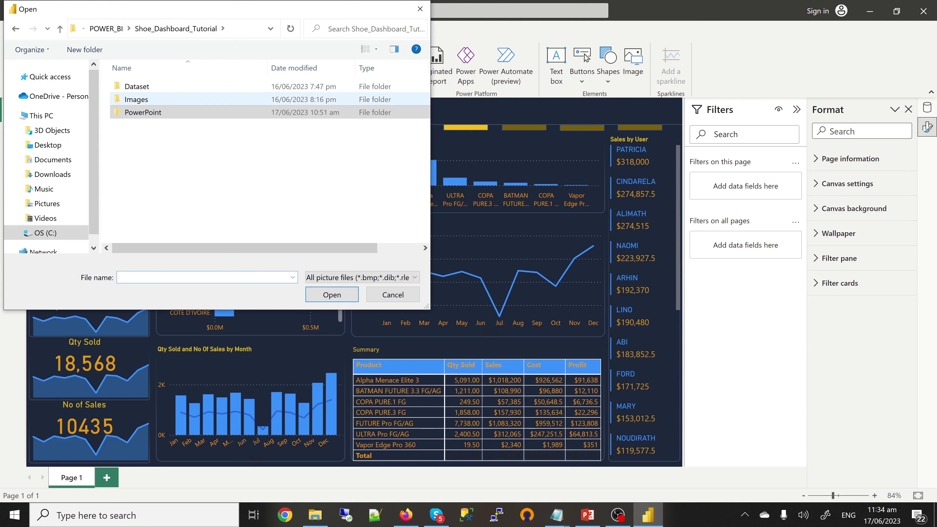
pyautogui.doubleClick(136, 99)
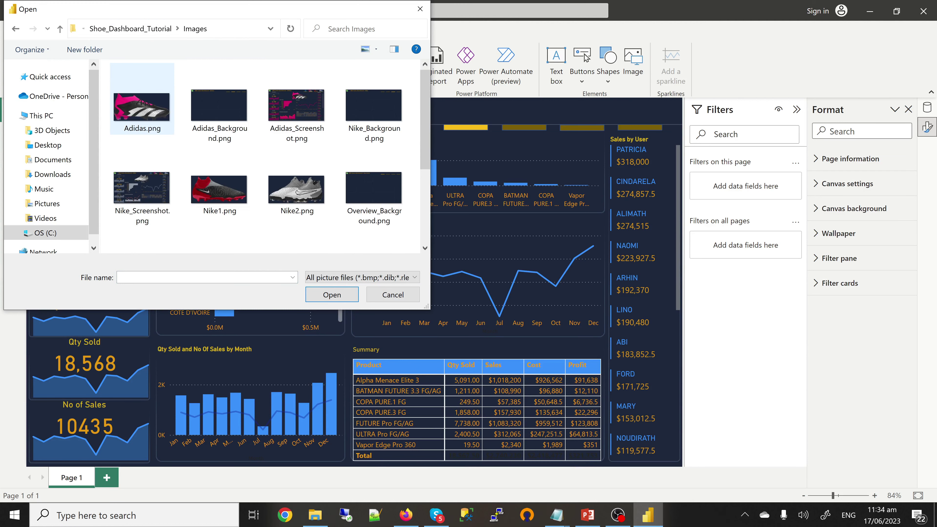
pyautogui.scroll(-3, 297, 192)
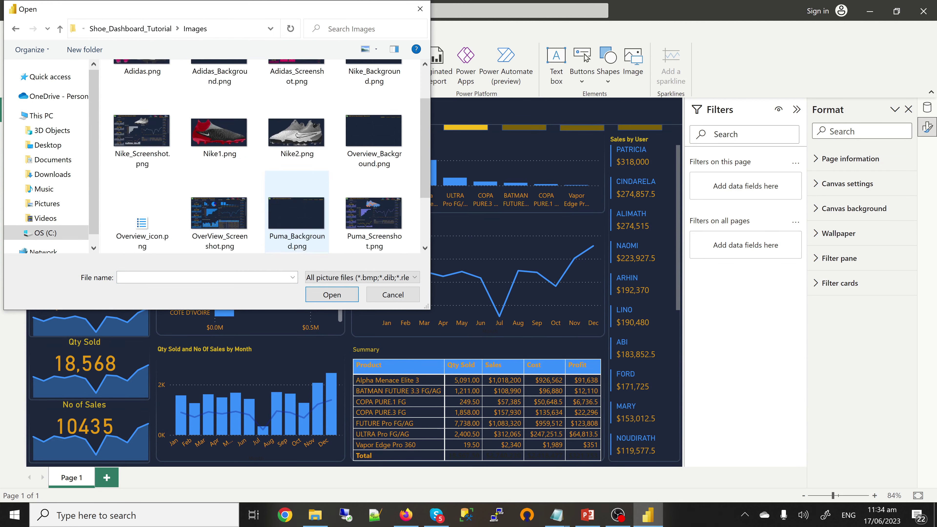
pyautogui.click(141, 155)
pyautogui.click(331, 294)
pyautogui.press('Return')
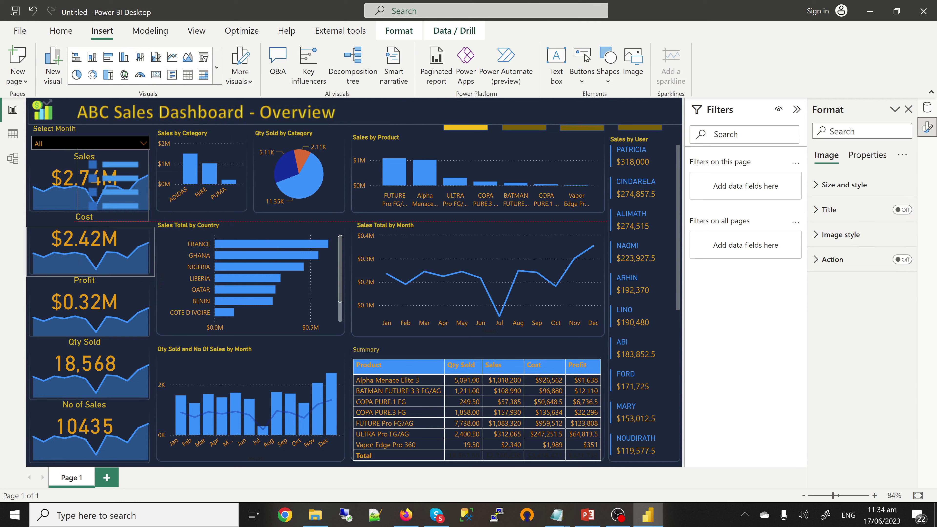
pyautogui.moveTo(149, 221); pyautogui.dragTo(478, 129)
pyautogui.press('Escape')
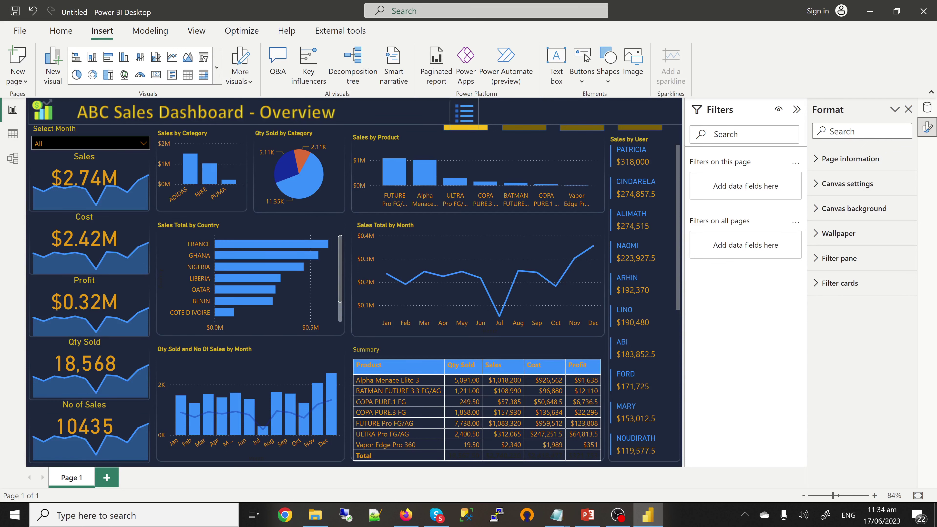
# - Insert Adidas.png from the Images folder, shrink it above the second header bar, and widen it slightly
pyautogui.click(632, 64)
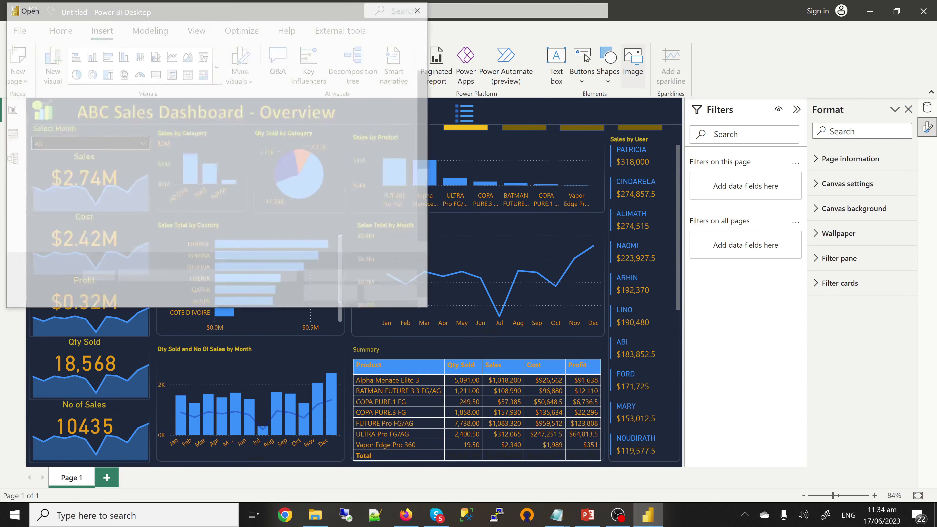
pyautogui.click(142, 107)
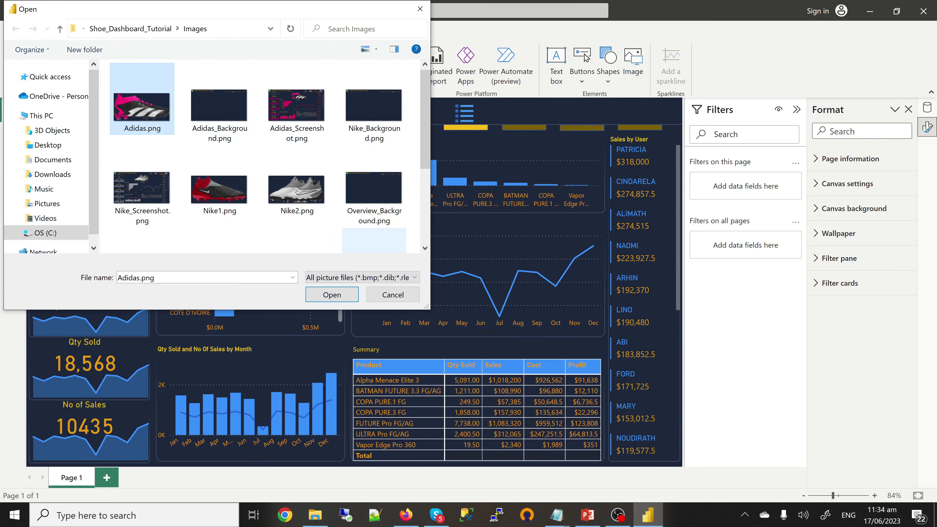
pyautogui.click(331, 295)
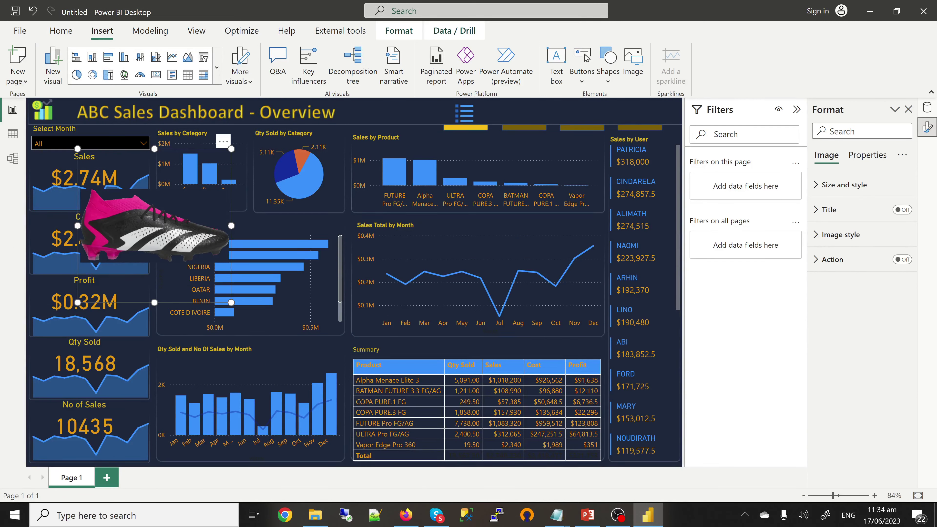
pyautogui.moveTo(231, 302); pyautogui.dragTo(523, 116)
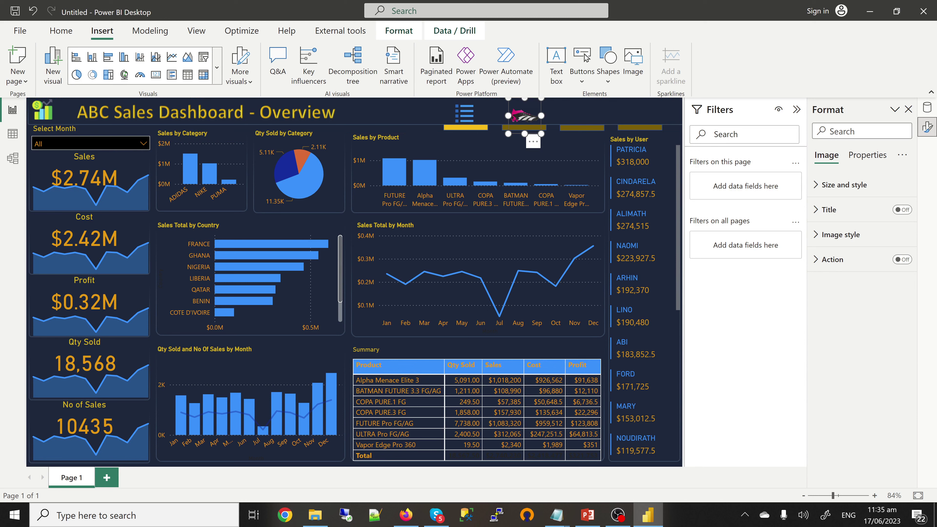
pyautogui.press('Escape')
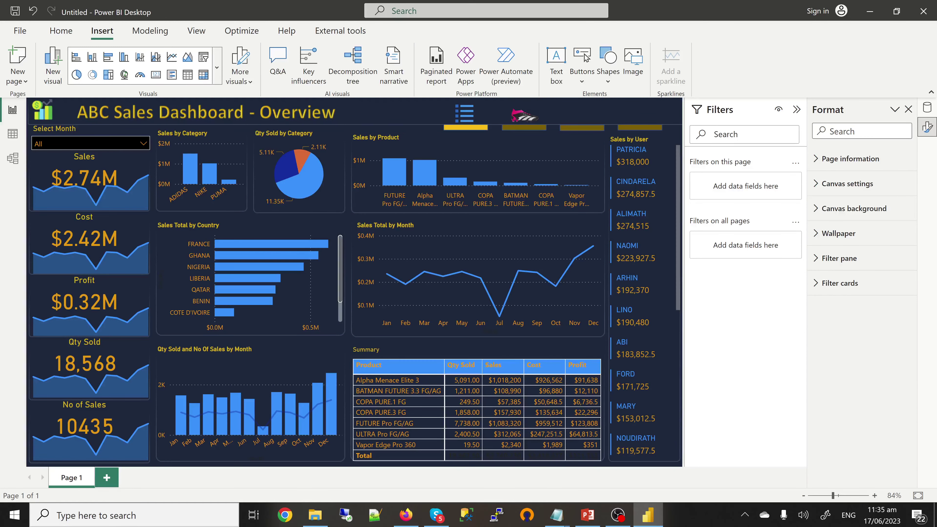
pyautogui.moveTo(523, 116)
pyautogui.click(524, 115)
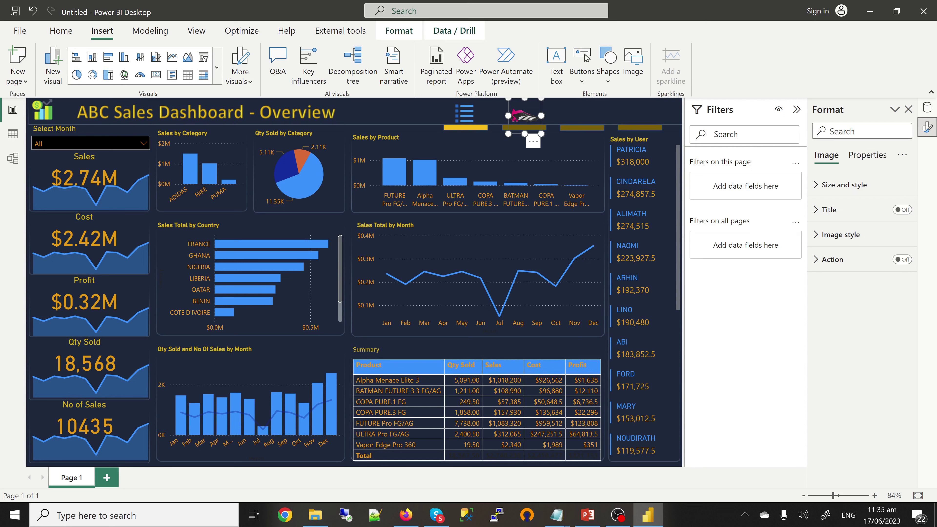
pyautogui.moveTo(508, 115); pyautogui.dragTo(502, 115)
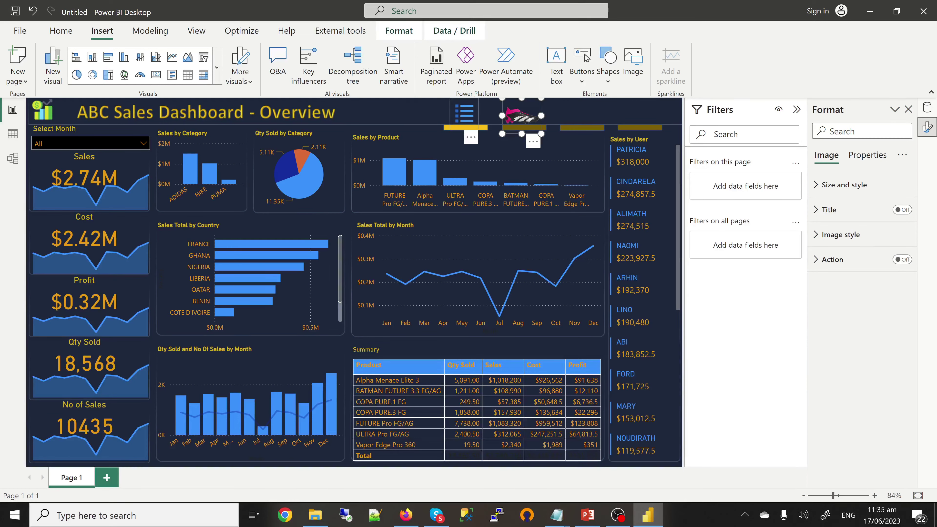
# - Insert Nike1.png from the Images folder and scale it down to fit above the third header bar
pyautogui.click(633, 65)
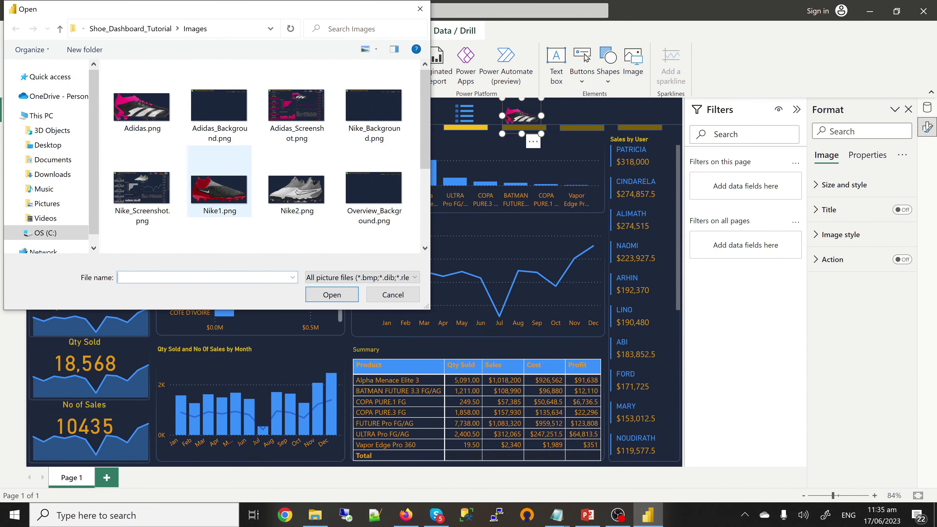
pyautogui.click(219, 189)
pyautogui.click(332, 294)
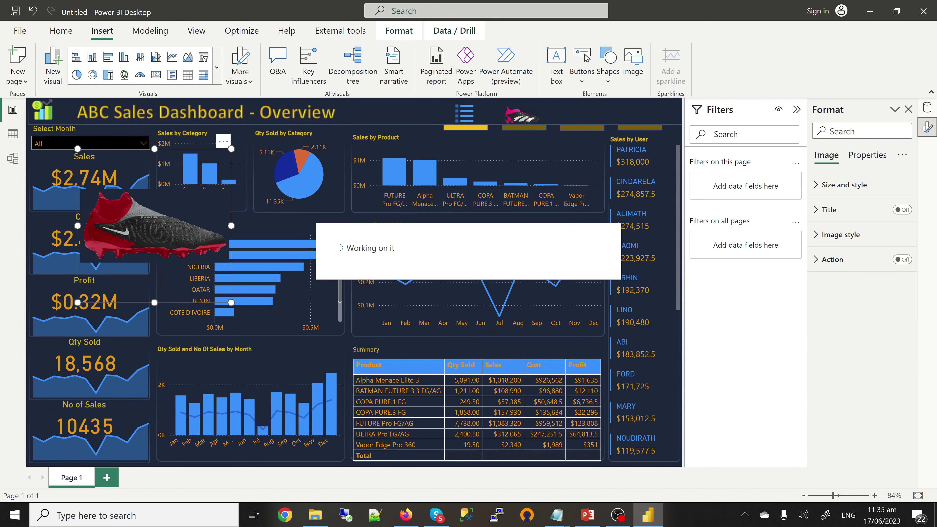
pyautogui.moveTo(231, 302); pyautogui.dragTo(603, 113)
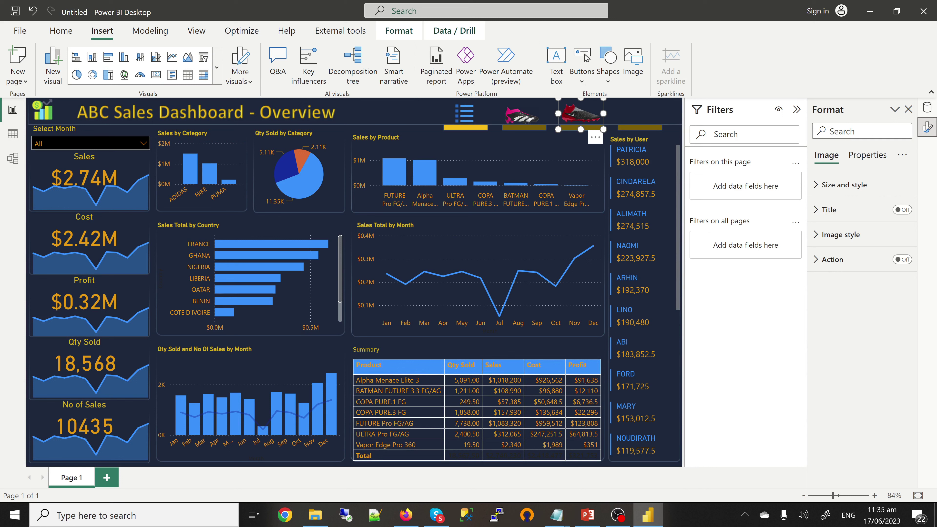
pyautogui.press('Escape')
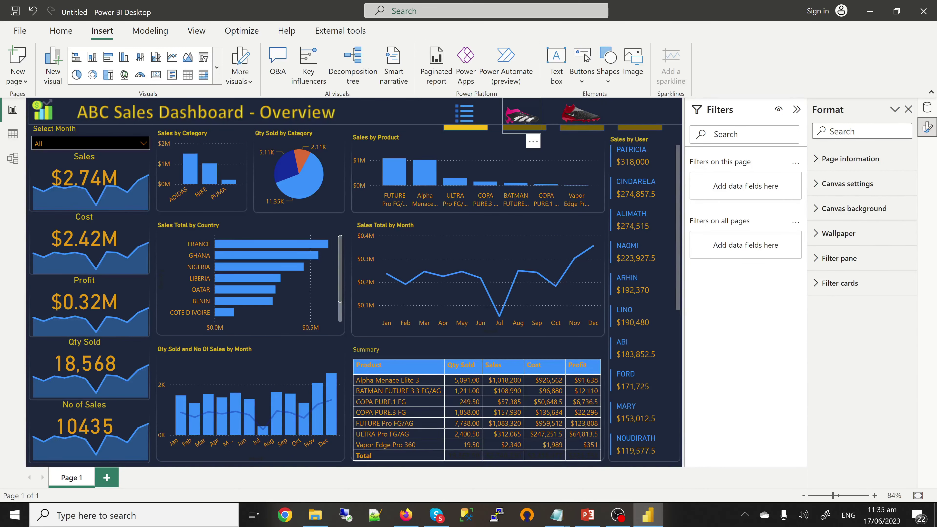
# - Adjust the Adidas shoe image's size and position to match the width of the second header bar
pyautogui.click(521, 115)
pyautogui.moveTo(541, 115); pyautogui.dragTo(523, 129)
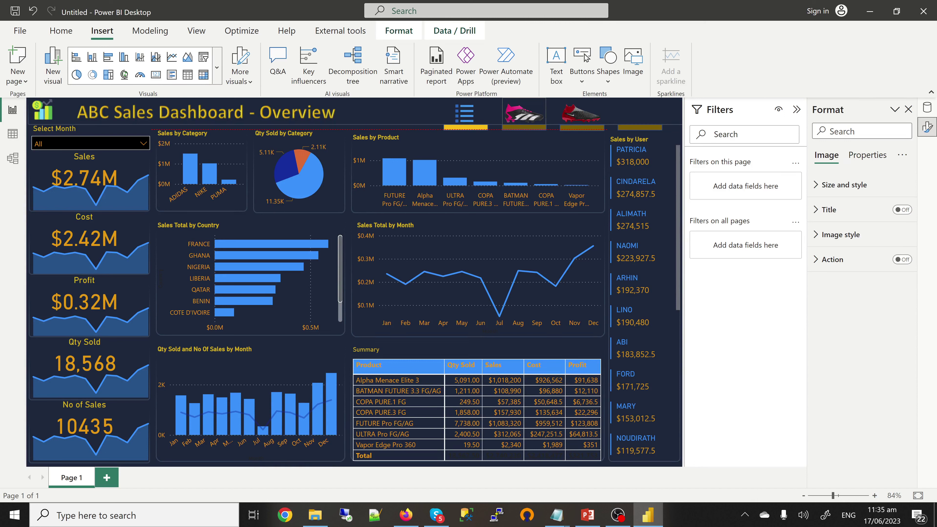
pyautogui.press('Escape')
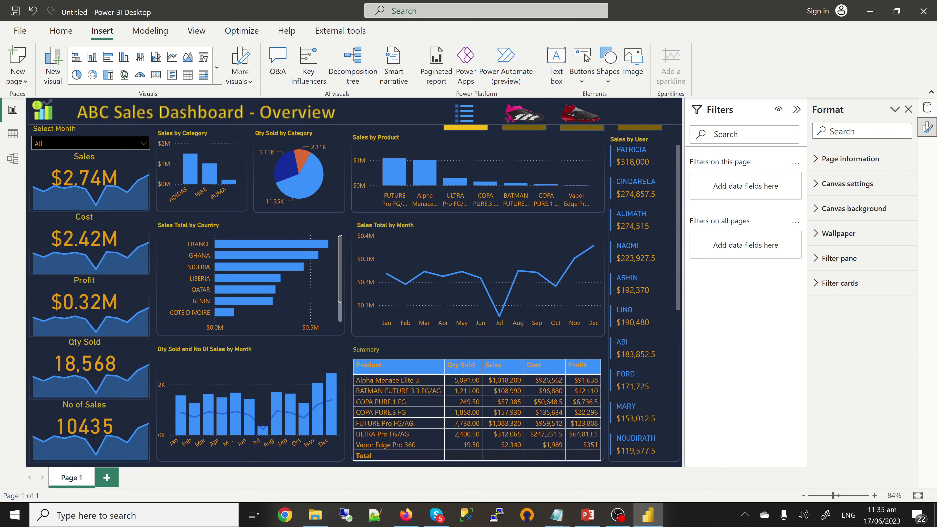
# - Insert Puma6.png from the Images folder, scale it down, and move it above the fourth header bar
pyautogui.click(632, 61)
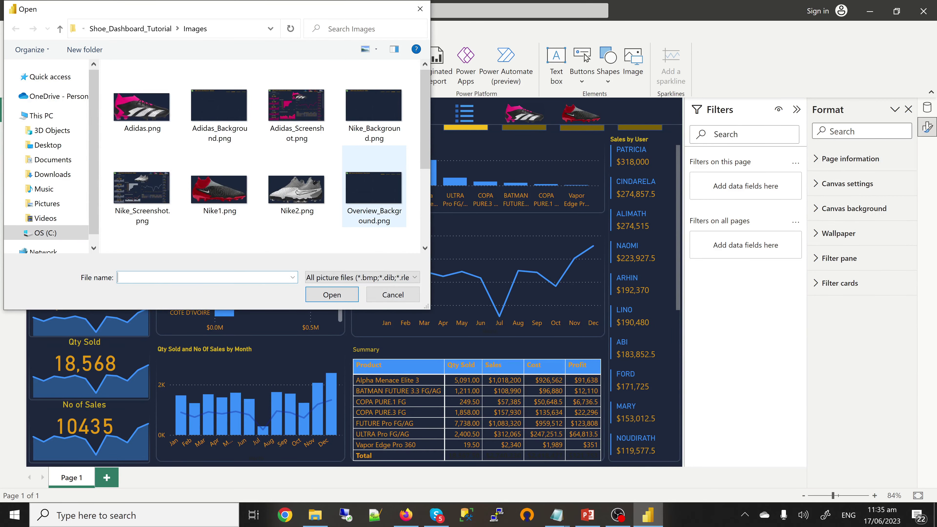
pyautogui.scroll(-2, 373, 217)
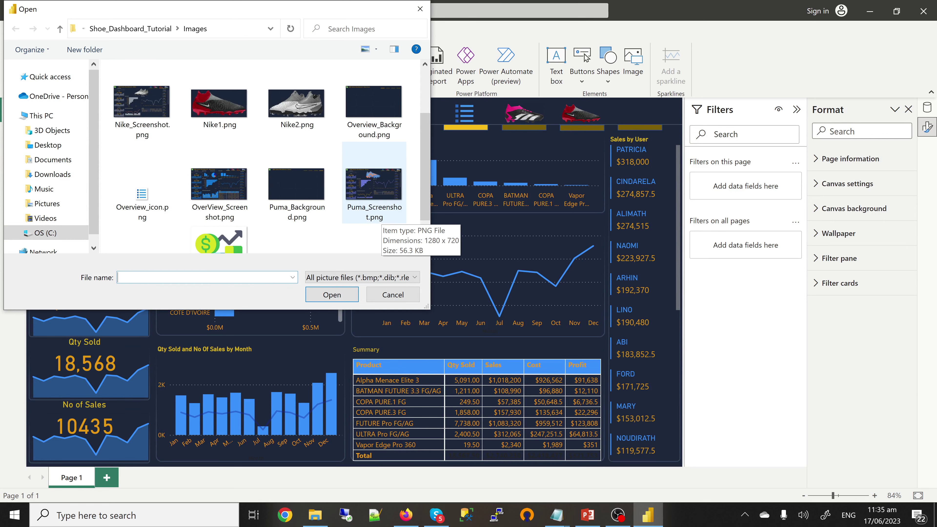
pyautogui.scroll(-1, 374, 206)
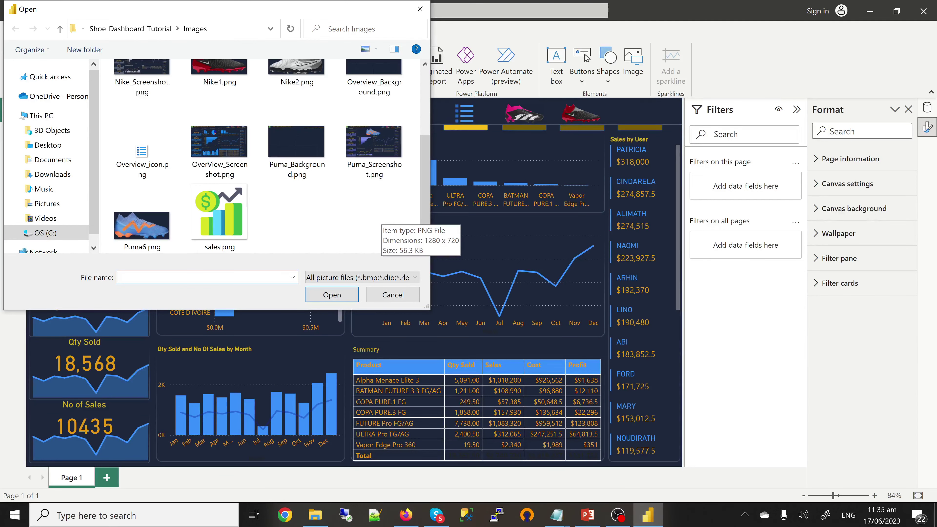
pyautogui.click(142, 225)
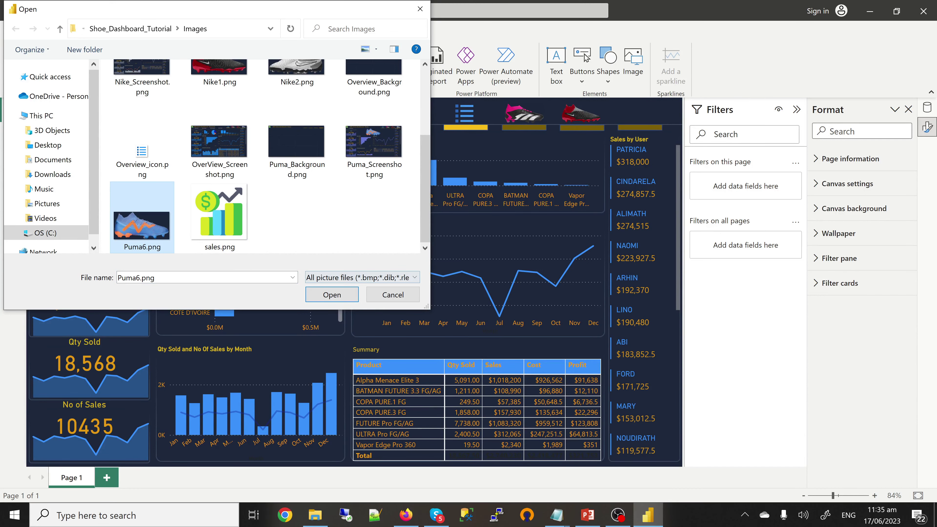
pyautogui.click(331, 294)
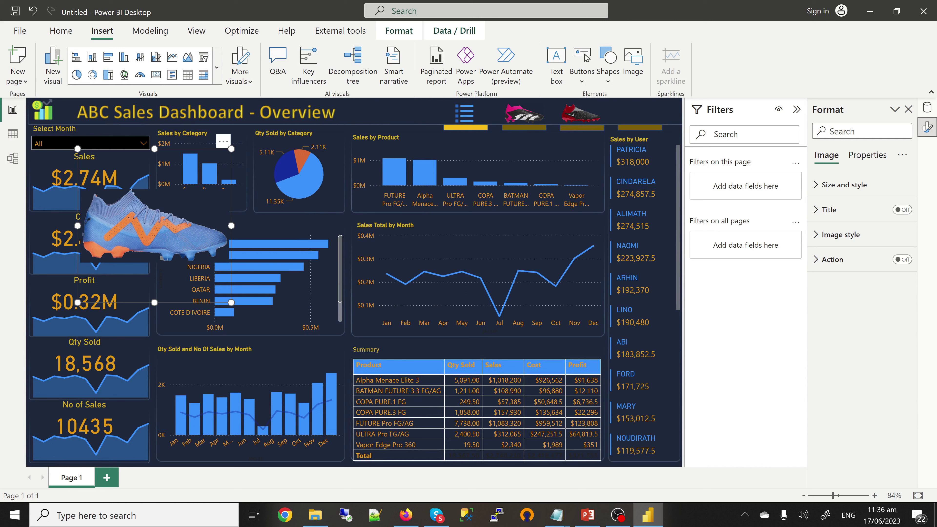
pyautogui.moveTo(231, 302); pyautogui.dragTo(142, 213)
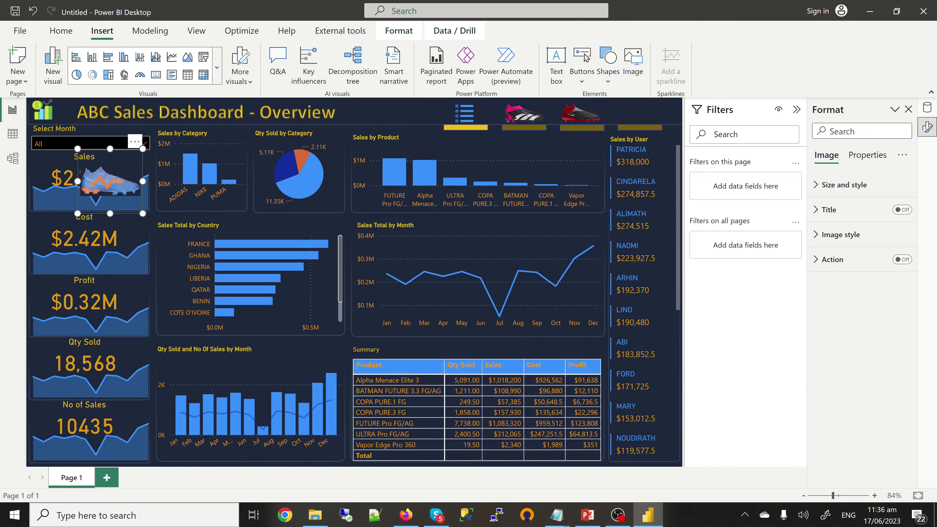
pyautogui.moveTo(110, 182); pyautogui.dragTo(645, 130)
pyautogui.moveTo(644, 162); pyautogui.dragTo(639, 110)
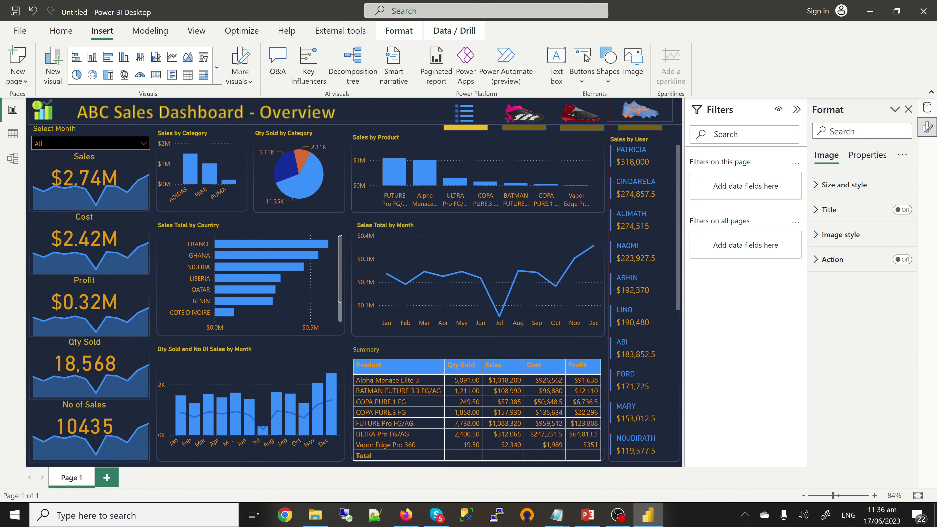
# - Fine-tune the Puma shoe image's position over the fourth header bar and widen it slightly
pyautogui.moveTo(640, 111); pyautogui.dragTo(636, 111)
pyautogui.press('Down')
pyautogui.press('Down')
pyautogui.press('Down')
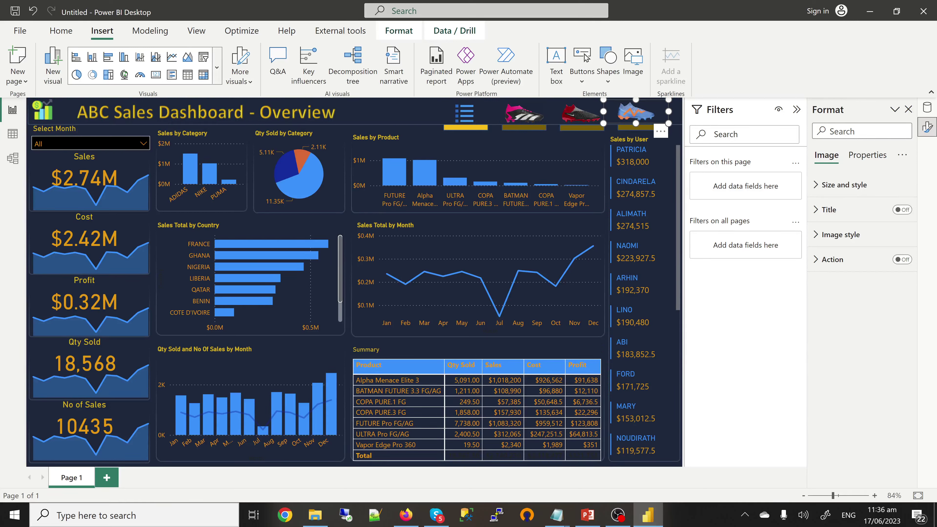
pyautogui.press('Down')
pyautogui.press('Down')
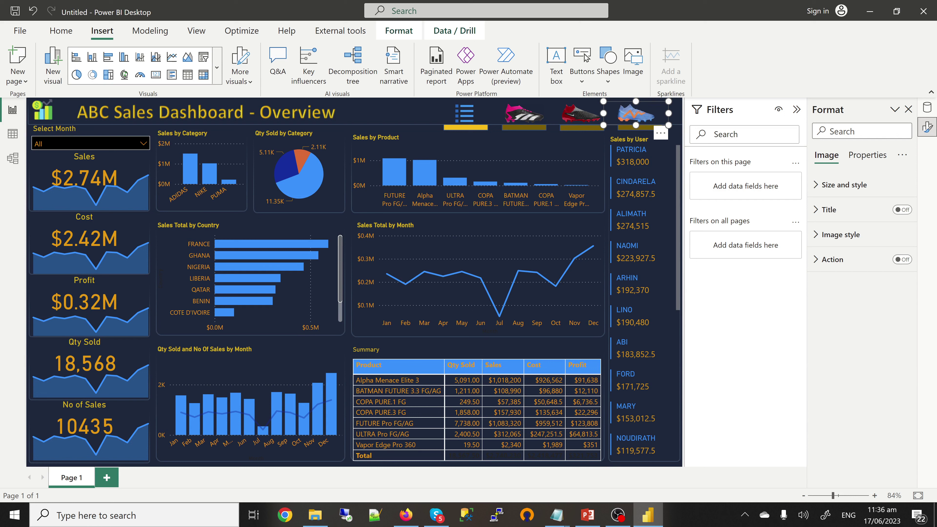
pyautogui.moveTo(668, 113); pyautogui.dragTo(673, 113)
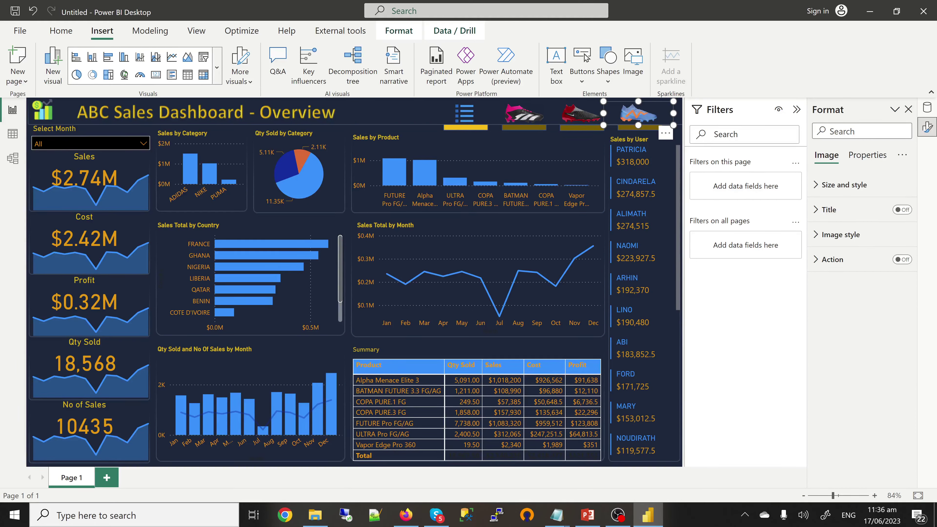
pyautogui.press('Escape')
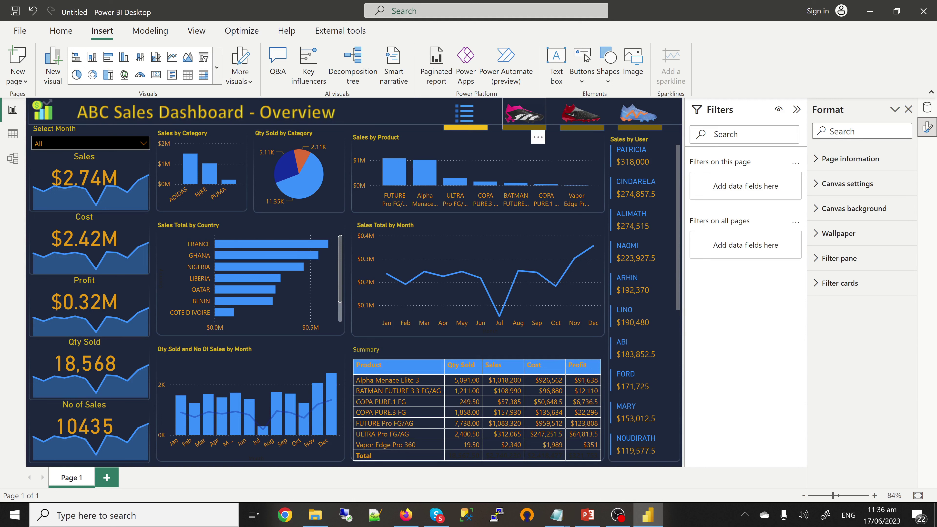
# - Switch to Firefox and examine the Adidas page of the published dashboard, then return to Power BI Desktop
pyautogui.click(405, 514)
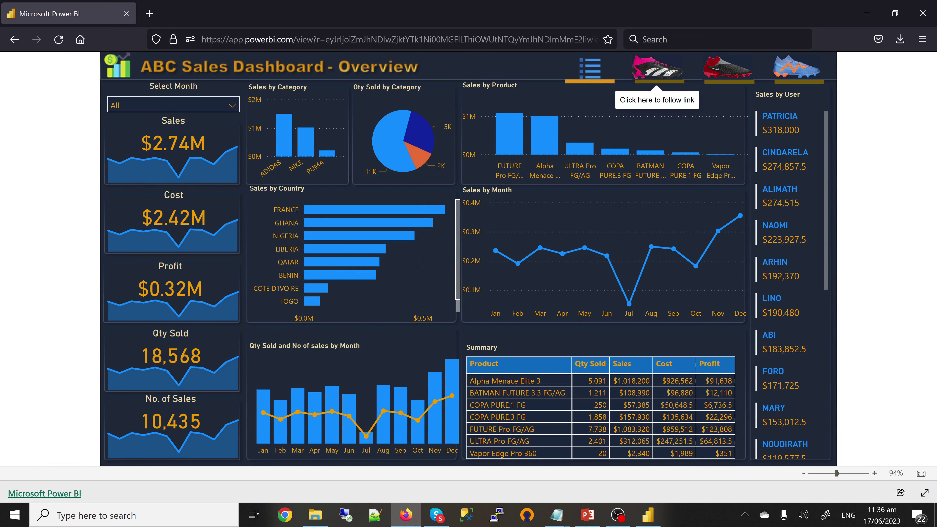
pyautogui.click(656, 69)
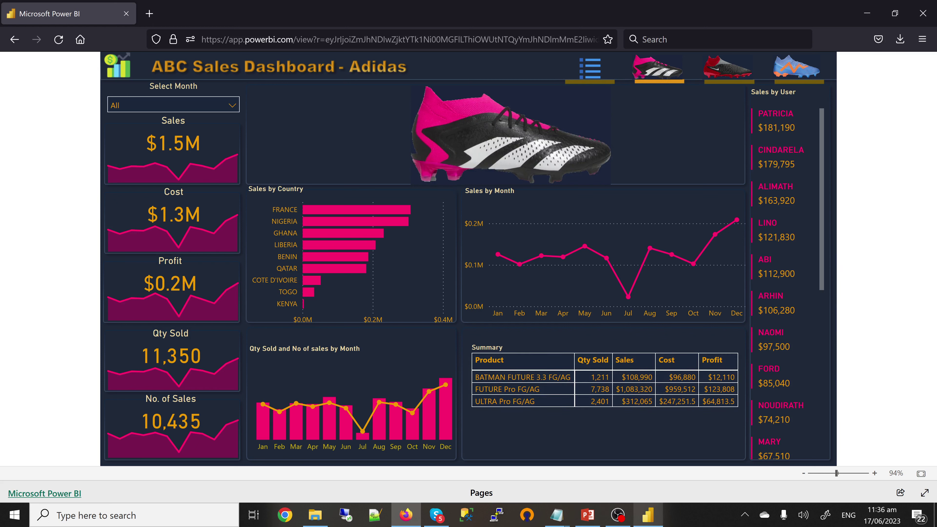
pyautogui.click(648, 515)
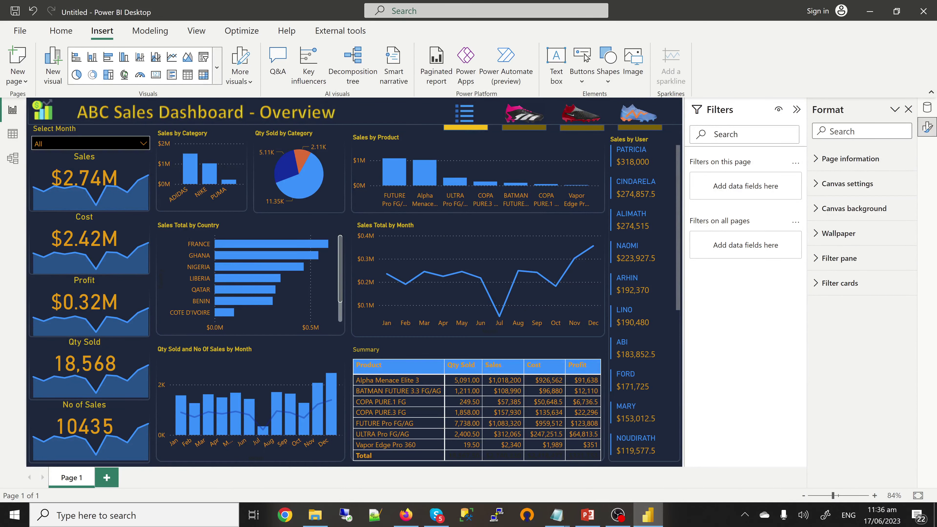
# - Rename the report page Page 1 as Overview
pyautogui.doubleClick(72, 477)
pyautogui.write('Over')
pyautogui.write('view')
pyautogui.press('Return')
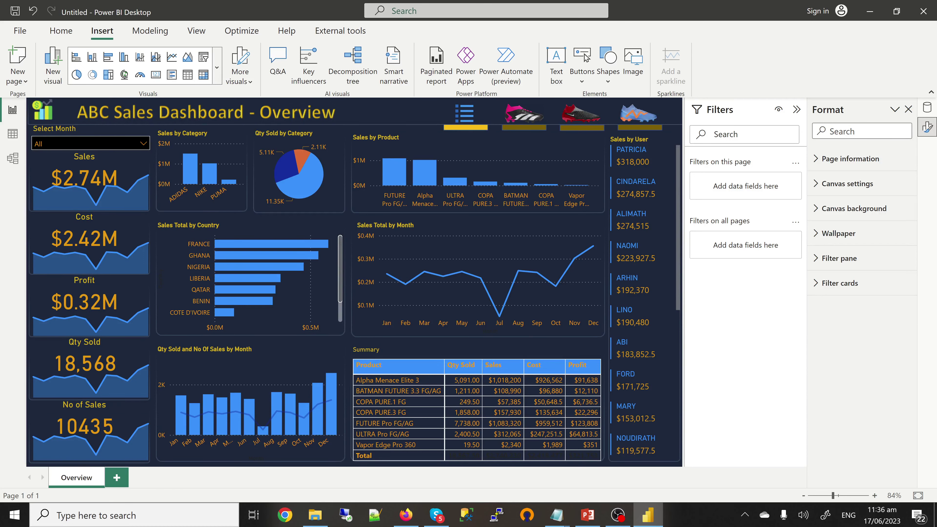
# - Duplicate the Overview page and rename the copy as Adidas
pyautogui.click(406, 515)
pyautogui.click(648, 515)
pyautogui.rightClick(73, 477)
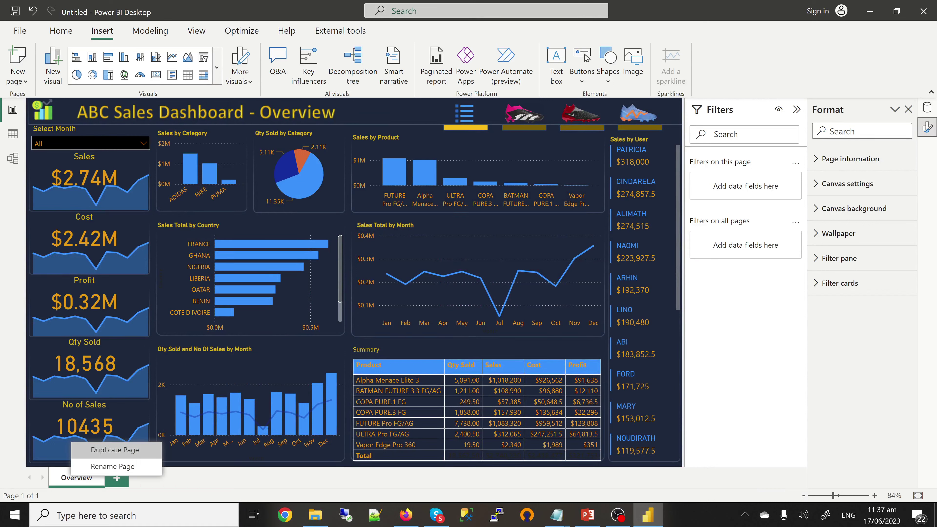
pyautogui.click(110, 449)
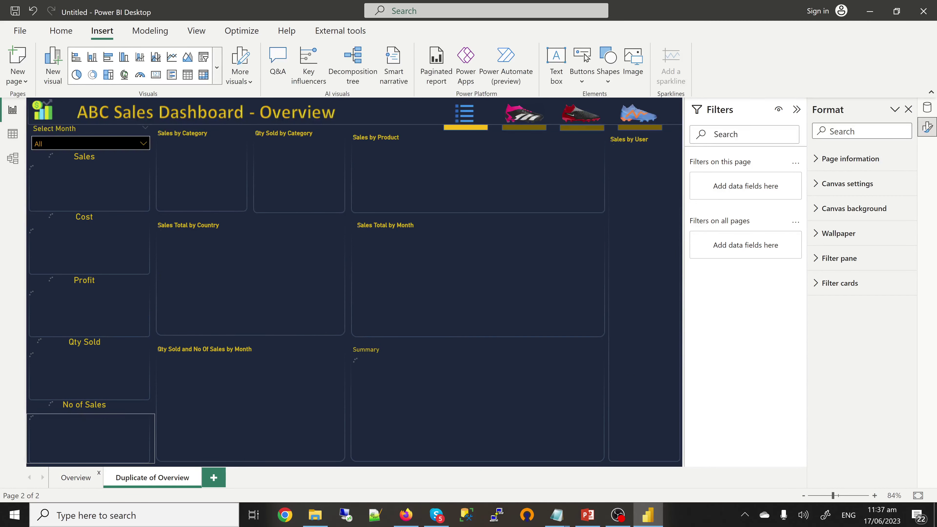
pyautogui.doubleClick(153, 477)
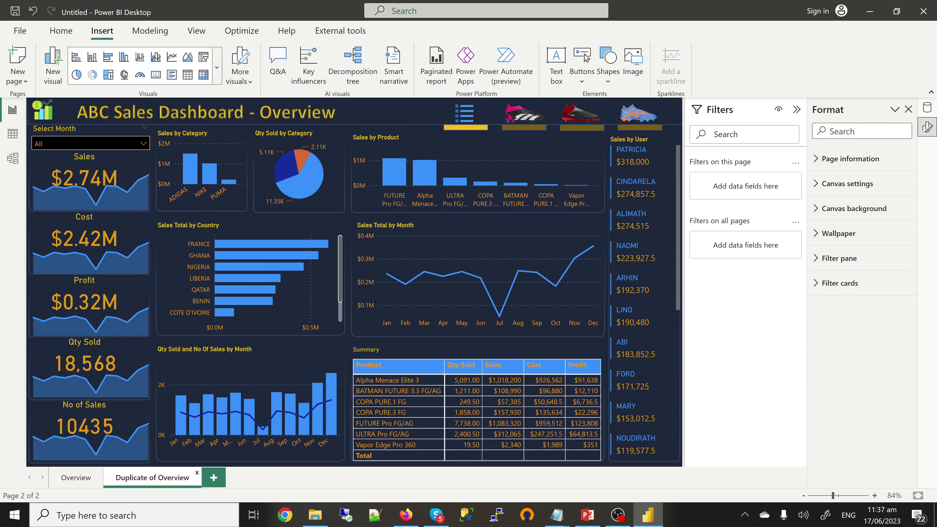
pyautogui.doubleClick(152, 477)
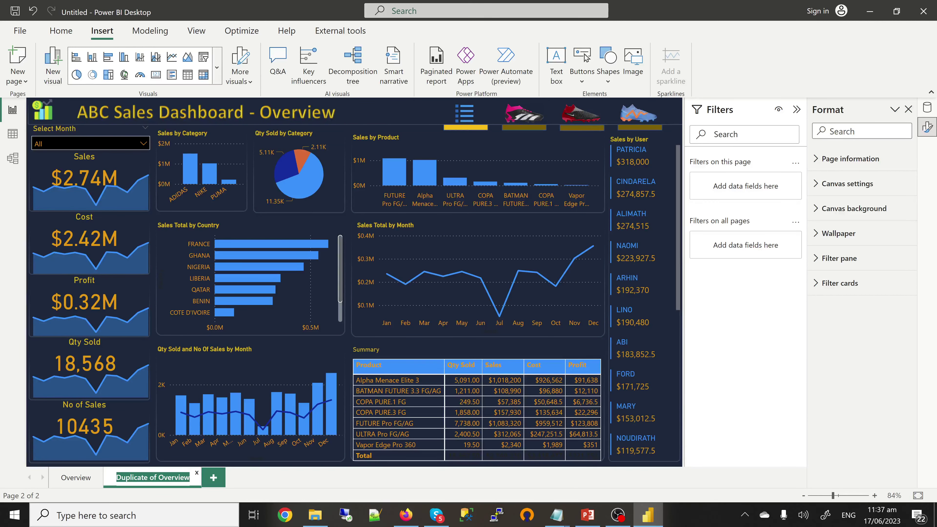
pyautogui.write('Adidas')
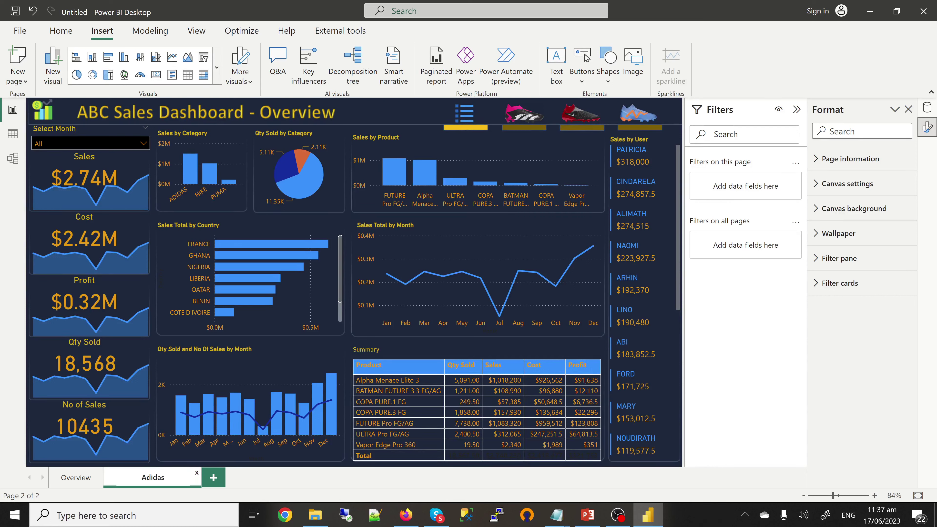
pyautogui.press('Return')
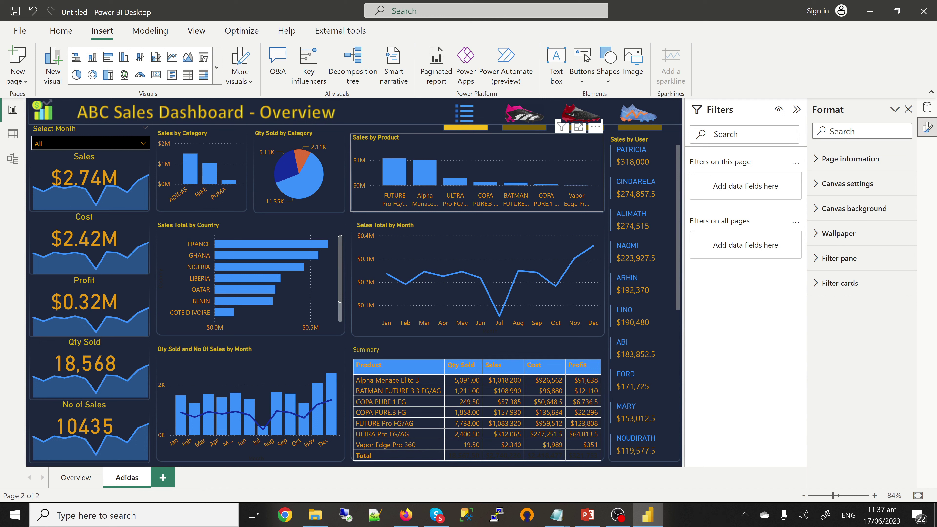
# - Delete the Sales by Product, Qty Sold by Category and Sales by Category charts from the Adidas page
pyautogui.click(477, 148)
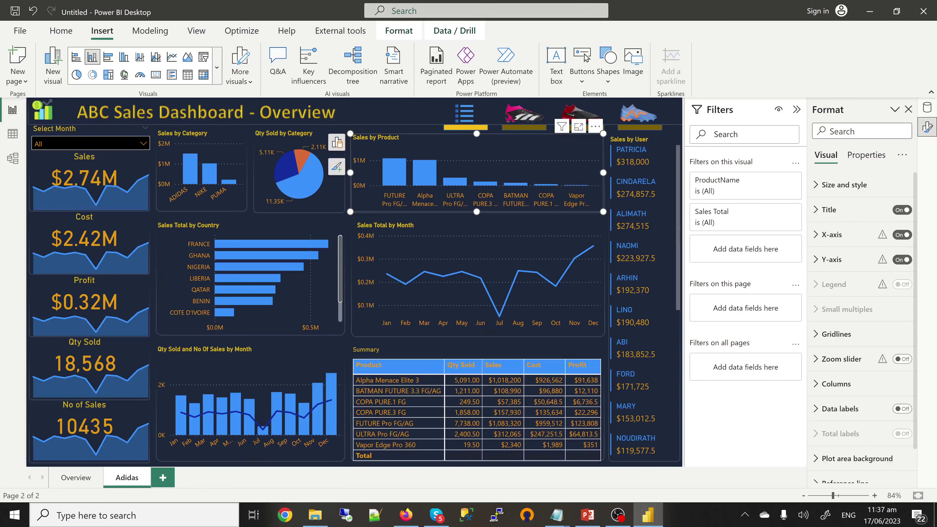
pyautogui.press('Delete')
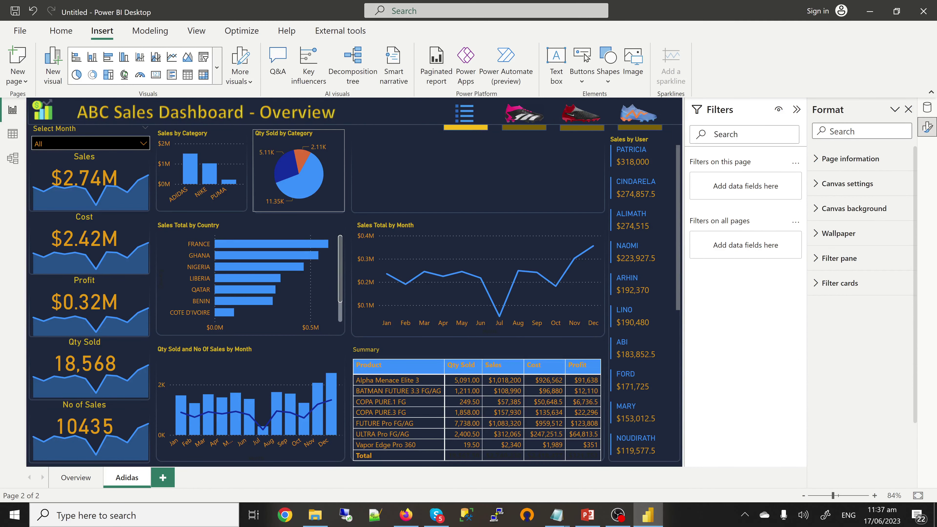
pyautogui.click(325, 147)
pyautogui.press('Delete')
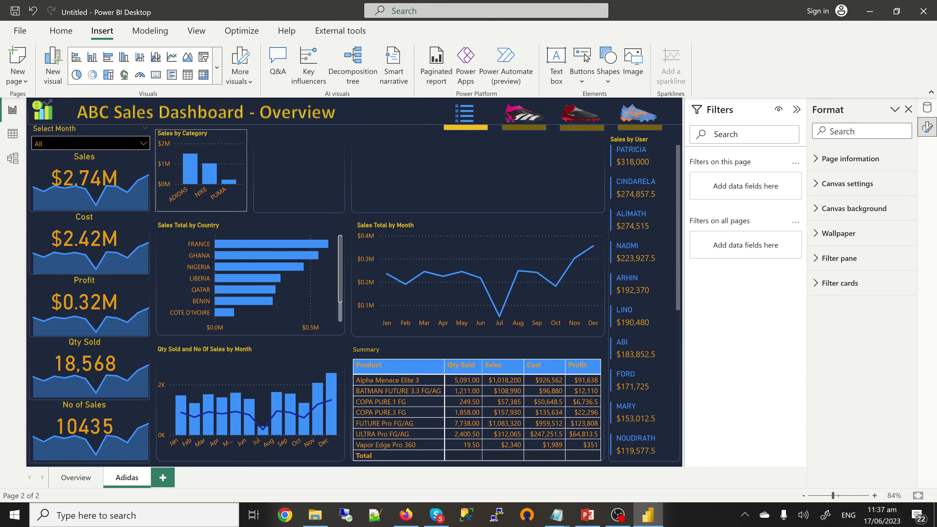
pyautogui.press('Delete')
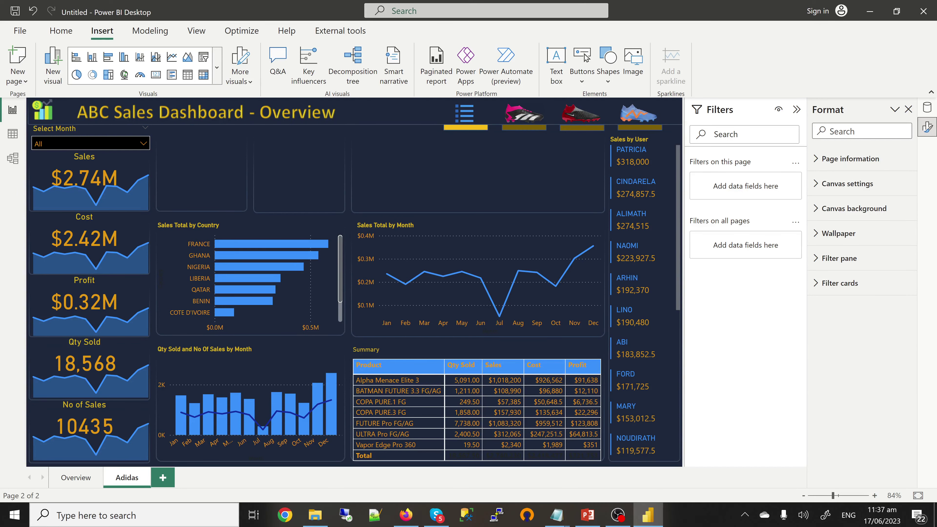
# - Replace the Adidas page's canvas background image with ourAdidas_Background.png from the Shoe_Dashboard_Tutorial PowerPoint folder
pyautogui.click(853, 208)
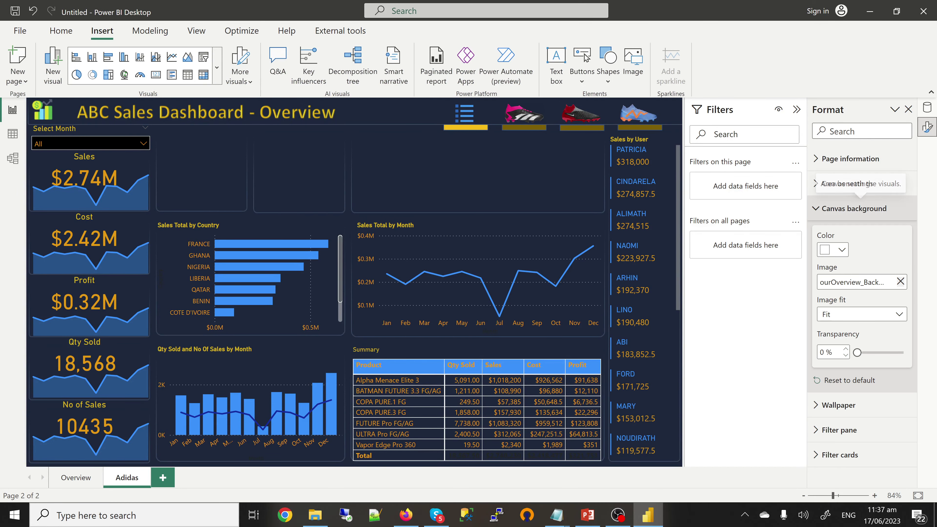
pyautogui.click(899, 281)
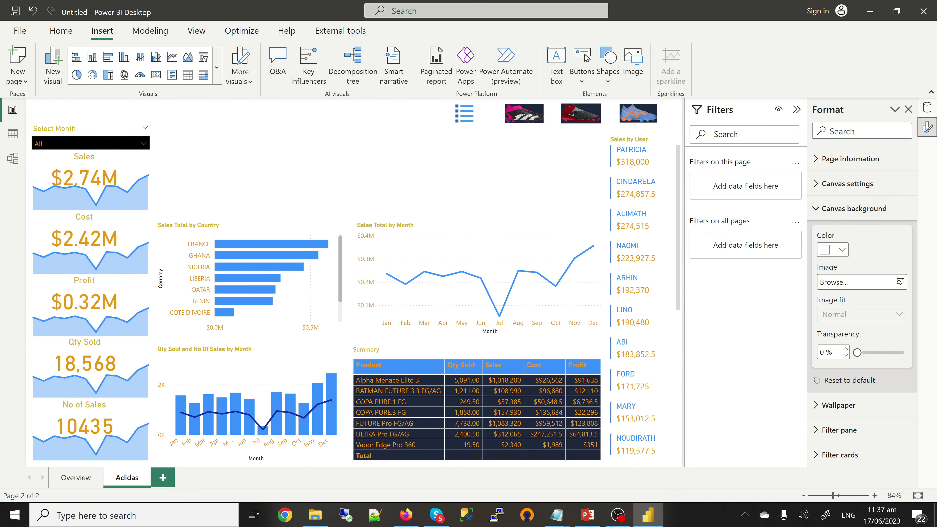
pyautogui.click(900, 281)
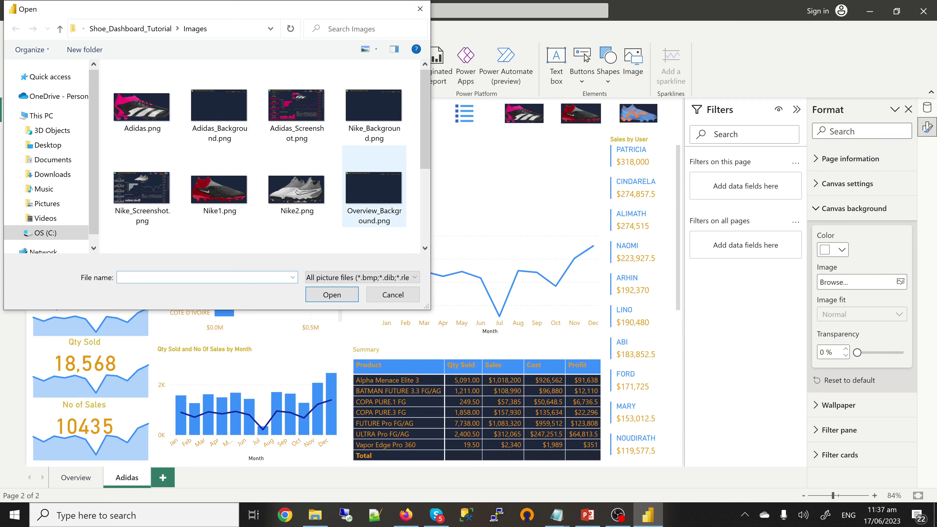
pyautogui.scroll(-1, 374, 239)
pyautogui.scroll(-1, 373, 239)
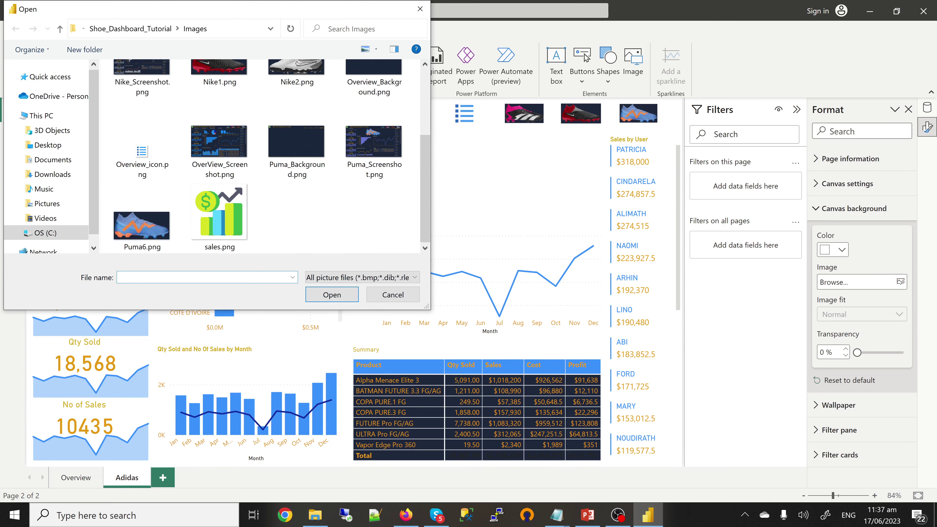
pyautogui.scroll(2, 357, 209)
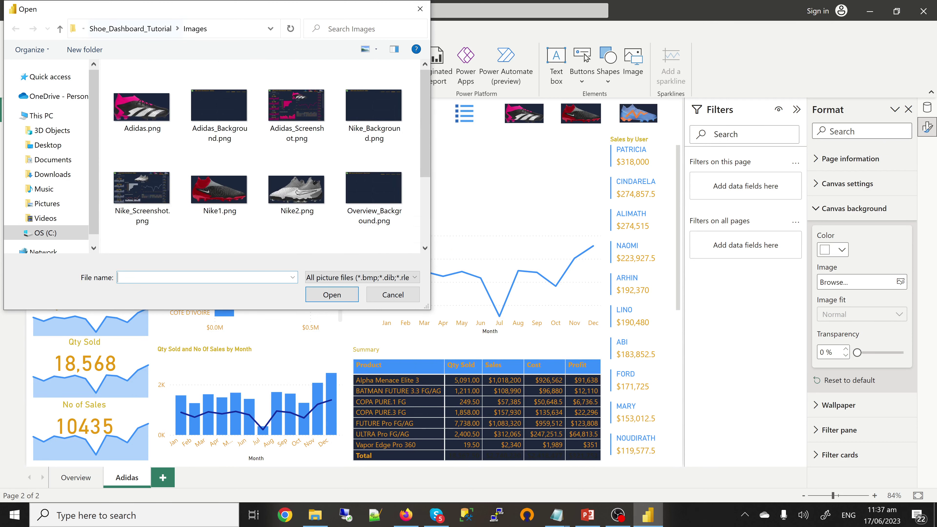
pyautogui.click(130, 28)
pyautogui.doubleClick(143, 112)
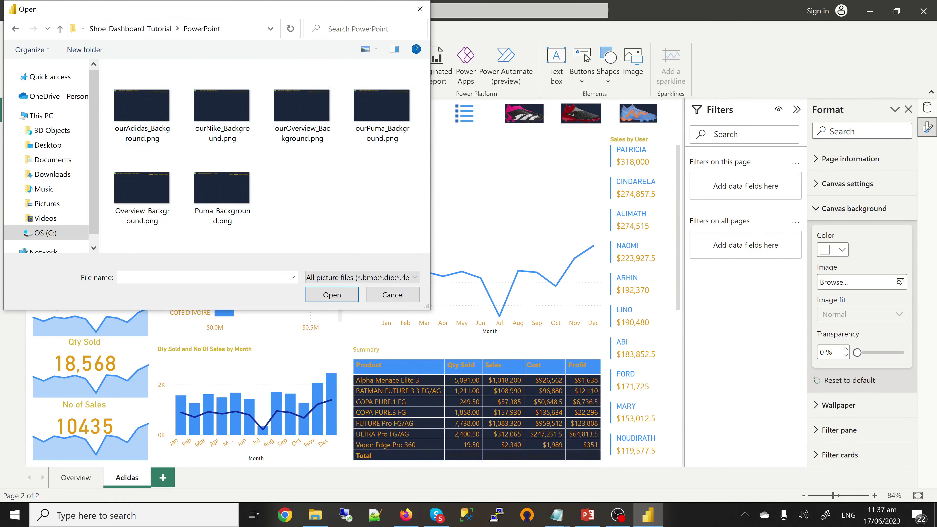
pyautogui.click(142, 105)
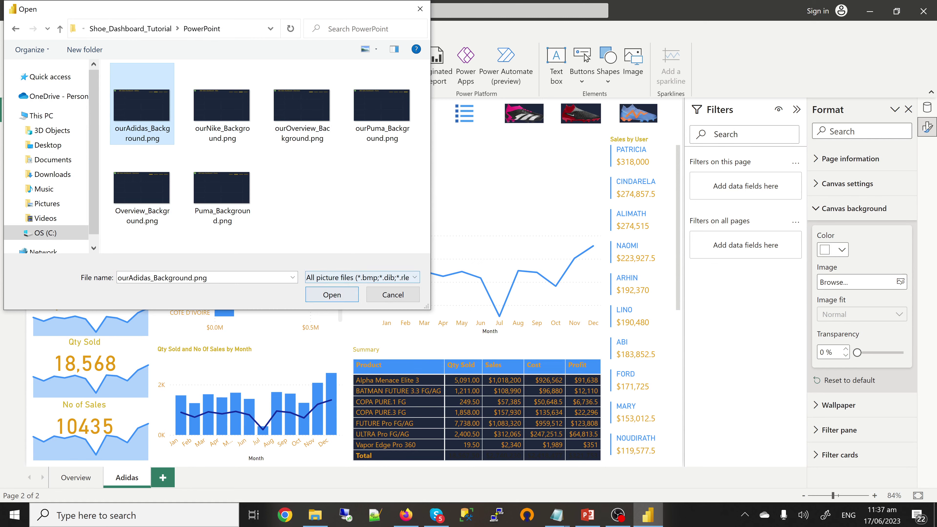
pyautogui.click(332, 294)
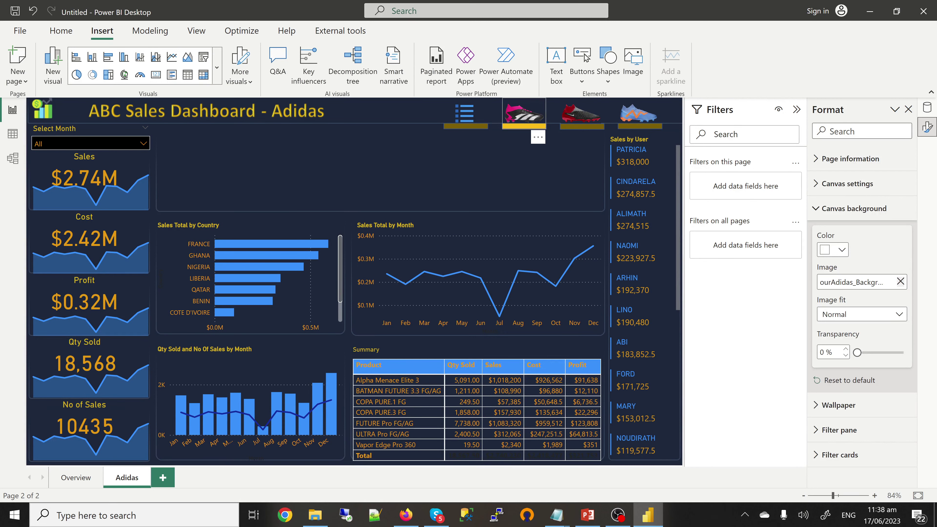
# - Duplicate the Adidas header shoe image and place the copy, enlarged, in the empty panel above the country and month charts
pyautogui.click(524, 113)
pyautogui.press('Escape')
pyautogui.hotkey('ctrl', 'z')
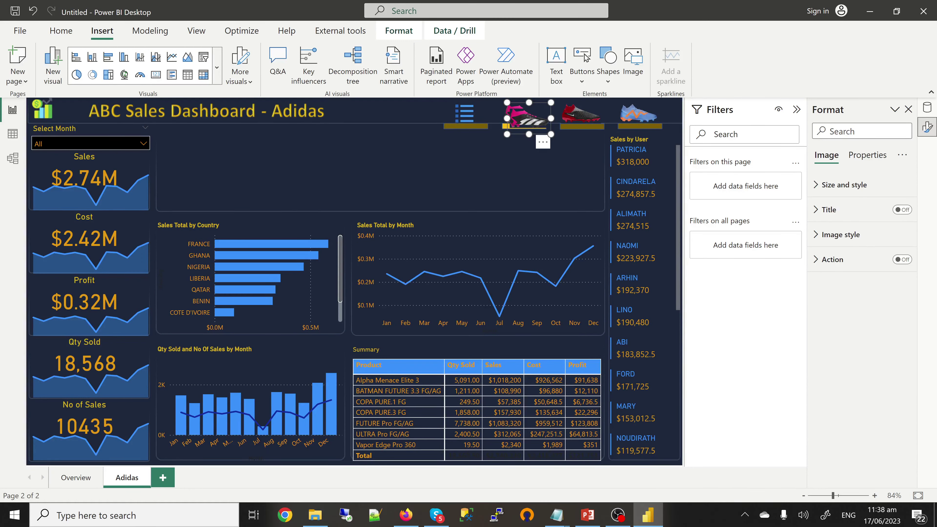
pyautogui.moveTo(523, 113); pyautogui.dragTo(468, 211)
pyautogui.press('Escape')
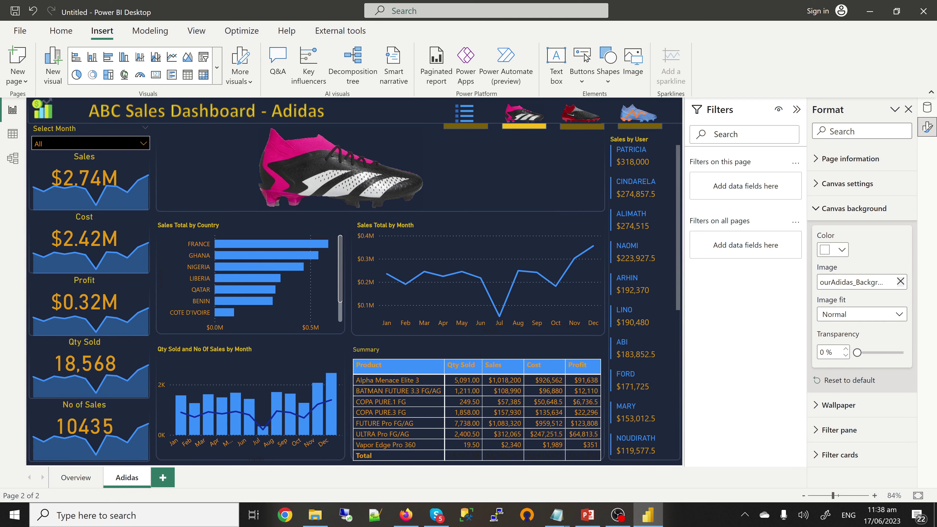
# - Add CategoryName from the ProductCategory table as a filter on the Adidas page and restrict it to ADIDAS
pyautogui.click(927, 107)
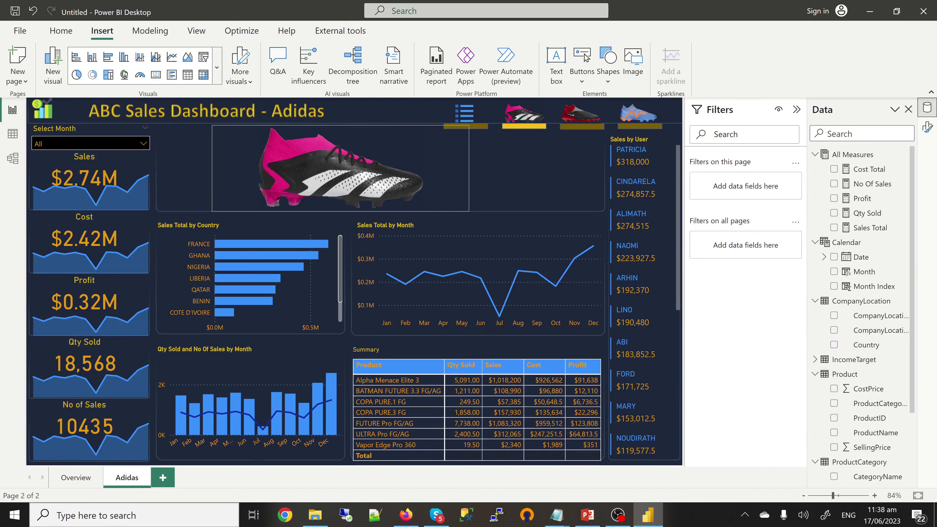
pyautogui.scroll(-3, 878, 430)
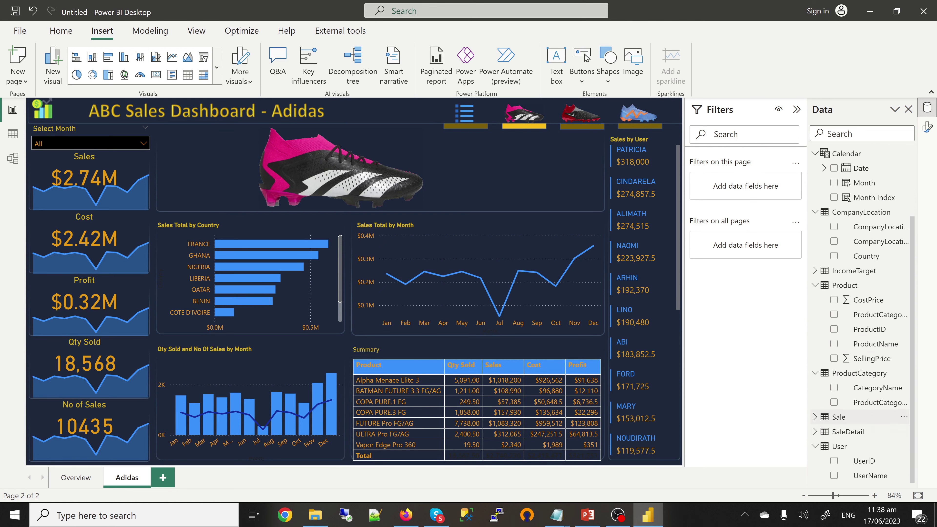
pyautogui.scroll(2, 877, 428)
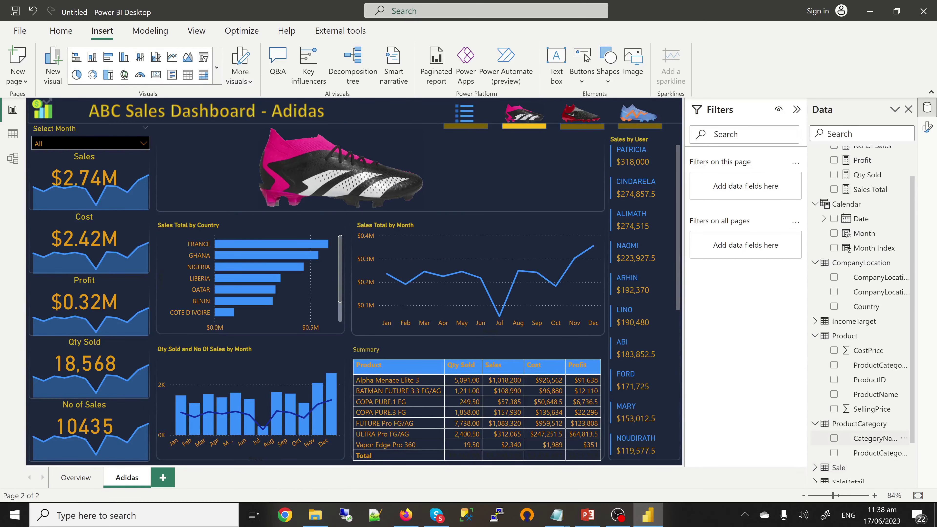
pyautogui.moveTo(873, 438); pyautogui.dragTo(745, 186)
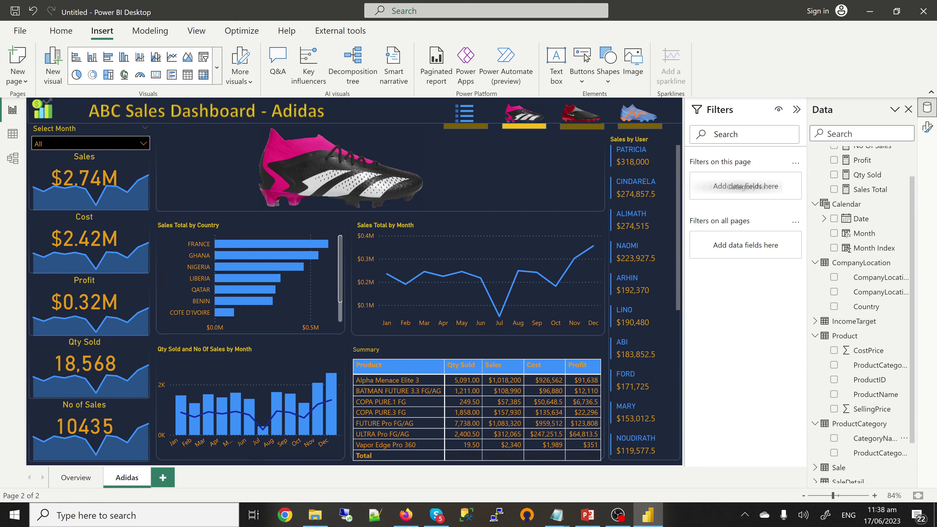
pyautogui.moveTo(745, 186); pyautogui.dragTo(745, 186)
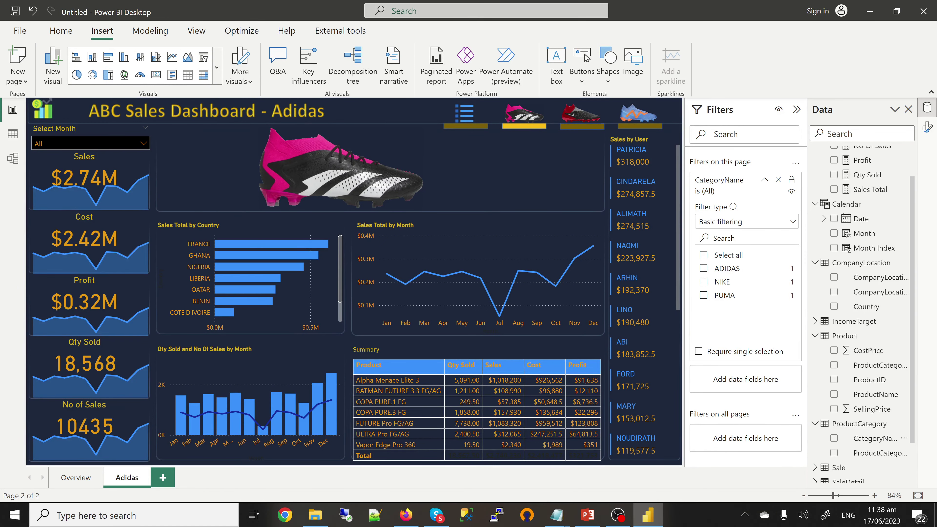
pyautogui.click(703, 268)
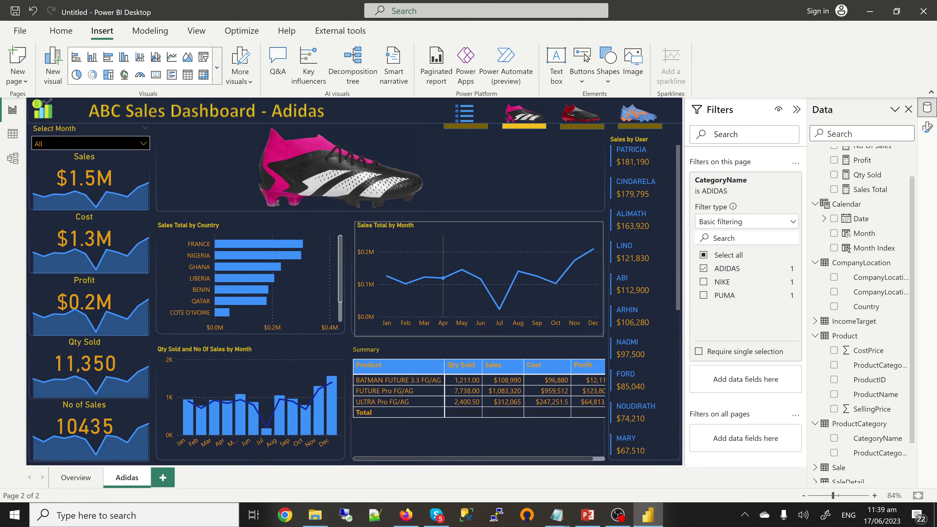
# - Hide the Adidas page and duplicate it as a new page named Nike
pyautogui.rightClick(124, 477)
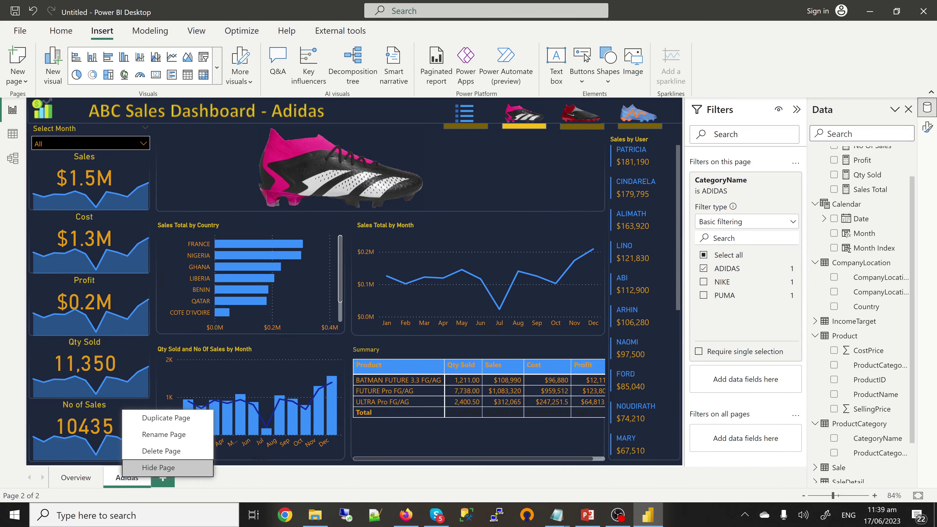
pyautogui.click(158, 467)
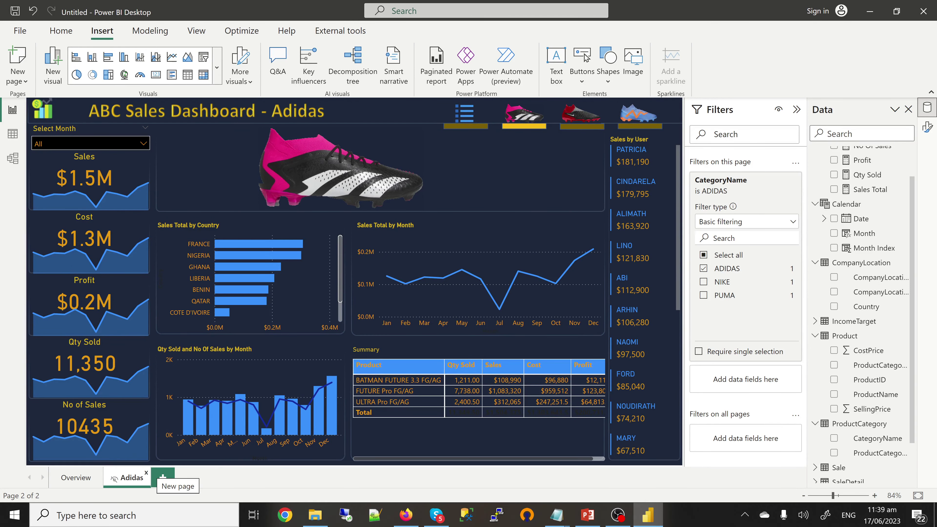
pyautogui.rightClick(125, 477)
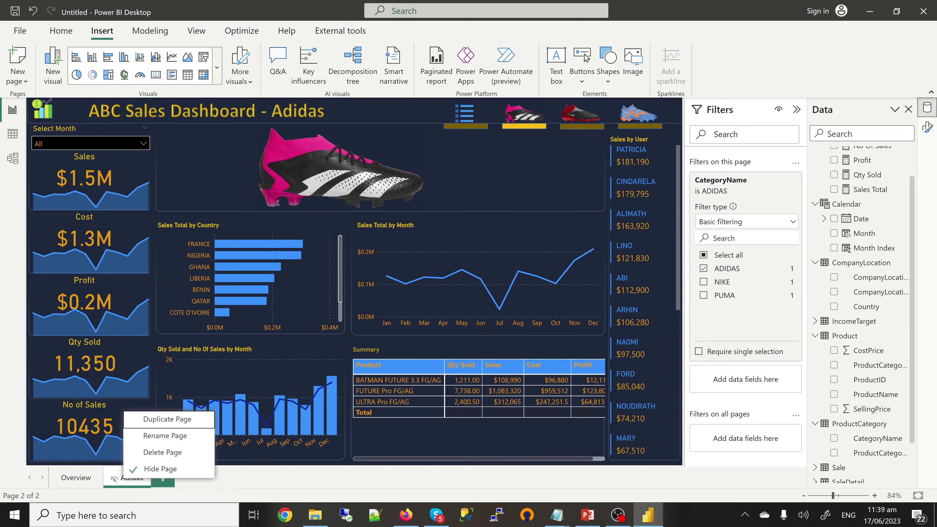
pyautogui.click(167, 419)
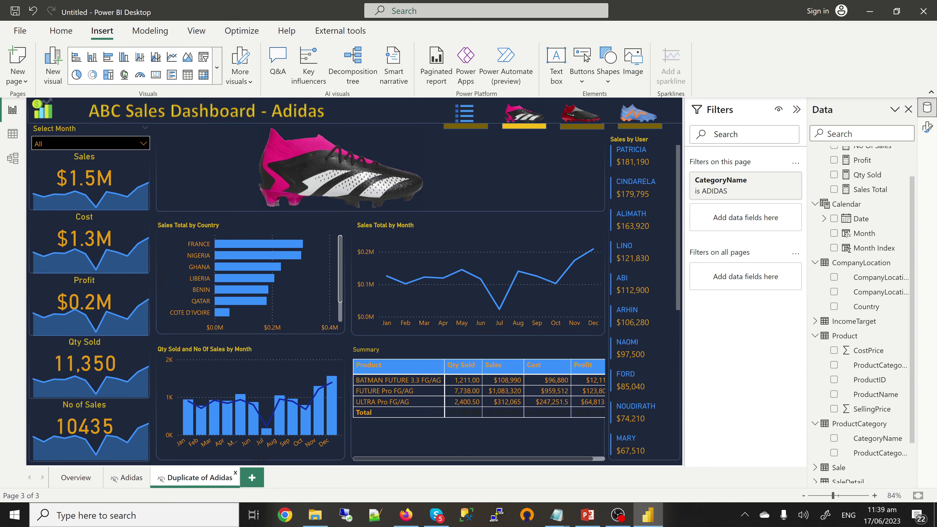
pyautogui.doubleClick(199, 477)
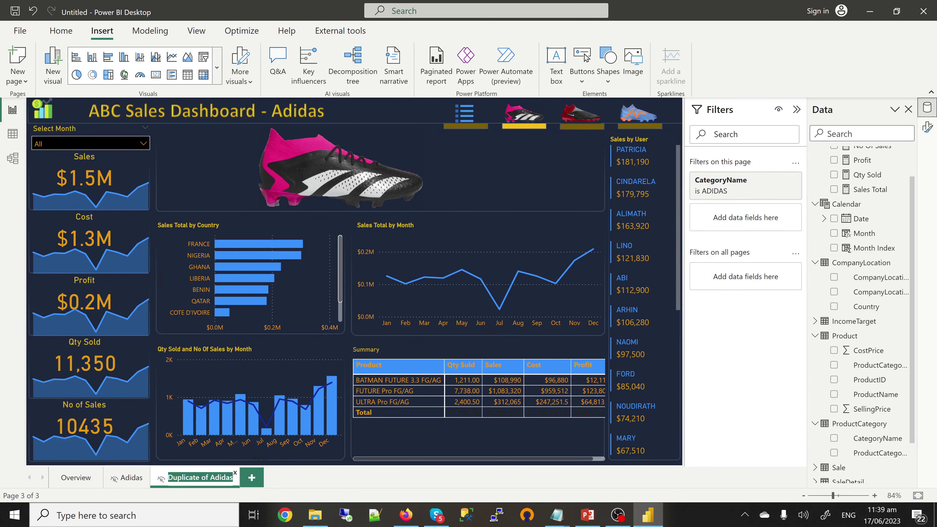
pyautogui.write('Nike')
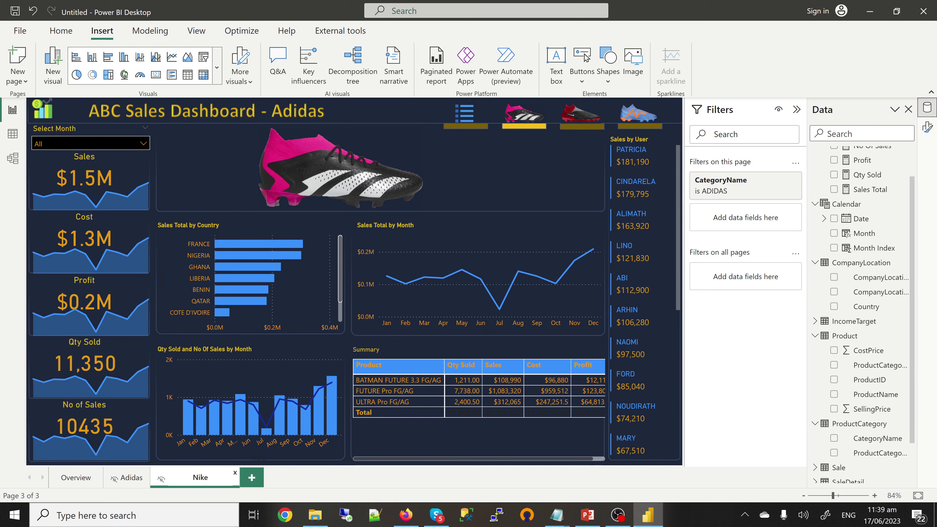
pyautogui.press('Return')
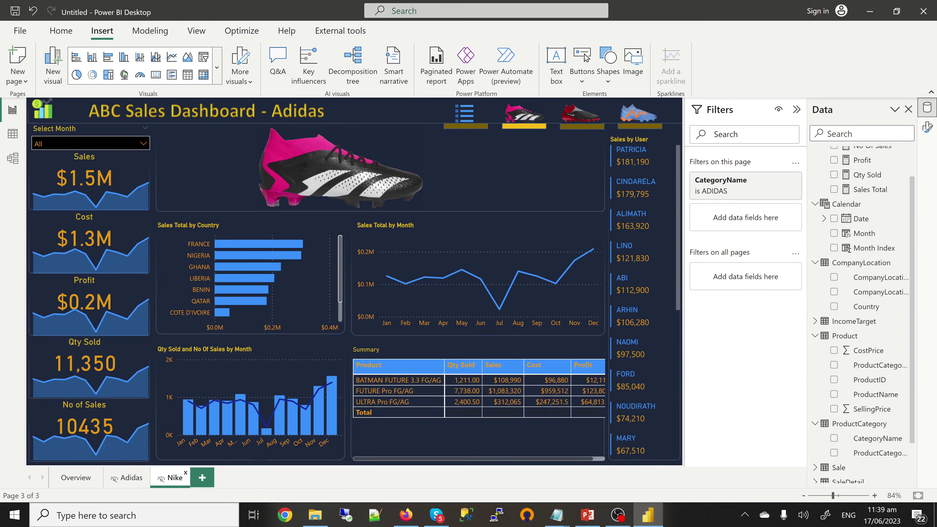
# - Duplicate the Nike page and rename the copy as Puma
pyautogui.rightClick(172, 477)
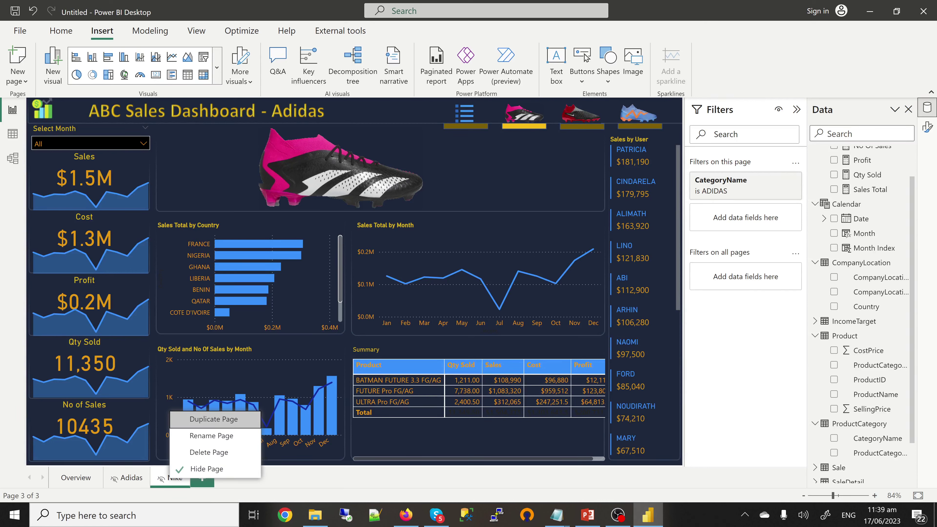
pyautogui.click(213, 419)
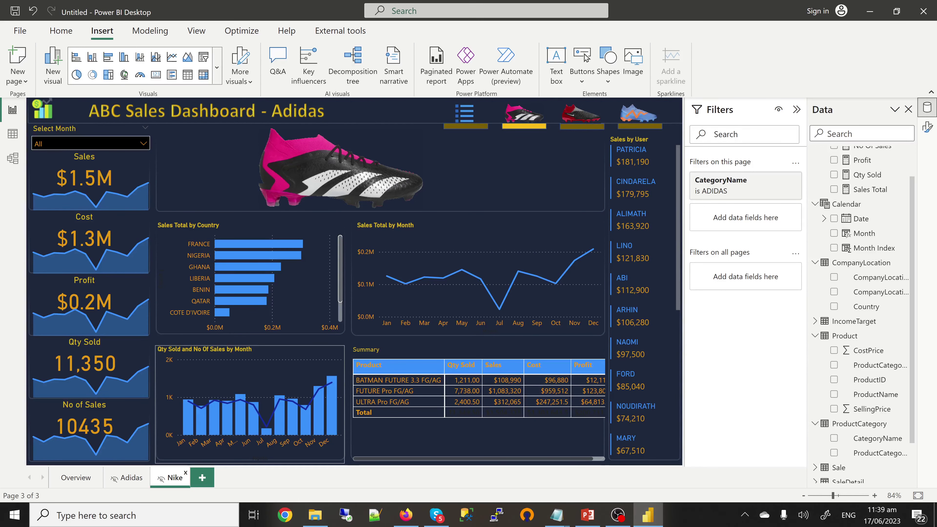
pyautogui.doubleClick(236, 477)
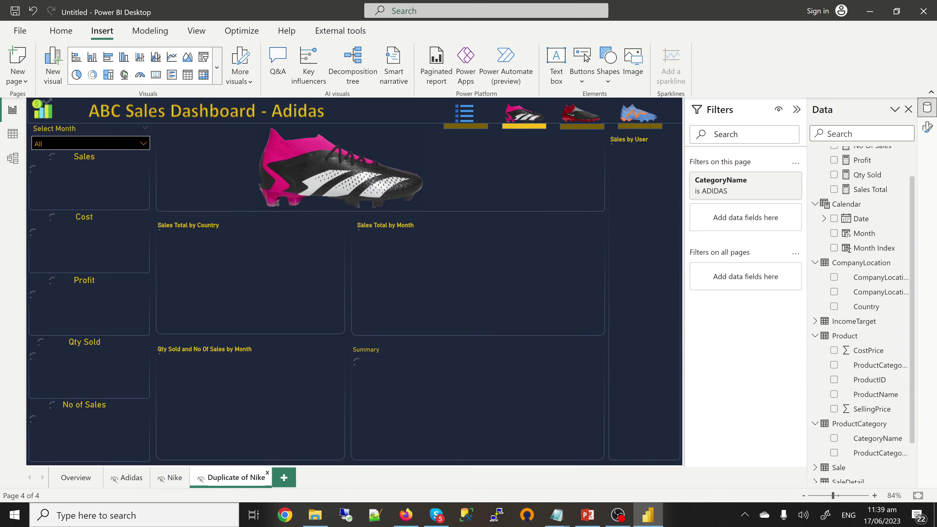
pyautogui.doubleClick(217, 477)
pyautogui.click(217, 477)
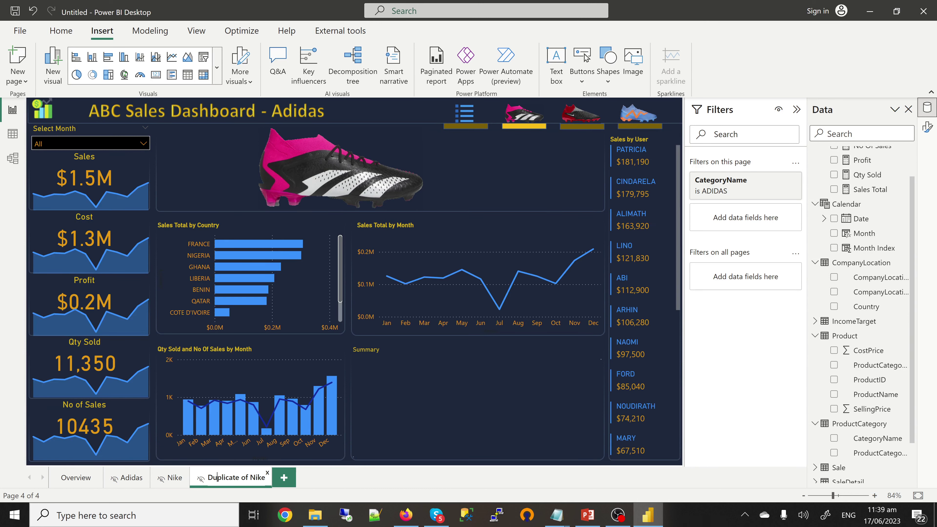
pyautogui.doubleClick(217, 478)
pyautogui.press('BackSpace')
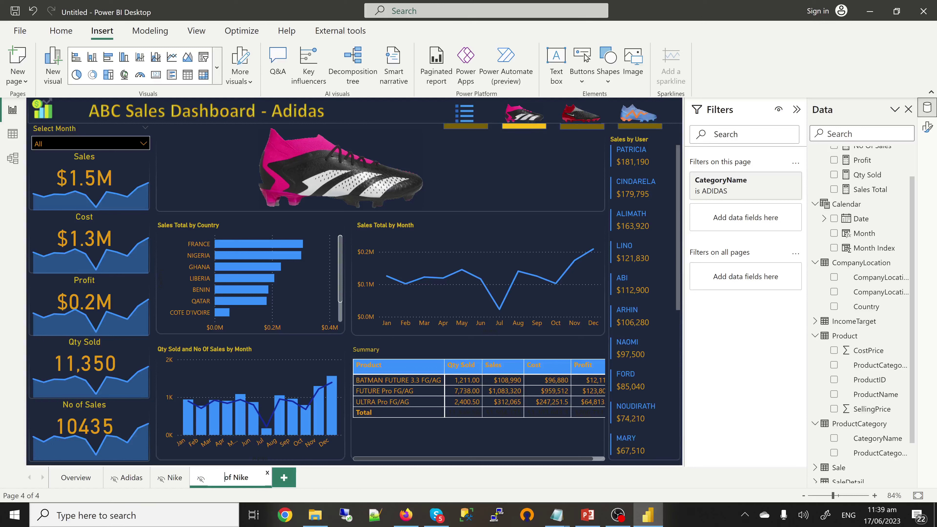
pyautogui.press('Delete')
pyautogui.press('Delete')
pyautogui.press('Delete')
pyautogui.press('Delete')
pyautogui.press('Delete')
pyautogui.press('Delete')
pyautogui.press('Delete')
pyautogui.write('Puma')
pyautogui.press('Return')
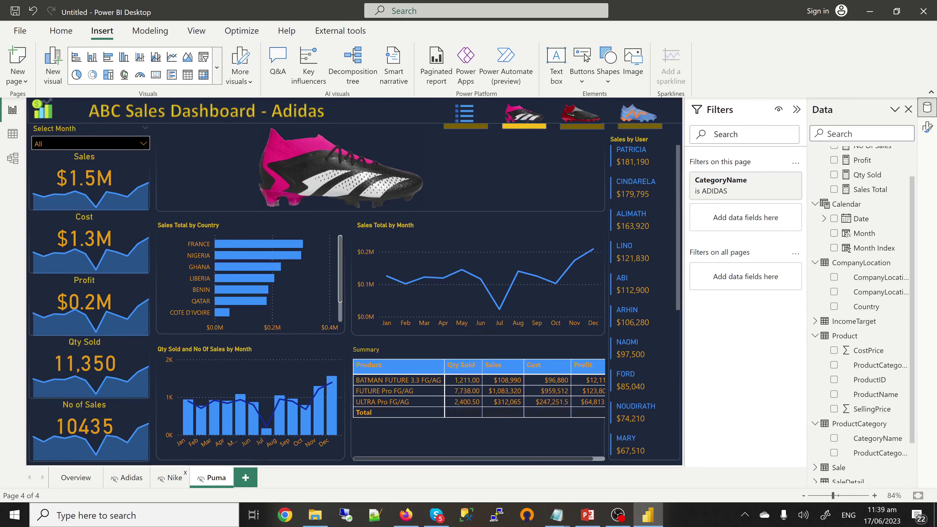
# - Change the Nike page's CategoryName filter from ADIDAS to NIKE
pyautogui.click(174, 477)
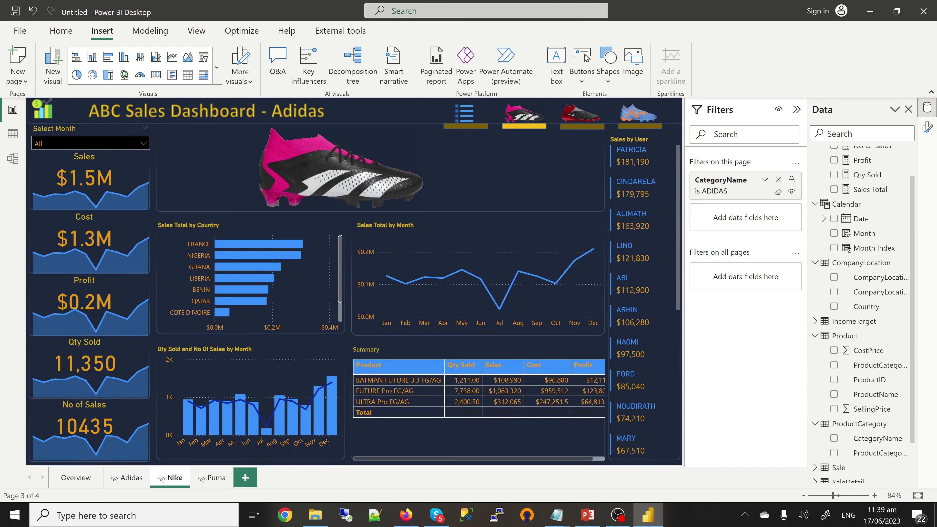
pyautogui.click(764, 179)
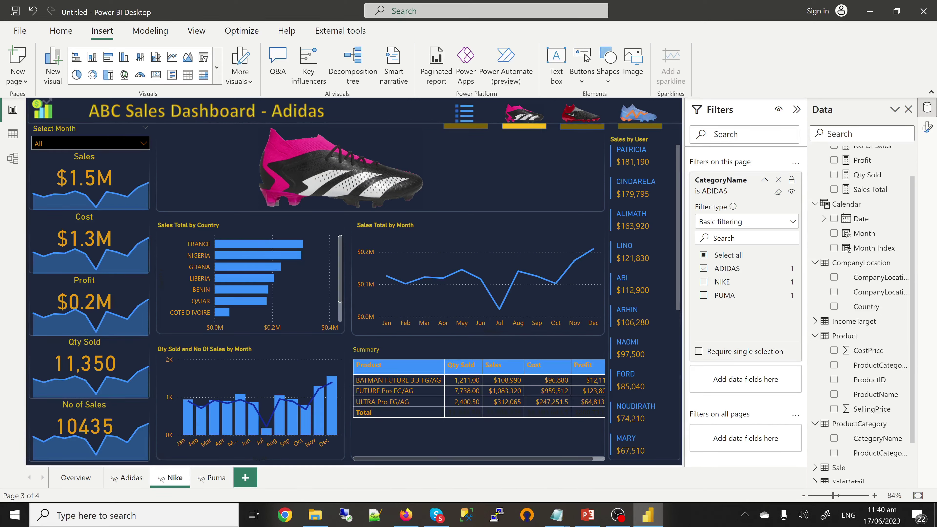
pyautogui.click(703, 268)
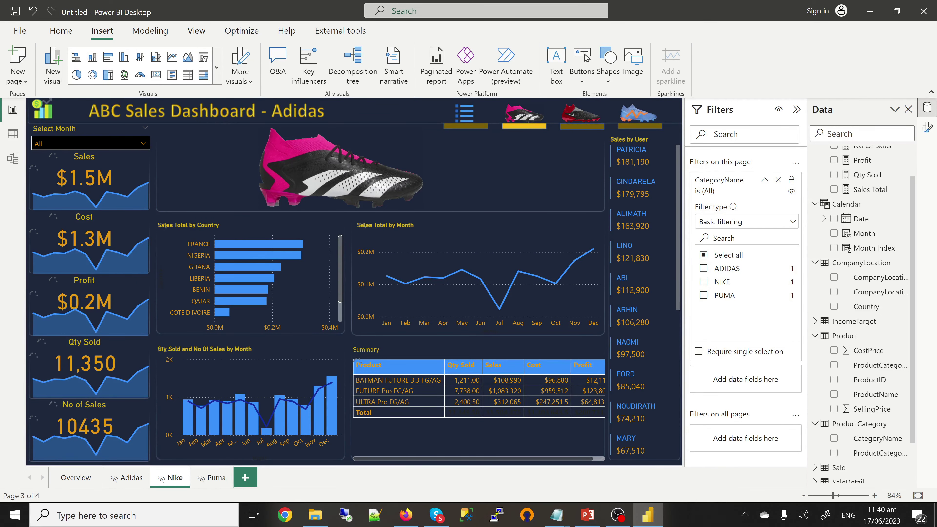
pyautogui.click(703, 282)
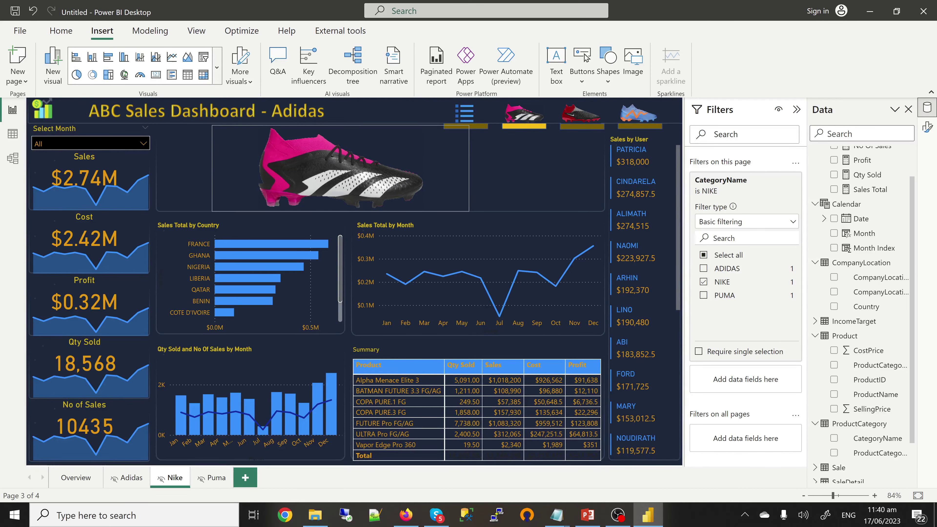
# - Replace the Nike page's large Adidas shoe with Nike2.png from the Images folder, sized to fit the panel above the country and month charts
pyautogui.press('Delete')
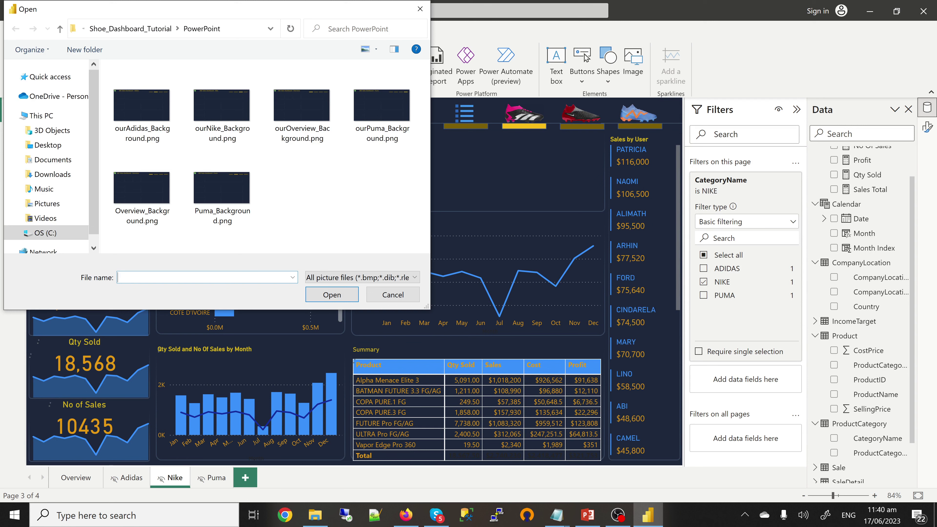
pyautogui.click(130, 29)
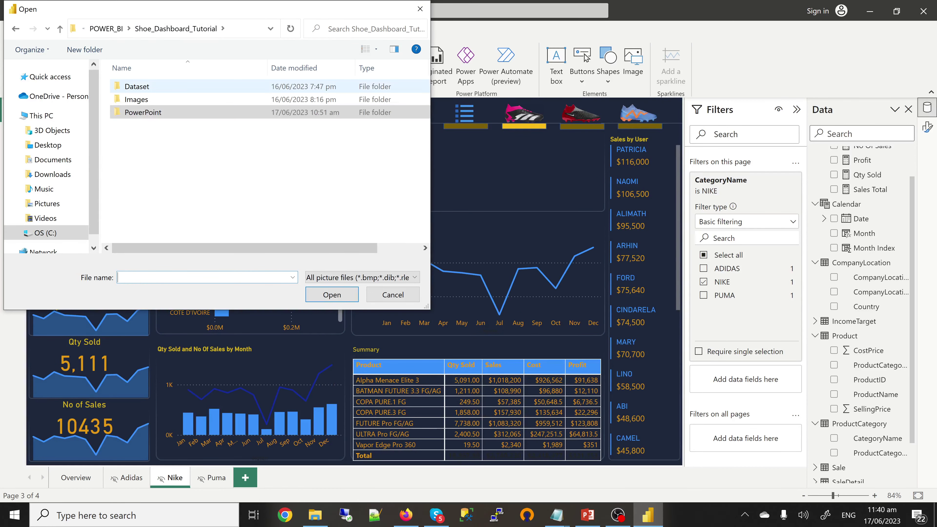
pyautogui.doubleClick(148, 99)
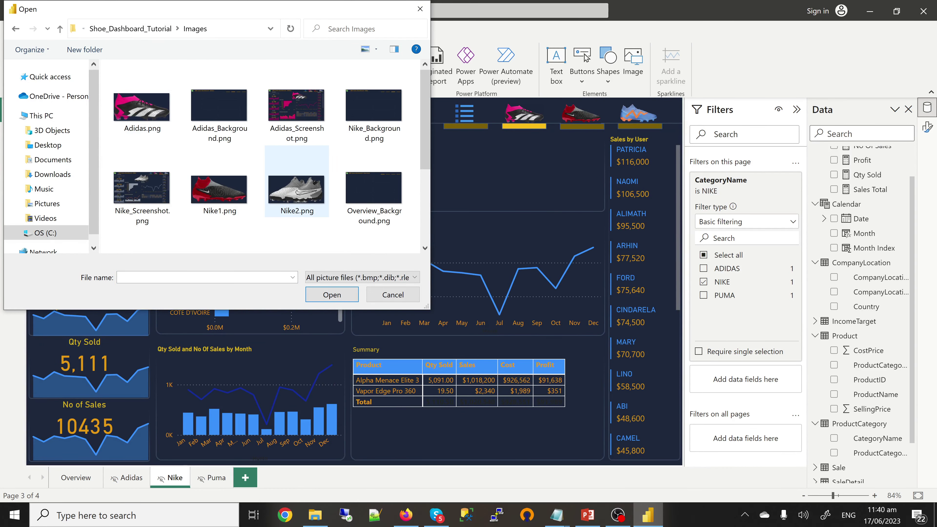
pyautogui.doubleClick(297, 188)
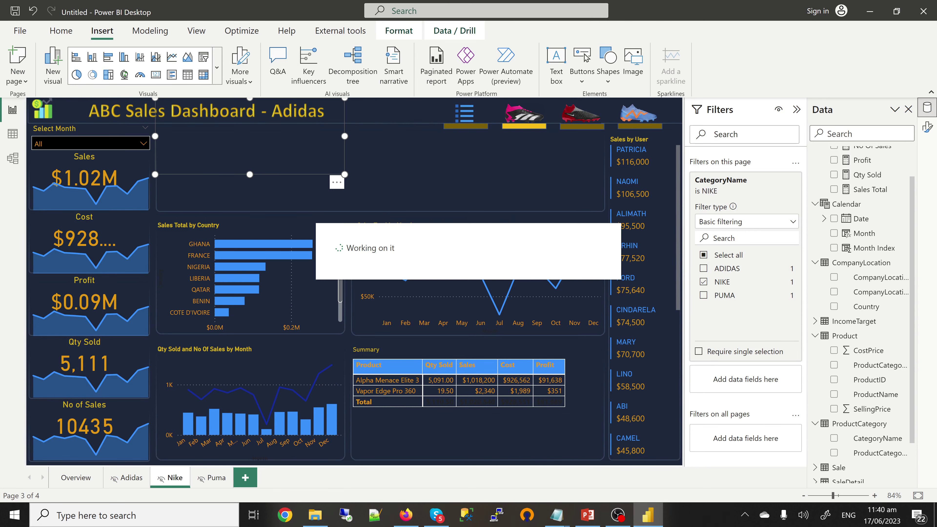
pyautogui.moveTo(250, 136); pyautogui.dragTo(363, 164)
pyautogui.moveTo(458, 201); pyautogui.dragTo(509, 221)
pyautogui.moveTo(389, 172); pyautogui.dragTo(370, 161)
pyautogui.moveTo(370, 114); pyautogui.dragTo(370, 122)
pyautogui.press('Escape')
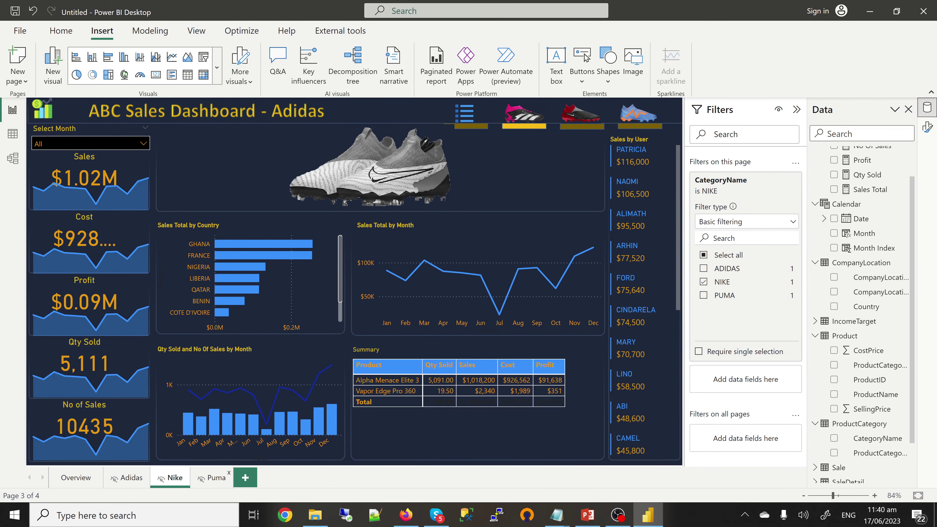
# - Change the Puma page's CategoryName filter from ADIDAS to PUMA
pyautogui.click(215, 477)
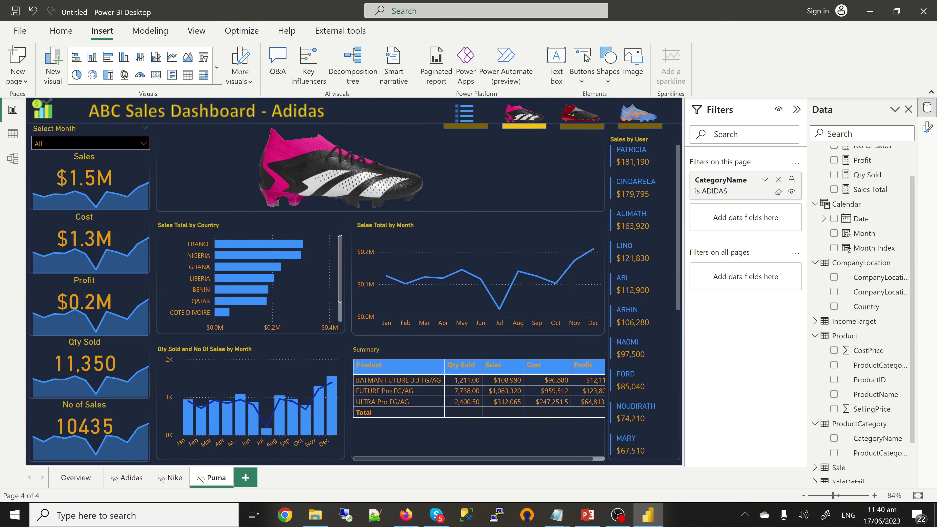
pyautogui.click(764, 180)
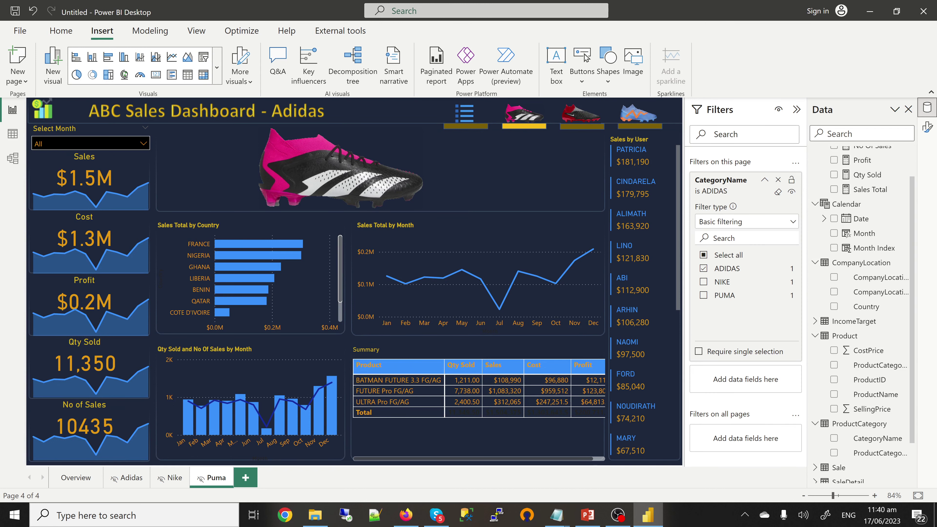
pyautogui.click(703, 268)
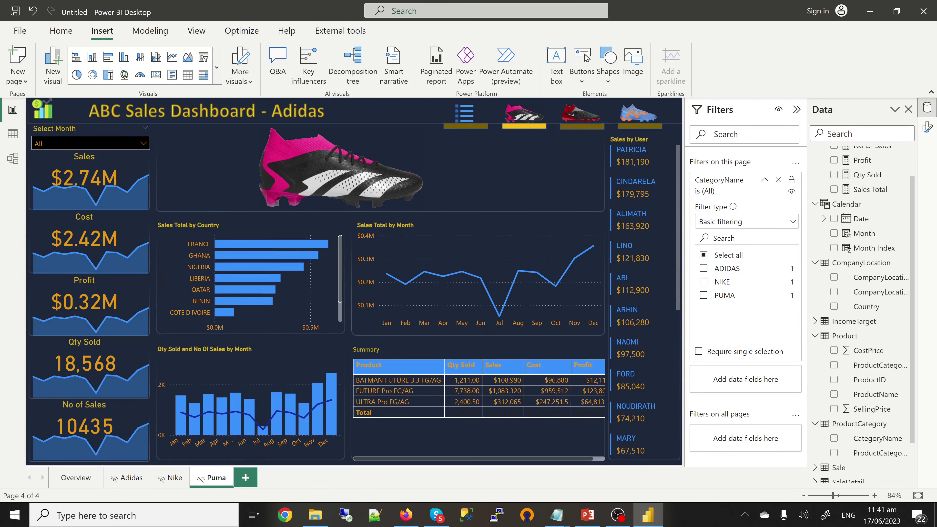
pyautogui.click(703, 295)
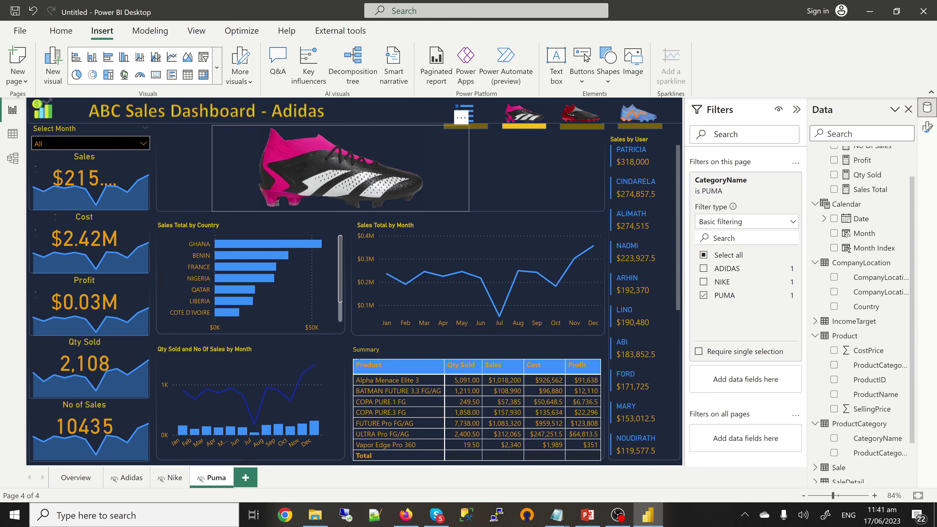
# - Replace the Puma page's large Adidas shoe with an enlarged copy of the header's Puma shoe, fitted into the panel above the charts
pyautogui.click(340, 168)
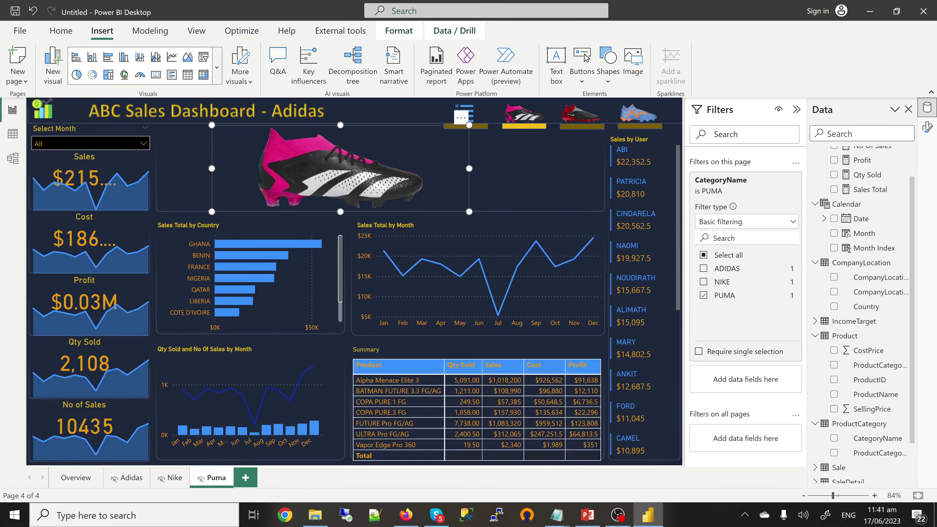
pyautogui.press('Delete')
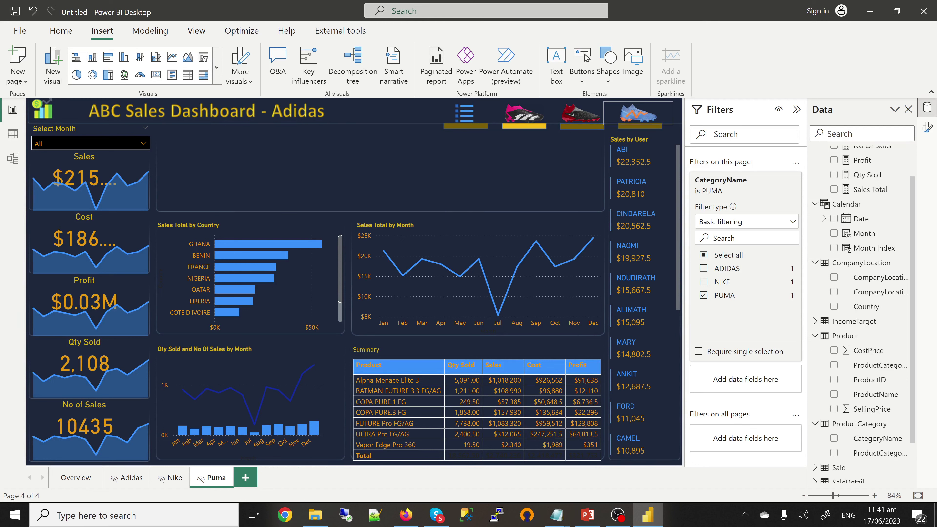
pyautogui.click(638, 113)
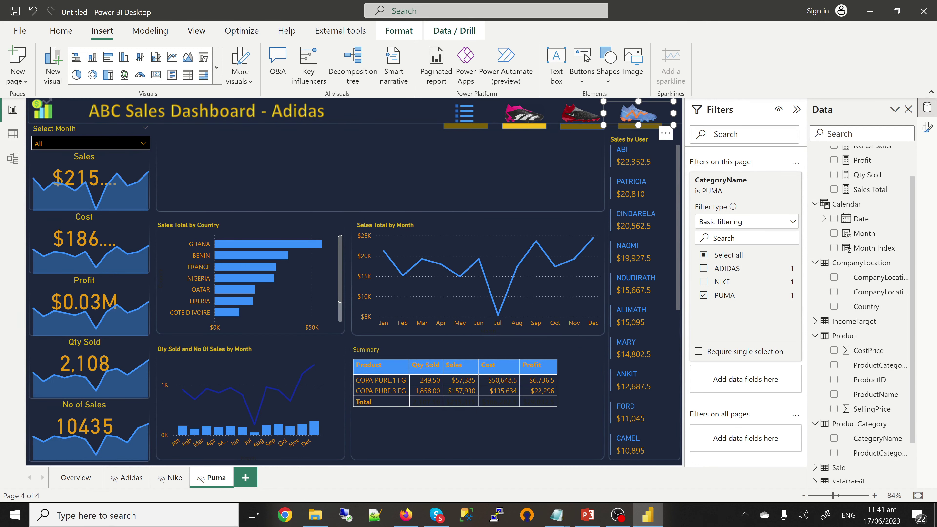
pyautogui.press('Escape')
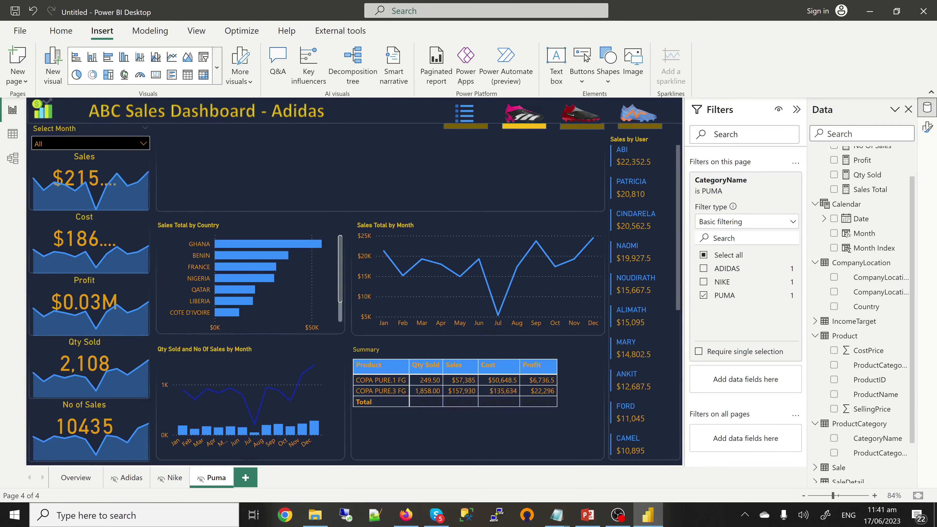
pyautogui.hotkey('ctrl', 'v')
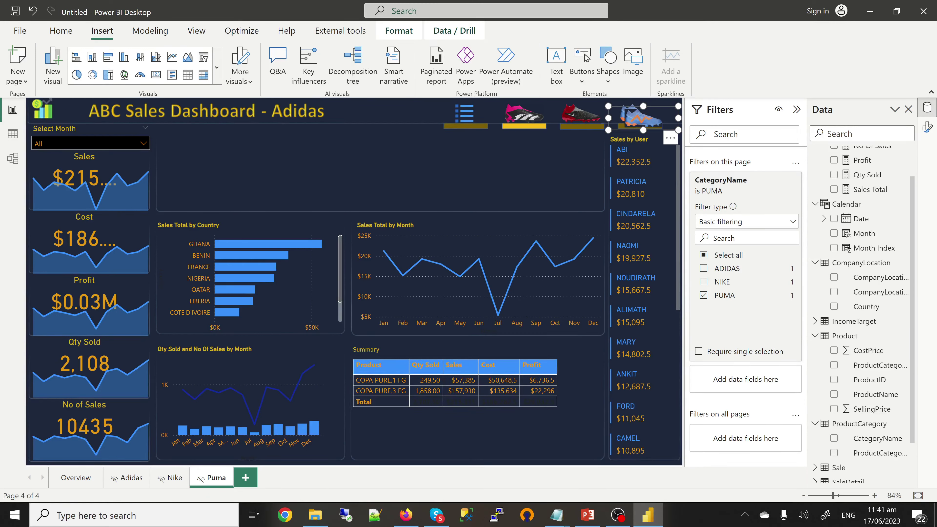
pyautogui.moveTo(638, 112); pyautogui.dragTo(443, 211)
pyautogui.moveTo(316, 169); pyautogui.dragTo(355, 172)
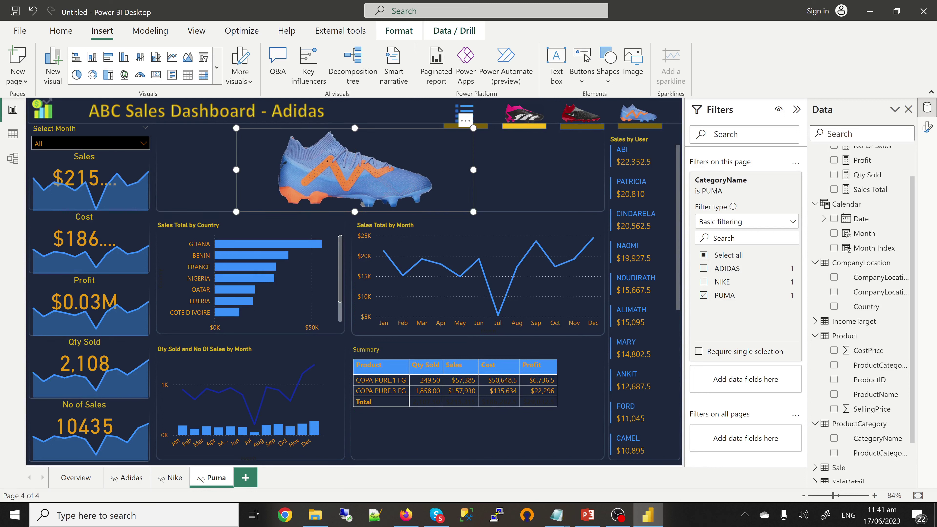
pyautogui.press('Escape')
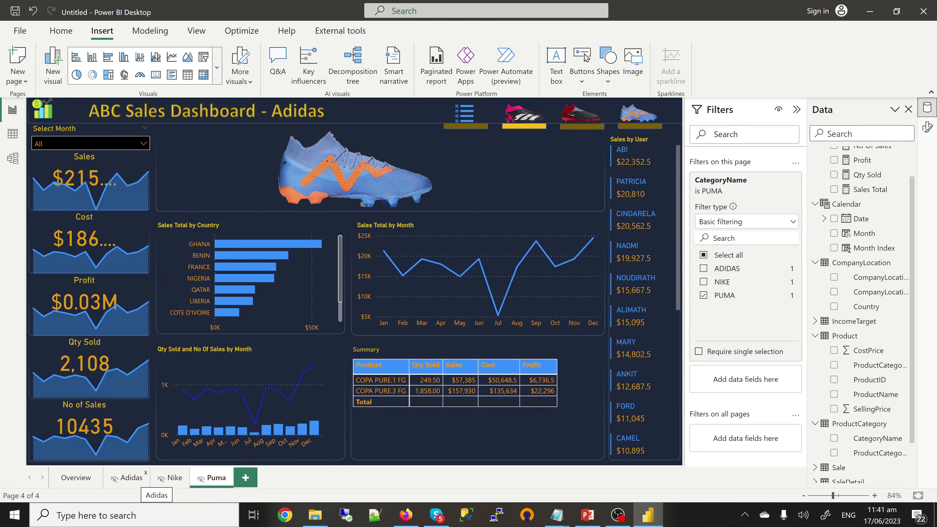
# - On the Adidas page, set the line color of the Sales area chart to #FF006E
pyautogui.click(129, 478)
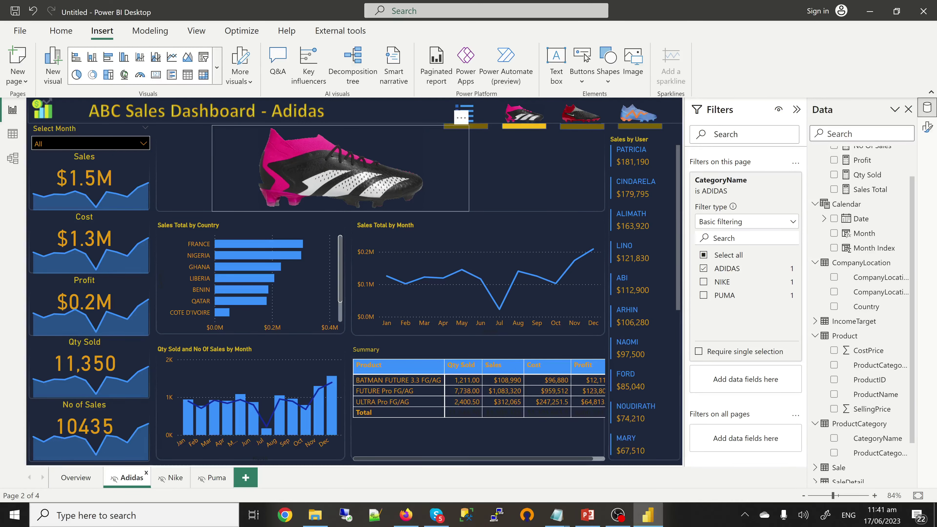
pyautogui.moveTo(280, 266)
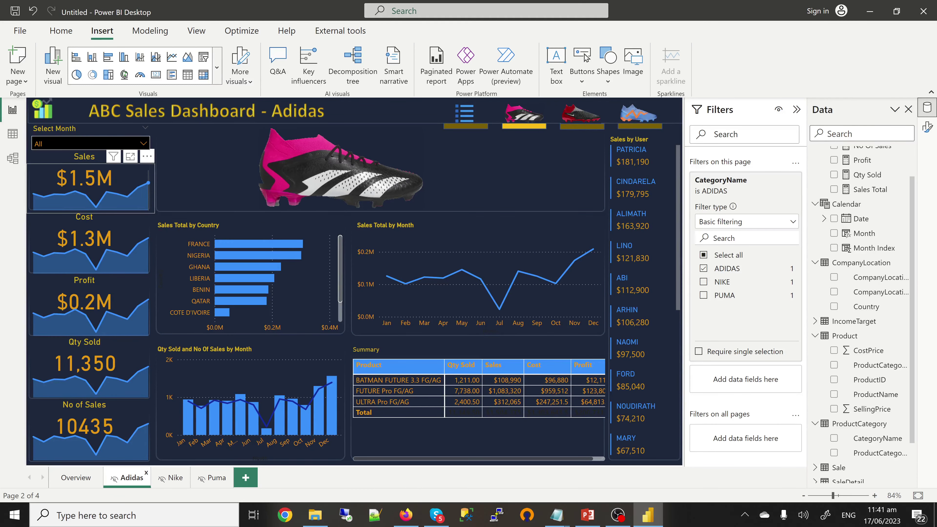
pyautogui.click(148, 182)
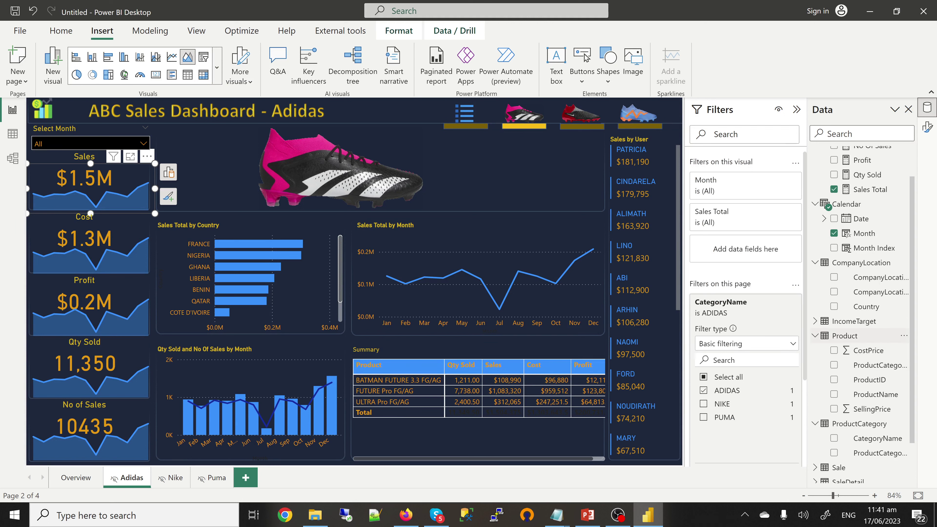
pyautogui.click(927, 127)
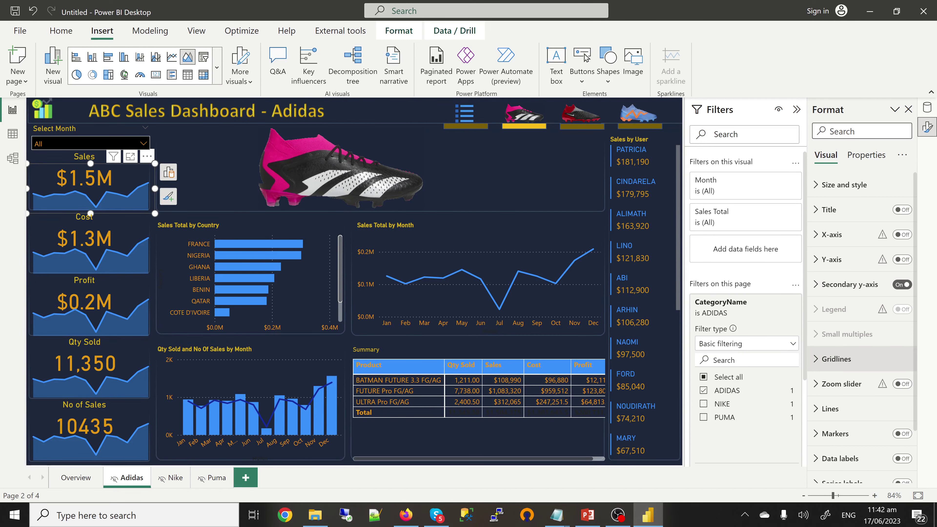
pyautogui.click(830, 409)
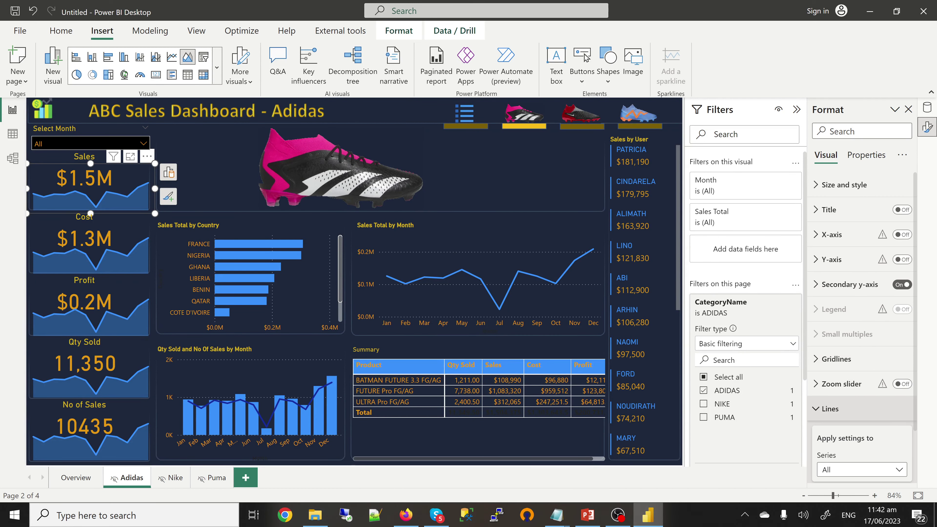
pyautogui.scroll(-8, 830, 409)
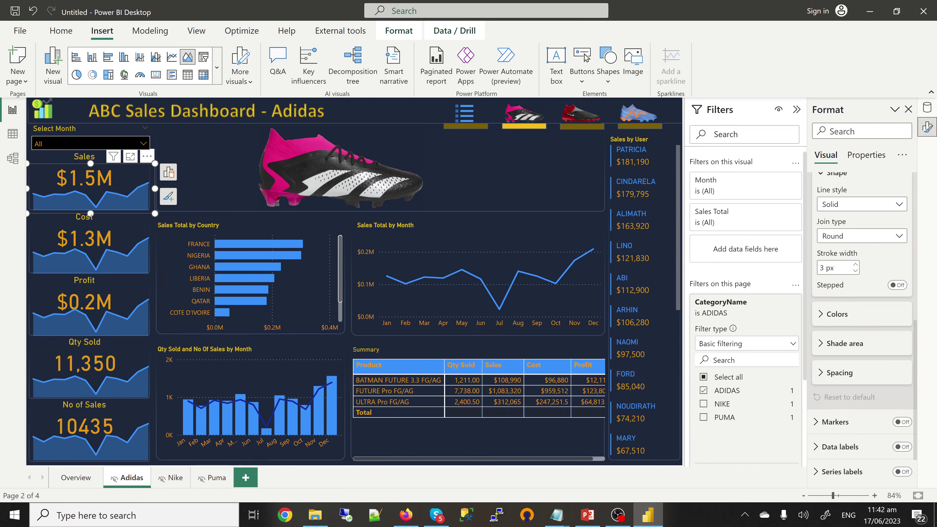
pyautogui.click(836, 314)
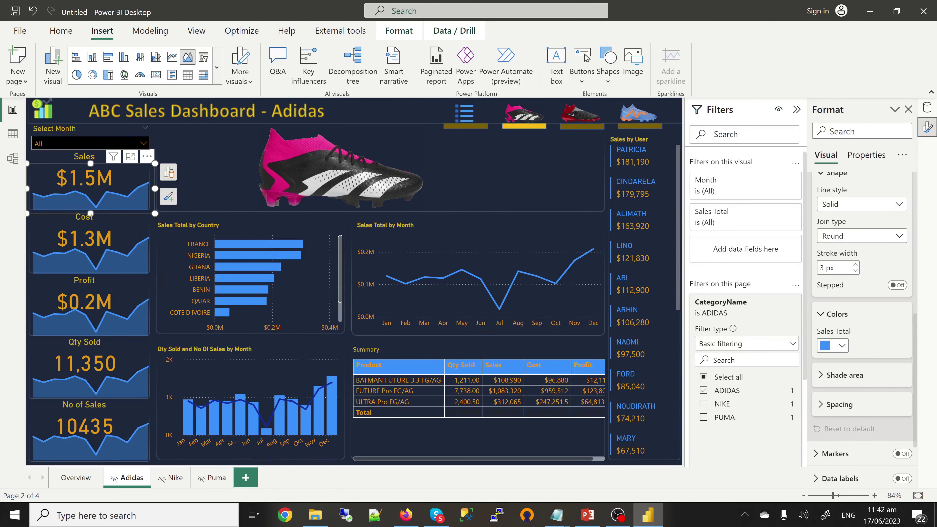
pyautogui.click(834, 346)
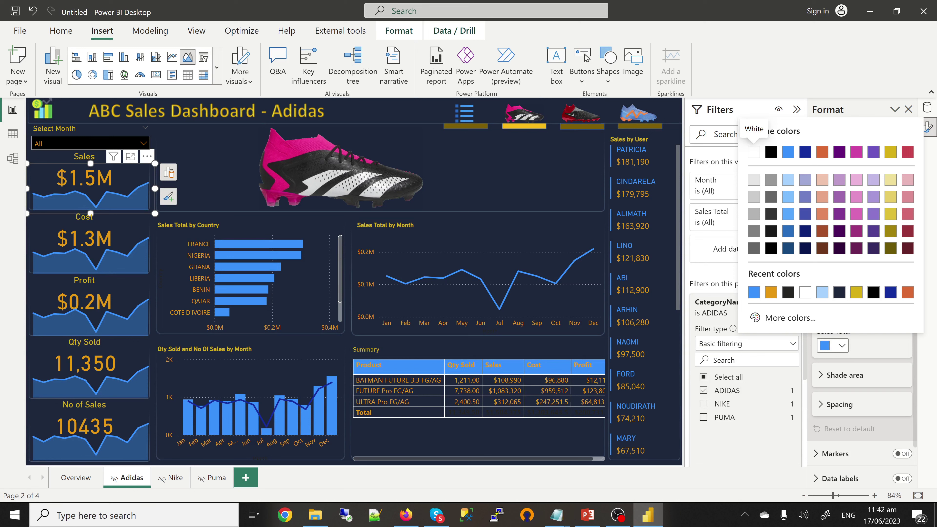
pyautogui.click(791, 316)
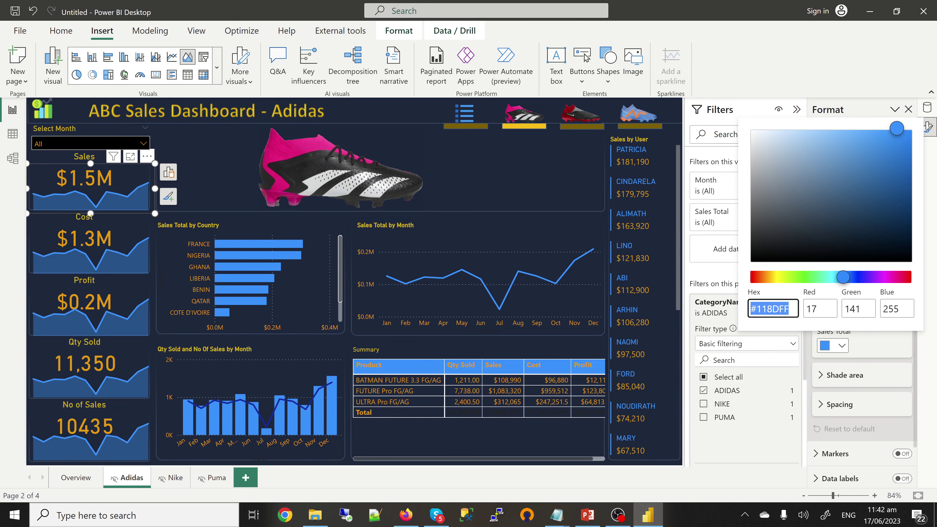
pyautogui.write('#')
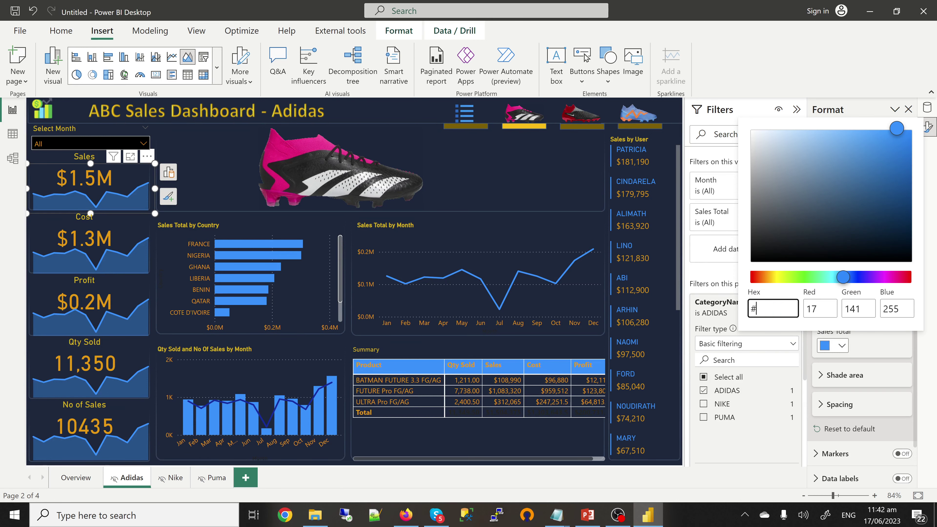
pyautogui.write('FF006E')
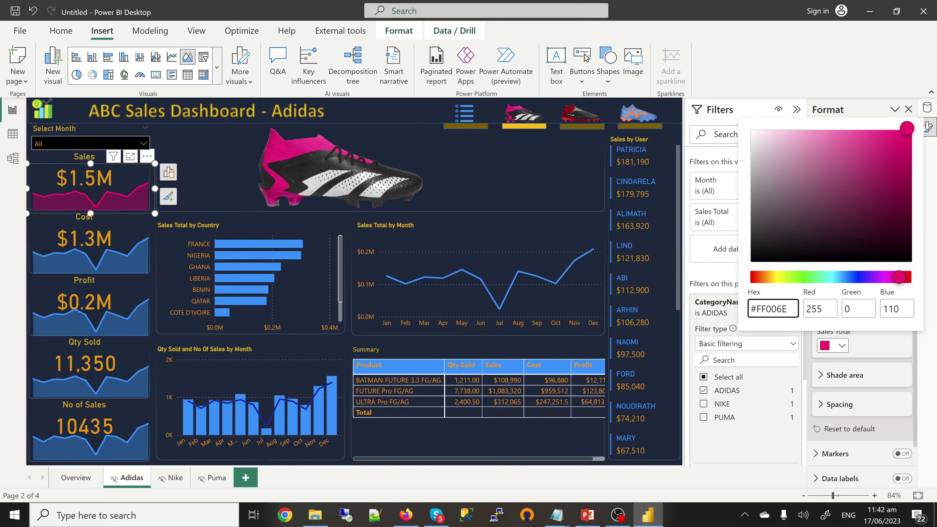
# - Recolor the lines of the Adidas page's Cost and Profit area charts with #FF006E
pyautogui.click(148, 238)
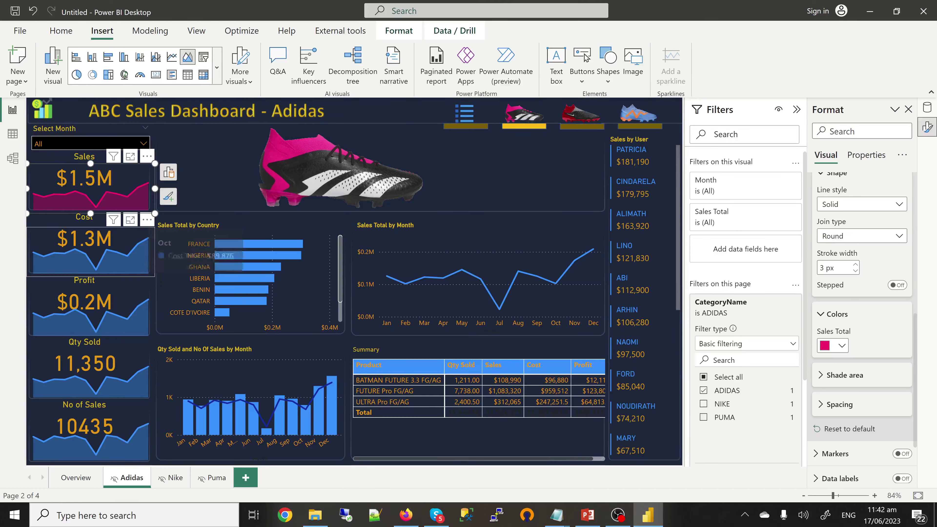
pyautogui.click(122, 244)
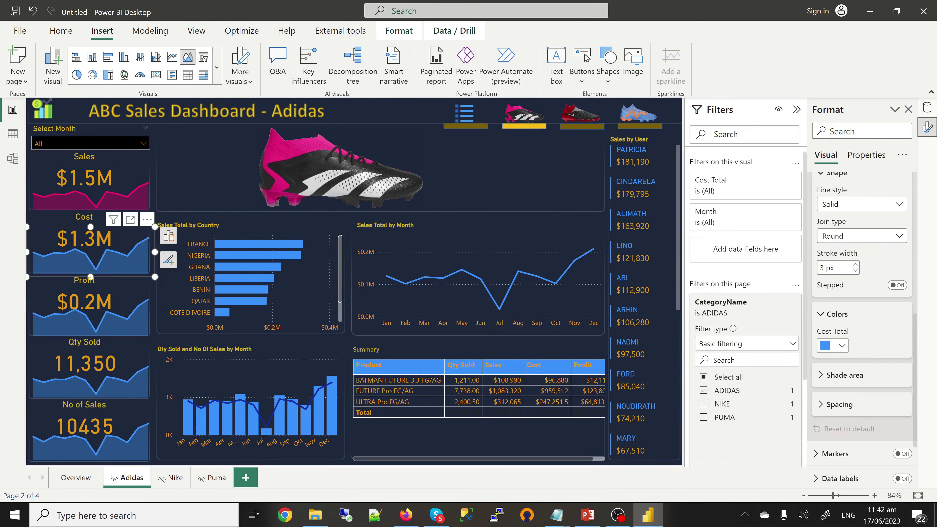
pyautogui.click(837, 345)
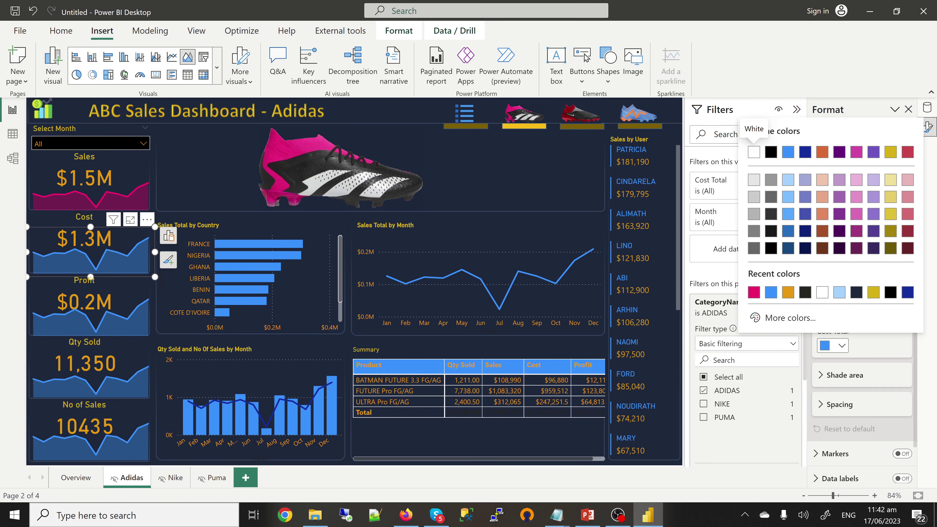
pyautogui.click(753, 292)
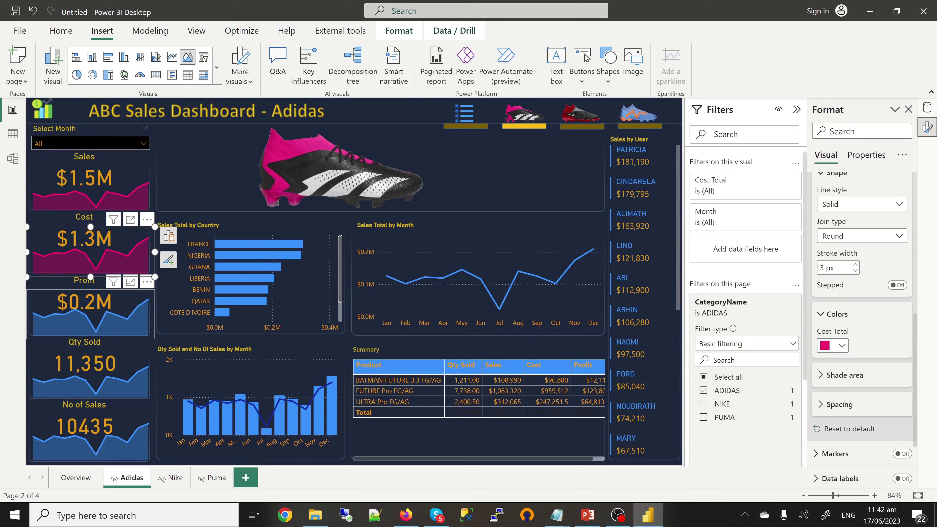
pyautogui.click(92, 314)
pyautogui.click(832, 345)
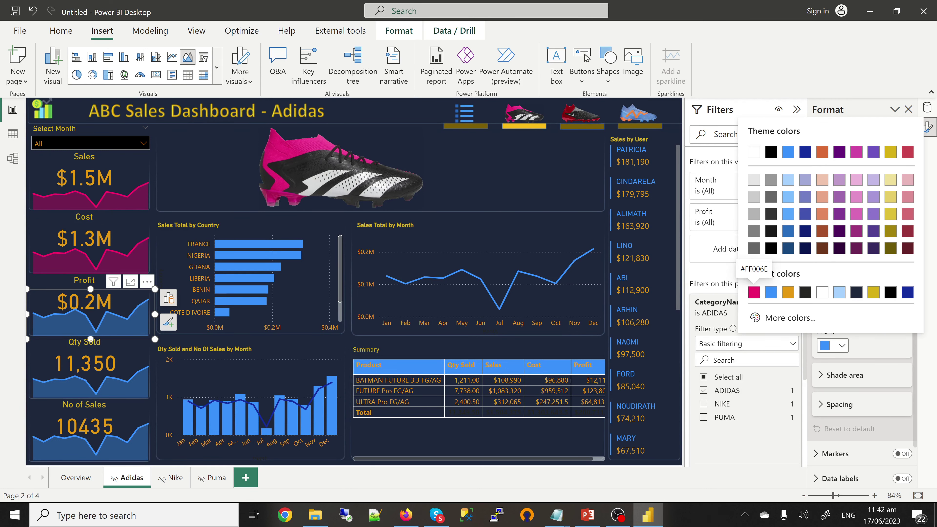
pyautogui.click(754, 292)
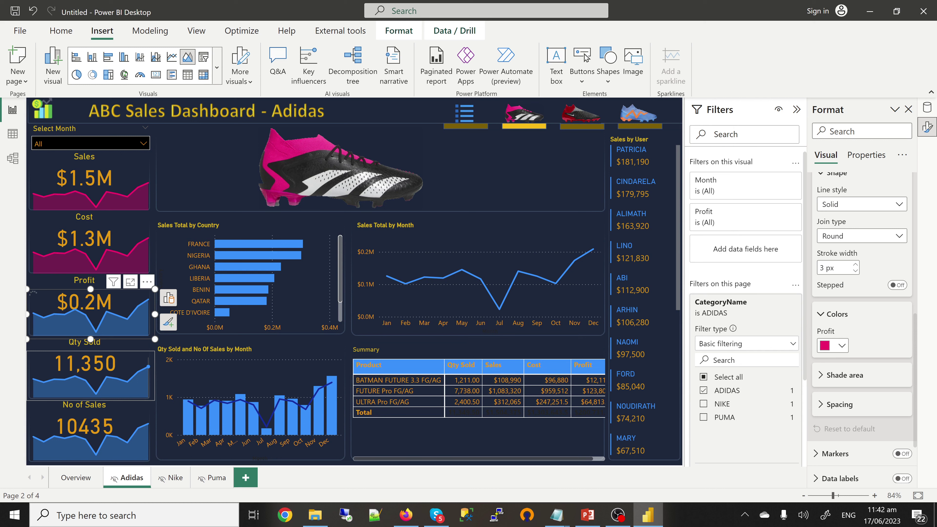
# - Apply the line color #FF006E to the Qty Sold and No of Sales area charts on the Adidas page
pyautogui.click(146, 373)
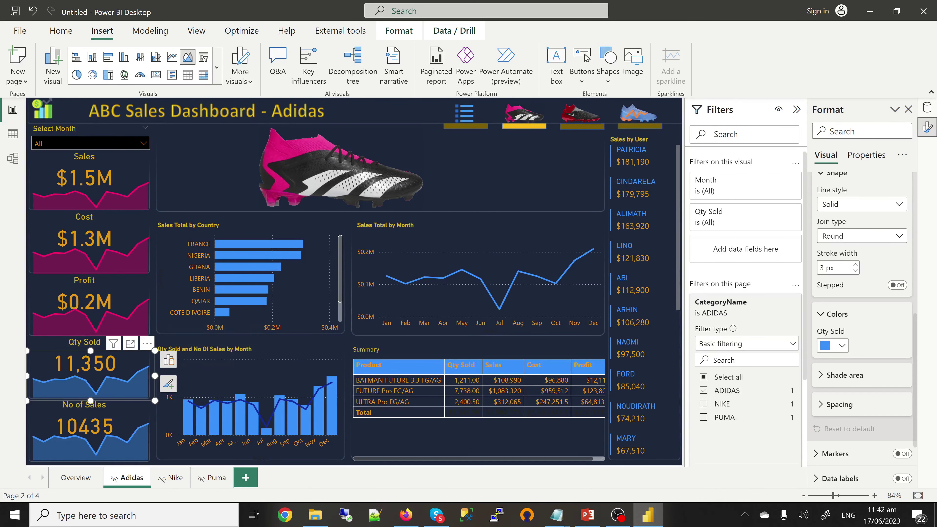
pyautogui.click(841, 345)
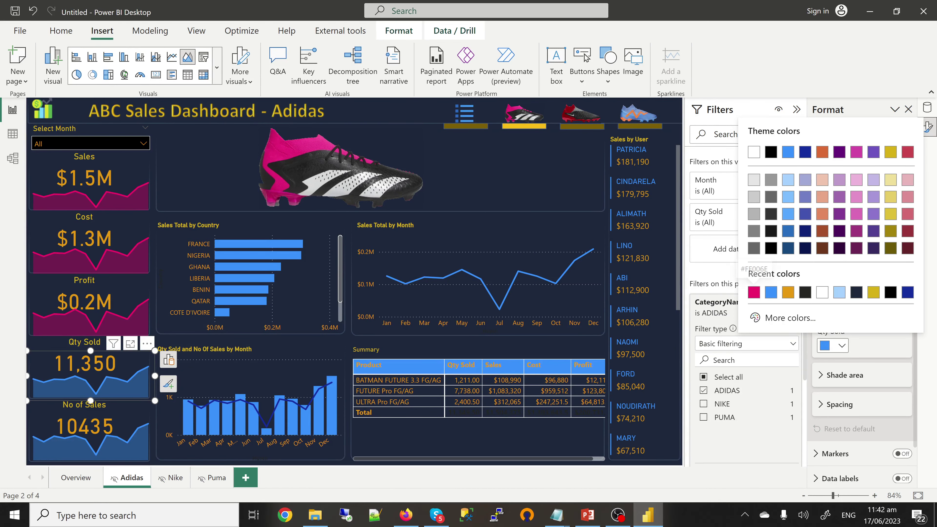
pyautogui.click(753, 292)
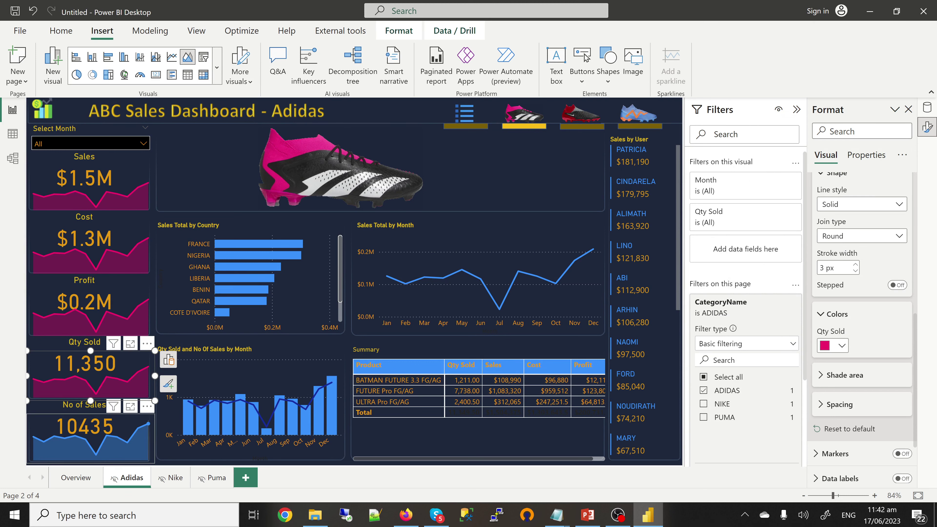
pyautogui.click(88, 439)
pyautogui.click(840, 345)
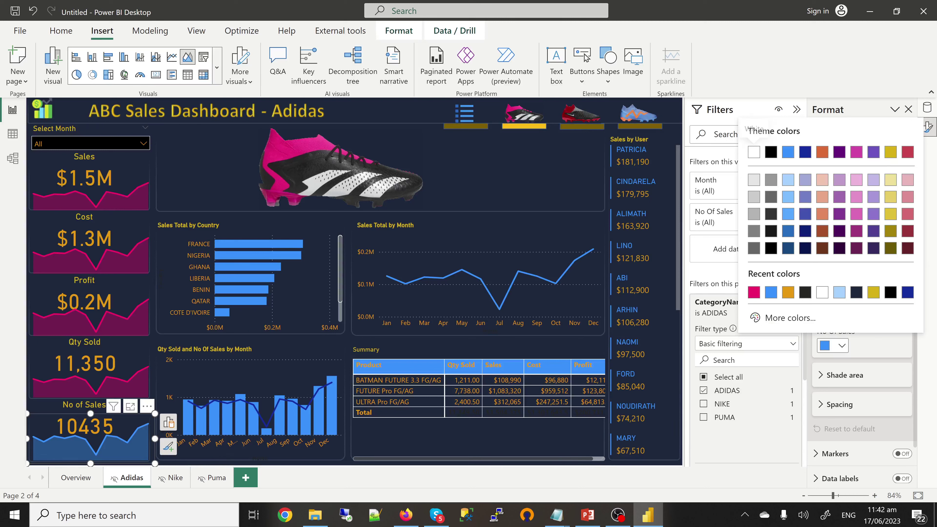
pyautogui.click(754, 292)
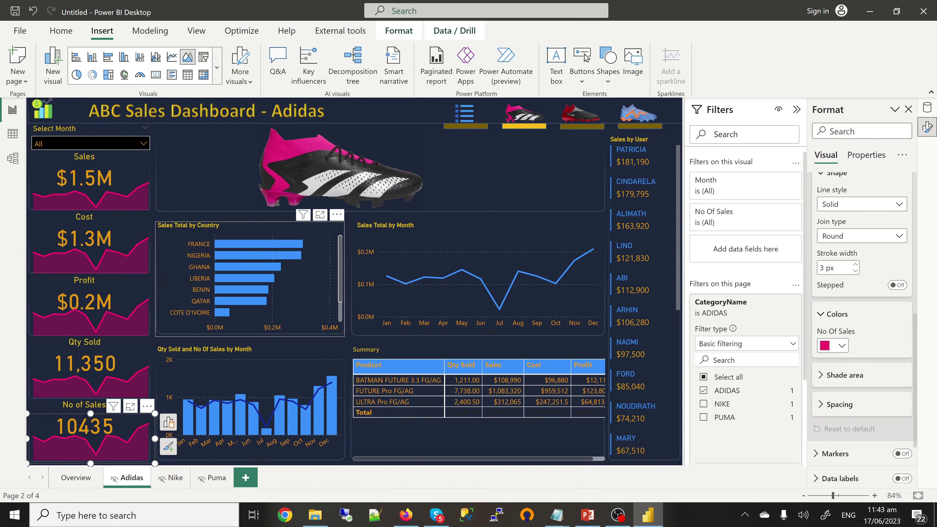
# - Set the default bar color of the Adidas page's Sales Total by Country chart to #FF006E
pyautogui.click(249, 279)
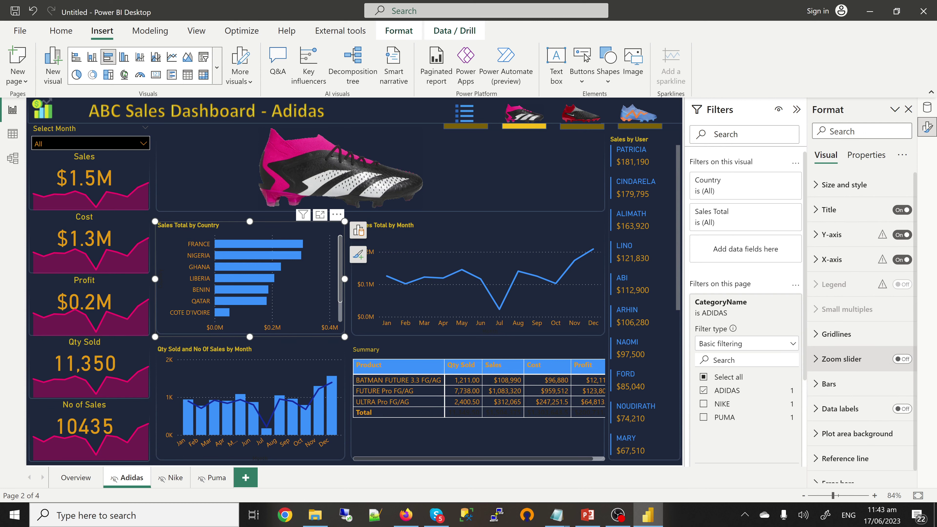
pyautogui.click(829, 383)
pyautogui.scroll(-4, 860, 332)
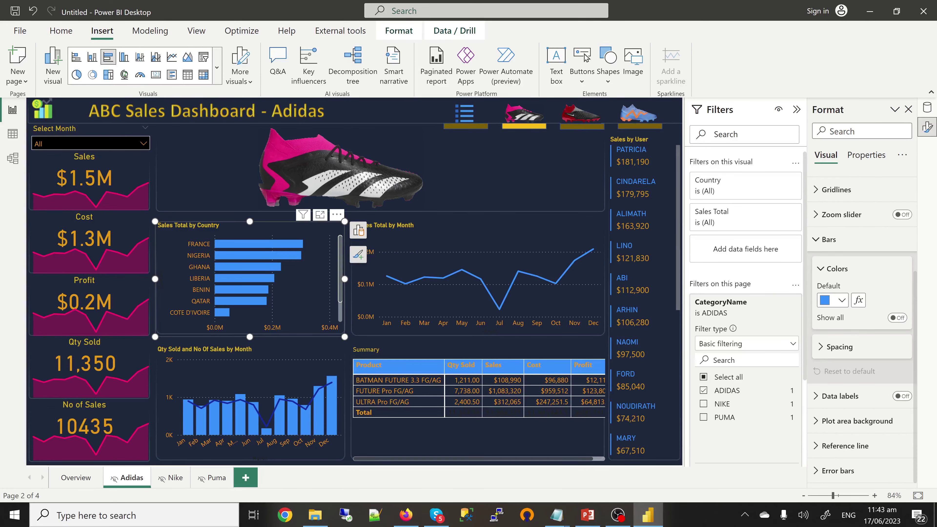
pyautogui.click(841, 300)
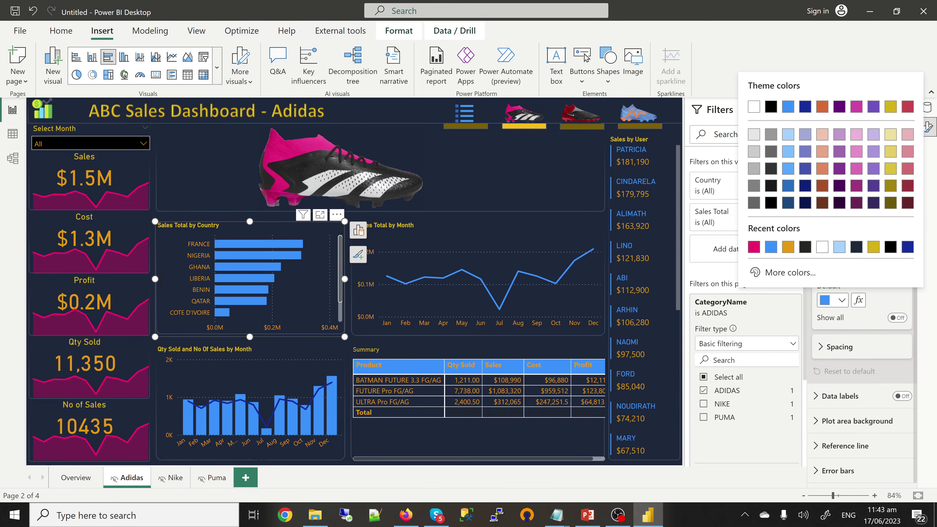
pyautogui.click(753, 246)
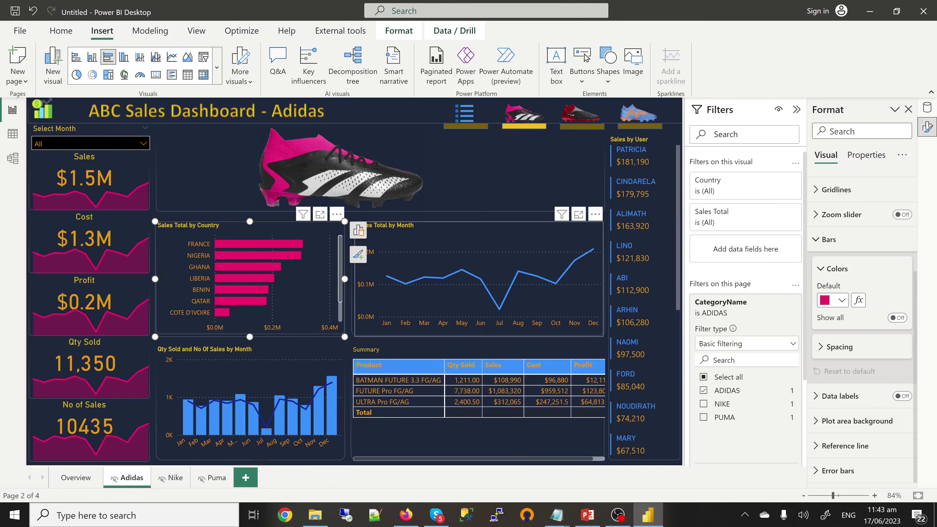
# - Set the line color of the Adidas page's Sales Total by Month chart to #FF006E
pyautogui.click(478, 278)
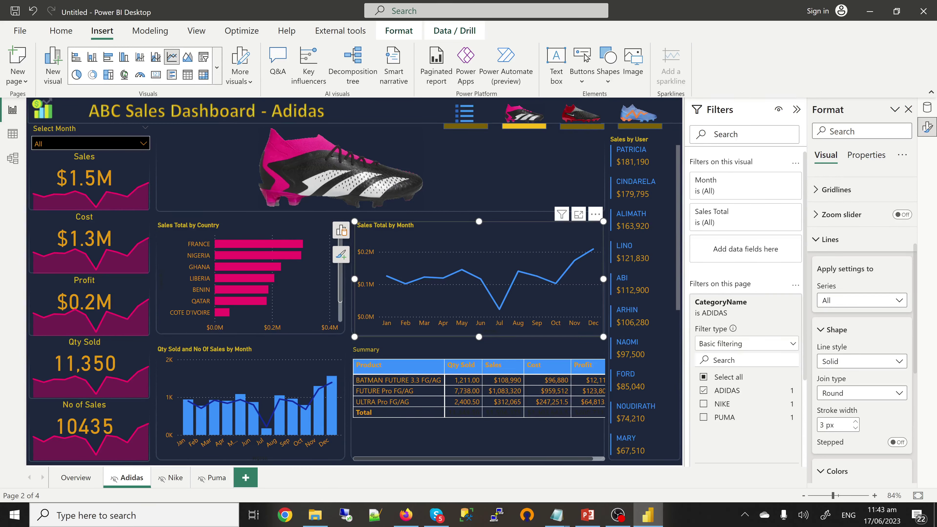
pyautogui.scroll(-4, 862, 332)
pyautogui.click(841, 363)
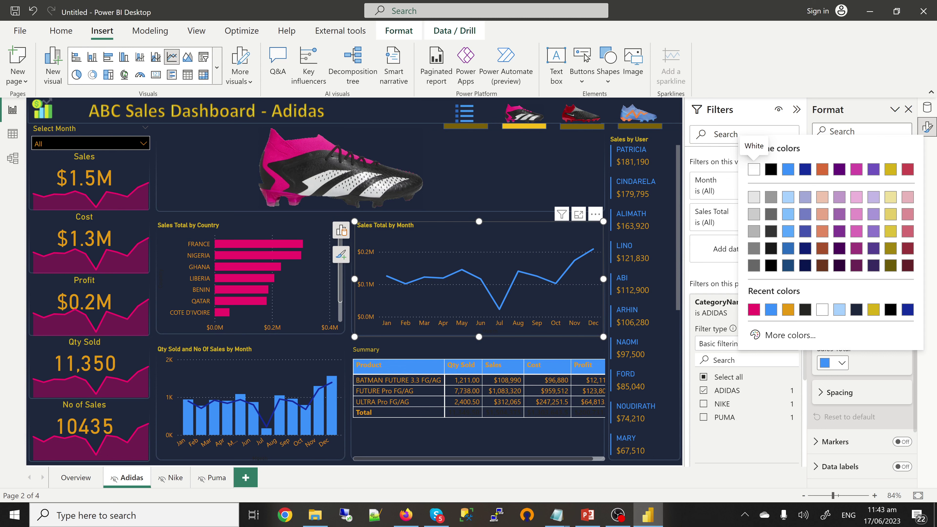
pyautogui.click(754, 309)
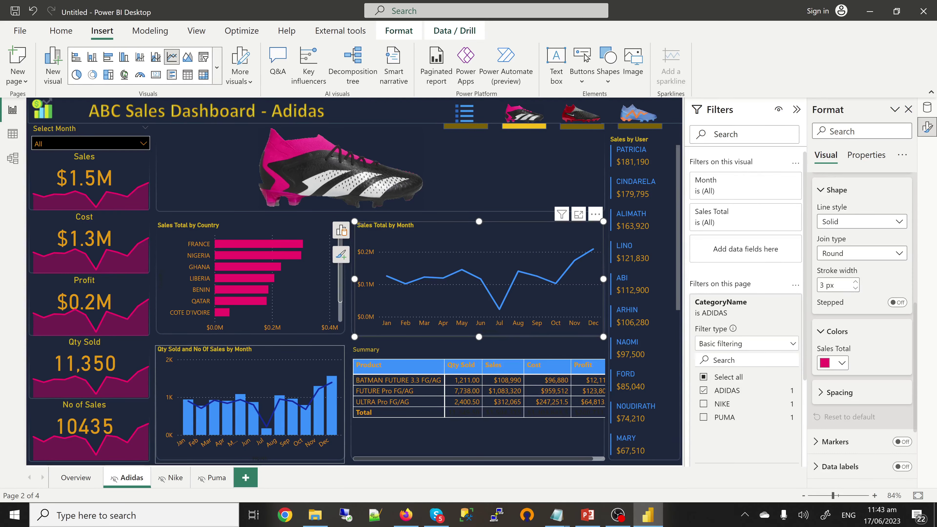
# - Set the default column color of the Adidas page's Qty Sold and No Of Sales by Month chart to #FF006E
pyautogui.click(249, 372)
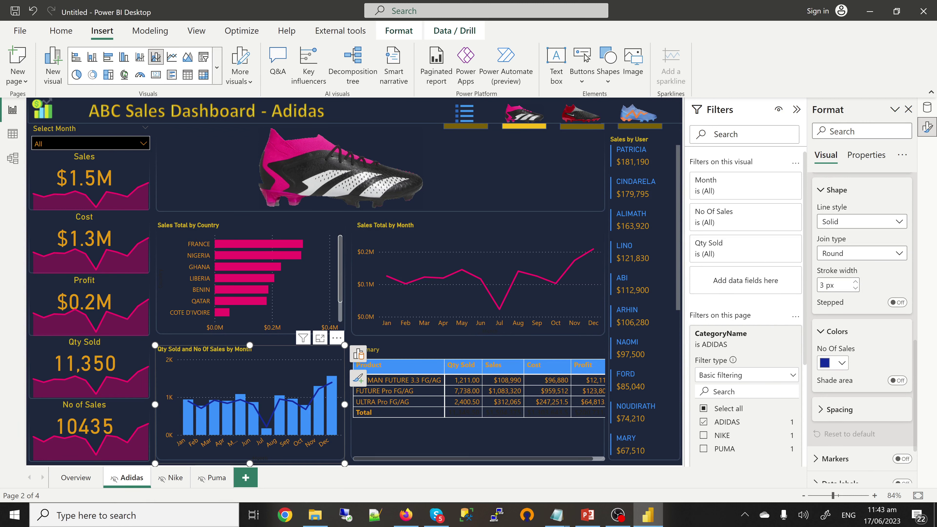
pyautogui.scroll(-4, 862, 325)
pyautogui.scroll(7, 861, 325)
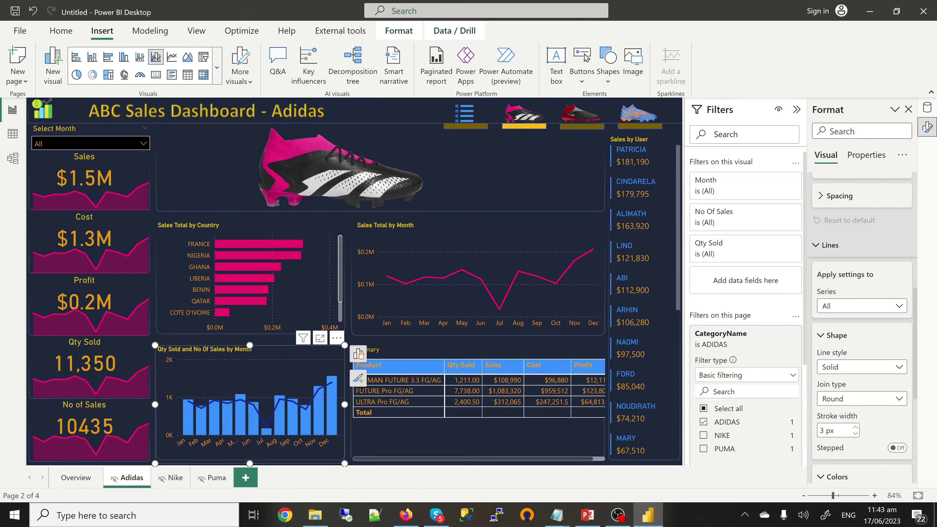
pyautogui.click(830, 245)
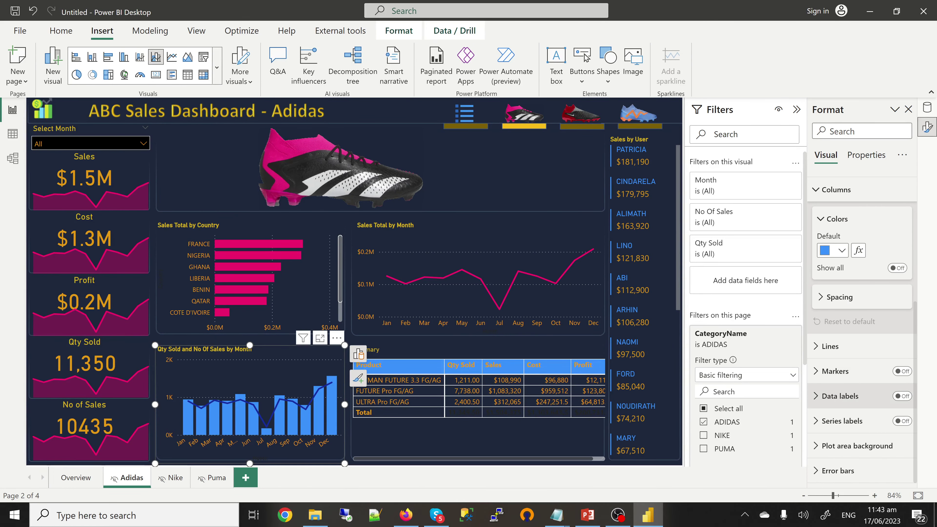
pyautogui.scroll(1, 861, 399)
pyautogui.scroll(4, 861, 324)
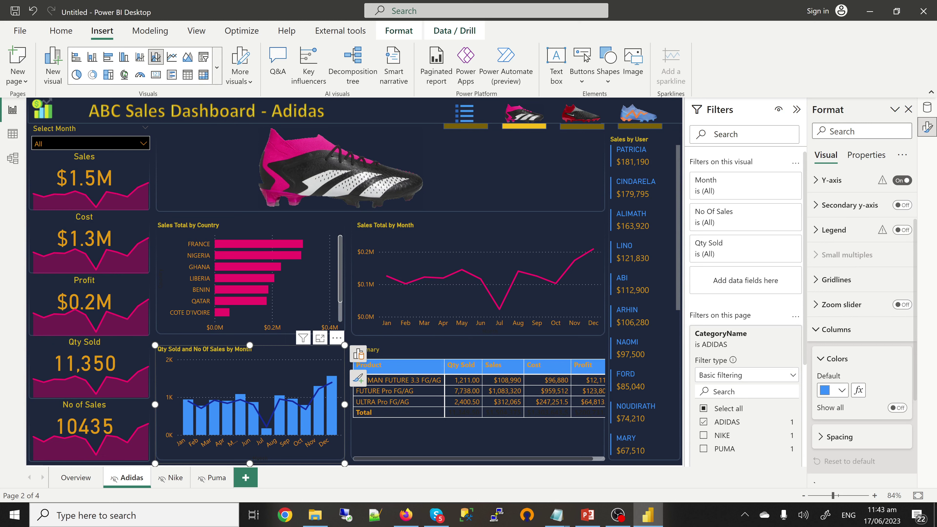
pyautogui.click(833, 390)
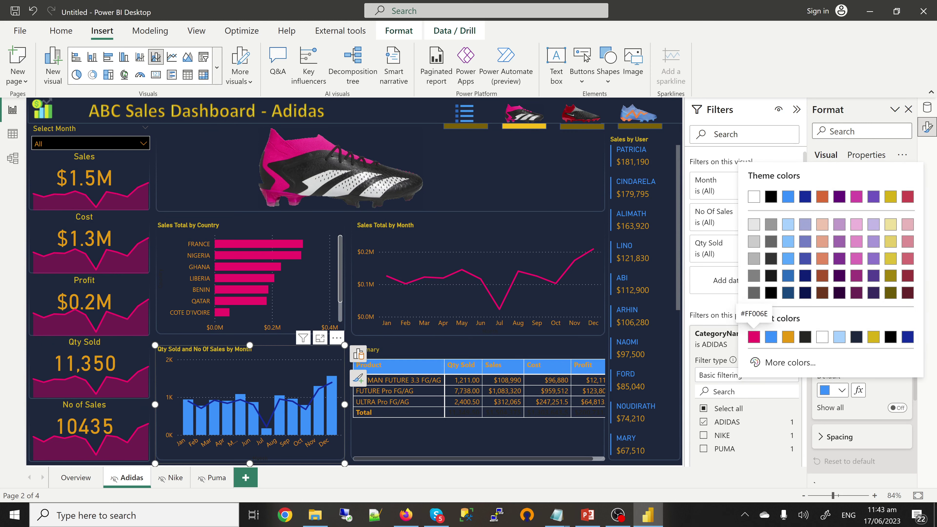
pyautogui.click(753, 335)
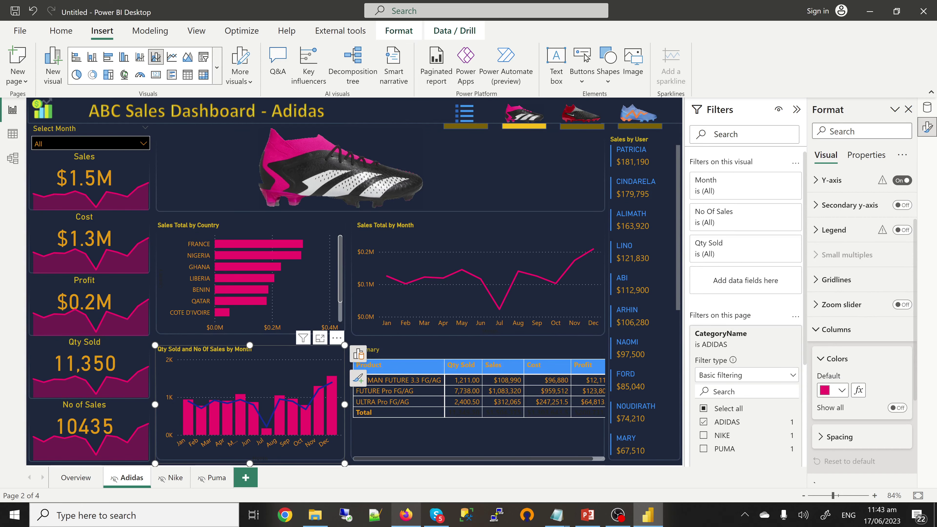
# - After checking the published Adidas page in Firefox, set the No Of Sales line of the combo chart to the recent orange color
pyautogui.click(406, 515)
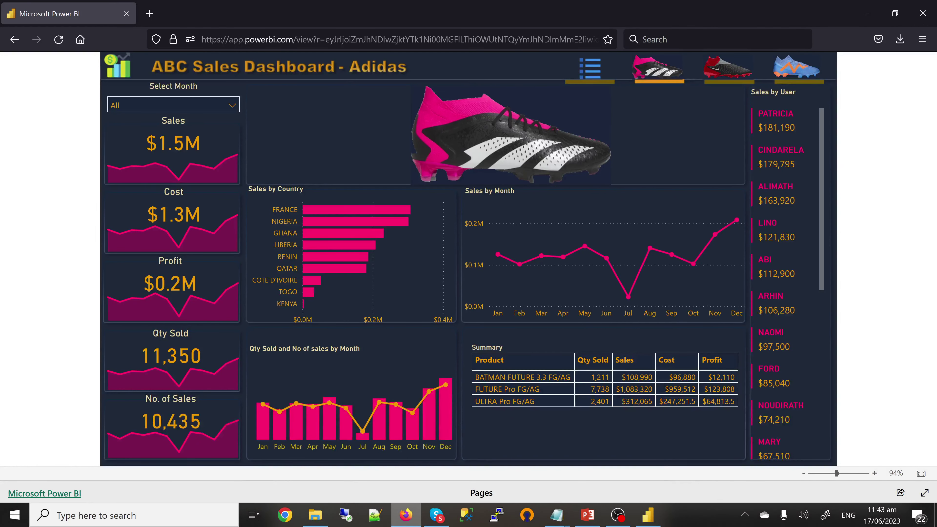
pyautogui.click(405, 514)
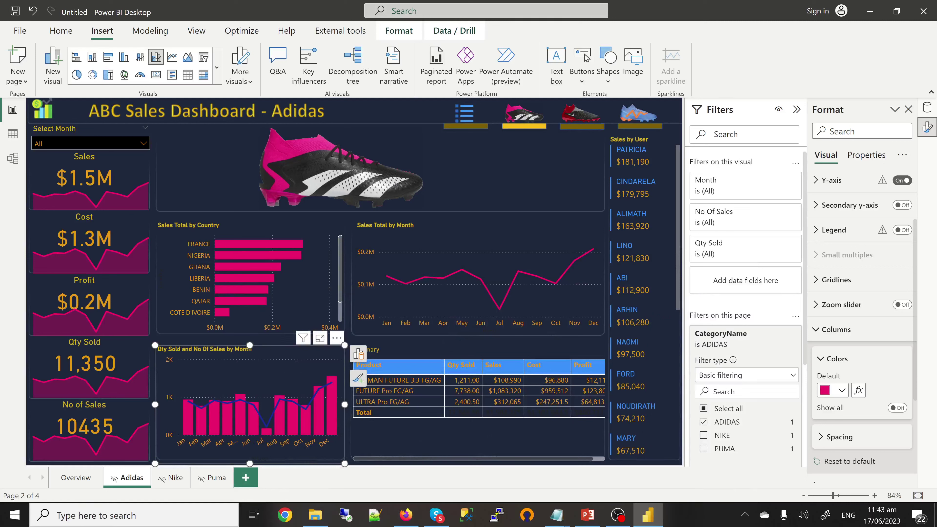
pyautogui.click(848, 336)
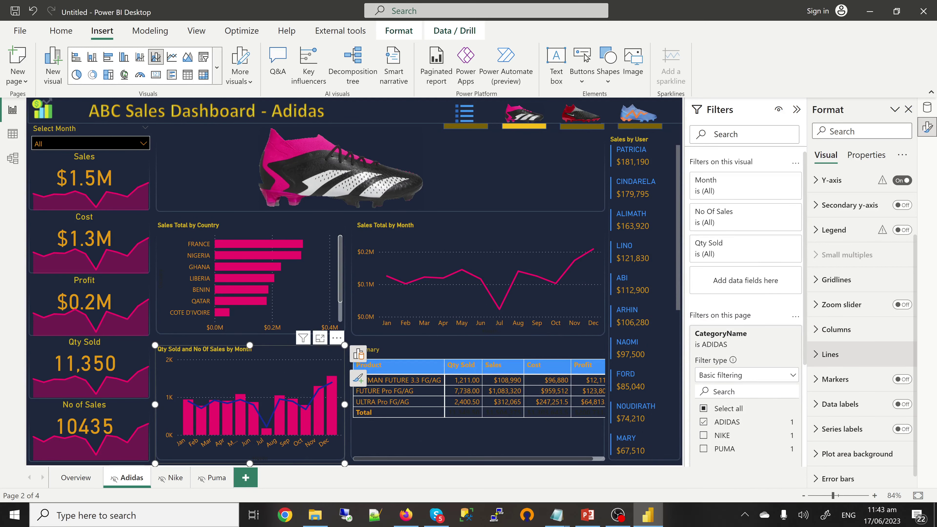
pyautogui.click(834, 354)
pyautogui.scroll(-3, 848, 354)
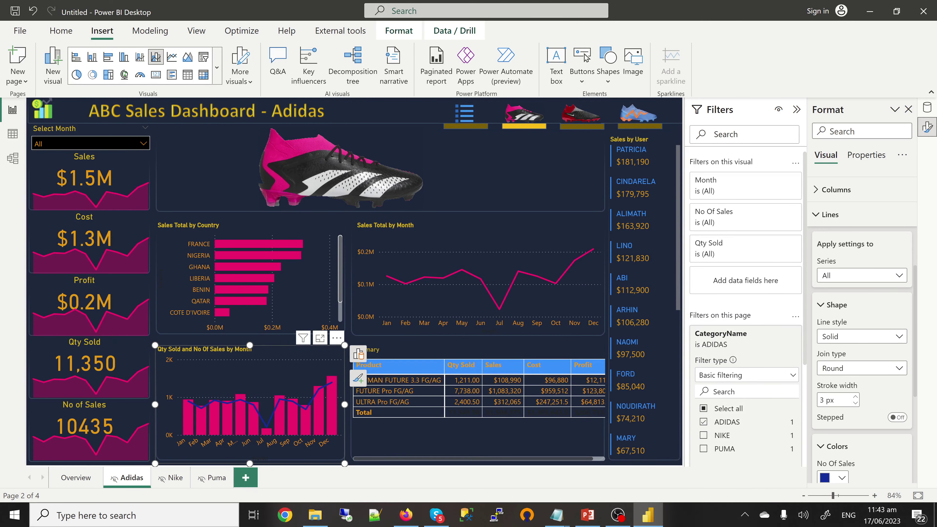
pyautogui.scroll(-3, 861, 328)
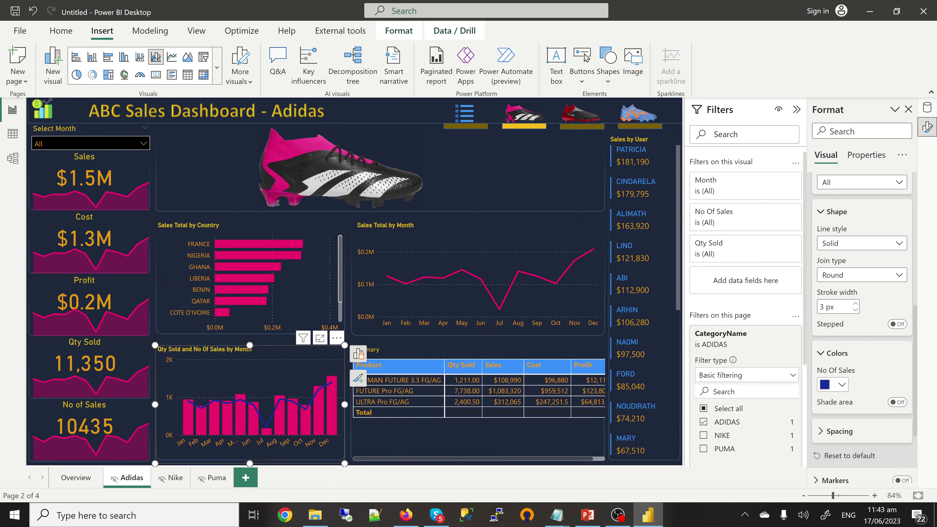
pyautogui.click(833, 385)
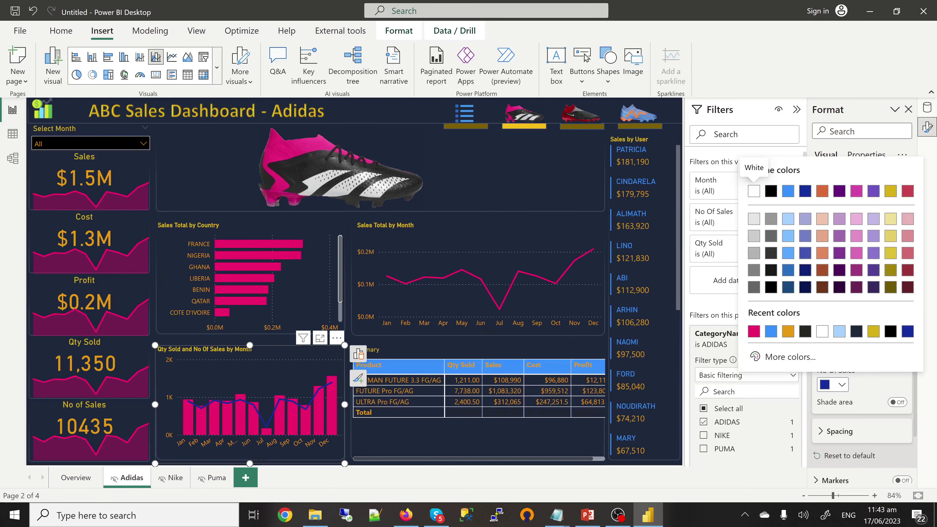
pyautogui.click(787, 331)
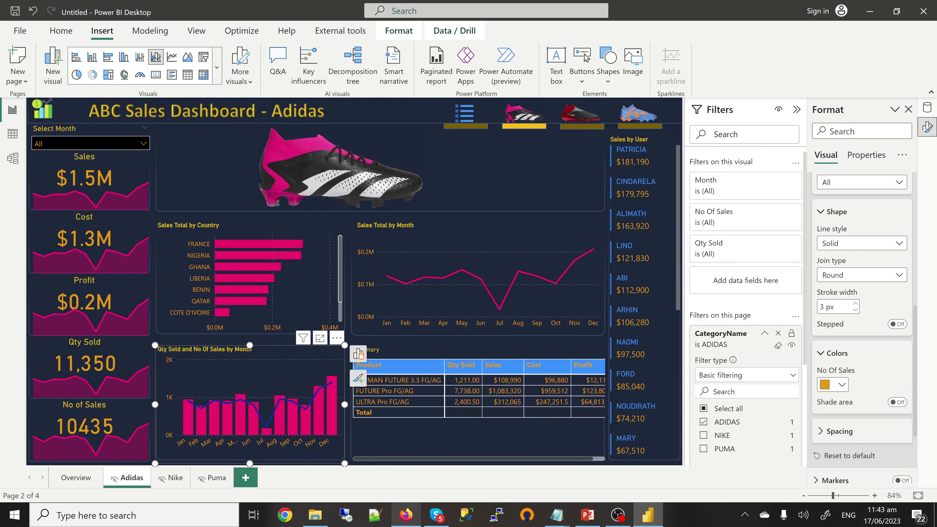
# - Compare with the published Adidas page in Firefox and turn off the row subtotals of the Summary matrix in Power BI
pyautogui.click(405, 515)
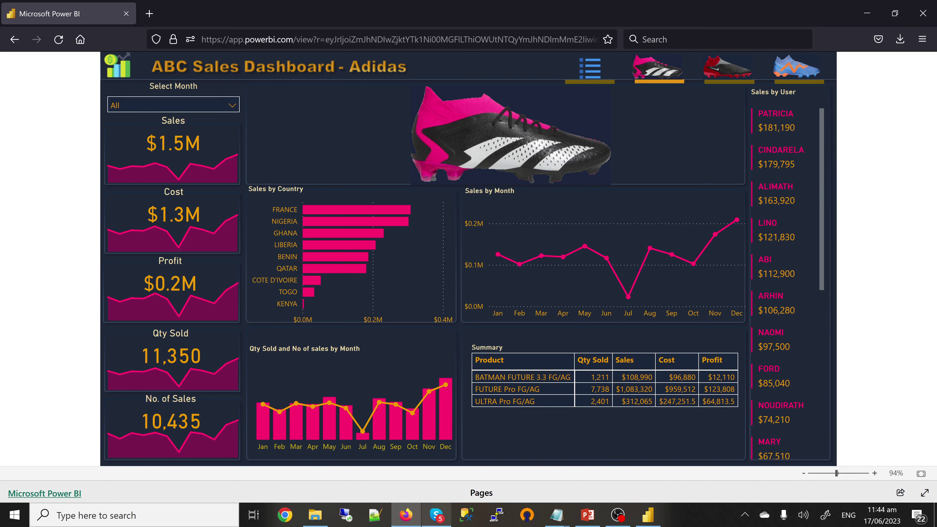
pyautogui.moveTo(406, 514)
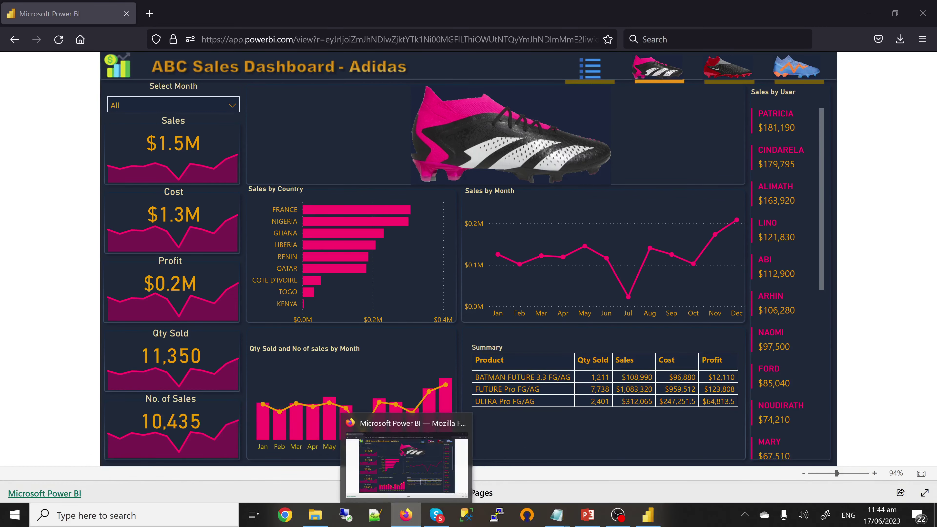
pyautogui.click(647, 515)
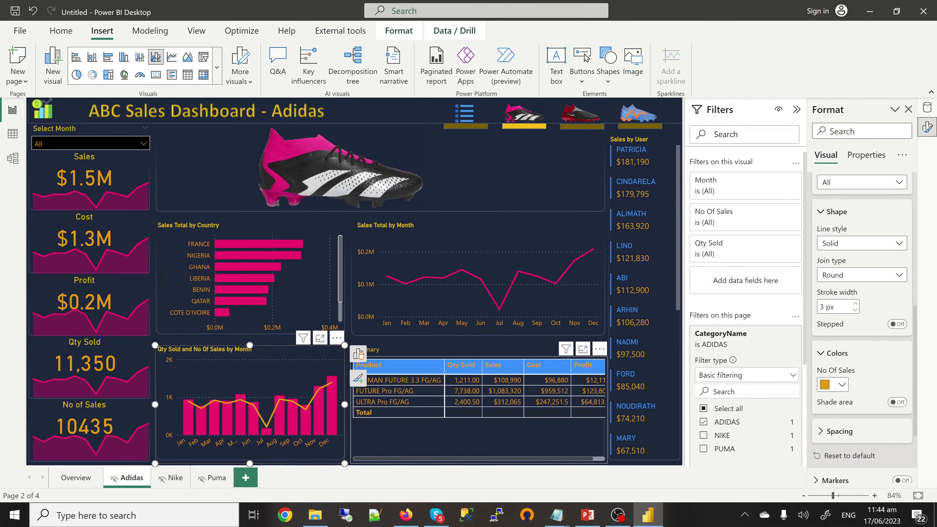
pyautogui.click(478, 410)
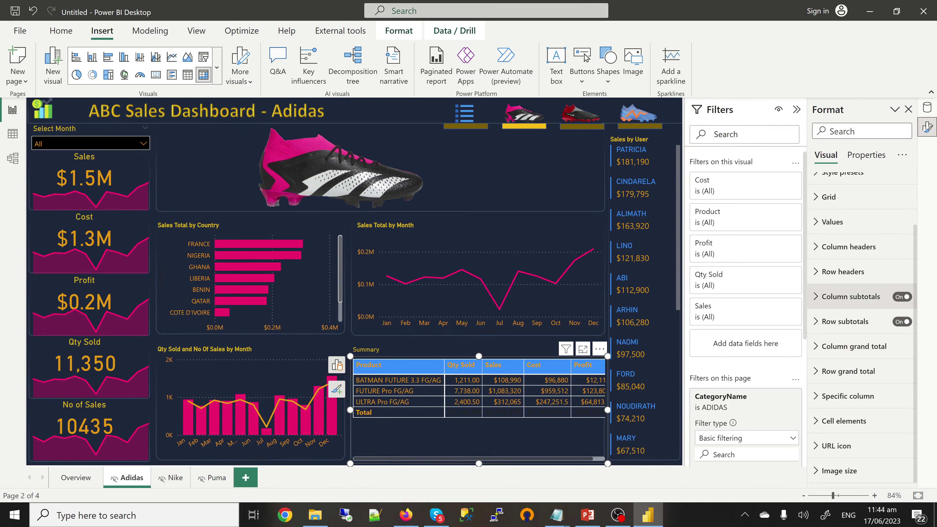
pyautogui.click(850, 297)
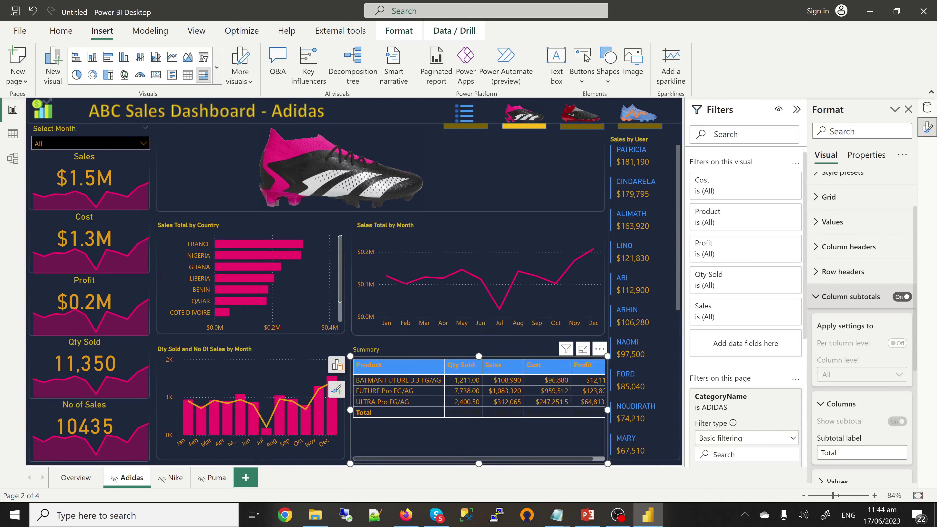
pyautogui.click(850, 297)
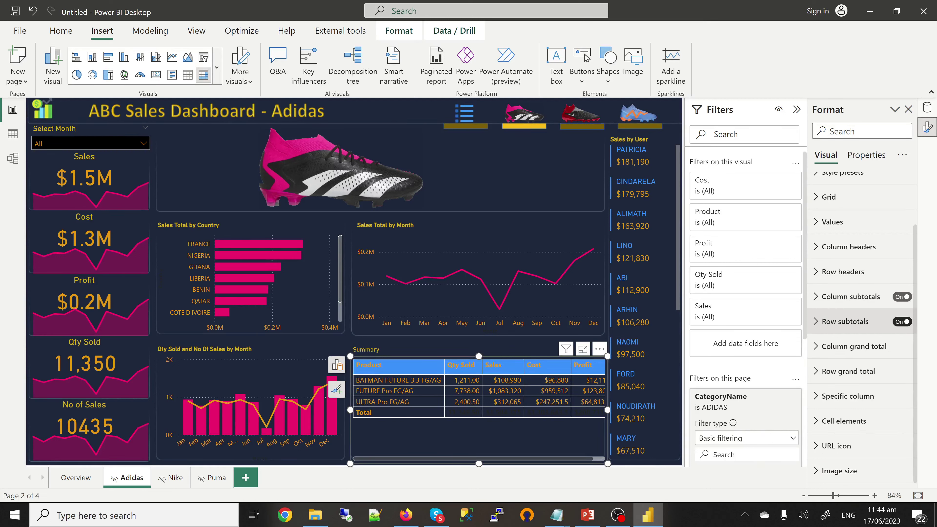
pyautogui.click(901, 321)
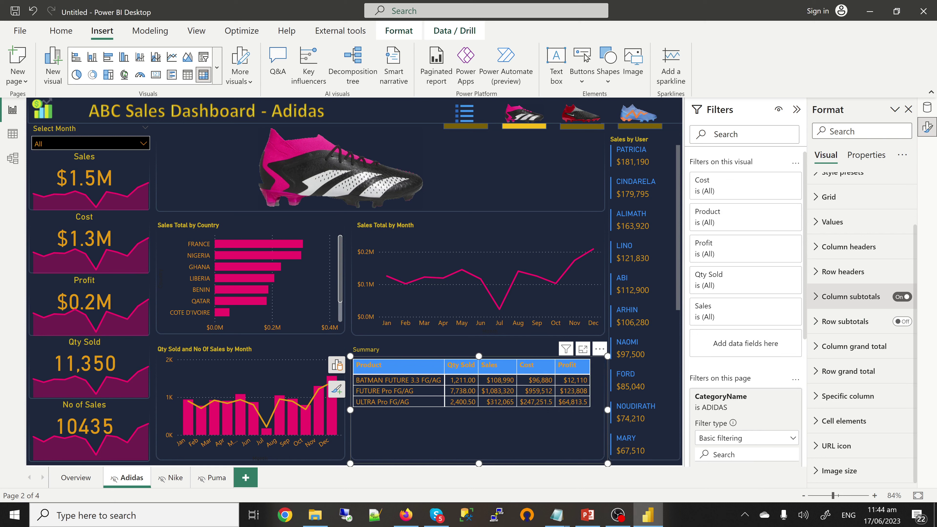
# - Set the column header background of the Adidas page's Summary matrix to #252423
pyautogui.click(848, 246)
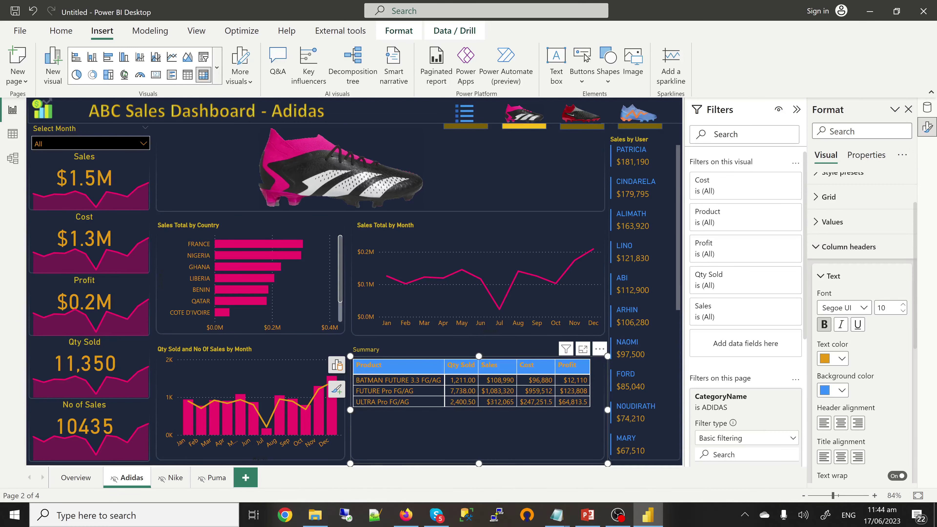
pyautogui.click(841, 389)
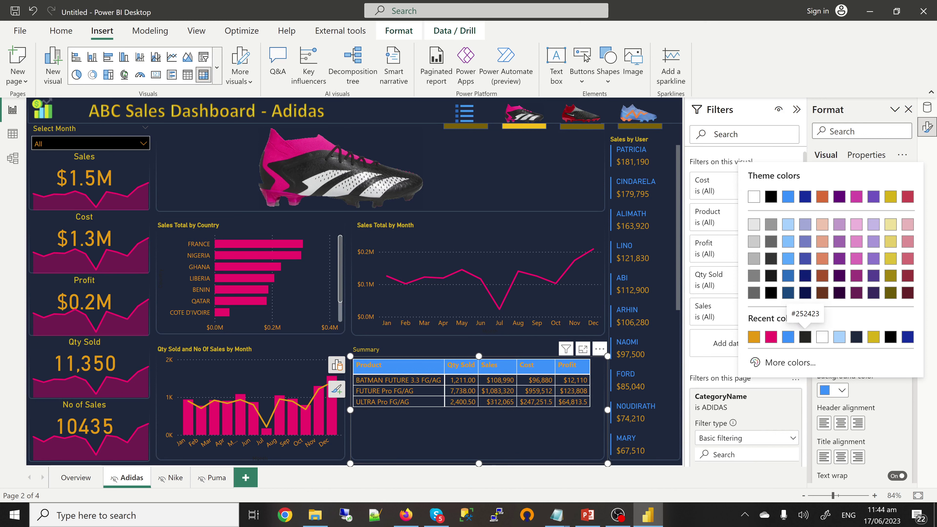
pyautogui.click(805, 337)
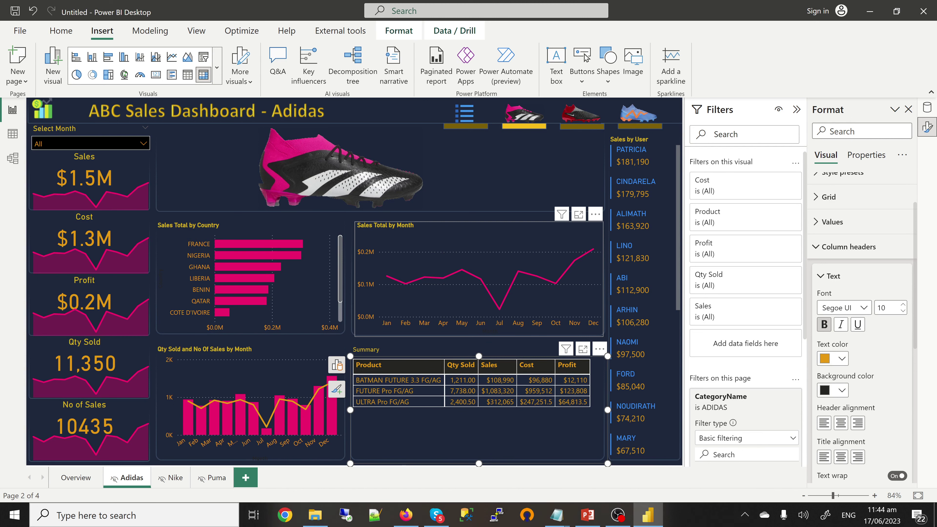
pyautogui.click(499, 239)
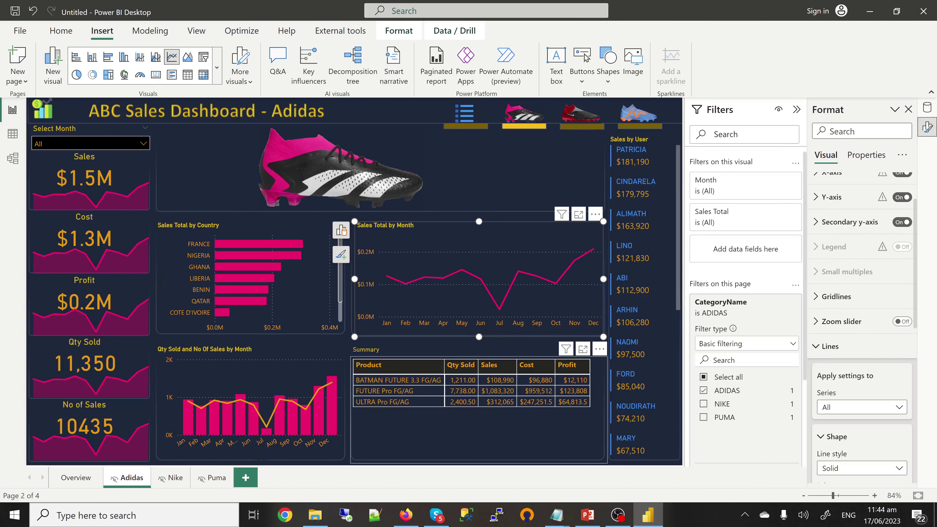
pyautogui.click(479, 425)
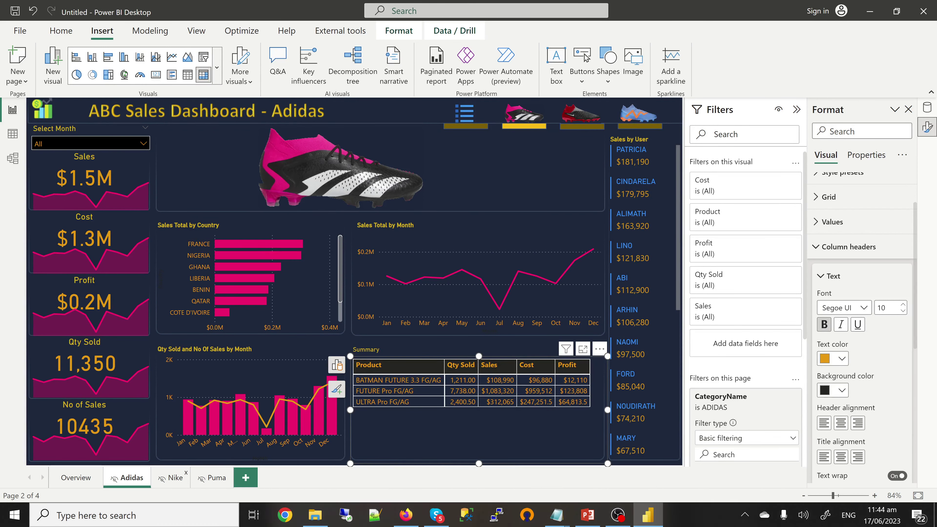
# - Following the published Nike page in Firefox, set the line color of the Sales area chart on the report's Nike page to gray
pyautogui.click(173, 477)
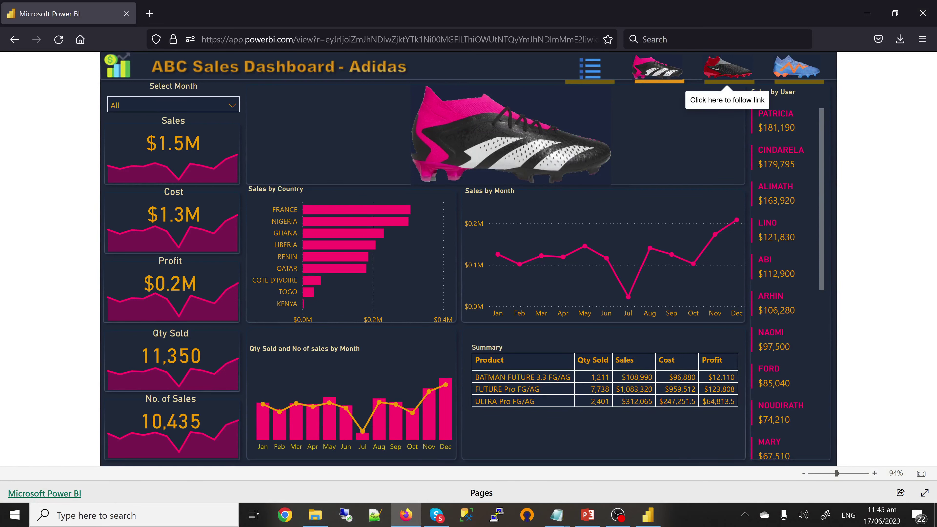
pyautogui.click(727, 68)
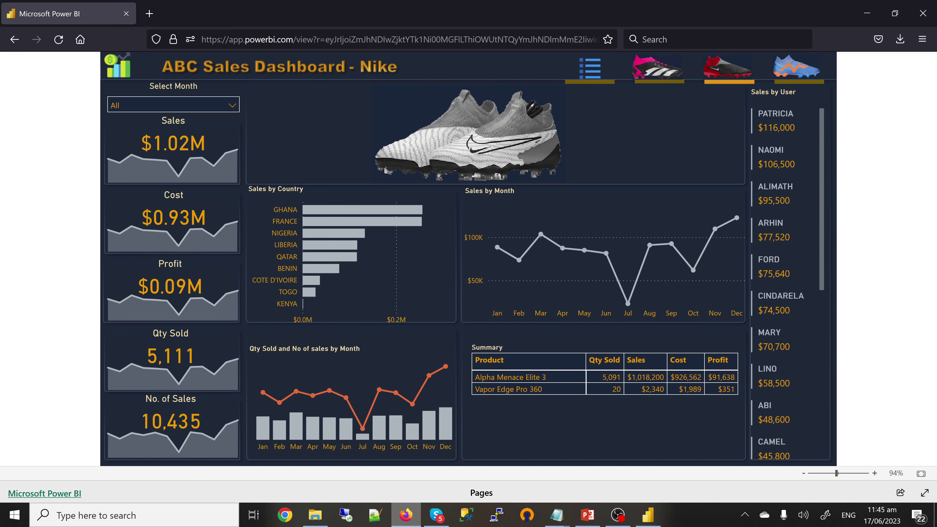
pyautogui.click(648, 514)
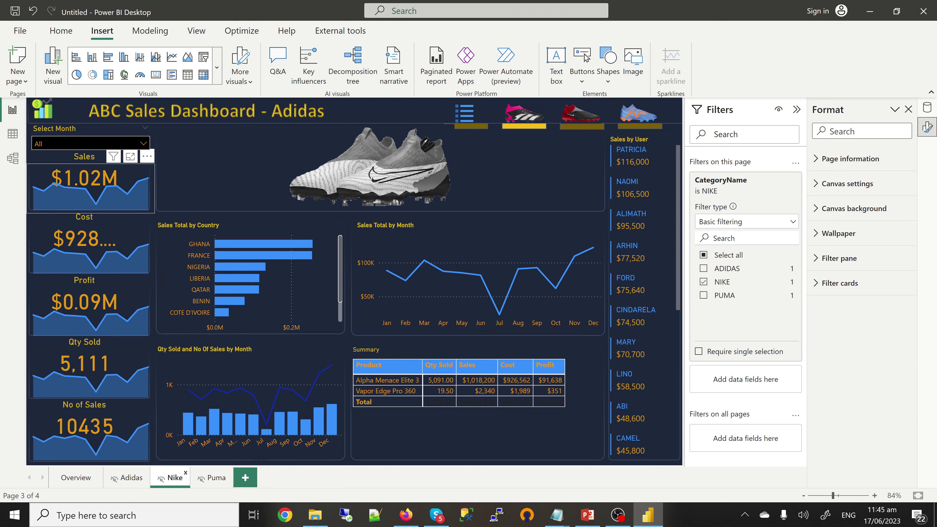
pyautogui.click(91, 188)
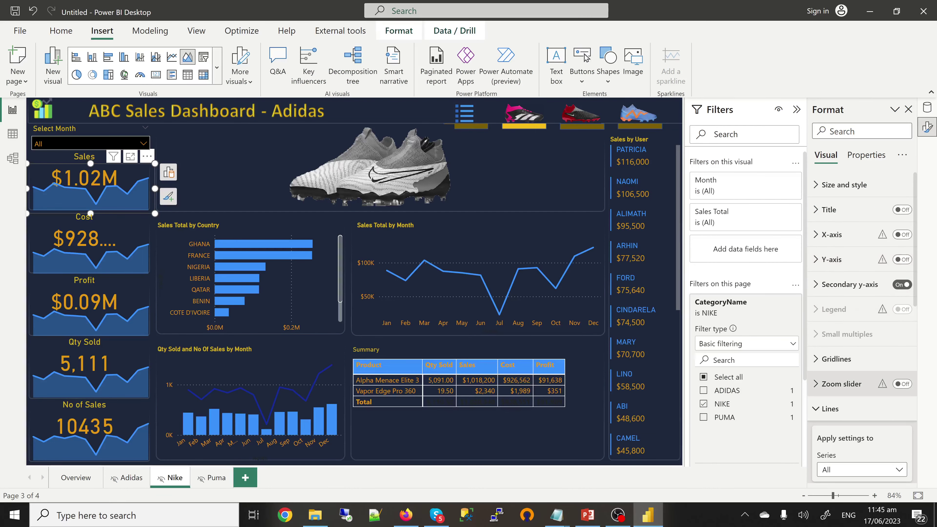
pyautogui.scroll(-4, 861, 384)
pyautogui.scroll(-3, 861, 331)
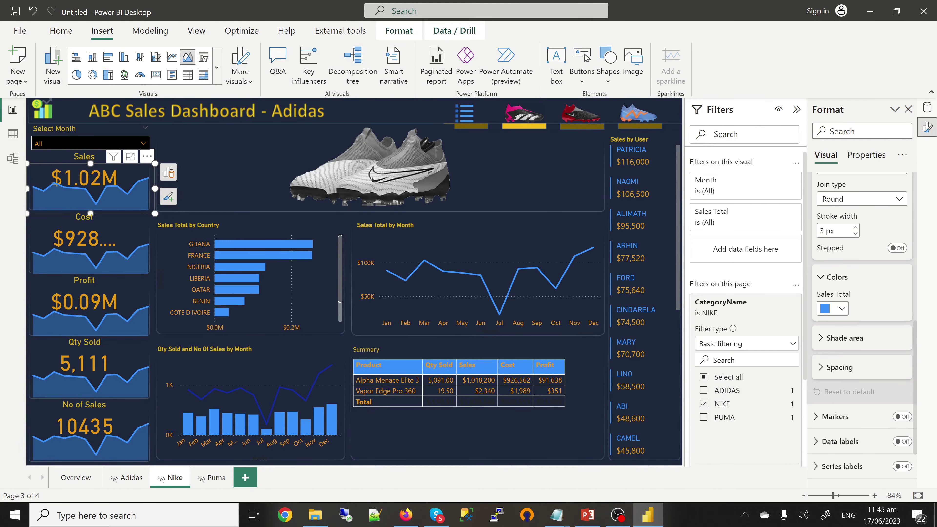
pyautogui.click(832, 298)
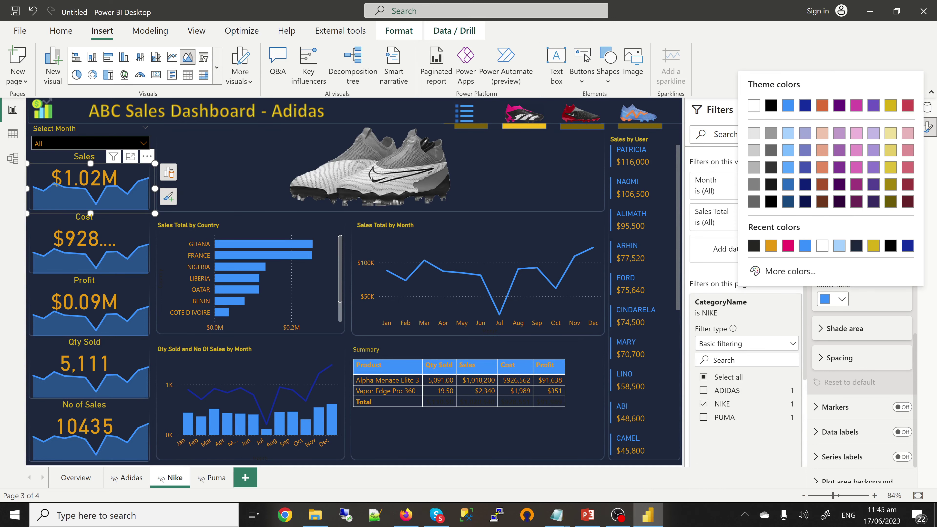
pyautogui.click(753, 168)
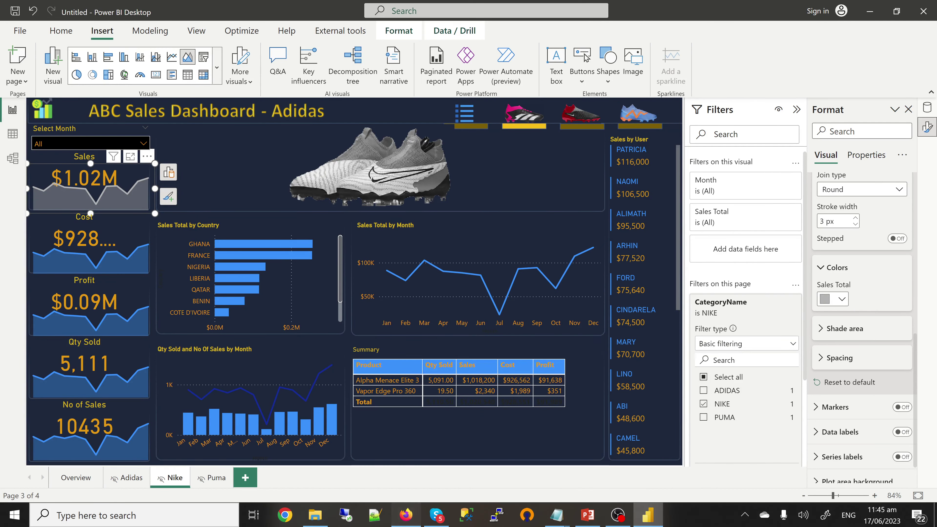
# - After checking the published Nike page in Firefox, widen the Cost card in Power BI so its full value fits
pyautogui.click(405, 514)
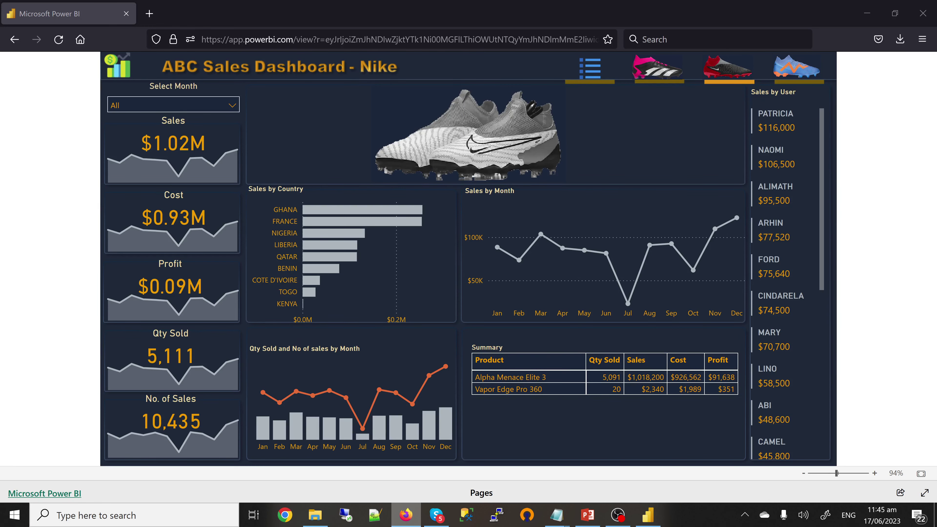
pyautogui.click(647, 514)
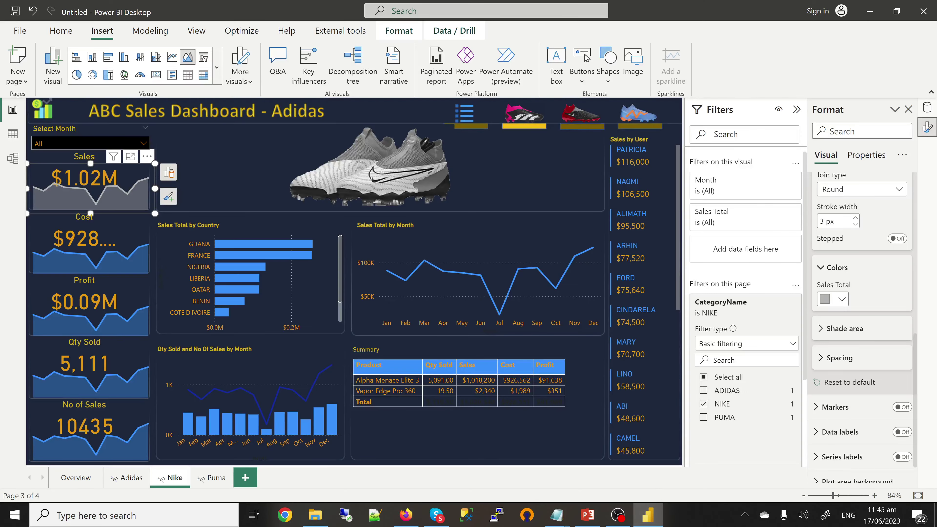
pyautogui.moveTo(148, 244)
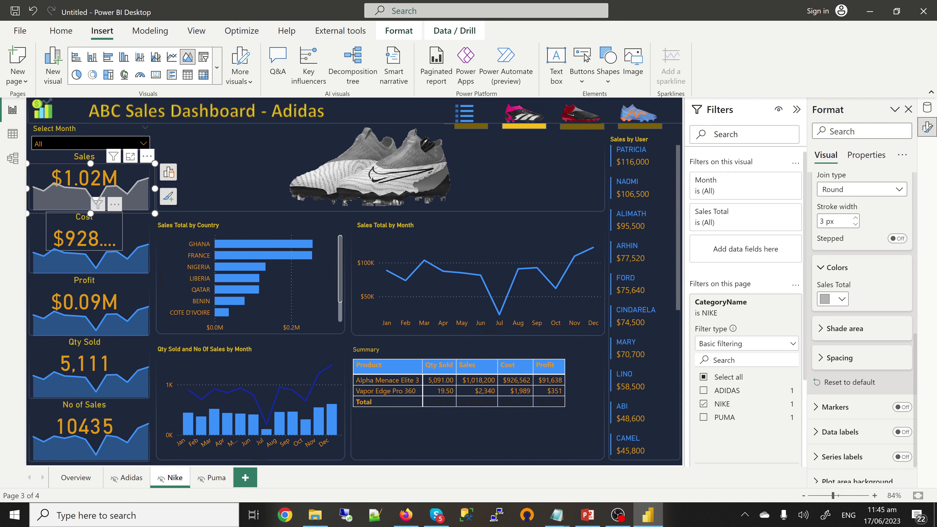
pyautogui.click(121, 243)
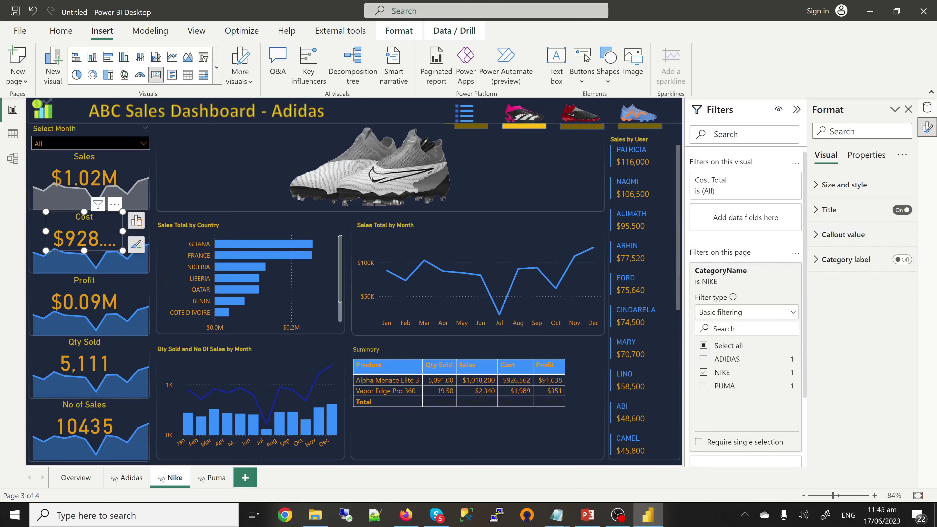
pyautogui.moveTo(122, 231); pyautogui.dragTo(147, 231)
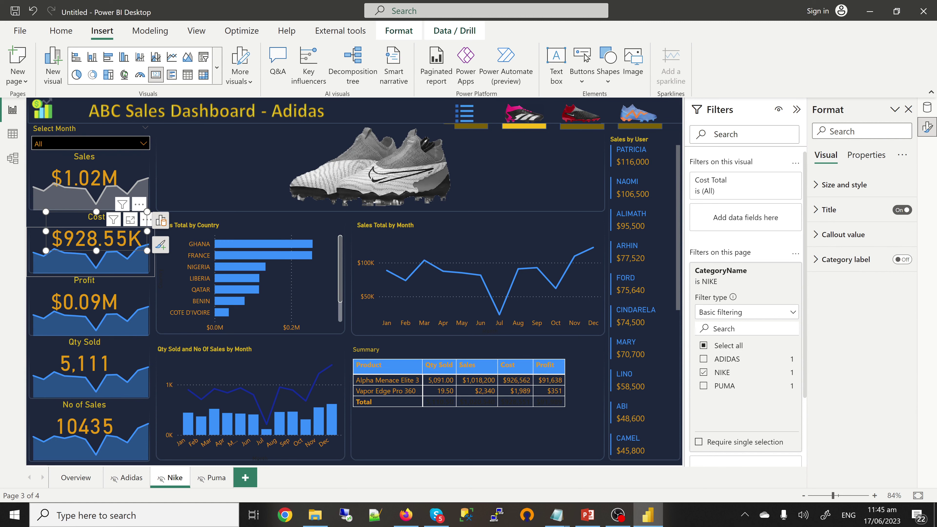
# - Set the line color of the Nike page's Cost area chart to gray
pyautogui.click(90, 264)
pyautogui.scroll(-4, 861, 408)
pyautogui.scroll(-5, 861, 332)
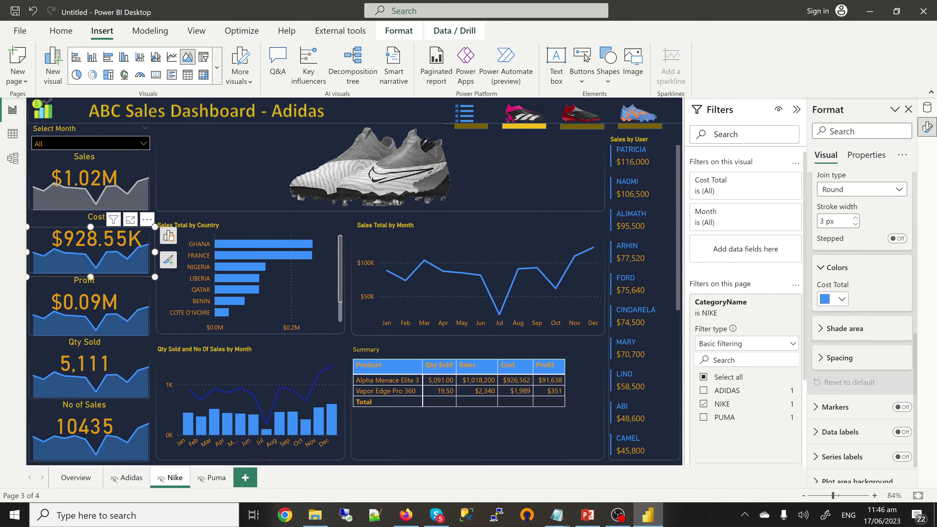
pyautogui.click(832, 298)
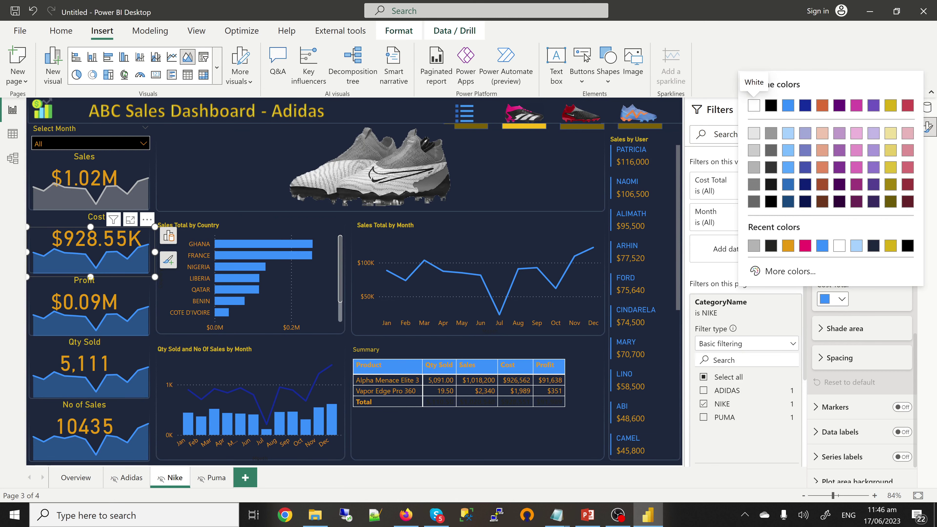
pyautogui.click(753, 105)
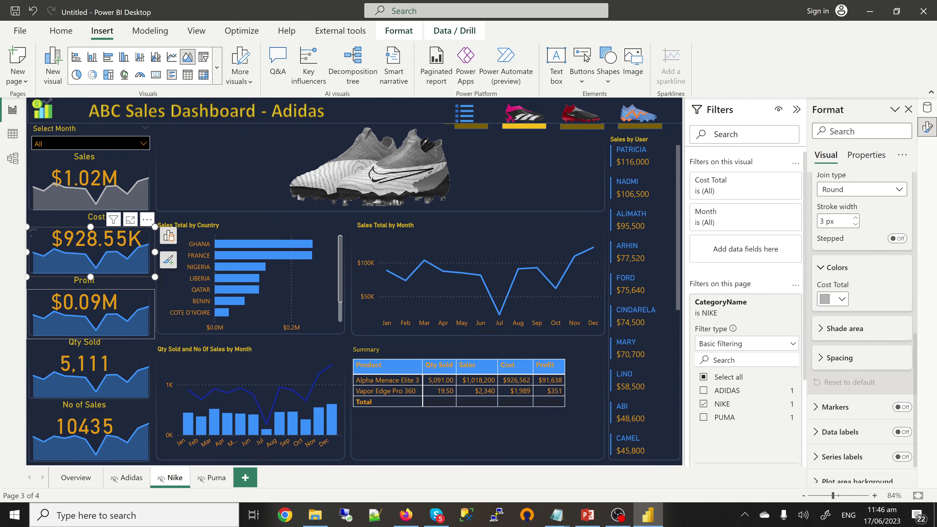
# - Set the line color of the Profit and Qty Sold area charts to the recent gray #b3b3b3
pyautogui.click(90, 314)
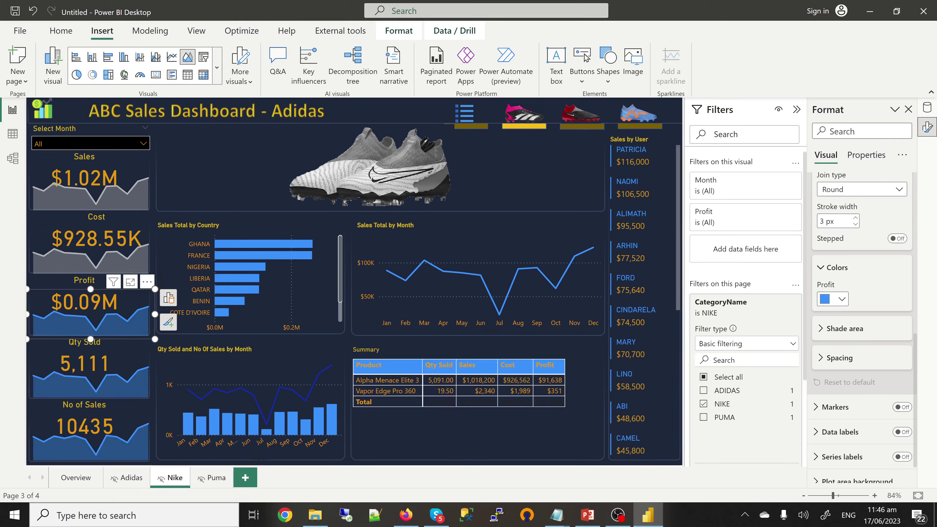
pyautogui.click(837, 299)
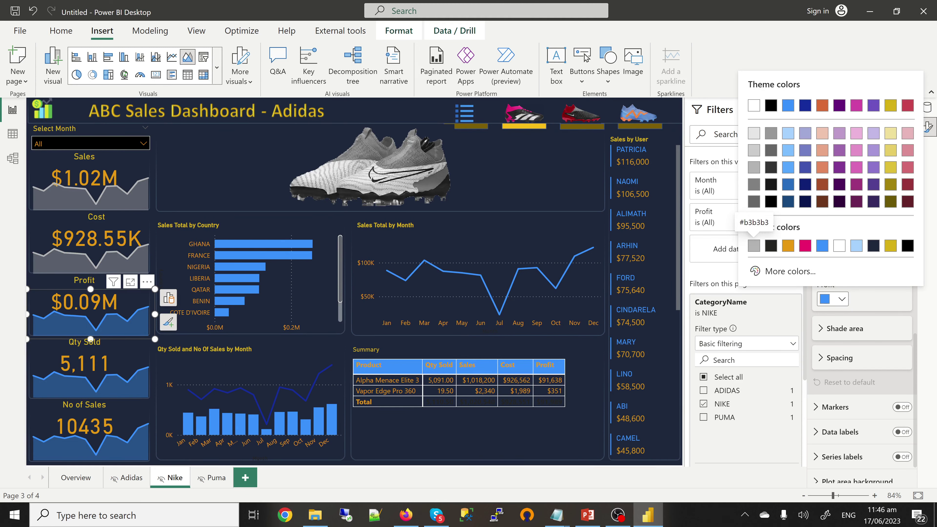
pyautogui.click(753, 245)
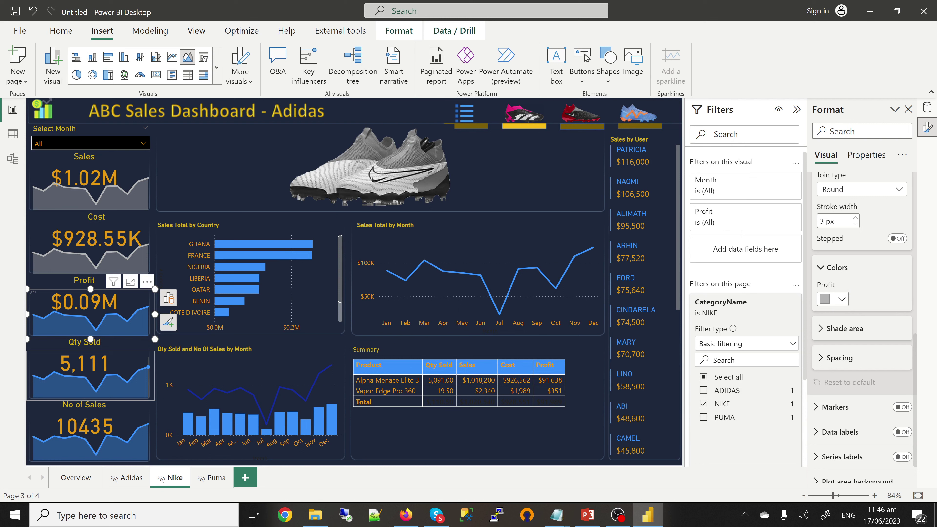
pyautogui.click(148, 367)
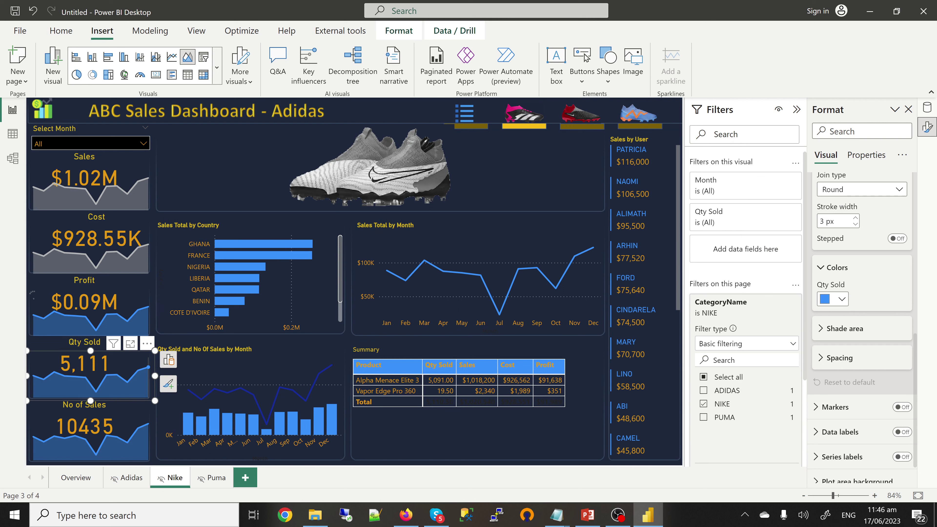
pyautogui.click(832, 299)
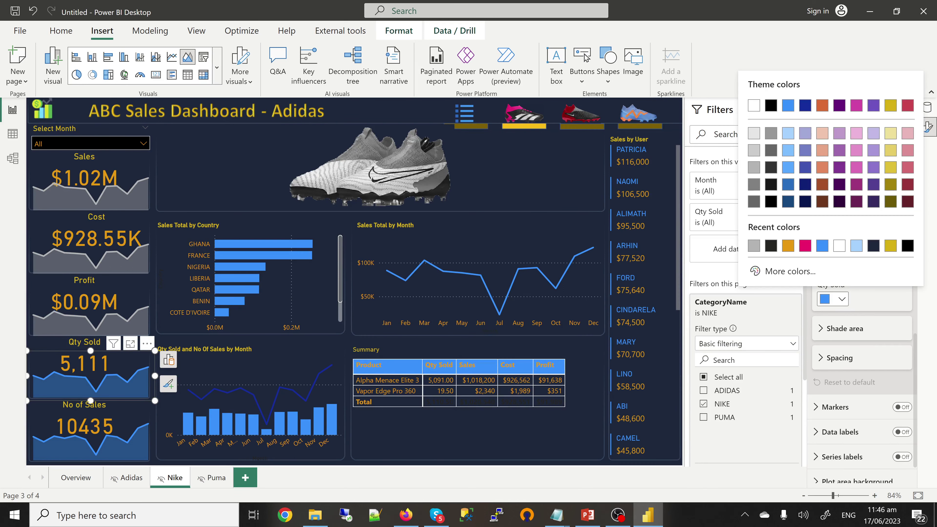
pyautogui.click(754, 245)
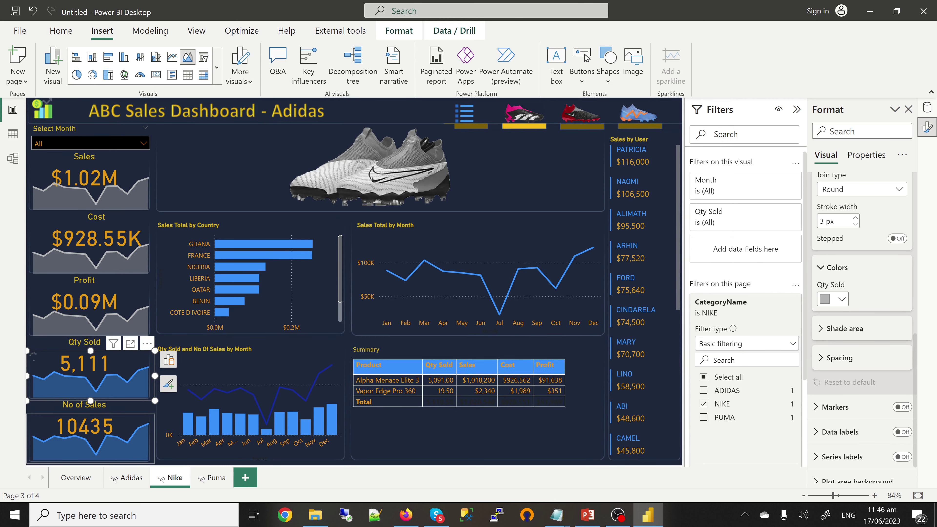
# - Set the line color of the No of Sales area chart to gray
pyautogui.click(90, 438)
pyautogui.click(841, 299)
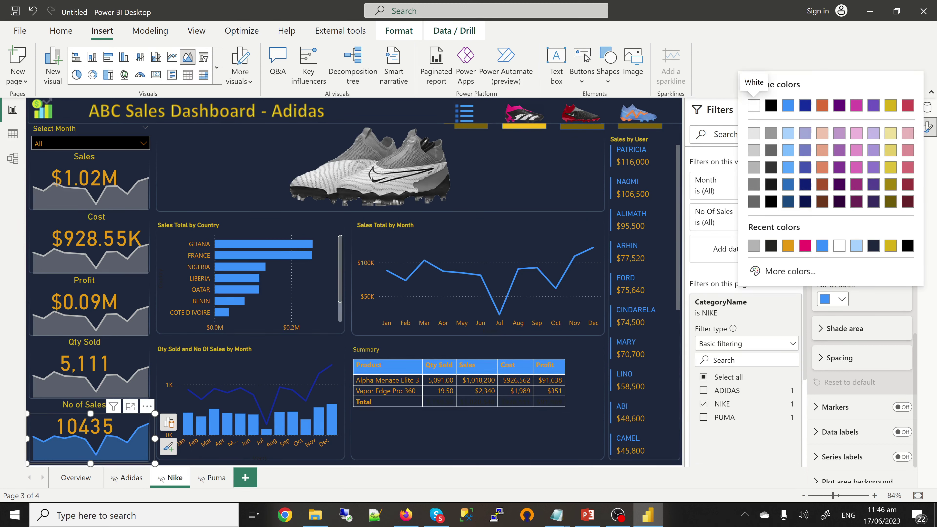
pyautogui.click(754, 185)
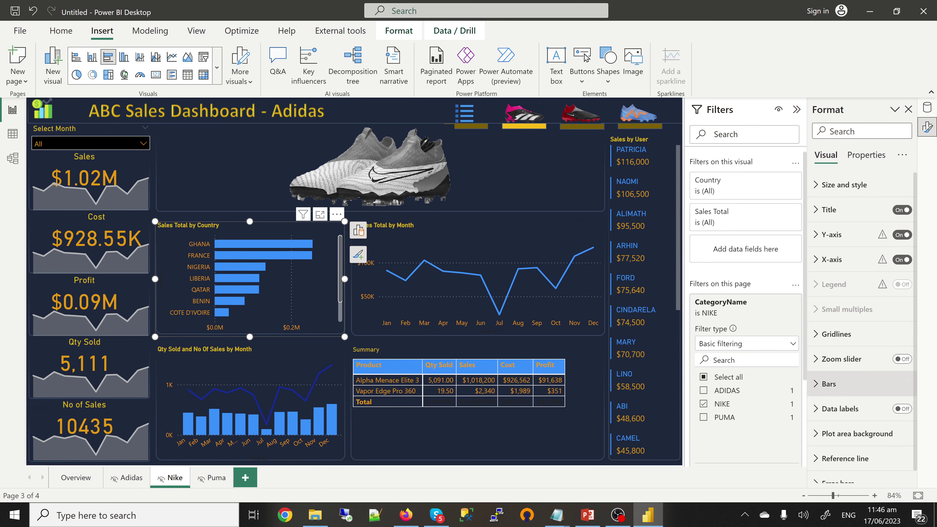
# - Set the default bar color of the Sales Total by Country chart to gray
pyautogui.click(828, 384)
pyautogui.scroll(-2, 829, 383)
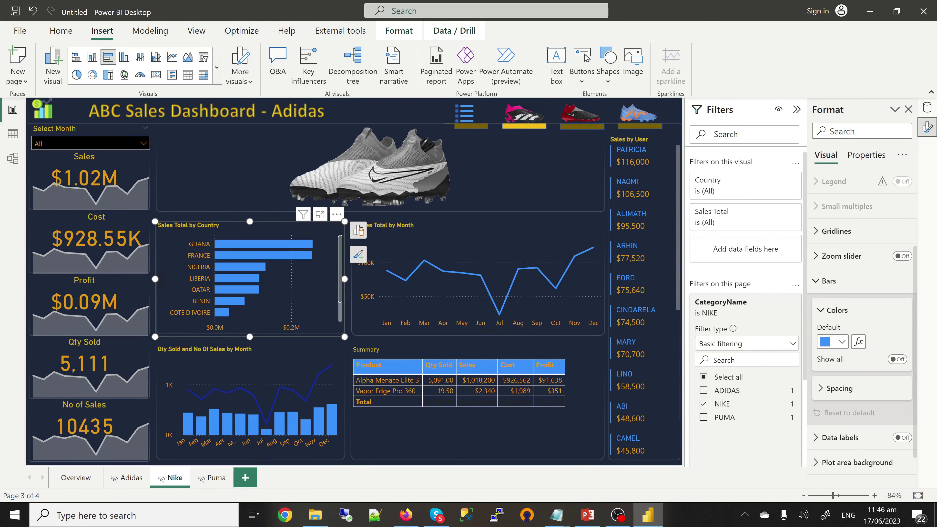
pyautogui.click(837, 346)
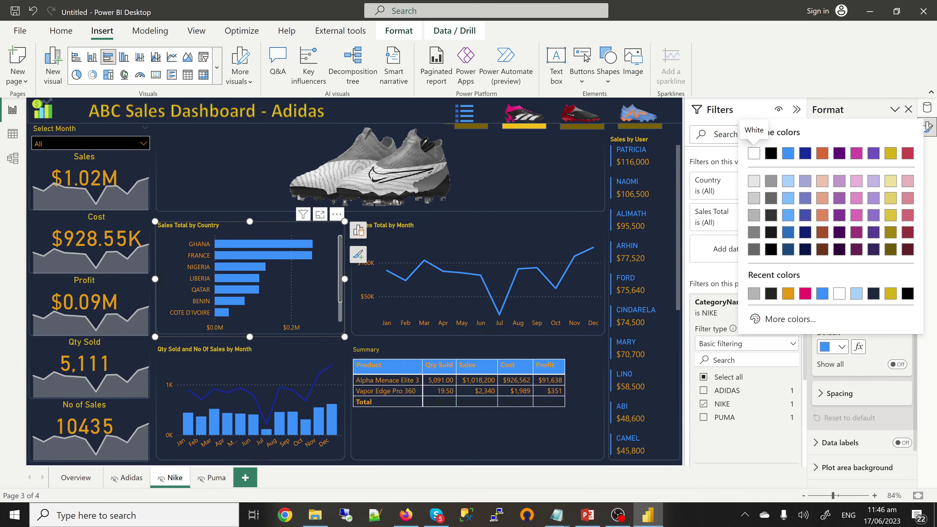
pyautogui.click(754, 215)
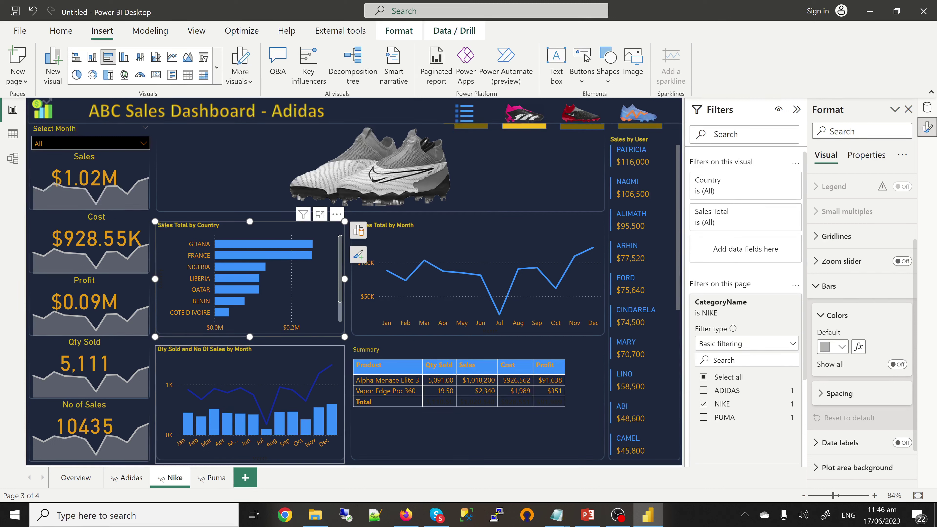
# - Set the default column color of the Qty Sold and No Of Sales by Month chart to gray
pyautogui.click(250, 402)
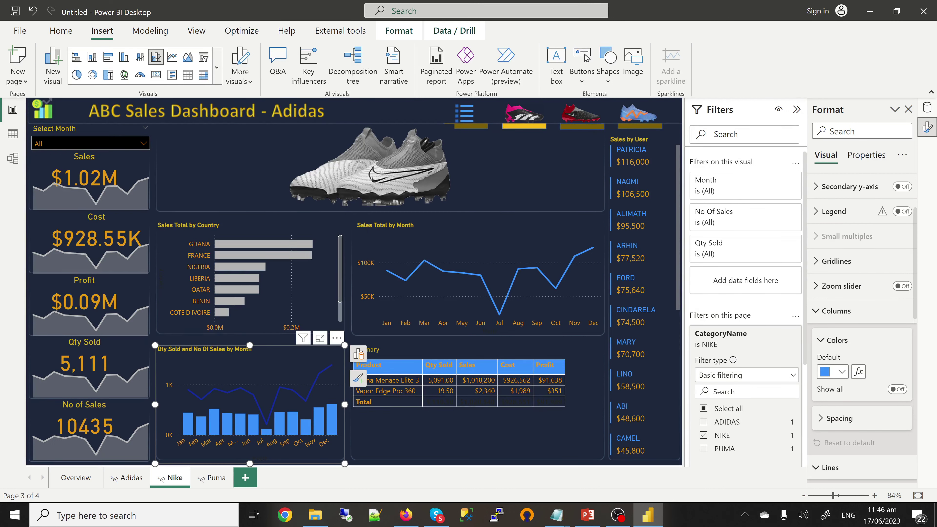
pyautogui.click(833, 371)
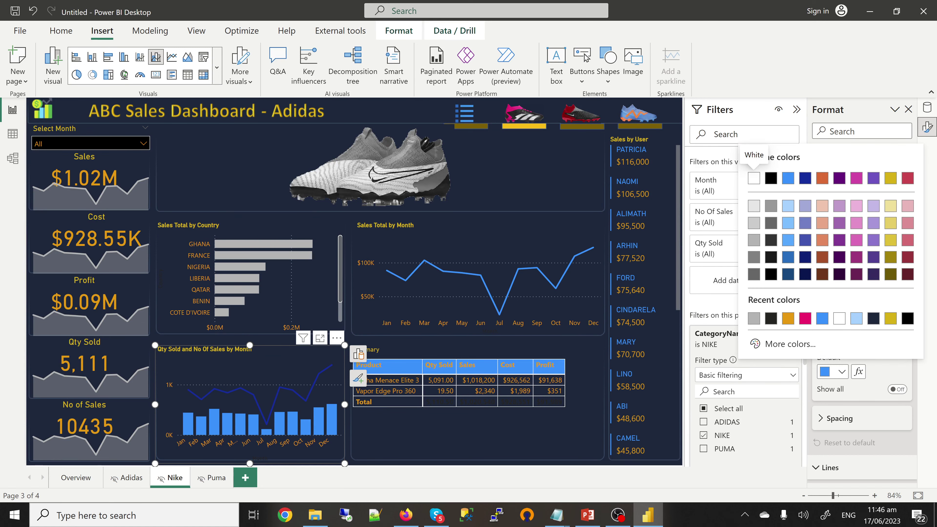
pyautogui.click(753, 318)
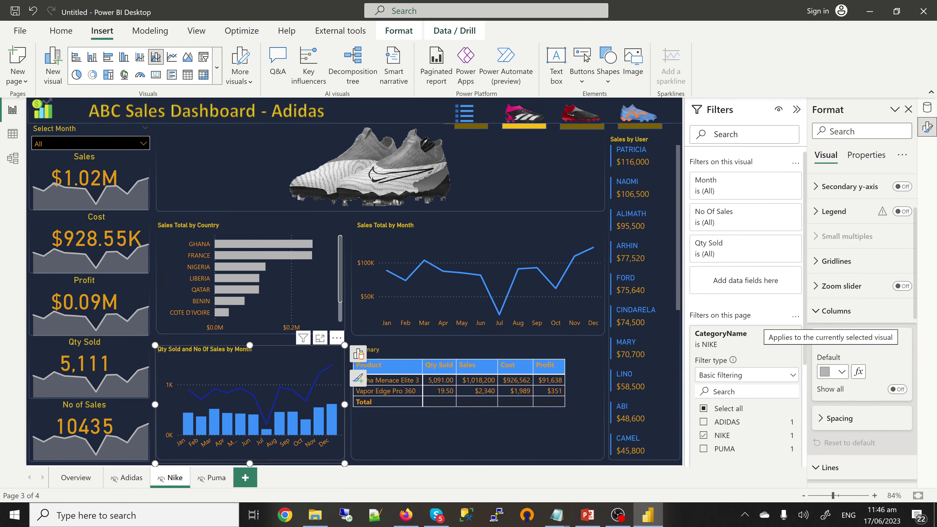
# - After checking the published Nike page in Firefox, set the combo chart's No Of Sales line to the recent pink color in Power BI
pyautogui.click(405, 514)
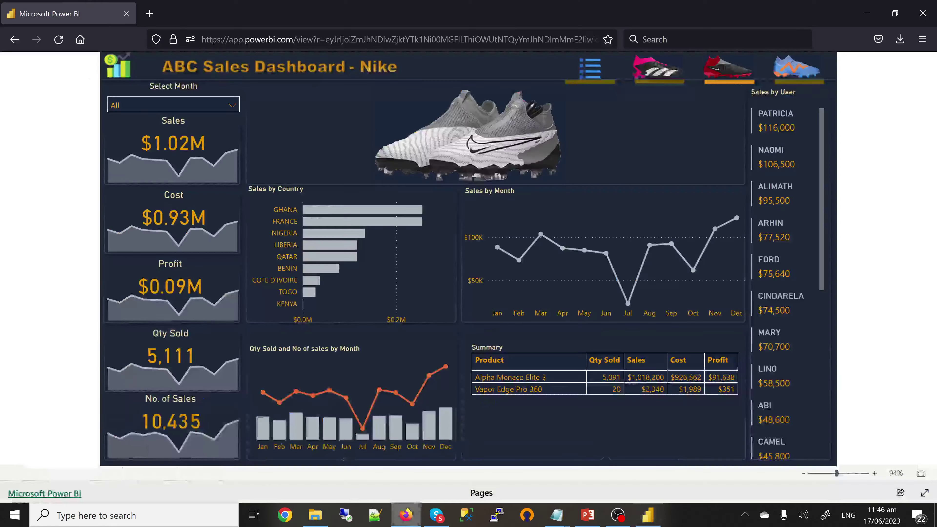
pyautogui.hotkey('alt', 'Tab')
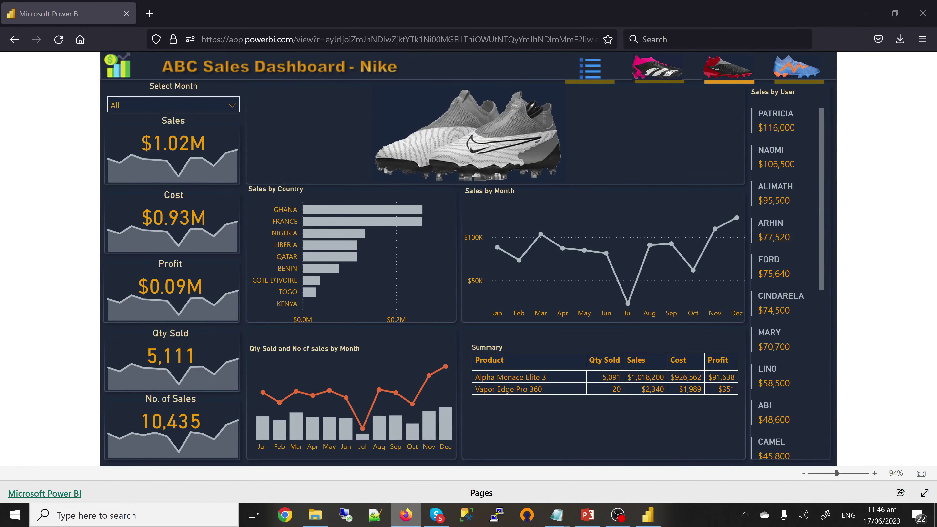
pyautogui.hotkey('alt', 'Tab')
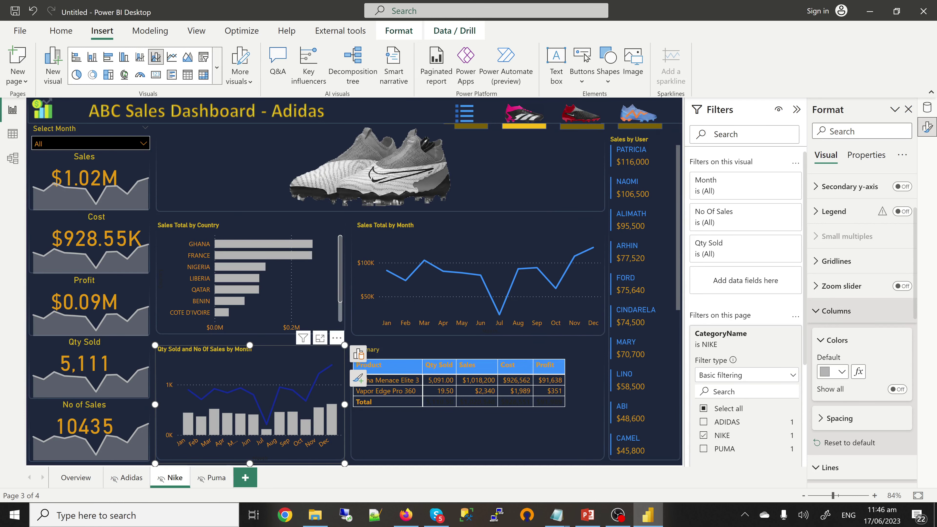
pyautogui.click(835, 310)
pyautogui.scroll(-5, 859, 332)
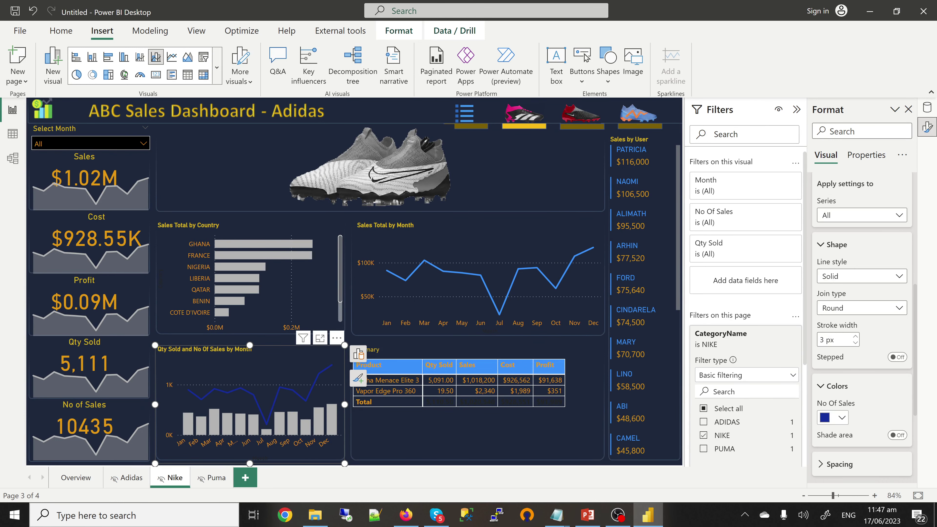
pyautogui.scroll(-3, 861, 325)
pyautogui.click(833, 322)
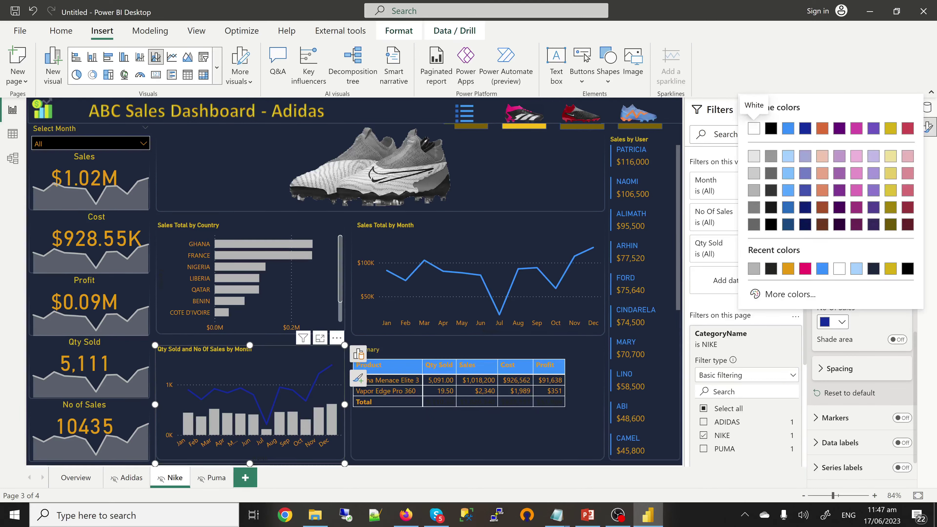
pyautogui.click(753, 268)
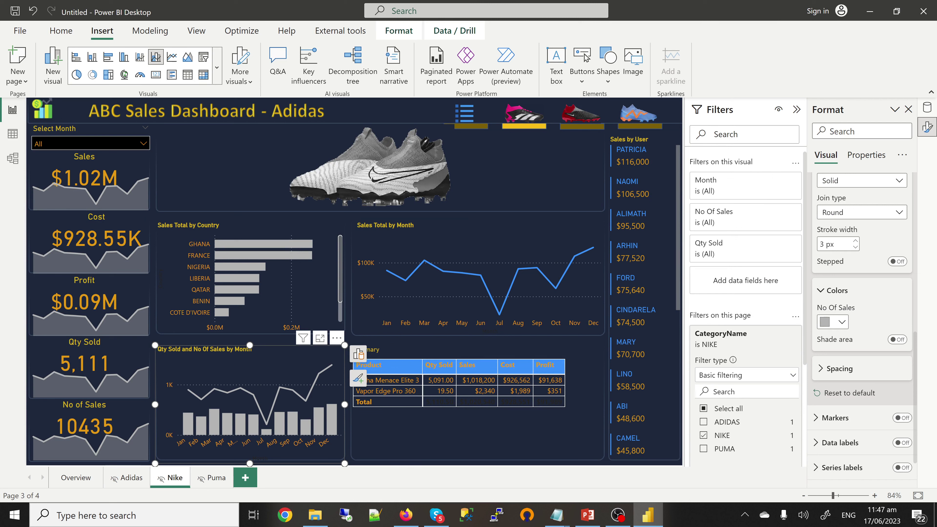
pyautogui.click(832, 321)
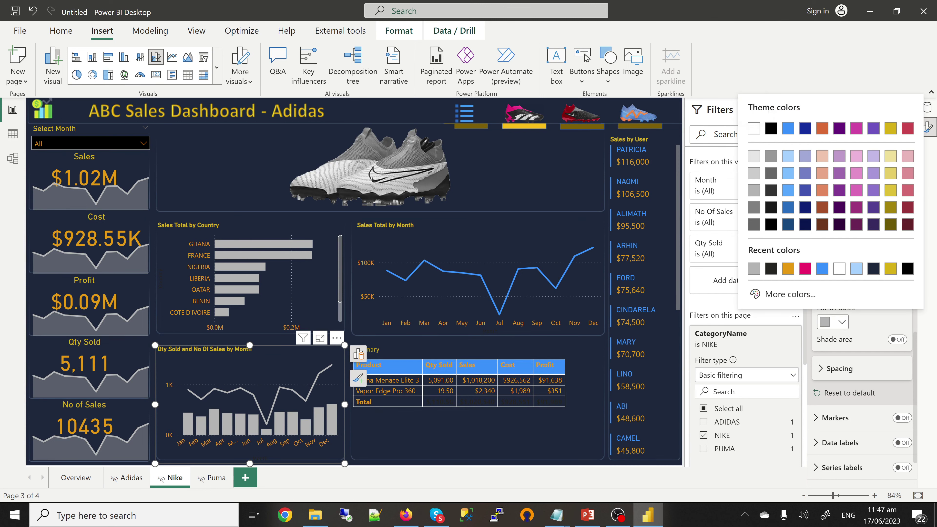
pyautogui.click(804, 268)
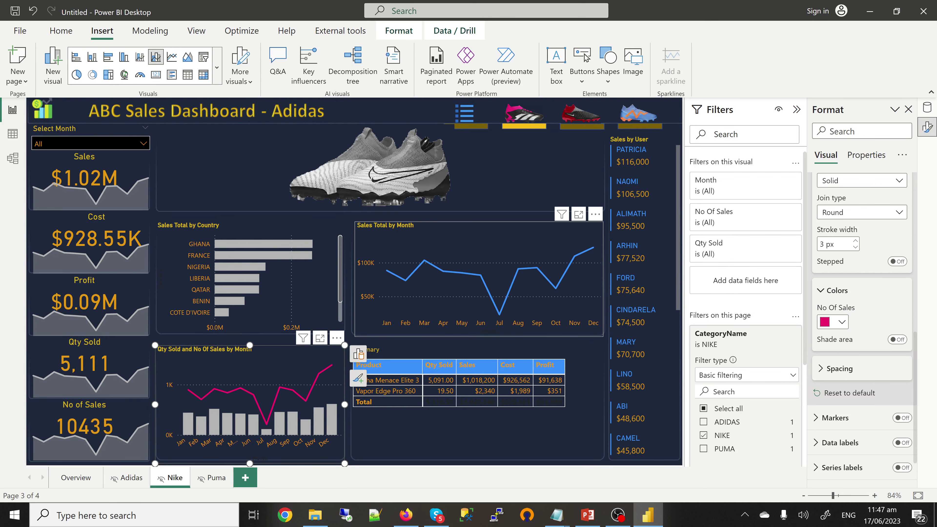
# - Compare with the published Nike page in Firefox and set the Sales Total by Month line to gray #b3b3b3 in Power BI
pyautogui.click(478, 279)
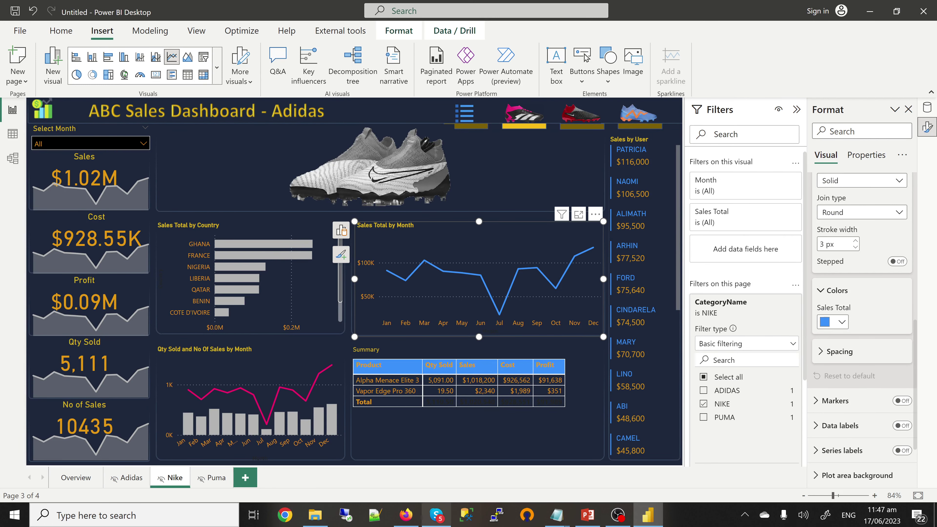
pyautogui.click(405, 515)
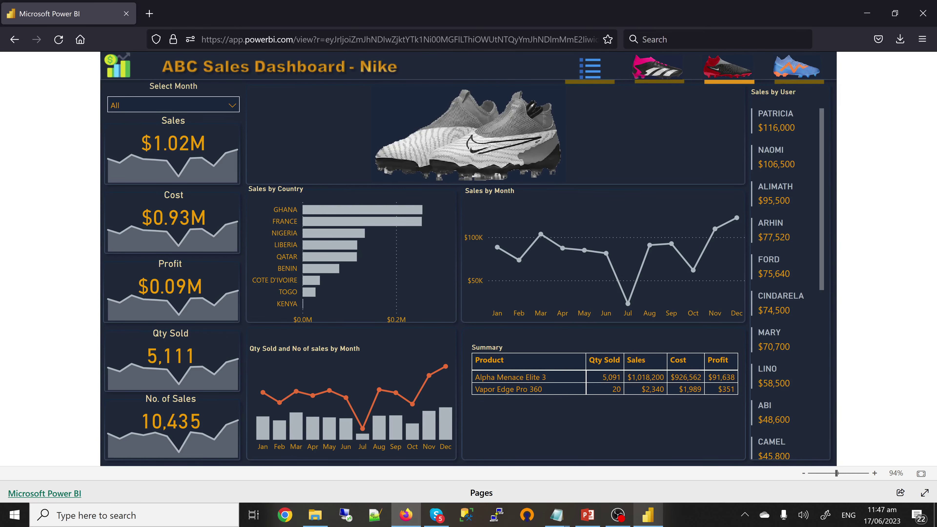
pyautogui.click(647, 514)
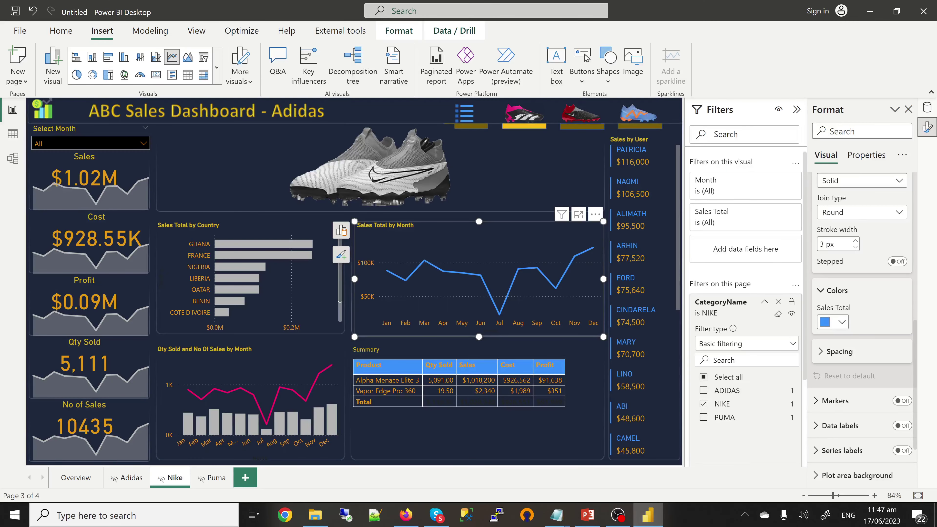
pyautogui.click(832, 321)
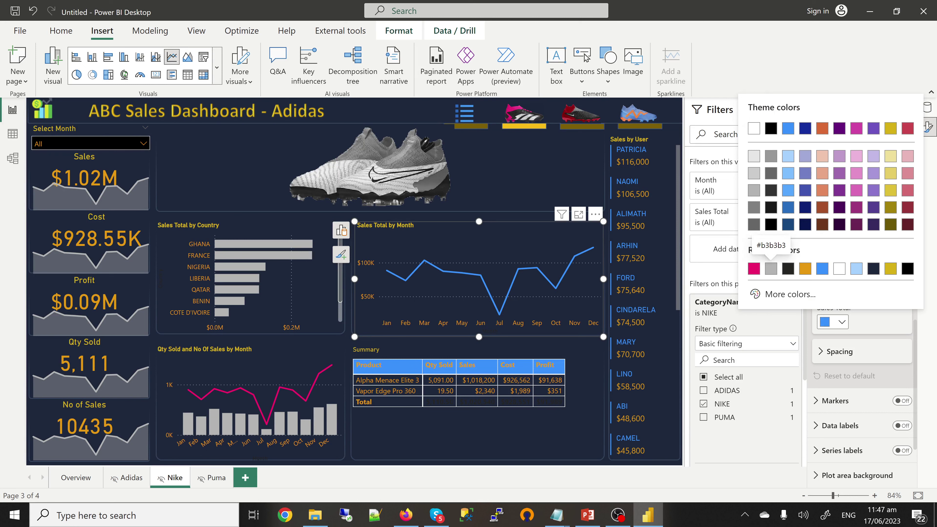
pyautogui.click(770, 268)
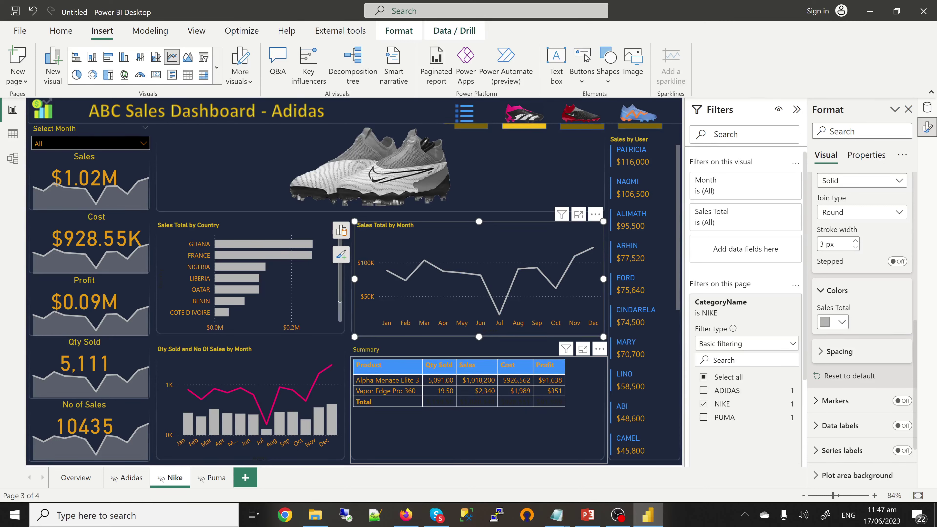
# - Set the column header background of the Nike page's Summary table to the custom color RGB 27, 38, 59
pyautogui.click(478, 424)
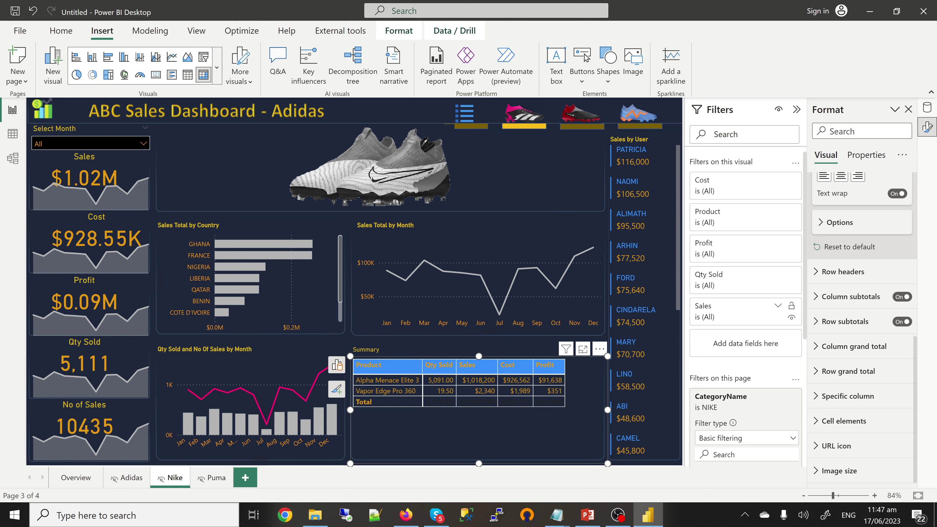
pyautogui.scroll(1, 859, 350)
pyautogui.scroll(2, 860, 350)
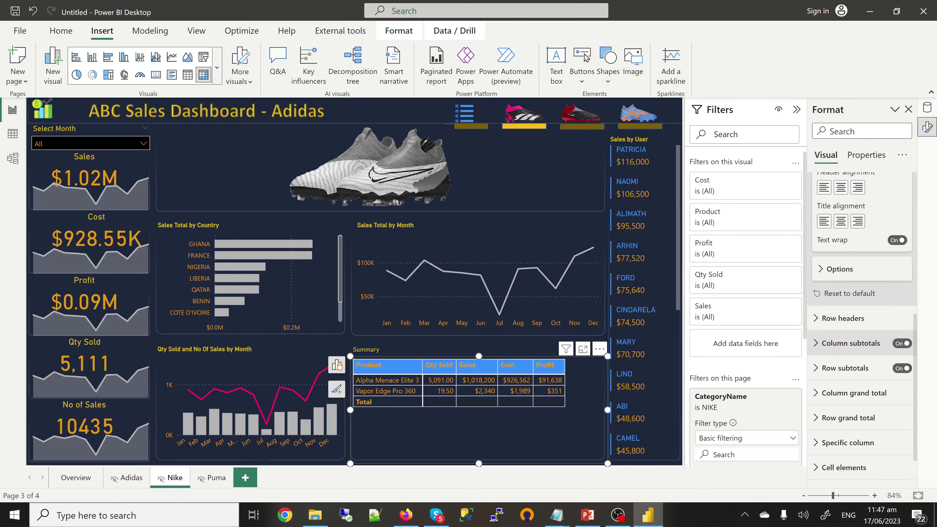
pyautogui.scroll(4, 859, 350)
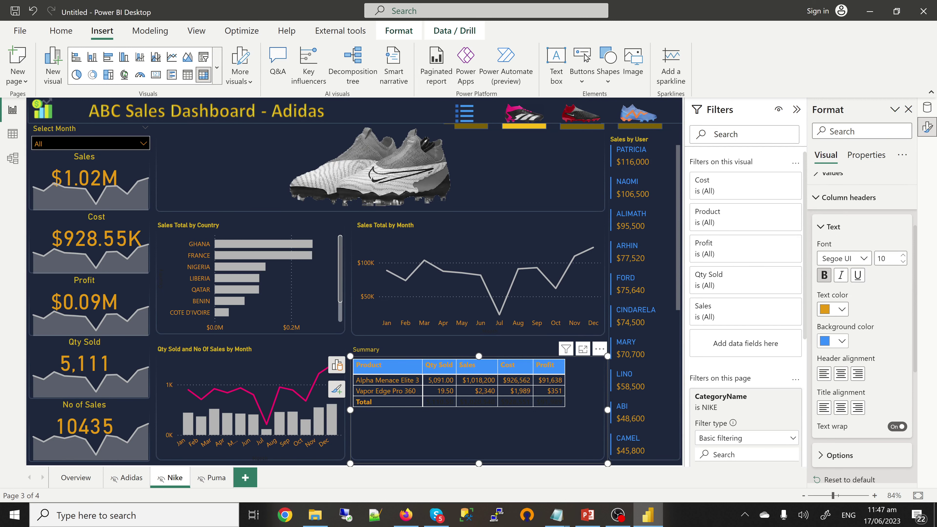
pyautogui.click(842, 309)
pyautogui.click(789, 313)
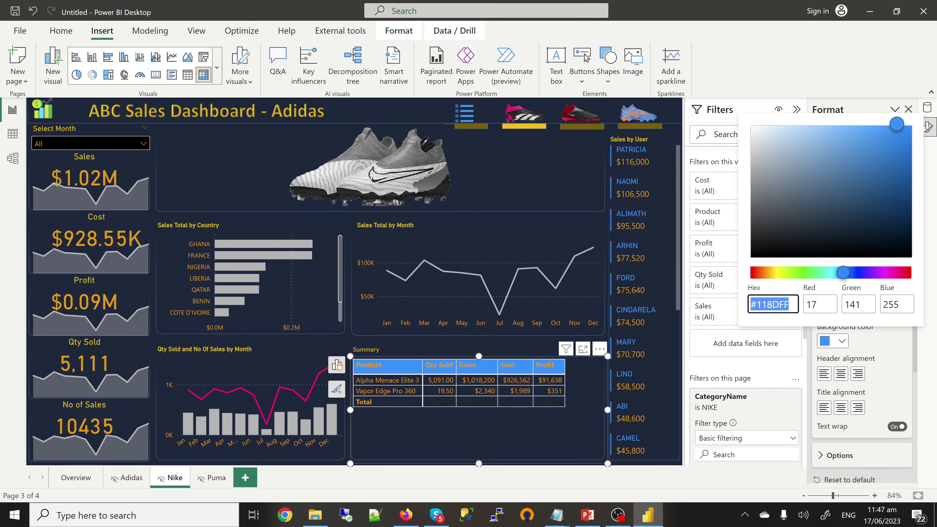
pyautogui.press('Tab')
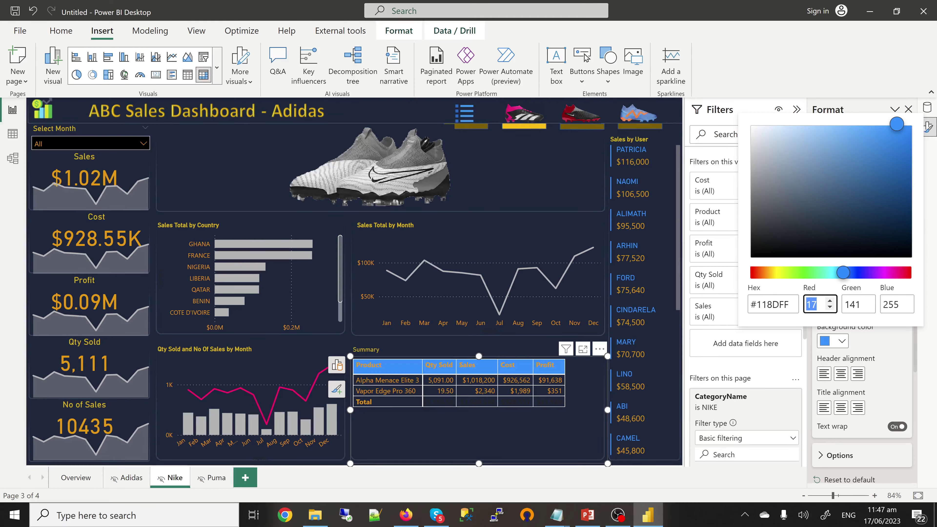
pyautogui.write('27')
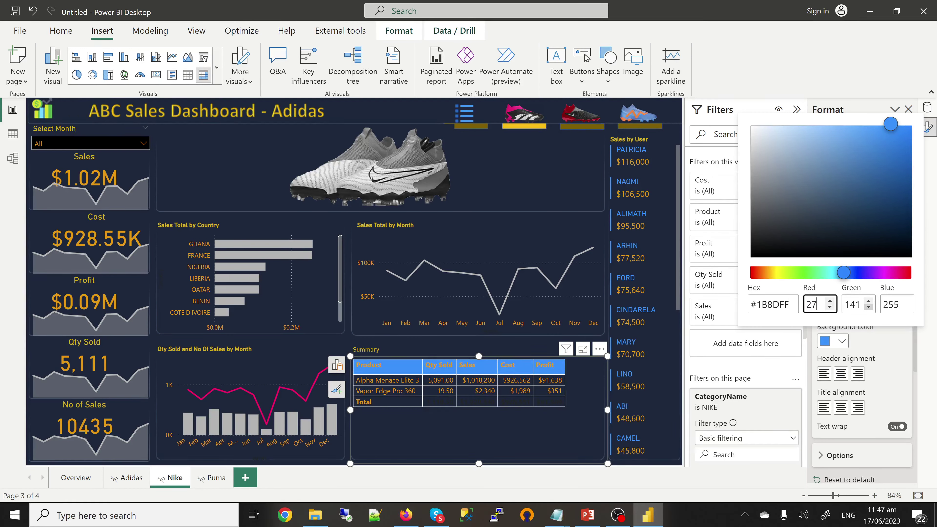
pyautogui.press('Tab')
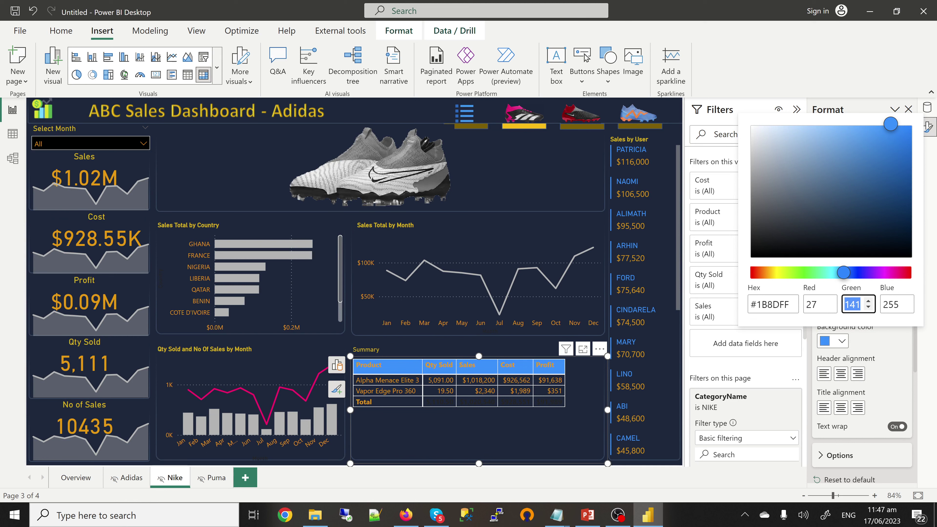
pyautogui.write('38')
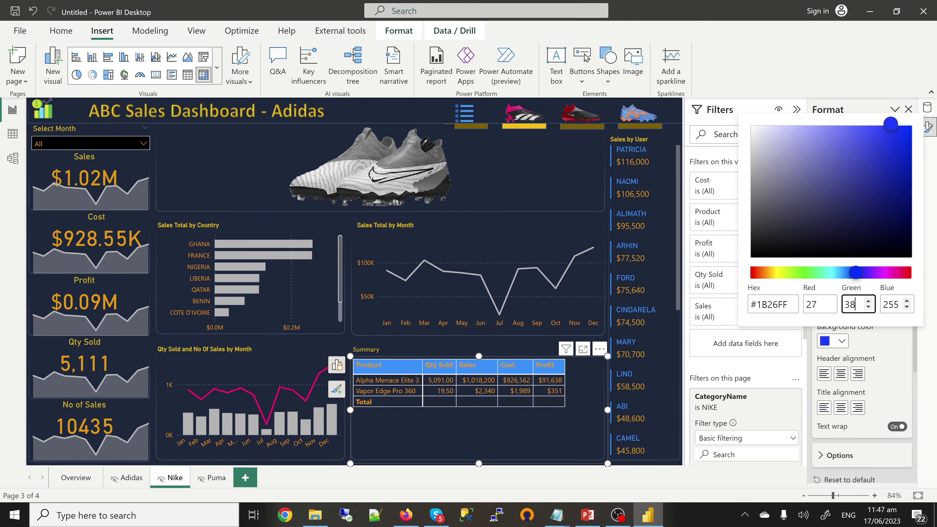
pyautogui.press('Tab')
pyautogui.write('59')
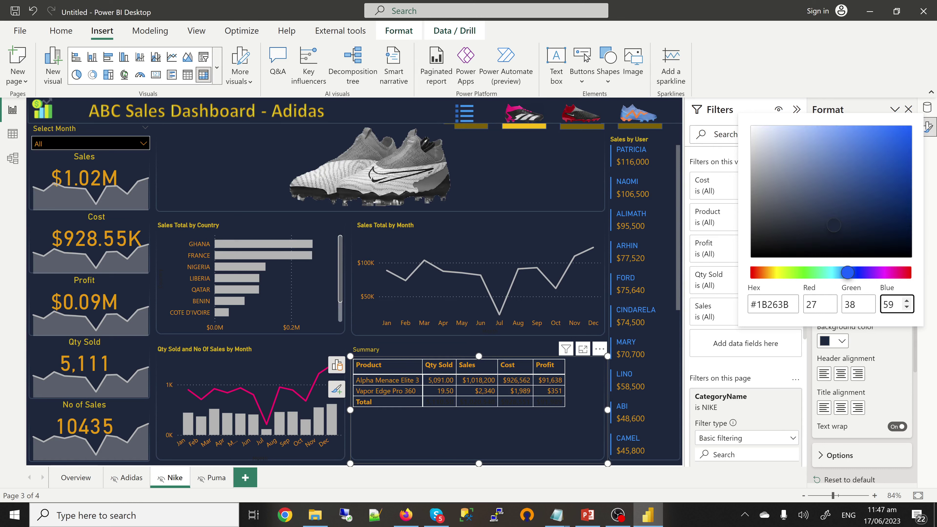
pyautogui.press('Return')
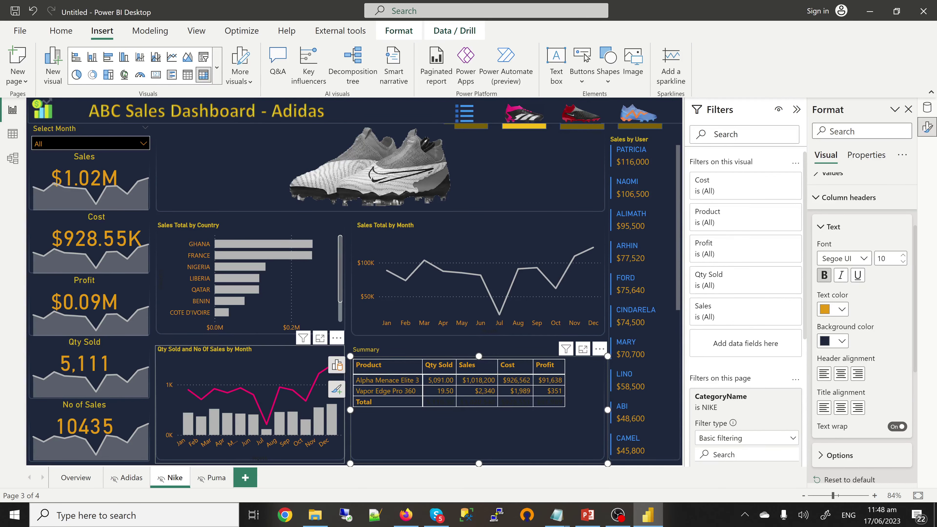
# - After checking the published Nike page in Firefox, set the combo chart's No Of Sales line to the recent orange #EE9B00 in Power BI
pyautogui.click(406, 515)
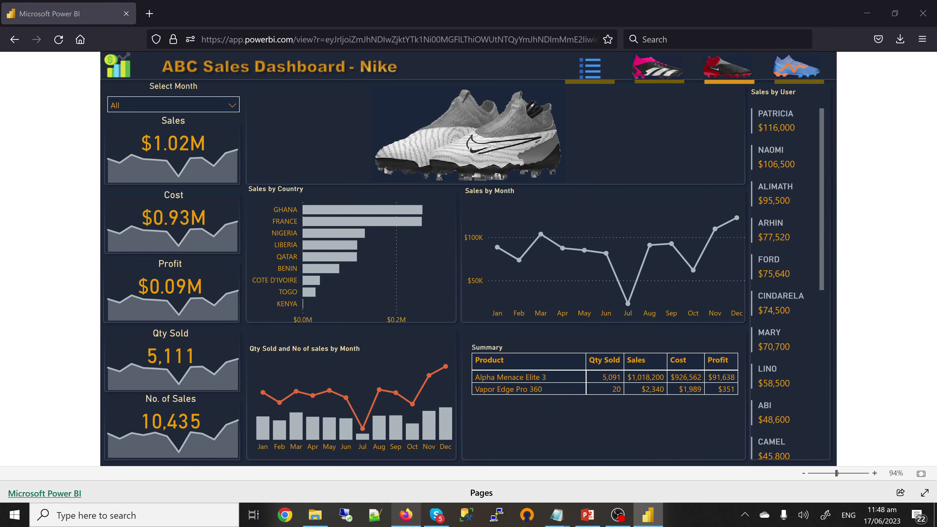
pyautogui.click(647, 514)
pyautogui.click(406, 514)
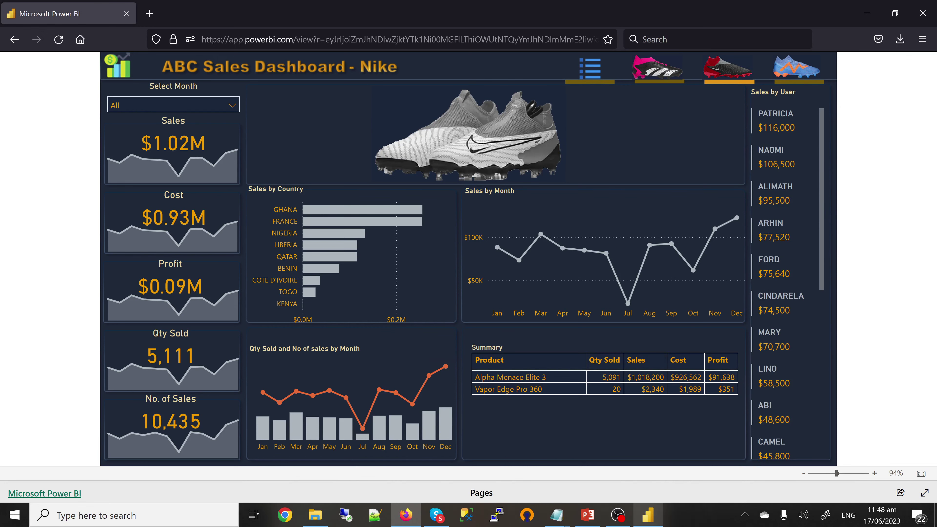
pyautogui.click(648, 515)
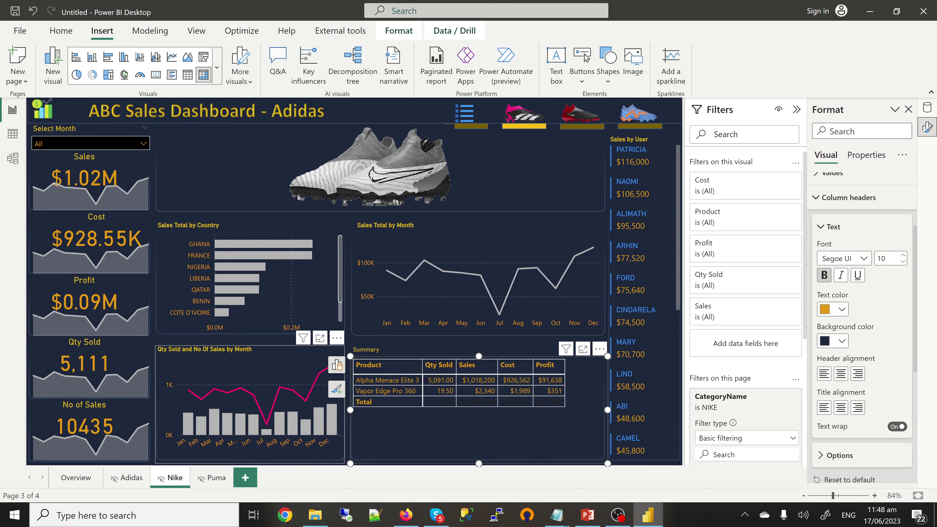
pyautogui.click(250, 369)
pyautogui.scroll(-5, 861, 321)
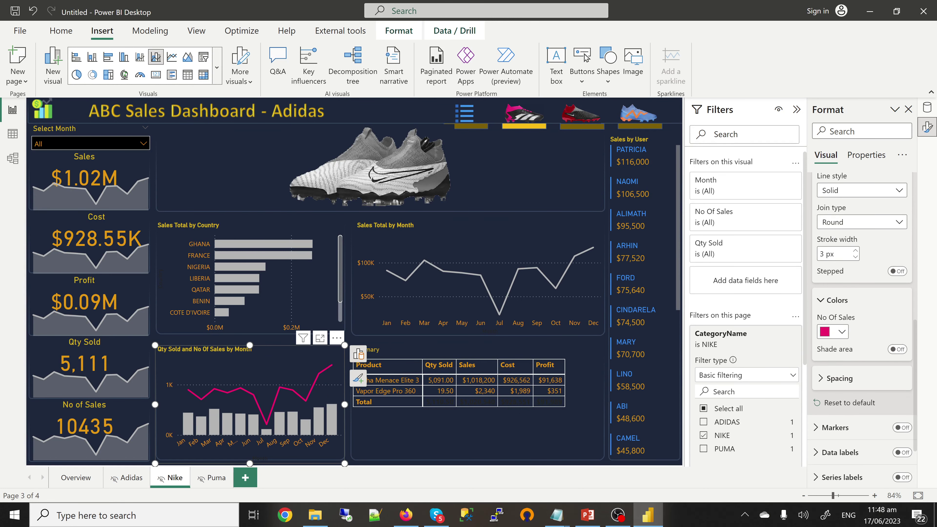
pyautogui.scroll(-2, 861, 328)
pyautogui.click(841, 275)
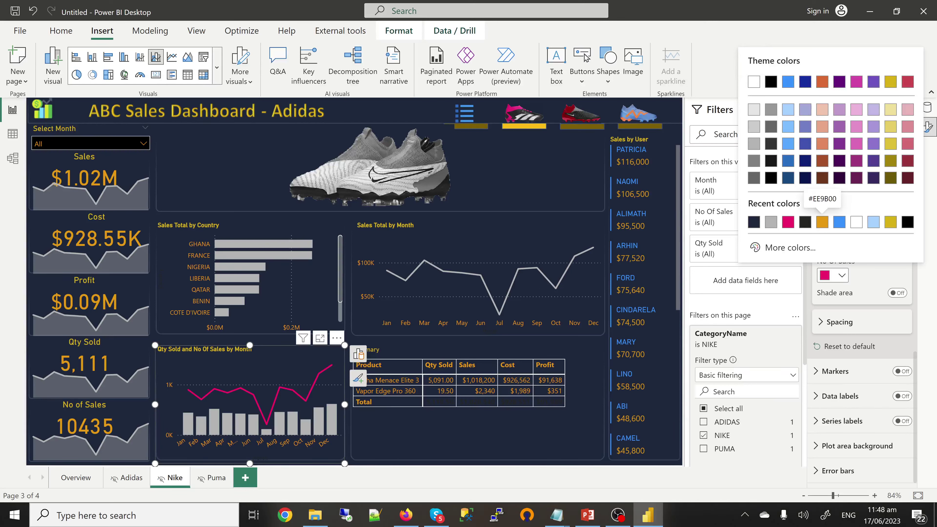
pyautogui.click(822, 221)
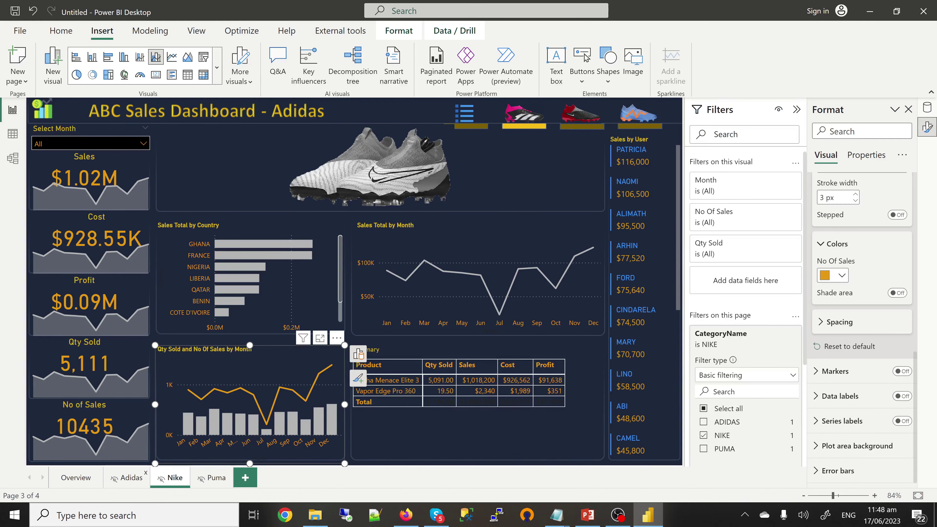
# - Review the Adidas page, check the published Nike page in Firefox, and return to the Nike page in Power BI
pyautogui.click(129, 477)
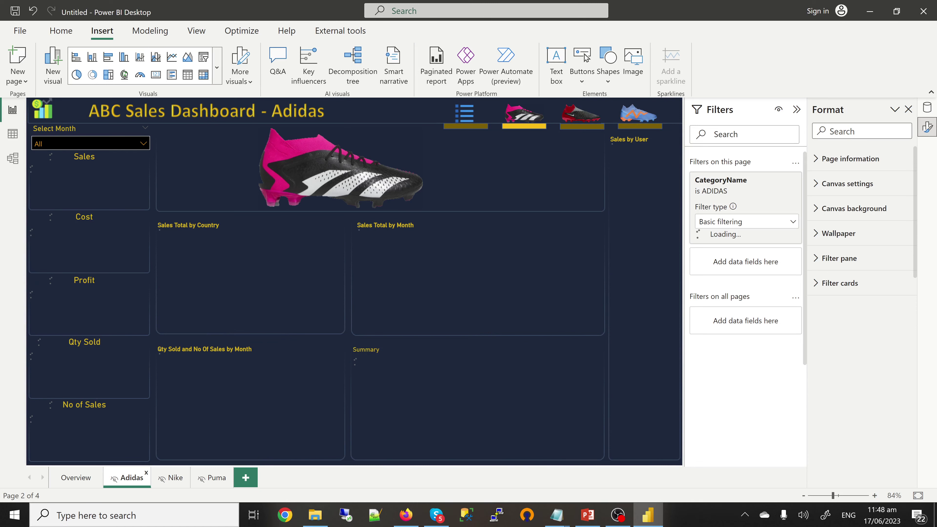
pyautogui.click(406, 515)
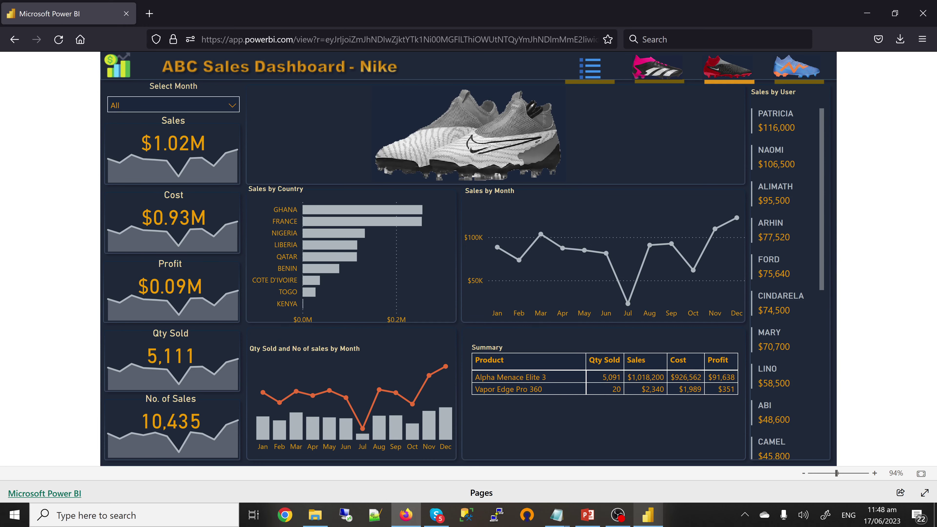
pyautogui.click(648, 515)
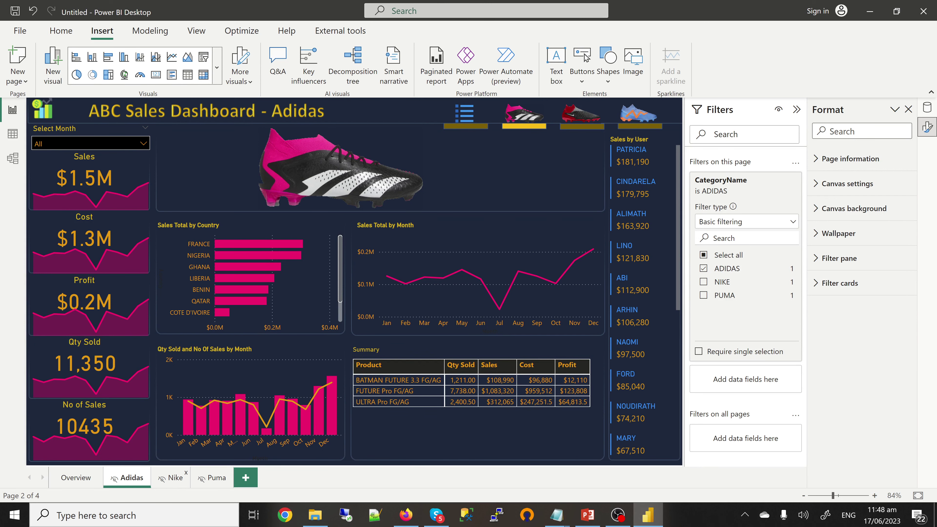
pyautogui.click(172, 477)
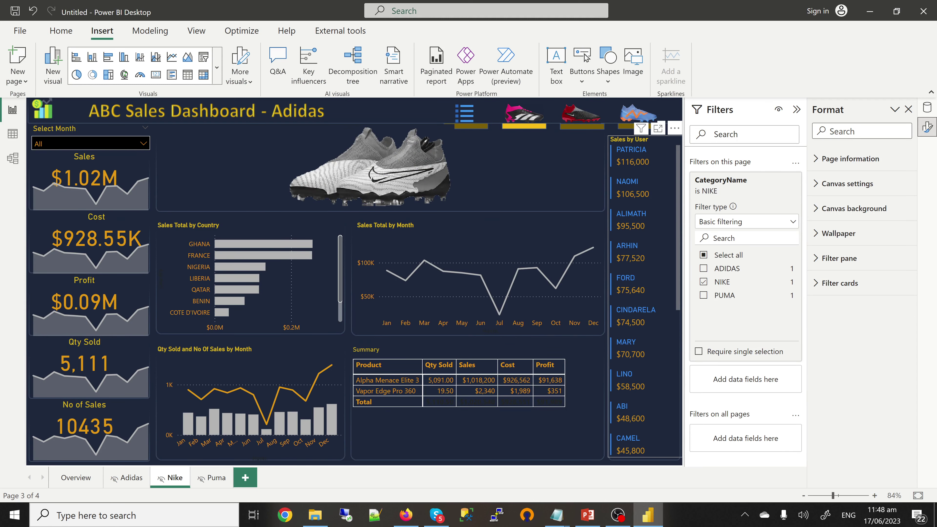
# - Check the published Nike page in Firefox and set the Sales by User card title color to the recent gray in Power BI
pyautogui.click(644, 237)
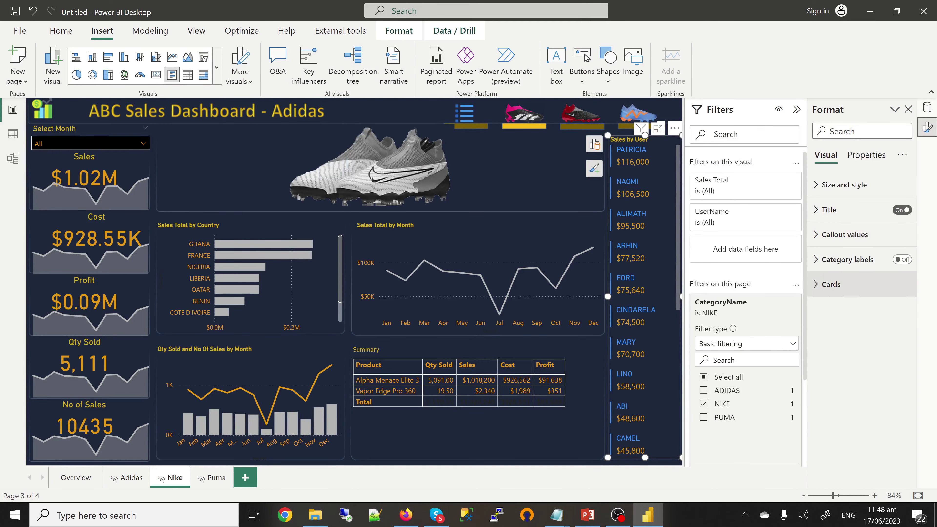
pyautogui.click(405, 514)
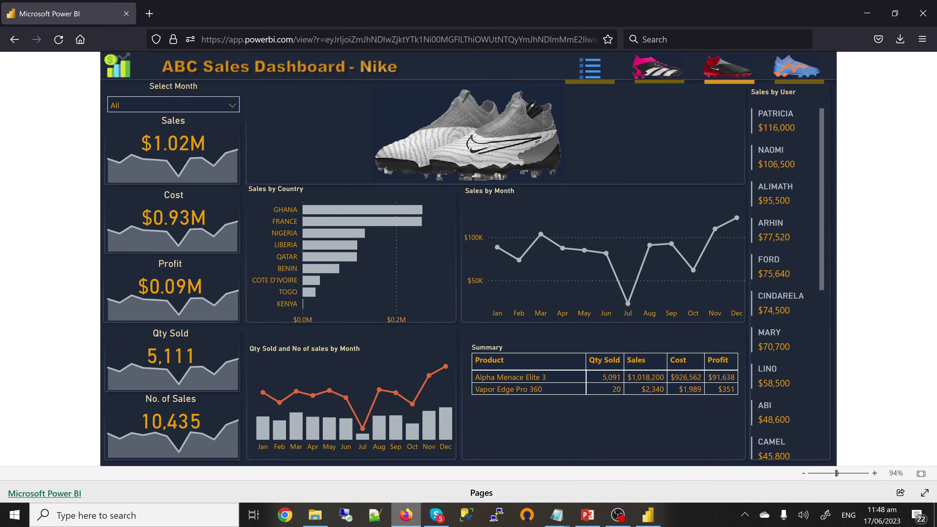
pyautogui.click(648, 514)
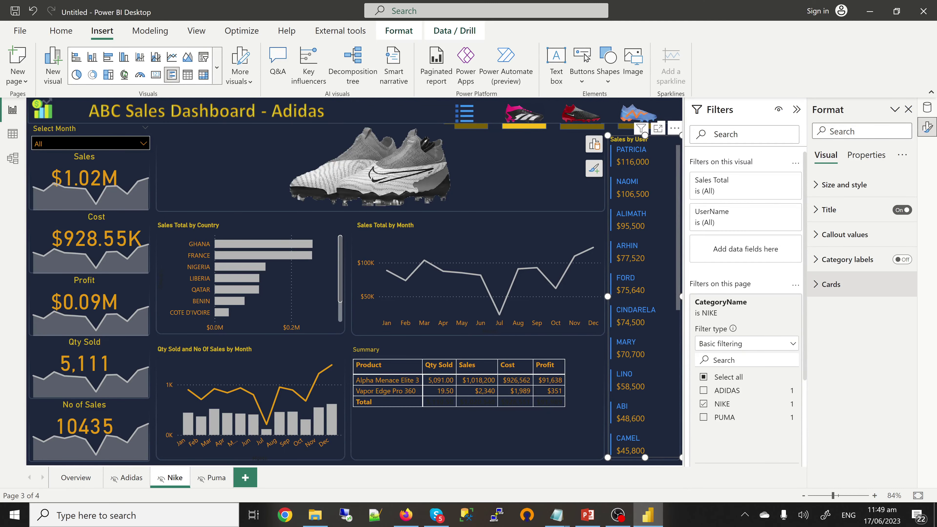
pyautogui.click(831, 284)
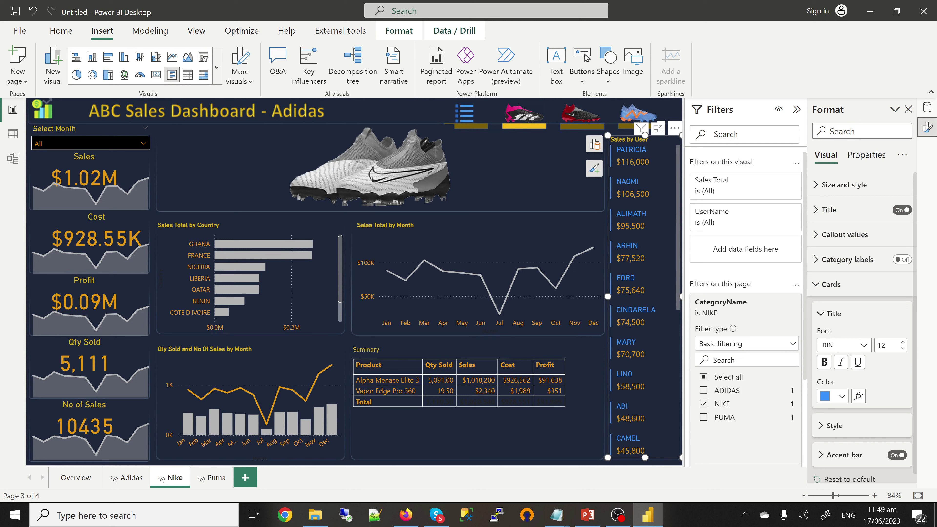
pyautogui.click(837, 396)
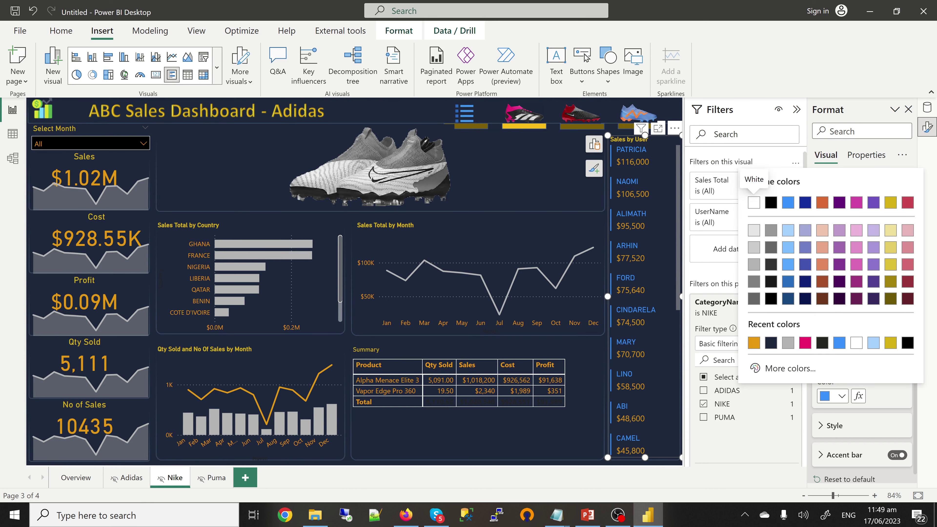
pyautogui.click(787, 343)
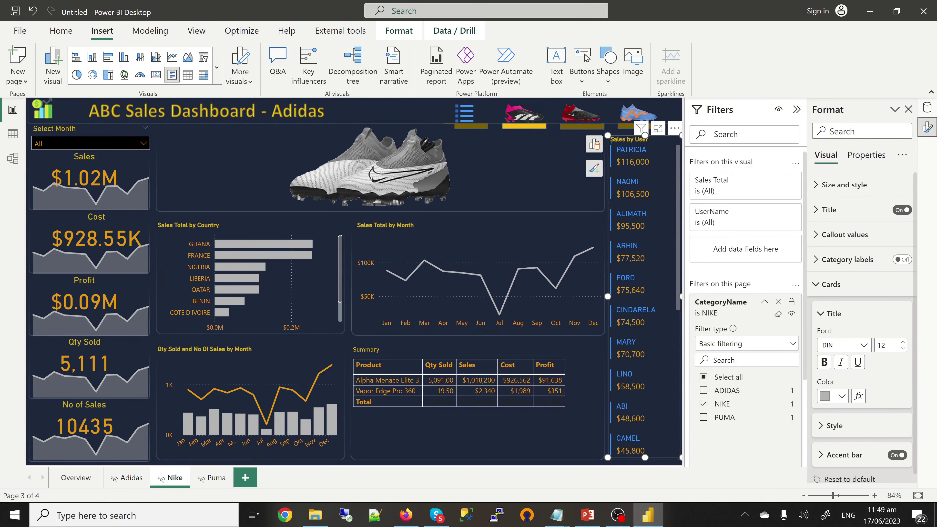
# - Set the accent bar color of the Sales by User cards to the recent gray
pyautogui.click(844, 454)
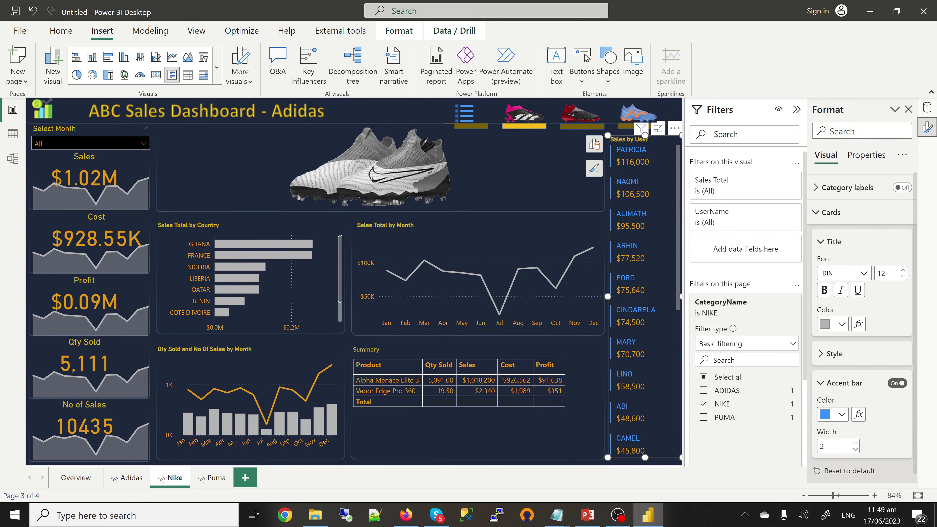
pyautogui.click(837, 414)
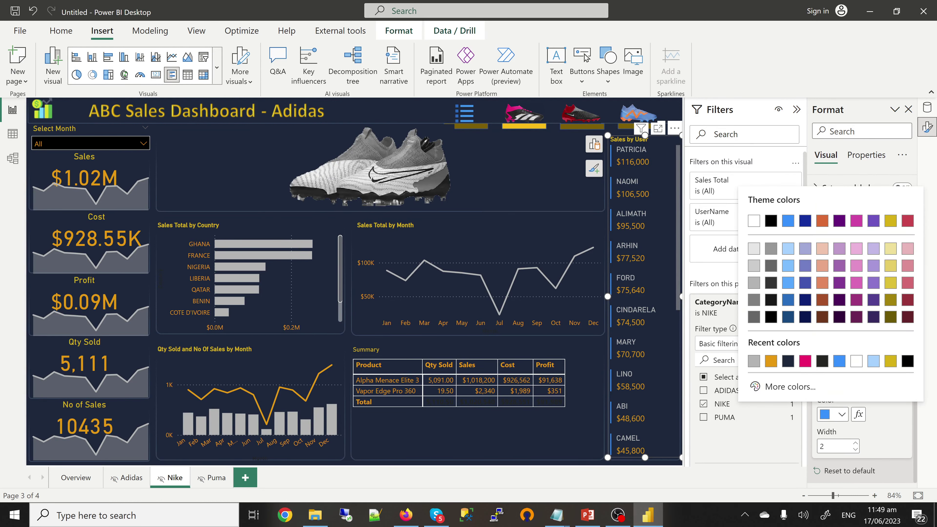
pyautogui.click(753, 360)
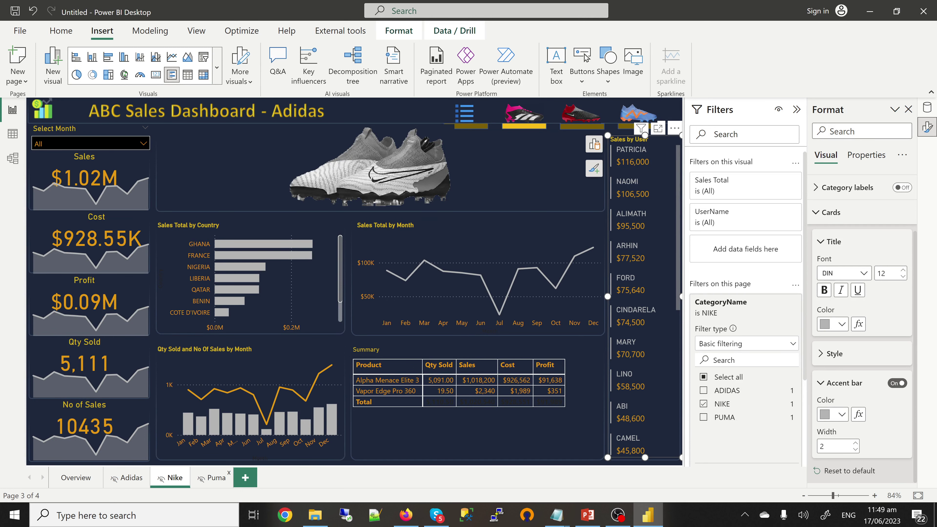
# - On the Puma page, set the Summary table's column header background to #1B263B, and compare with the published Puma page in Firefox
pyautogui.click(216, 477)
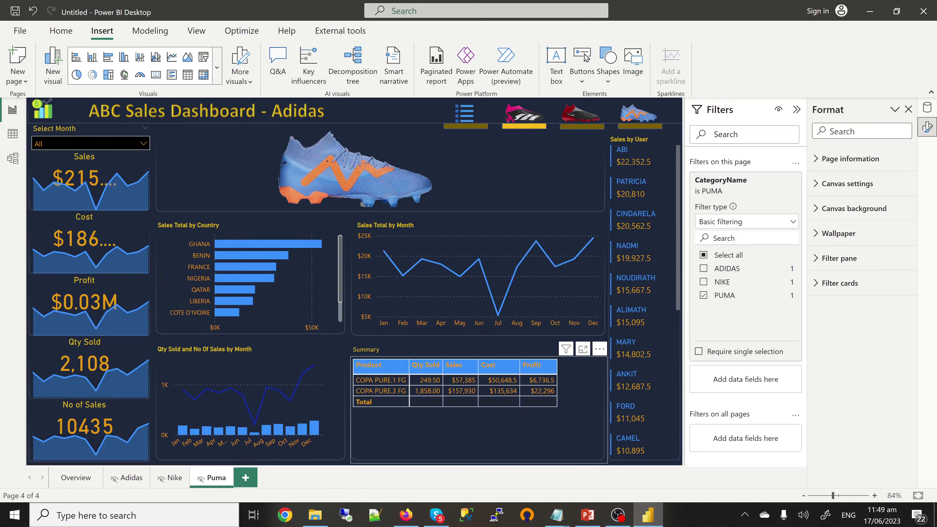
pyautogui.click(478, 421)
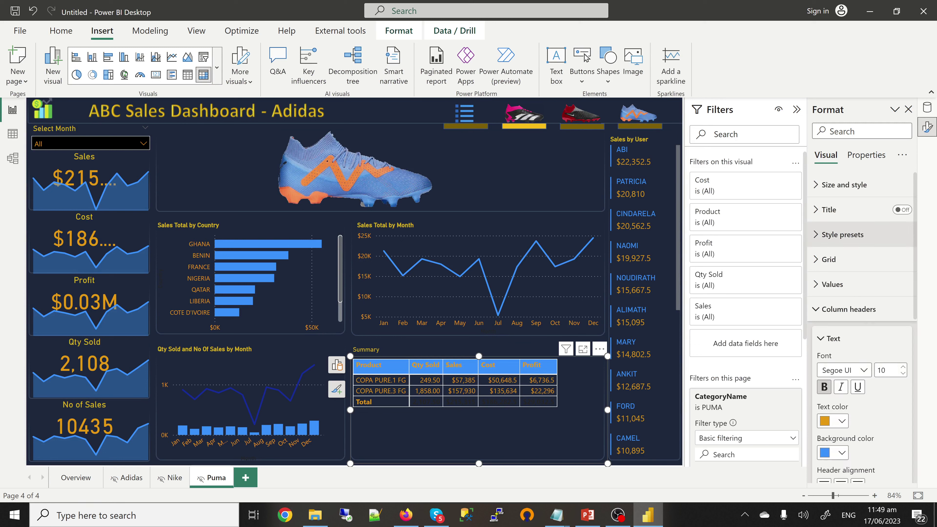
pyautogui.click(834, 452)
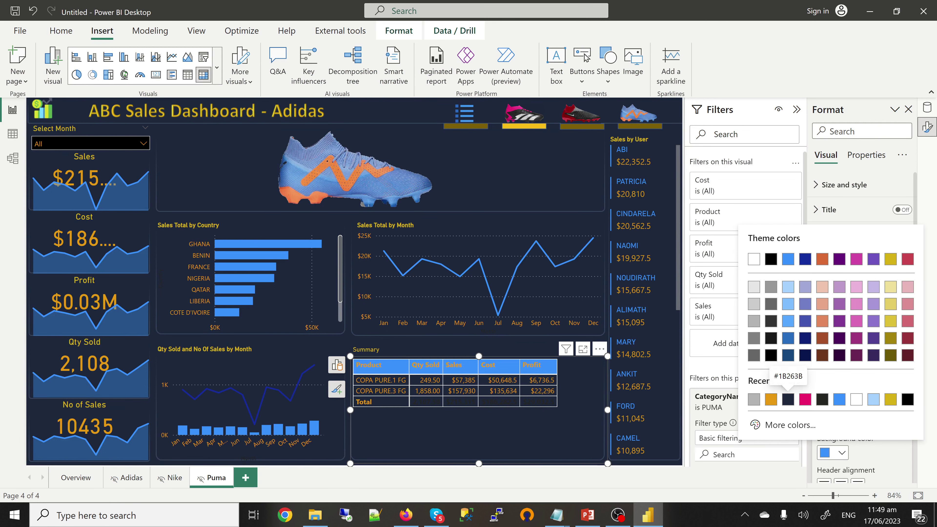
pyautogui.click(788, 399)
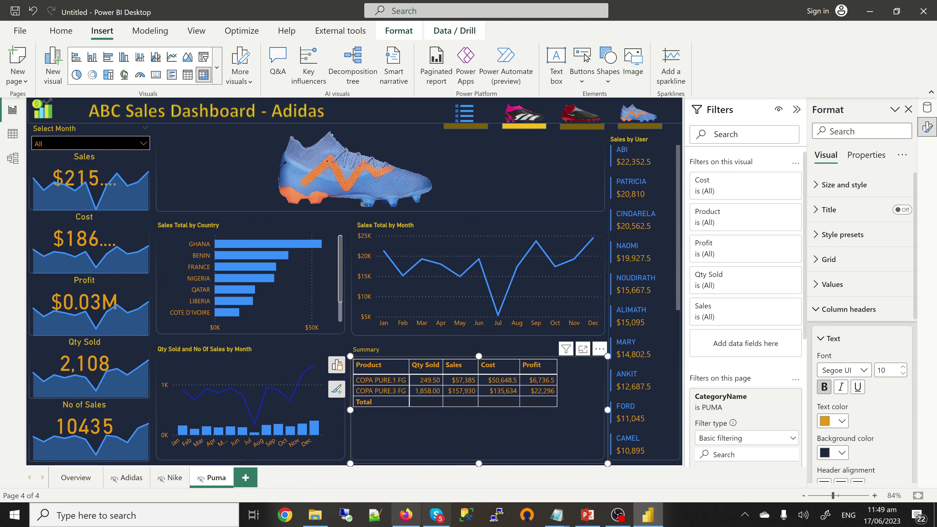
pyautogui.click(406, 515)
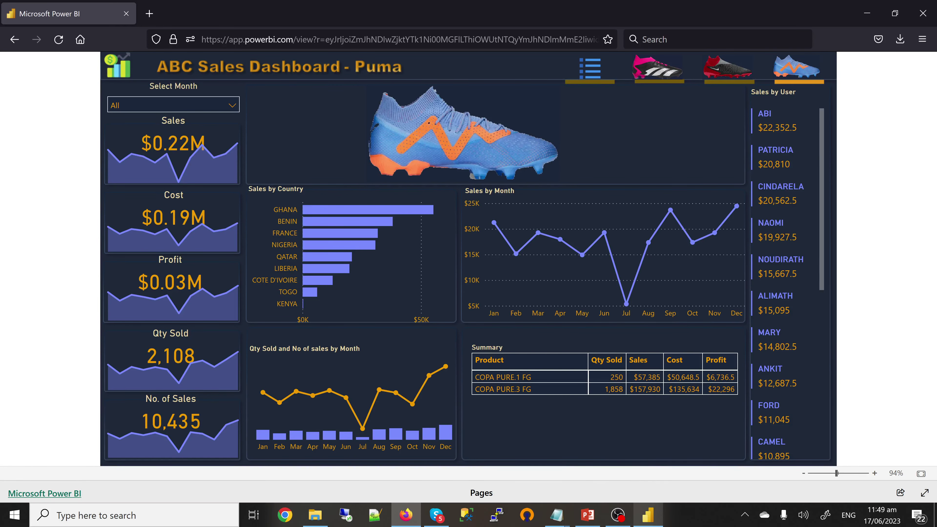
pyautogui.click(648, 515)
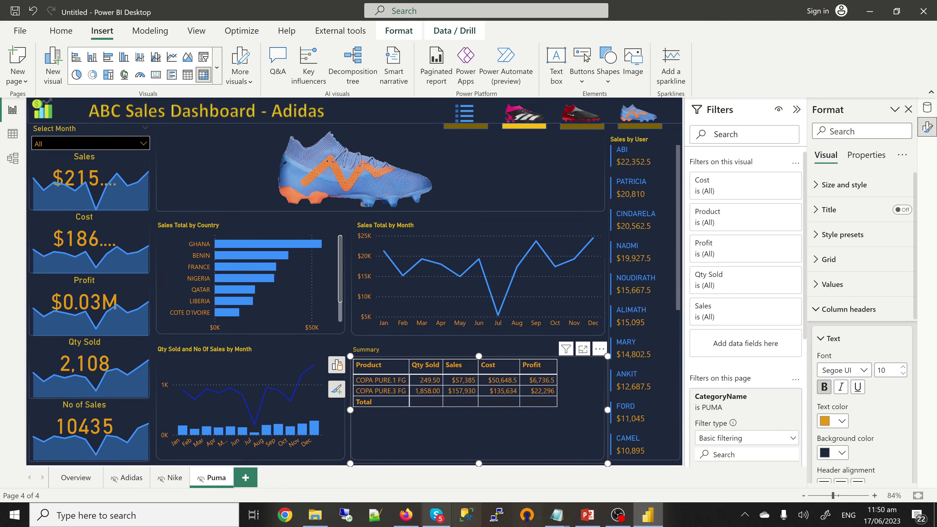
# - Check the published Puma page in Firefox, and return to Power BI to open the Overview page
pyautogui.click(406, 514)
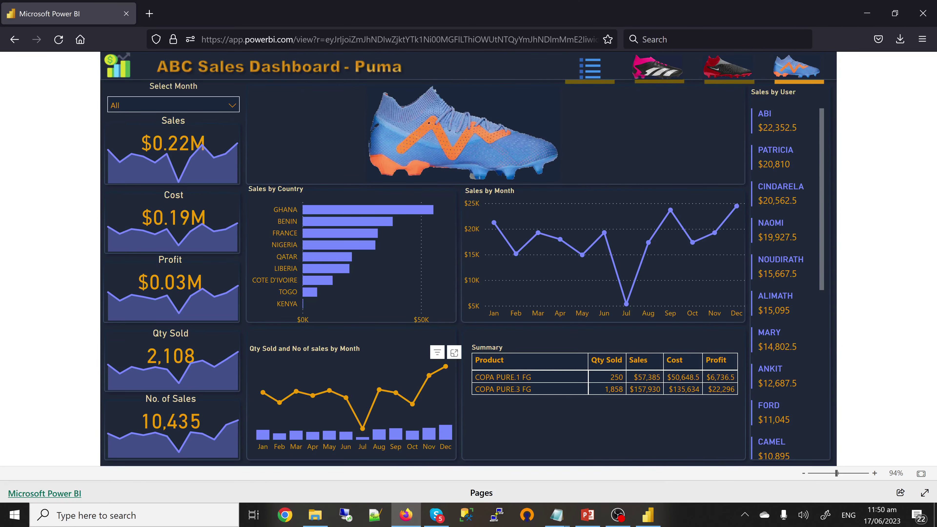
pyautogui.click(648, 515)
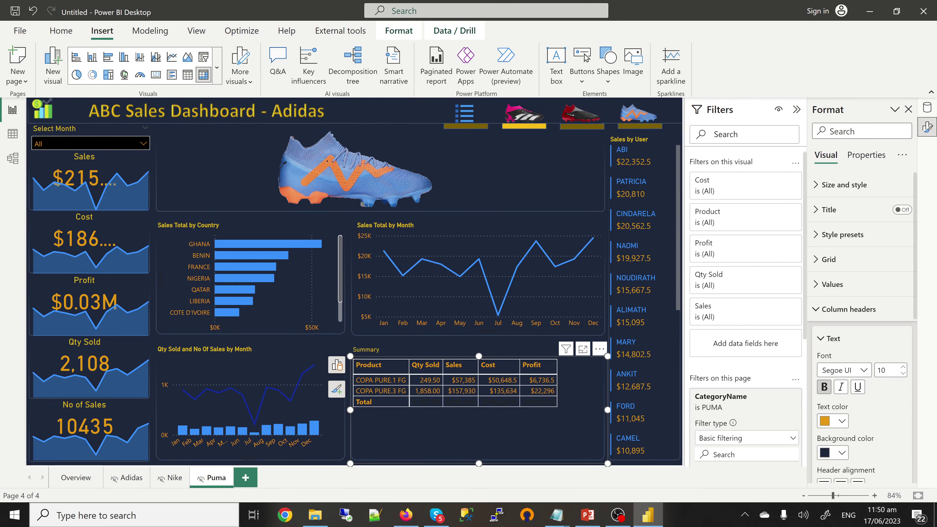
pyautogui.click(76, 477)
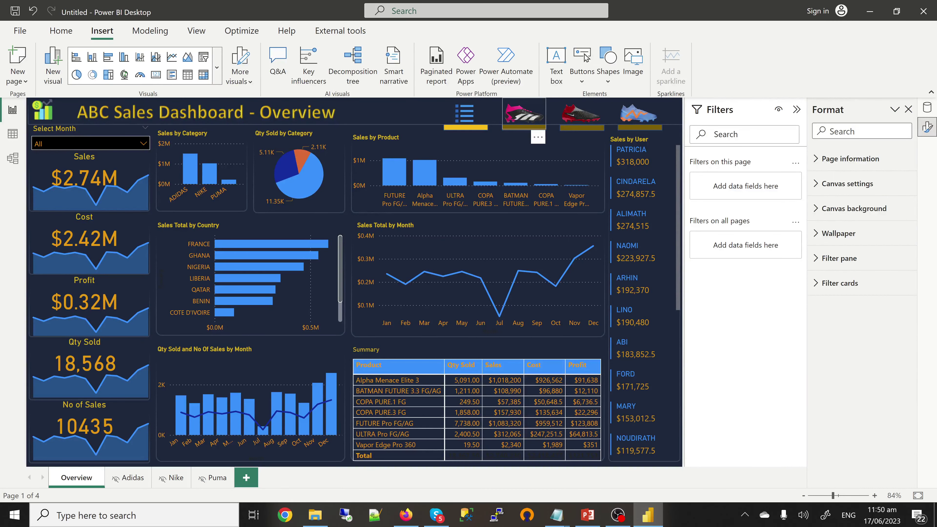
# - Turn on the action for the Adidas boot image in the header, set to page navigation with Adidas as destination
pyautogui.click(524, 114)
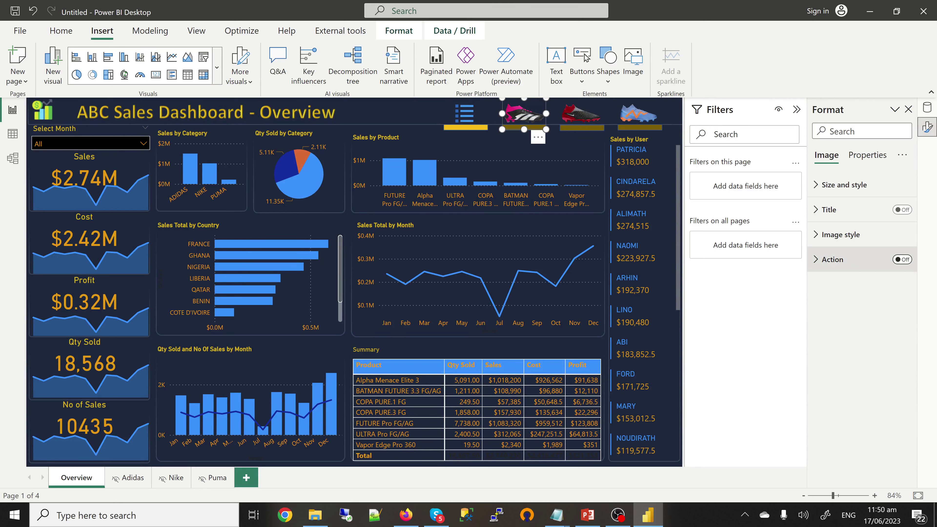
pyautogui.click(902, 259)
pyautogui.click(833, 259)
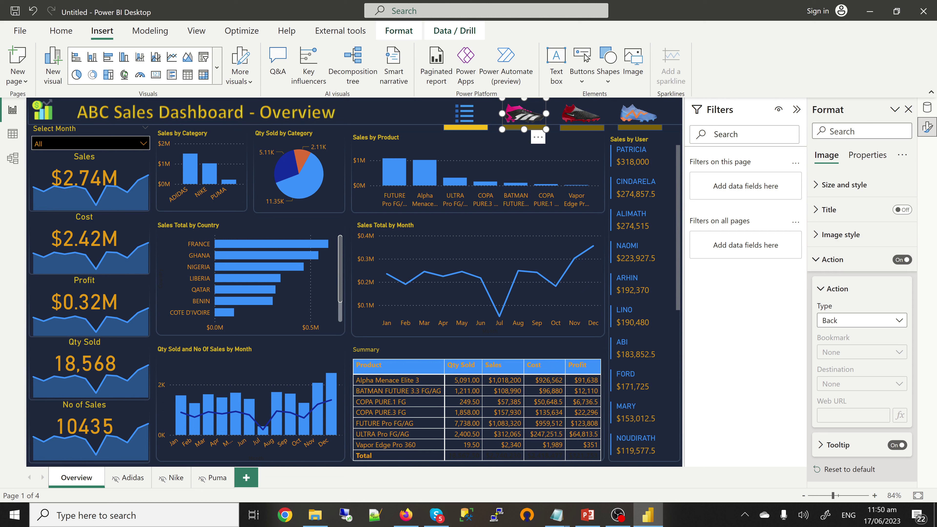
pyautogui.click(862, 319)
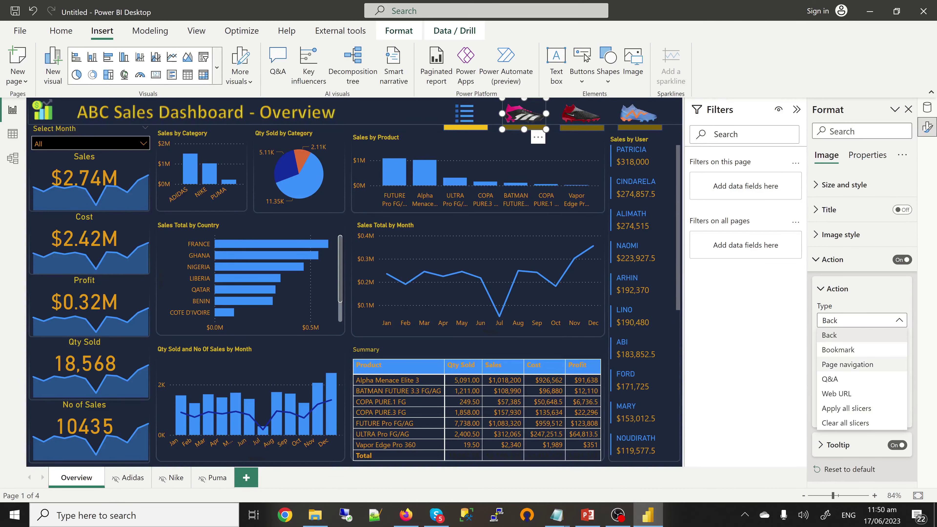
pyautogui.click(846, 364)
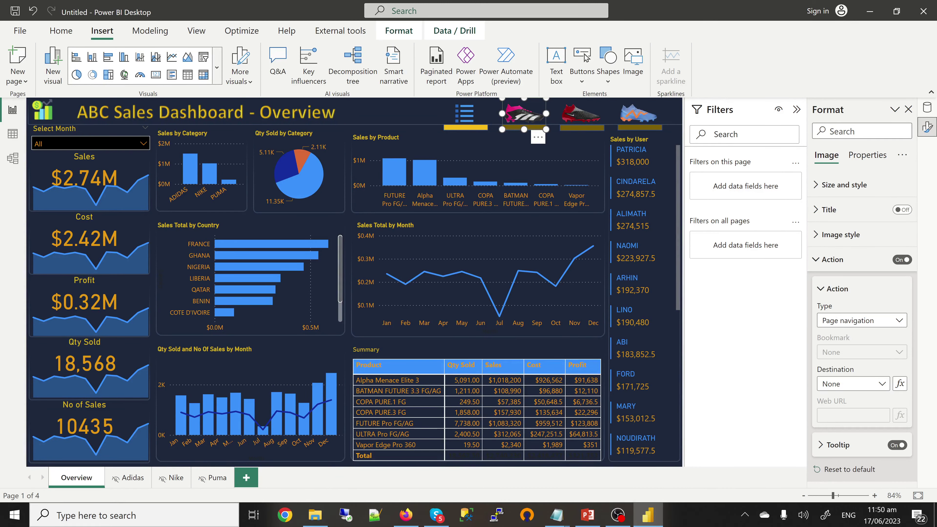
pyautogui.click(851, 384)
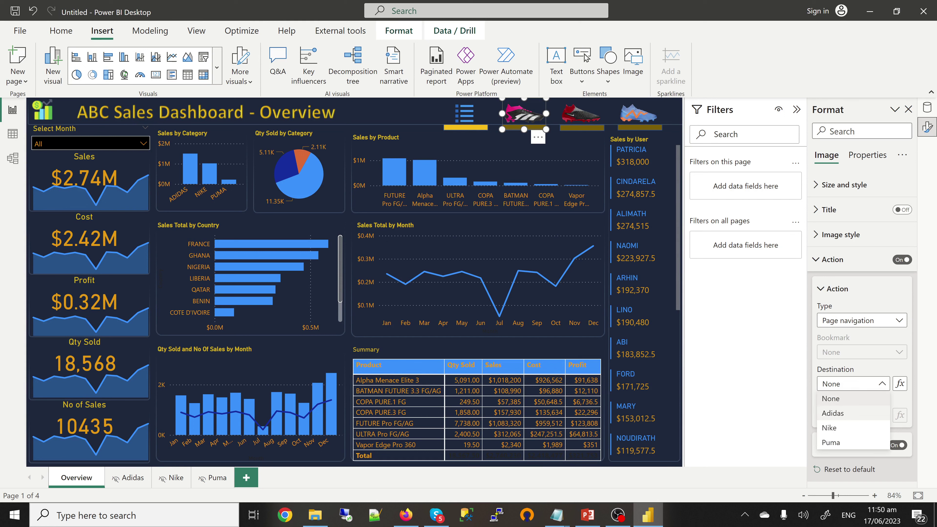
pyautogui.click(847, 413)
pyautogui.press('Down')
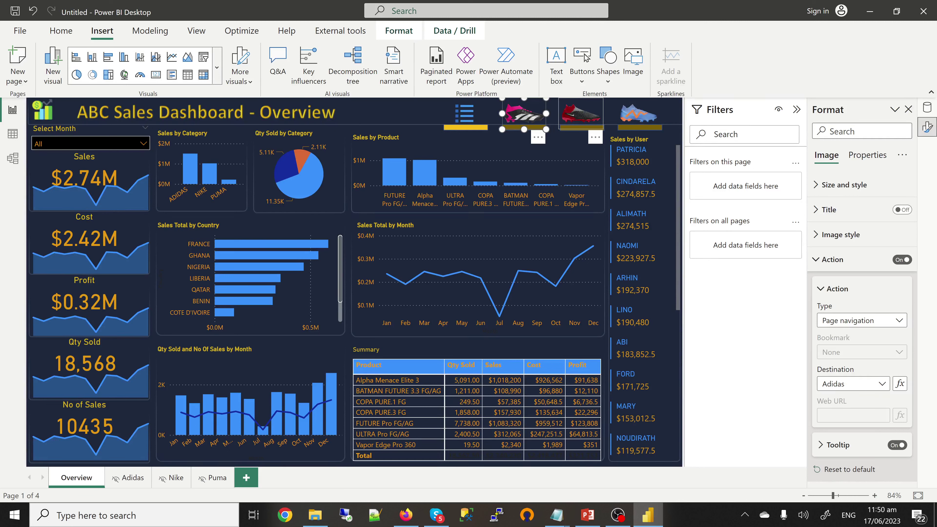
# - Turn on the action for the Nike boot image on the Overview page and set its type to page navigation
pyautogui.click(580, 114)
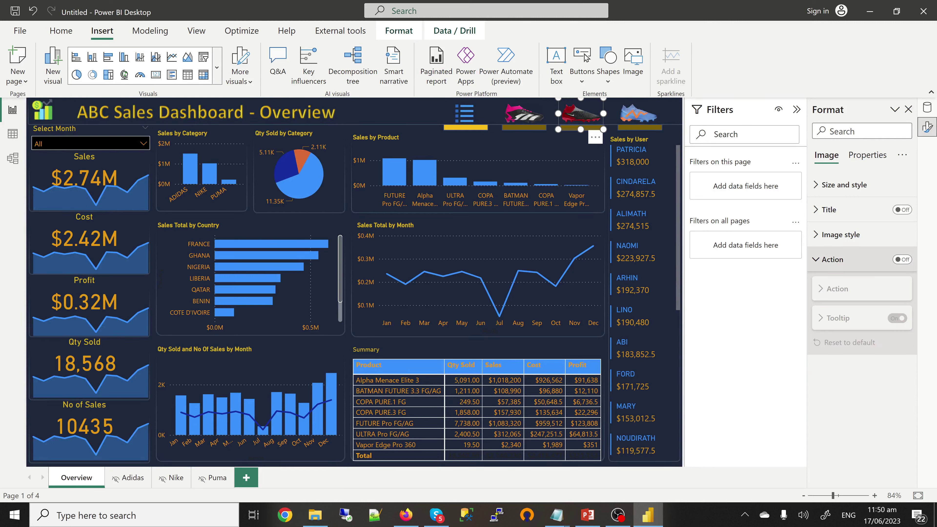
pyautogui.click(901, 260)
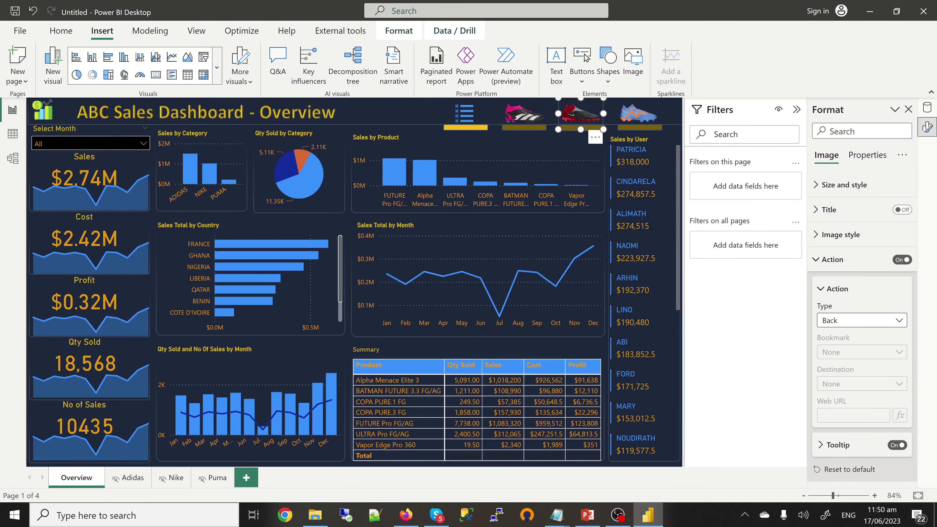
pyautogui.click(861, 319)
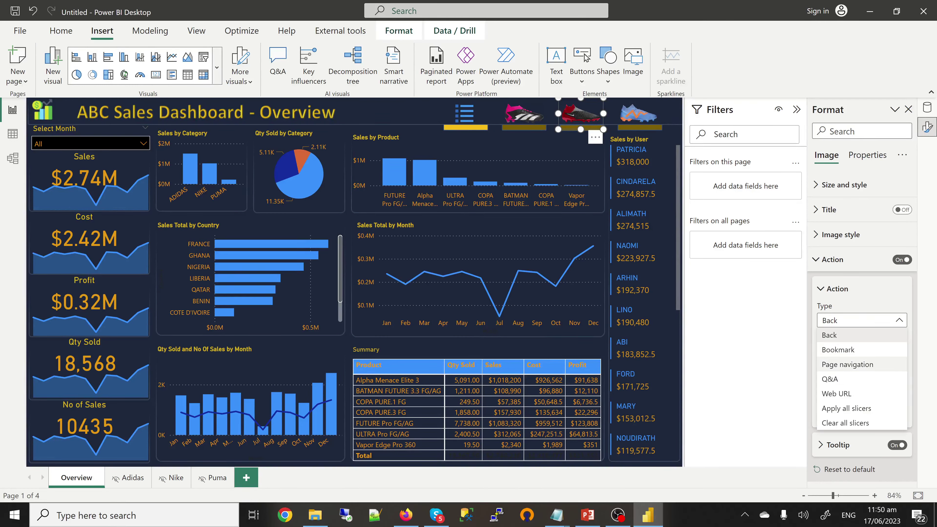
pyautogui.click(847, 364)
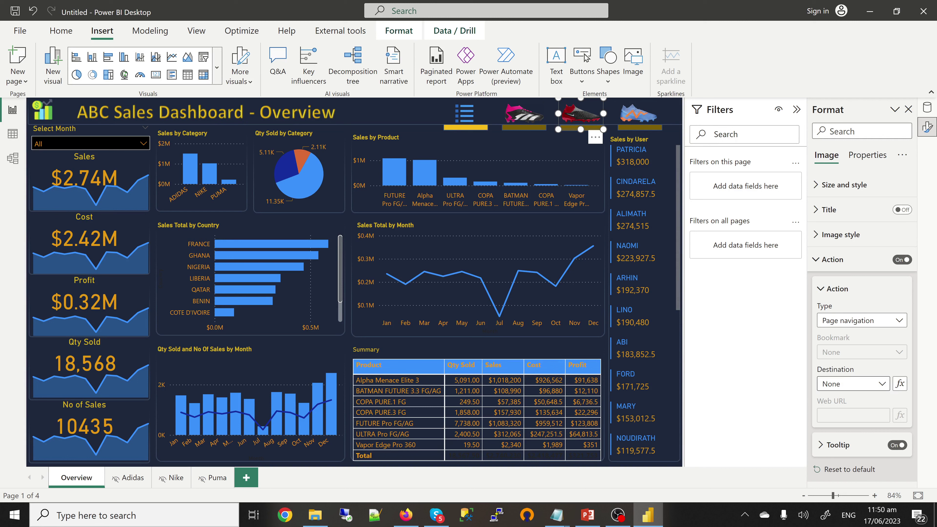
pyautogui.click(853, 384)
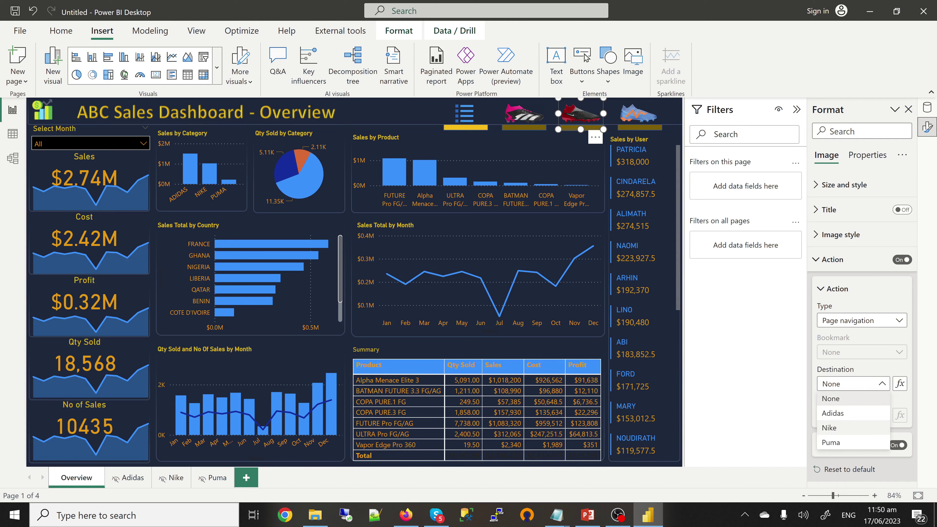
pyautogui.press('Escape')
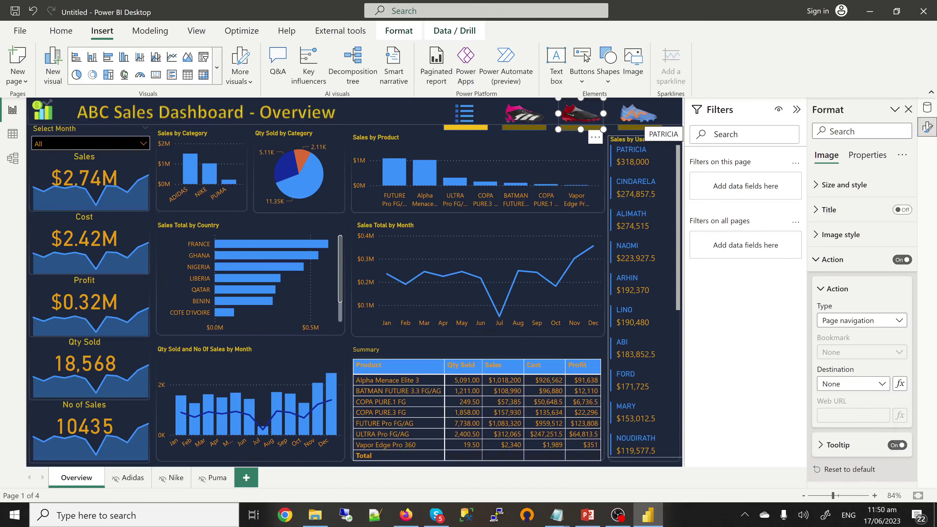
# - Turn on the action for the Puma boot image on the Overview page, using page navigation with Puma as destination
pyautogui.click(637, 113)
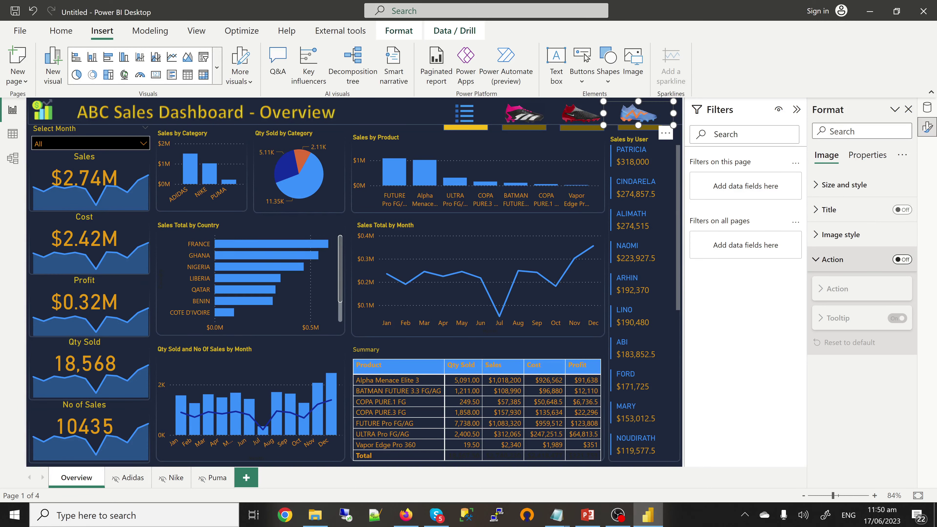
pyautogui.click(901, 260)
pyautogui.press('space')
pyautogui.click(861, 320)
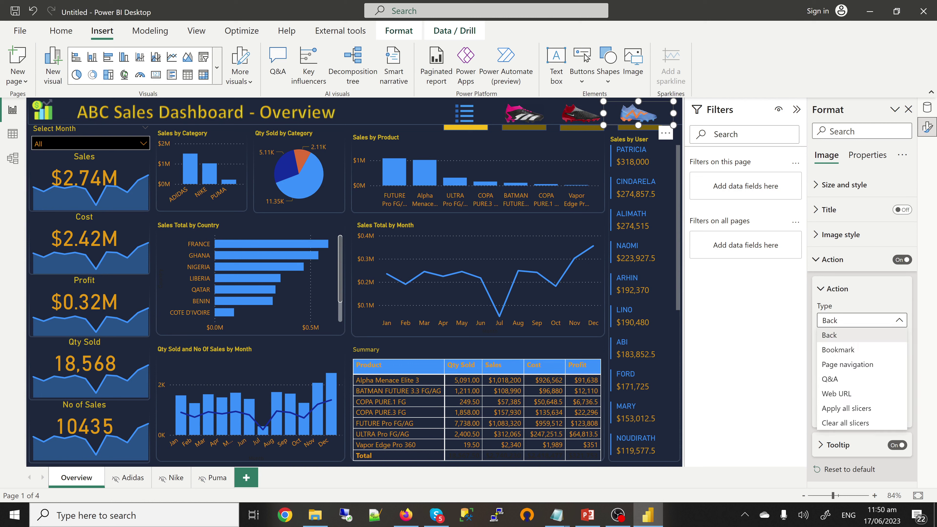
pyautogui.press('Escape')
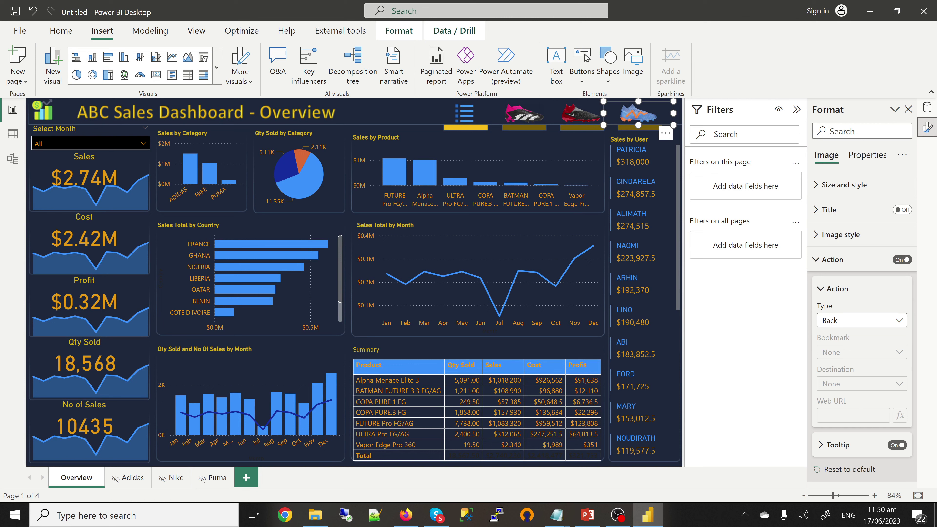
pyautogui.click(852, 384)
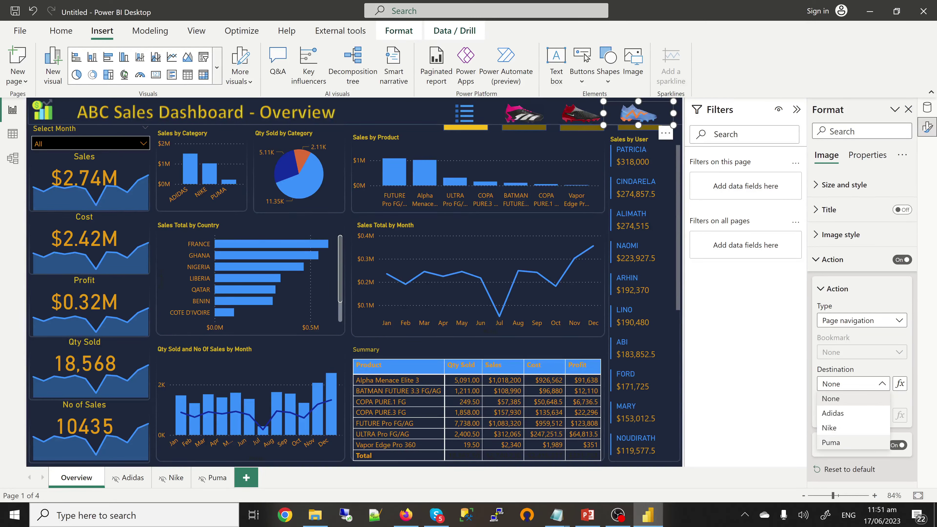
pyautogui.press('Escape')
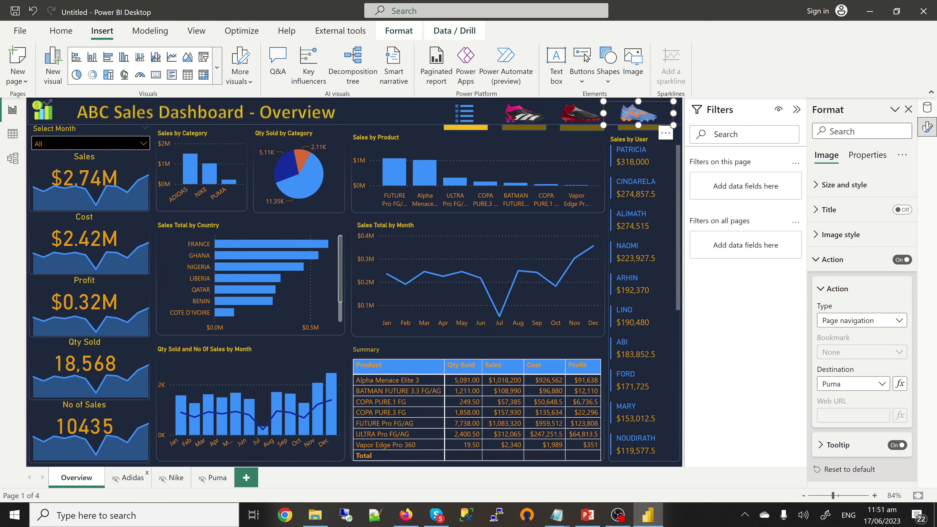
# - On the Adidas page, turn on the action for the header's list icon and set its type to page navigation
pyautogui.click(129, 477)
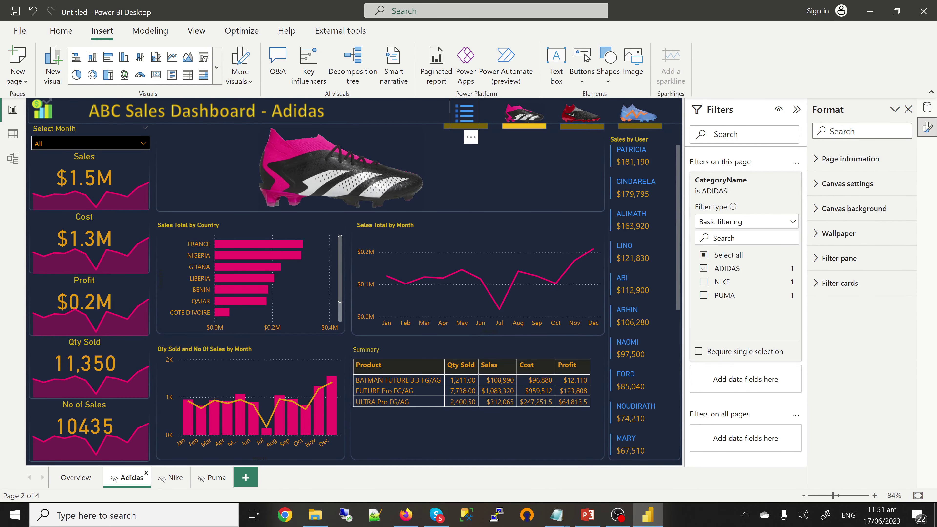
pyautogui.click(464, 113)
pyautogui.click(833, 259)
pyautogui.click(861, 320)
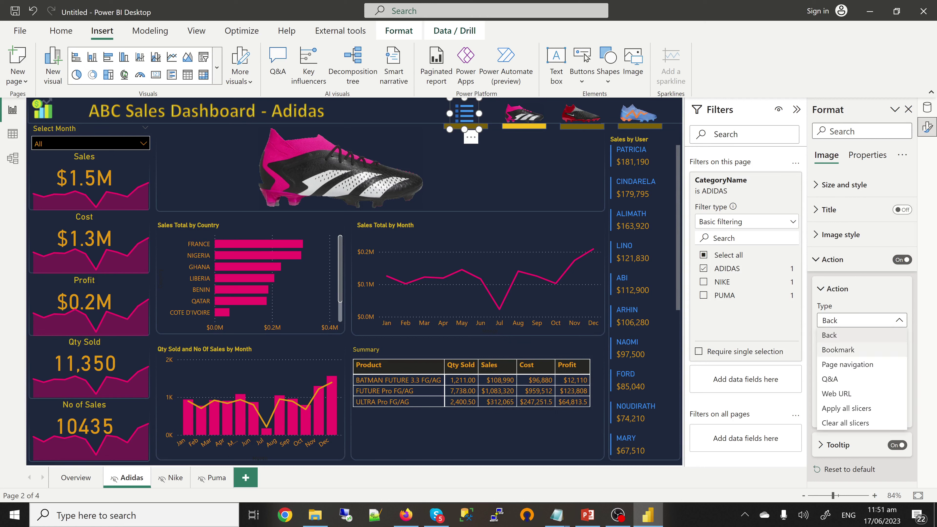
pyautogui.click(847, 364)
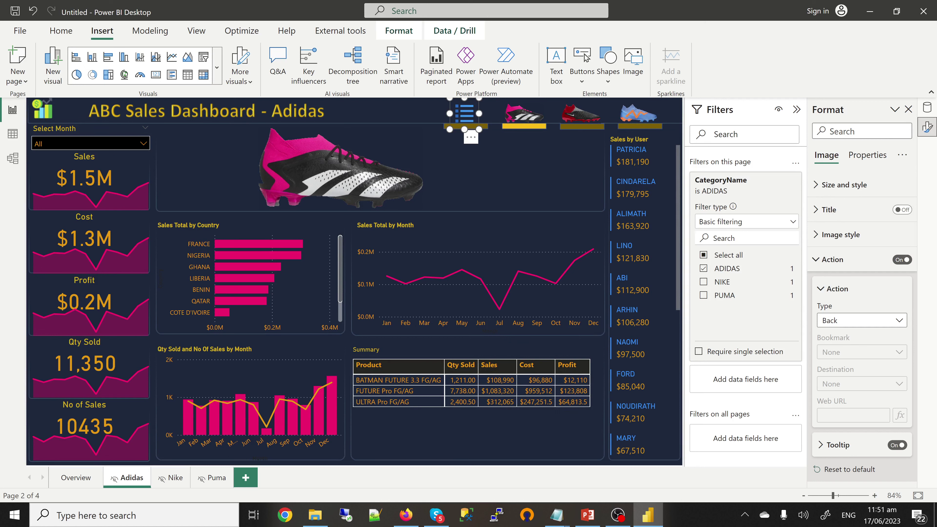
pyautogui.press('Down')
pyautogui.press('Down')
pyautogui.press('Down')
pyautogui.click(853, 383)
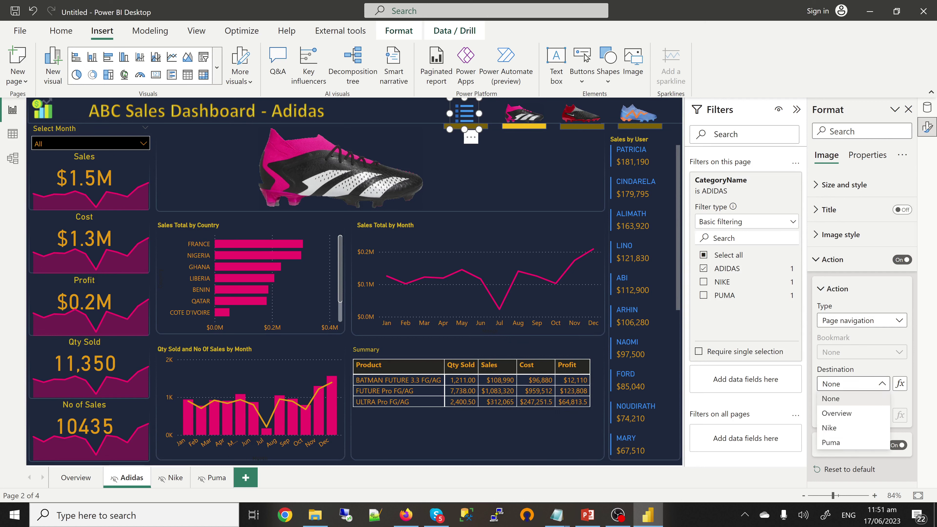
pyautogui.press('Escape')
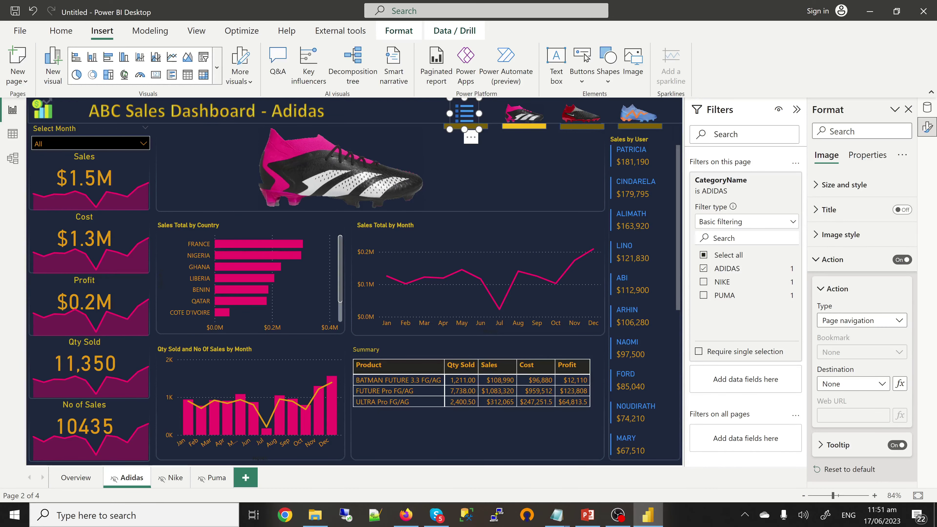
pyautogui.press('Down')
# - Turn on the action for the Adidas page's own header boot image, using page navigation with destination None
pyautogui.click(524, 113)
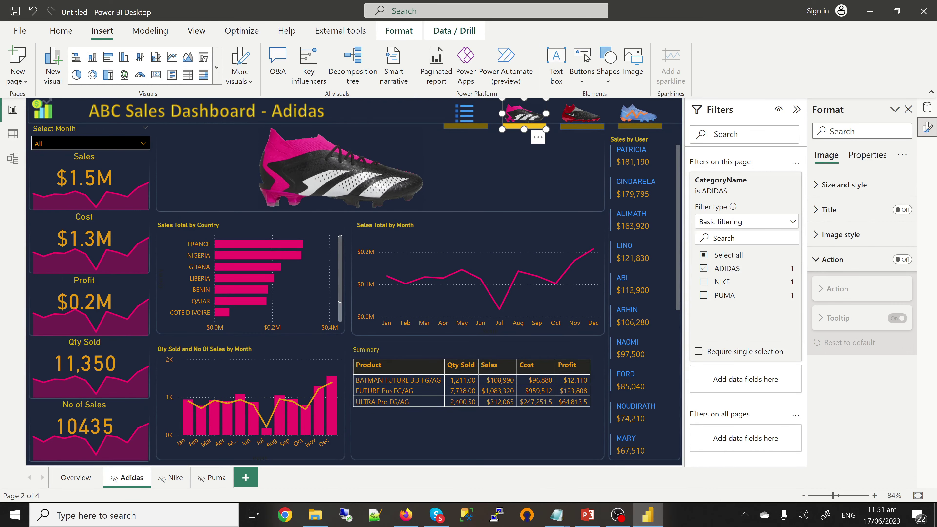
pyautogui.click(901, 259)
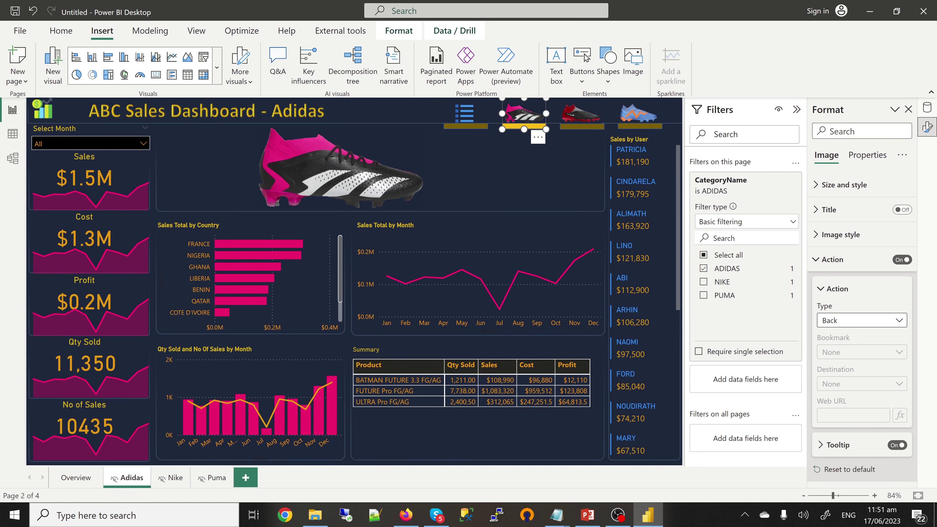
pyautogui.click(861, 319)
pyautogui.click(848, 364)
pyautogui.click(852, 383)
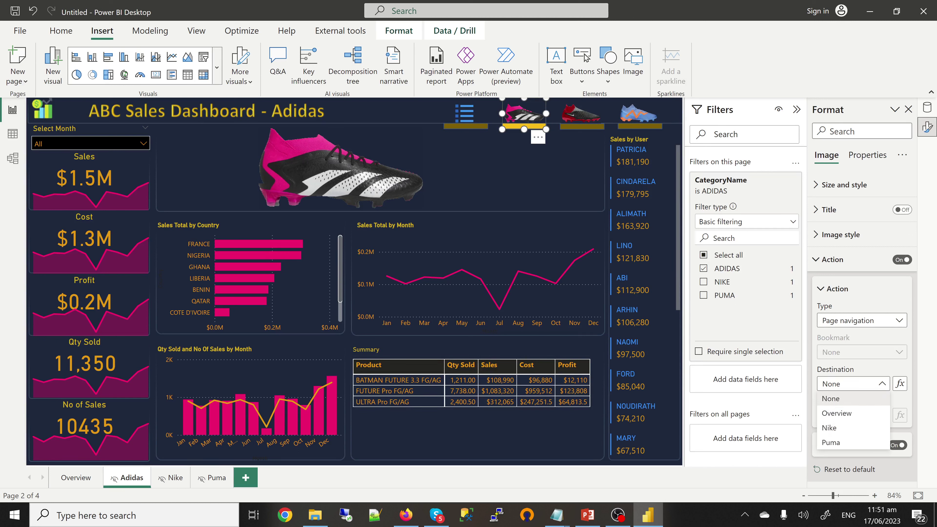
pyautogui.click(581, 113)
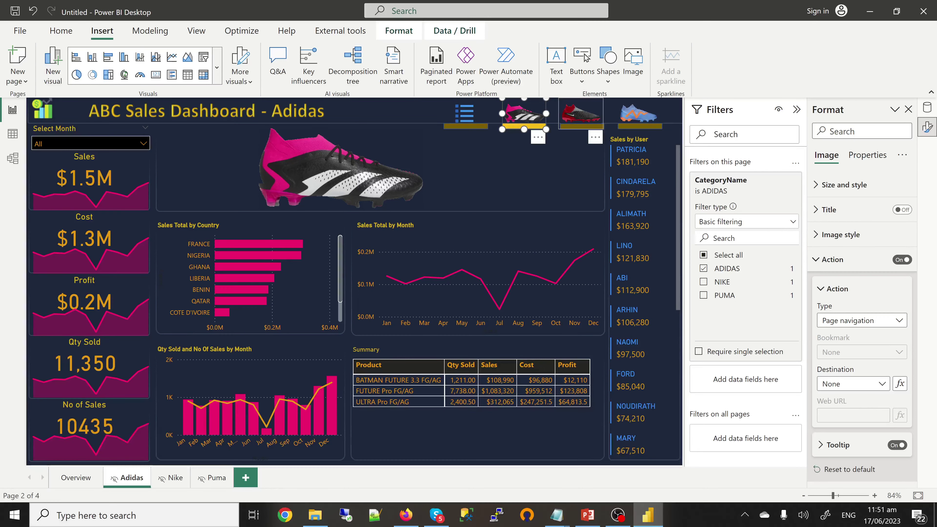
# - Turn on the action for the Nike boot image on the Adidas page, using page navigation with Nike as destination
pyautogui.click(580, 114)
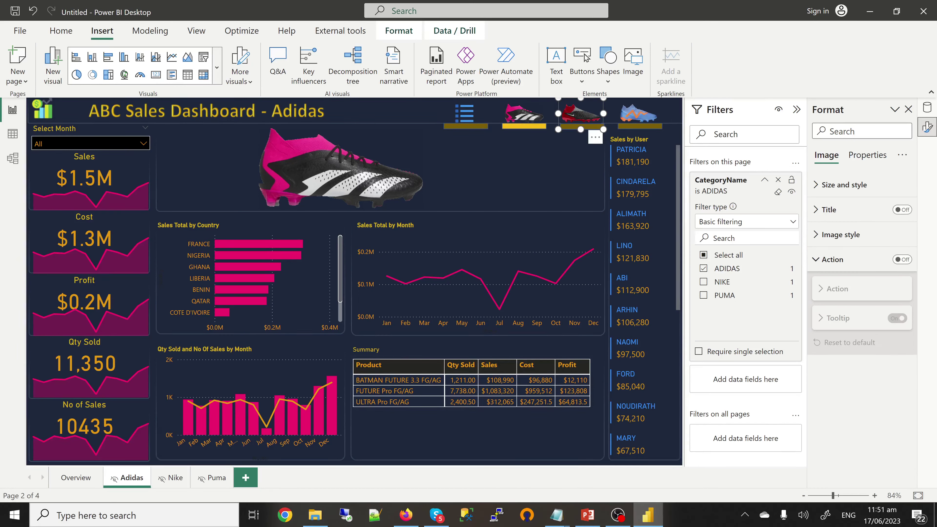
pyautogui.click(902, 259)
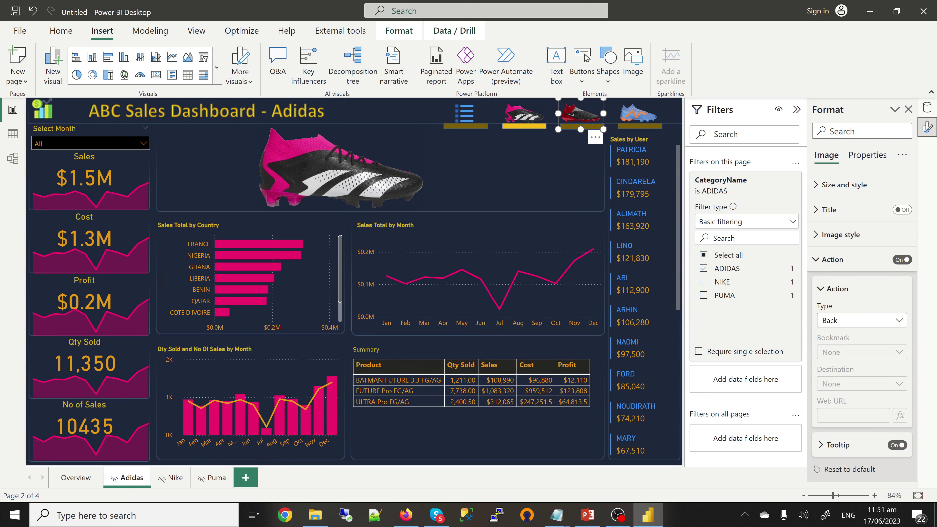
pyautogui.click(862, 320)
pyautogui.click(847, 364)
pyautogui.click(852, 383)
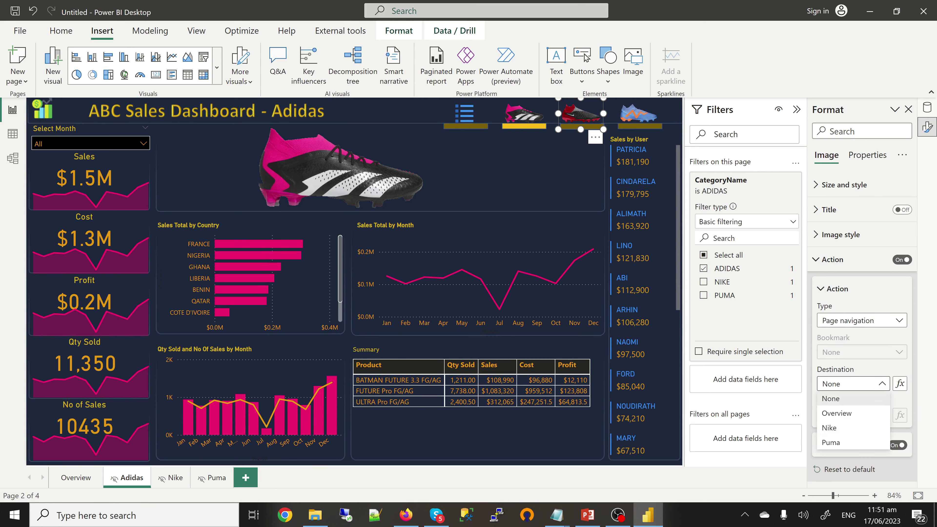
pyautogui.click(848, 427)
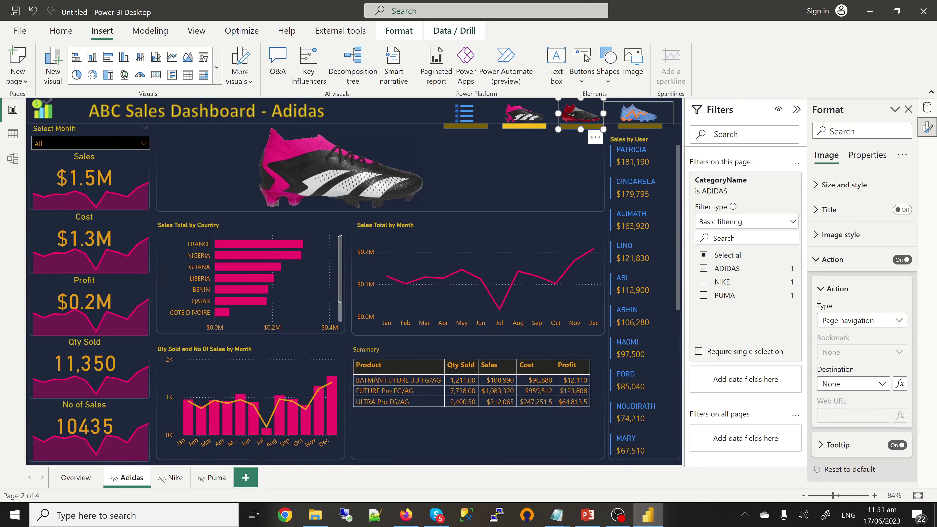
# - Turn on the action for the Puma boot image on the Adidas page, using page navigation with Puma as destination
pyautogui.click(638, 113)
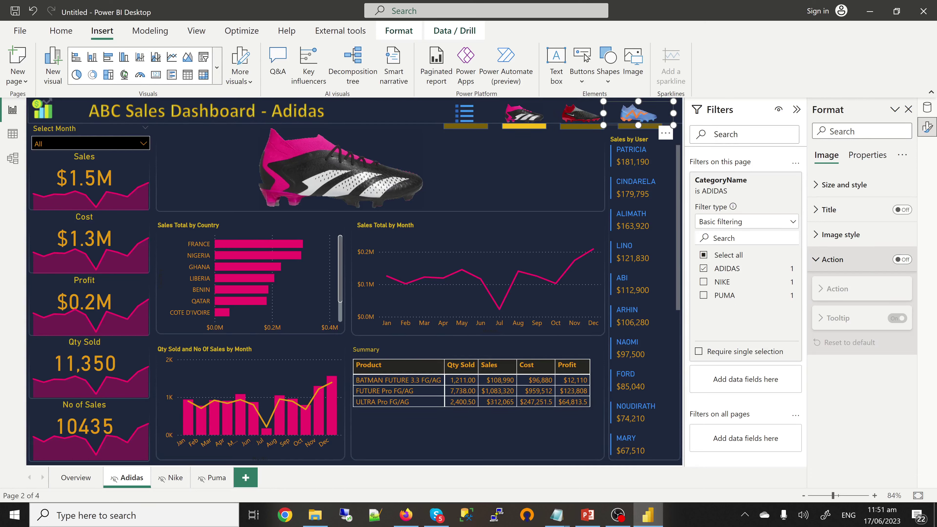
pyautogui.click(902, 259)
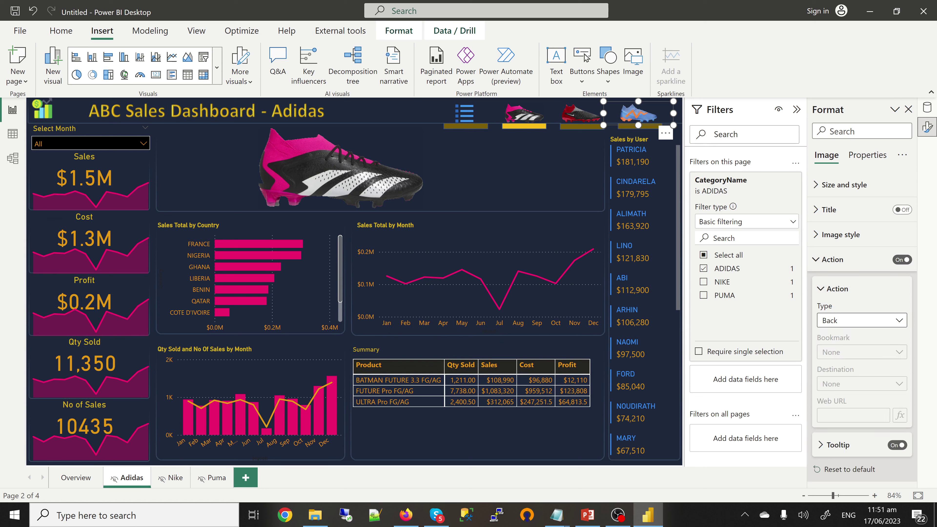
pyautogui.click(861, 320)
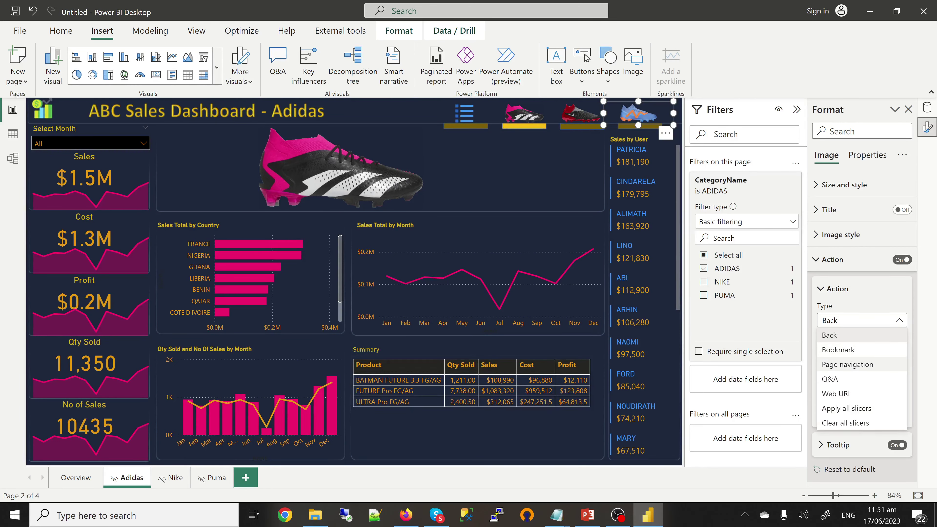
pyautogui.click(847, 364)
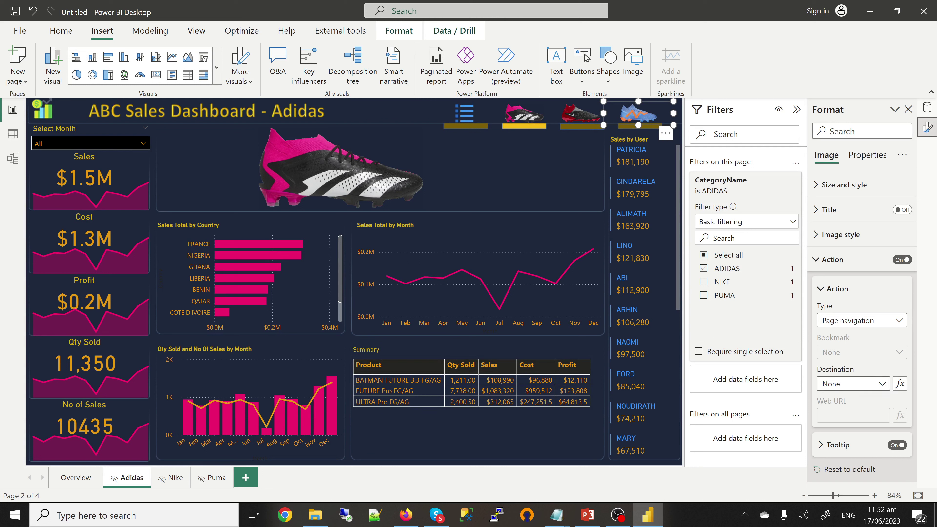
pyautogui.click(848, 383)
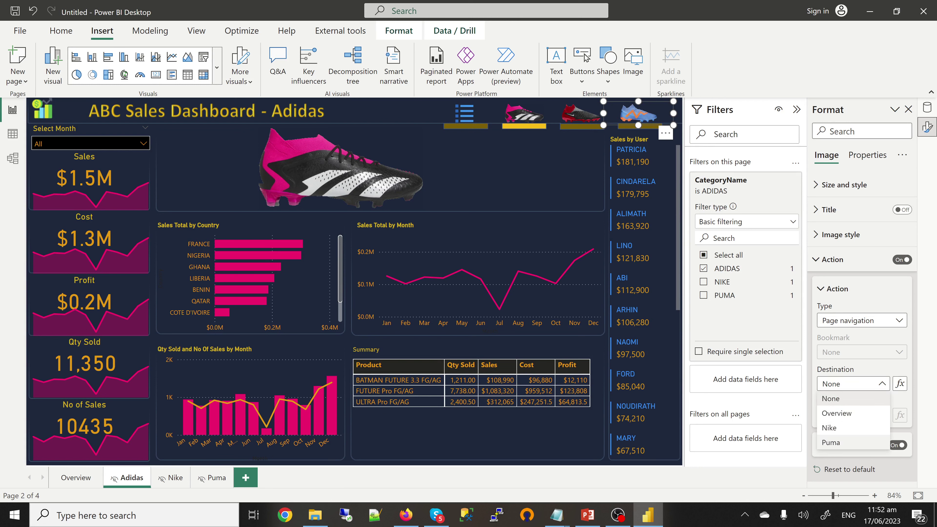
pyautogui.press('Escape')
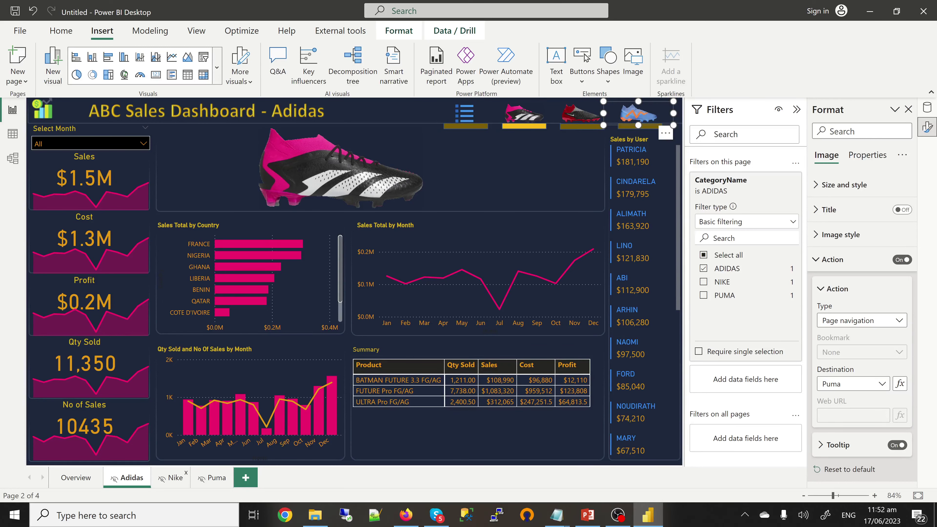
# - Replace the Nike page's canvas background image with ourNike_Background.png from the PowerPoint folder
pyautogui.click(175, 477)
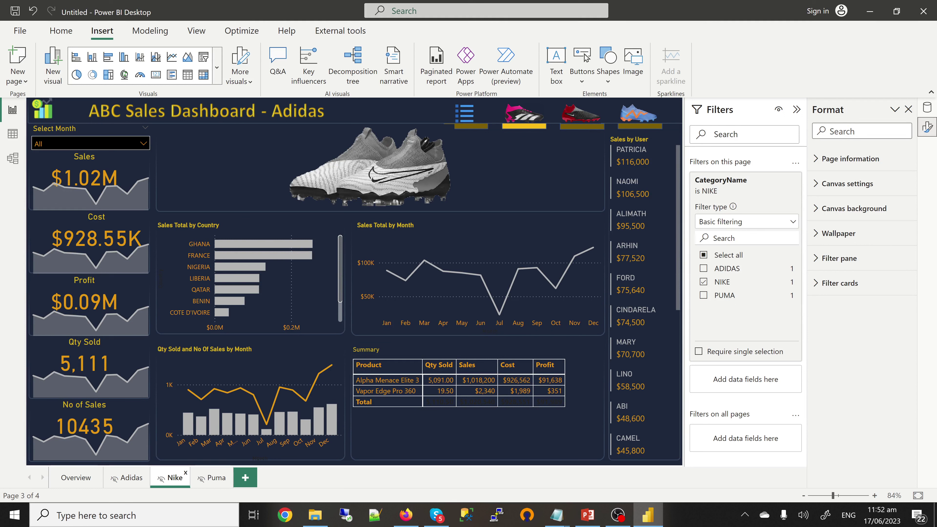
pyautogui.click(853, 208)
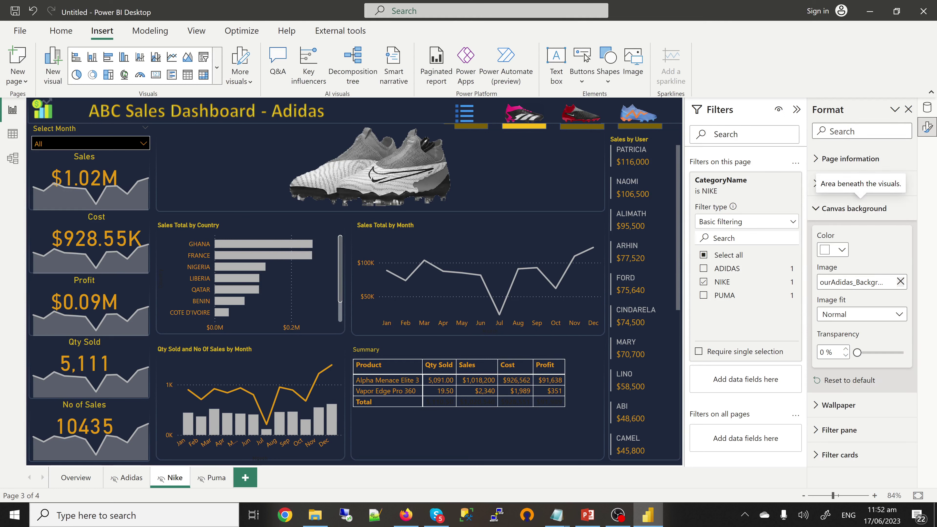
pyautogui.click(899, 281)
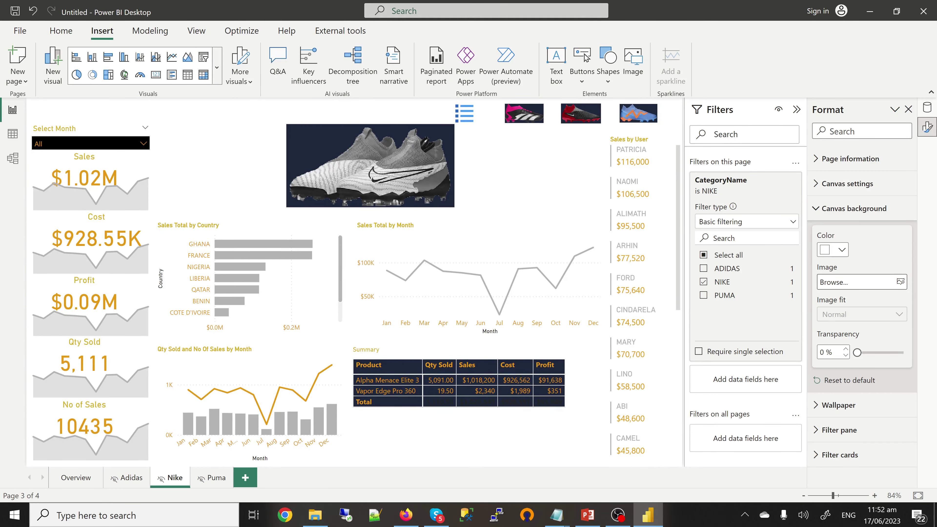
pyautogui.click(900, 282)
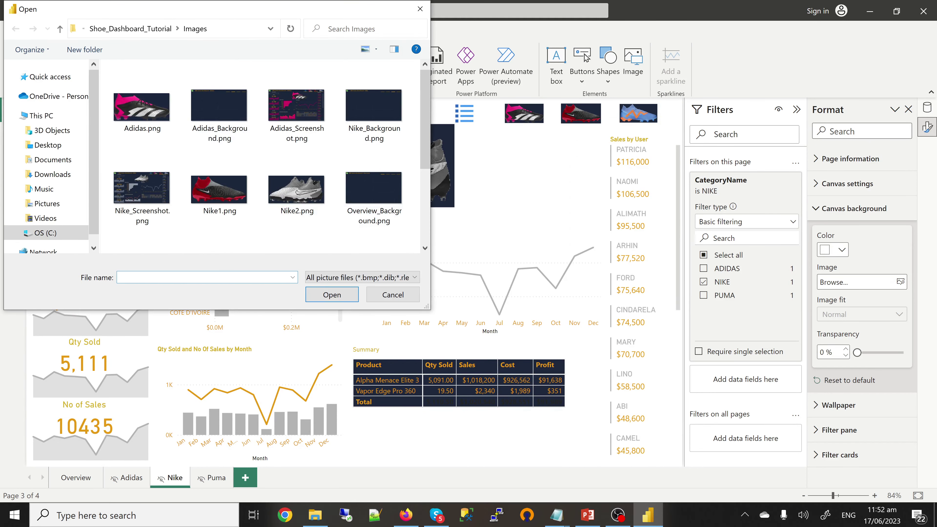
pyautogui.click(130, 29)
pyautogui.doubleClick(146, 110)
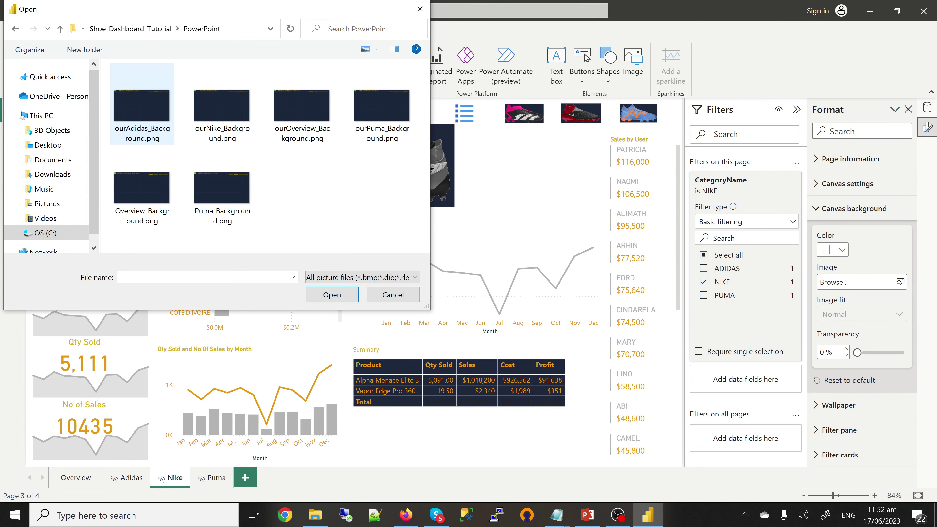
pyautogui.click(221, 111)
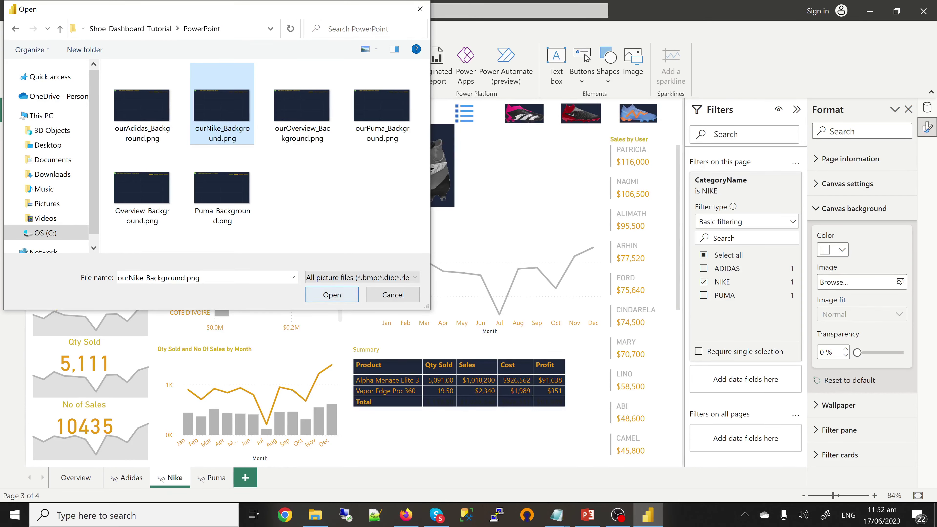
pyautogui.click(332, 294)
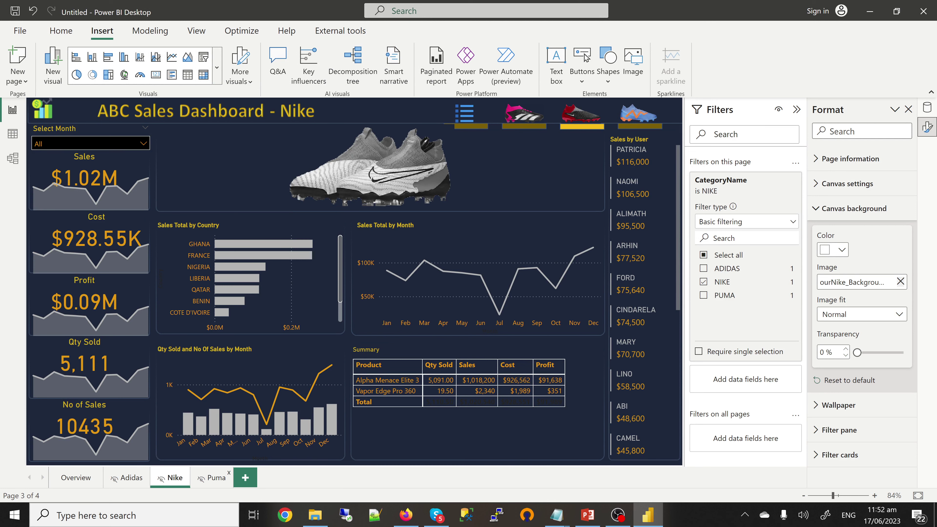
# - Set the Puma page's canvas background image to ourPuma_Background.png
pyautogui.click(216, 478)
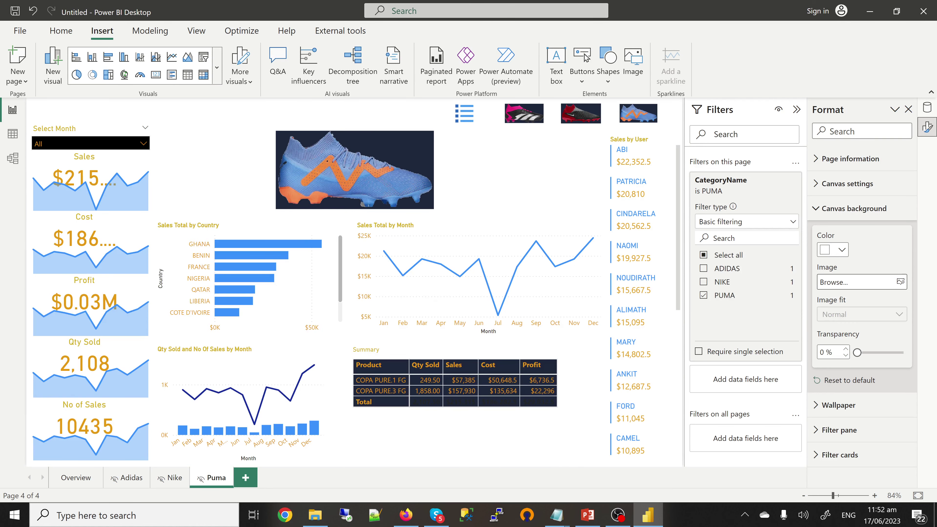
pyautogui.click(900, 281)
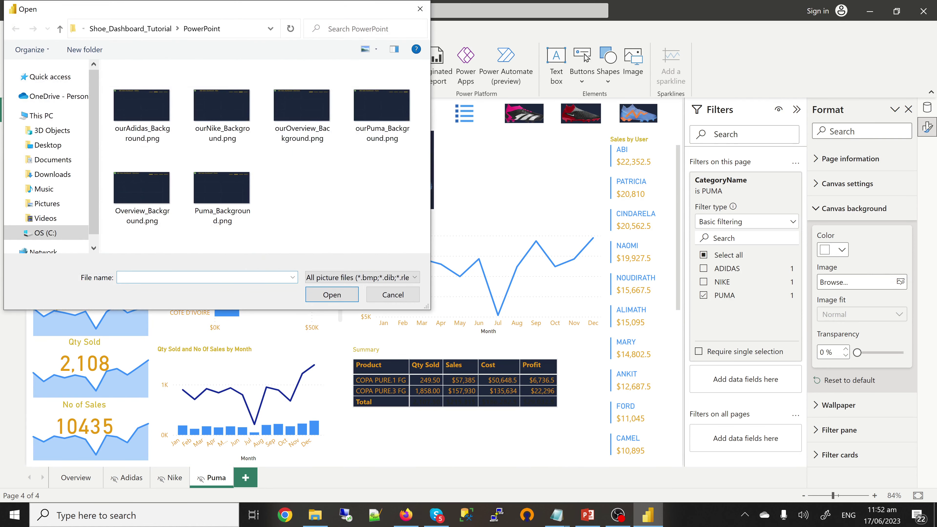
pyautogui.click(381, 105)
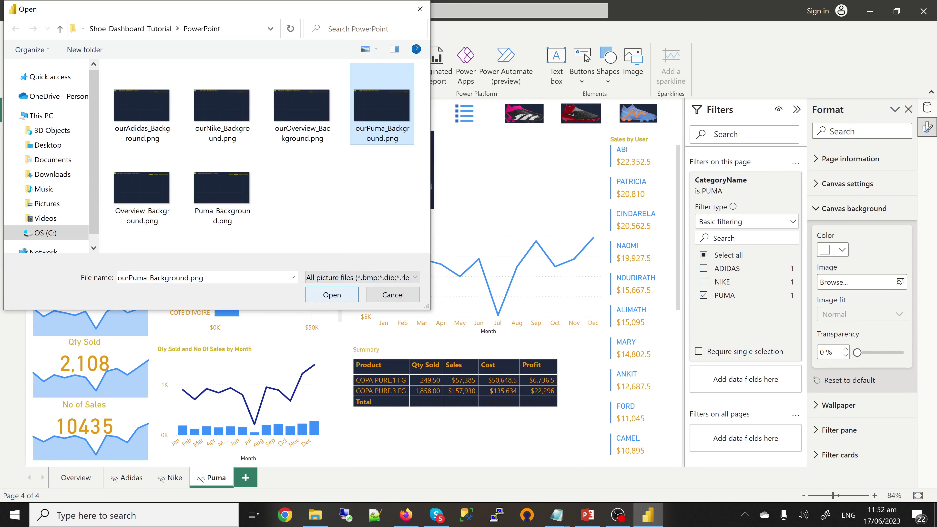
pyautogui.click(332, 295)
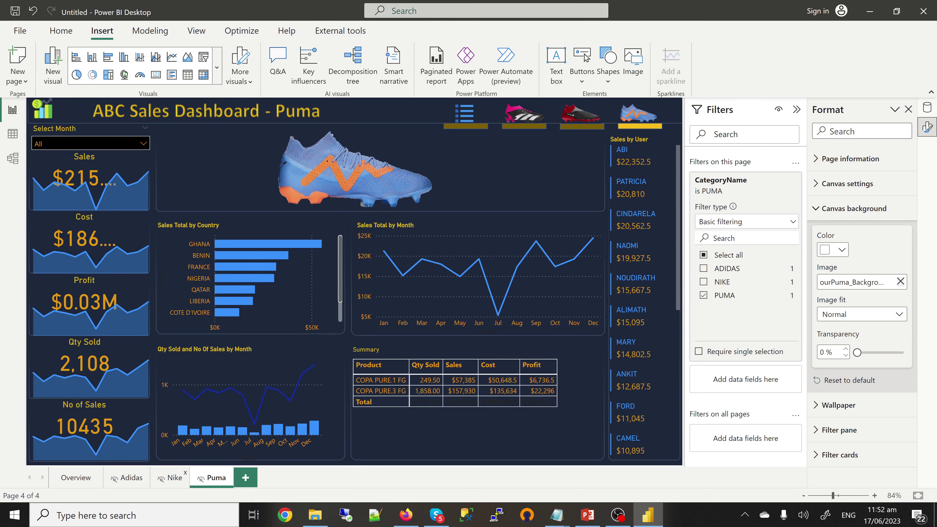
# - On the Nike page, nudge the header's list icon slightly to the right, over its underline bar
pyautogui.click(169, 477)
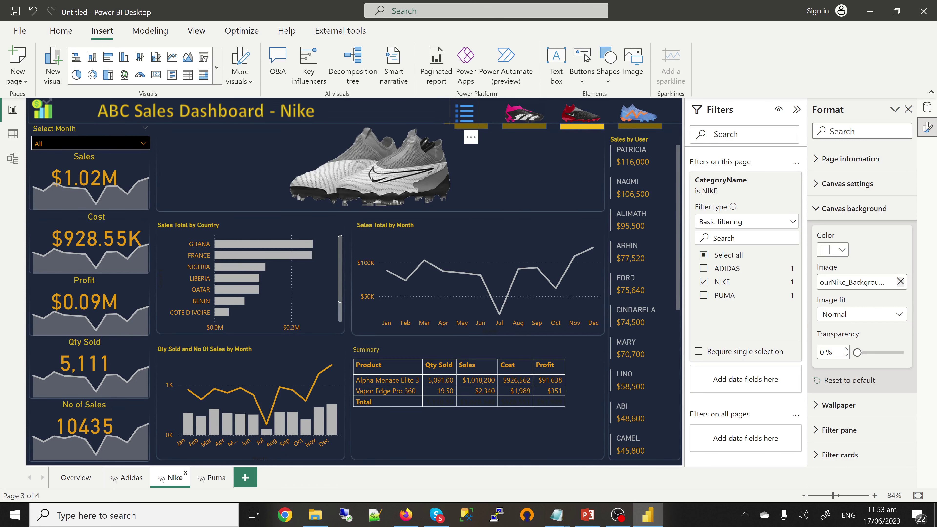
pyautogui.click(464, 113)
pyautogui.press('Right')
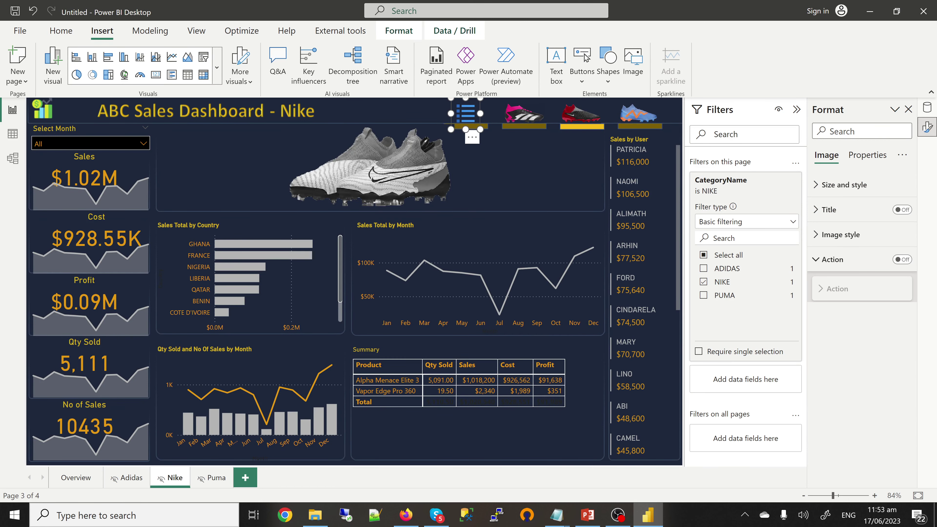
pyautogui.press('Right')
pyautogui.press('Right')
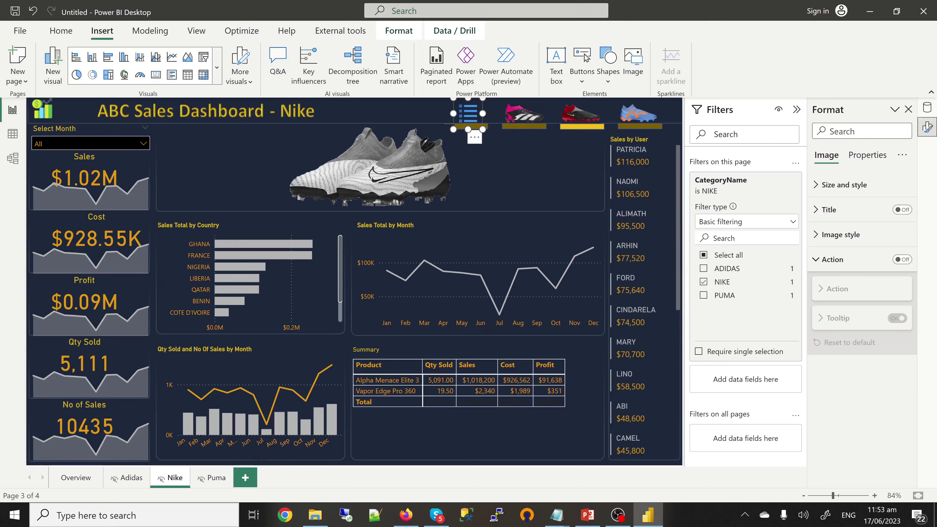
# - Turn on the action for the Nike page's list icon, using page navigation with Overview as destination
pyautogui.click(902, 260)
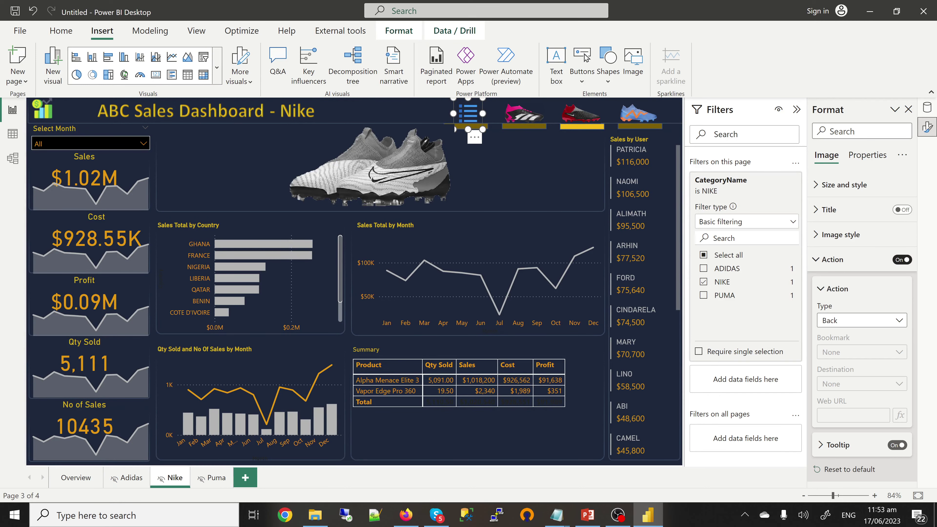
pyautogui.click(862, 319)
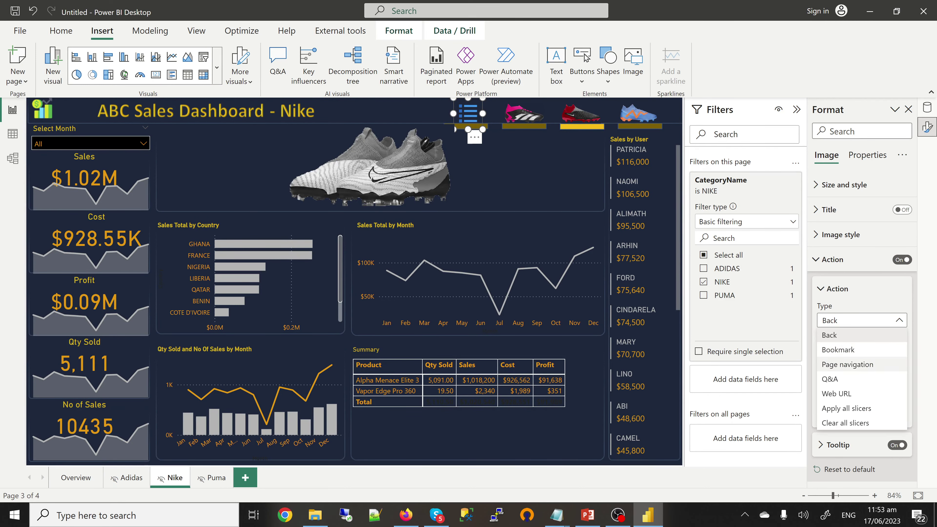
pyautogui.click(846, 364)
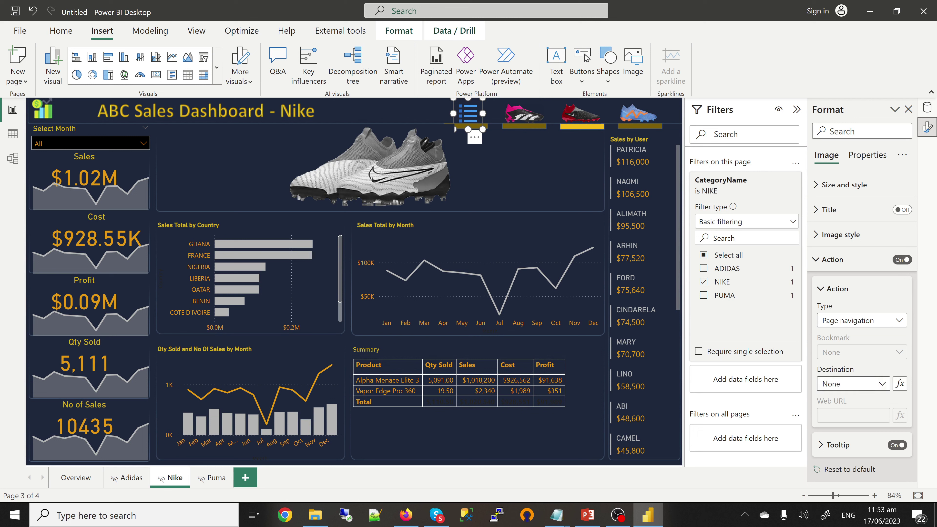
pyautogui.click(852, 384)
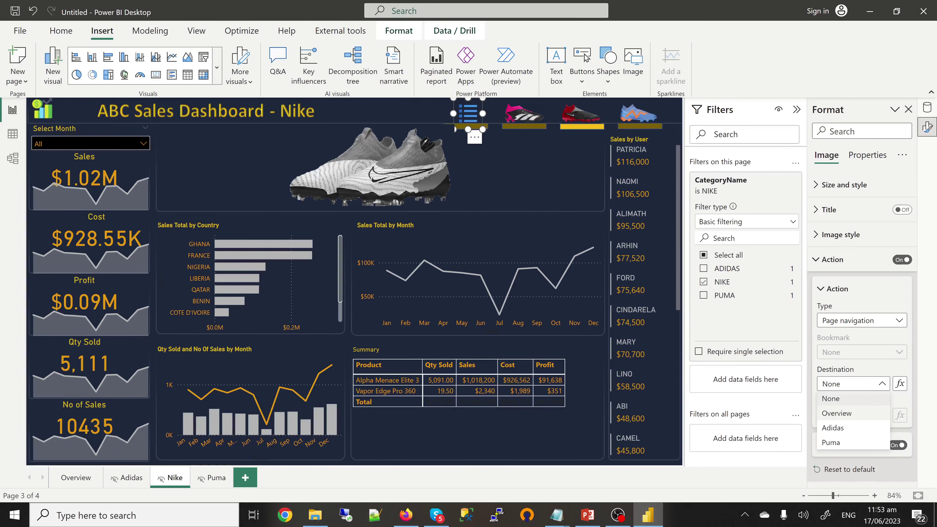
pyautogui.click(836, 413)
# - Turn on the action for the Adidas boot image on the Nike page, using page navigation with Adidas as destination
pyautogui.click(524, 113)
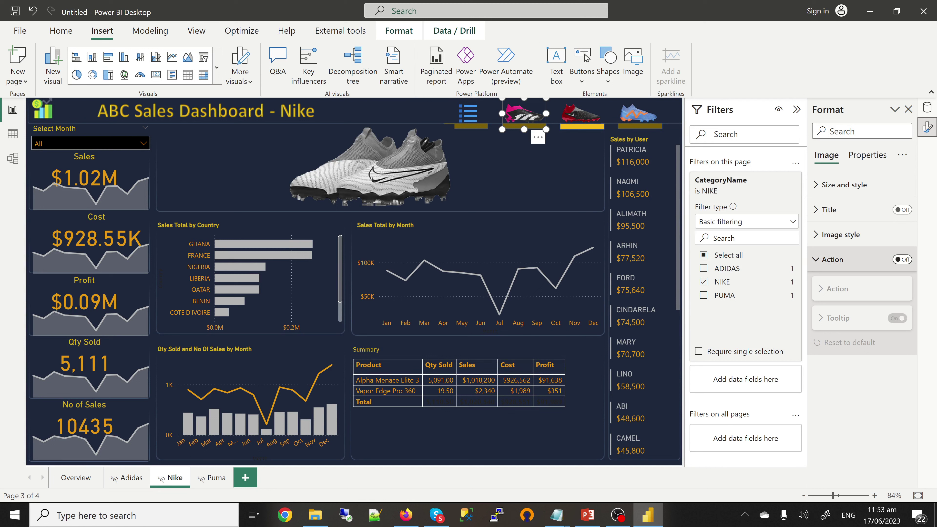
pyautogui.click(901, 259)
pyautogui.click(862, 320)
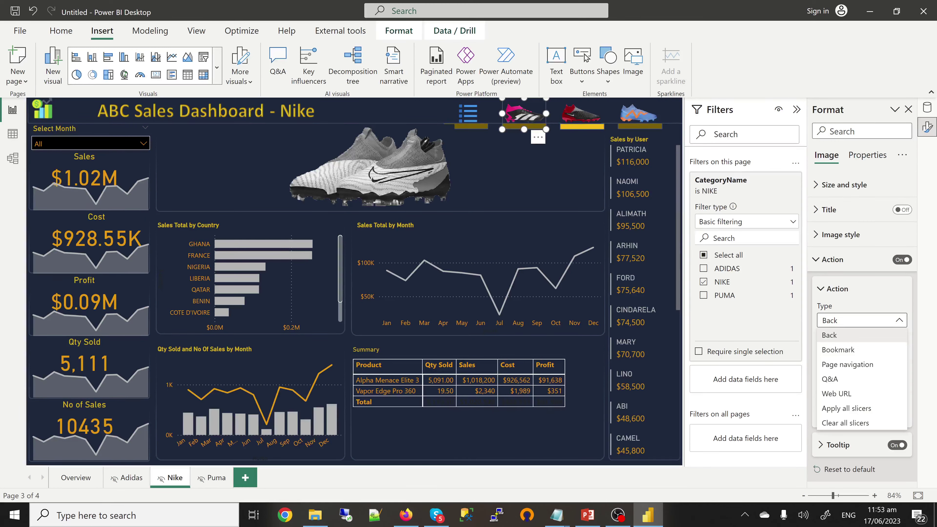
pyautogui.click(847, 364)
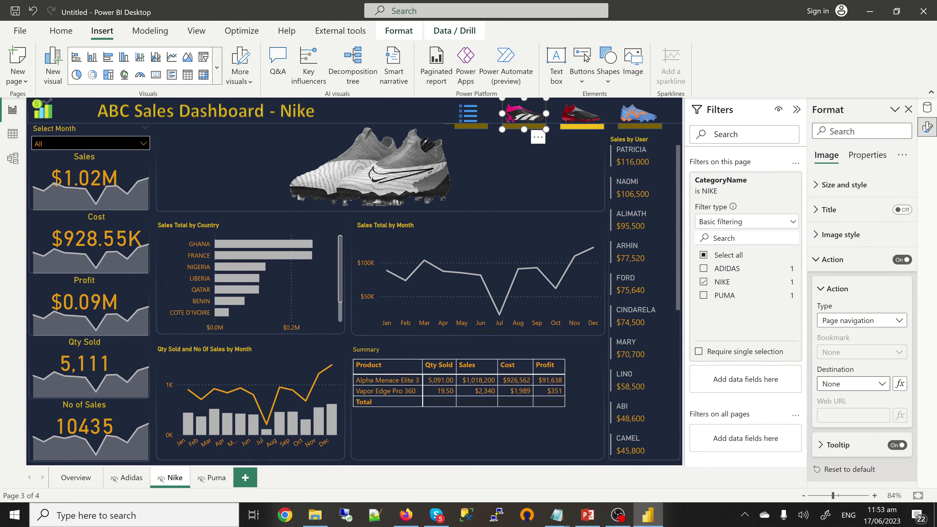
pyautogui.click(853, 383)
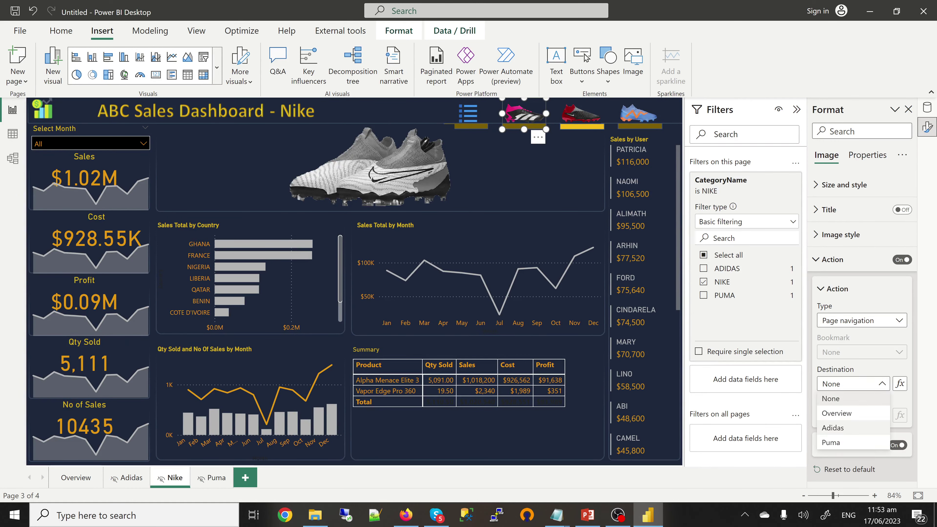
pyautogui.click(832, 428)
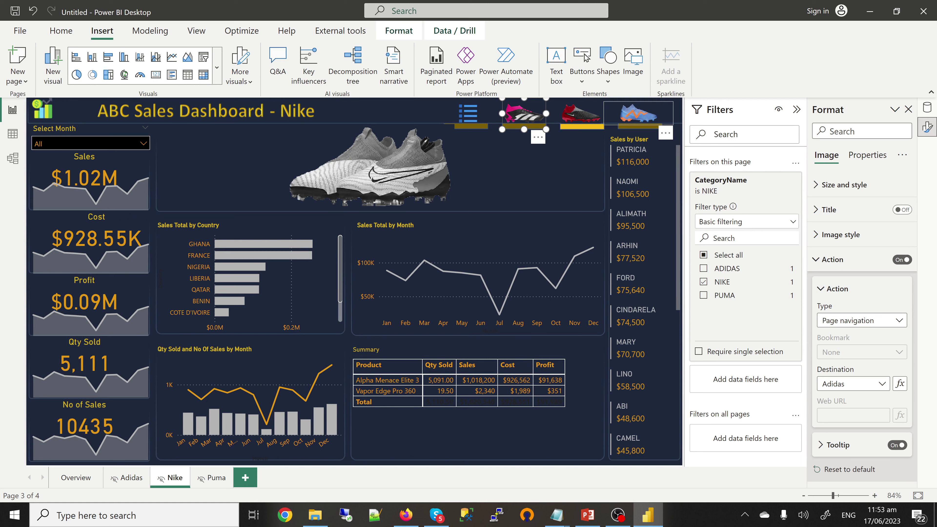
# - On the Nike page, narrow the Puma boot image slightly from its left edge and turn on its action with type page navigation
pyautogui.click(637, 113)
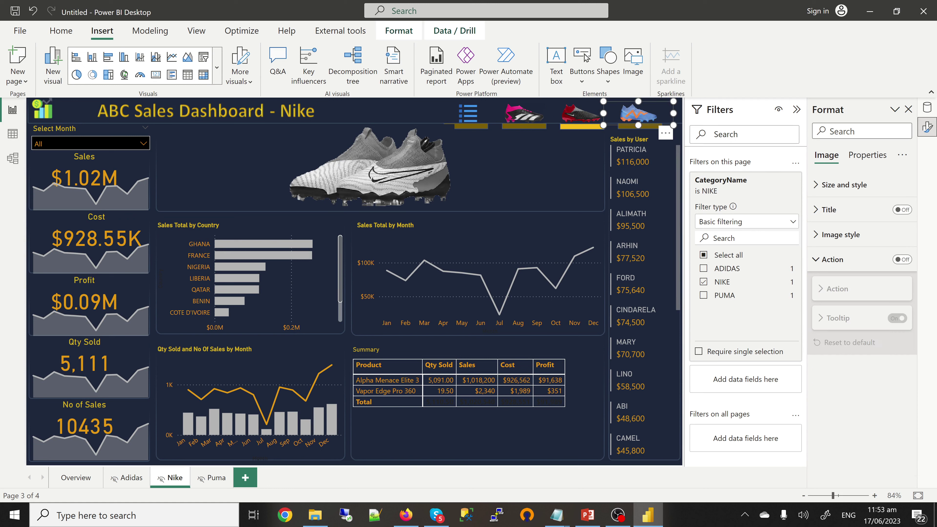
pyautogui.moveTo(603, 113); pyautogui.dragTo(612, 113)
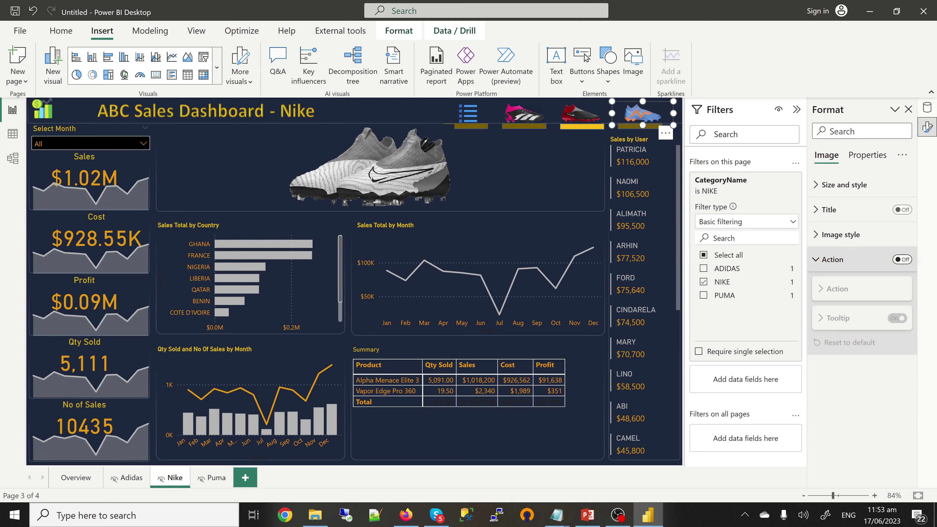
pyautogui.click(901, 259)
pyautogui.click(862, 320)
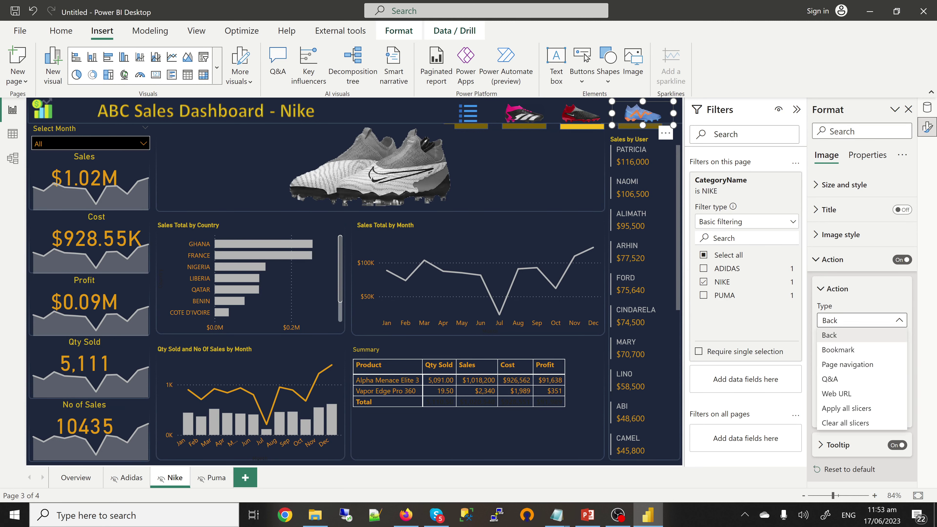
pyautogui.click(846, 364)
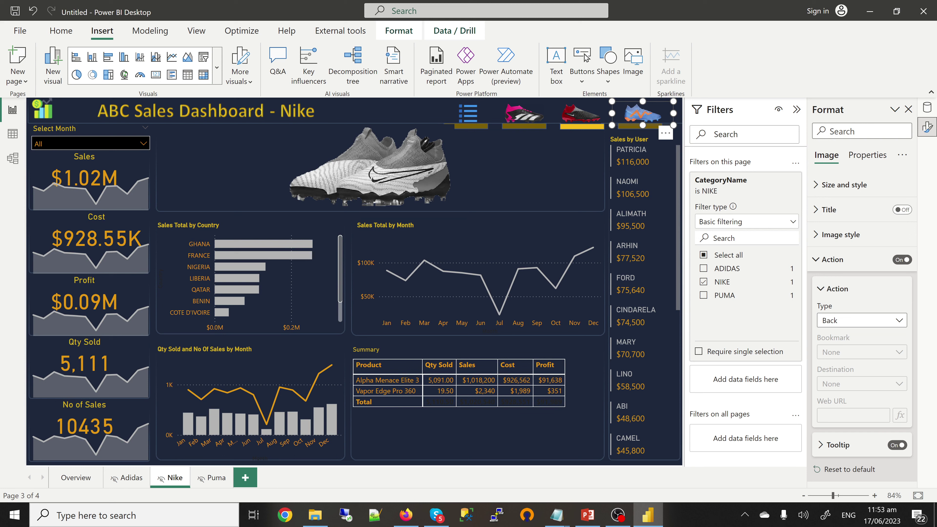
pyautogui.click(852, 383)
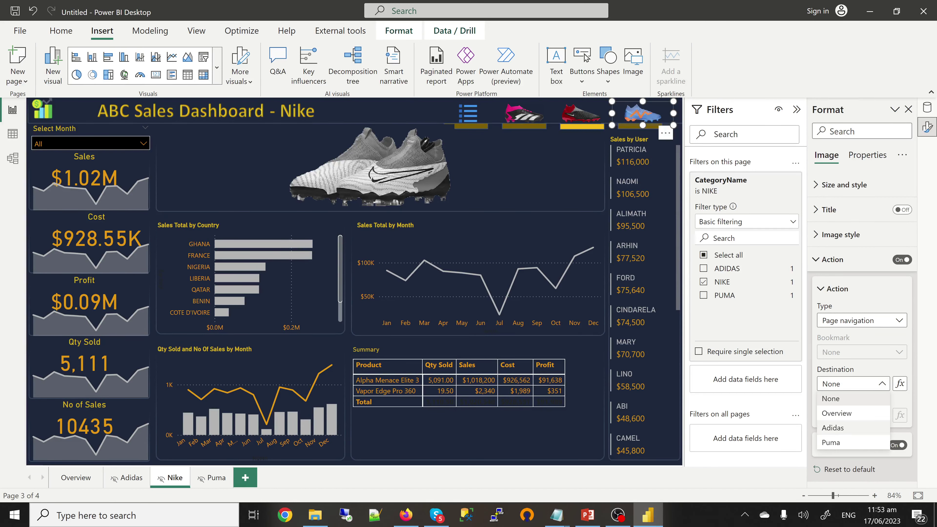
pyautogui.click(853, 442)
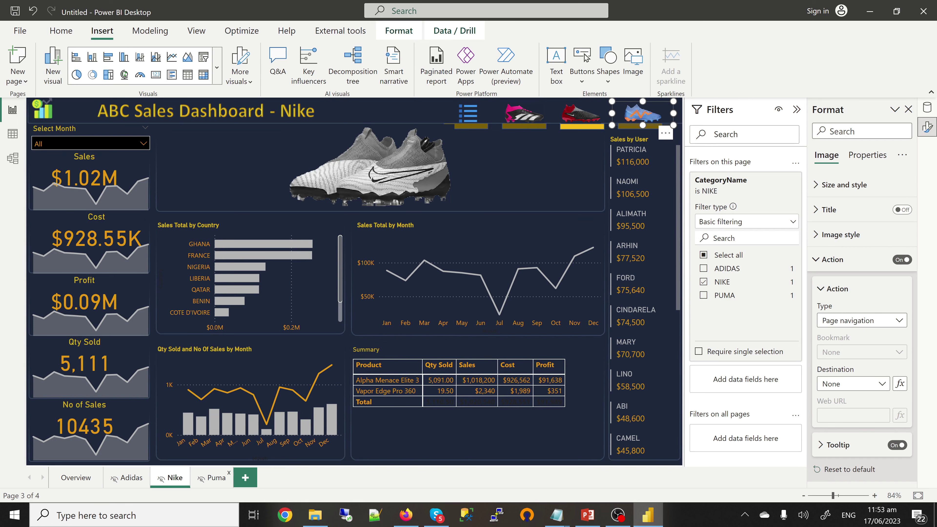
# - On the Puma page, turn on the action for the header's list icon, using page navigation with Overview as destination
pyautogui.click(211, 478)
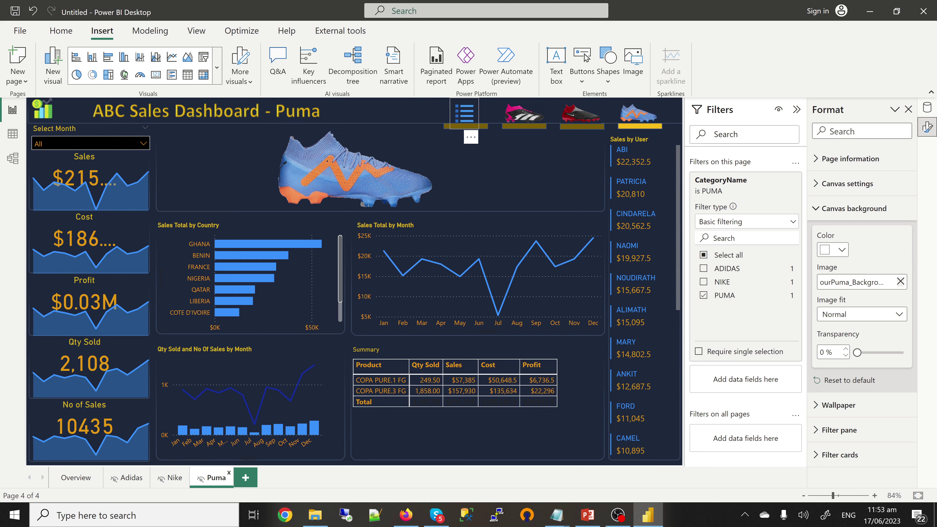
pyautogui.click(464, 113)
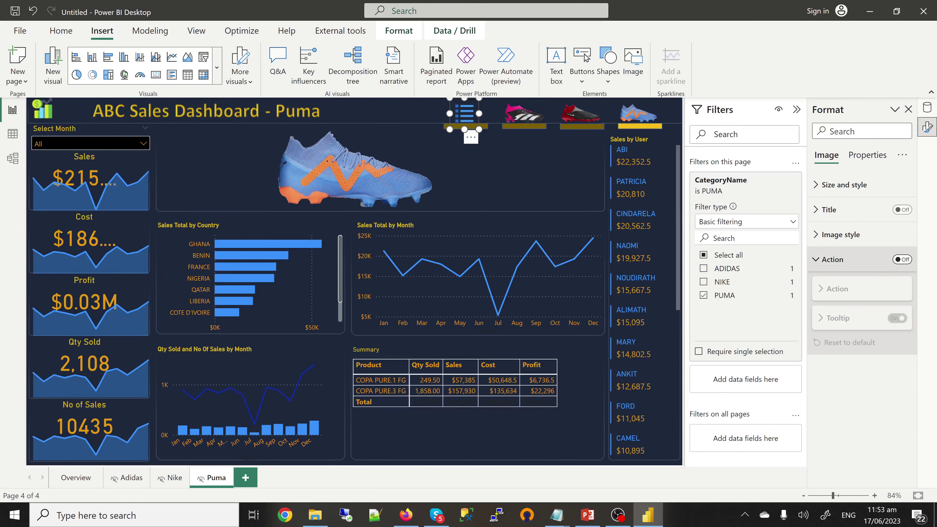
pyautogui.click(901, 259)
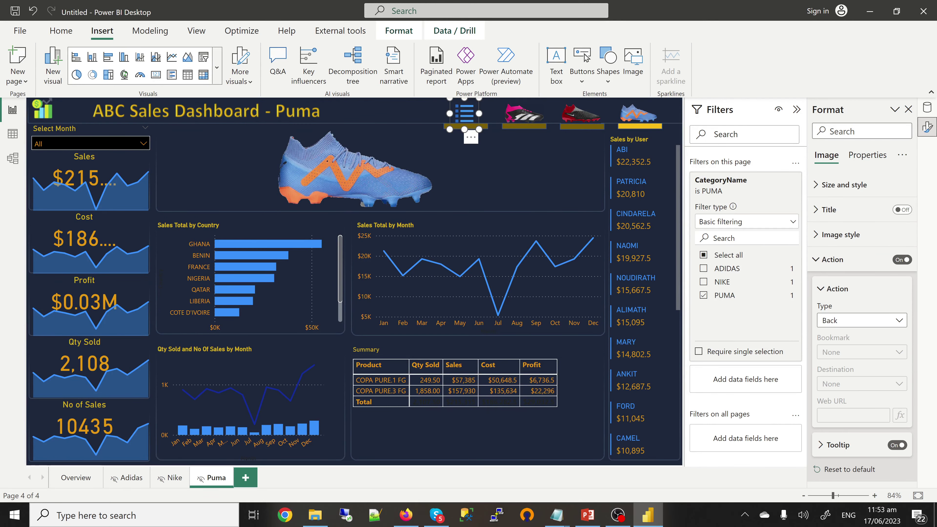
pyautogui.click(861, 319)
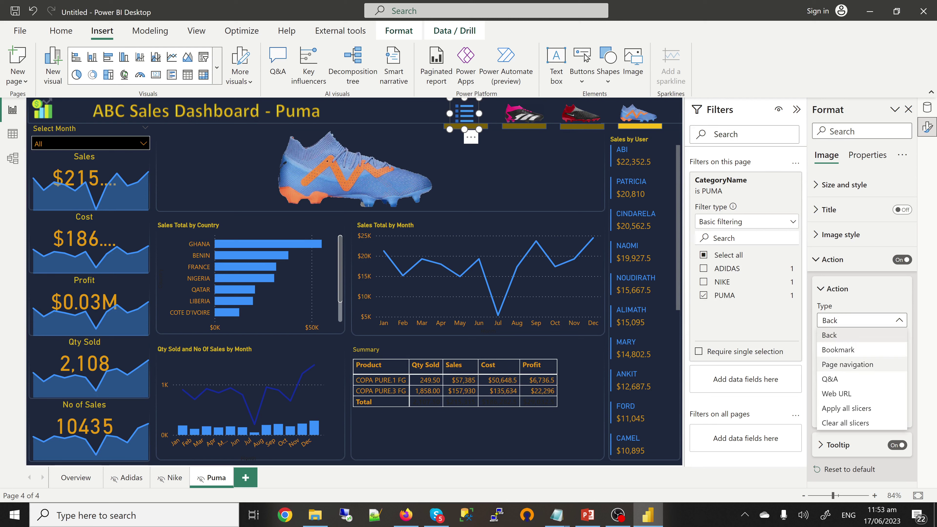
pyautogui.click(846, 364)
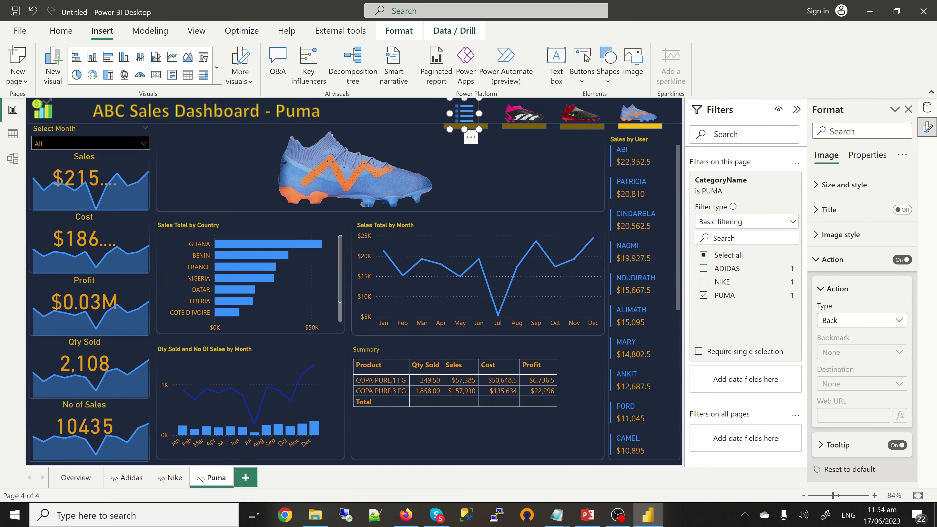
pyautogui.click(852, 384)
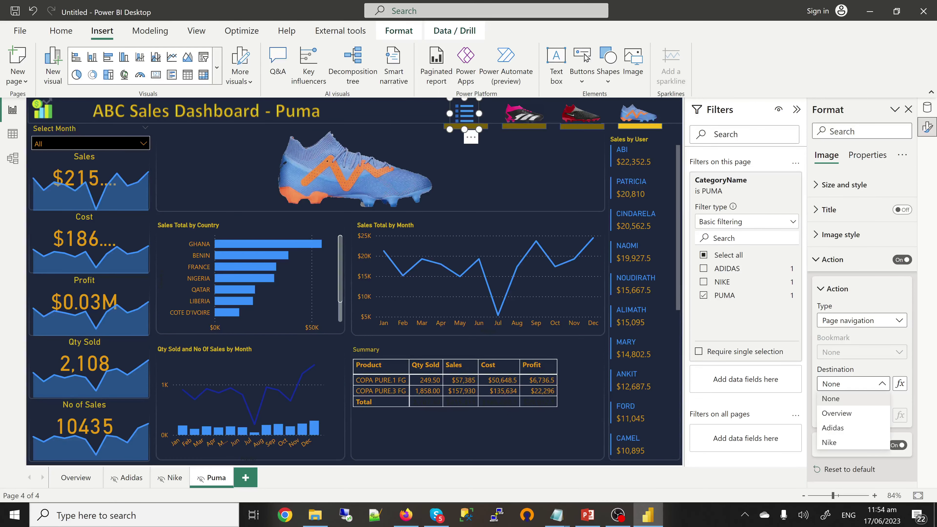
pyautogui.click(853, 413)
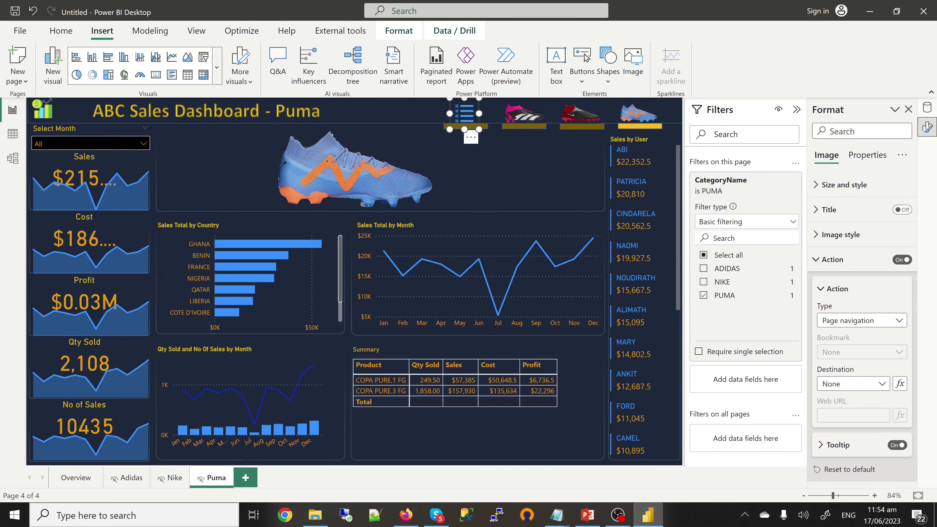
# - Turn on the action for the Adidas boot image in the Puma page's header, using page navigation with Adidas as destination
pyautogui.click(523, 113)
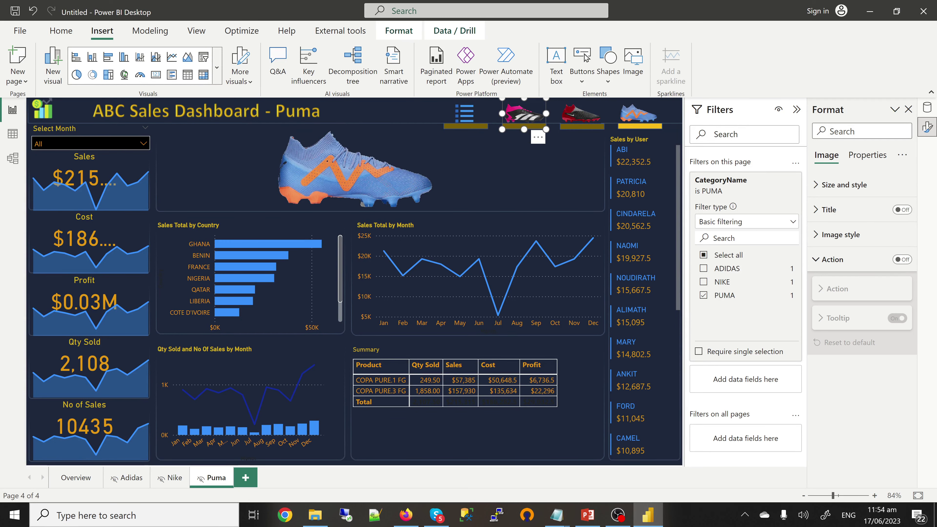
pyautogui.click(902, 260)
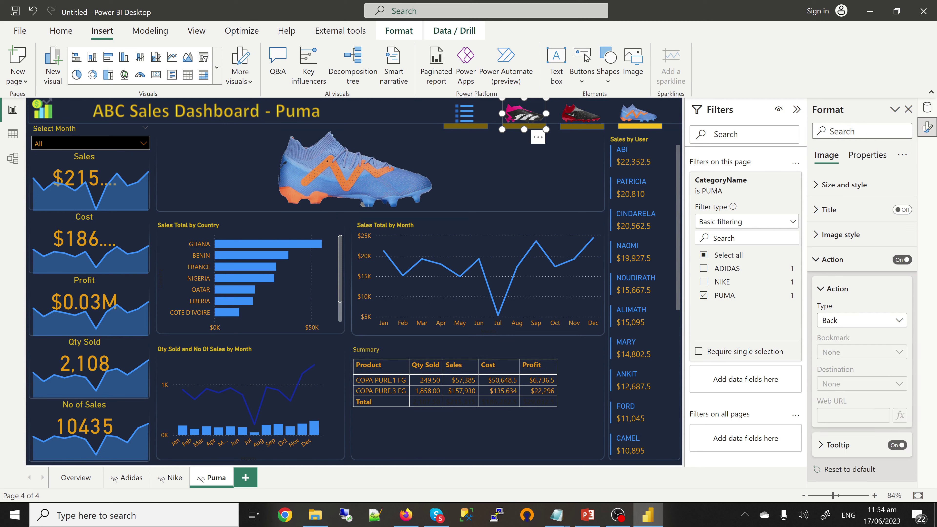
pyautogui.click(861, 320)
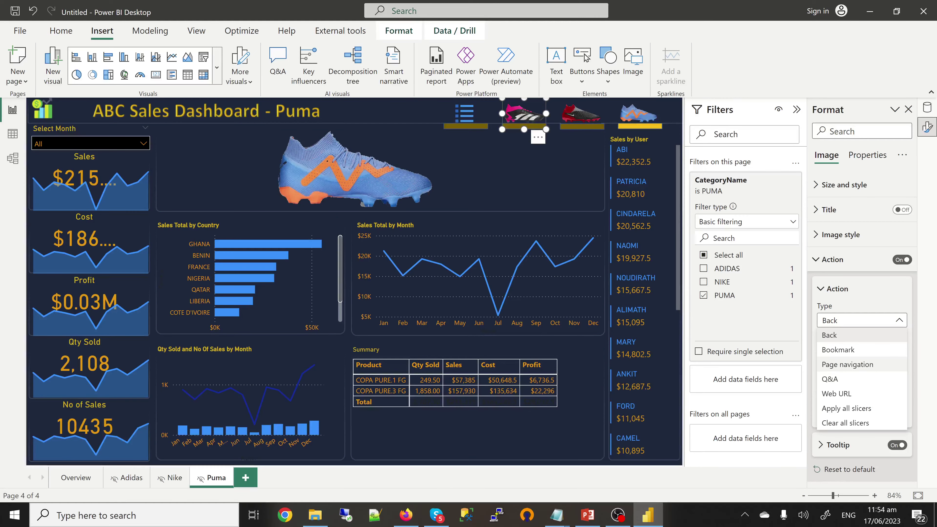
pyautogui.click(847, 364)
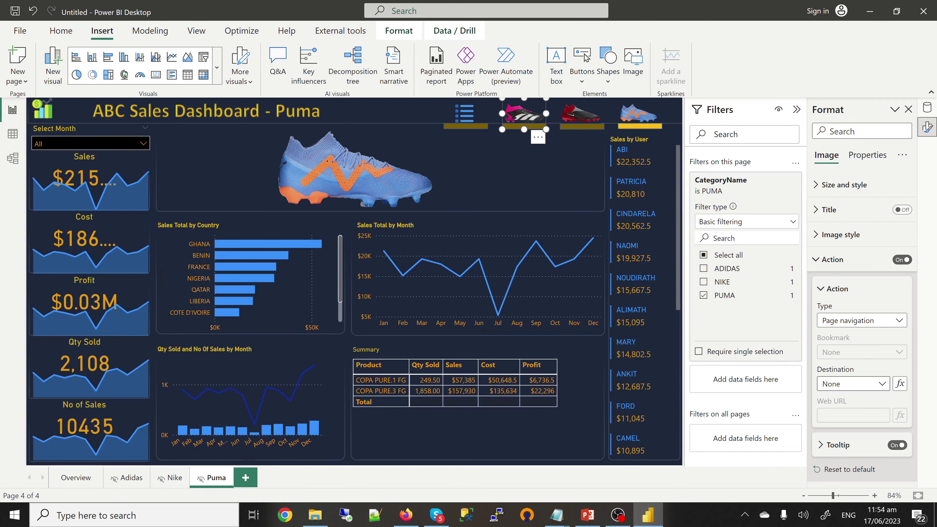
pyautogui.click(851, 384)
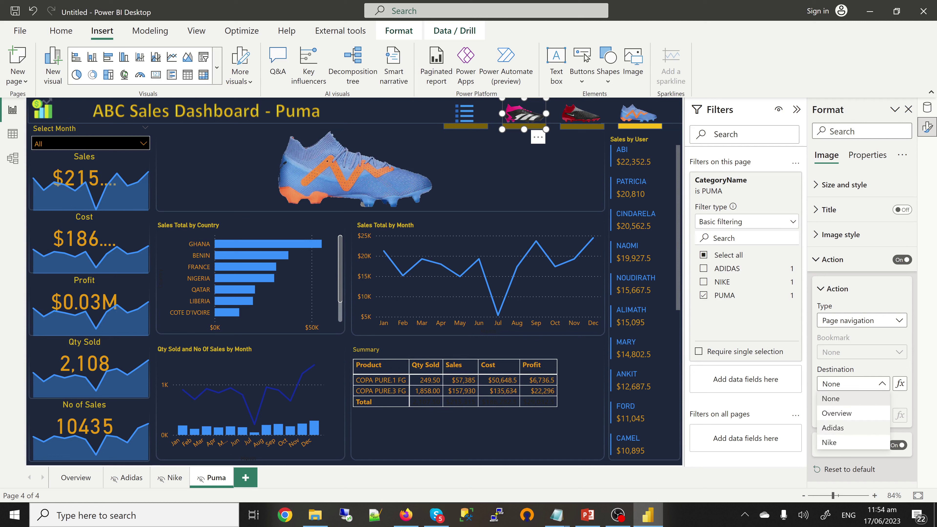
pyautogui.click(832, 428)
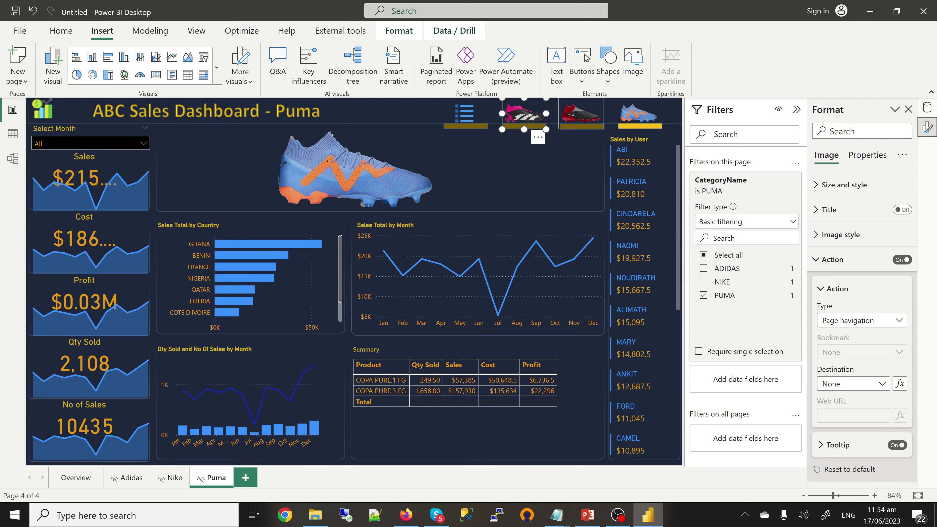
# - Turn on the action for the Nike boot image in the Puma page's header, using page navigation with Nike as destination
pyautogui.click(580, 113)
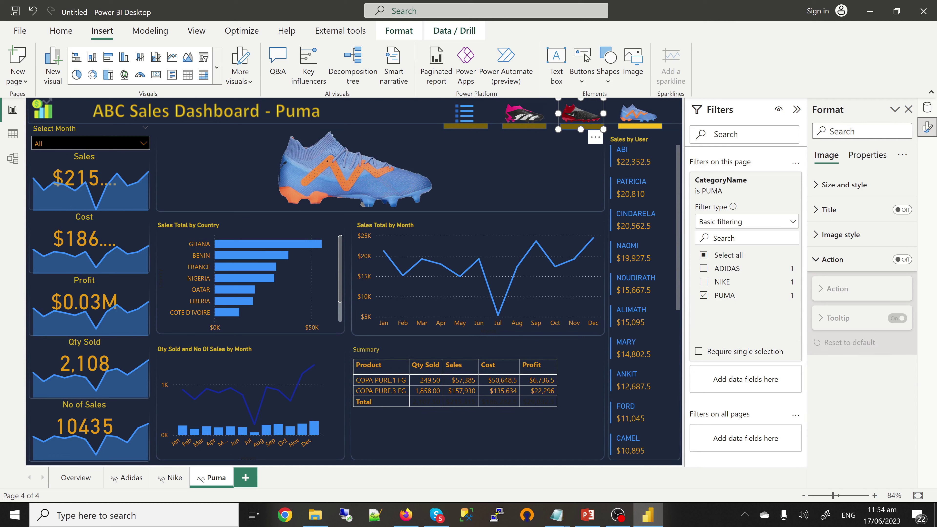
pyautogui.click(902, 259)
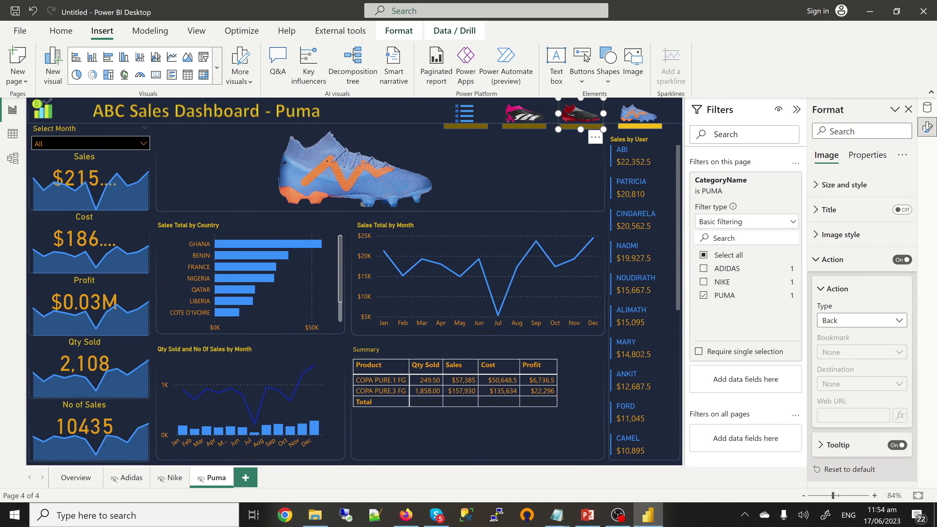
pyautogui.click(861, 320)
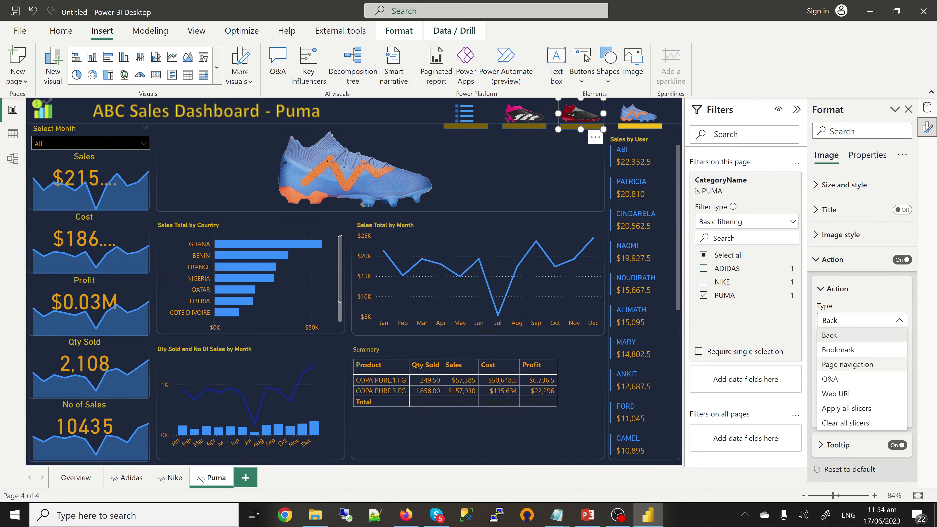
pyautogui.click(843, 367)
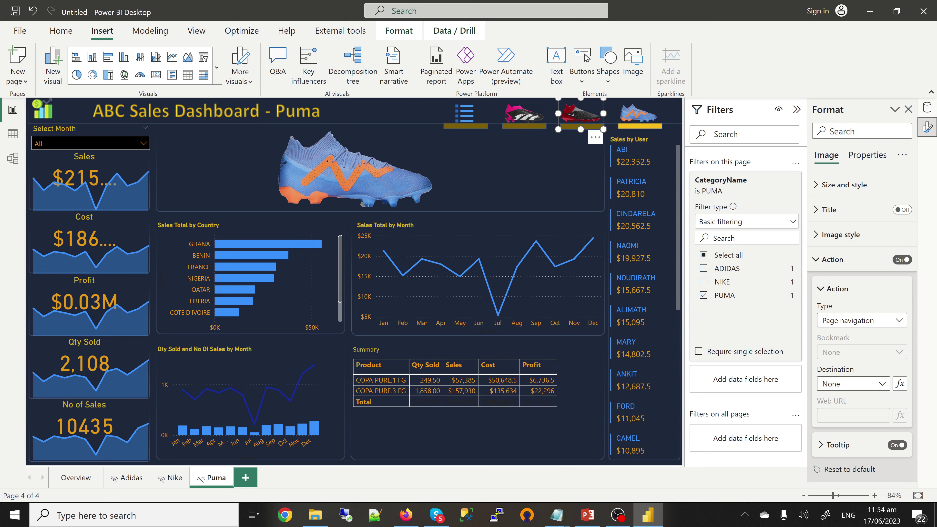
pyautogui.click(852, 384)
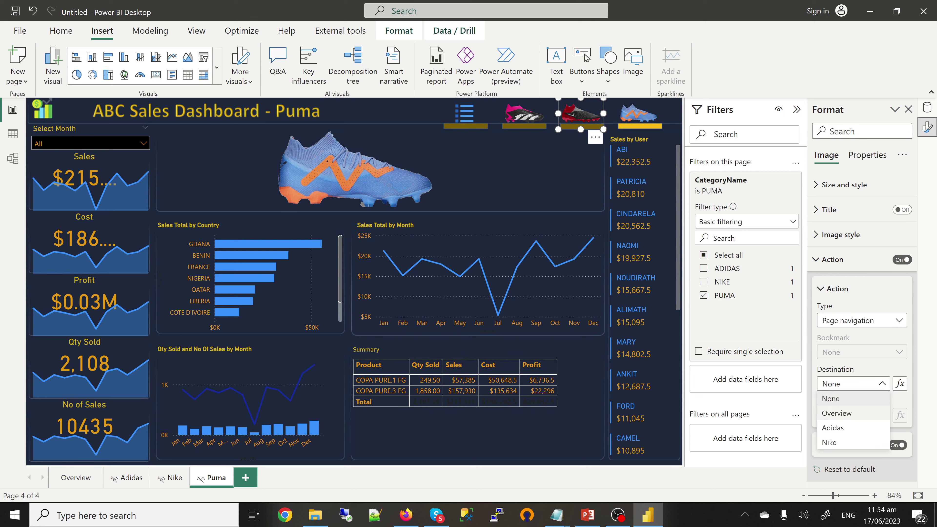
pyautogui.press('Down')
pyautogui.press('Down')
pyautogui.press('Escape')
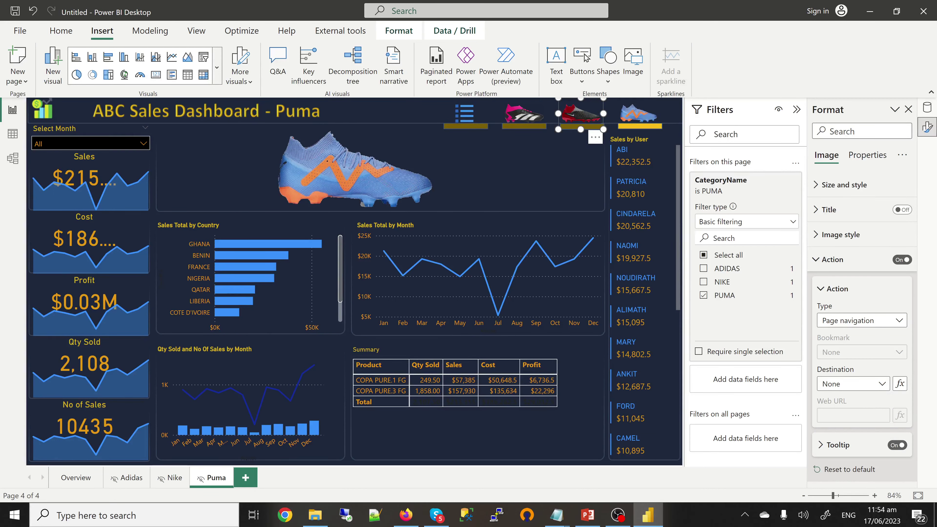
pyautogui.press('Down')
pyautogui.press('Down')
pyautogui.press('Down')
# - Test the header image links from the Overview page, going to Adidas, on to Nike, and back to Overview
pyautogui.click(75, 477)
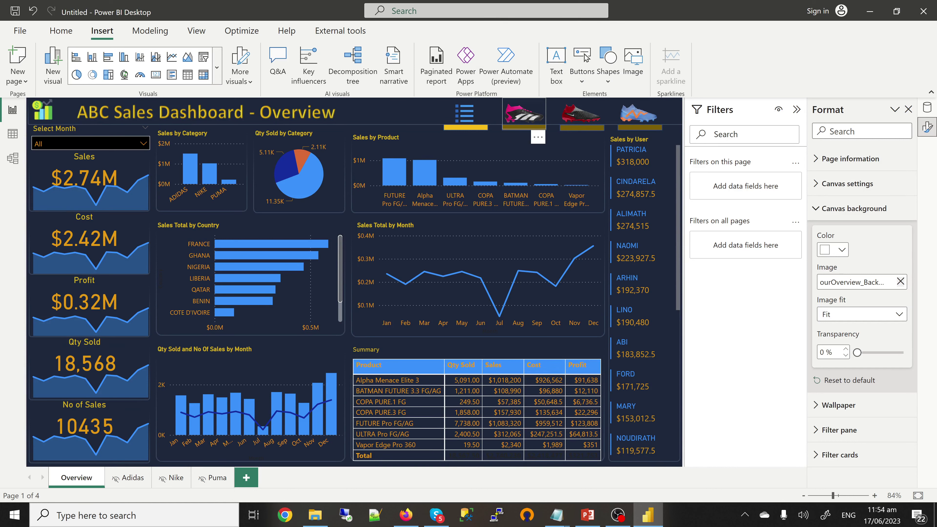
pyautogui.keyDown('ctrl'); pyautogui.click(523, 112); pyautogui.keyUp('ctrl')
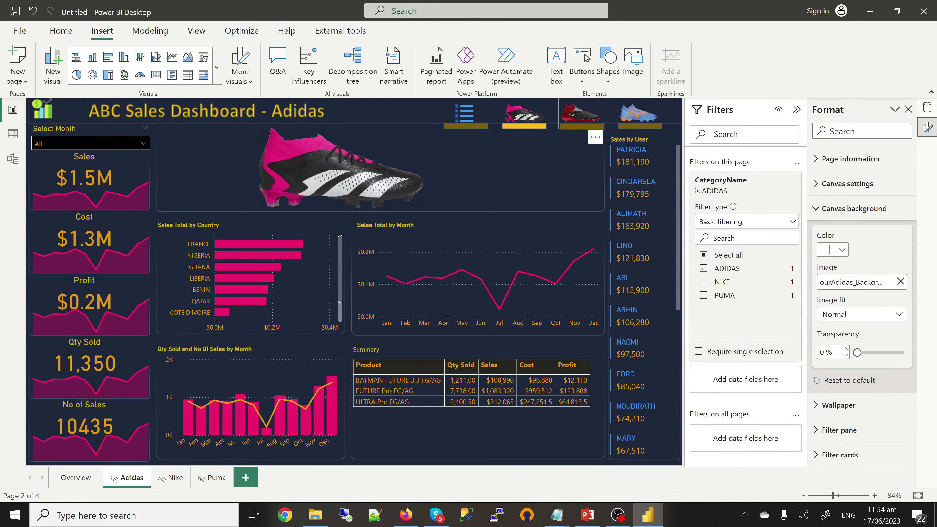
pyautogui.keyDown('ctrl'); pyautogui.click(581, 113); pyautogui.keyUp('ctrl')
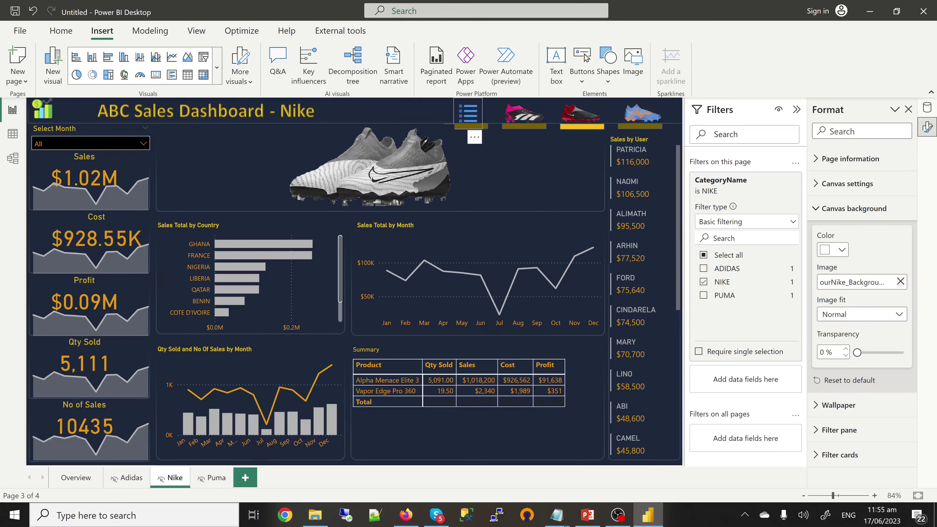
pyautogui.keyDown('ctrl'); pyautogui.click(468, 113); pyautogui.keyUp('ctrl')
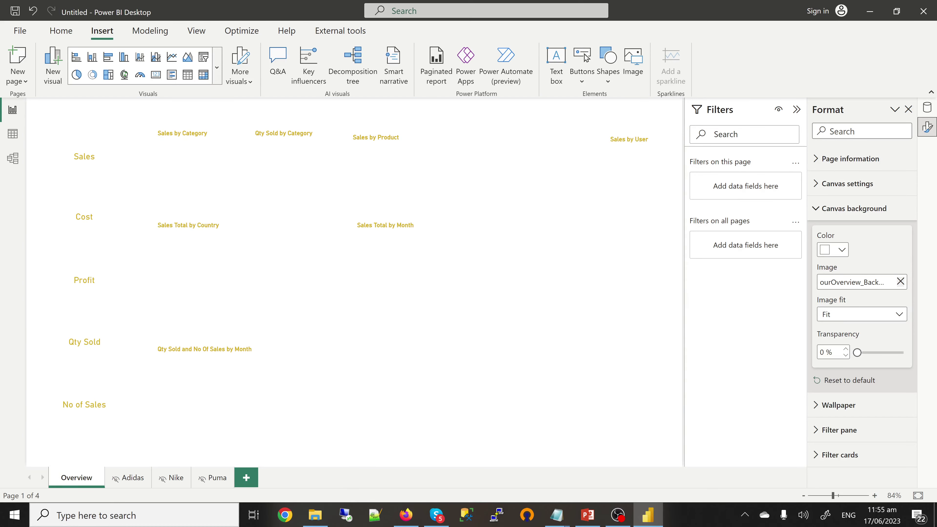